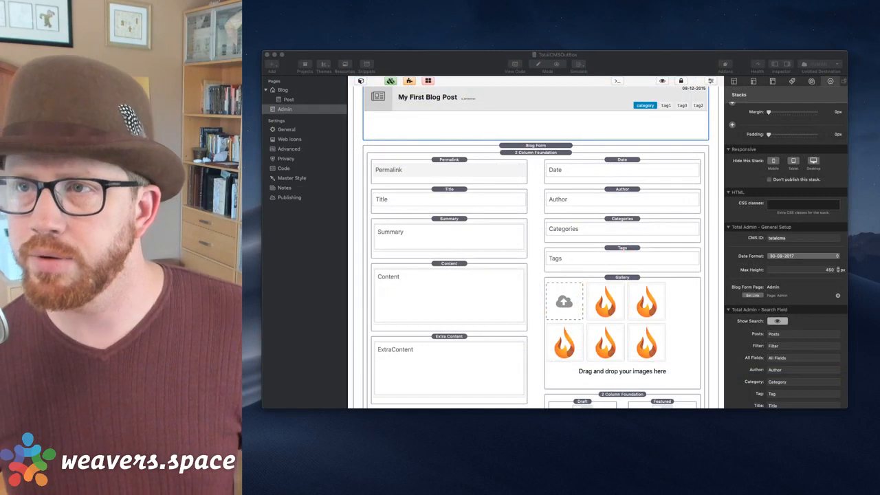
Look over the Blog, Post and Admin pages, then open a new browser window.
left_click(663, 62)
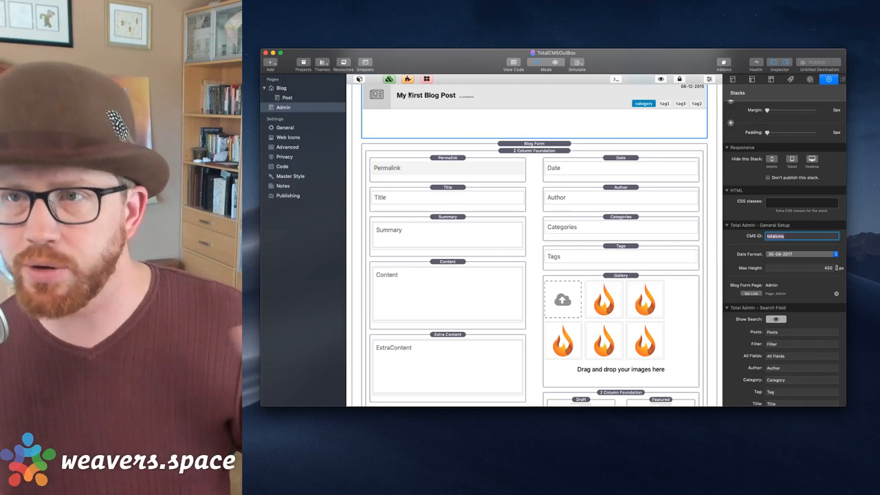
left_click(283, 90)
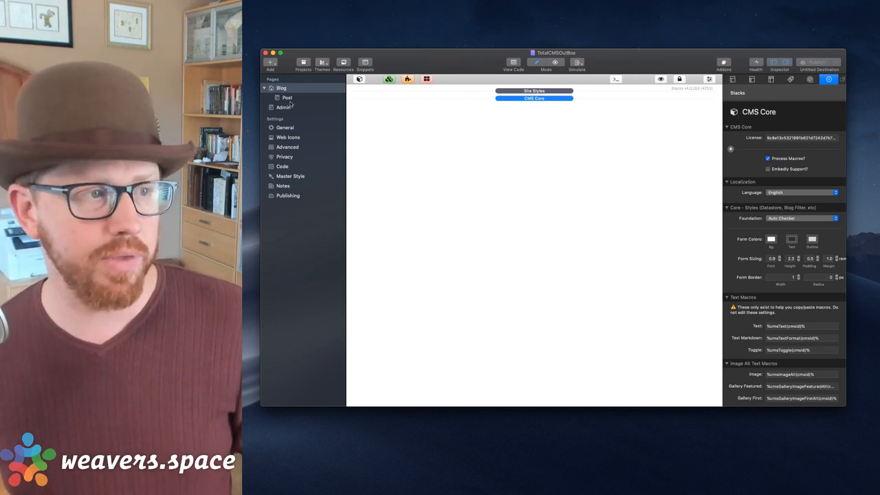
left_click(288, 98)
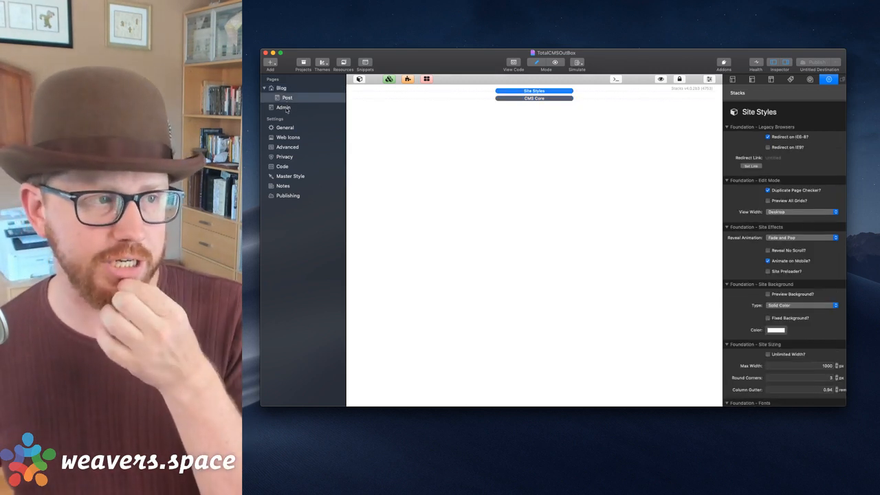
left_click(283, 108)
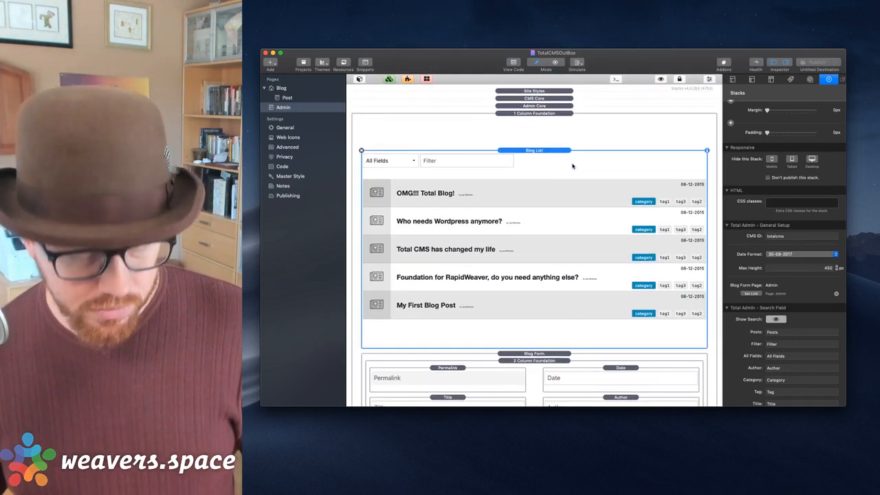
key("super+Tab")
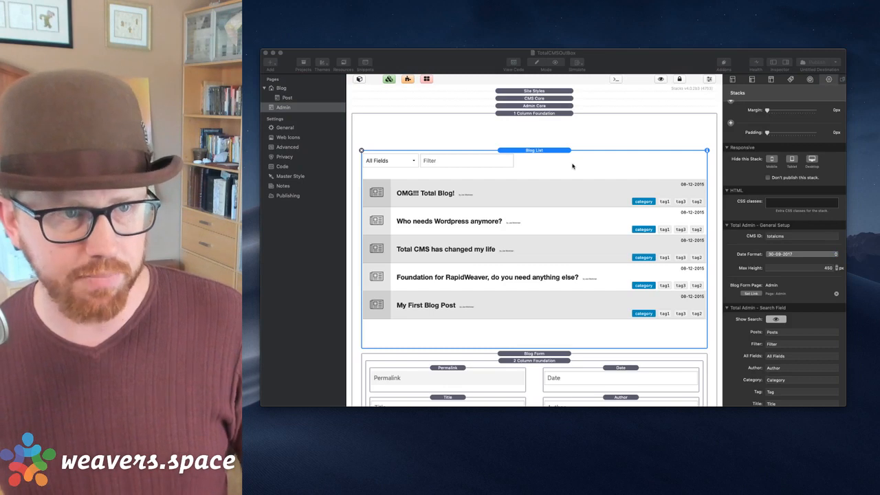
key("super+n")
type("amazon.com")
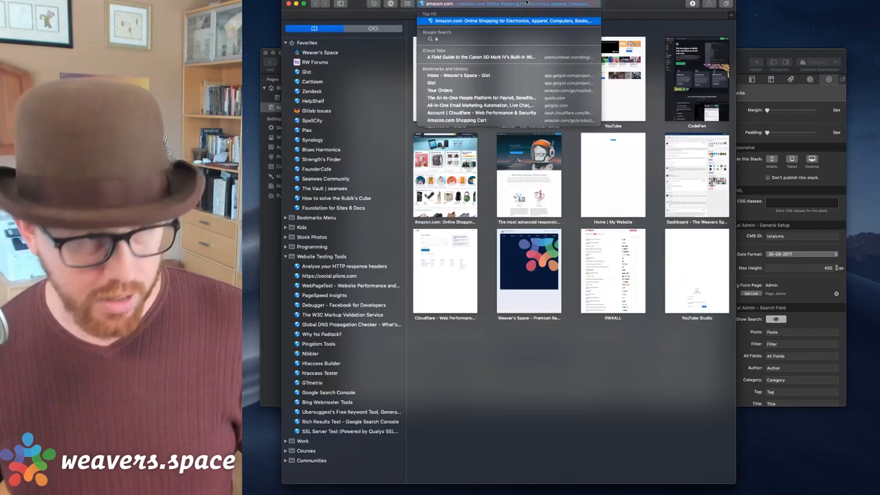
Set the Admin page's folder to /admin in the Page inspector.
left_click(734, 53)
left_click(733, 80)
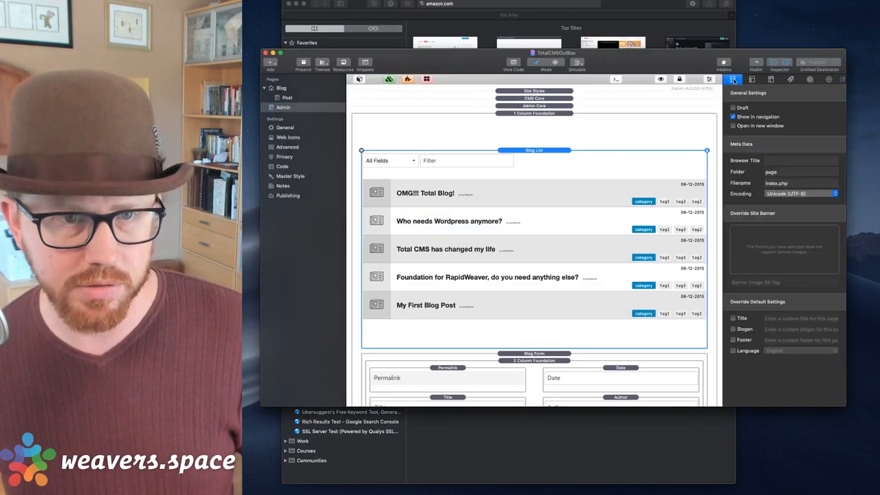
left_click(782, 173)
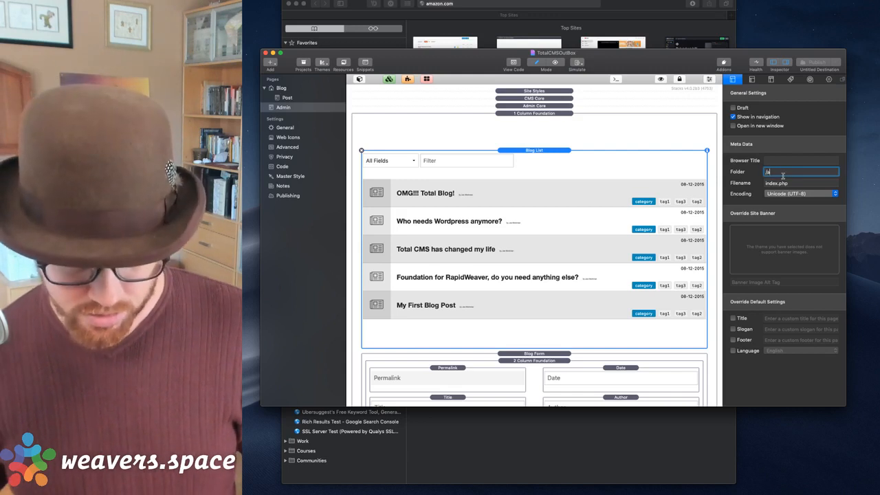
key("Tab")
Publish the site and bring the browser back to the front.
left_click(817, 63)
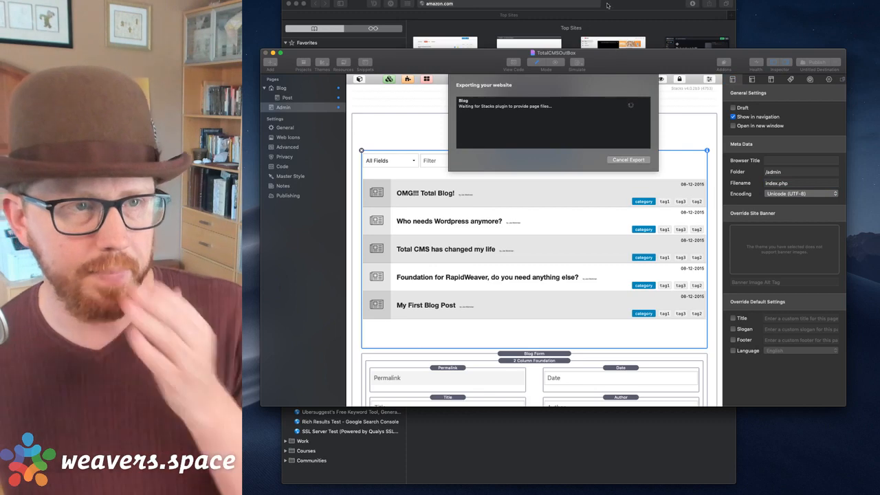
left_click(607, 6)
left_click(573, 7)
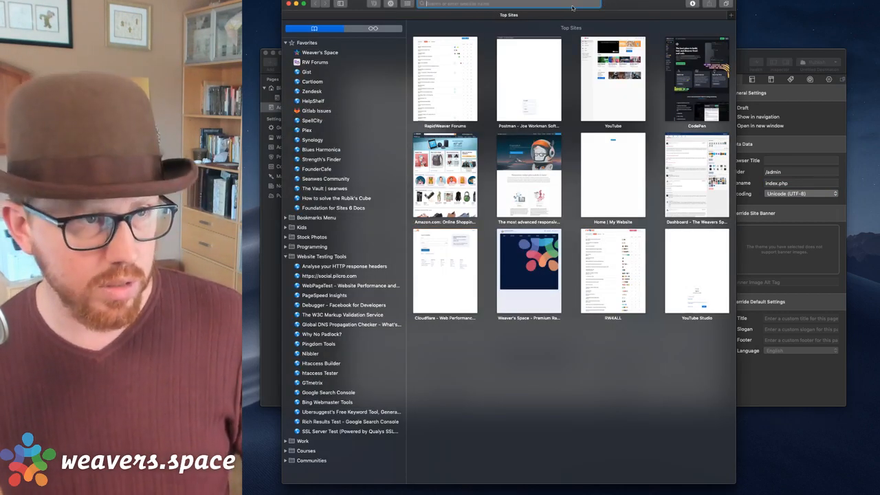
Load sandbox.joeworkman.net/admin in Safari while checking RapidWeaver's publishing progress.
type("sandbox.joeworkman.net/")
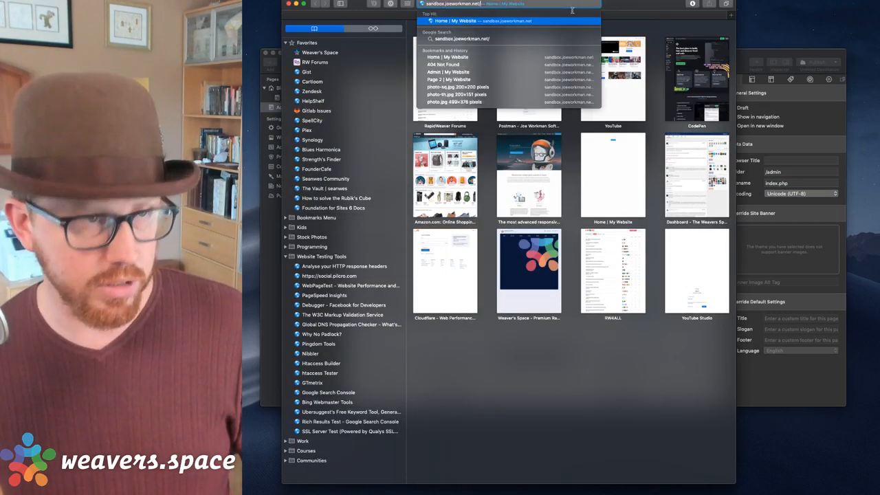
type("admin/")
key("Return")
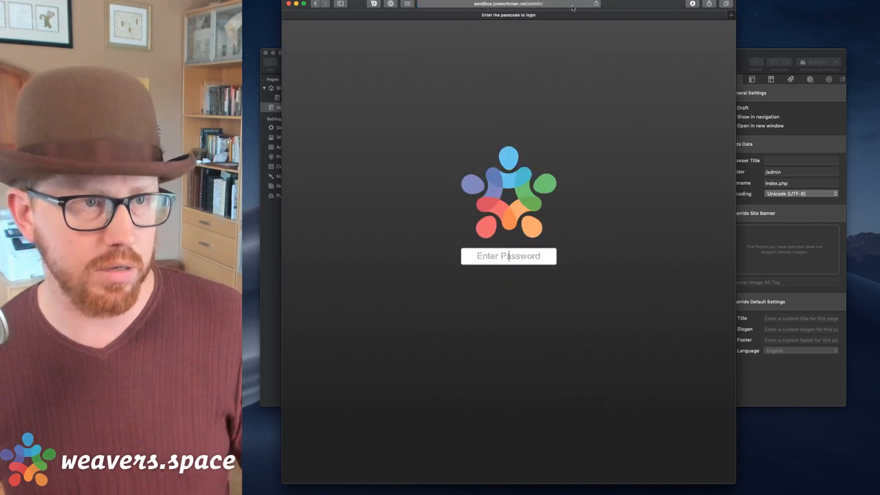
left_click_drag(634, 3, 664, 3)
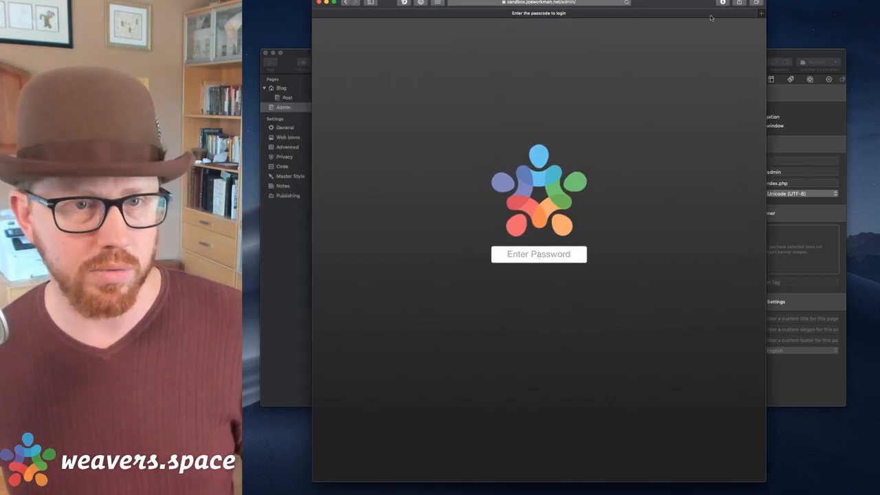
left_click(800, 58)
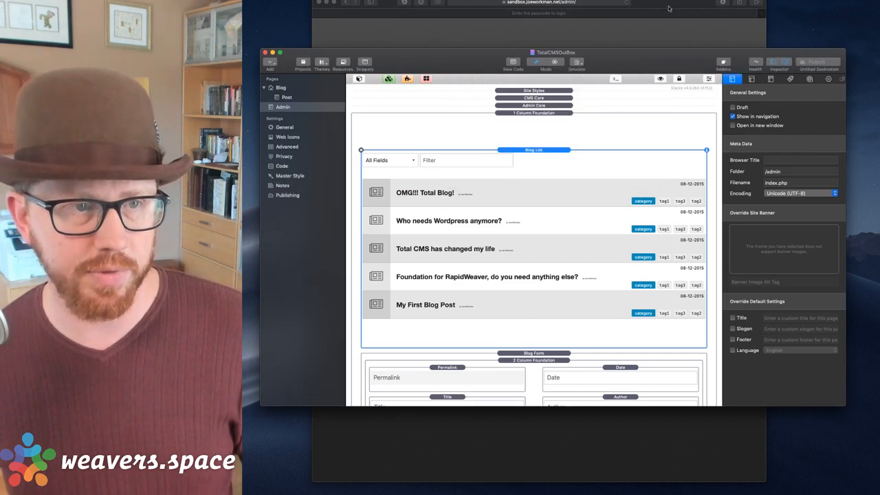
left_click(641, 44)
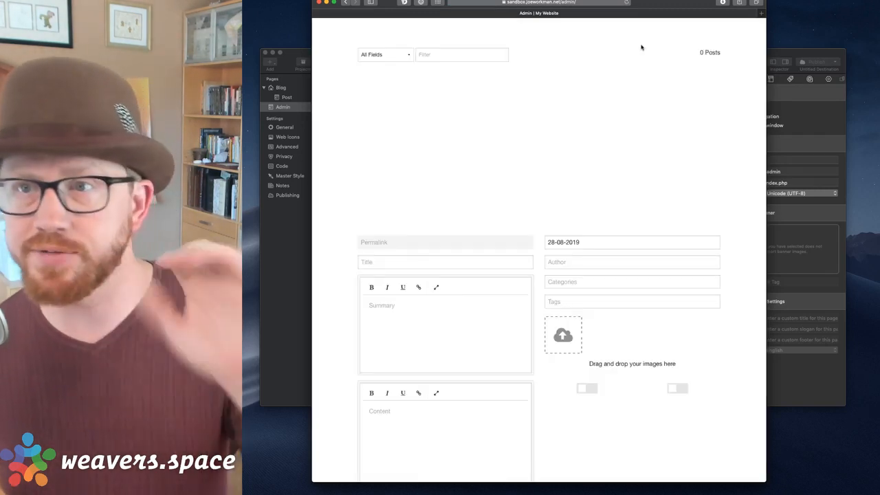
Title the new post 'San Francisco', fixing the typo.
scroll(560, 163, "down", 5)
scroll(560, 163, "down", 3)
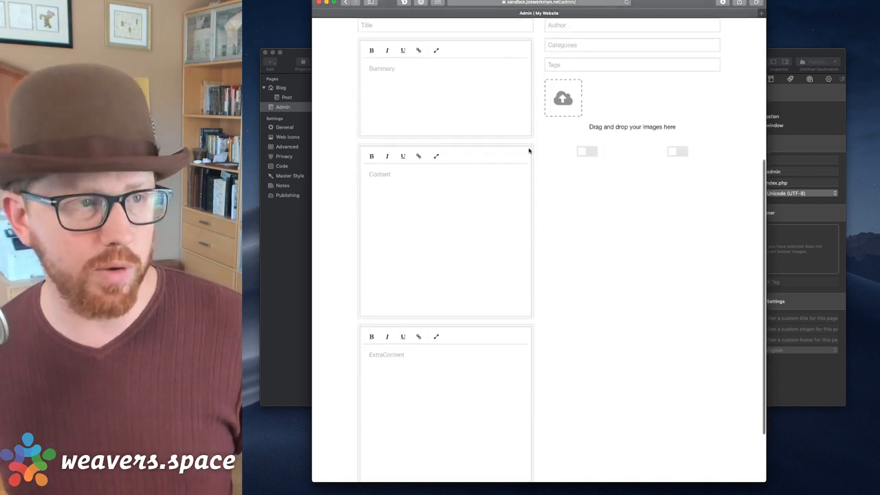
scroll(528, 147, "up", 5)
left_click(409, 184)
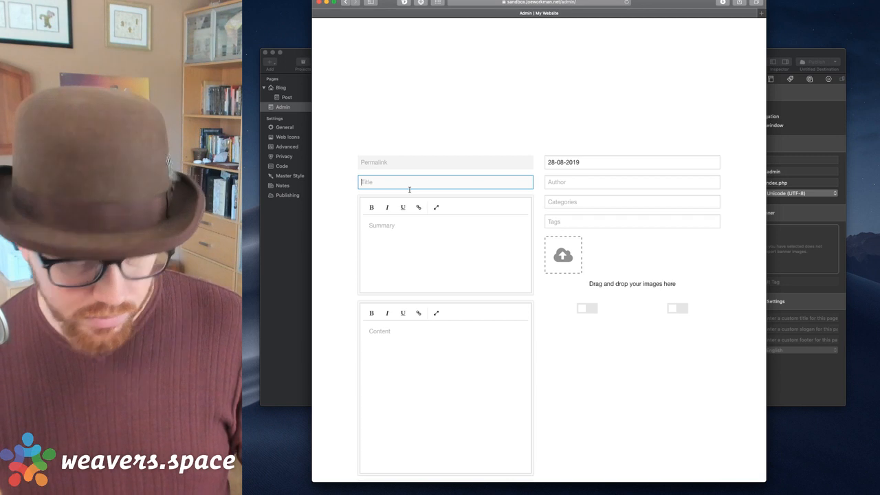
type("San F")
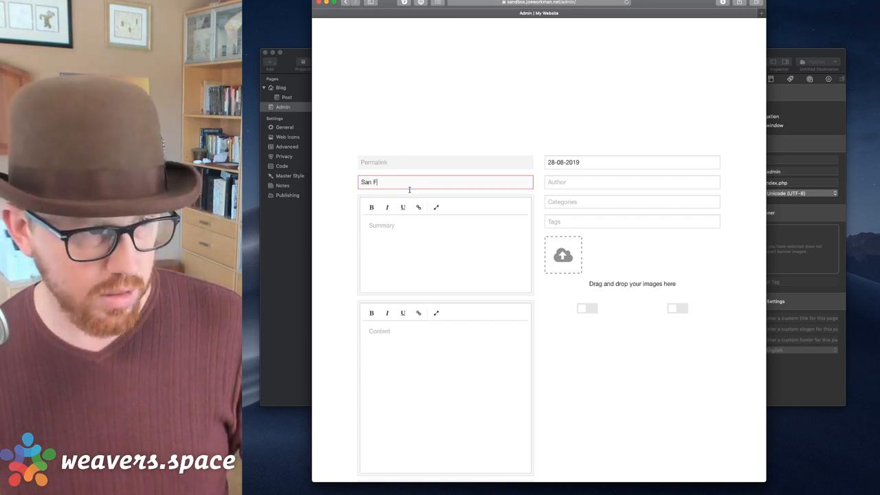
type("ranciscao")
key("BackSpace")
key("BackSpace")
type("o")
Fill the Summary with filler text using the :hipsum snippet.
left_click(408, 211)
type(":hipsum")
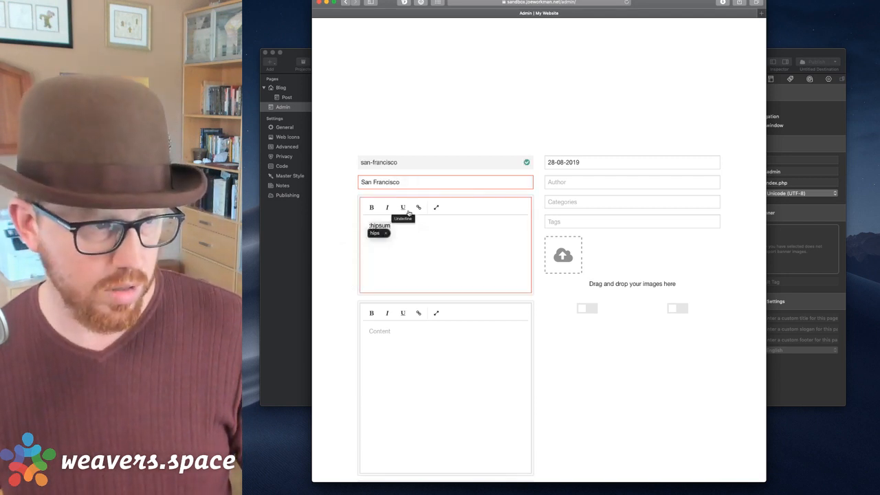
type("typ")
key("Return")
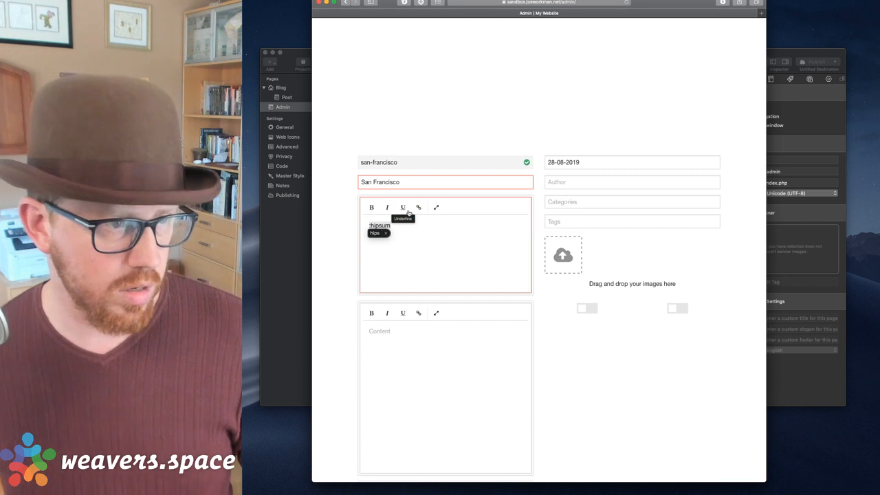
left_click(410, 237)
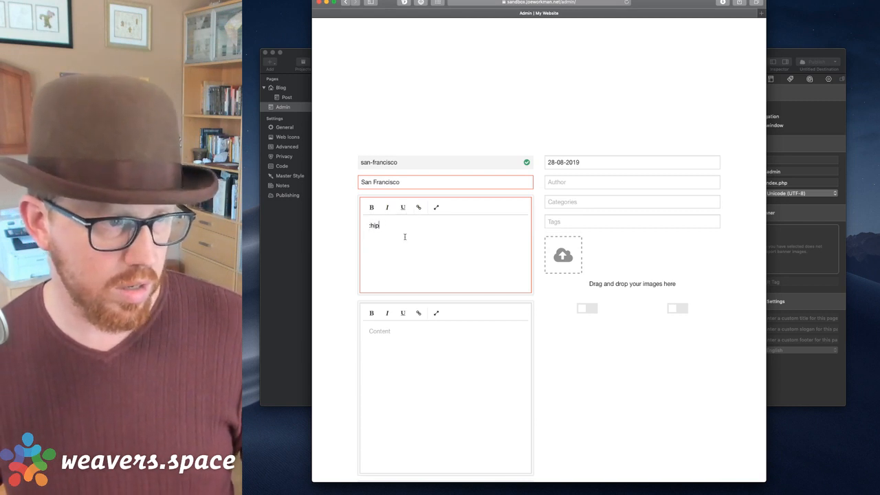
key("BackSpace")
type(":hipsum")
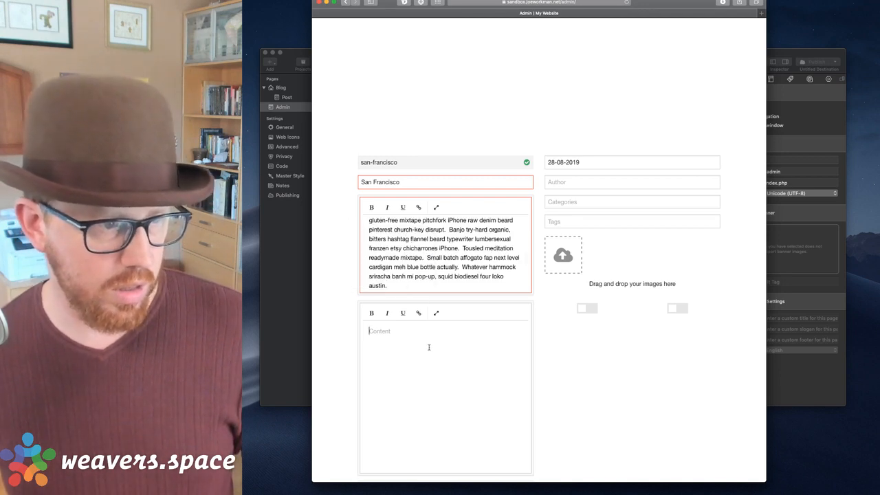
scroll(428, 352, "down", 3)
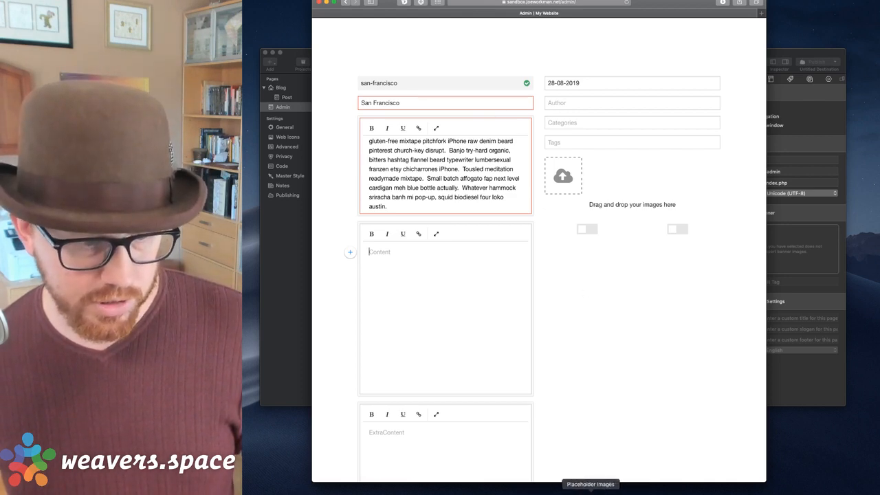
Add two placeholder city photos, including the Golden Gate, to the post gallery.
left_click(590, 489)
left_click_drag(682, 222, 563, 182)
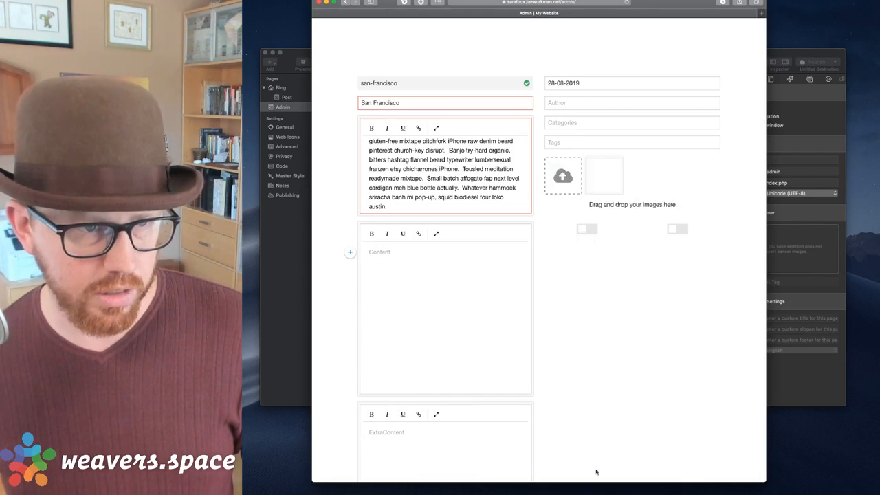
left_click(591, 490)
left_click_drag(494, 266, 563, 177)
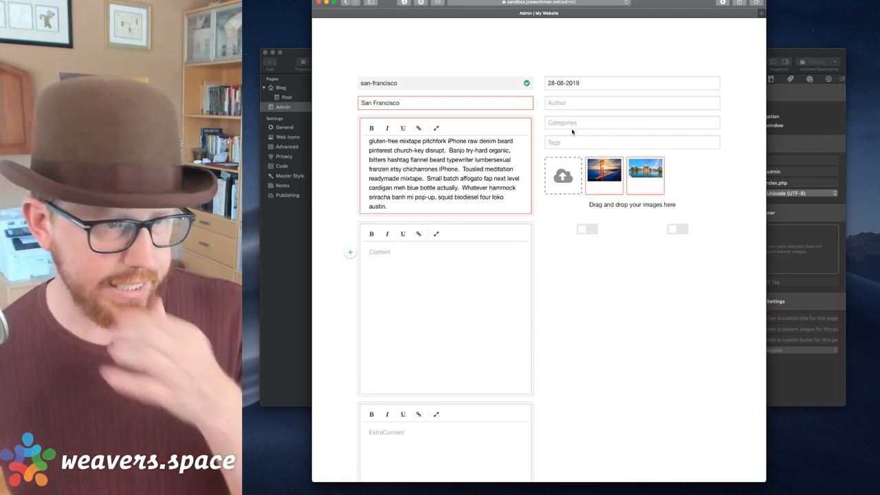
Copy the summary text and paste it twice into the Content editor.
double_click(411, 170)
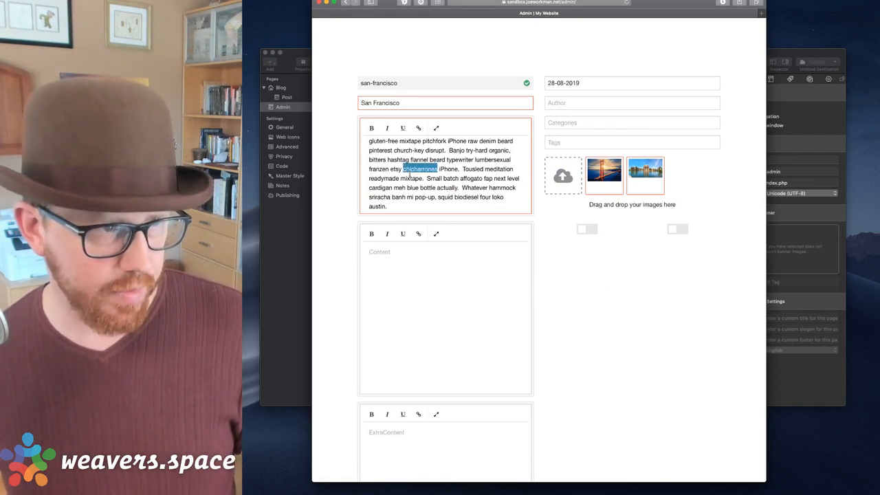
key("super+a")
key("super+c")
left_click(423, 241)
key("super+v")
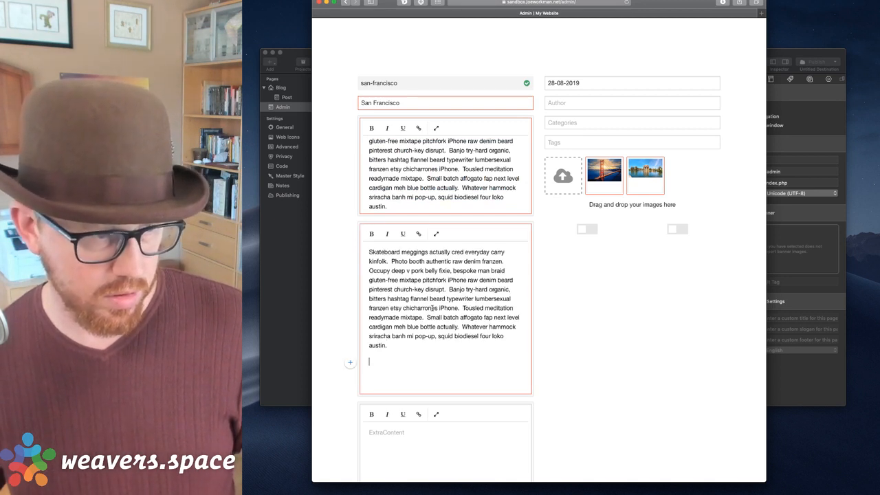
key("super+v")
Fill in the post's author, then launch Pixave.
left_click(571, 104)
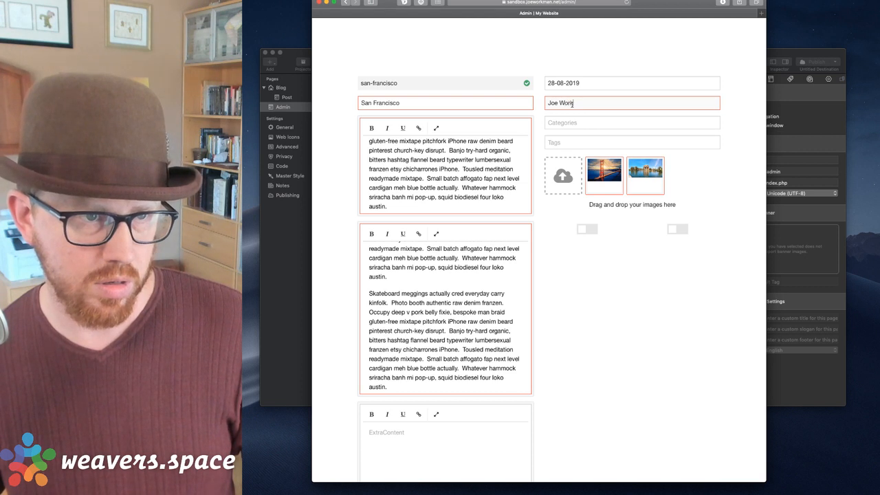
key("Tab")
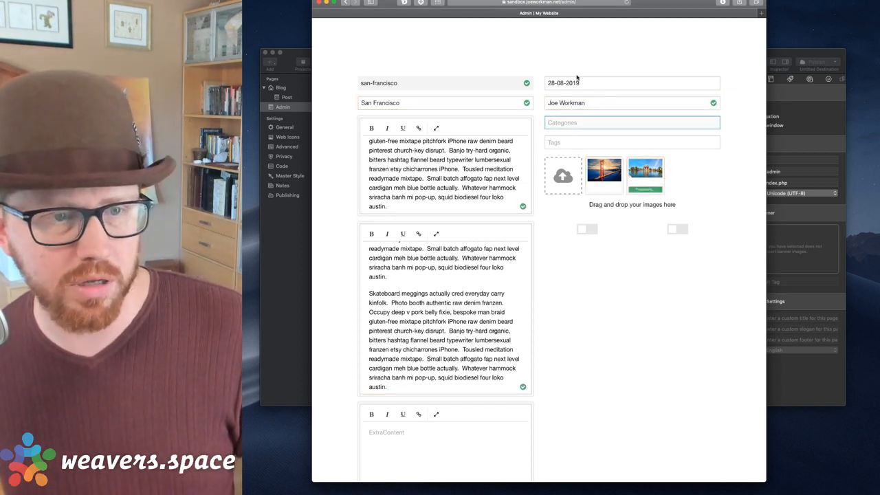
key("super+space")
type("pixa")
key("Return")
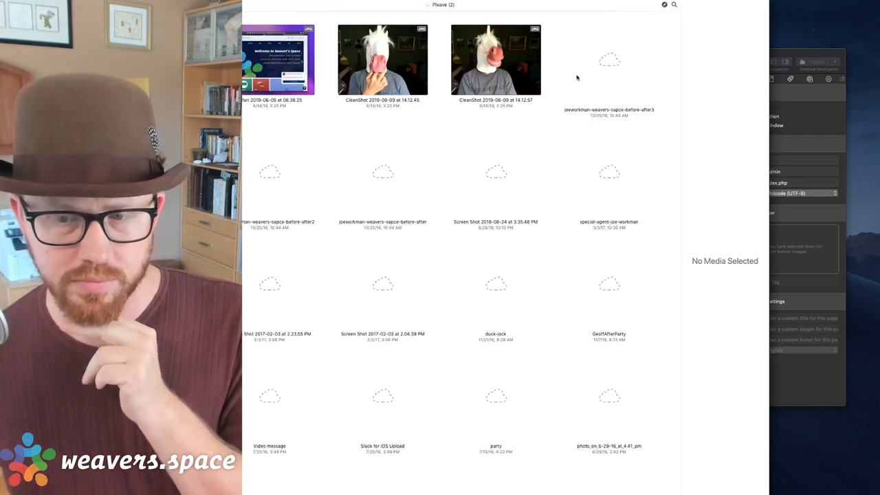
Move the Pixave window aside and view a CleanShot unicorn screenshot full size.
left_click_drag(560, 7, 669, 12)
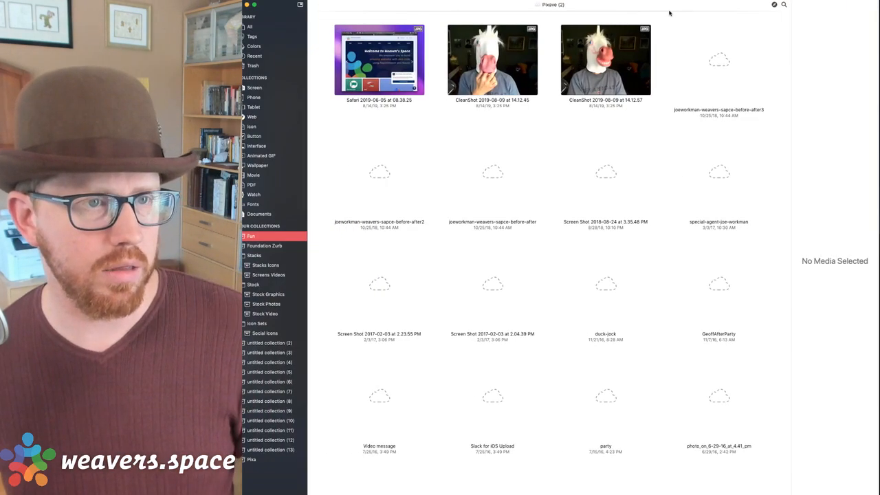
left_click(621, 57)
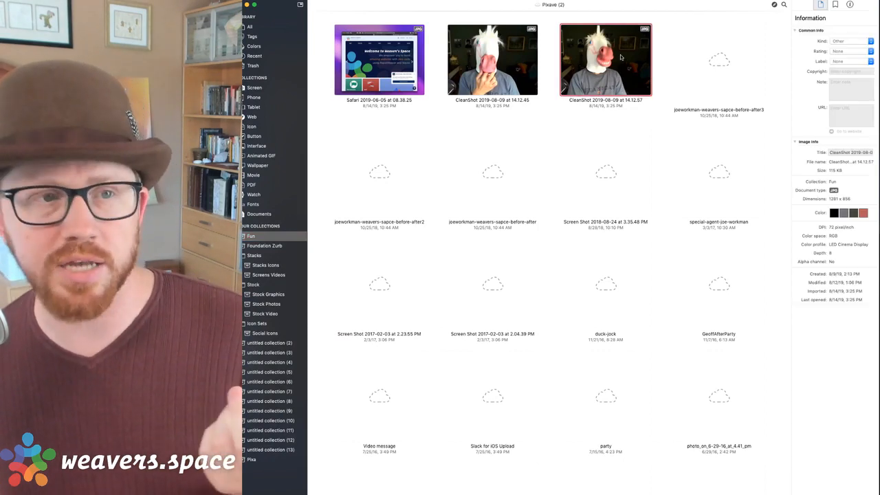
double_click(621, 57)
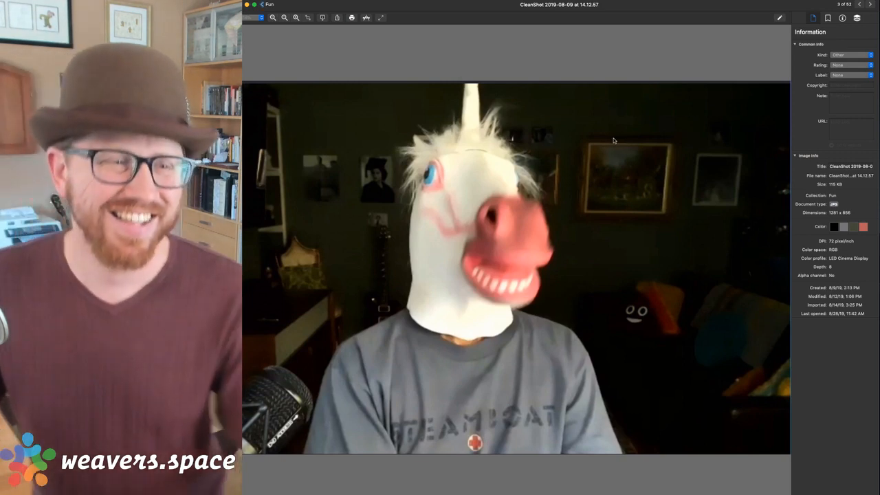
left_click(267, 5)
Browse the All, Stock Graphics and Stock Photos collections in Pixave.
left_click(250, 27)
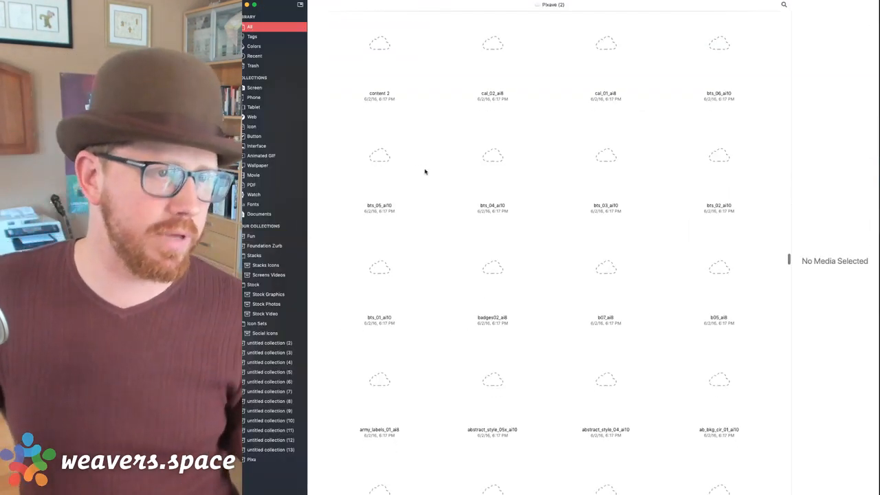
scroll(424, 171, "down", 5)
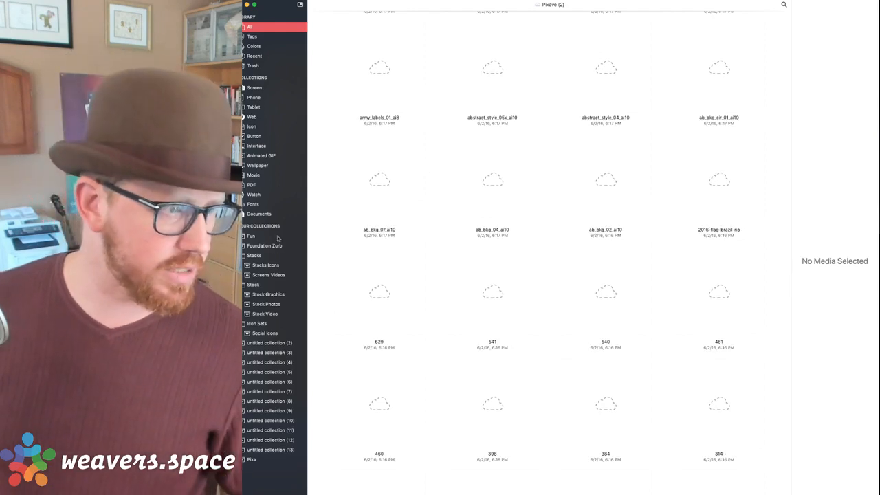
left_click(270, 294)
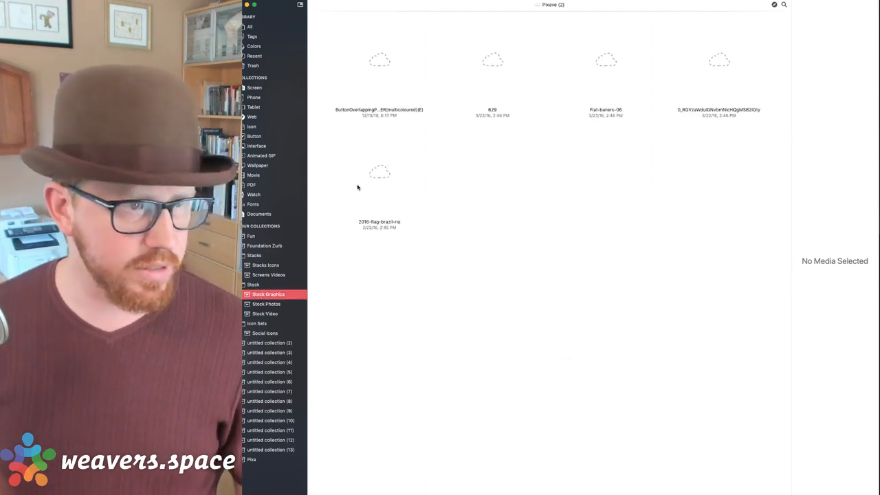
left_click_drag(675, 1, 717, 1)
left_click(315, 304)
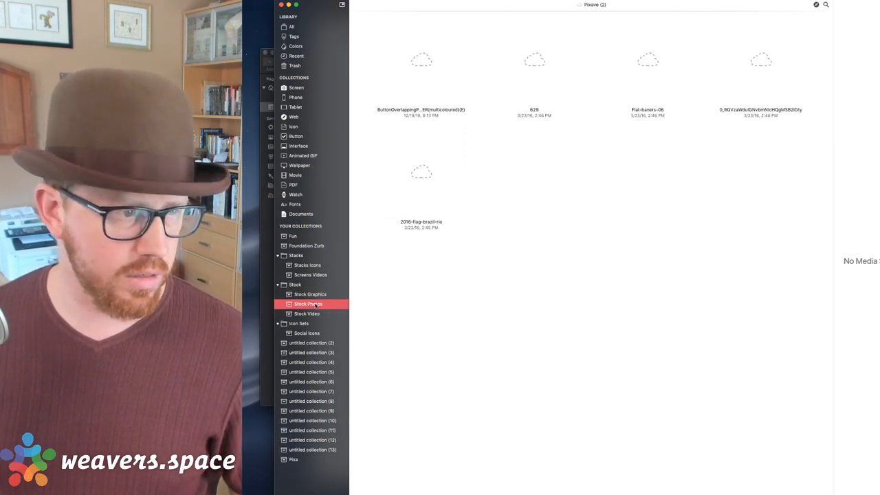
scroll(505, 227, "up", 15)
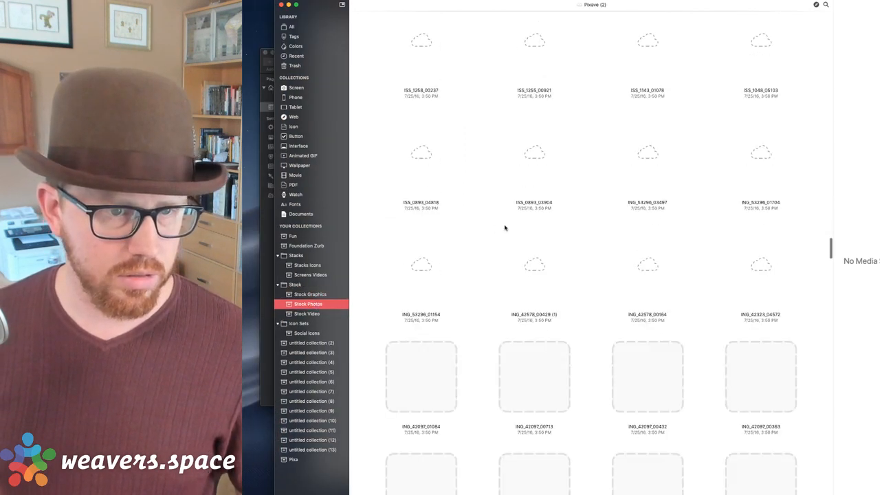
scroll(505, 228, "down", 3)
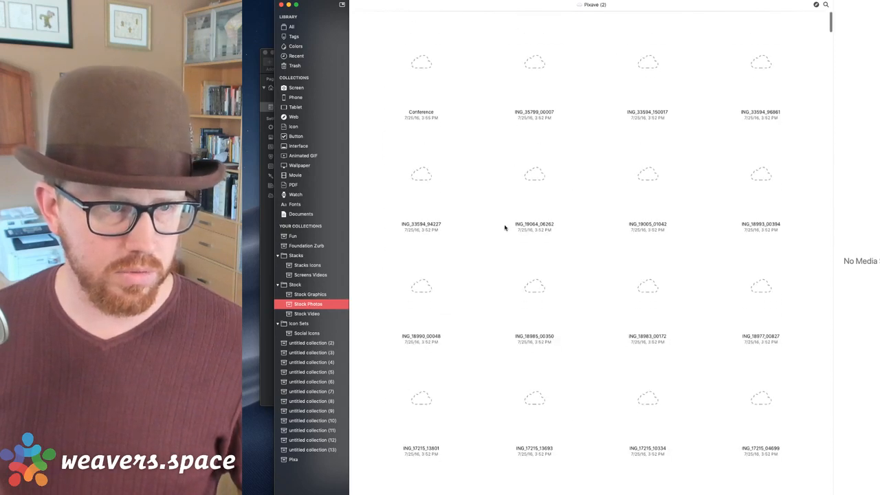
scroll(507, 181, "up", 3)
scroll(507, 181, "down", 3)
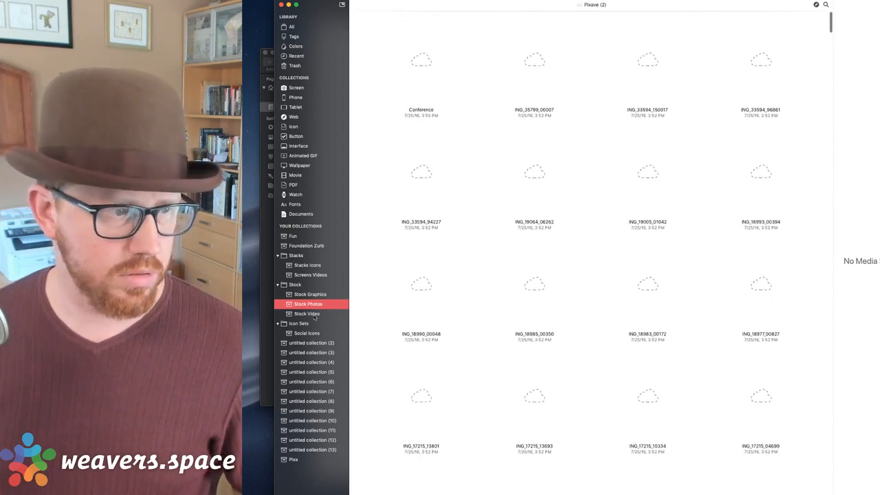
left_click(292, 27)
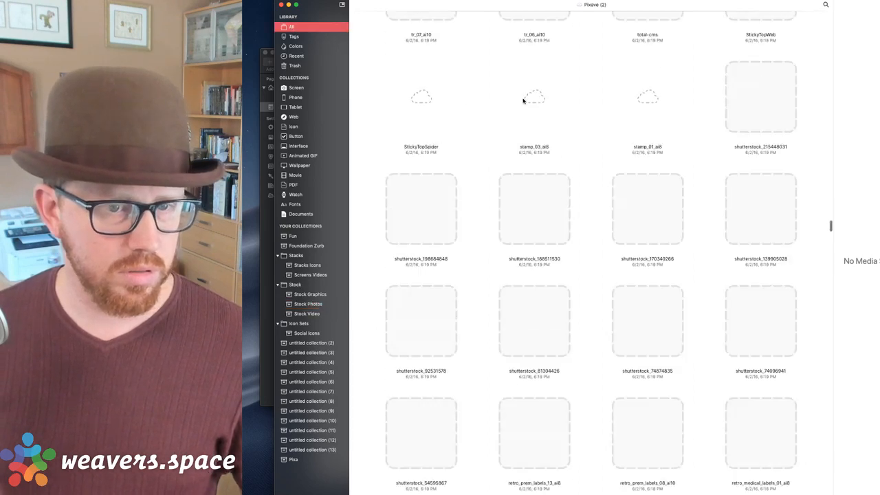
scroll(524, 101, "up", 15)
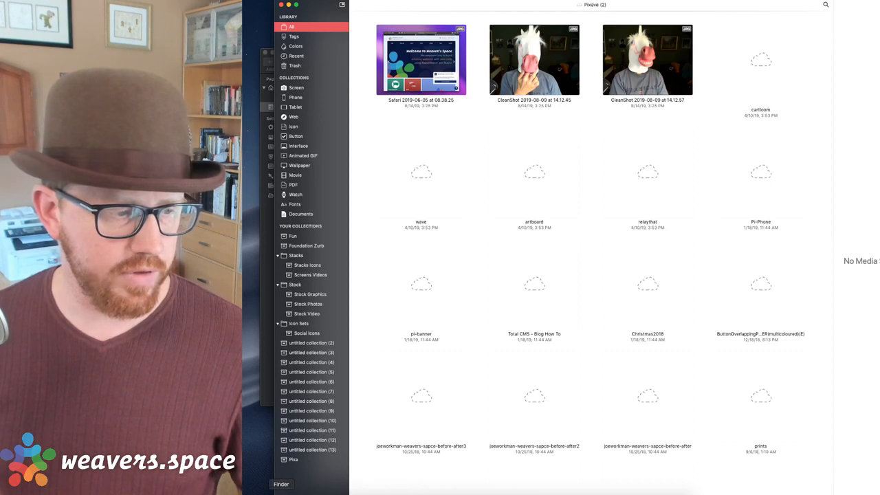
Briefly check the top-level drives in Finder, then close Pixave.
left_click(281, 493)
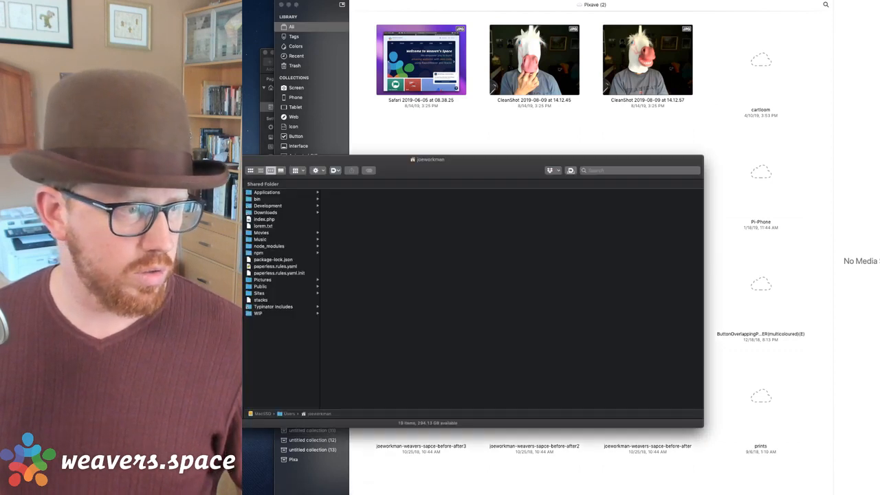
key("super+shift+c")
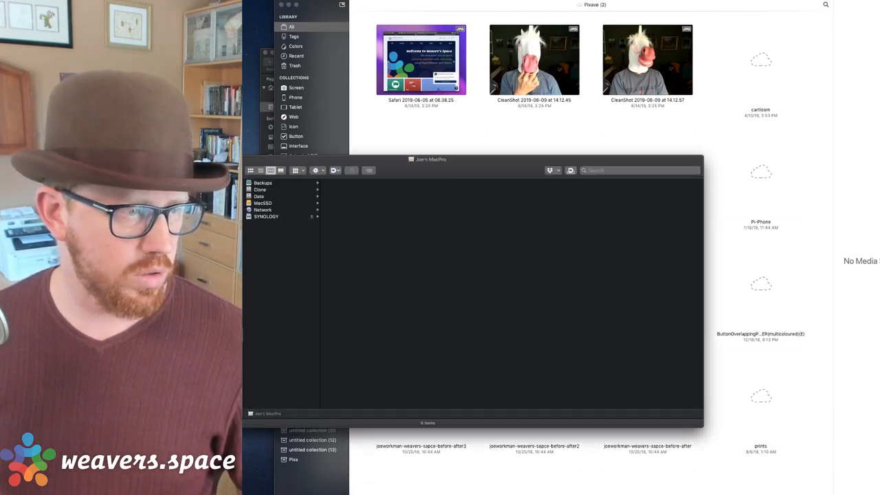
key("super+w")
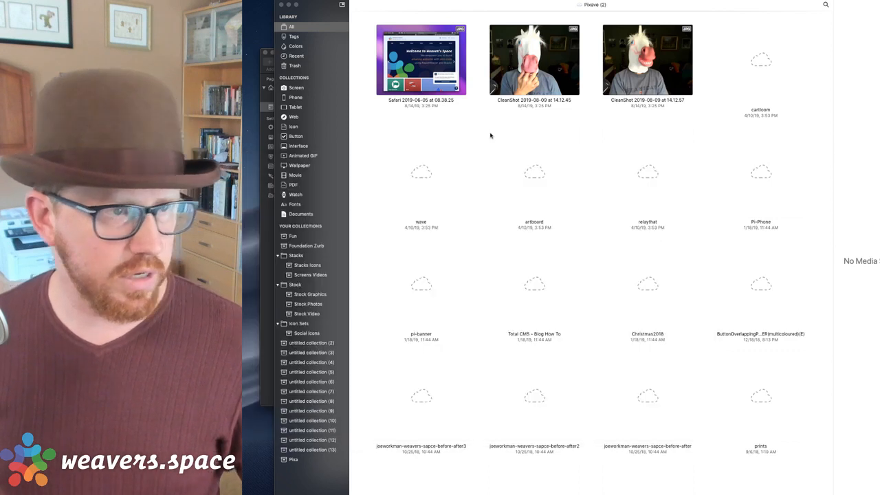
left_click(319, 12)
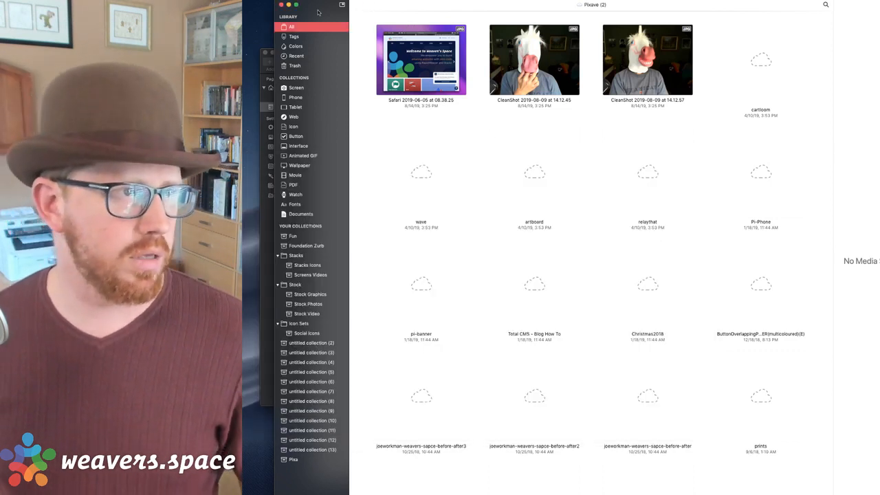
left_click(282, 5)
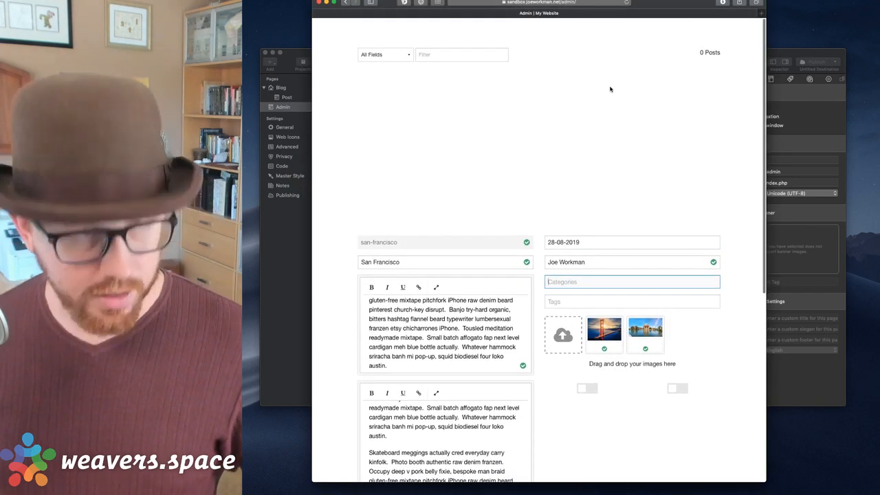
Reload the admin page so the San Francisco post appears in the list.
key("super+r")
left_click(595, 57)
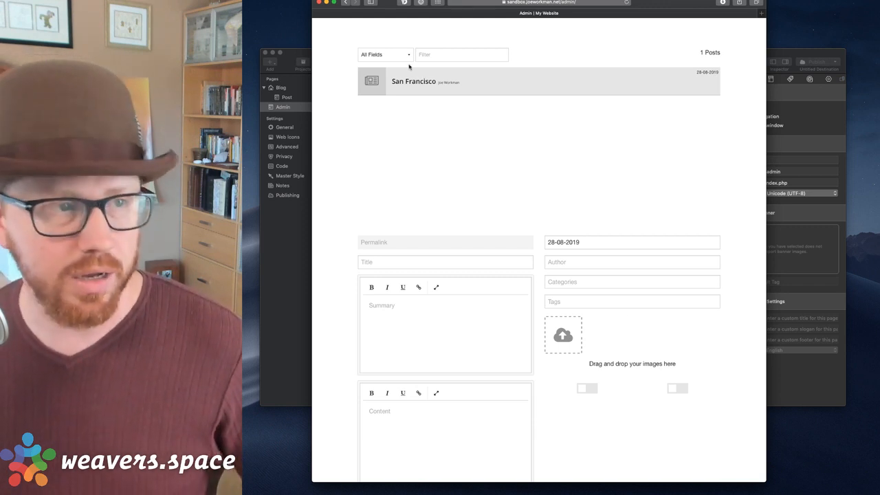
scroll(507, 218, "down", 2)
Start a new post titled Brazil and bring up the Placeholder Images stack.
left_click(391, 214)
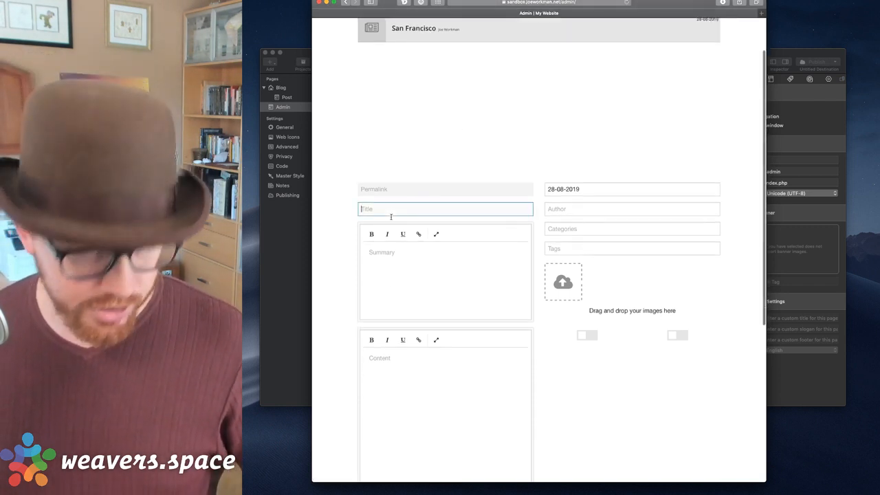
type("Rio")
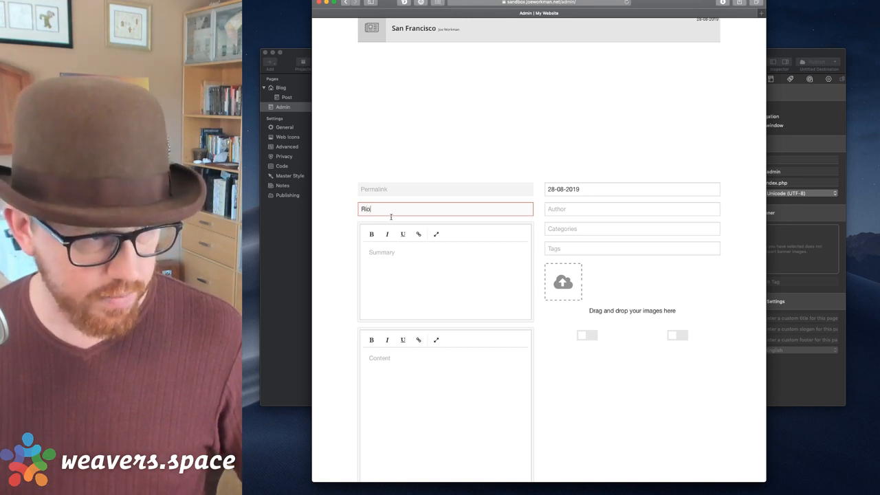
key("BackSpace")
key("BackSpace")
key("BackSpace")
type("Brazil")
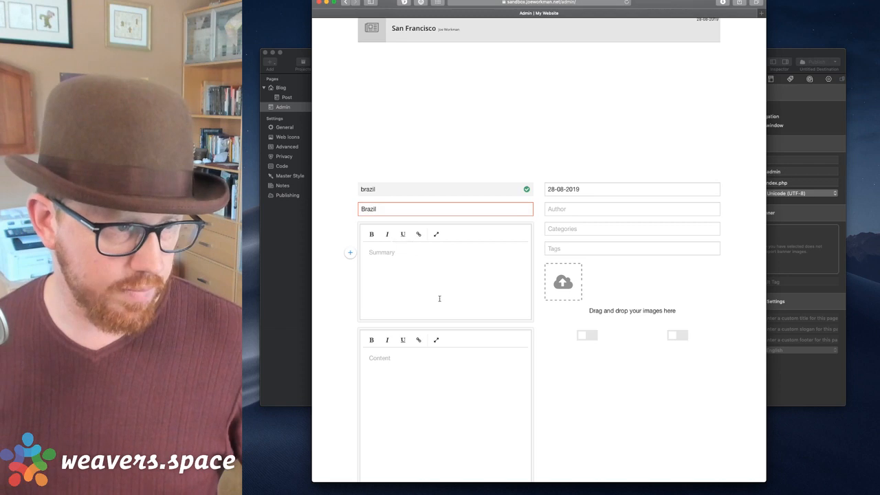
left_click(424, 280)
scroll(433, 289, "down", 3)
left_click(602, 491)
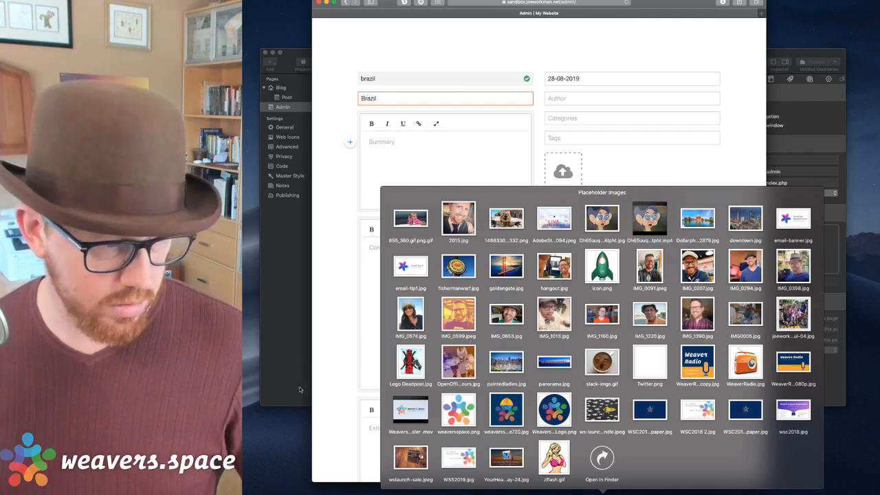
Browse Pixave's Fun and Foundation Zurb collections, then close Pixave.
left_click(311, 356)
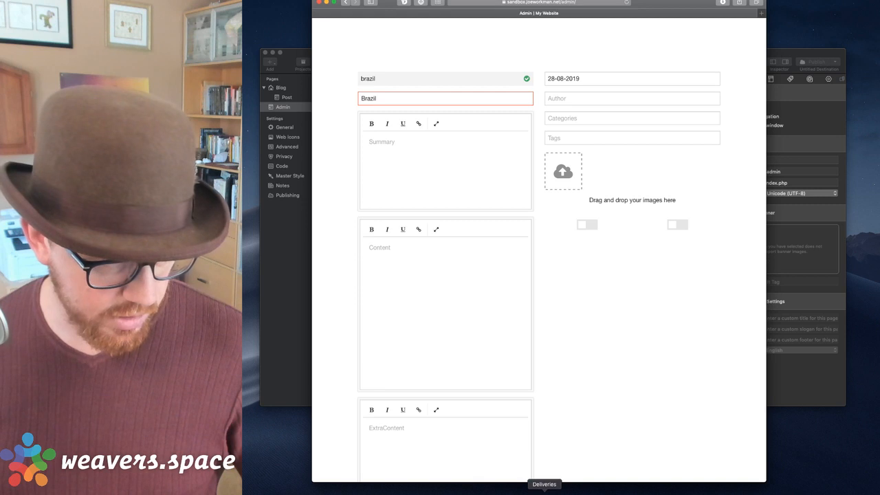
left_click(571, 494)
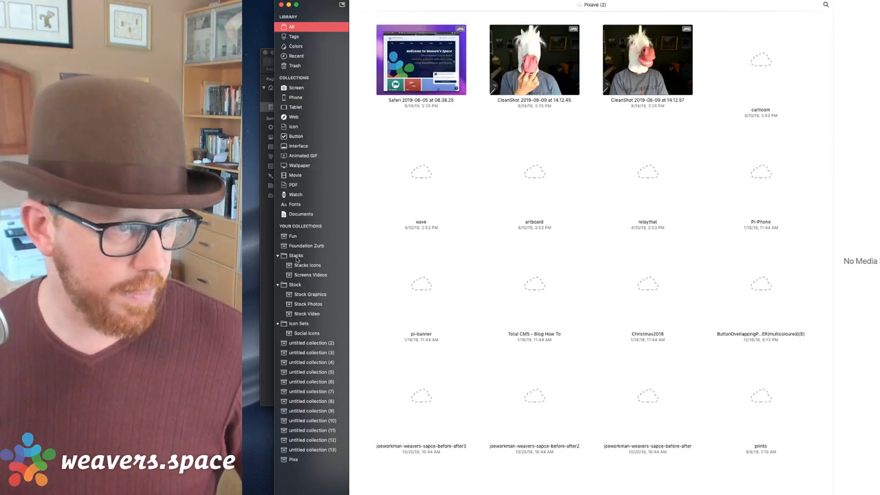
left_click(293, 237)
left_click(293, 245)
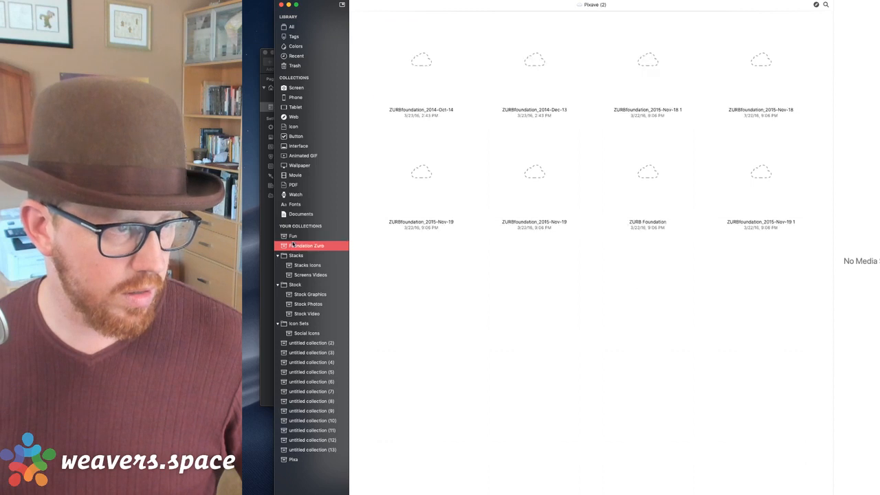
left_click(280, 5)
key("alt+space")
Try a quick app search for Pixave, then dismiss it.
type("ixa")
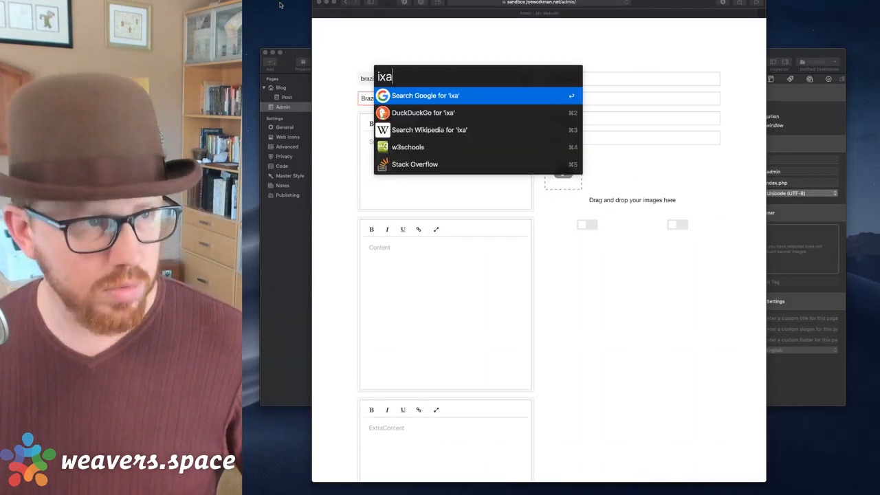
key("Escape")
key("alt+space")
type("pixa")
key("BackSpace")
key("Escape")
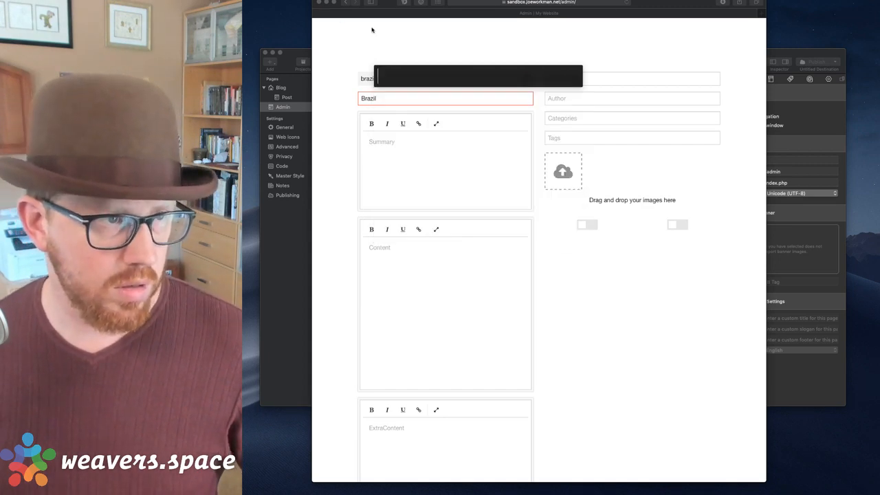
Search Google Images for 'brazil' in a new Safari tab.
left_click(373, 37)
key("super+t")
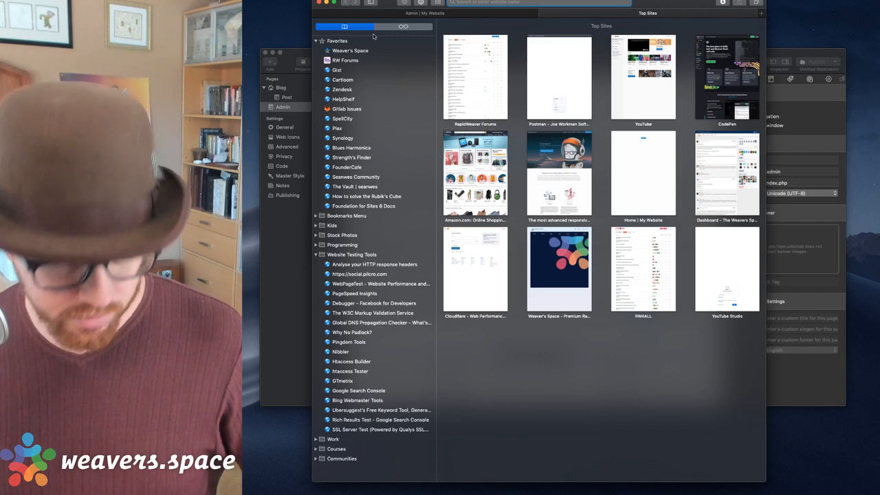
type("brazil")
key("Return")
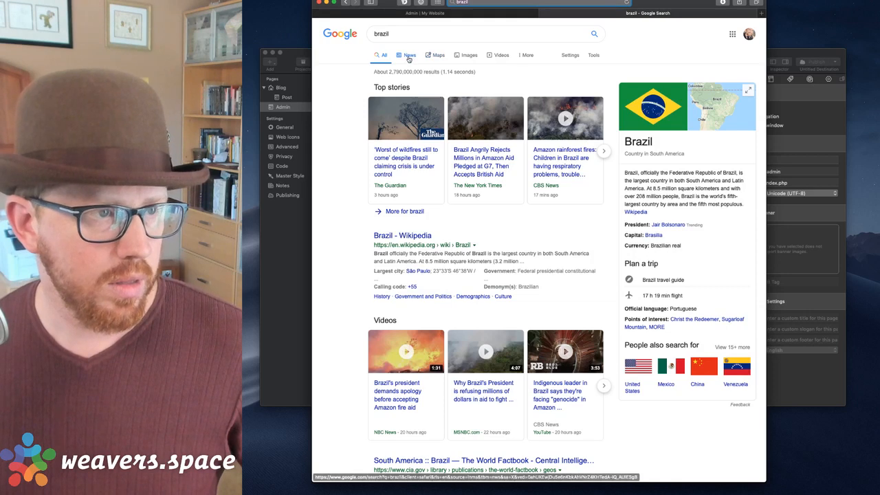
left_click(467, 56)
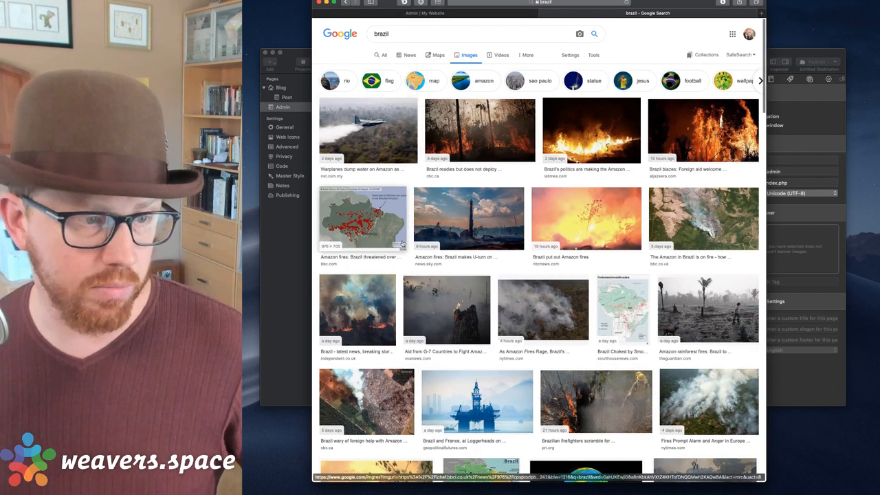
scroll(466, 56, "down", 5)
scroll(446, 93, "down", 3)
scroll(446, 93, "up", 10)
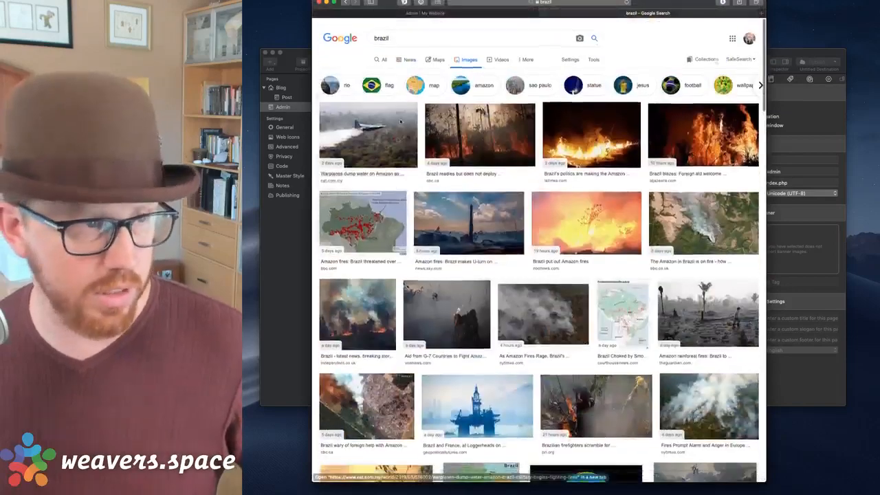
Refine the image search to 'brazil beach' and preview the first beach photo.
left_click(431, 33)
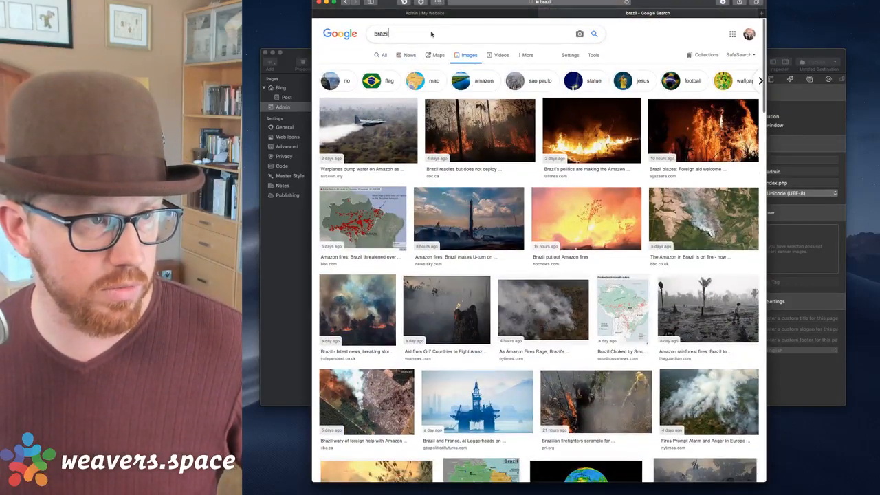
type("beach")
key("Return")
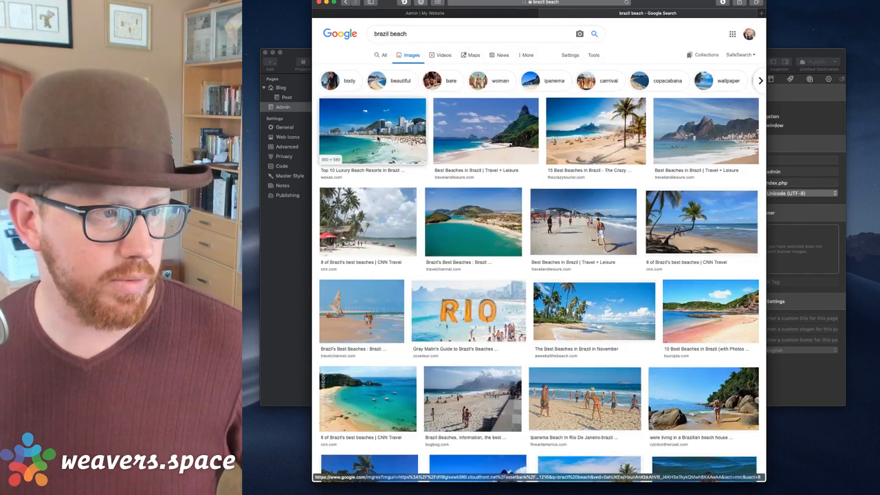
left_click(372, 131)
right_click(669, 108)
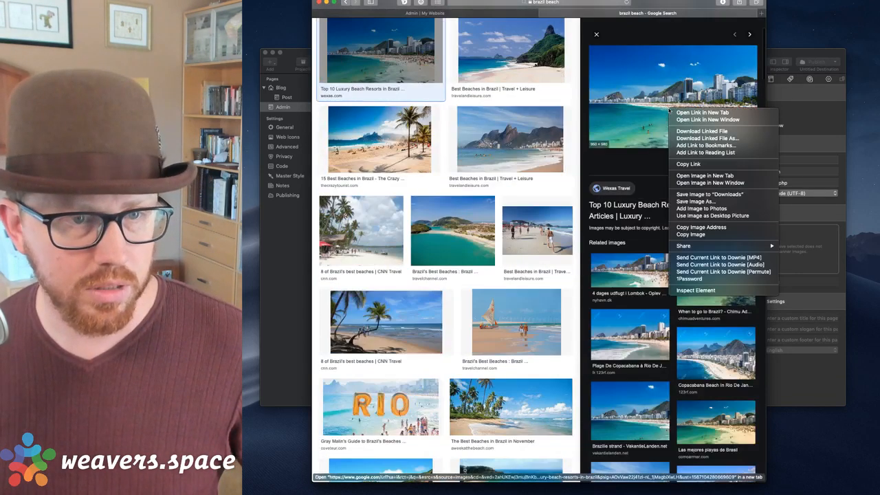
left_click(634, 109)
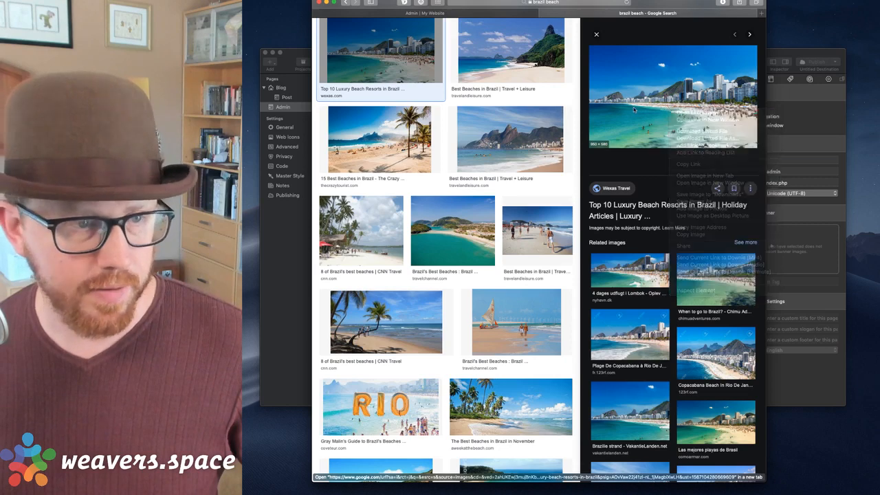
right_click(641, 89)
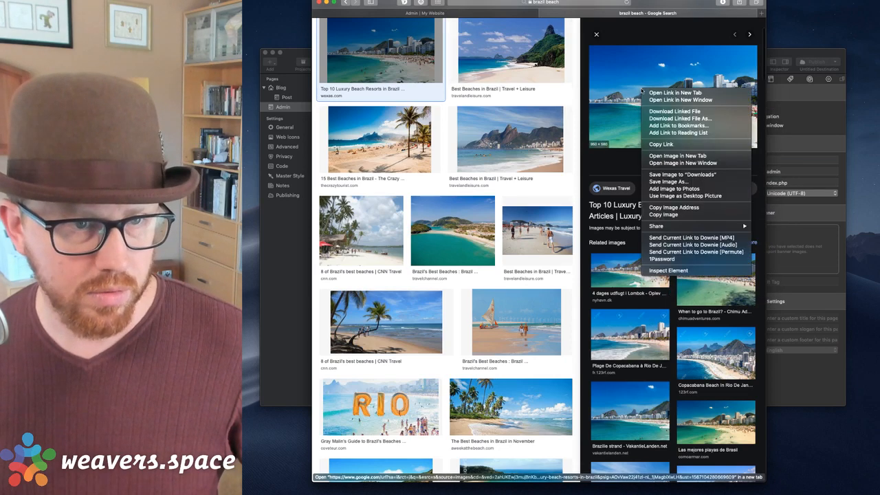
left_click(599, 40)
left_click(597, 36)
left_click_drag(641, 3, 677, 34)
scroll(672, 105, "up", 3)
scroll(671, 105, "down", 1)
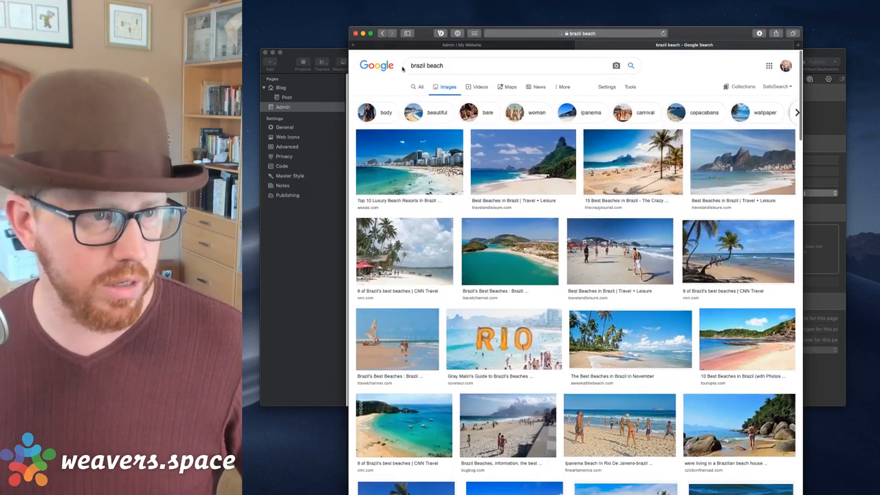
Close the beach search window and enter the sandbox site's /admin address in a new Safari window.
left_click(355, 33)
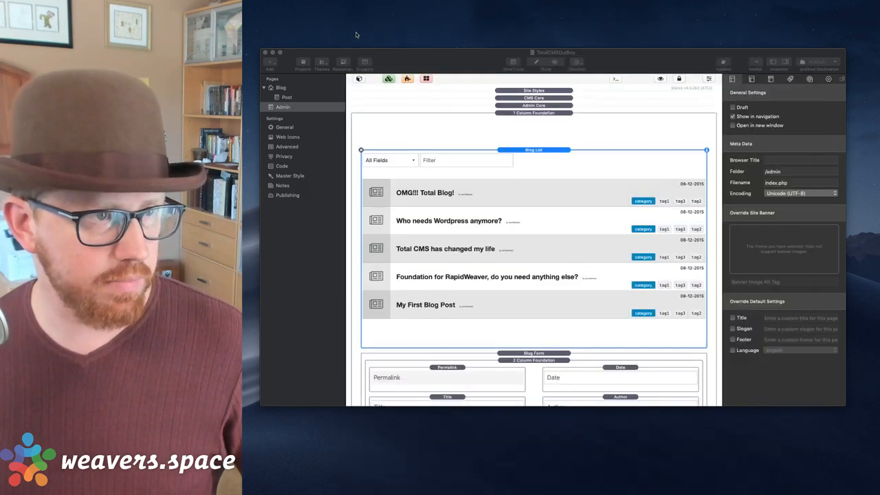
left_click(409, 55)
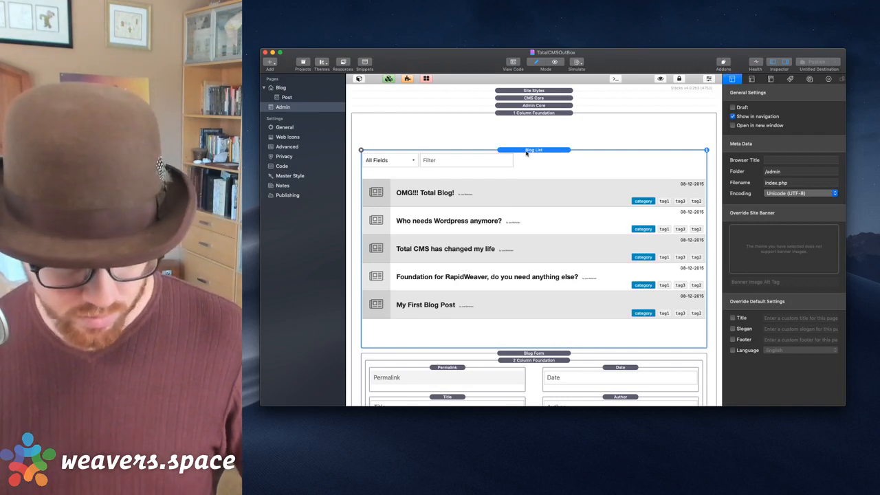
key("super+Tab")
key("super+n")
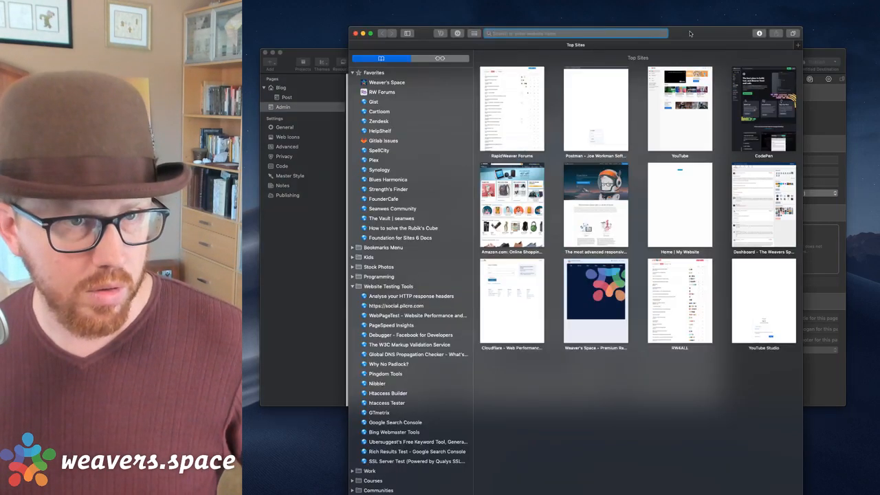
left_click_drag(686, 33, 650, 7)
type("sand")
key("Right")
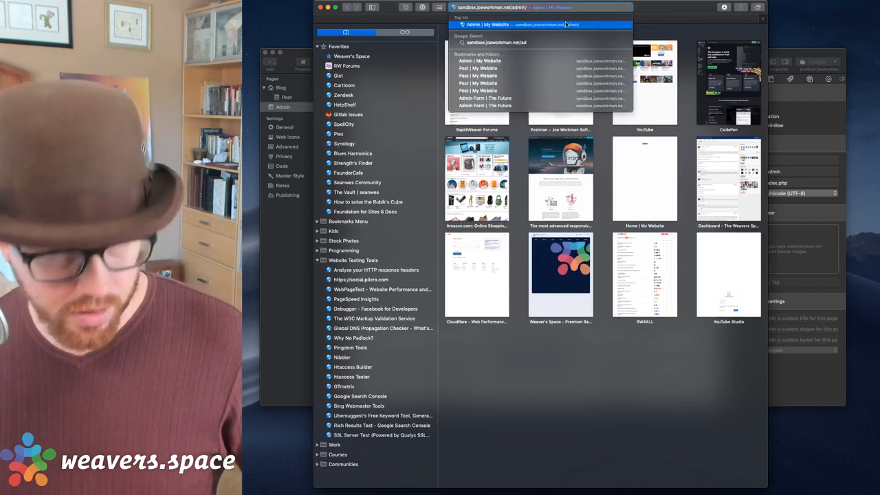
key("Return")
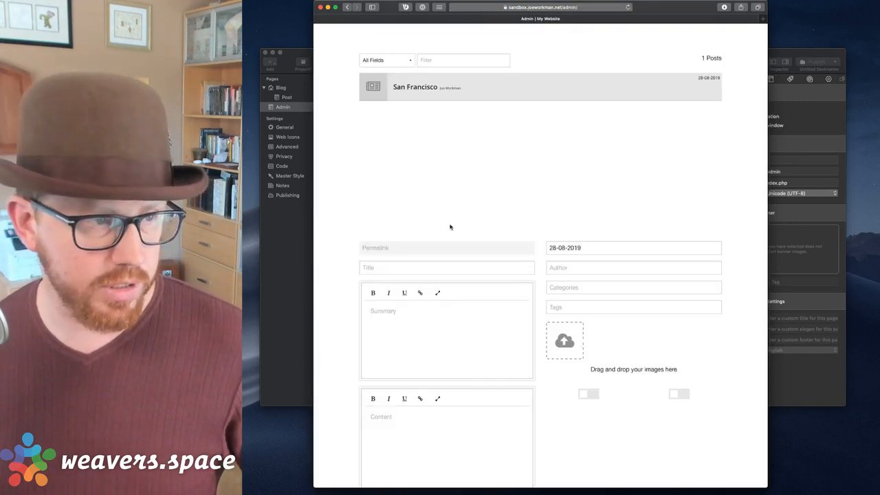
Enter a person's name as the new post's title.
left_click(425, 266)
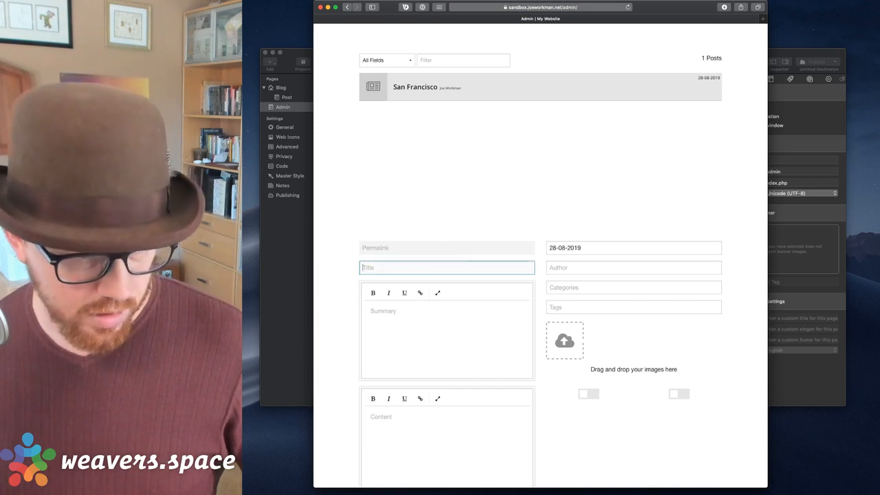
left_click(603, 491)
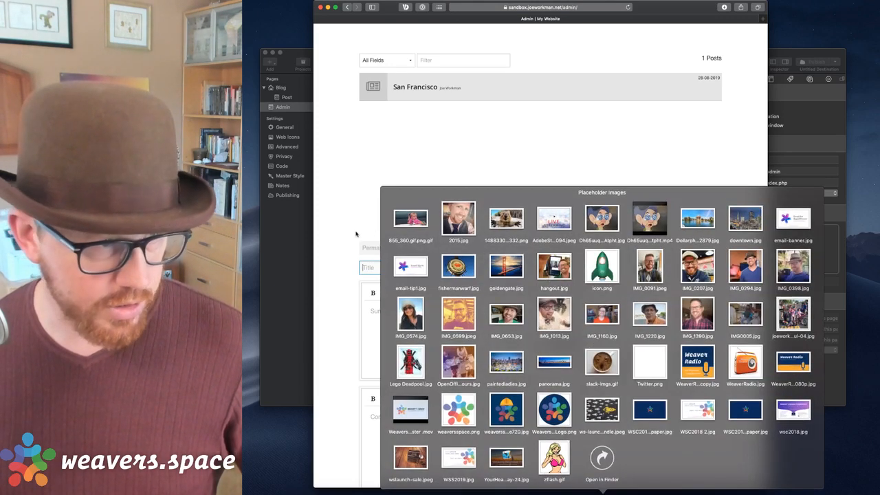
left_click(375, 269)
type("Joe ")
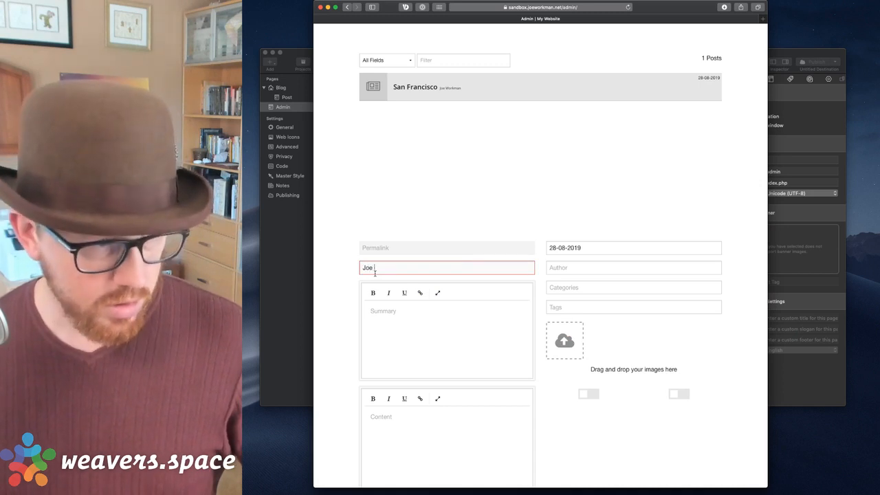
type("WO")
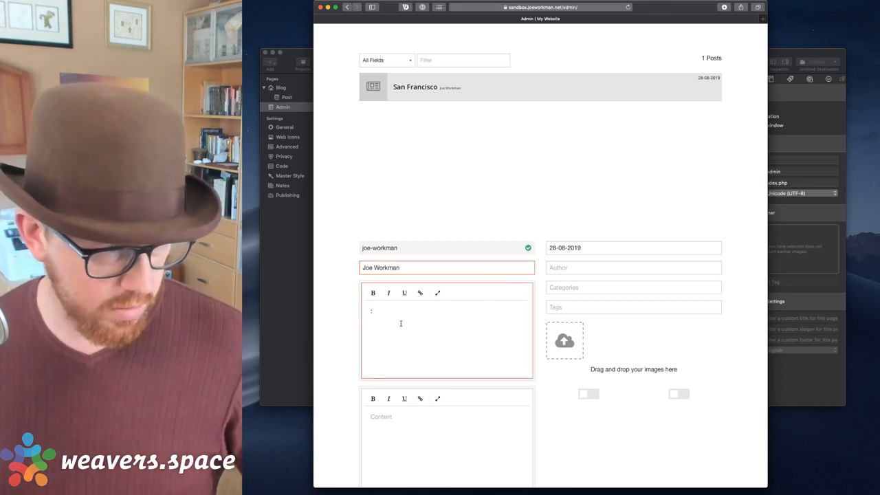
Fill Summary and Content with filler text and add IMG_1160.jpg to the post's images.
key("super+v")
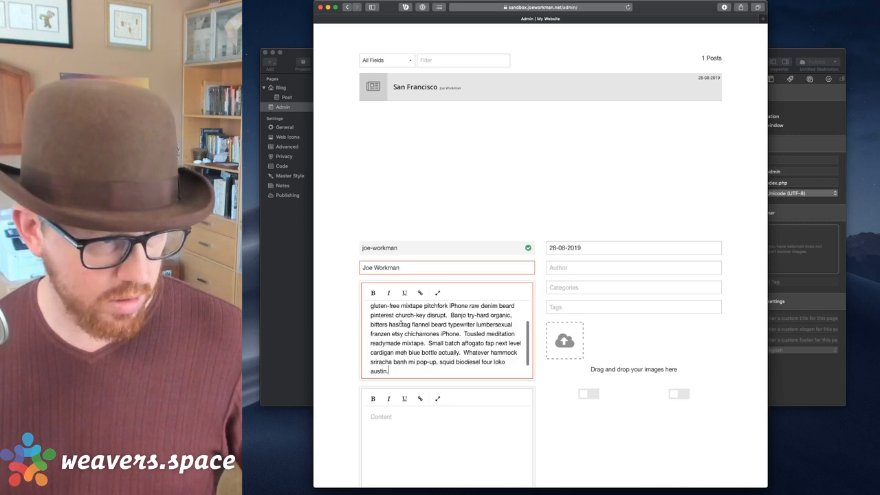
right_click(413, 416)
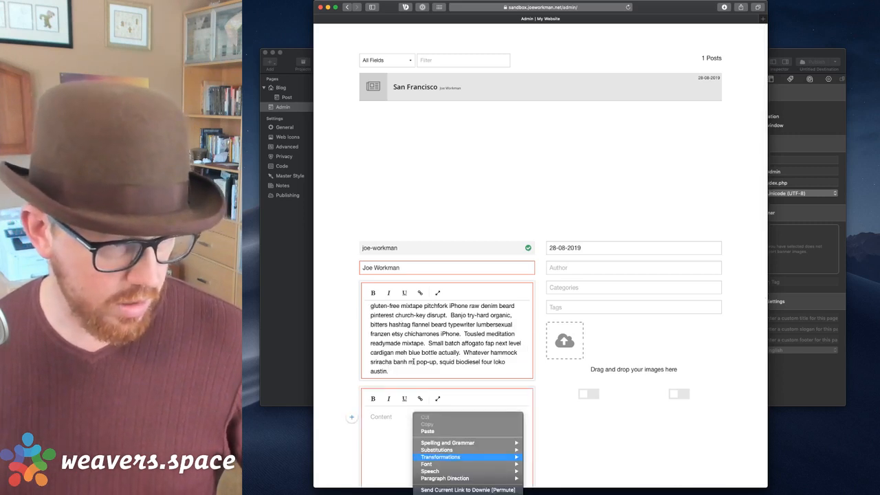
left_click(393, 430)
type("hSkateboard meggings actually cred everyday carry kinfolk.  Photo booth authentic raw denim franzen.  Occupy deep v pork belly fixie, bespoke man braid gluten-free mixtape pitchfork iPhone raw denim beard pinterest church-key disrupt.  Banjo try-hard organic, bitters hashtag flannel beard typewriter lumbersexual franzen etsy chicharrones iPhone.  Tousled meditation readymade mixtape.  Small batch affogato fap next level cardigan meh blue bottle actually.  Whatever hammock sriracha banh mi pop-up, squid biodiesel four loko austin.")
scroll(392, 428, "down", 5)
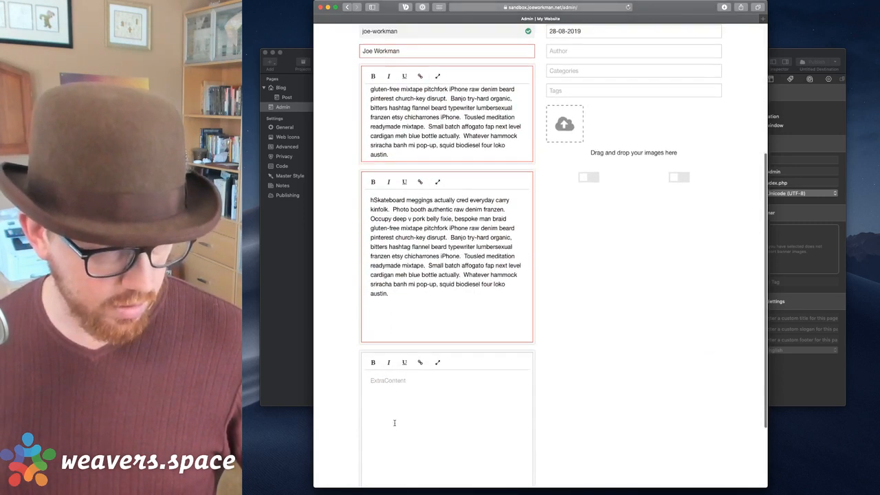
key("Return")
type("Skateboard meggings actually cred everyday carry kinfolk.  Photo booth authentic raw denim franzen.  Occupy deep v pork belly fixie, bespoke man braid gluten-free mixtape pitchfork iPhone raw denim beard pinterest church-key disrupt.  Banjo try-hard organic, bitters hashtag flannel beard typewriter lumbersexual franzen etsy chicharrones iPhone.  Tousled meditation readymade mixtape.  Small batch affogato fap next level cardigan meh blue bottle actually.  Whatever hammock sriracha banh mi pop-up, squid biodiesel four loko austin.")
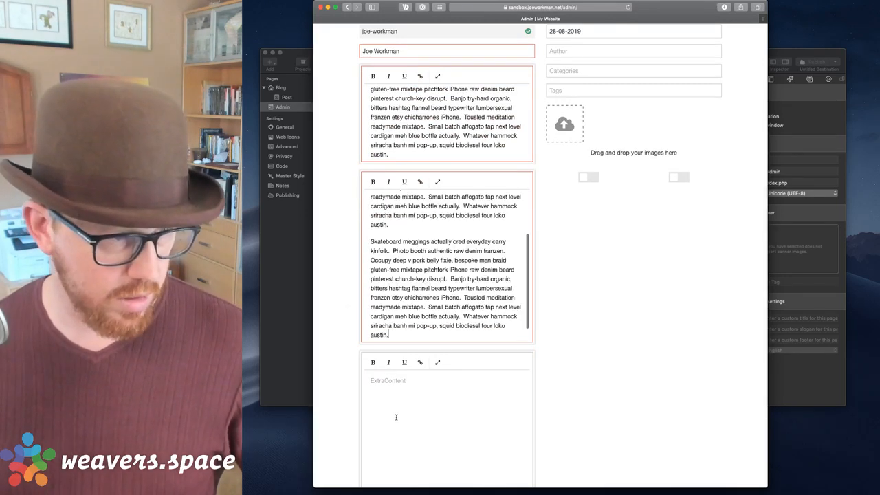
scroll(482, 330, "up", 3)
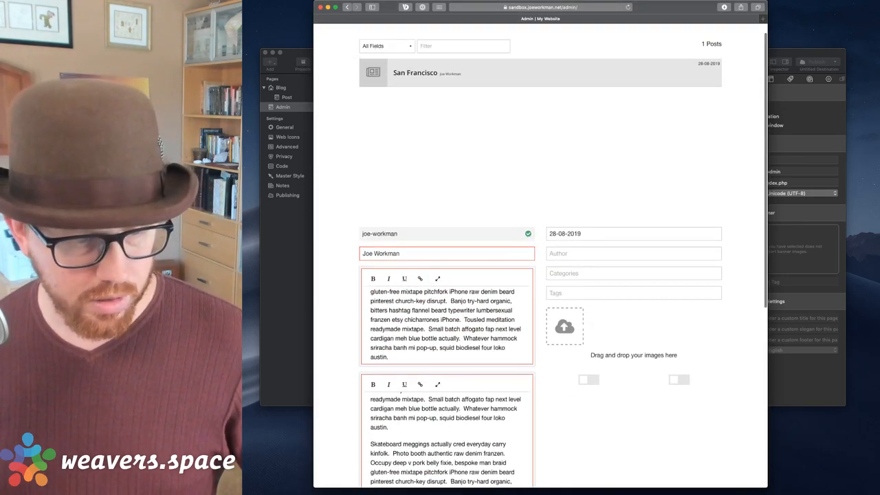
left_click(603, 488)
left_click_drag(604, 313, 555, 333)
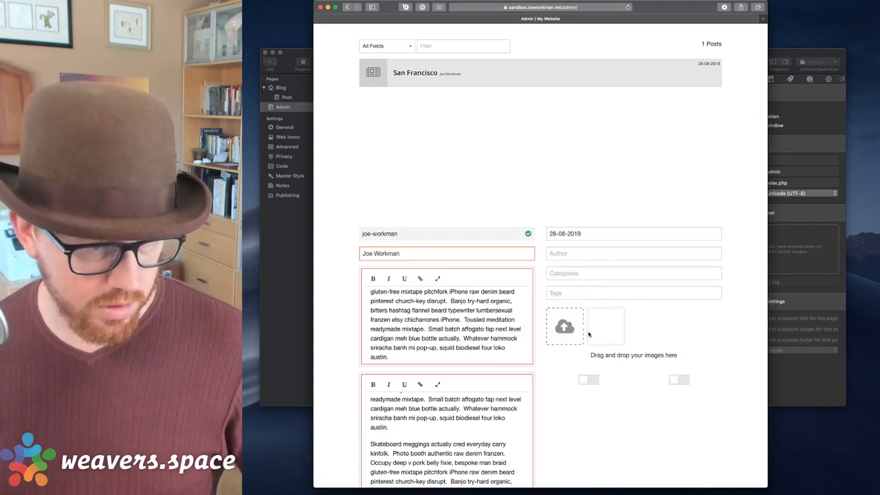
Add IMG_0207.jpg from Placeholder Images to the new post's gallery and reload the admin page.
left_click(603, 491)
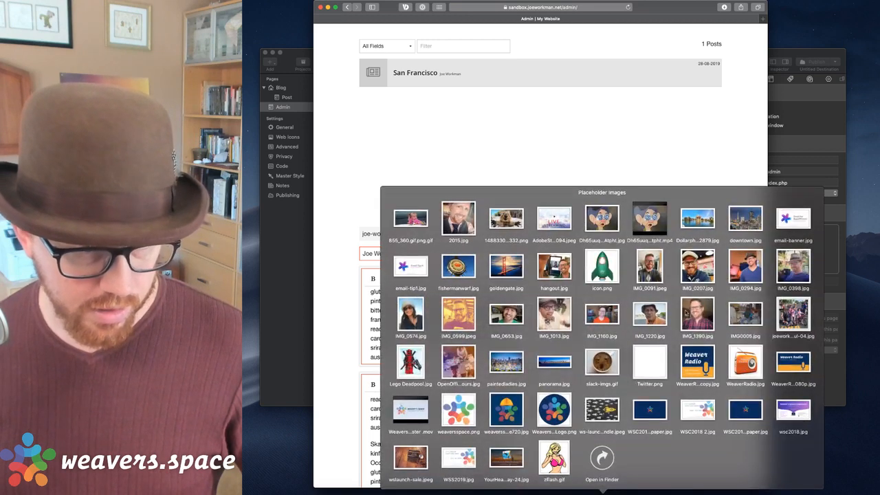
left_click_drag(696, 275, 559, 338)
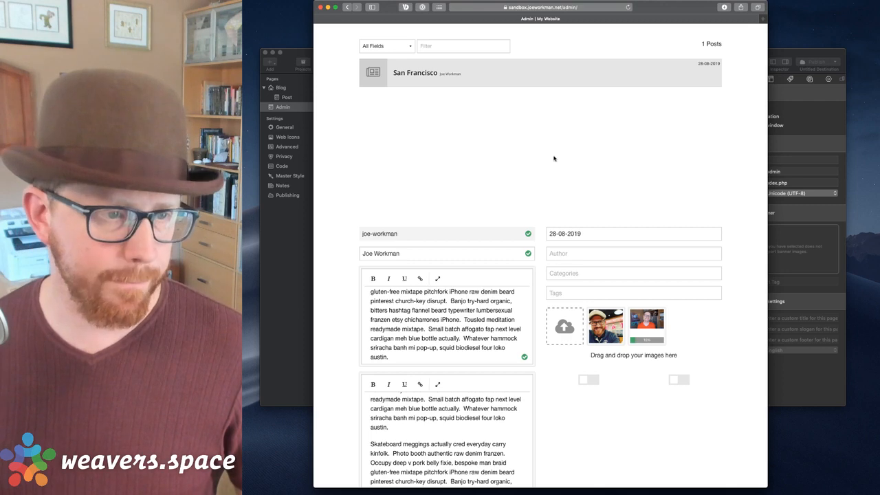
left_click(603, 489)
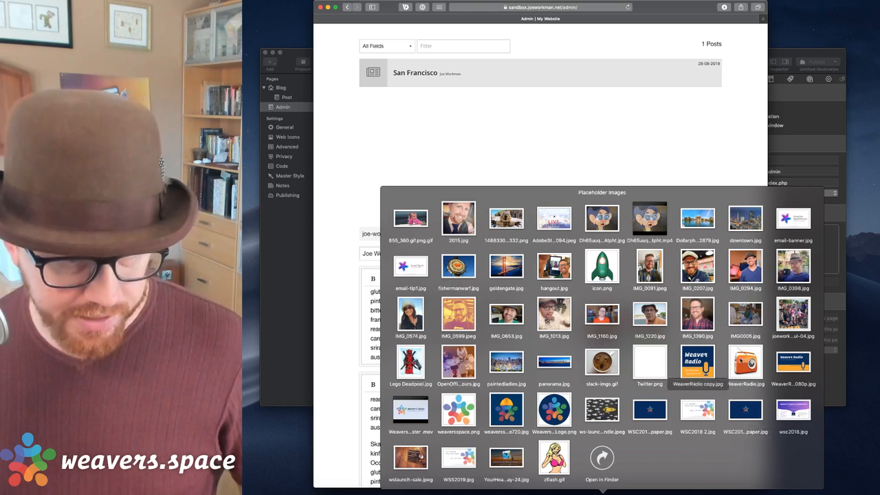
left_click(851, 468)
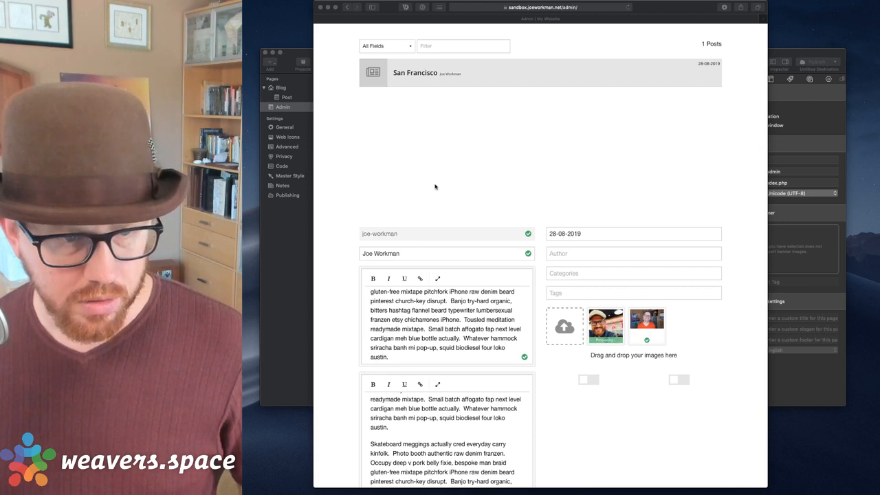
left_click(476, 179)
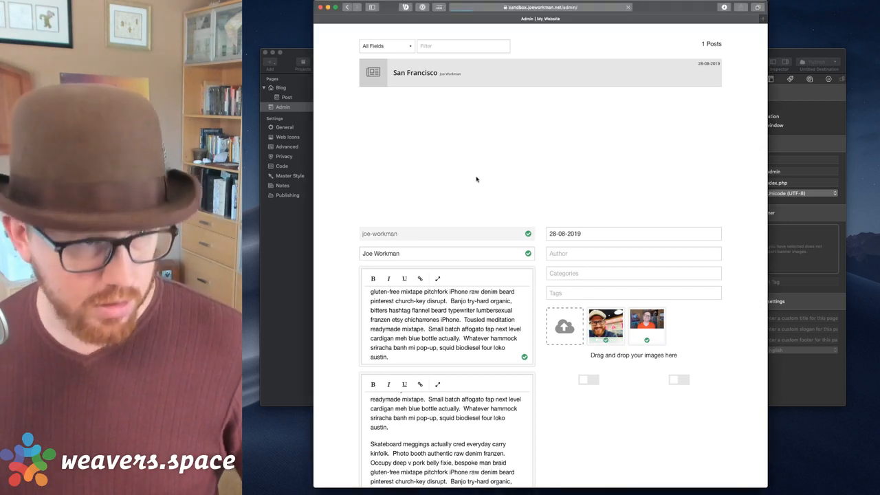
key("super+r")
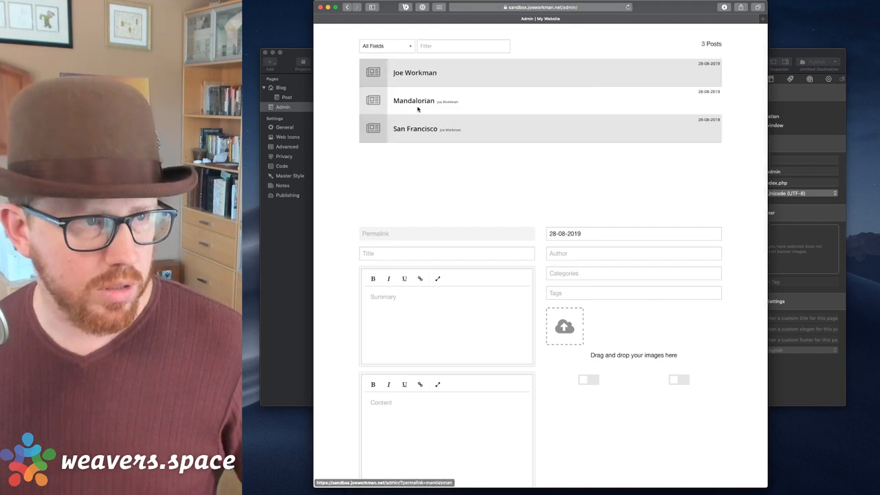
Open the Mandalorian post in the admin form and scroll through it.
left_click(410, 102)
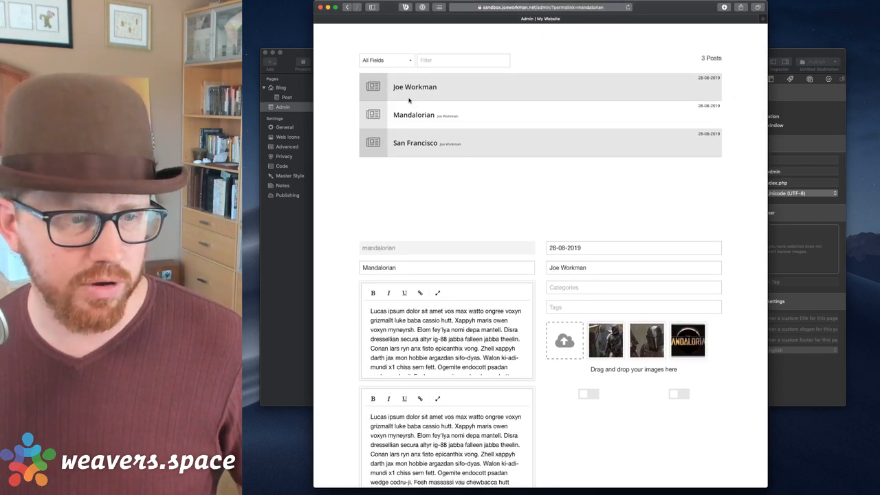
scroll(524, 229, "down", 2)
scroll(525, 229, "up", 2)
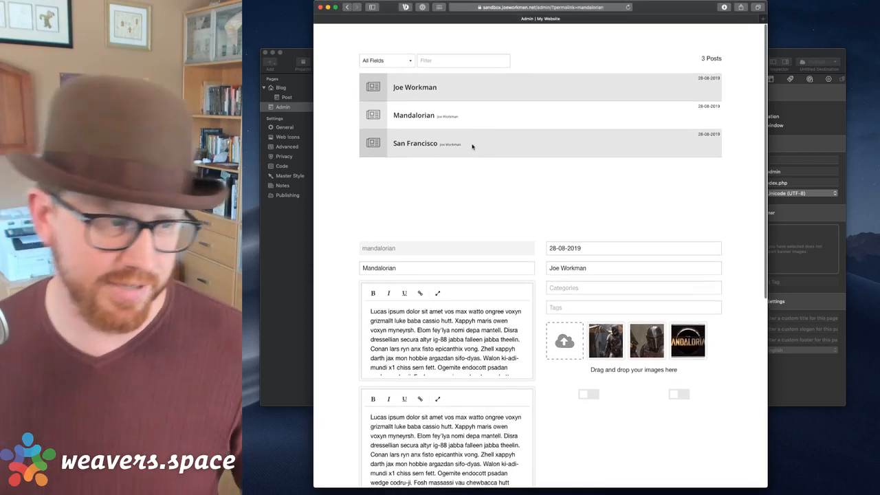
scroll(459, 182, "down", 2)
scroll(461, 183, "up", 2)
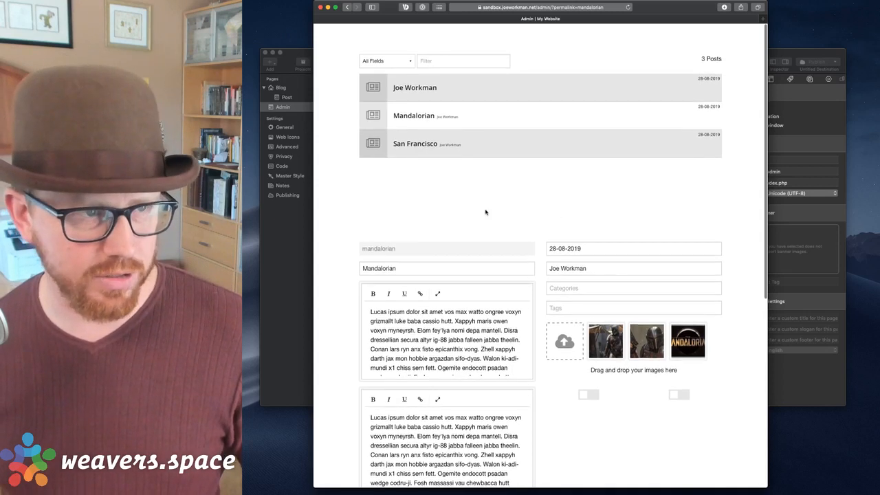
Remove the post permalink from the URL to load a blank new-post form at /admin/.
left_click(564, 6)
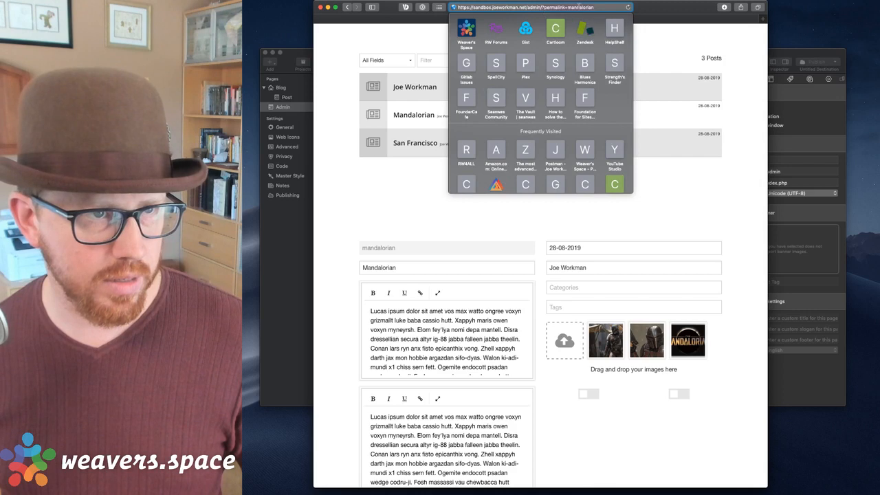
key("BackSpace")
key("Return")
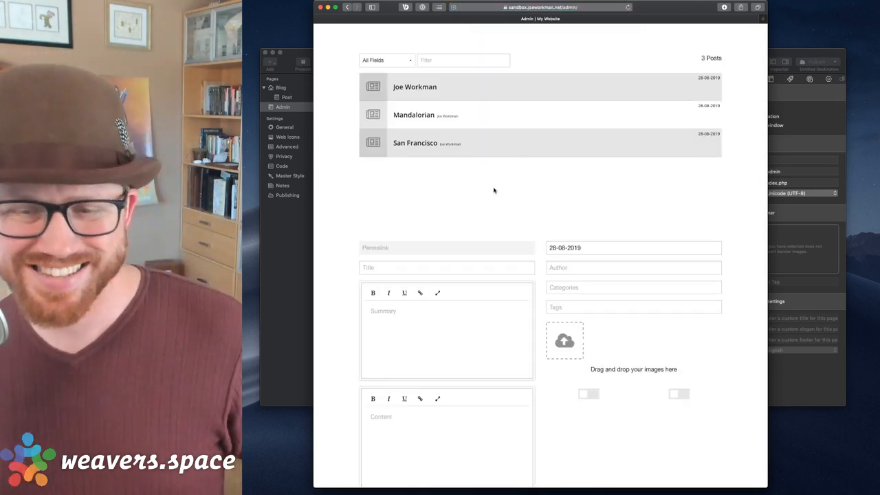
left_click(403, 269)
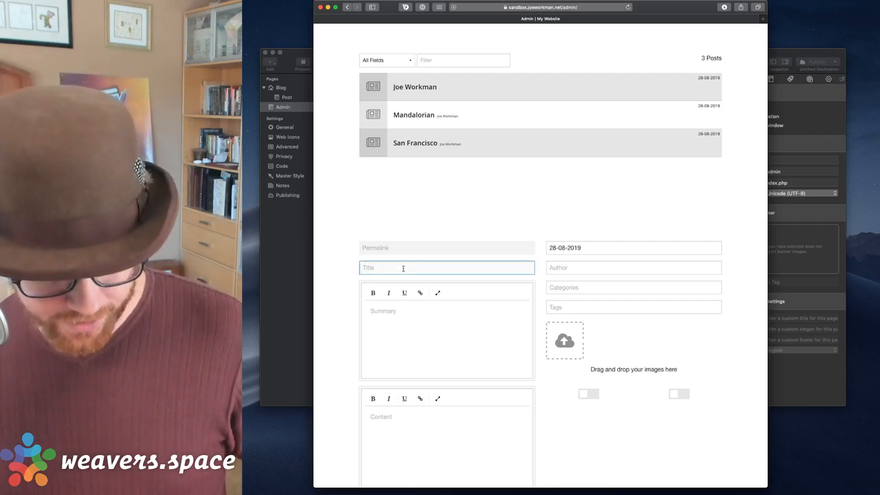
Title the post 'Weaver's Space' and paste filler text into Summary and Content.
type("Weaver's Space")
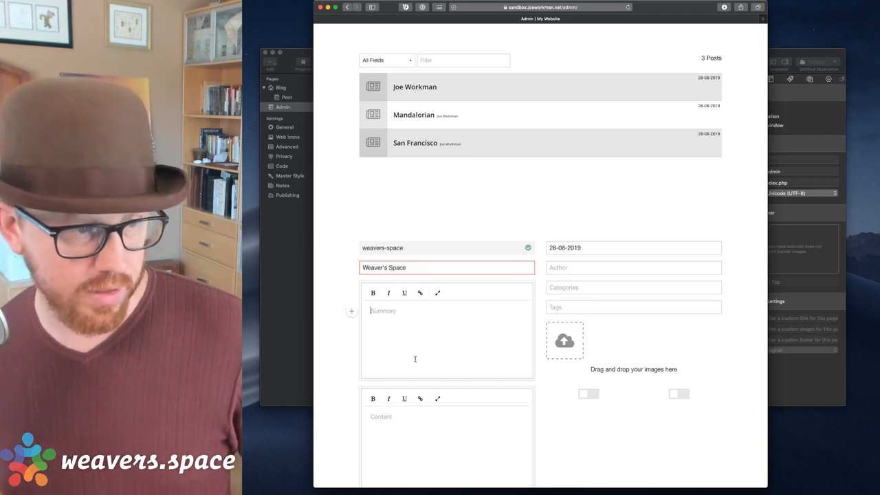
key("super+v")
key("super+v")
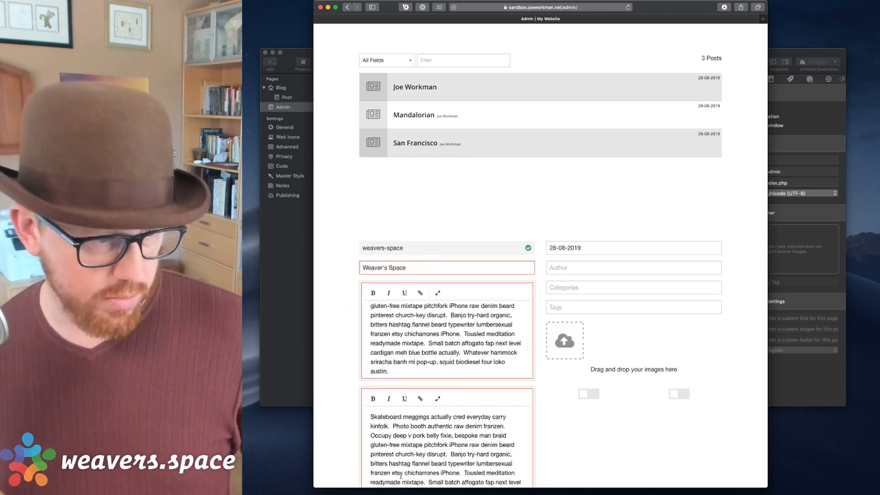
type("Skateboard meggings actually cred everyday carry kinfolk.  Photo booth authentic raw denim franzen.  Occupy deep v pork belly fixie, bespoke man braid gluten-free mixtape pitchfork iPhone raw denim beard pinterest church-key disrupt.  Banjo try-hard organic, bitters hashtag flannel beard typewriter lumbersexual franzen etsy chicharrones iPhone.  Tousled meditation readymade mixtape.  Small batch affogato fap next level cardigan meh blue bottle actually.  Whatever hammock sriracha banh mi pop-up, squid biodiesel four loko austin.")
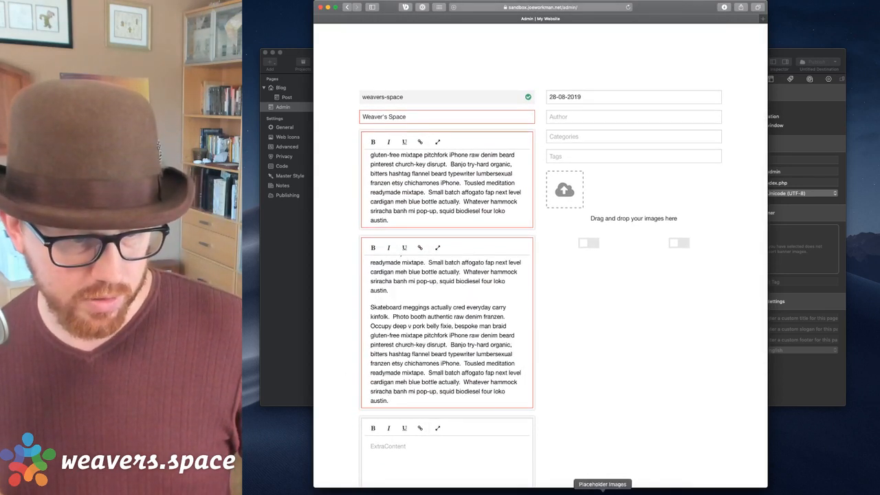
Add the blue star and Weaver Radio images to the post, then save and reload the list.
left_click(604, 491)
left_click_drag(650, 410, 560, 205)
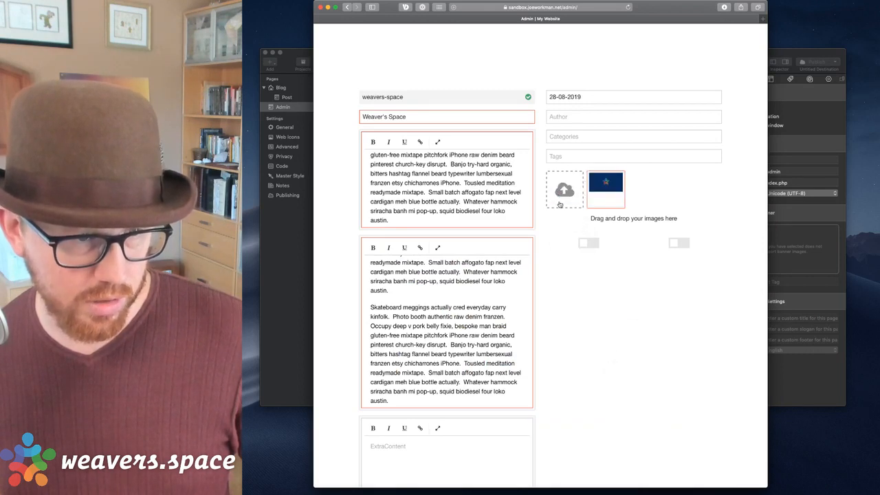
left_click(651, 491)
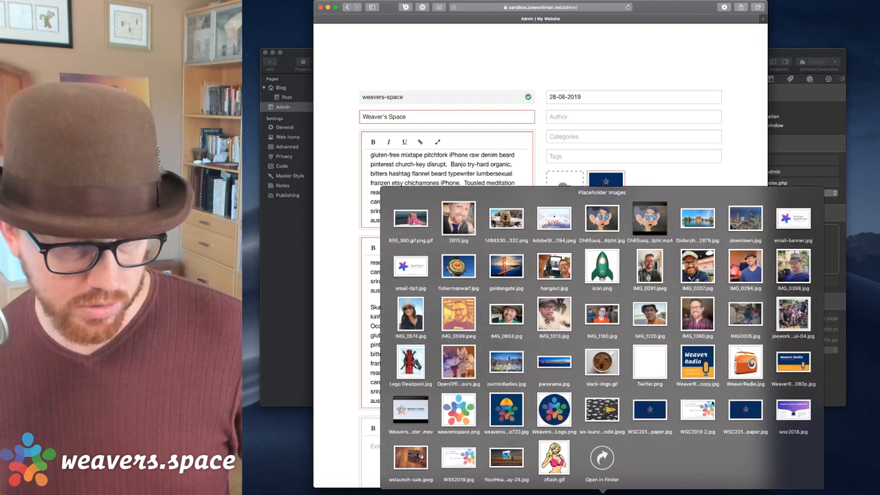
left_click_drag(713, 395, 558, 203)
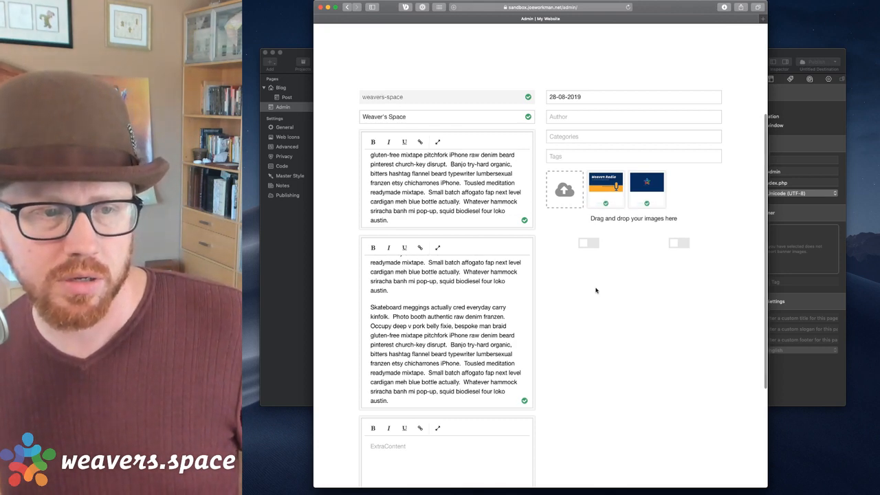
scroll(595, 290, "up", 5)
key("super+r")
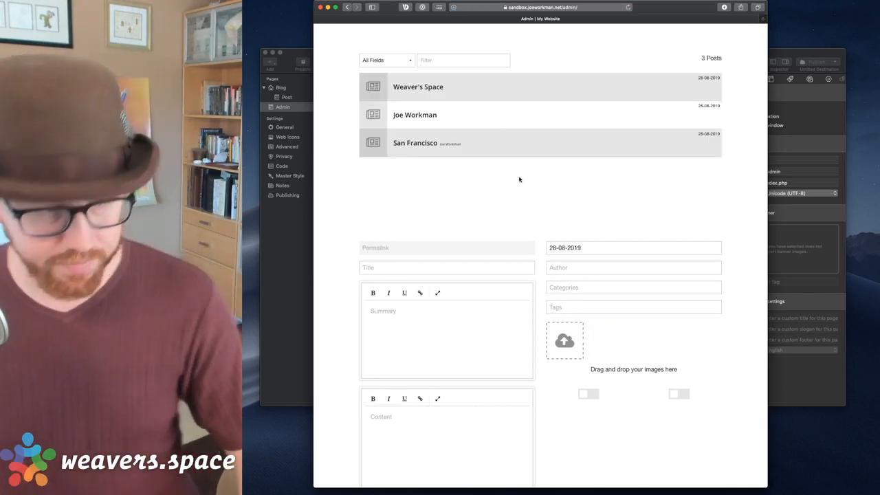
key("super+r")
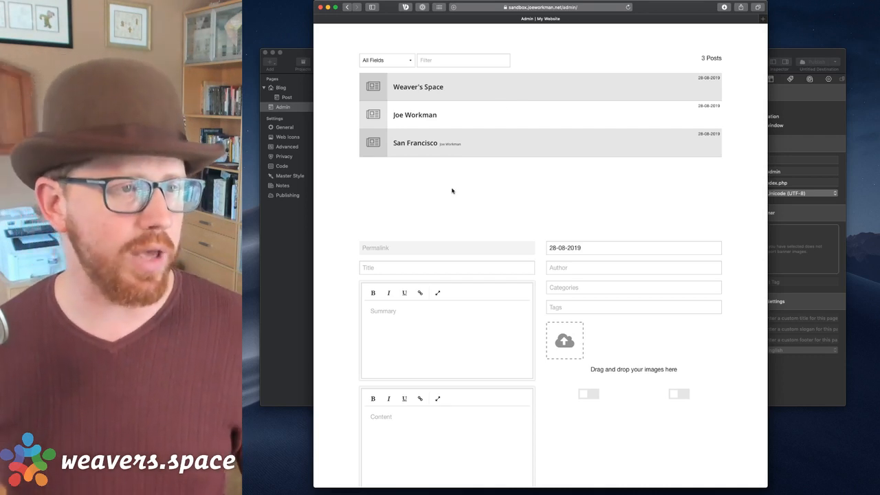
Leave the three-post admin page in Safari and bring the RapidWeaver project to the front.
scroll(451, 187, "up", 2)
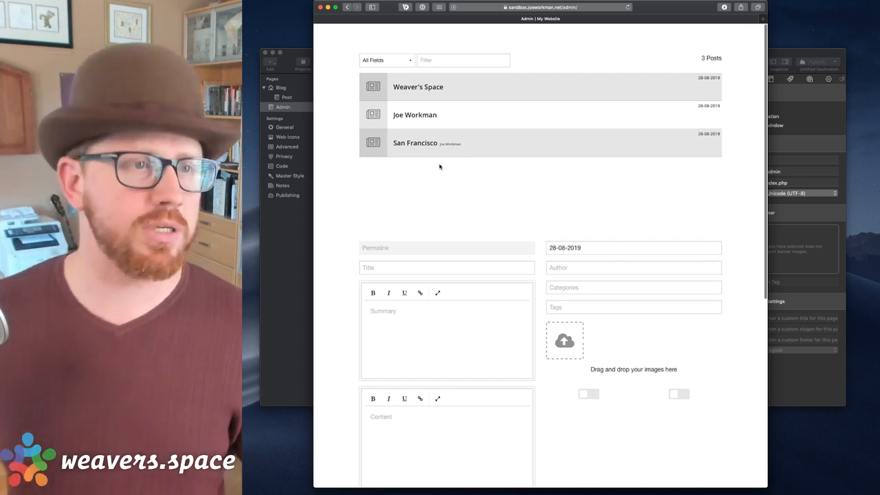
left_click(548, 8)
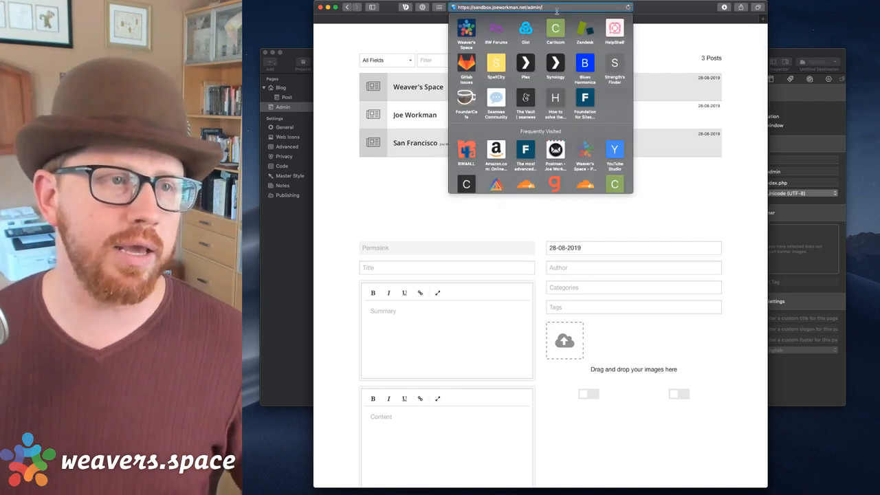
left_click(297, 240)
scroll(454, 141, "up", 2)
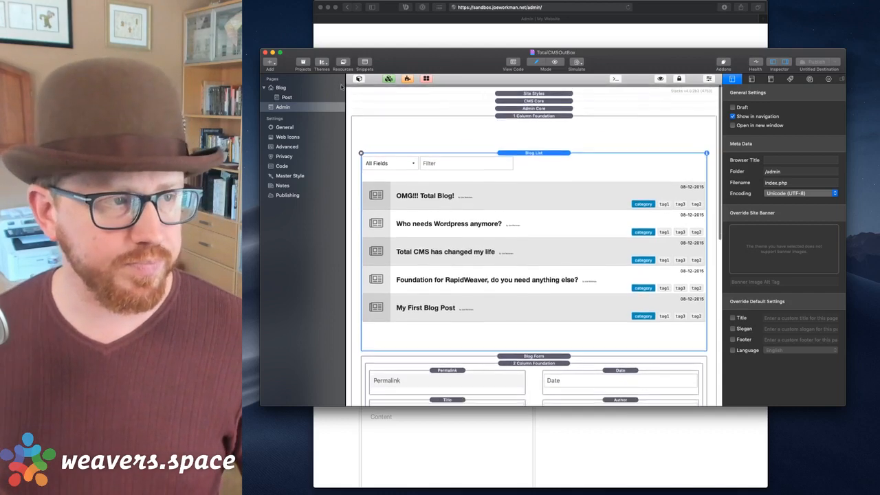
left_click(445, 29)
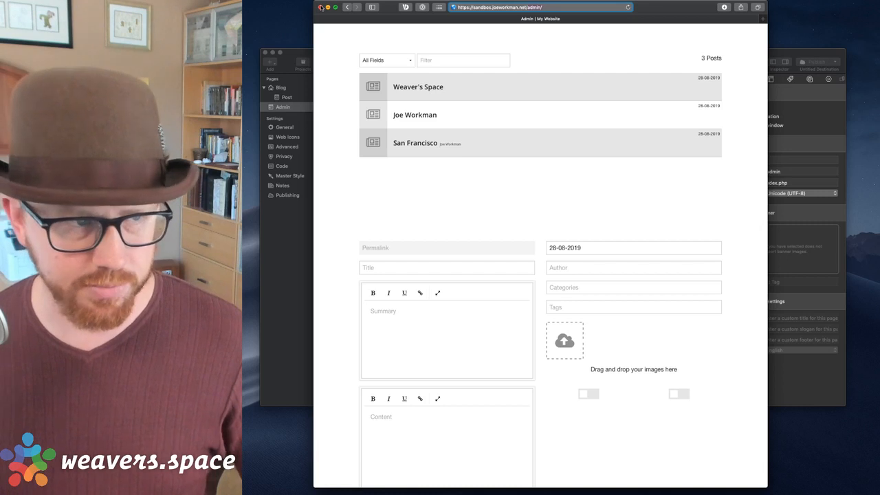
left_click(296, 61)
Open the Blog page in RapidWeaver, then launch Messages via Spotlight and move its window aside.
left_click(286, 97)
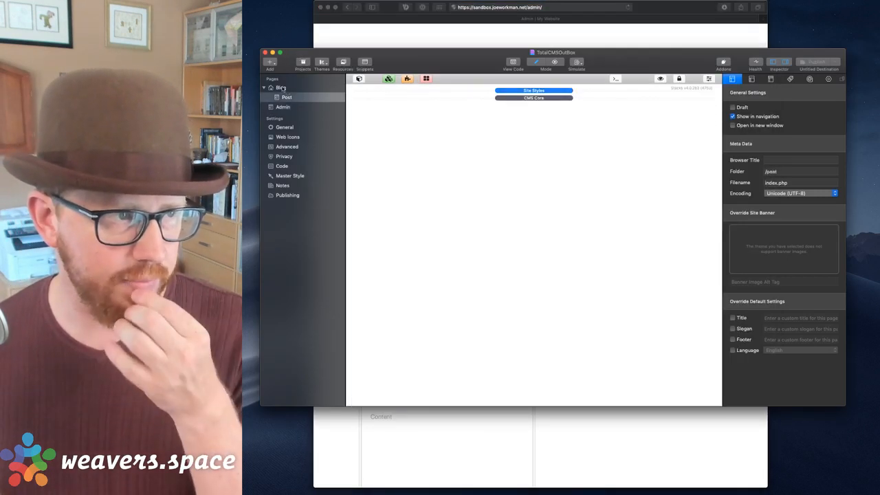
left_click(281, 88)
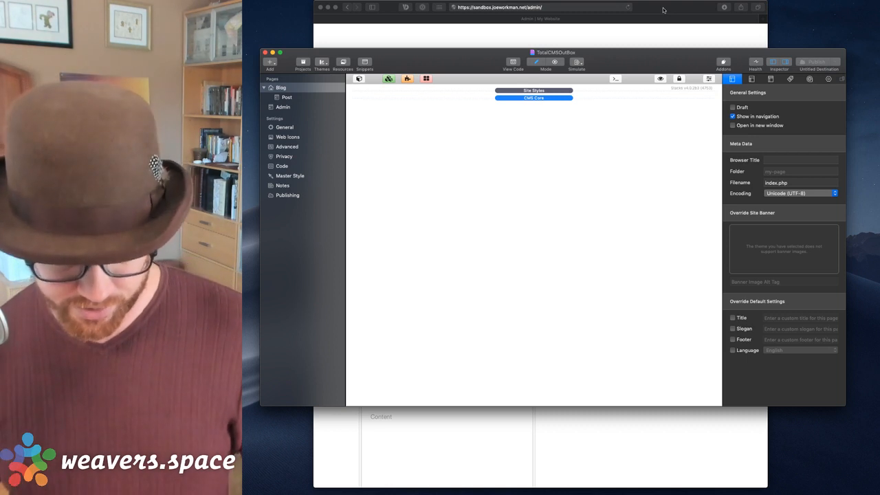
key("super+space")
type("mes")
key("Return")
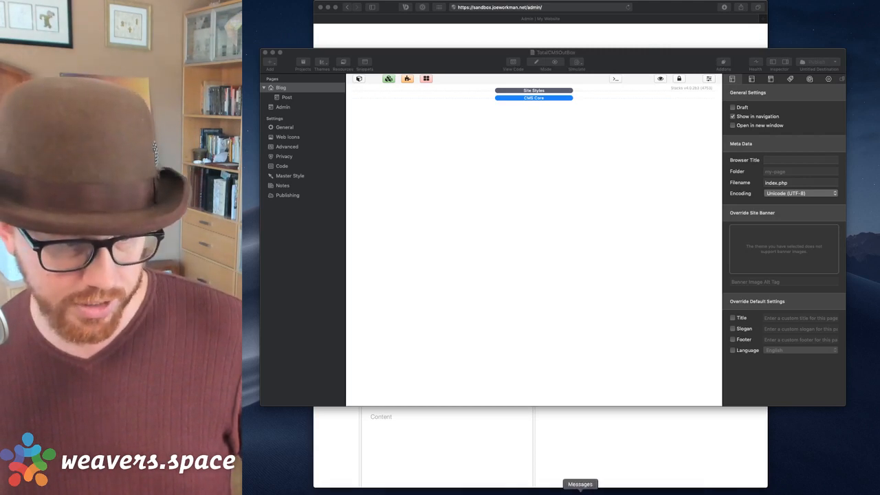
left_click_drag(687, 22, 879, 18)
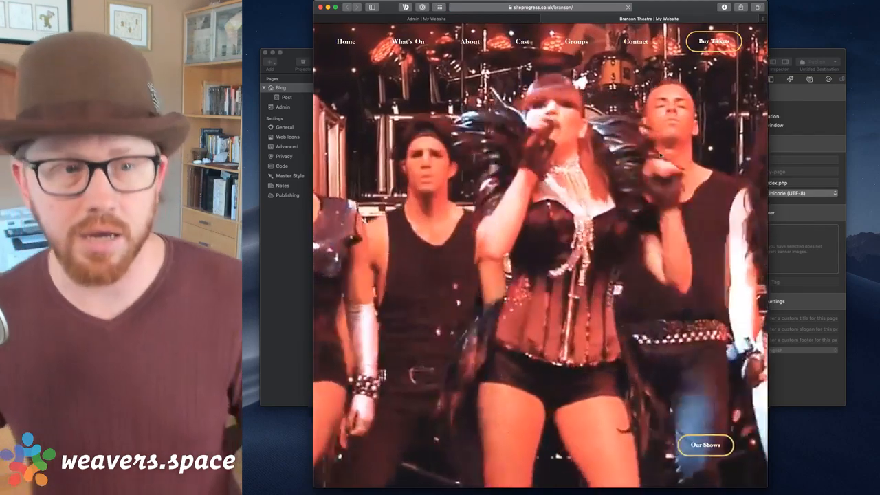
Scroll to the Branson Theatre poster carousel and close the 'Recieve News' signup popup.
scroll(627, 354, "down", 6)
scroll(627, 355, "down", 3)
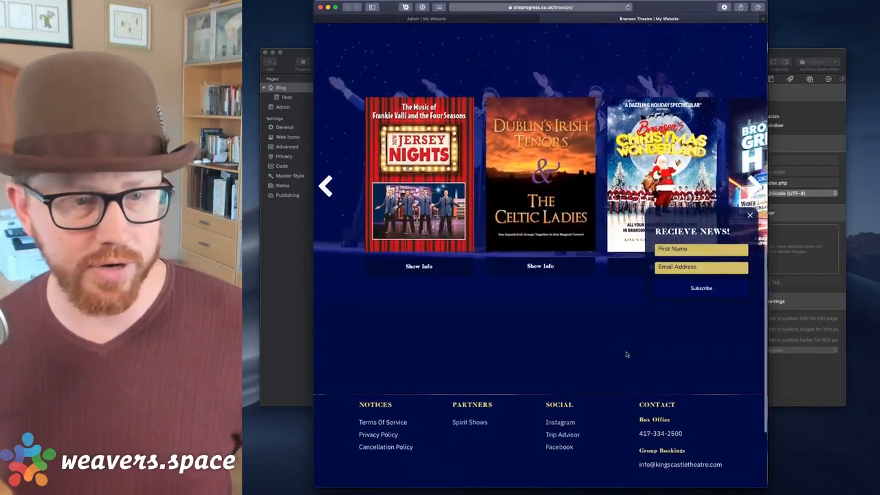
left_click(751, 215)
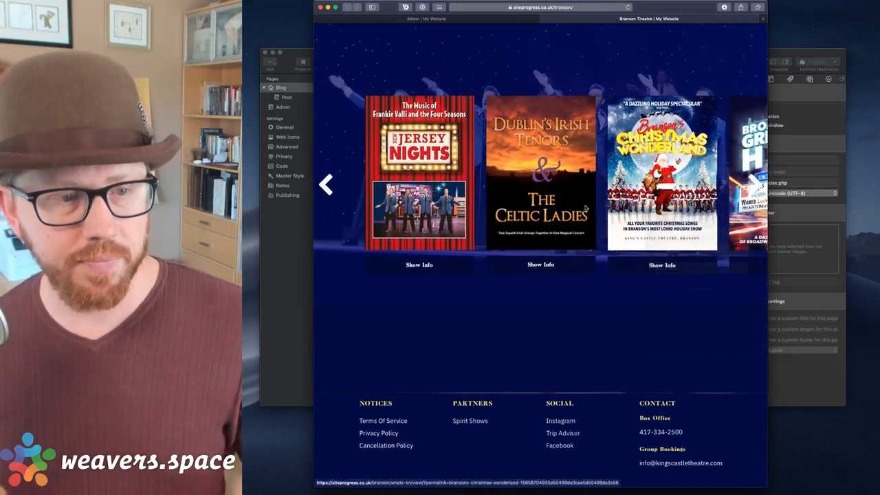
scroll(593, 171, "up", 1)
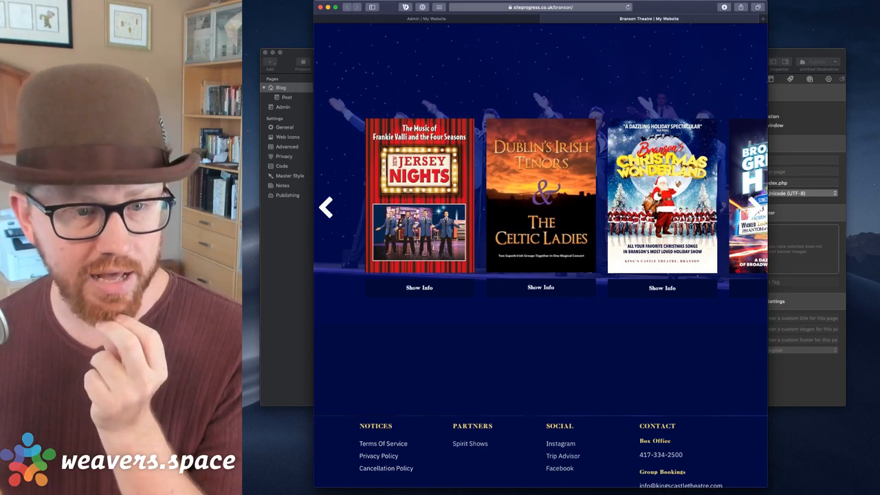
Page the show-poster carousel forward, then back toward Jersey Nights.
left_click(756, 210)
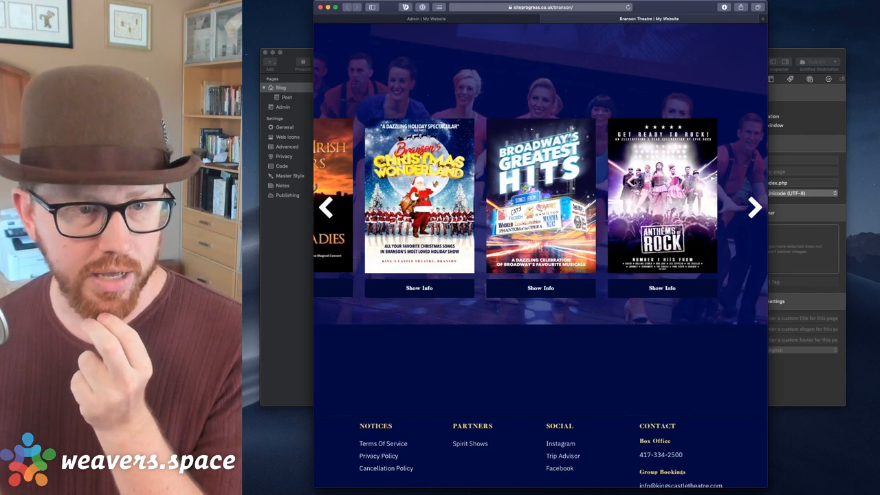
scroll(394, 186, "left", 5)
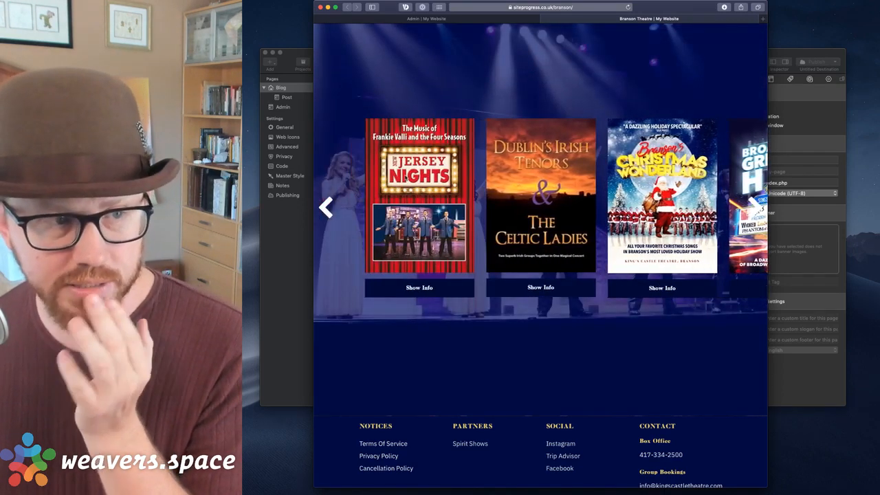
scroll(394, 183, "left", 2)
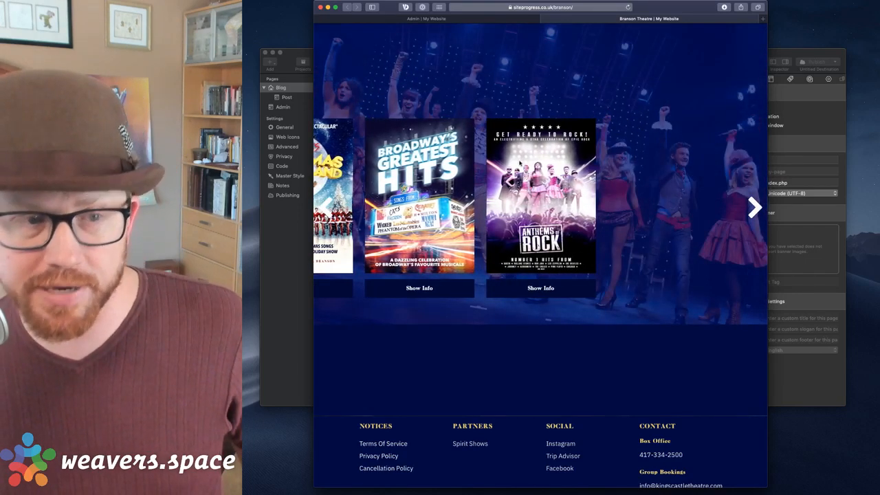
left_click(325, 207)
left_click(325, 207)
left_click(325, 207)
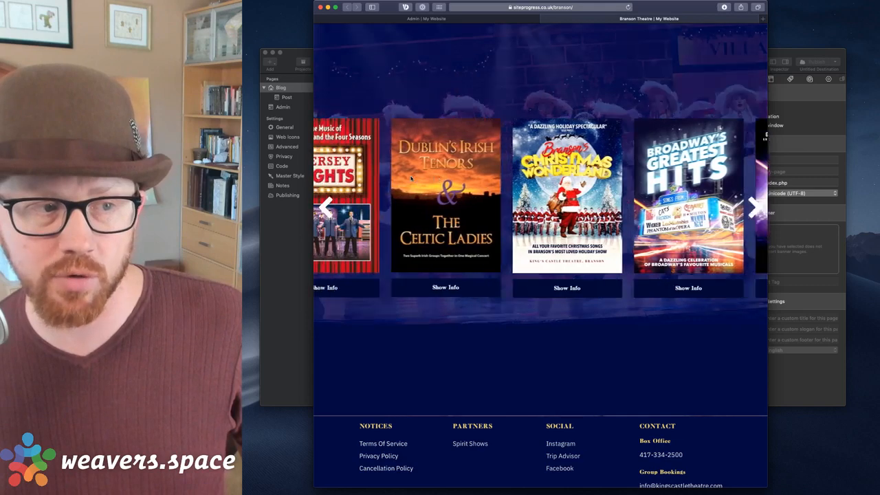
left_click(326, 207)
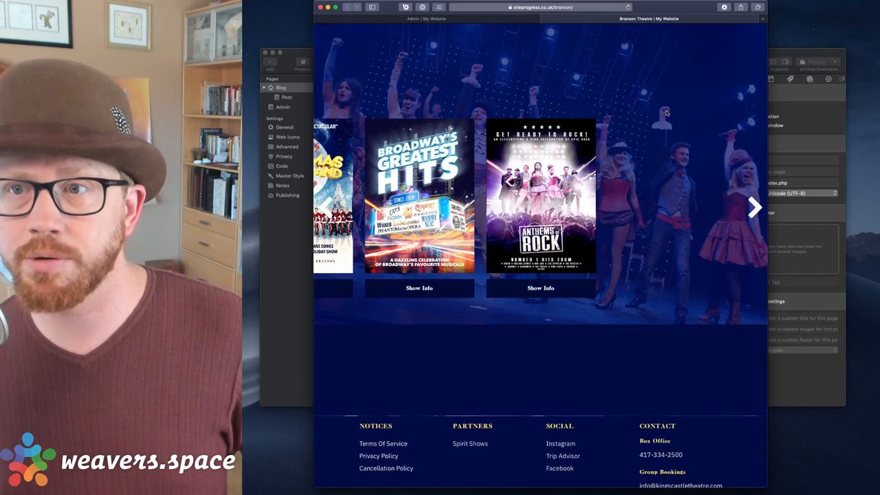
Close the Branson Theatre window and drag a MovingBox 2 stack from the library onto the Blog page.
left_click(546, 19)
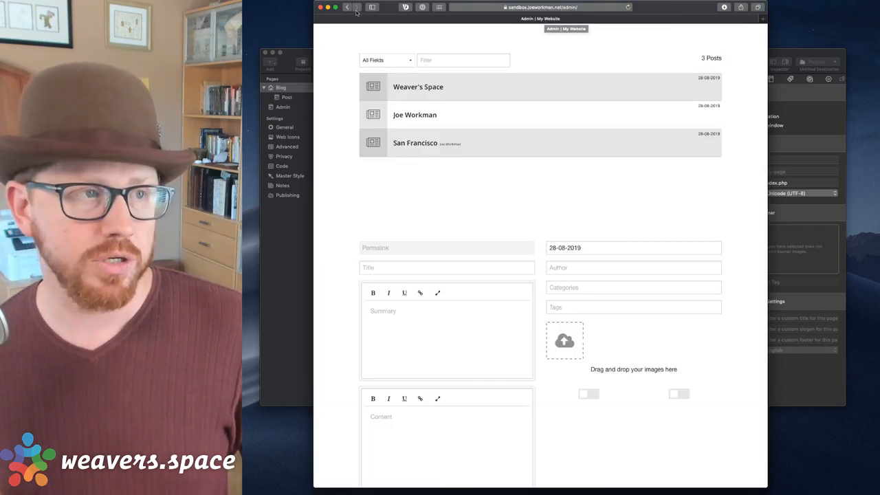
left_click(321, 7)
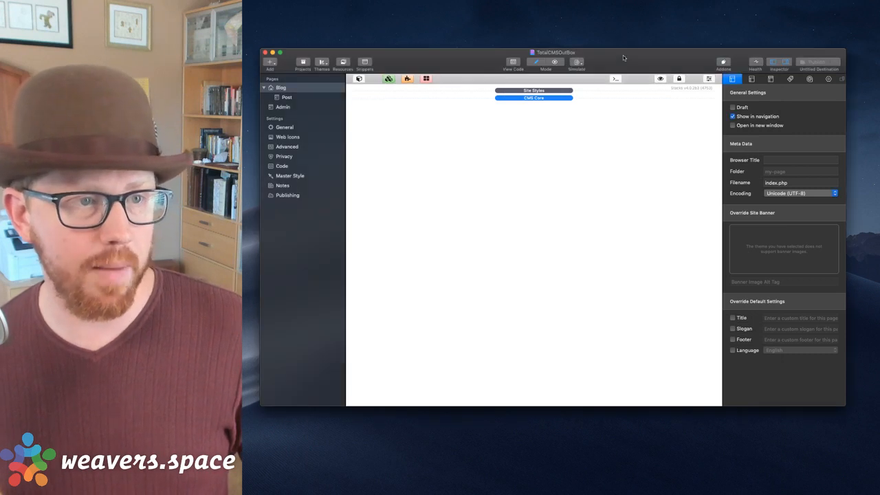
left_click(358, 79)
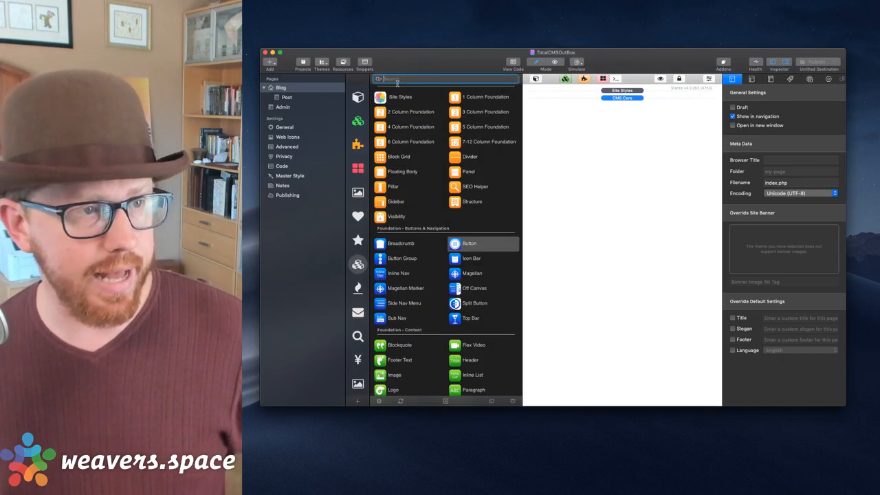
type("Moving")
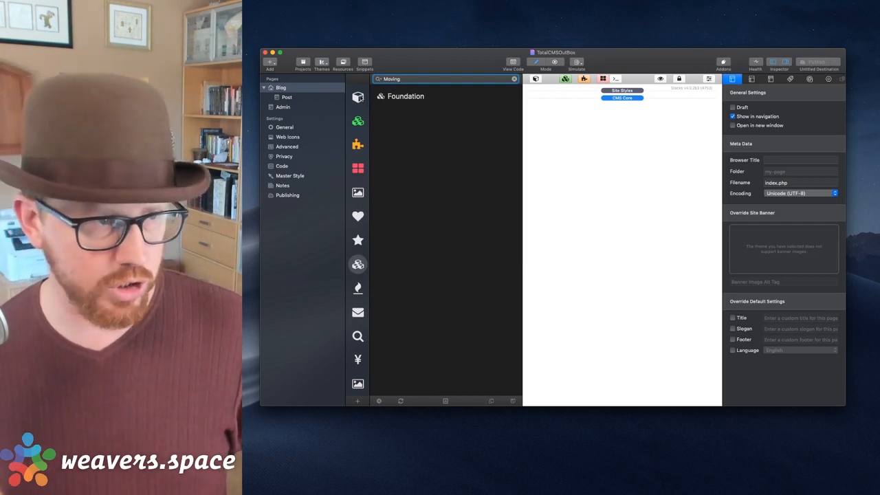
left_click(357, 97)
left_click(419, 80)
type("Box")
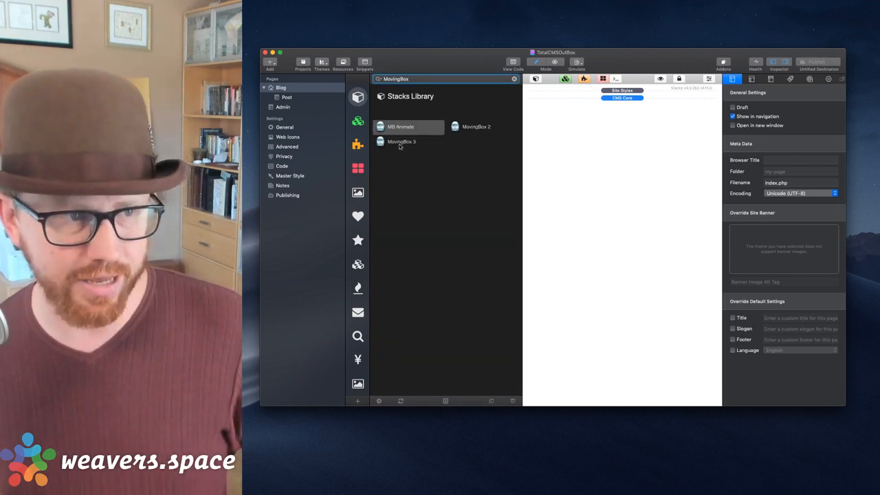
left_click_drag(472, 132, 593, 124)
Clear the library search, then reopen the Stacks library and scroll down its list.
left_click(514, 79)
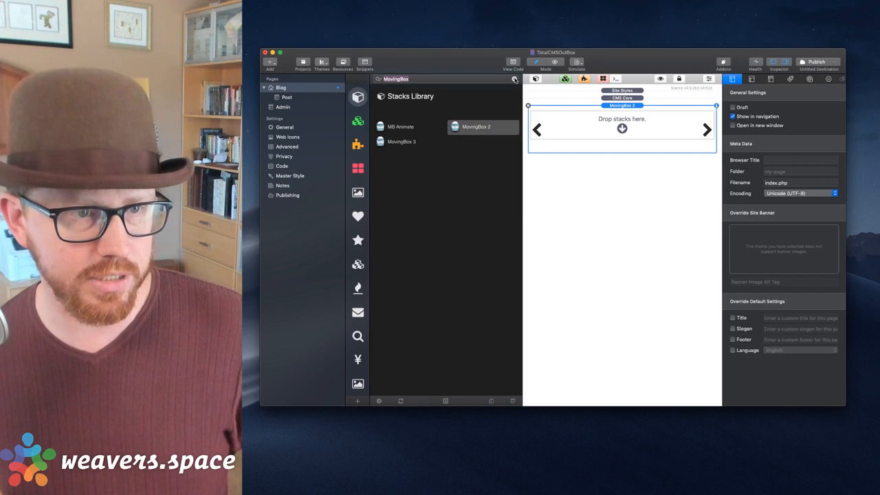
left_click(536, 80)
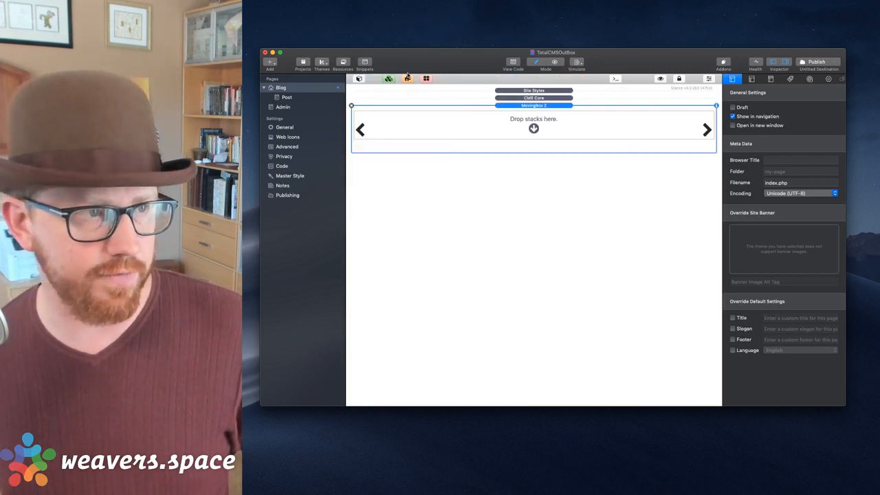
left_click(358, 79)
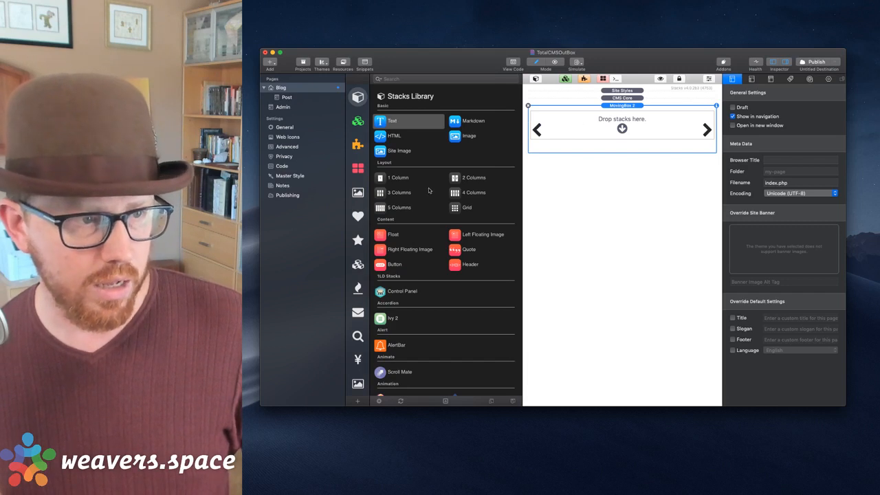
scroll(429, 190, "down", 15)
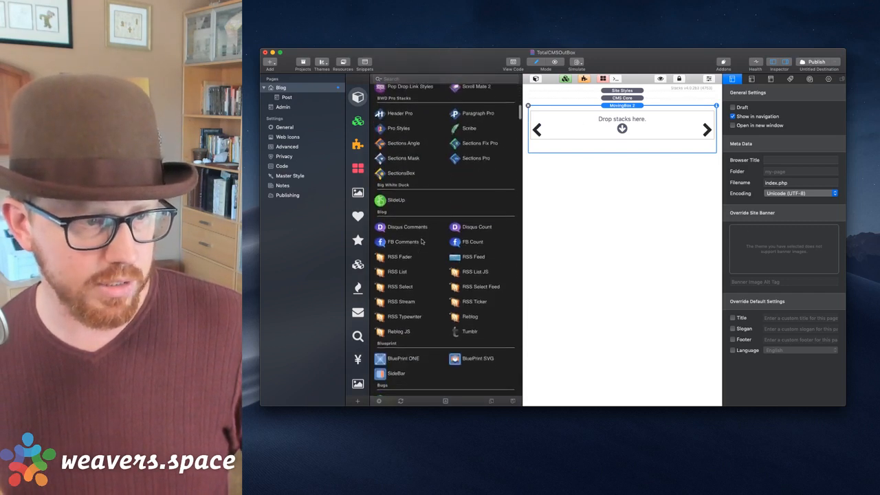
scroll(423, 241, "down", 2)
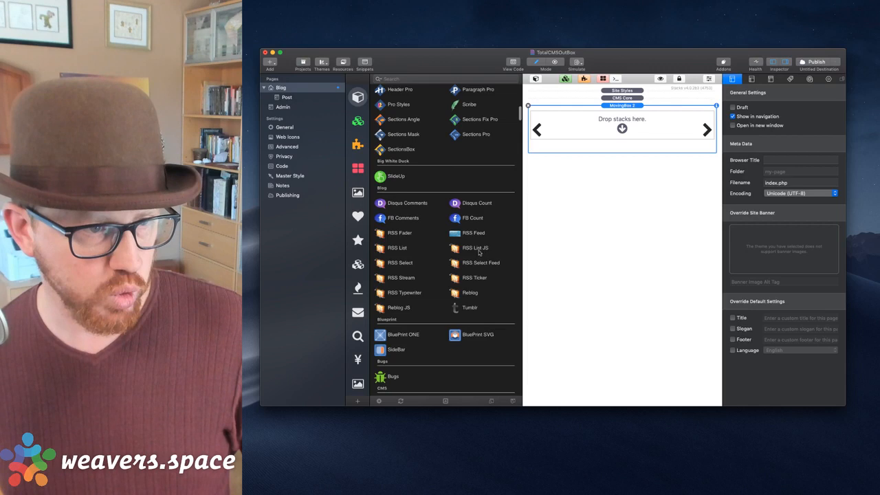
Filter to CMS stacks and drop Total CMS Content Blog List into the carousel, replacing a wrong Blog List.
left_click(358, 288)
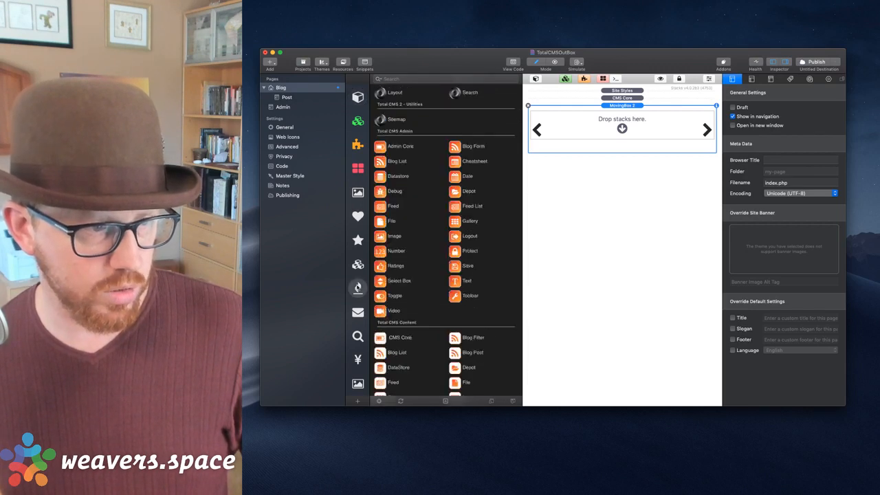
scroll(439, 249, "down", 5)
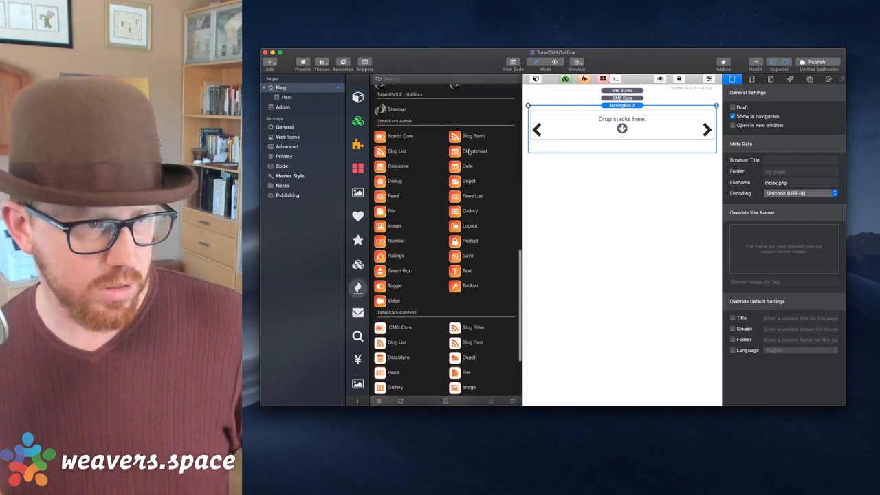
left_click_drag(395, 148, 612, 125)
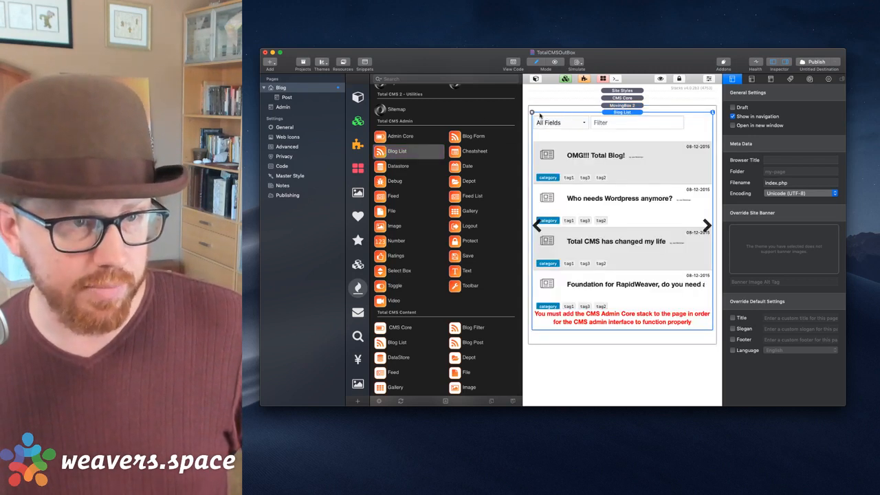
left_click(531, 112)
scroll(412, 296, "down", 3)
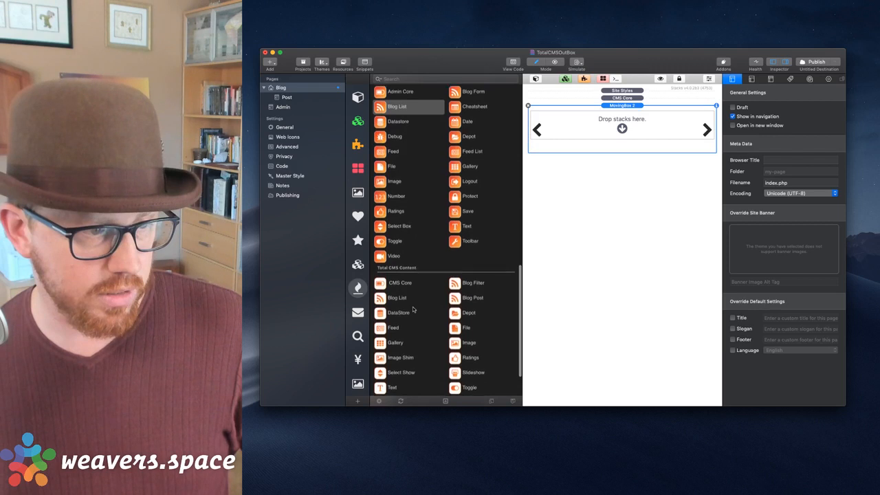
left_click_drag(397, 298, 619, 127)
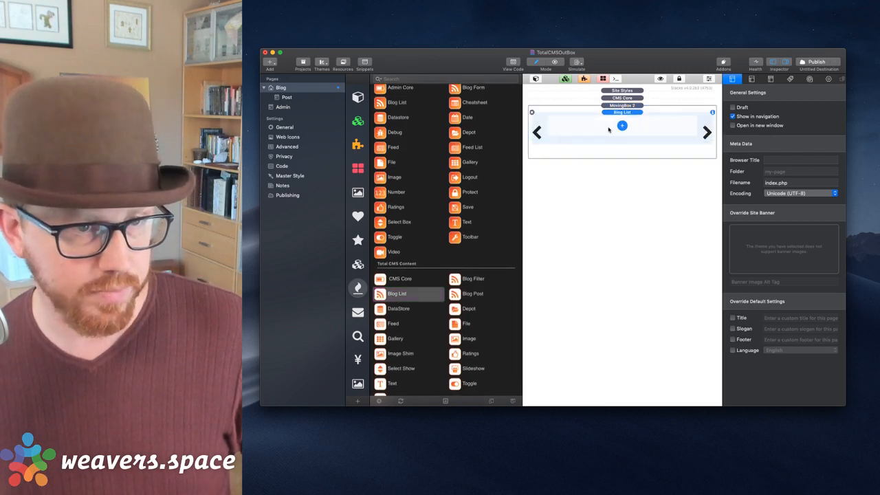
left_click(536, 78)
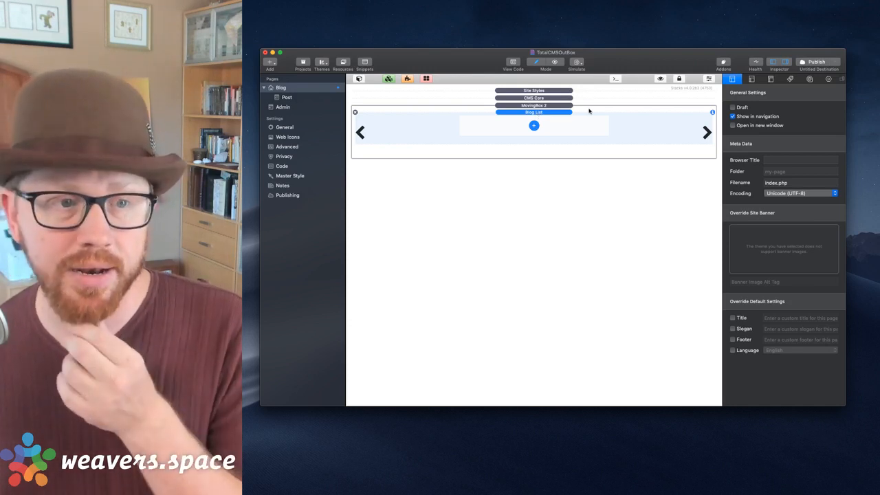
Set the MovingBox 2 Slide Source to 'Total CMS Blog List (List Layout)'.
left_click(570, 106)
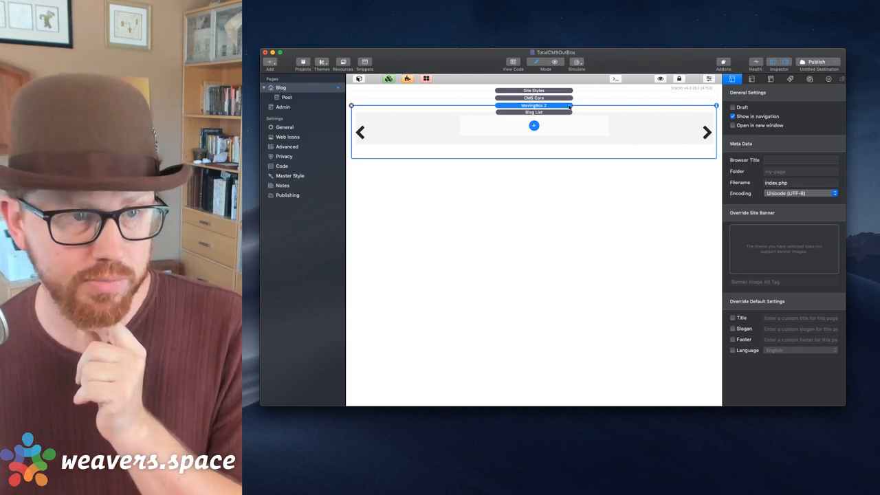
double_click(570, 106)
scroll(767, 129, "down", 10)
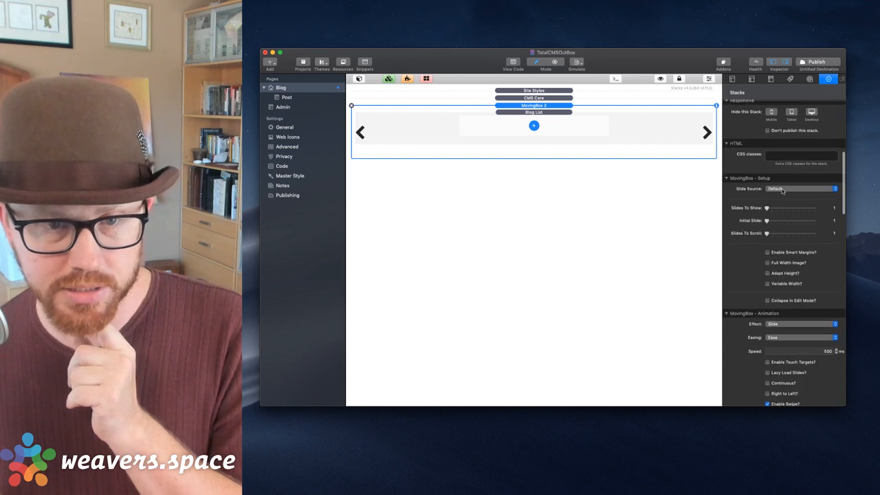
left_click(782, 190)
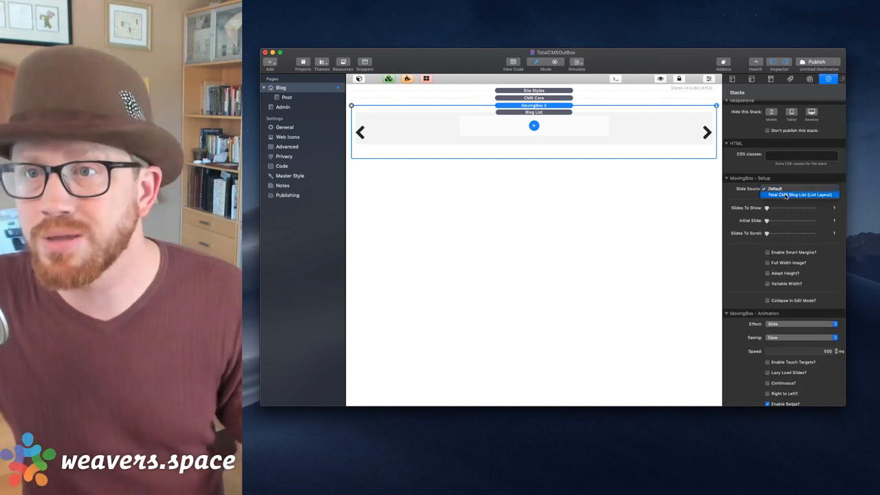
left_click(785, 195)
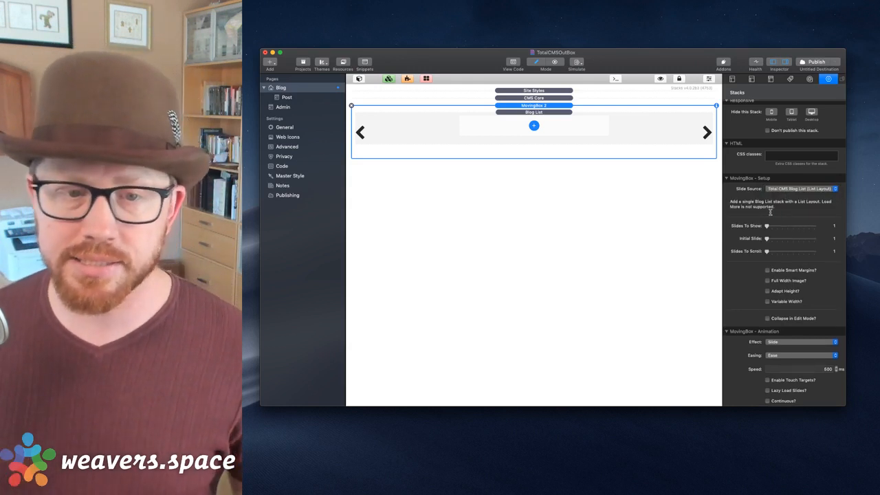
left_click(550, 117)
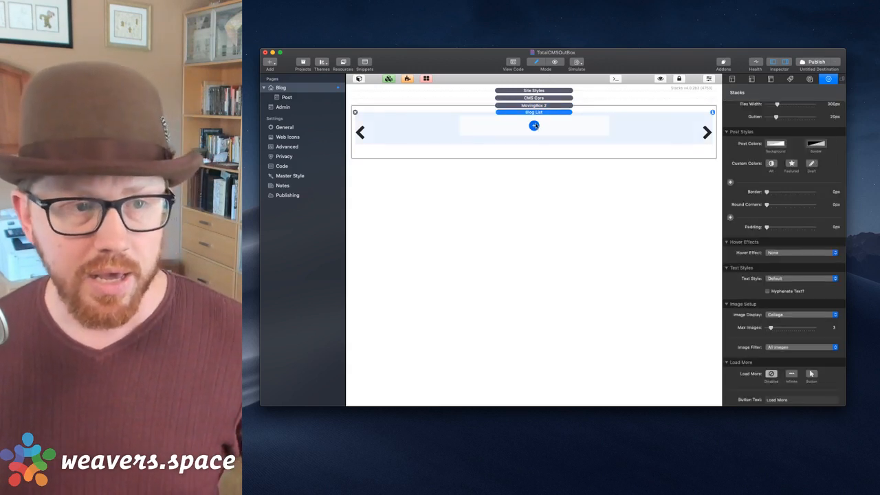
Add a post image element to the Blog List and check the list's CMS ID setting.
left_click(534, 126)
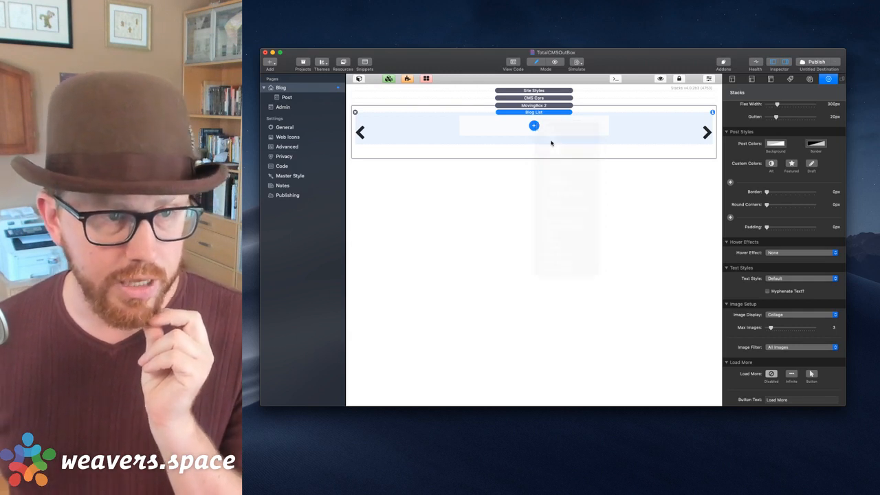
left_click(551, 143)
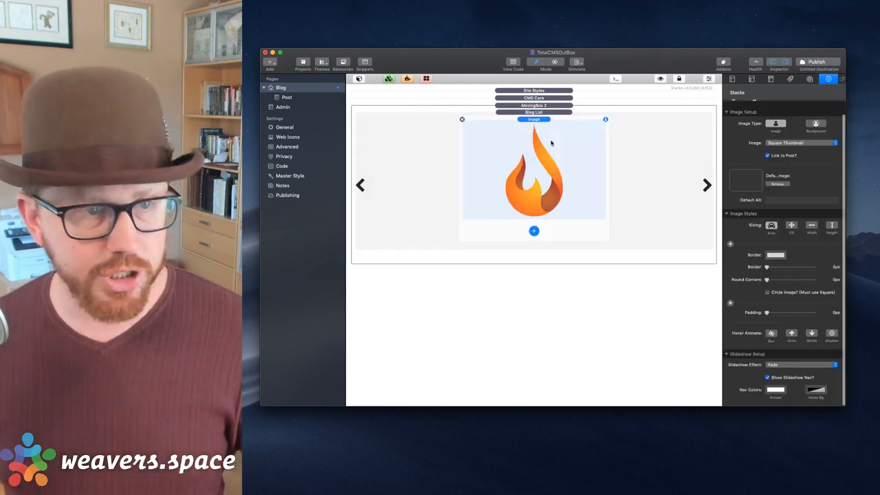
left_click(534, 113)
scroll(775, 211, "down", 6)
scroll(775, 211, "down", 3)
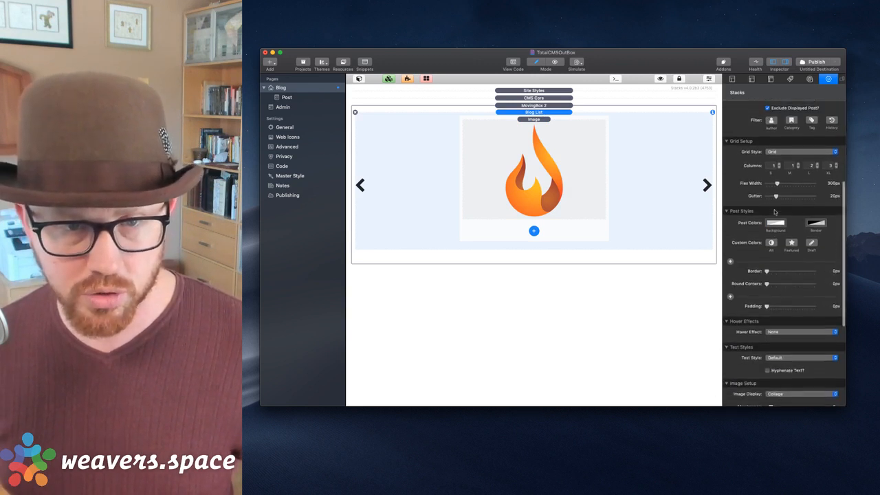
scroll(776, 220, "up", 10)
scroll(775, 227, "down", 1)
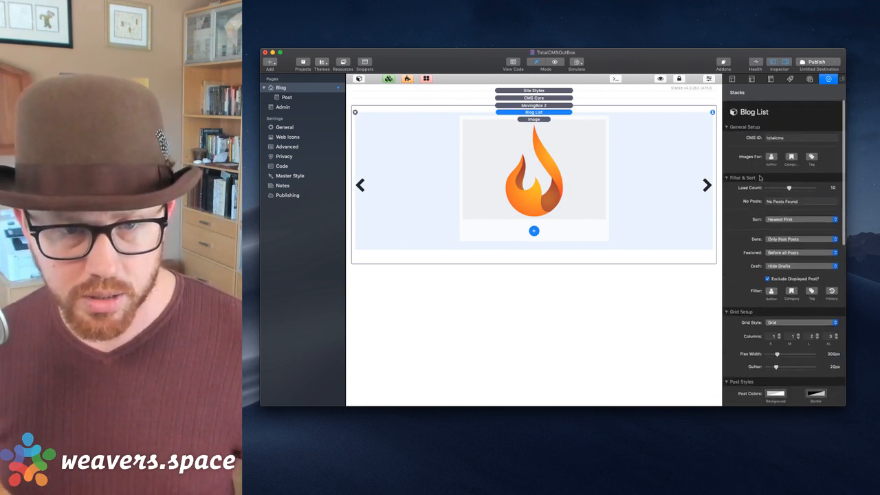
left_click(791, 141)
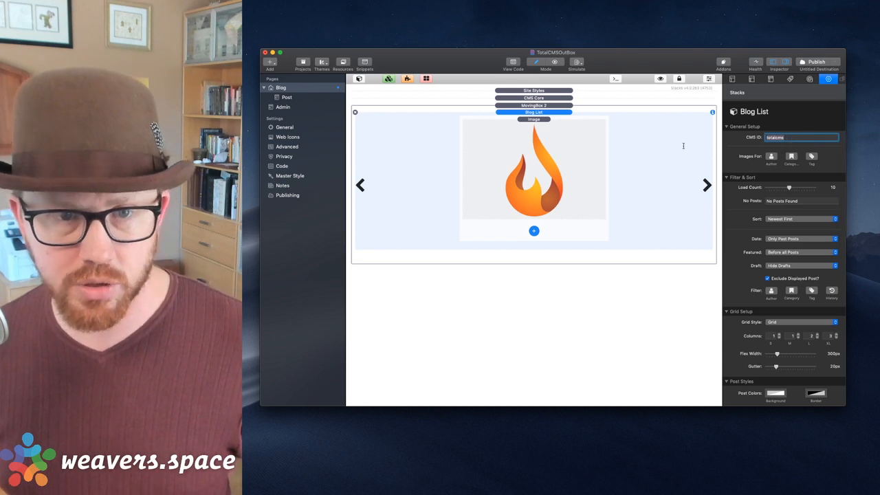
Switch the post Image stack from Square Thumbnail to Original Image.
scroll(802, 172, "down", 2)
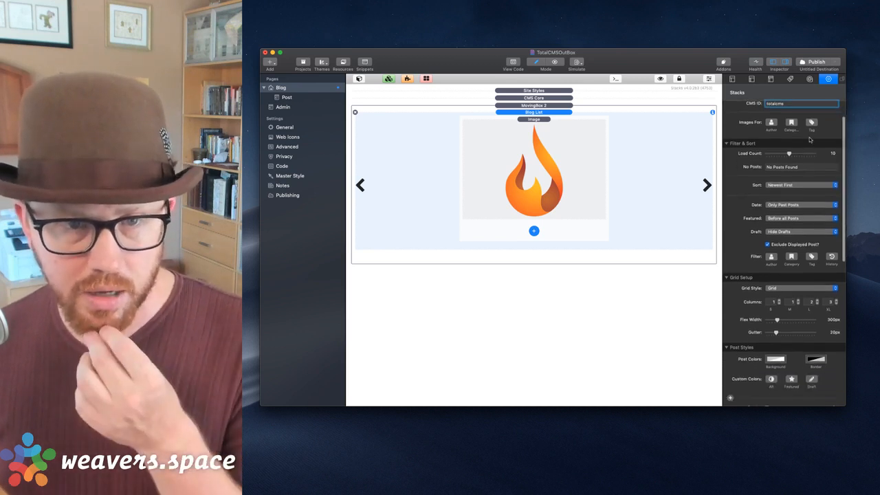
scroll(802, 180, "down", 5)
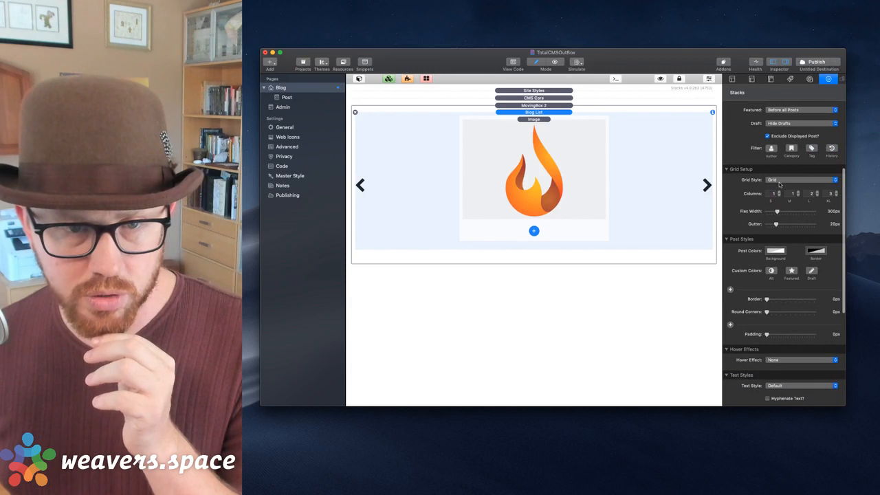
scroll(779, 197, "down", 6)
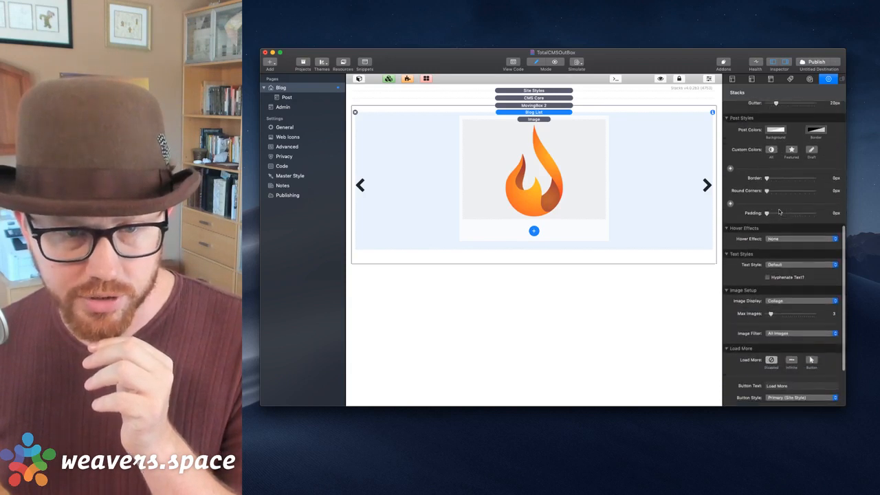
scroll(779, 234, "down", 4)
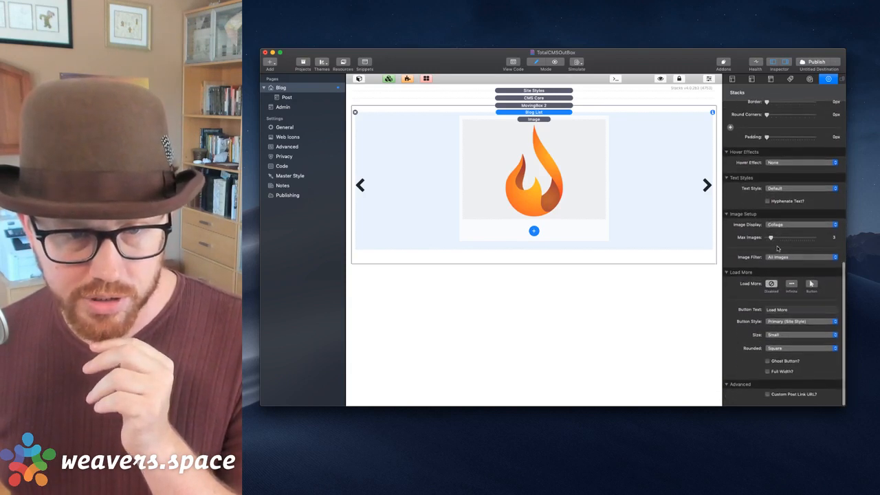
left_click(553, 193)
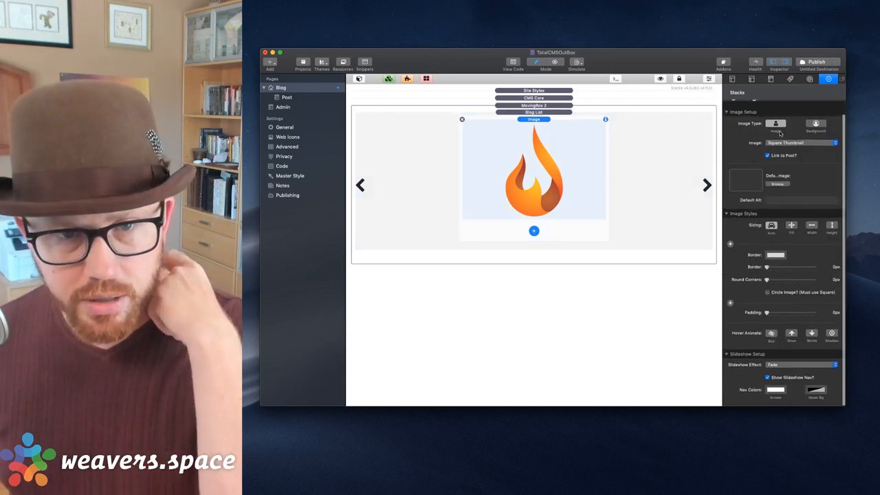
left_click(791, 142)
left_click(784, 135)
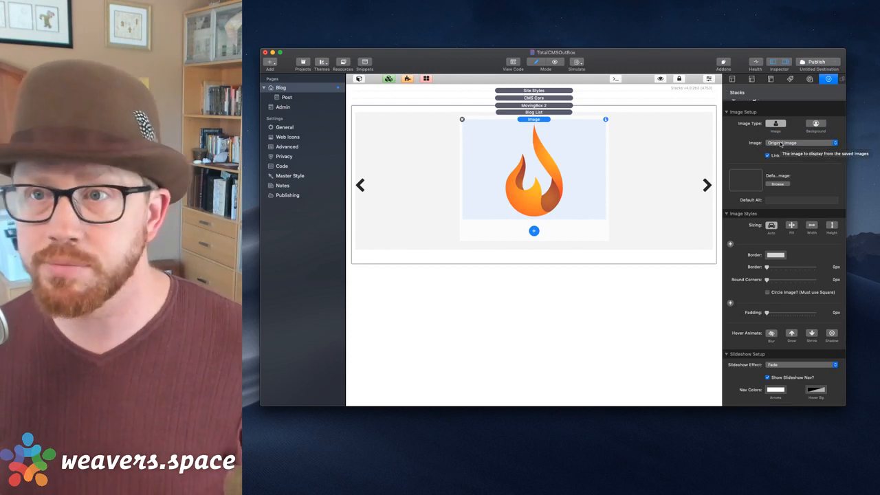
left_click(543, 112)
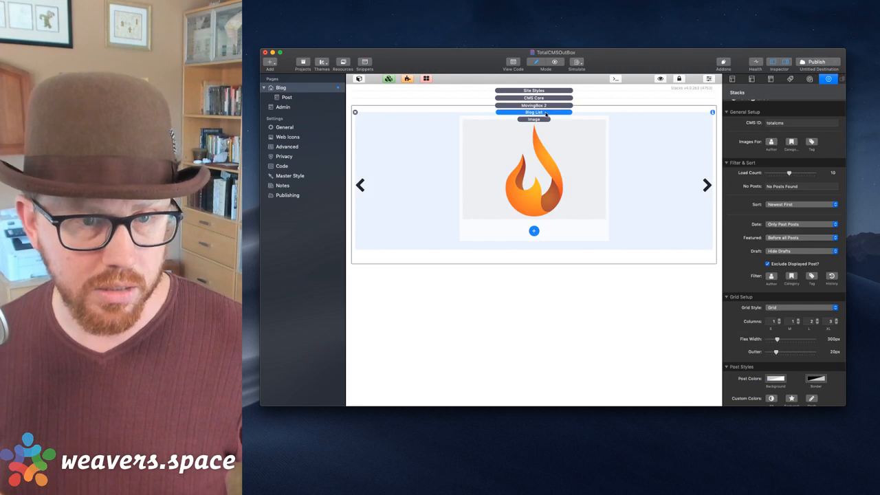
Preview the Blog page in Safari and advance the carousel through five post images.
key("super+shift+r")
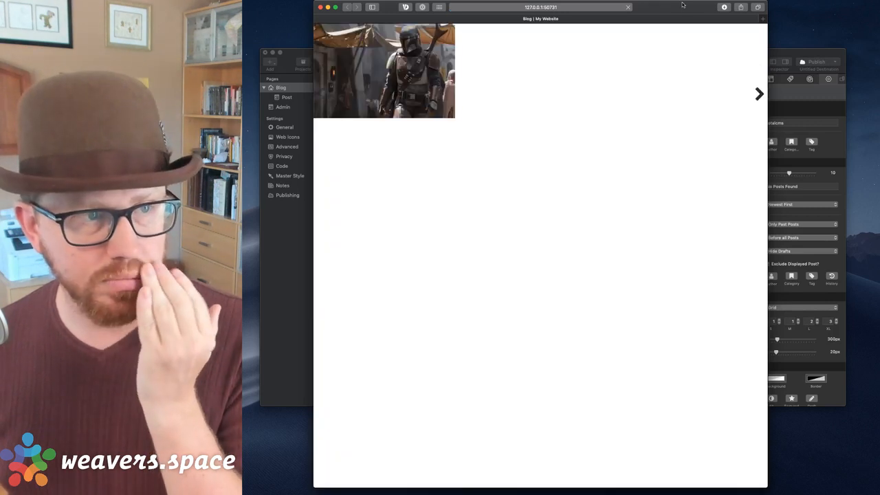
left_click(759, 95)
left_click(759, 95)
left_click(760, 95)
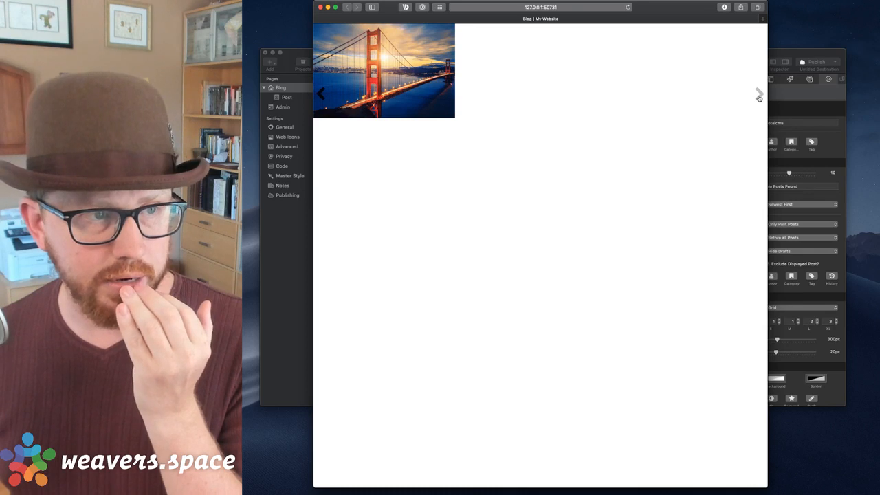
left_click(759, 97)
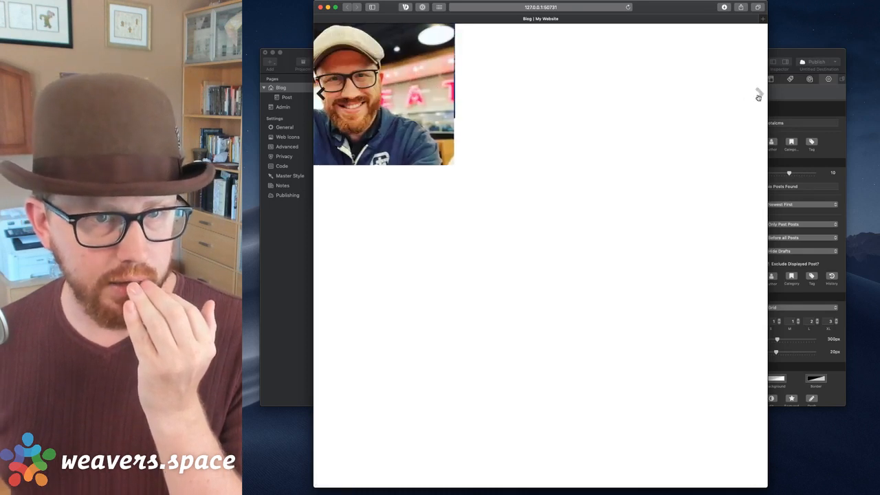
left_click(759, 96)
Return to RapidWeaver and reselect the Blog List stack to show its settings.
left_click(783, 97)
left_click(550, 121)
left_click(548, 112)
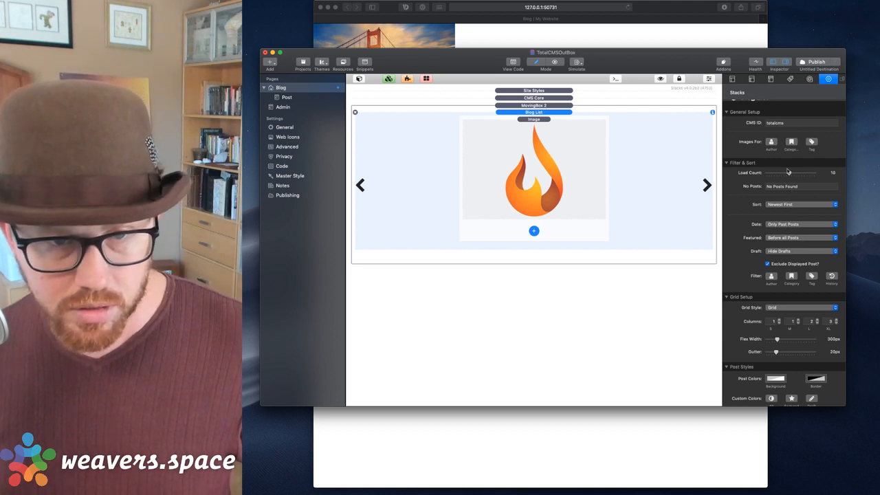
Set the Grid Setup column counts for S, M, L and XL to 1.
scroll(786, 180, "down", 3)
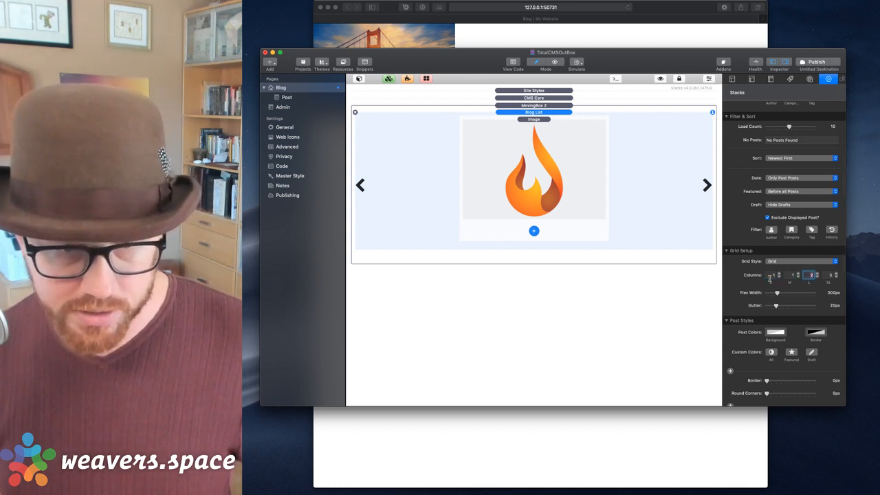
key("shift+Tab")
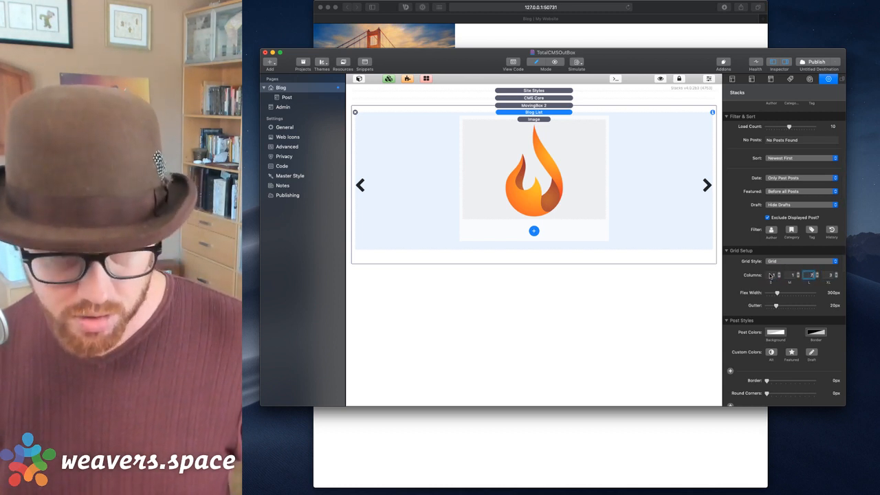
key("Tab")
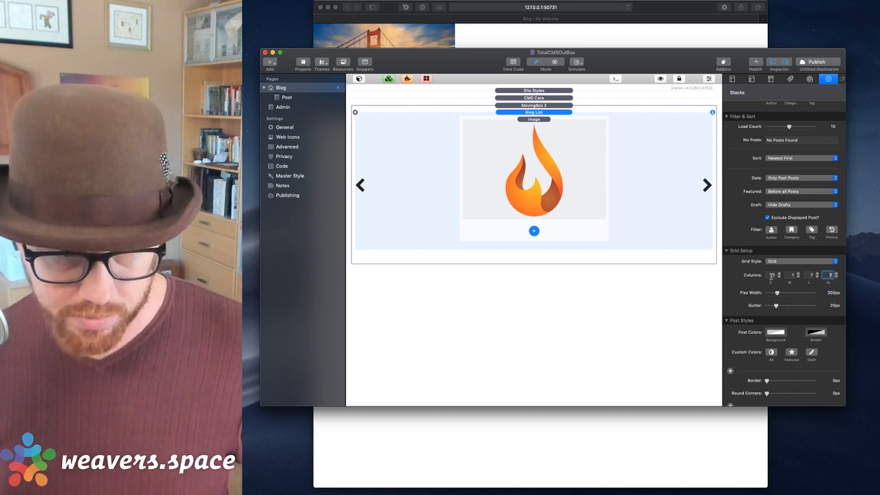
key("shift+Tab")
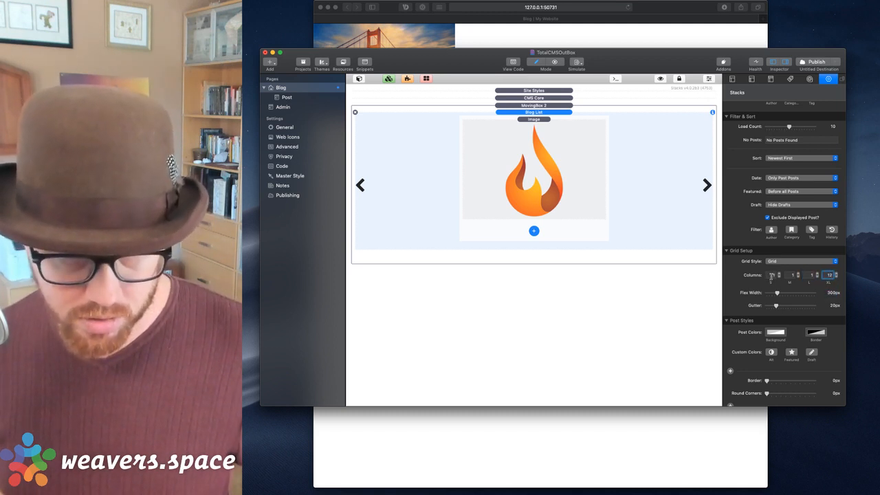
key("Tab")
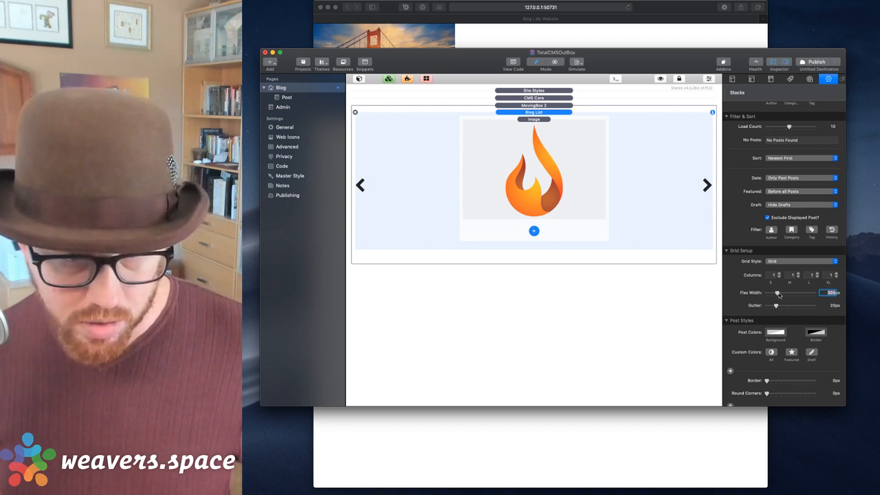
Widen Flex Width from 300px to 1000px, keeping Grid Style as Grid.
left_click_drag(778, 294, 815, 293)
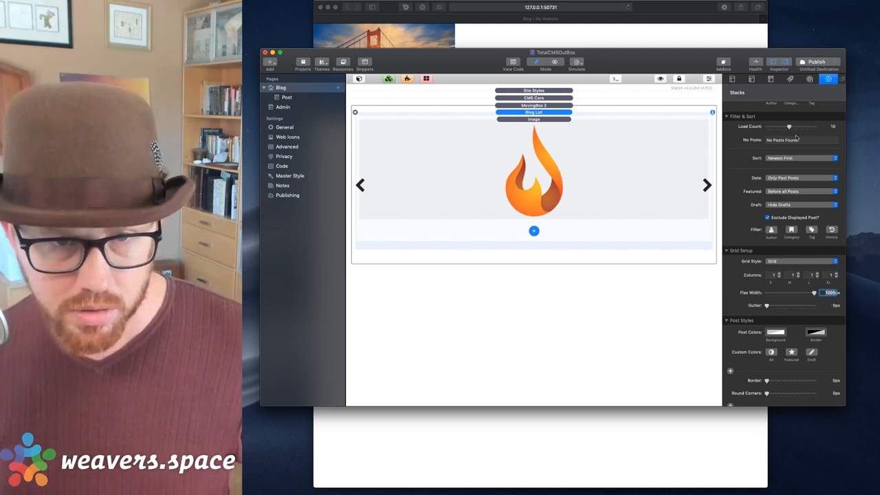
scroll(782, 183, "down", 3)
left_click(776, 201)
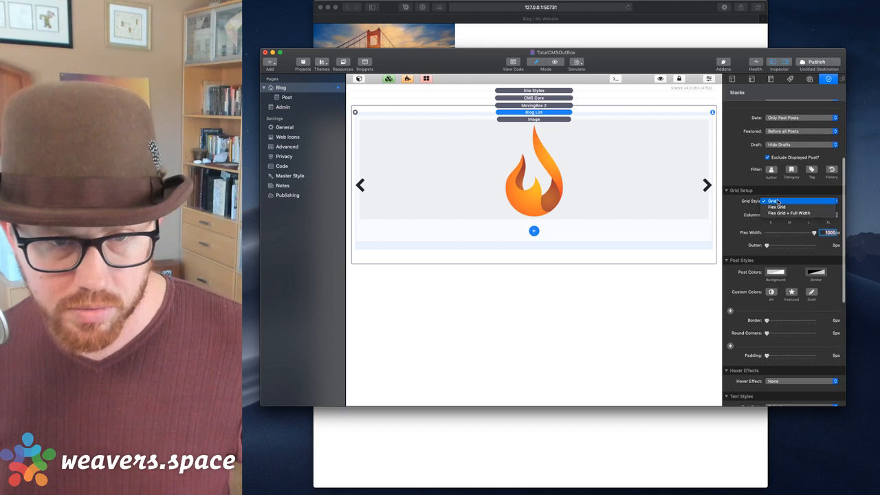
left_click(773, 201)
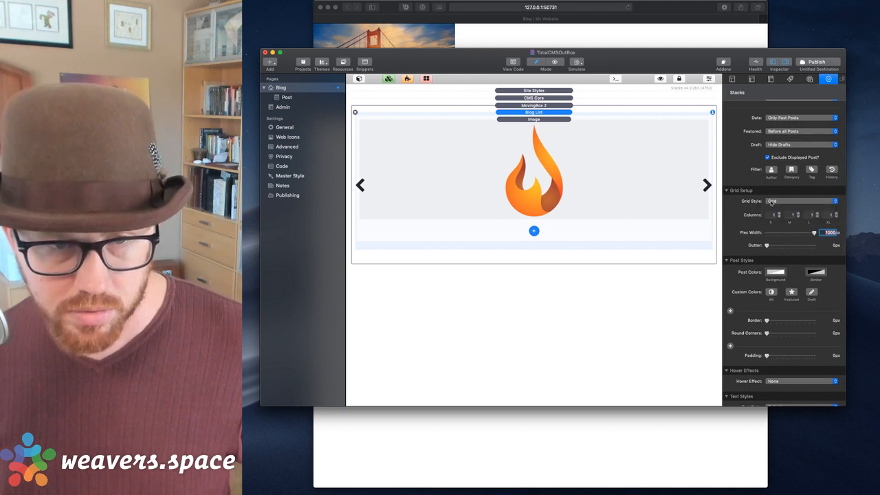
Preview the updated Blog page in Safari.
scroll(768, 218, "down", 2)
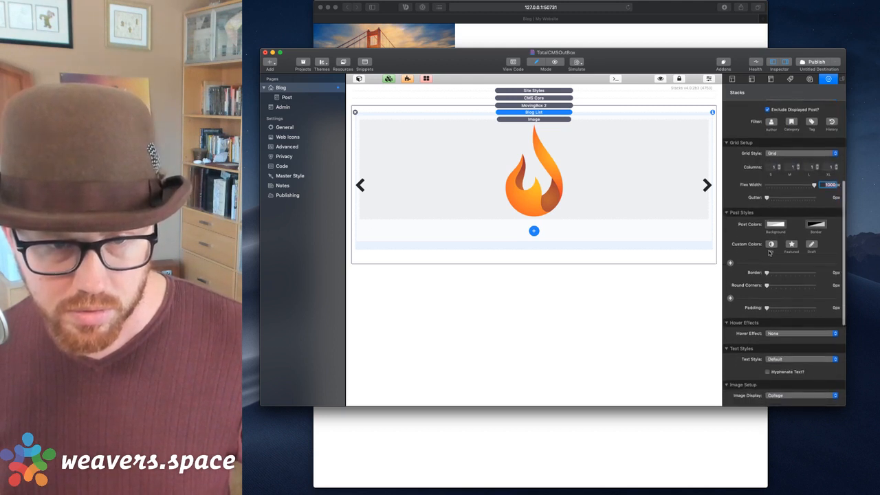
scroll(770, 253, "down", 3)
scroll(769, 253, "down", 1)
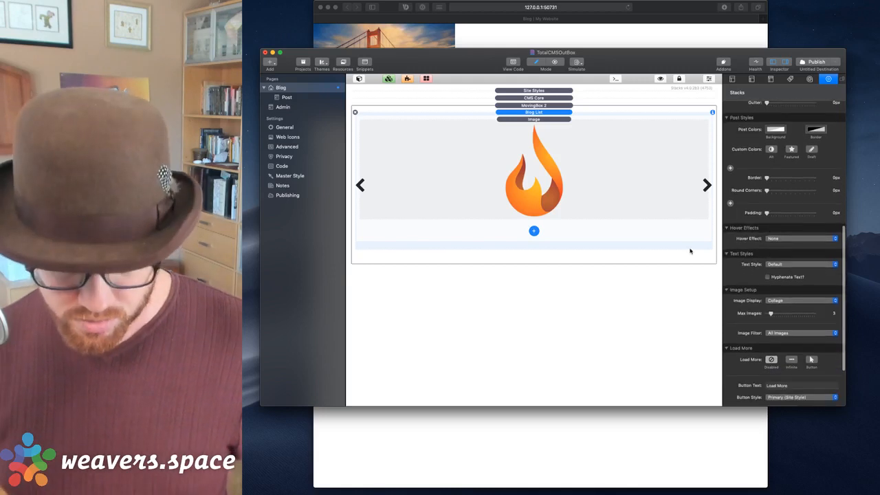
key("super+Tab")
key("super+r")
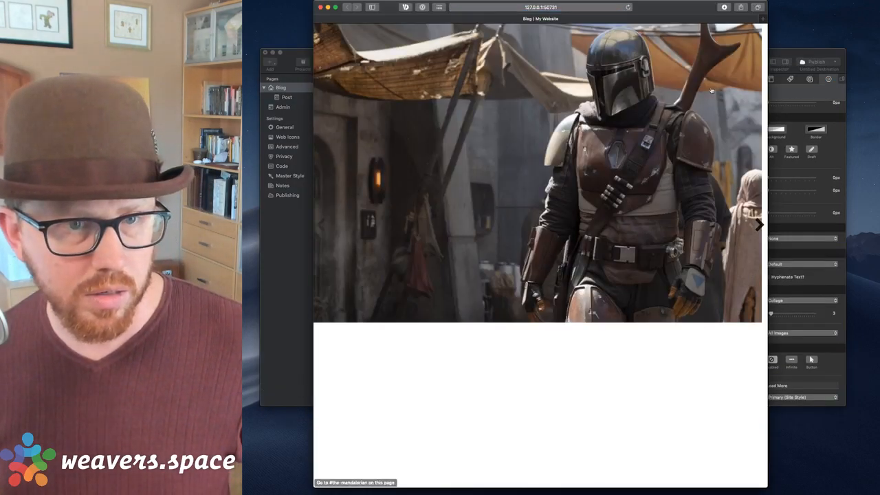
Step the full-width carousel forward, back, then to the bridge slide, and return to RapidWeaver.
left_click(759, 224)
left_click(760, 225)
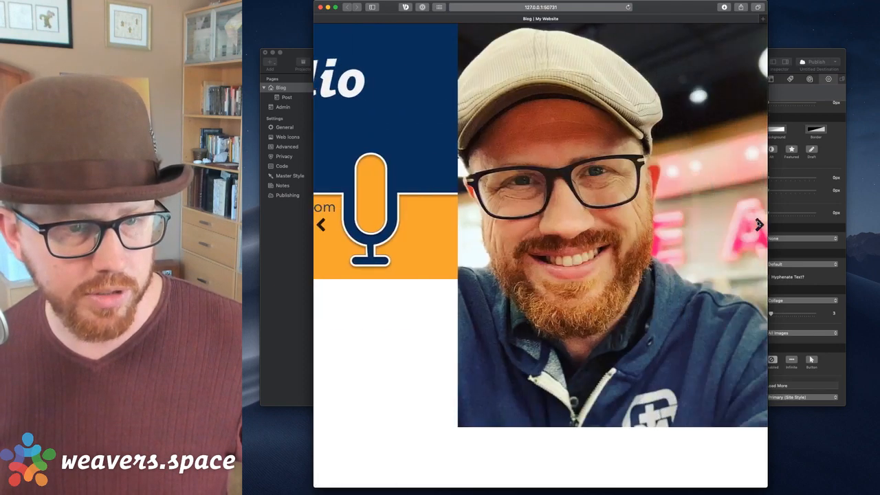
left_click(759, 225)
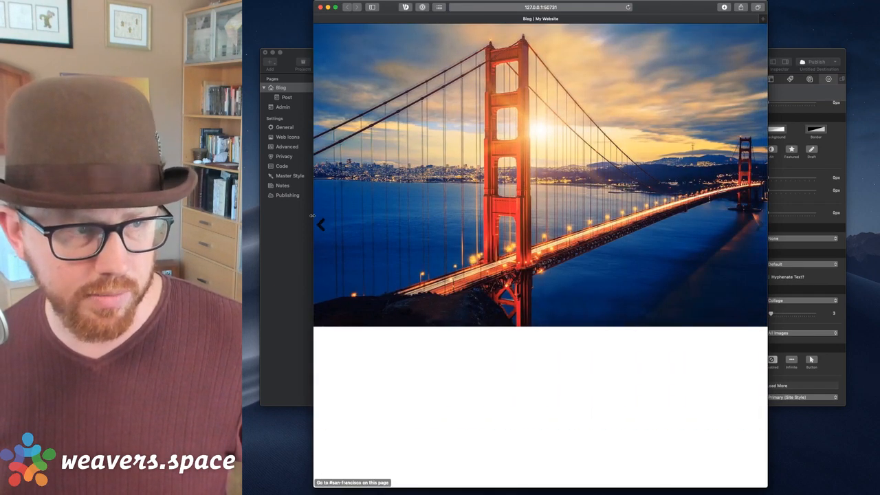
left_click(321, 225)
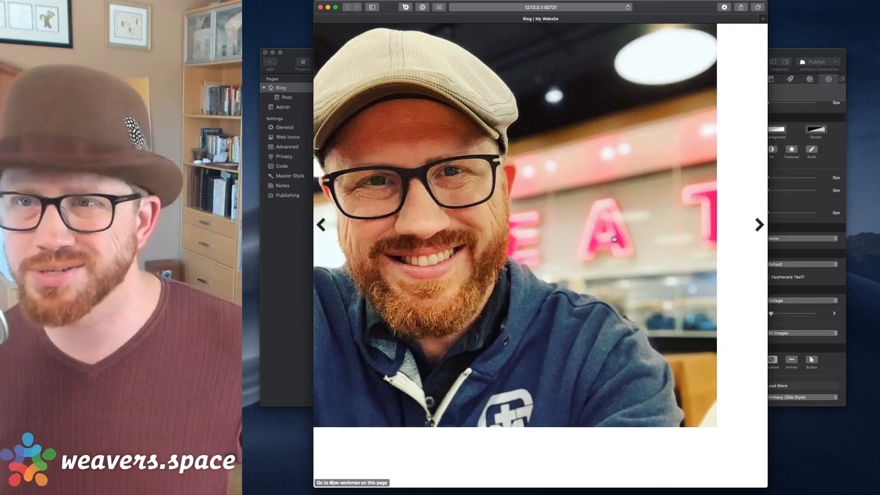
left_click(760, 224)
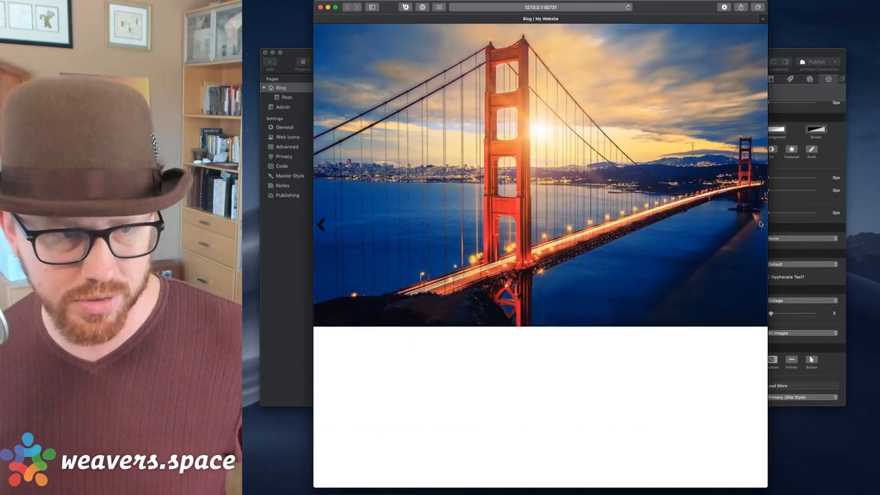
left_click(775, 53)
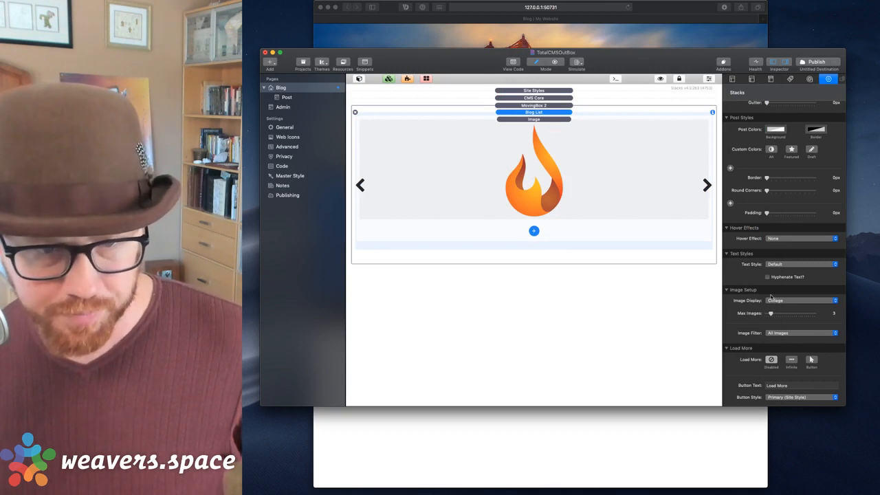
scroll(753, 307, "down", 3)
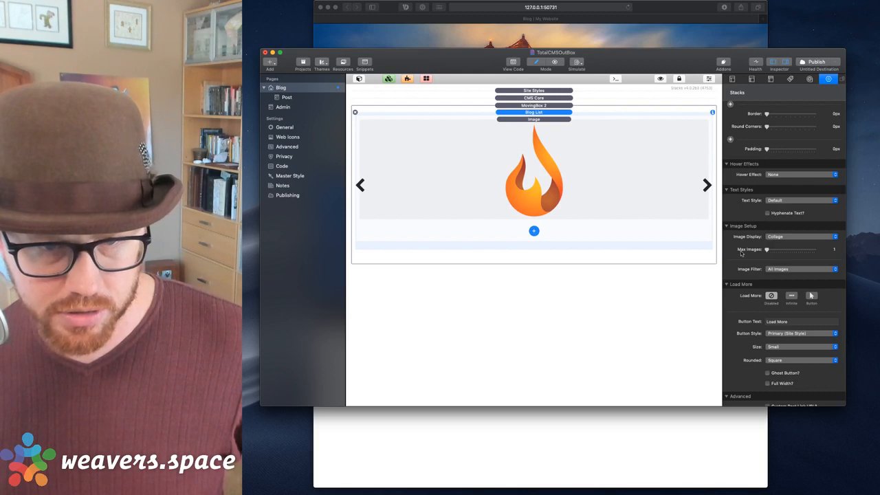
scroll(757, 263, "down", 1)
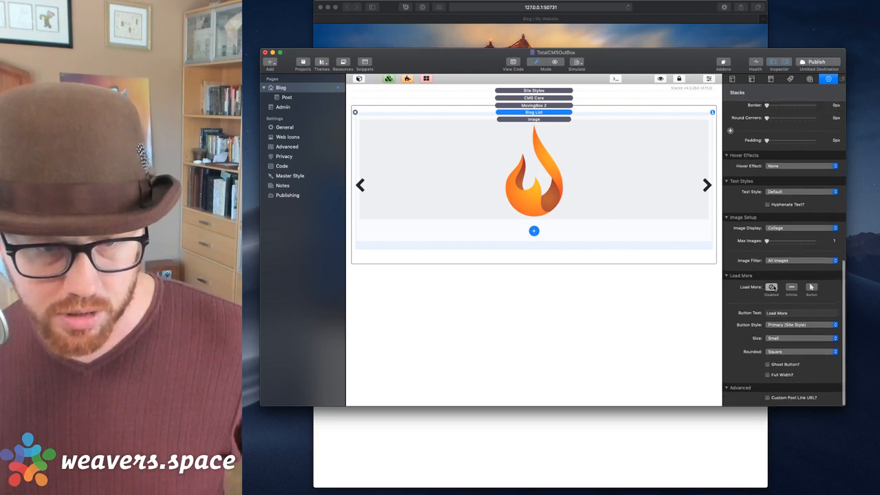
scroll(791, 286, "up", 5)
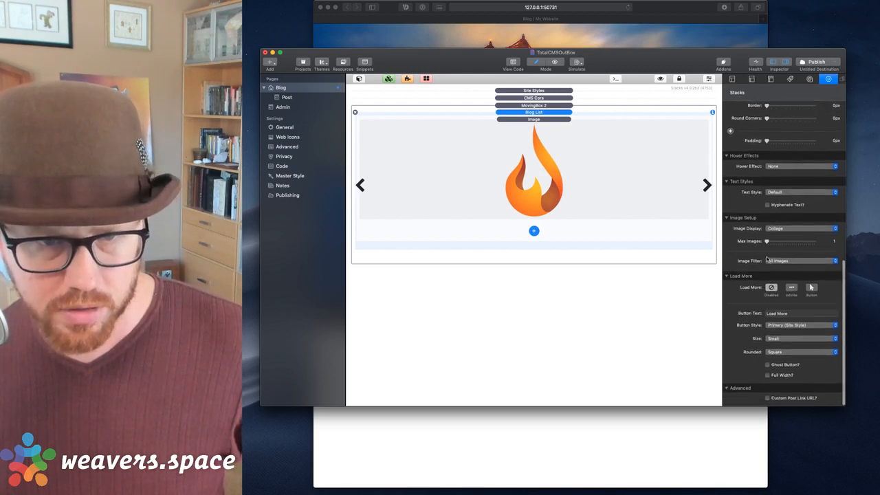
scroll(767, 258, "up", 5)
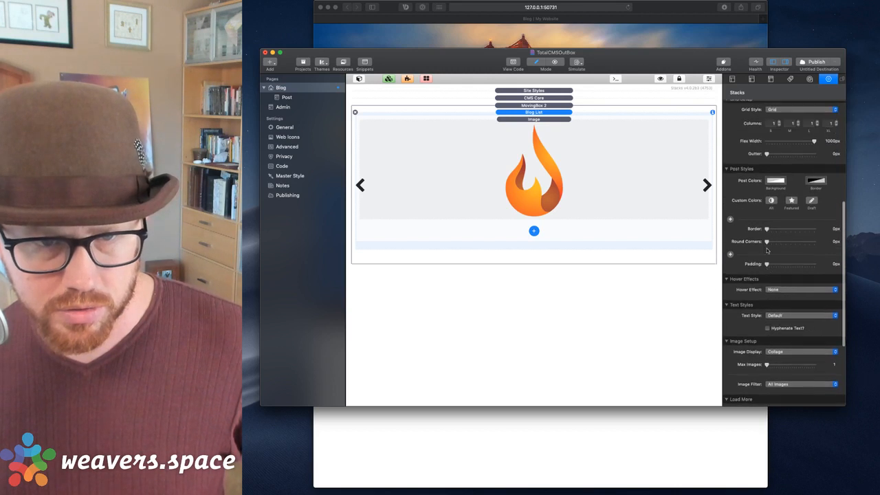
left_click(632, 157)
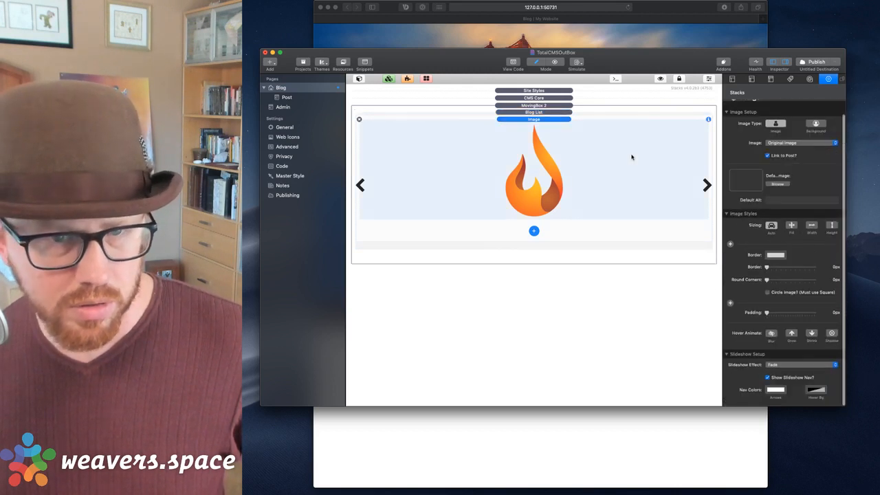
left_click(791, 226)
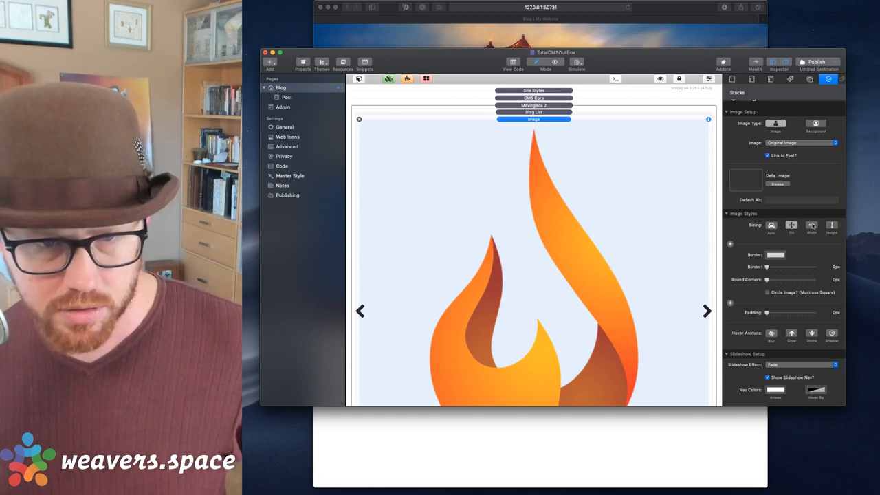
left_click(812, 225)
left_click(792, 226)
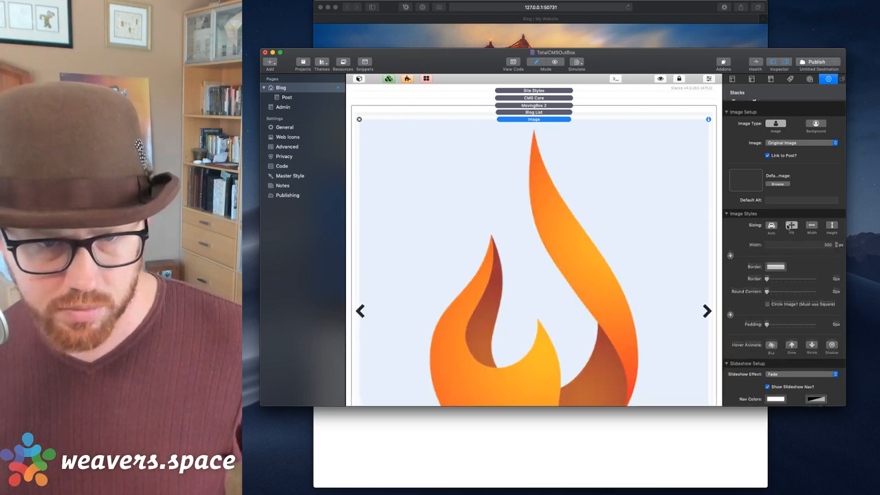
scroll(778, 263, "down", 2)
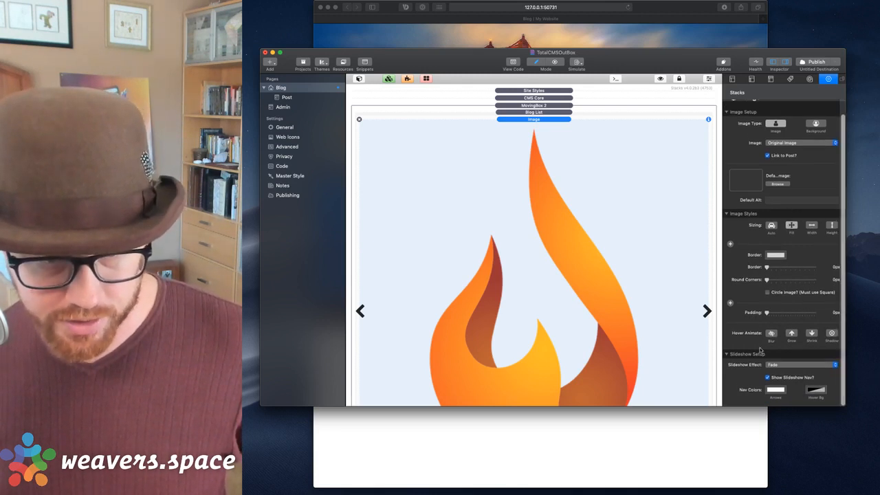
scroll(816, 344, "down", 2)
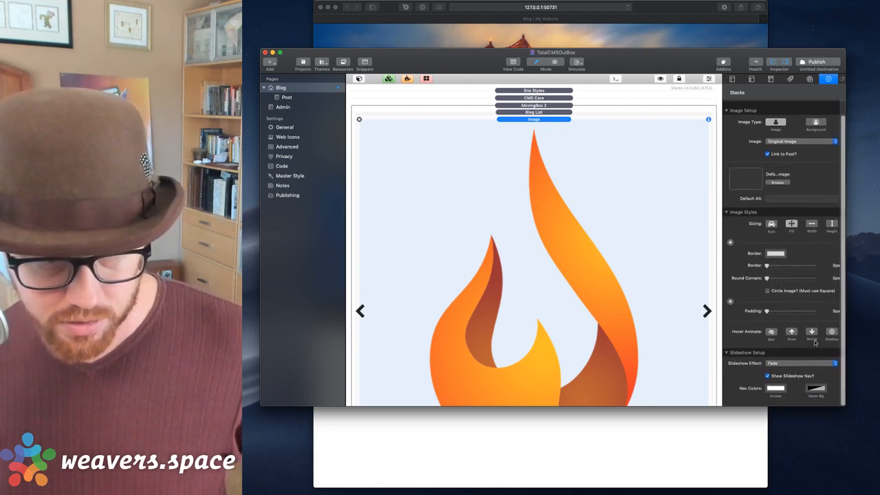
left_click(772, 334)
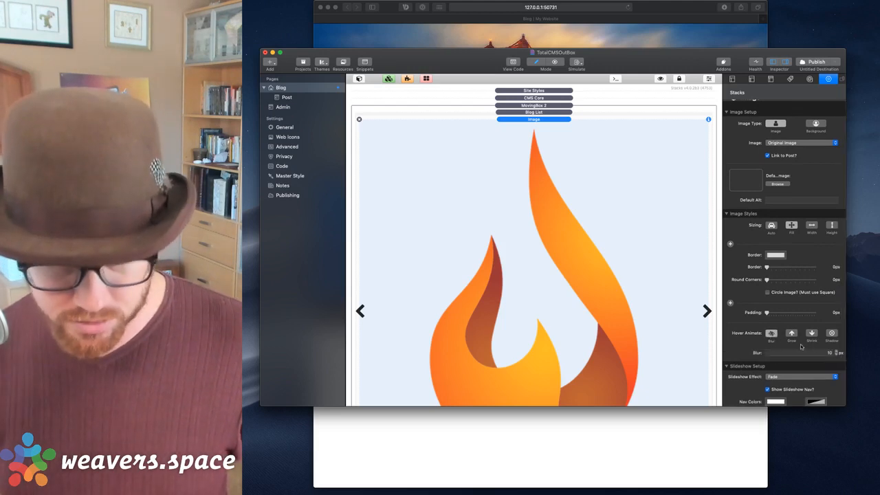
key("super+Tab")
key("super+r")
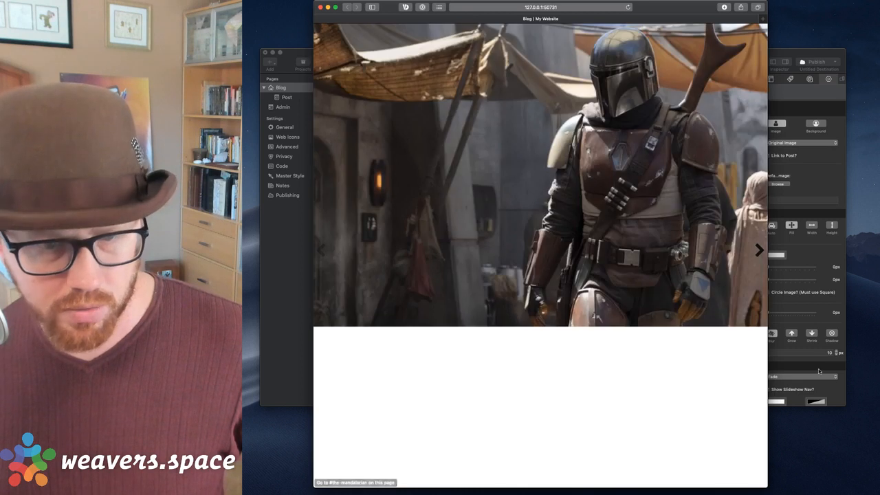
left_click(779, 343)
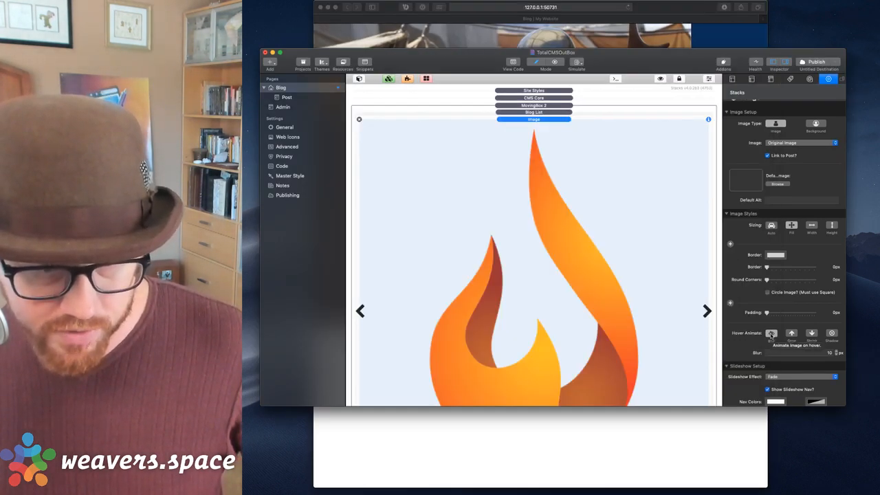
scroll(809, 339, "down", 2)
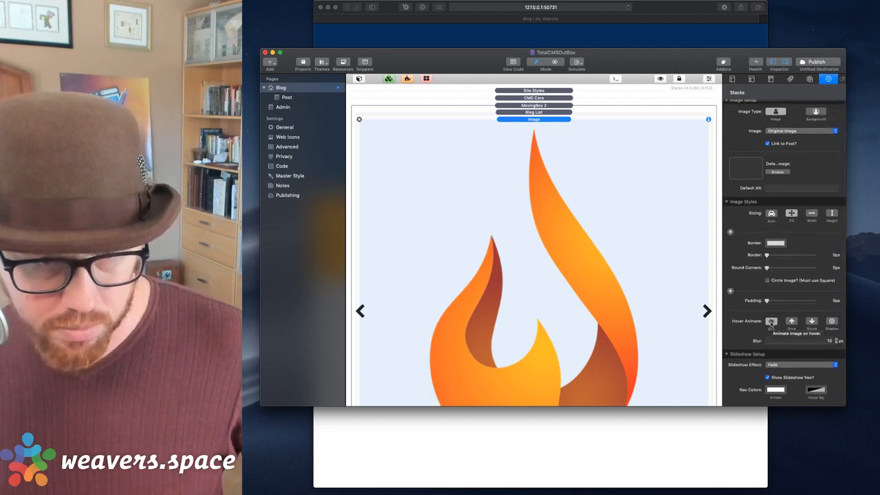
left_click(772, 322)
scroll(777, 323, "up", 2)
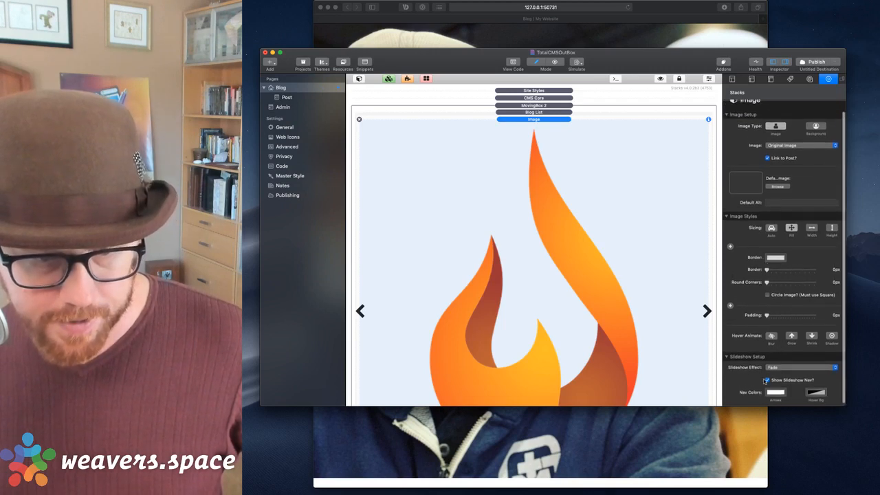
scroll(765, 289, "up", 2)
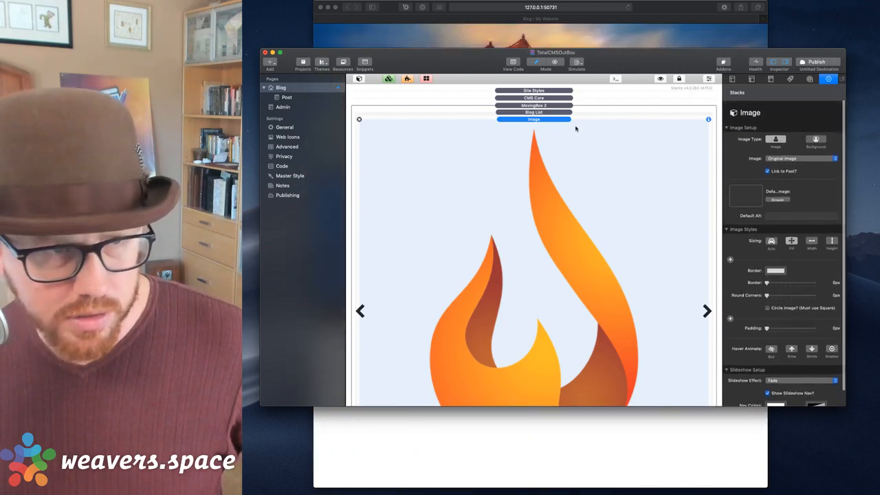
Select the MovingBox 2 stack and set its animation Effect to Fade.
left_click(550, 106)
key("super+Tab")
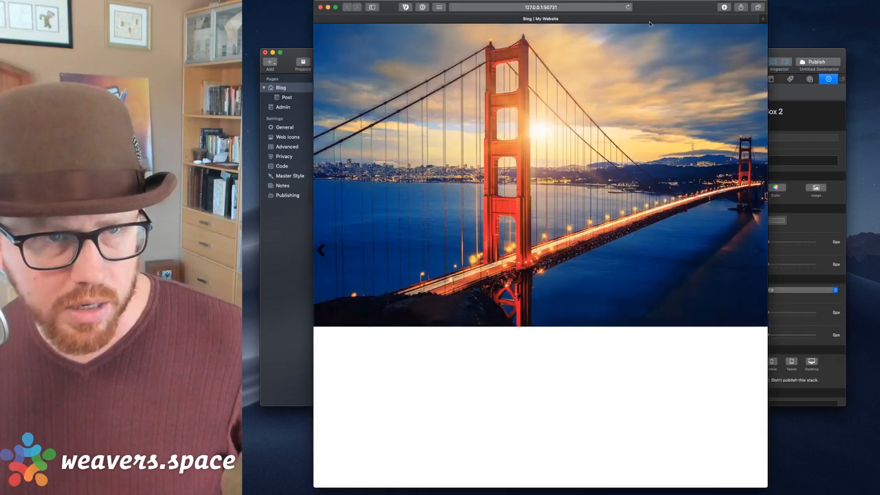
key("super+Tab")
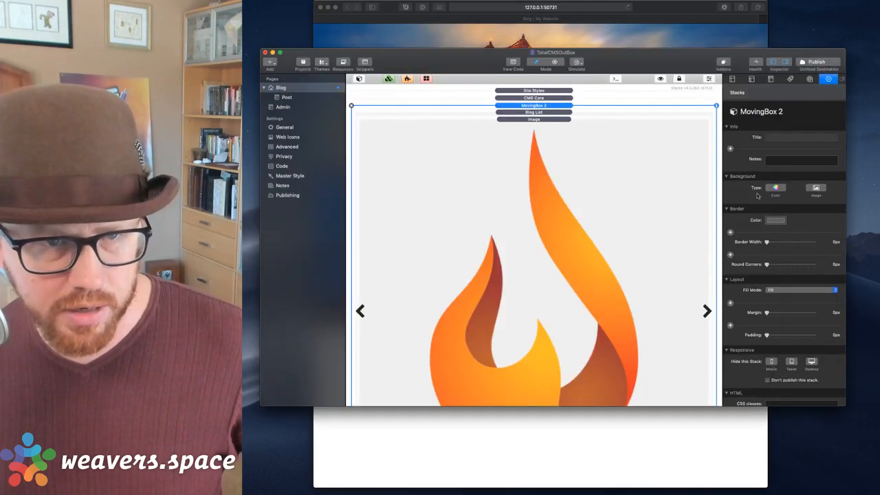
scroll(819, 231, "down", 10)
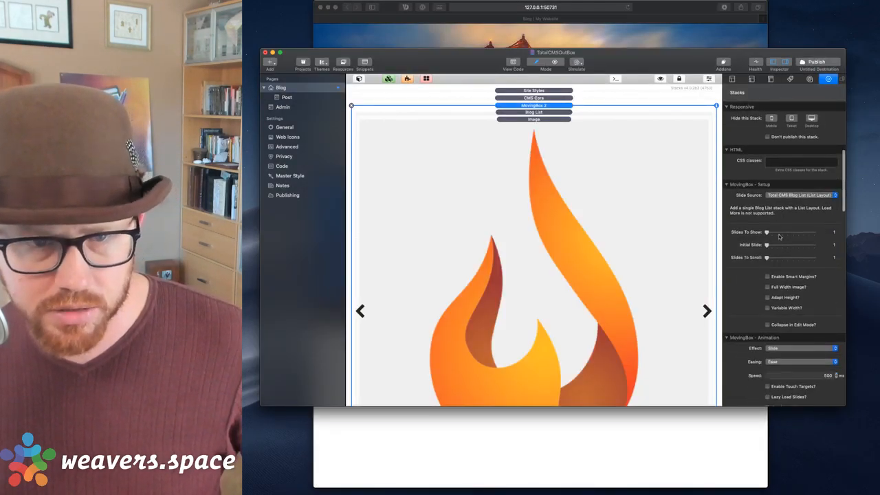
scroll(780, 237, "down", 1)
left_click(778, 260)
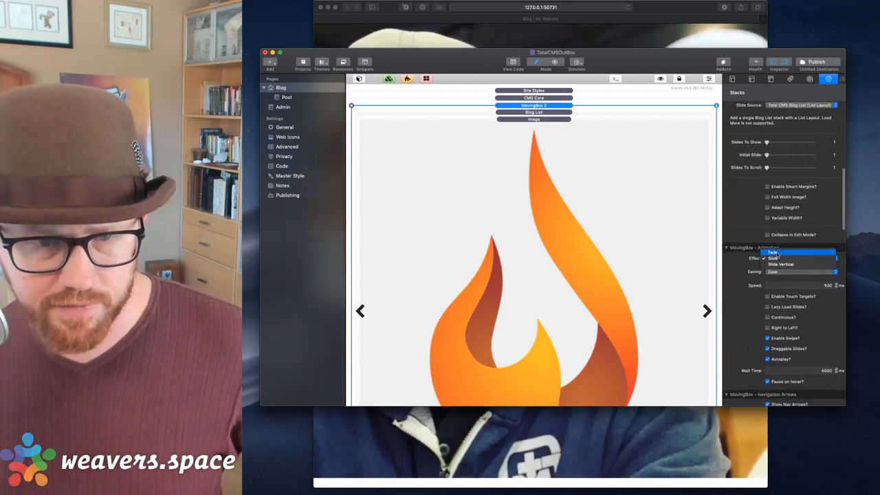
left_click(772, 253)
Preview the fading carousel in Safari, moving forward and back through slides.
key("super+Tab")
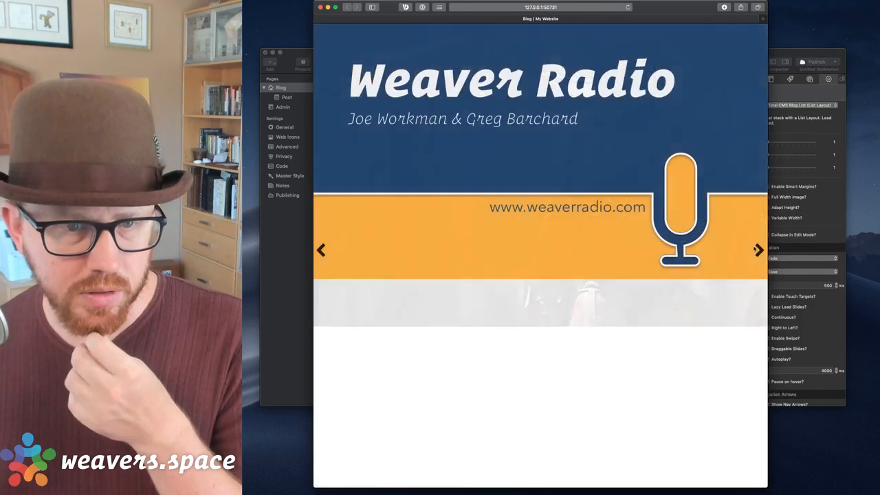
left_click(755, 249)
left_click(755, 250)
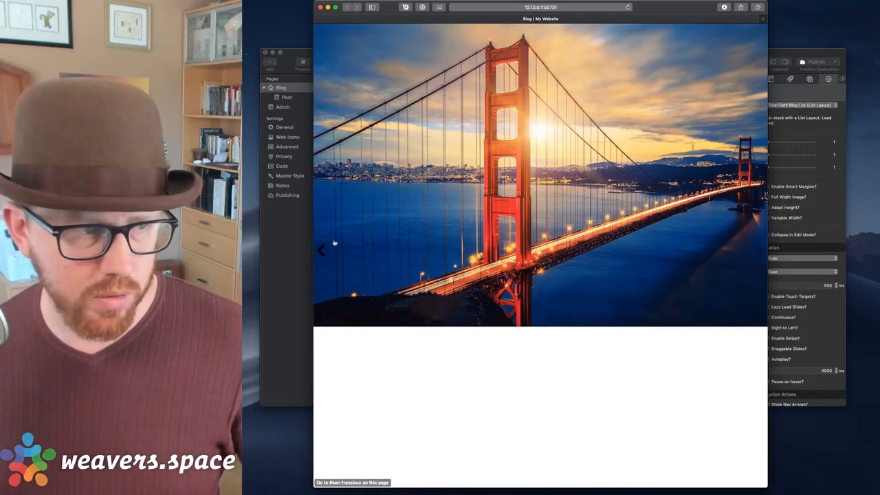
left_click(320, 253)
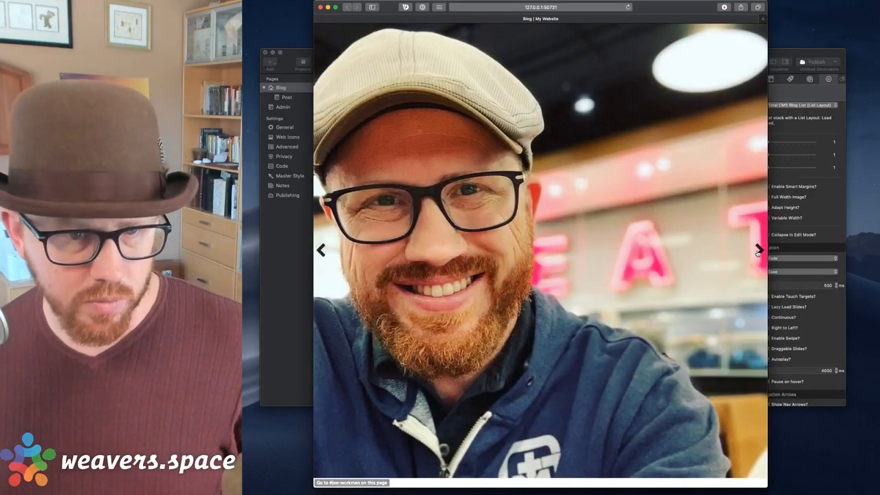
left_click(758, 253)
Review the MovingBox 2 settings in RapidWeaver, then bring the Safari preview forward.
left_click(782, 52)
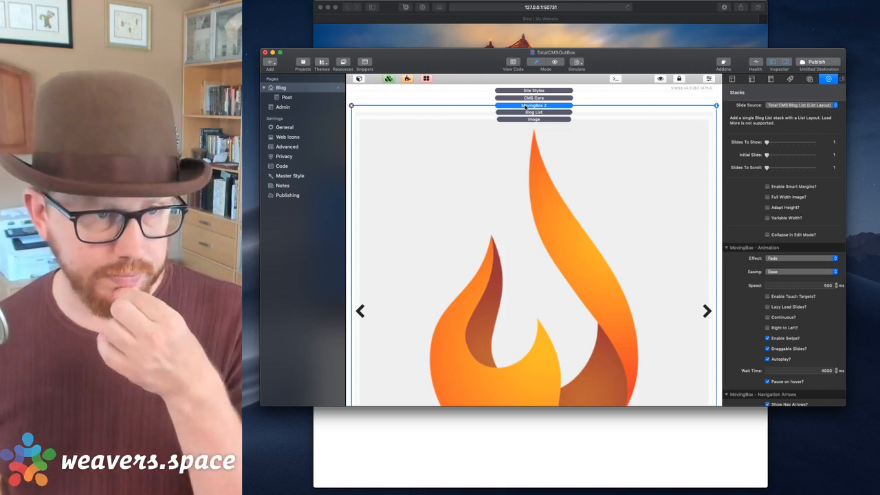
scroll(525, 106, "down", 4)
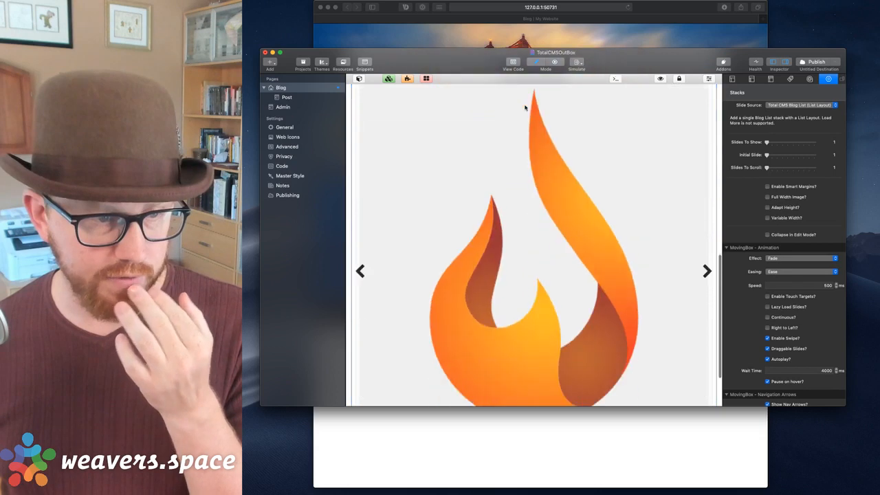
scroll(524, 105, "up", 2)
scroll(524, 106, "down", 3)
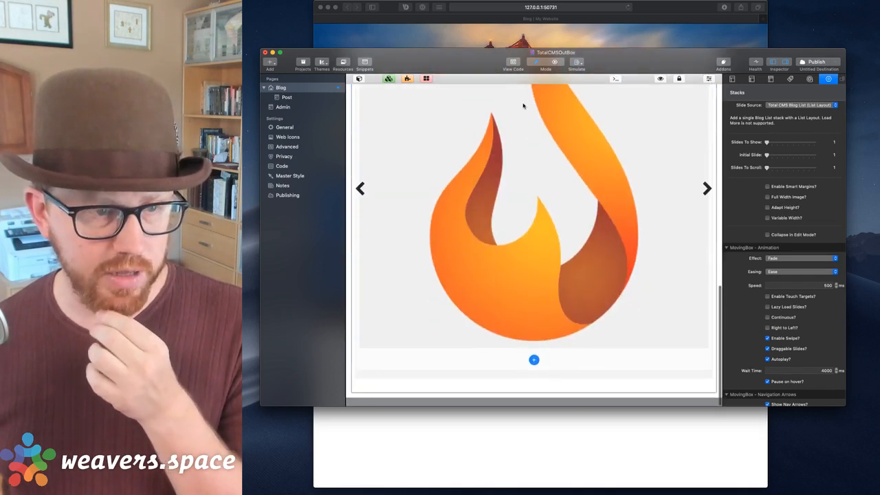
scroll(524, 104, "up", 5)
scroll(524, 104, "down", 1)
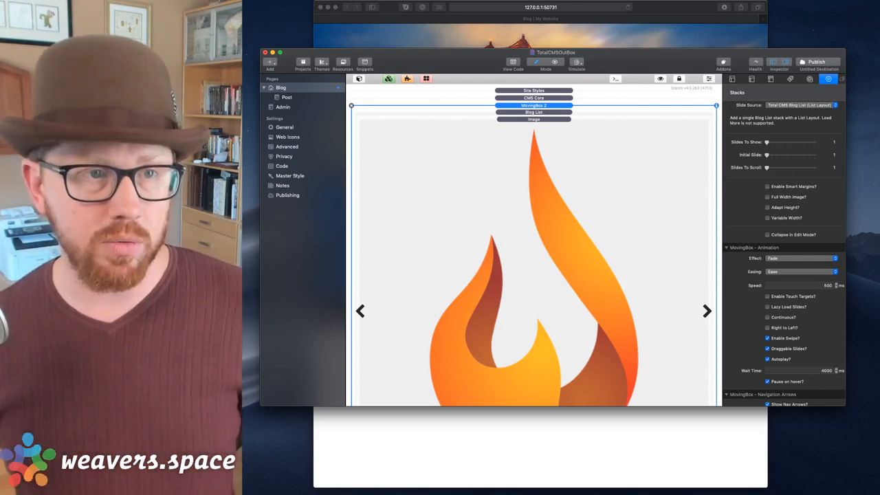
left_click(657, 7)
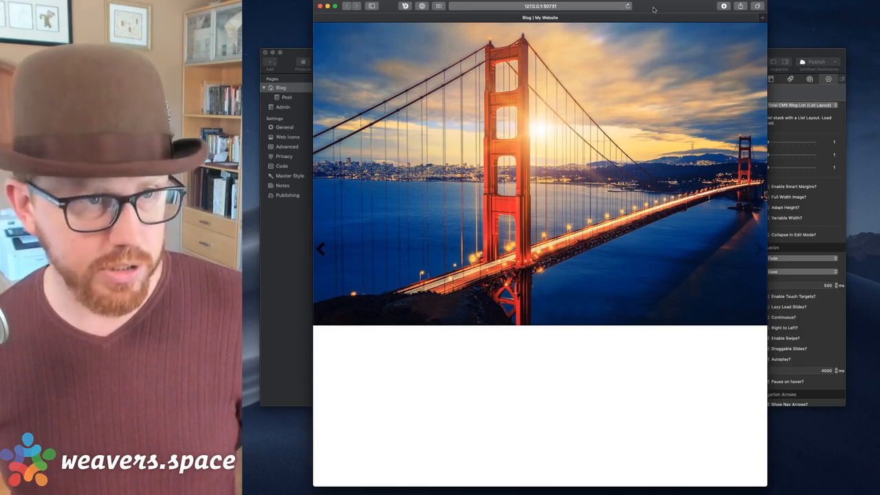
Open the Total CMS sandbox admin in a new Safari tab.
key("super+t")
type("sand")
key("BackSpace")
key("BackSpace")
key("BackSpace")
key("BackSpace")
key("BackSpace")
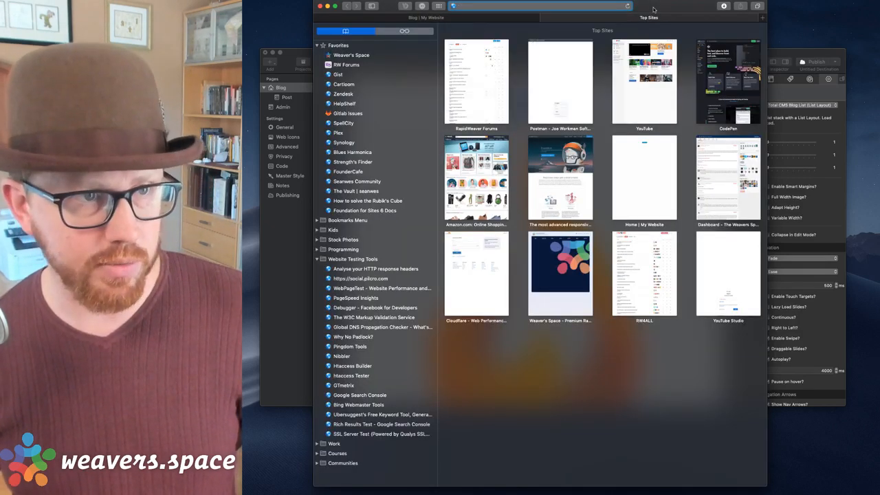
key("Return")
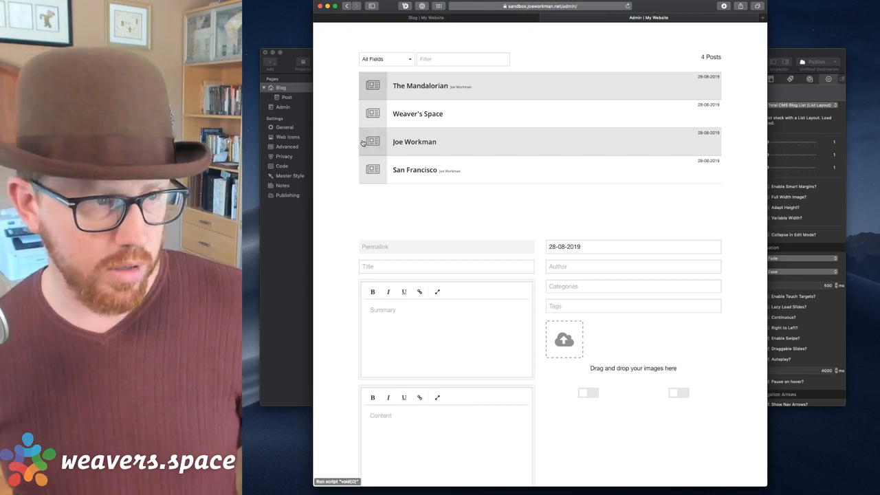
In the third blog post, delete the first image and drag in a placeholder photo instead.
left_click(416, 143)
scroll(557, 219, "down", 3)
left_click(614, 204)
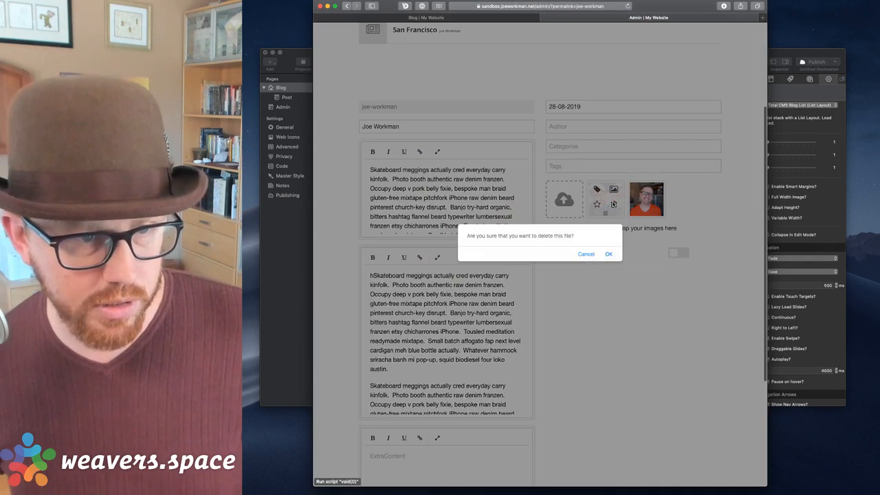
left_click(608, 254)
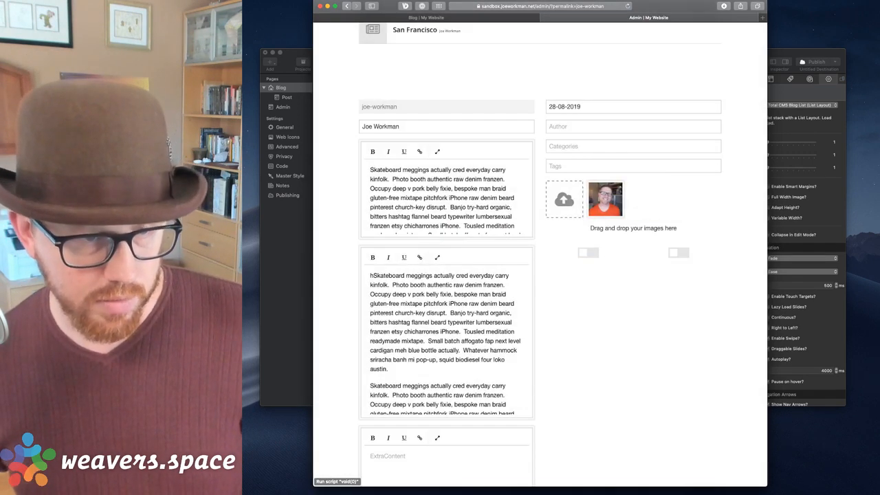
left_click(614, 490)
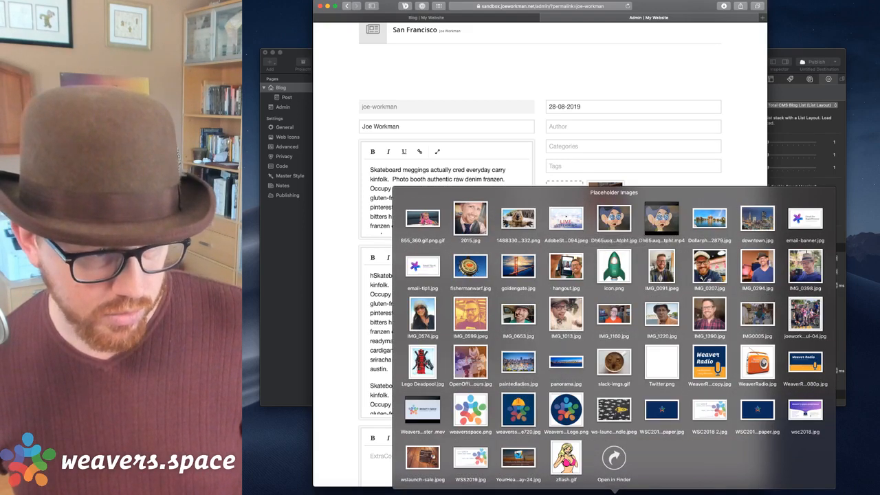
left_click_drag(518, 314, 566, 199)
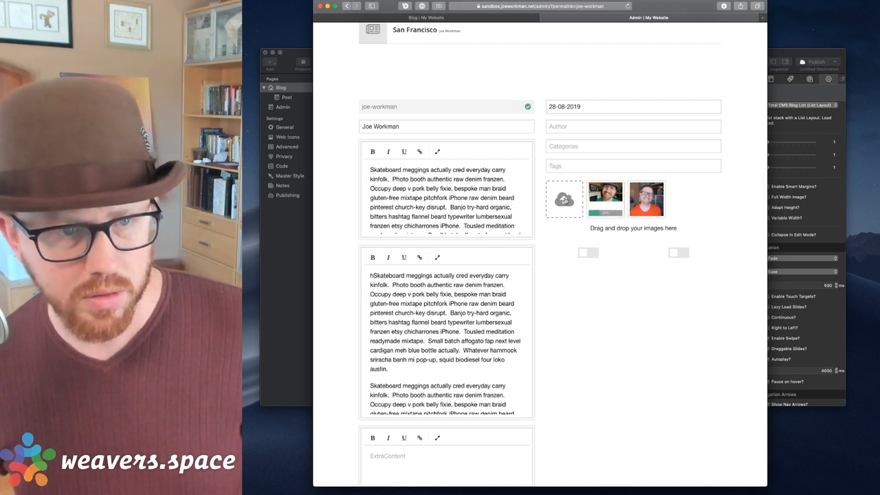
scroll(565, 200, "up", 1)
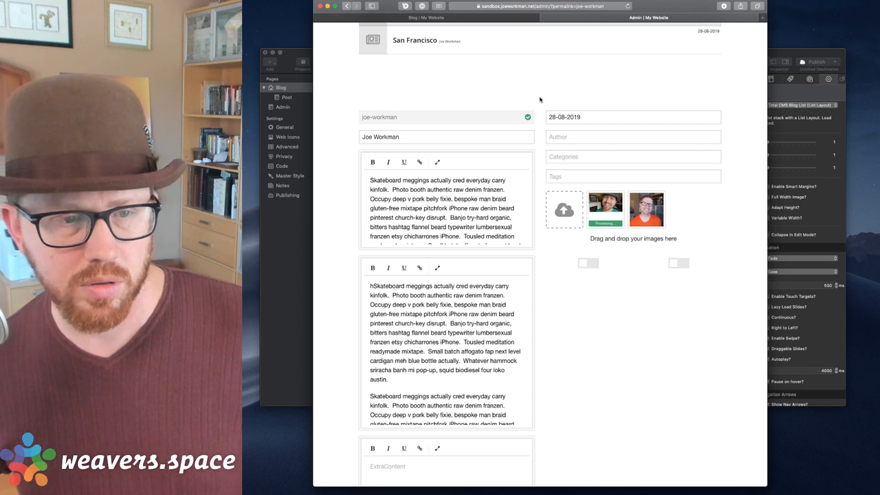
Reload the blog preview and advance the top and lower carousels to the bridge slide.
left_click(496, 19)
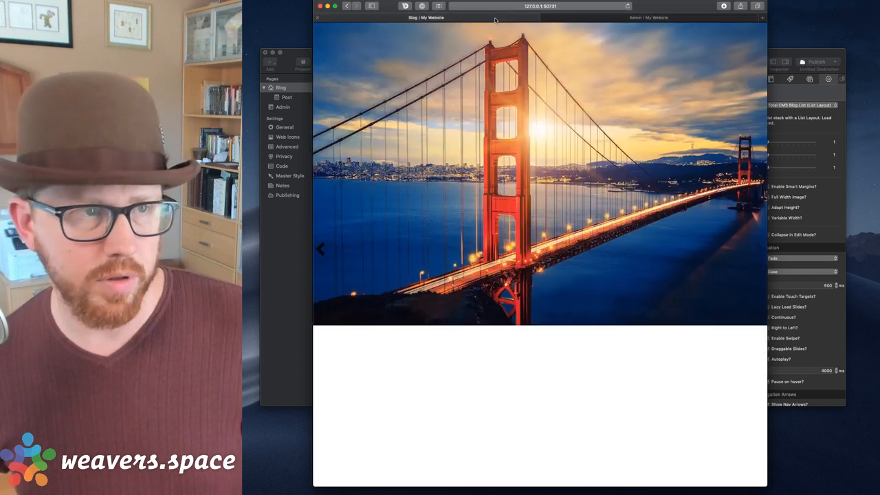
key("super+r")
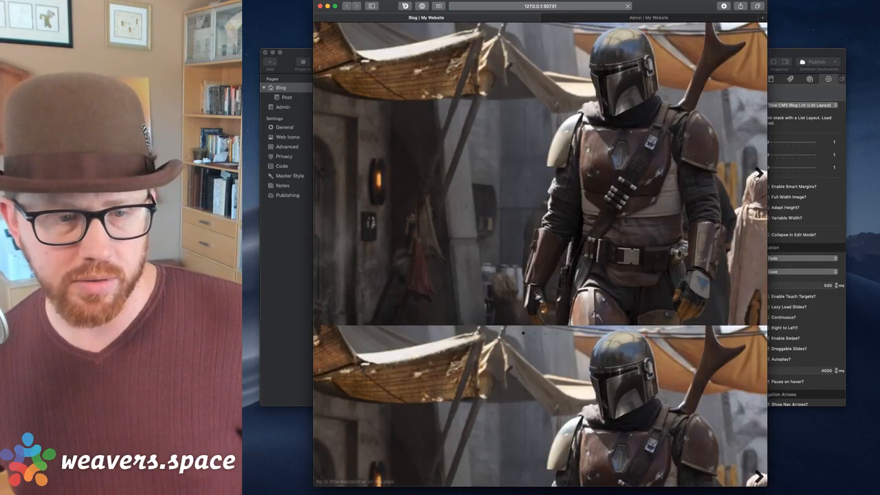
left_click(758, 173)
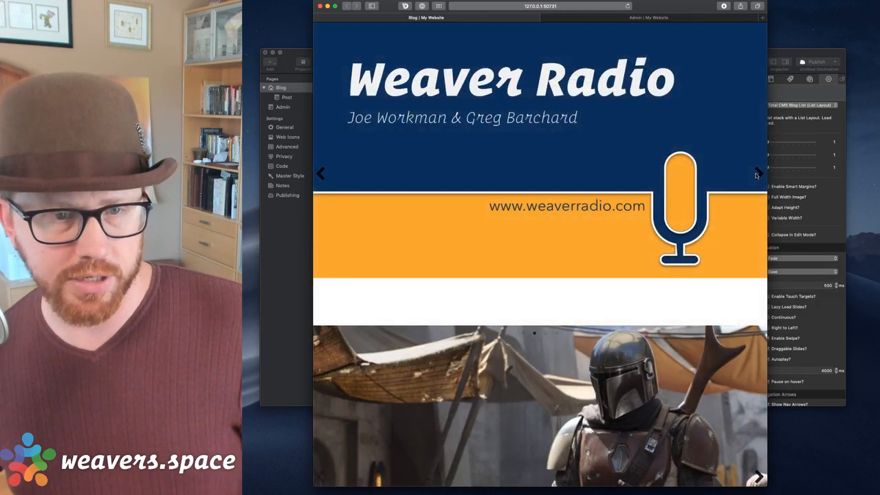
left_click(758, 174)
left_click(757, 176)
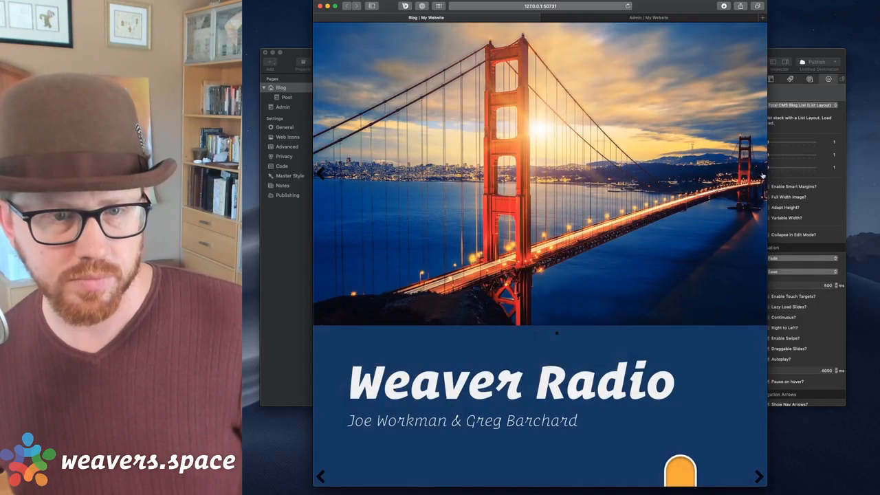
scroll(730, 370, "down", 2)
scroll(731, 369, "down", 1)
left_click(759, 334)
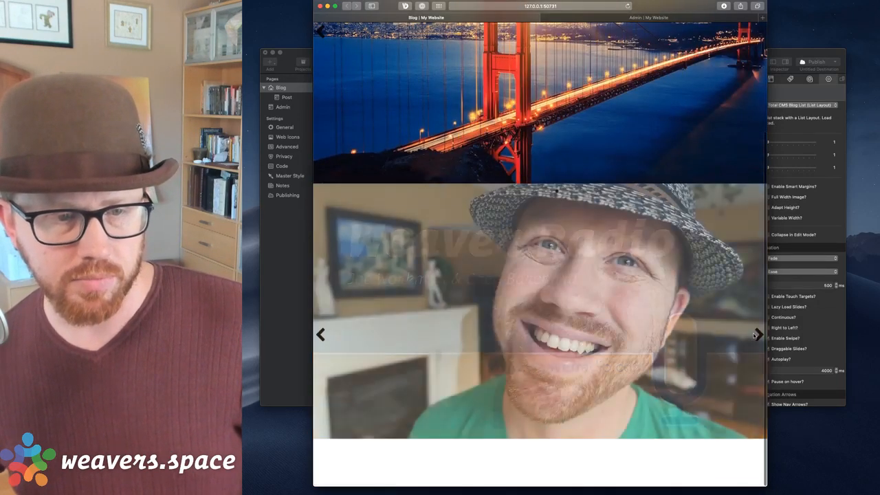
left_click(758, 334)
scroll(633, 150, "up", 3)
Open the San Francisco post from its slide, check the admin posts list, then return to RapidWeaver.
left_click(633, 150)
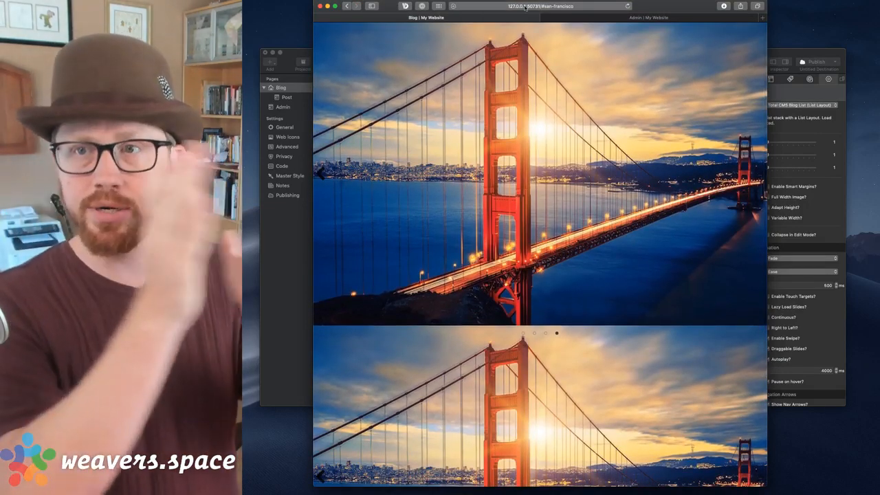
key("ctrl+Tab")
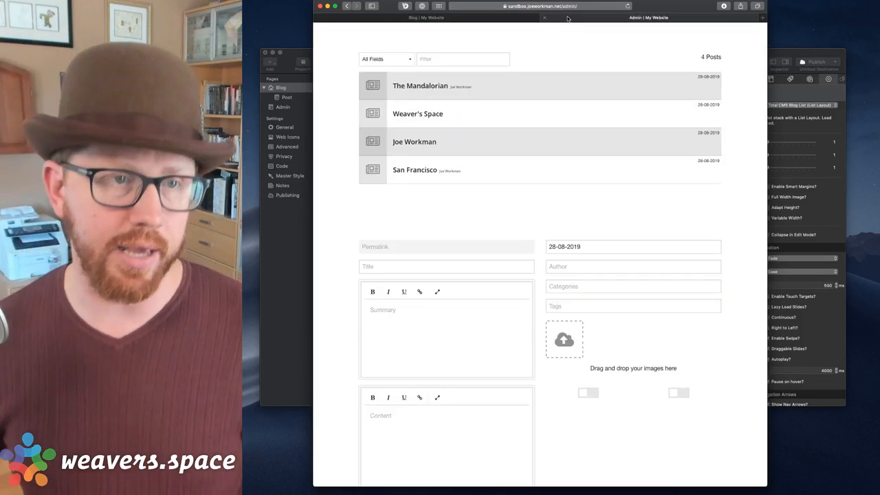
left_click(403, 17)
key("super+Tab")
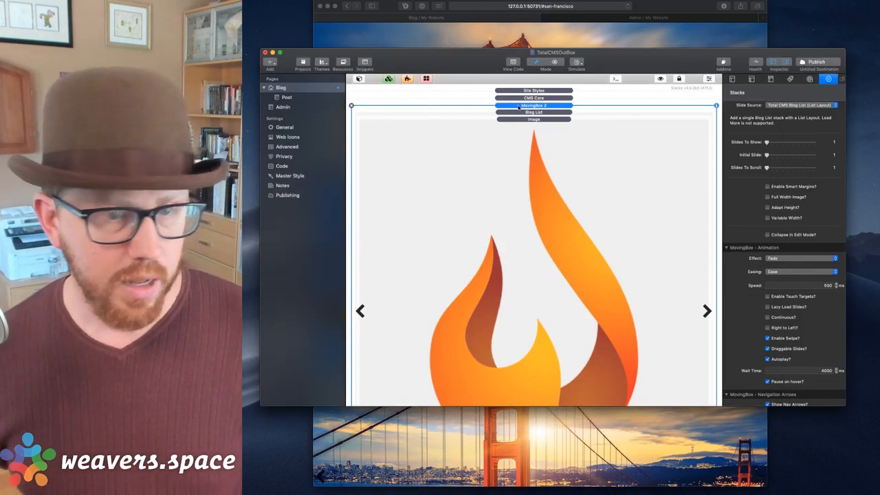
scroll(777, 219, "up", 10)
scroll(777, 219, "down", 5)
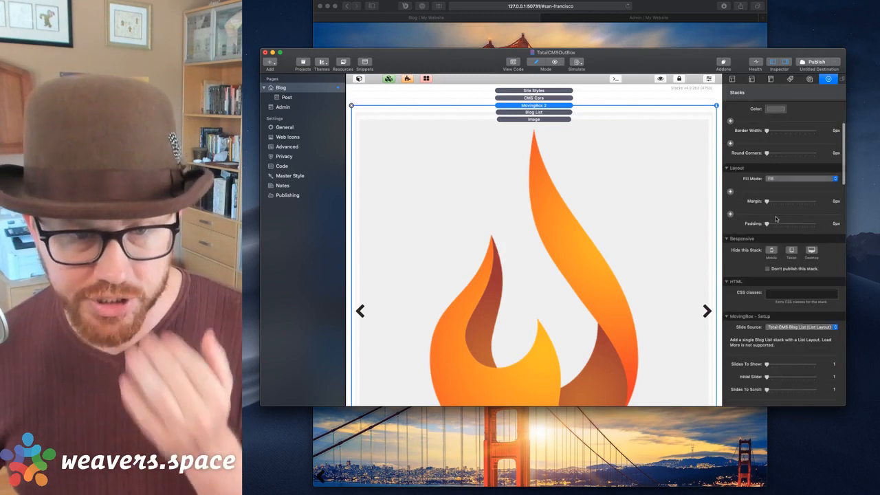
scroll(770, 213, "up", 5)
scroll(763, 200, "down", 10)
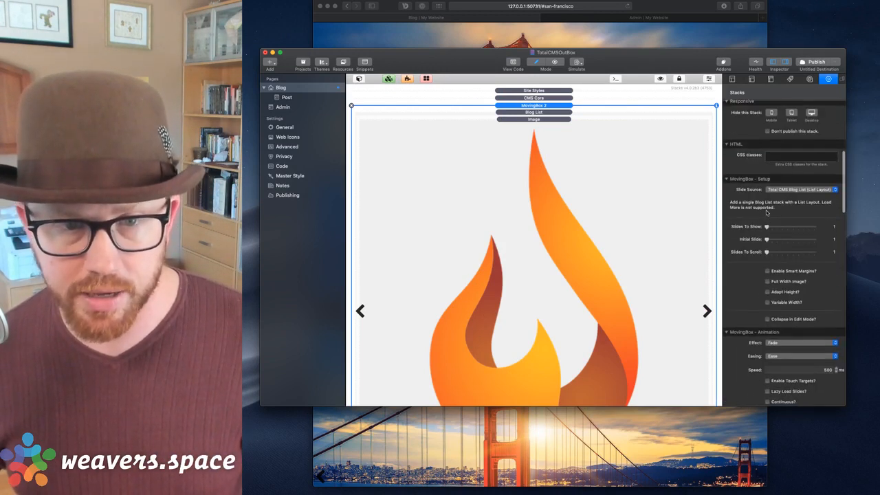
Change the first carousel's Effect from Fade to Slide and untick Autoplay.
scroll(771, 184, "down", 1)
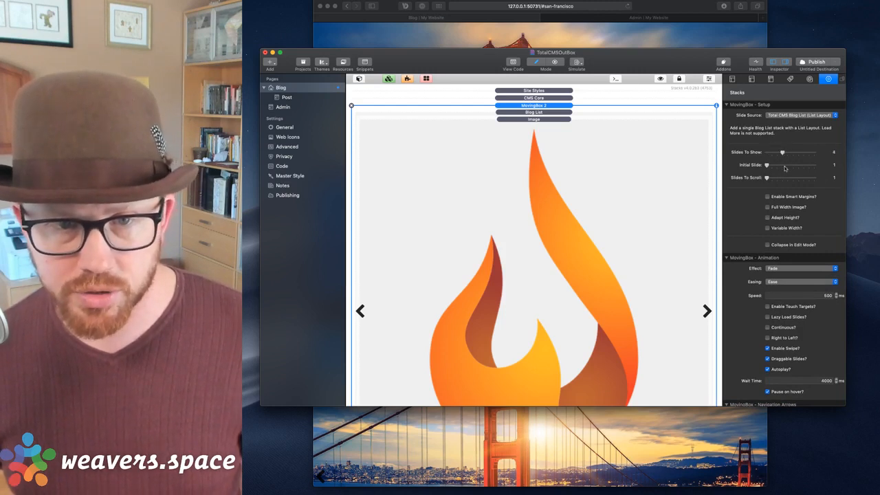
scroll(777, 169, "down", 3)
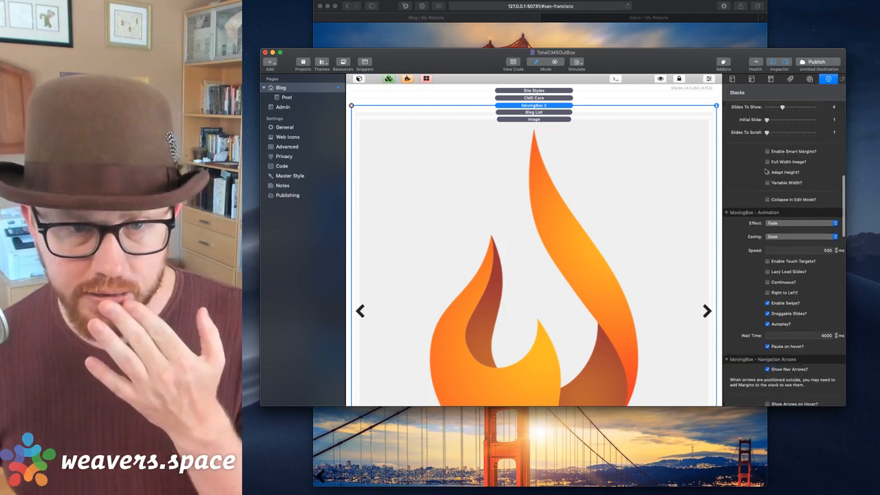
scroll(770, 206, "up", 1)
left_click(777, 236)
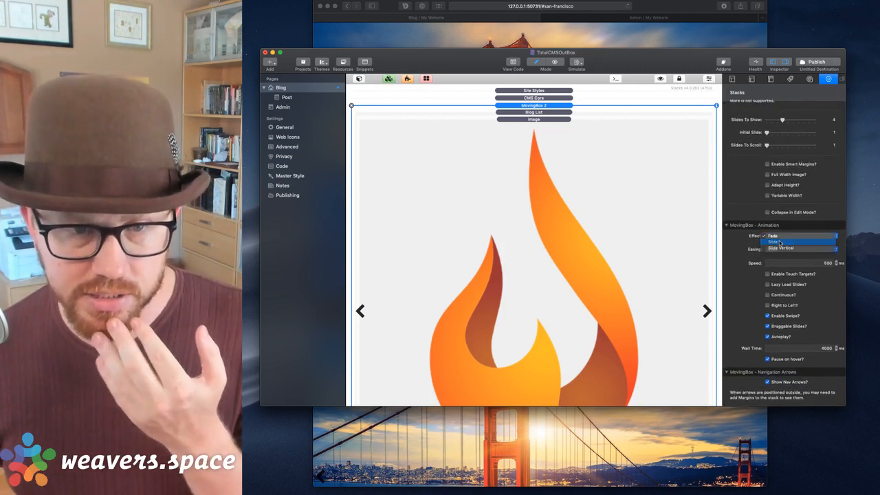
left_click(779, 242)
scroll(780, 242, "down", 5)
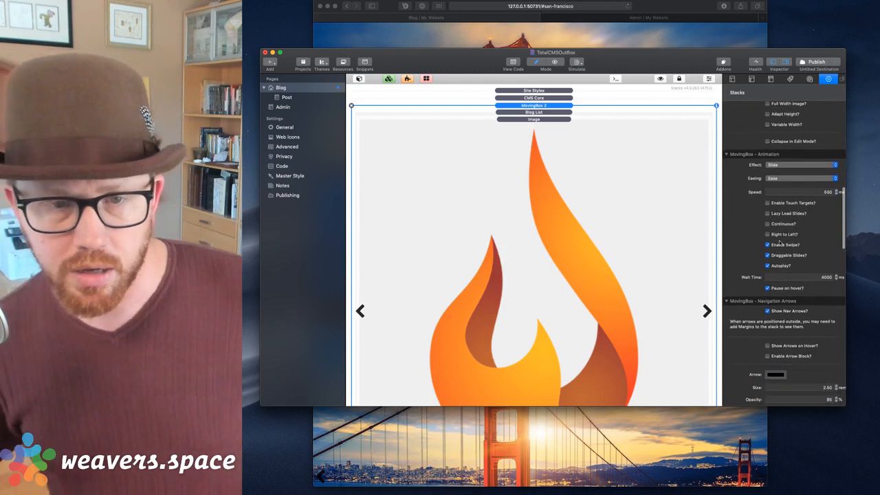
scroll(780, 242, "down", 5)
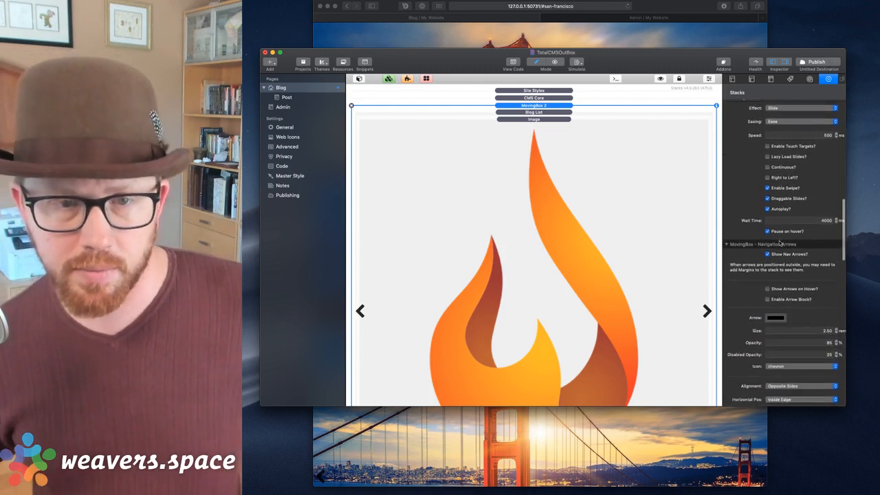
left_click(768, 199)
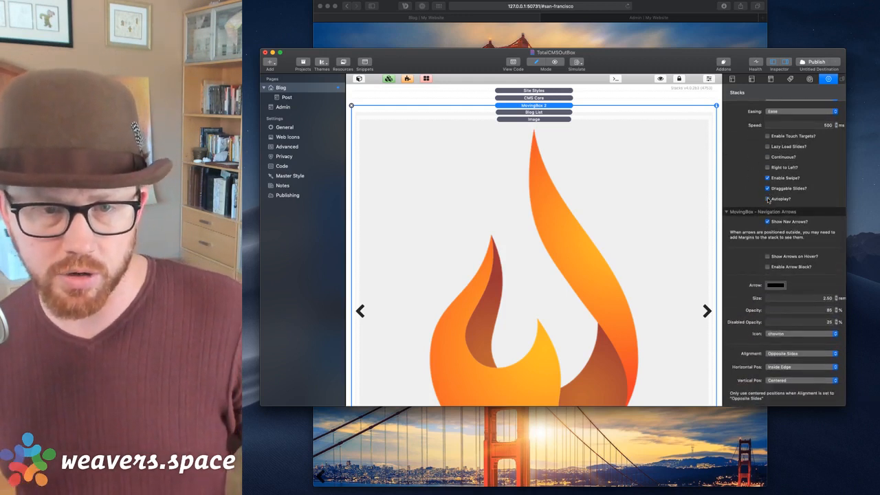
scroll(607, 122, "down", 8)
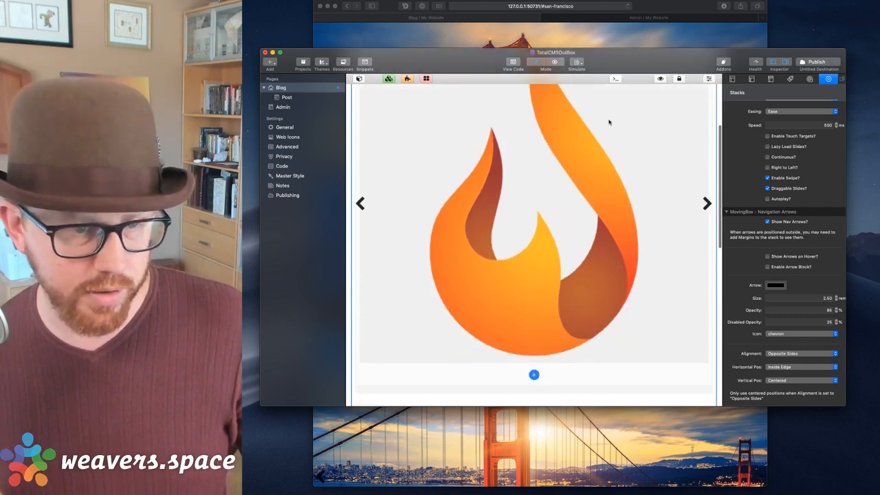
left_click(554, 283)
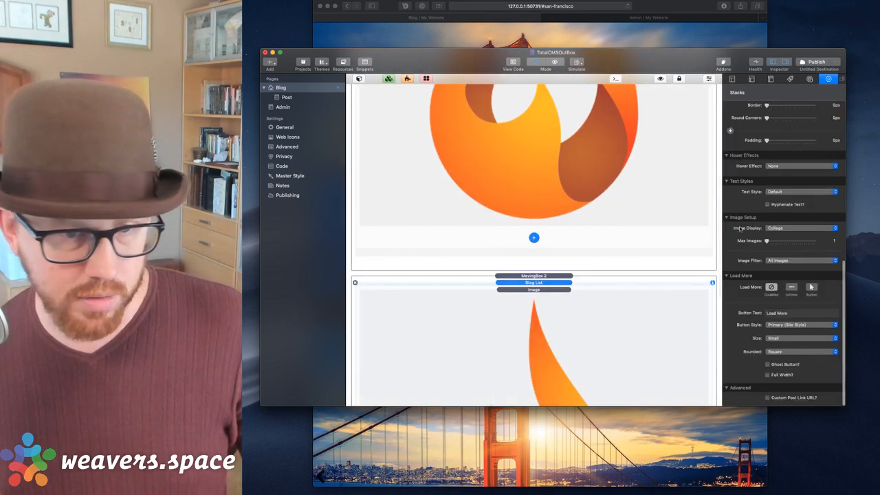
Select the second MovingBox 2 carousel and turn off its Autoplay, nav dots and Breakpoint 1.
left_click(574, 276)
scroll(785, 227, "down", 5)
left_click(767, 271)
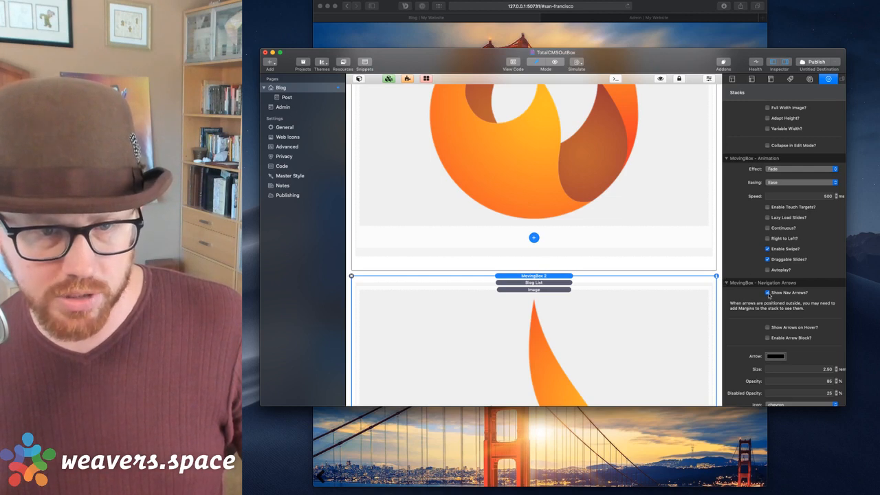
left_click(767, 293)
scroll(768, 294, "down", 8)
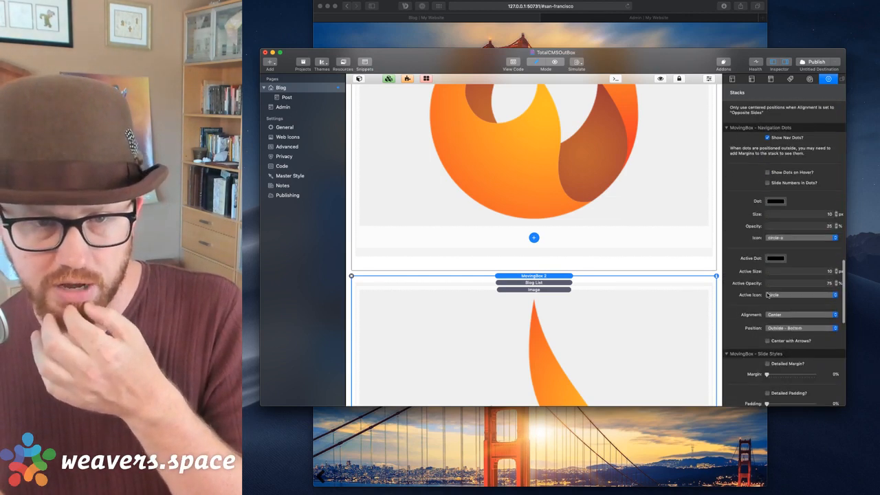
scroll(768, 238, "down", 10)
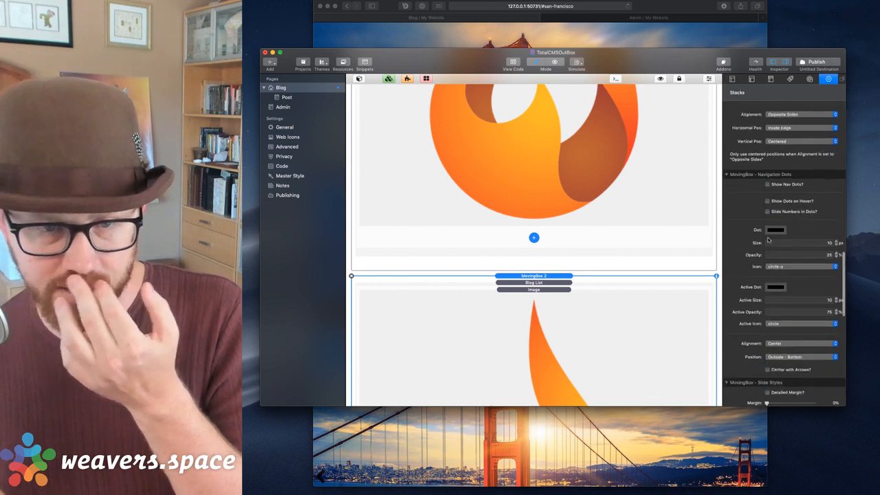
scroll(769, 238, "down", 10)
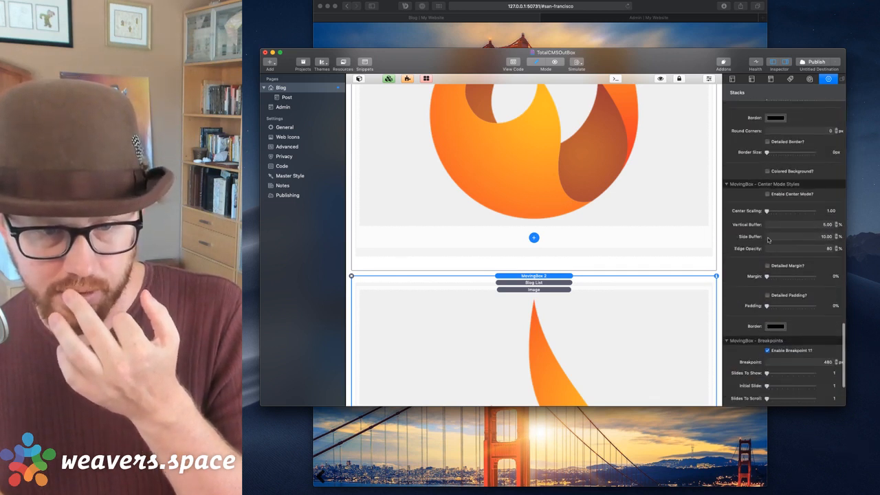
left_click(768, 267)
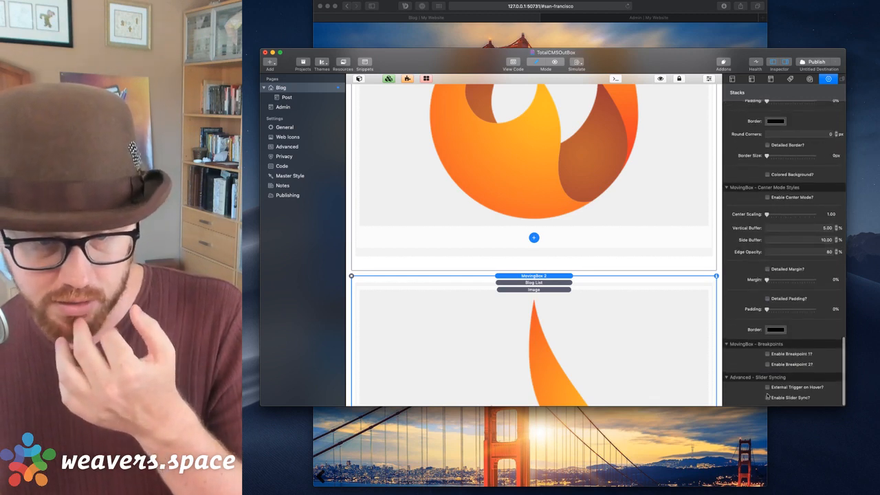
scroll(597, 263, "up", 1)
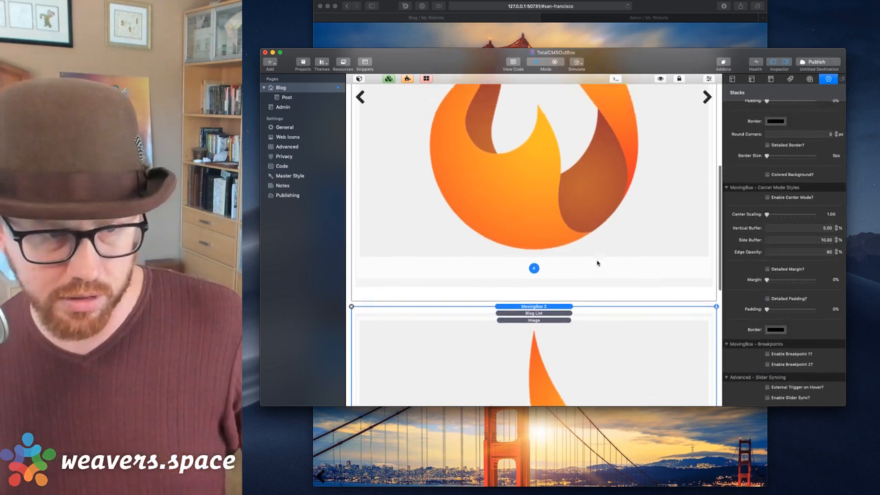
scroll(597, 263, "down", 6)
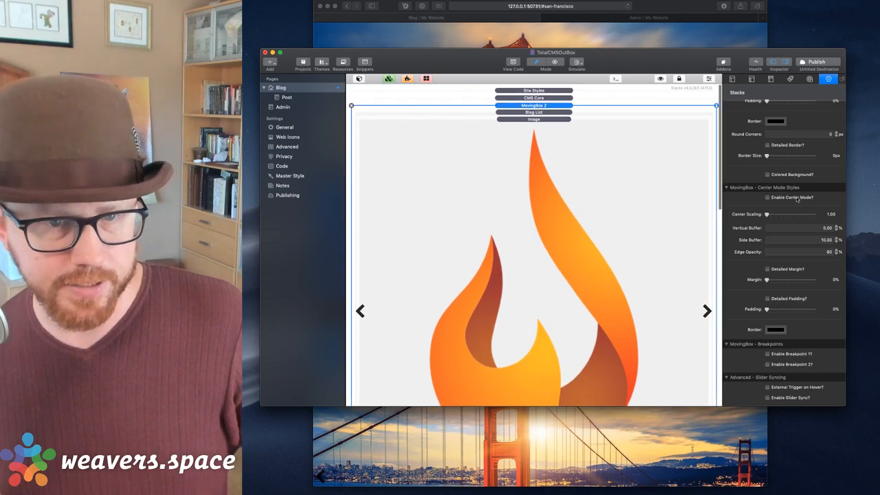
Adjust the breakpoint checkboxes so Breakpoint 2 is turned off as well.
left_click(769, 353)
scroll(785, 275, "down", 3)
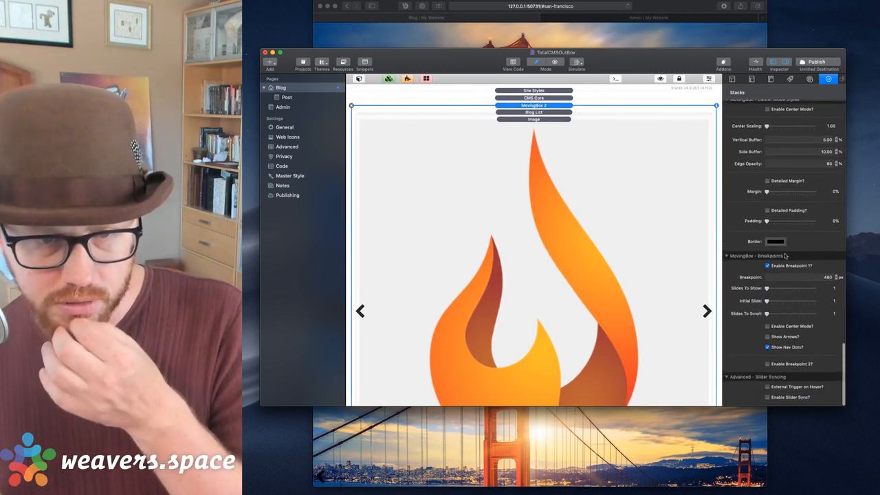
left_click(768, 267)
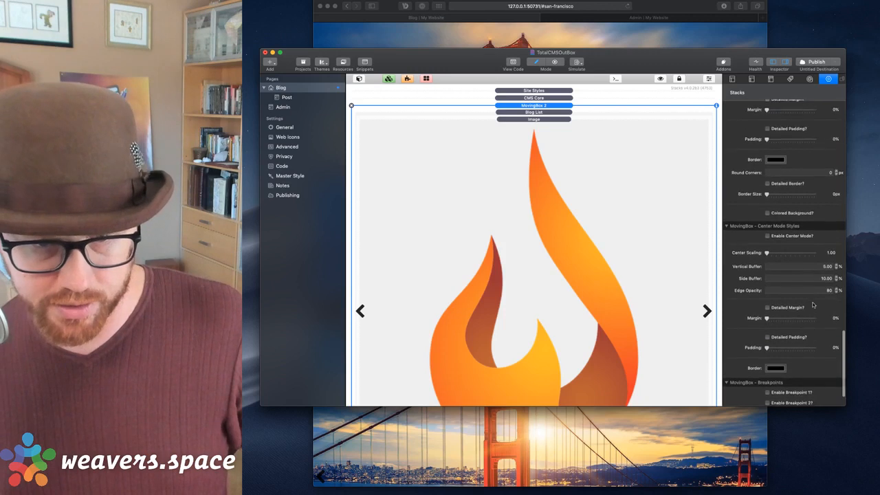
scroll(813, 305, "up", 10)
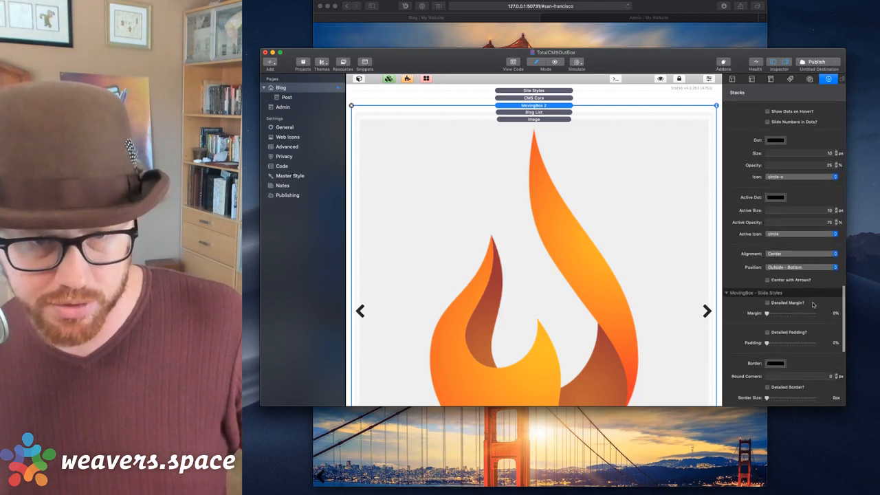
scroll(813, 305, "up", 3)
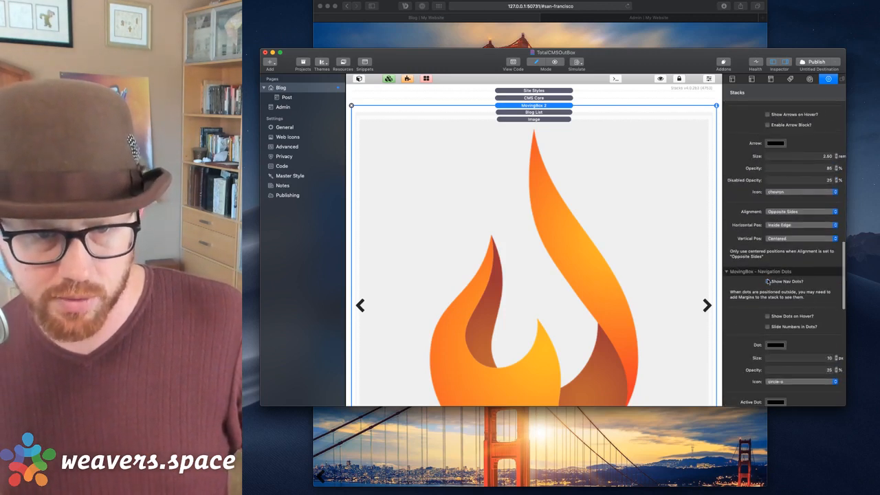
scroll(768, 282, "up", 9)
scroll(788, 224, "up", 4)
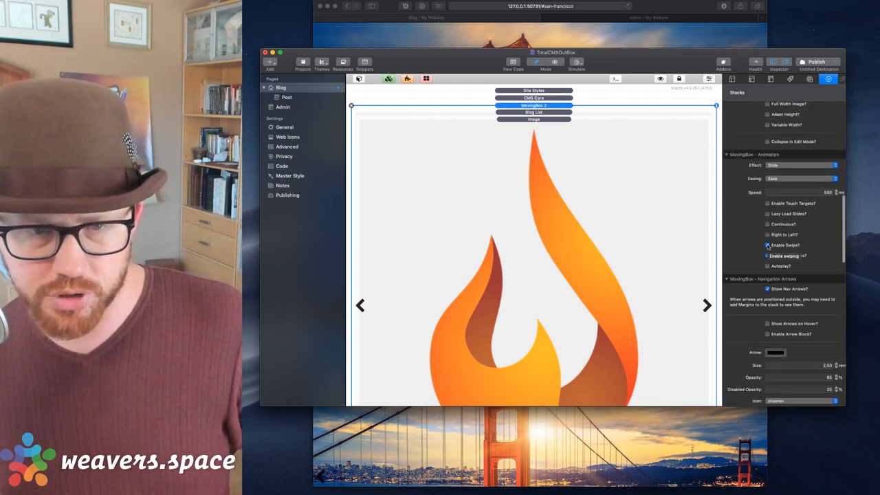
scroll(786, 270, "down", 5)
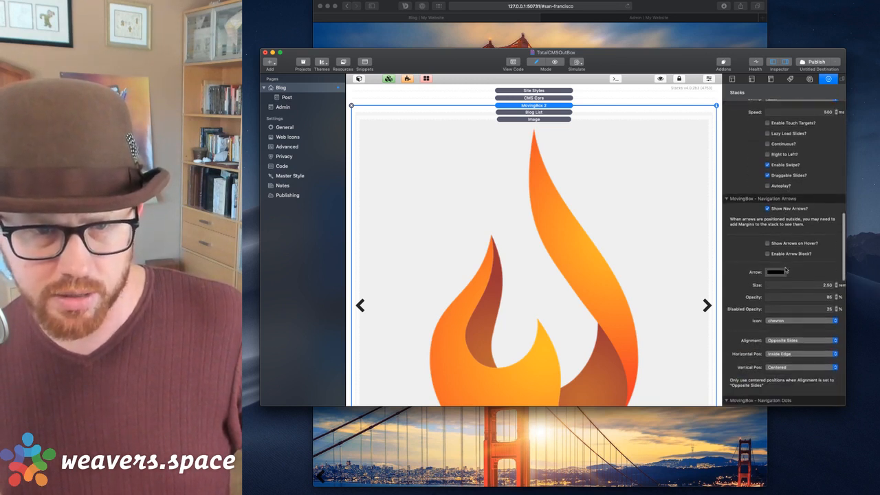
scroll(780, 241, "up", 6)
scroll(780, 226, "down", 15)
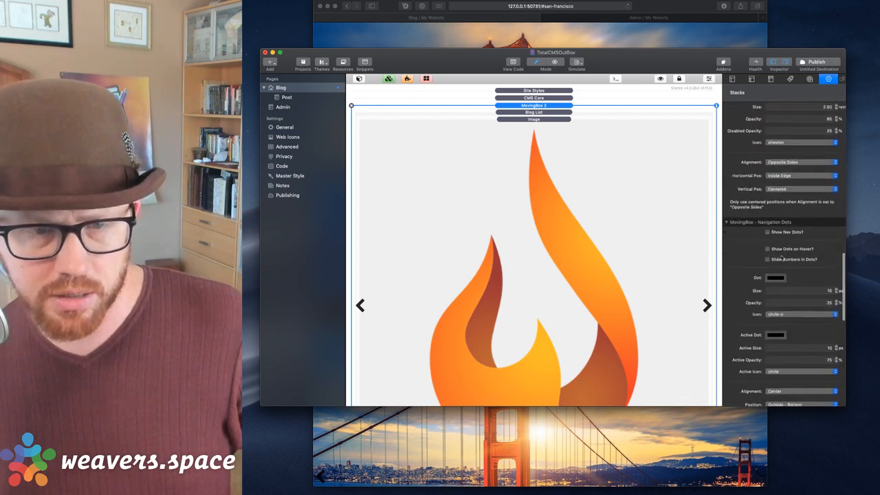
scroll(781, 258, "down", 12)
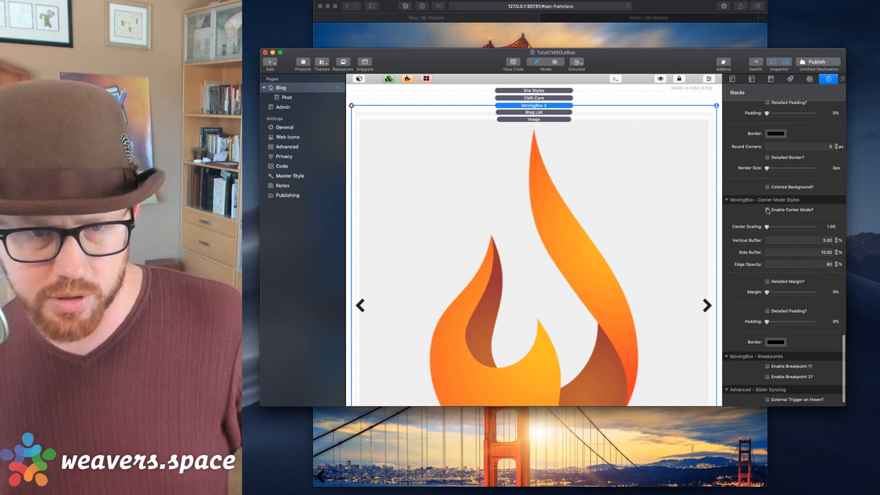
Tick Enable Center Mode and preview the Blog page in Safari.
left_click(768, 210)
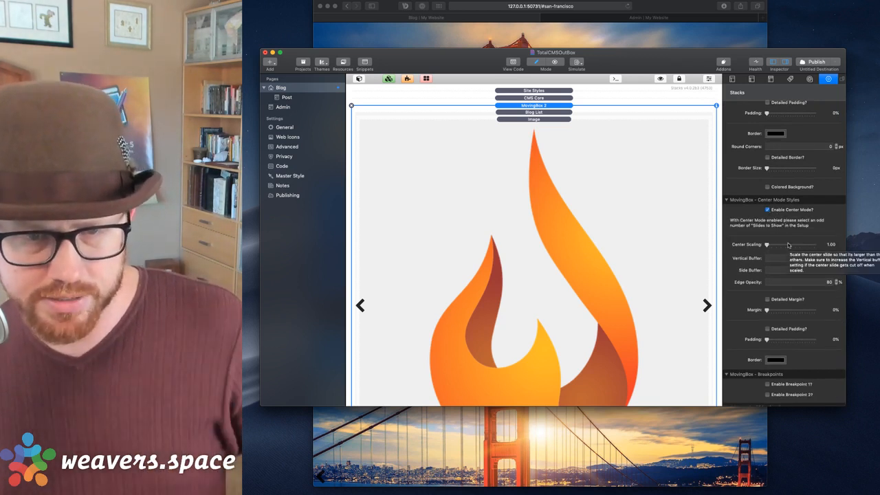
scroll(781, 302, "down", 3)
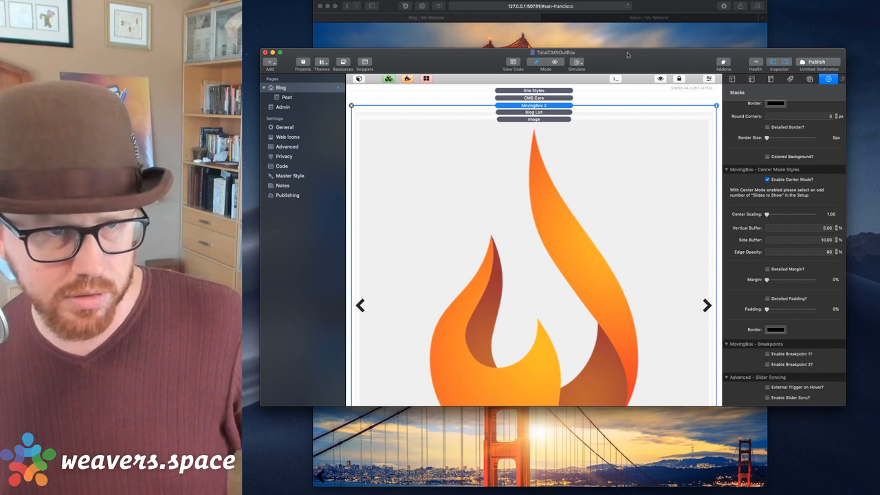
key("super+shift+r")
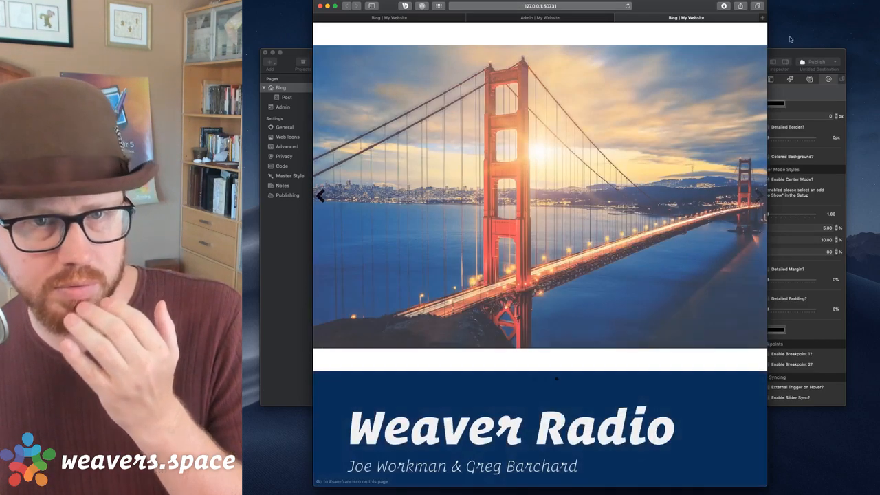
Bring the RapidWeaver editor back in front of the Safari Blog preview.
left_click(789, 52)
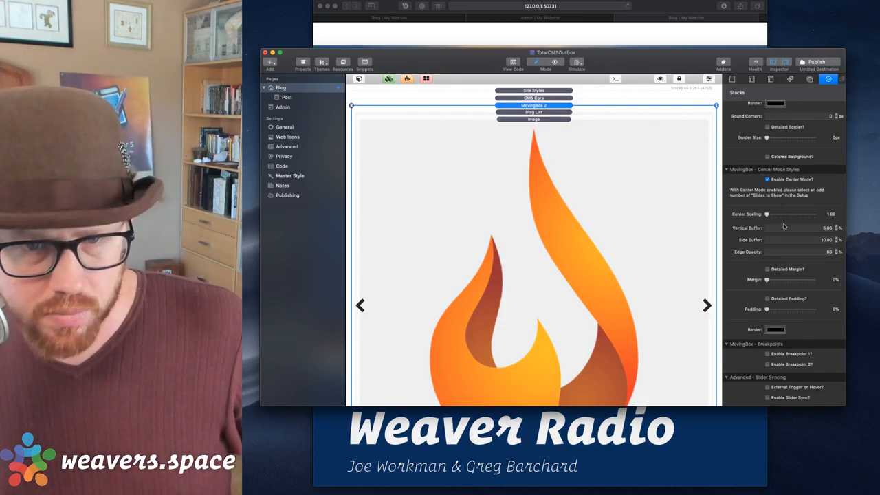
Set the carousel's Image stack Sizing to Auto so the blog image shows at native size.
scroll(784, 227, "up", 2)
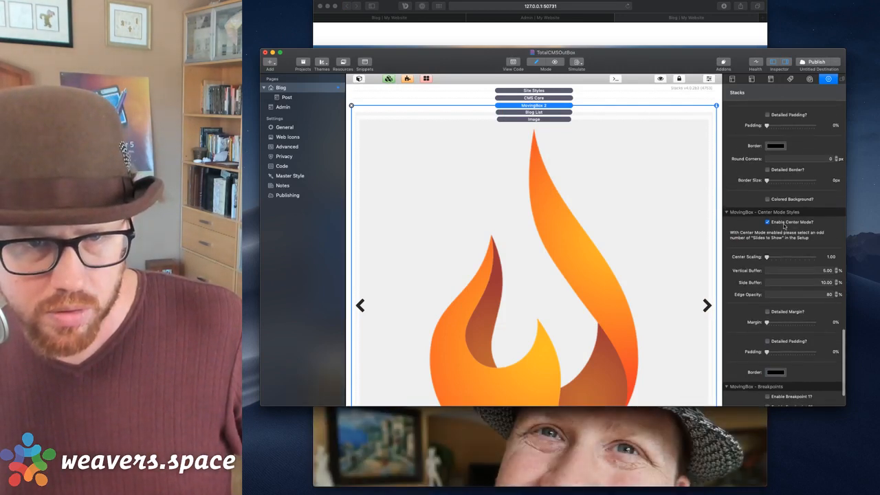
left_click(535, 119)
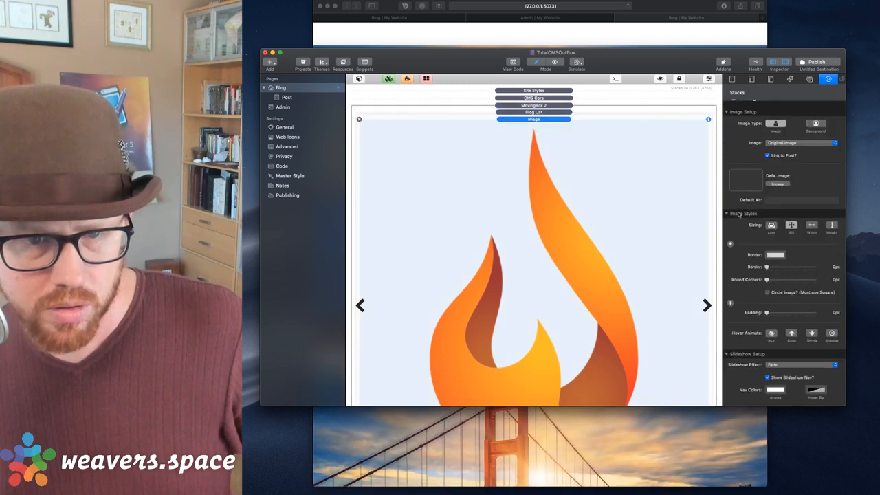
left_click(772, 225)
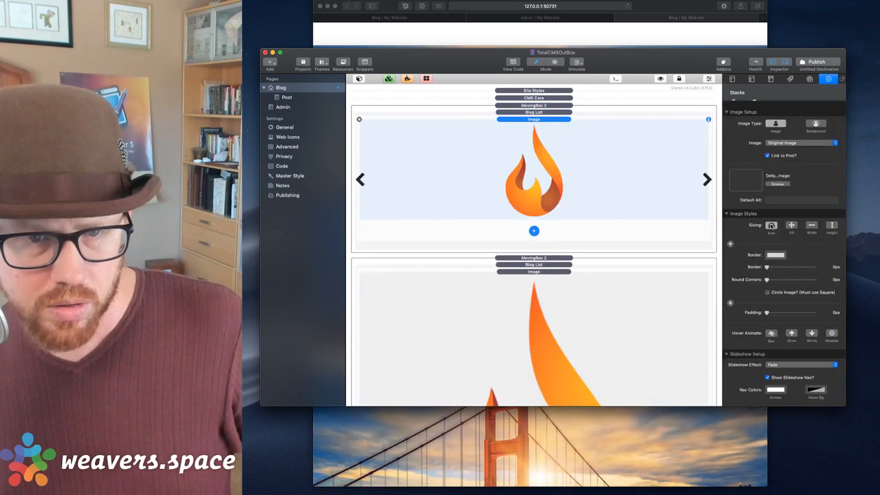
Select the MovingBox 2 stack and refresh the Blog page preview in Safari.
left_click(536, 112)
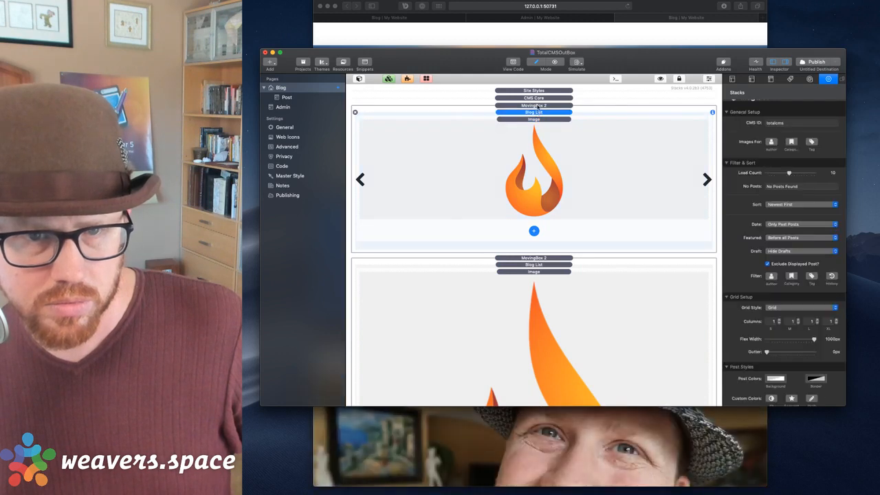
left_click(538, 106)
key("super+Tab")
key("super+r")
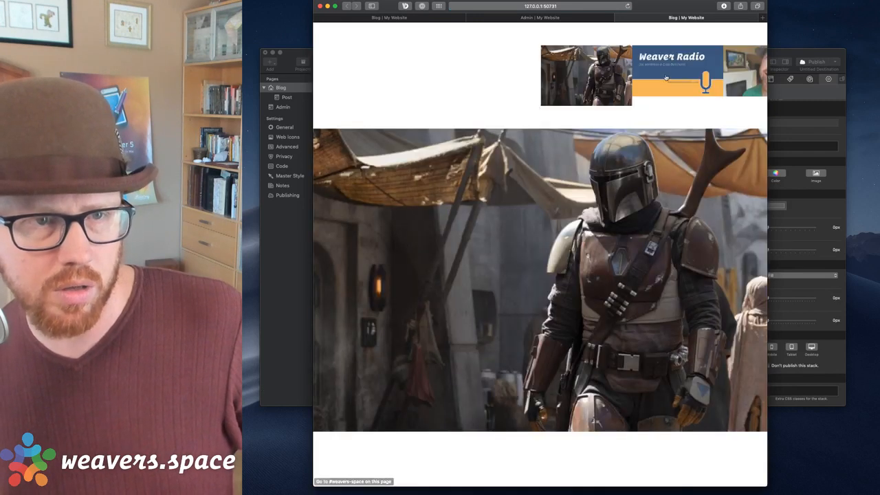
left_click_drag(666, 8, 660, 8)
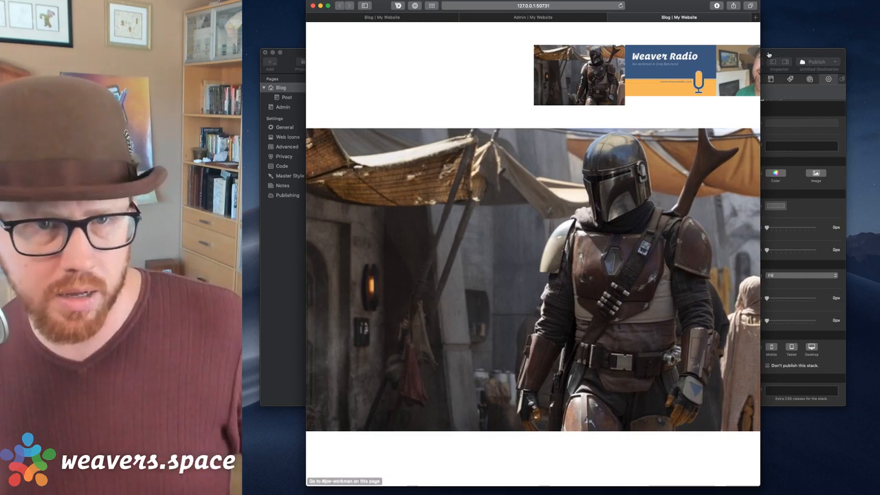
left_click(769, 55)
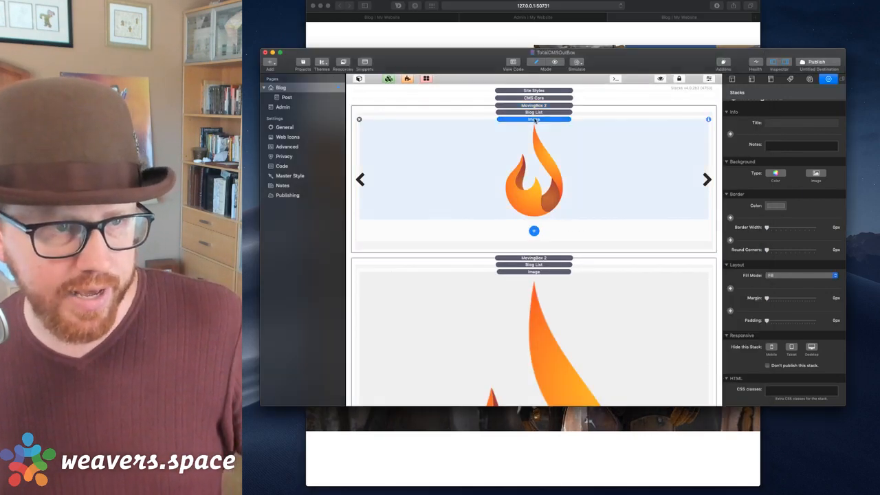
left_click(534, 112)
scroll(768, 237, "down", 5)
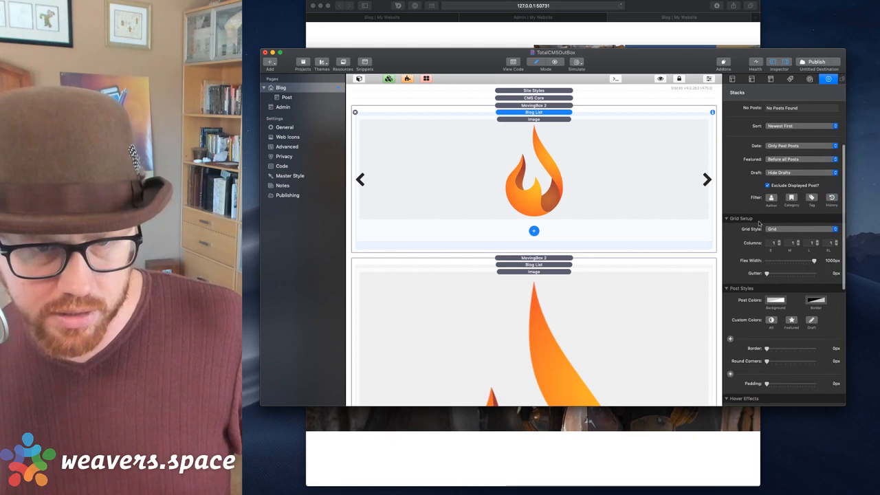
scroll(719, 152, "down", 1)
scroll(774, 238, "down", 10)
scroll(774, 240, "down", 15)
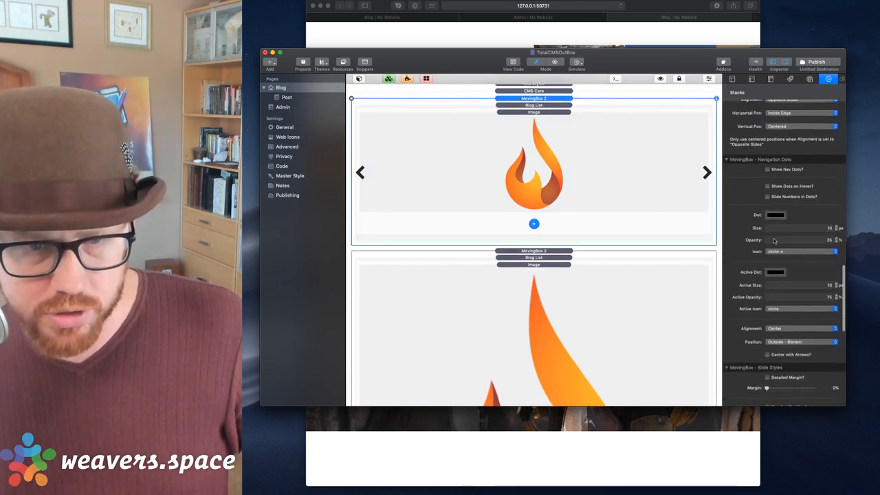
scroll(774, 240, "down", 5)
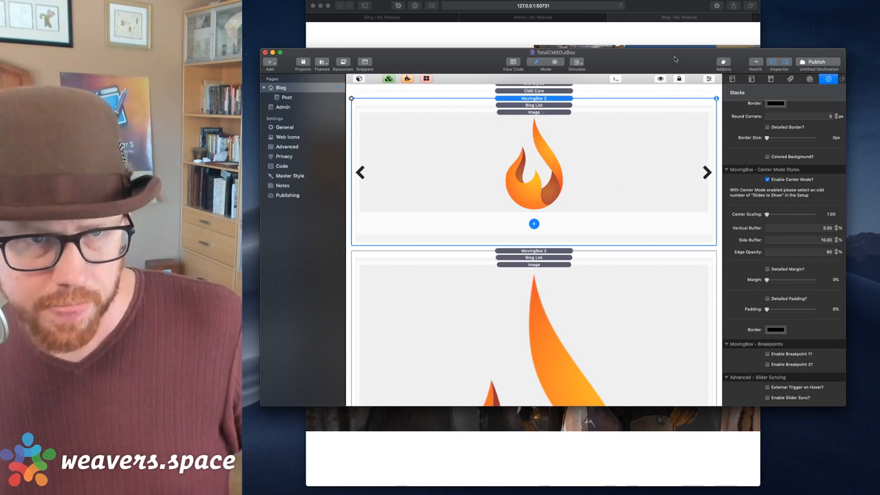
left_click(581, 189)
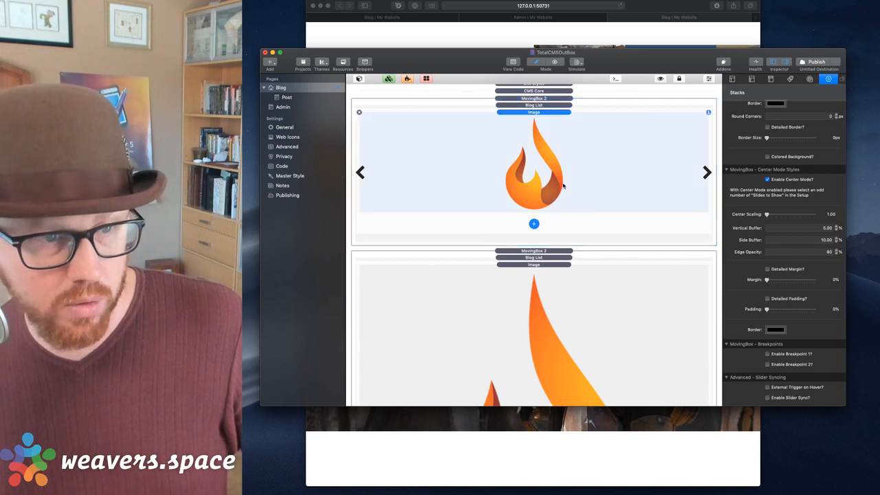
Add a Read More button below the carousel image, keeping square corners.
left_click(534, 224)
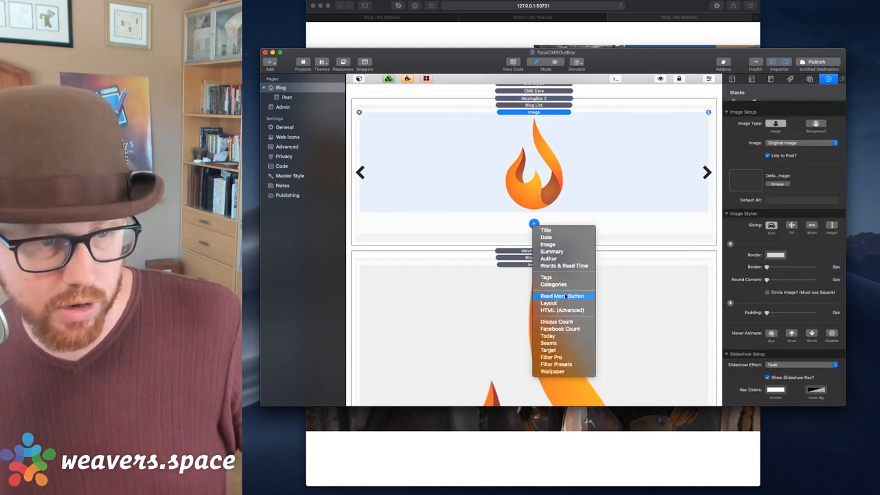
left_click(565, 295)
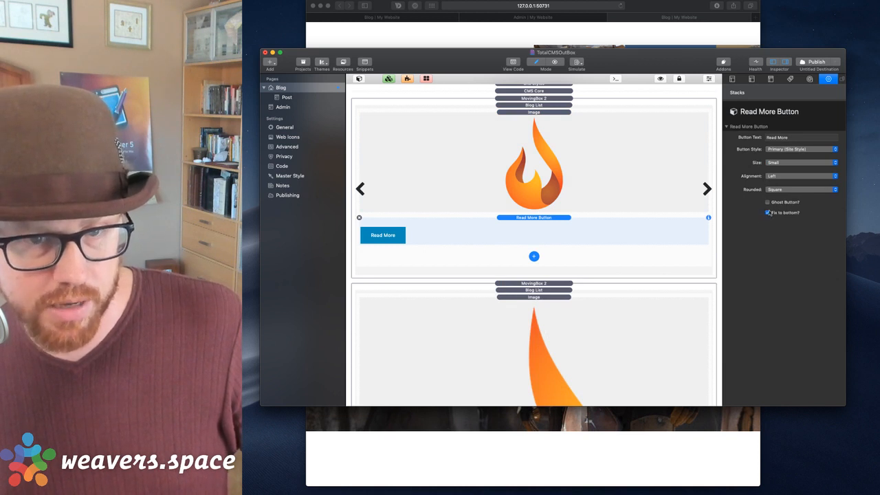
left_click(774, 190)
left_click(774, 190)
Make the Read More button Medium with primary style, and uncheck Fix to bottom.
left_click(774, 162)
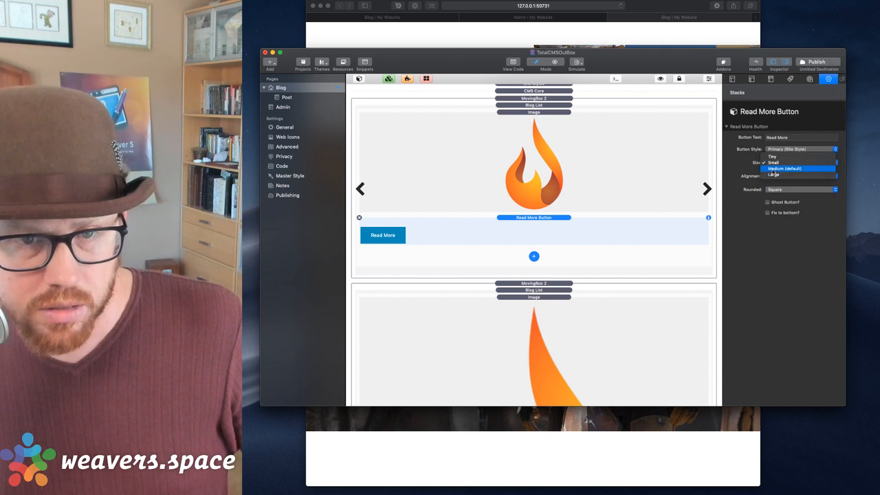
left_click(774, 169)
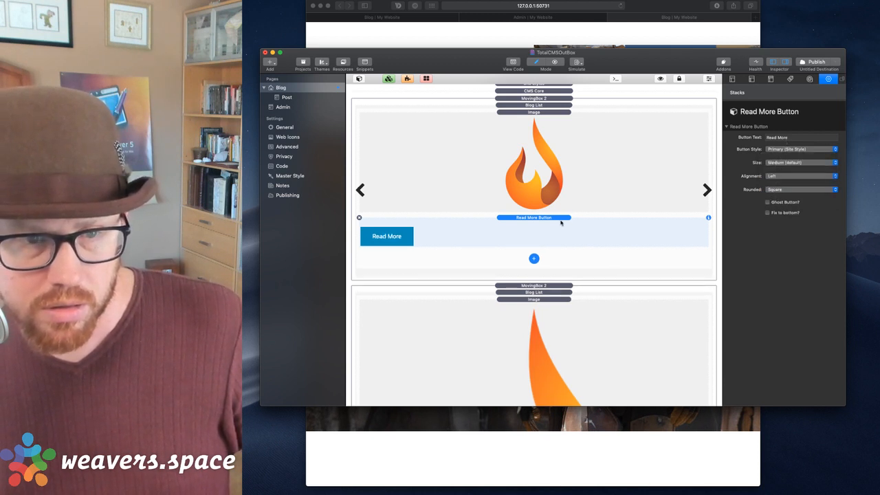
left_click(784, 149)
left_click(784, 149)
left_click(782, 189)
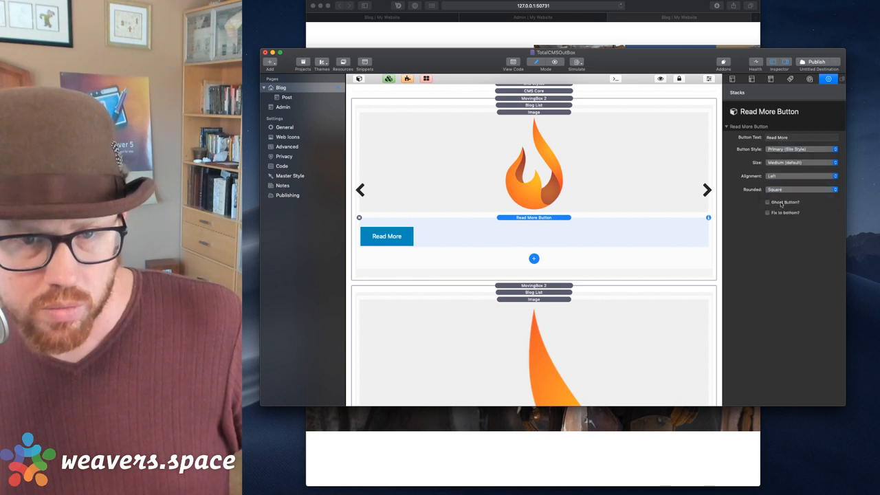
left_click(767, 213)
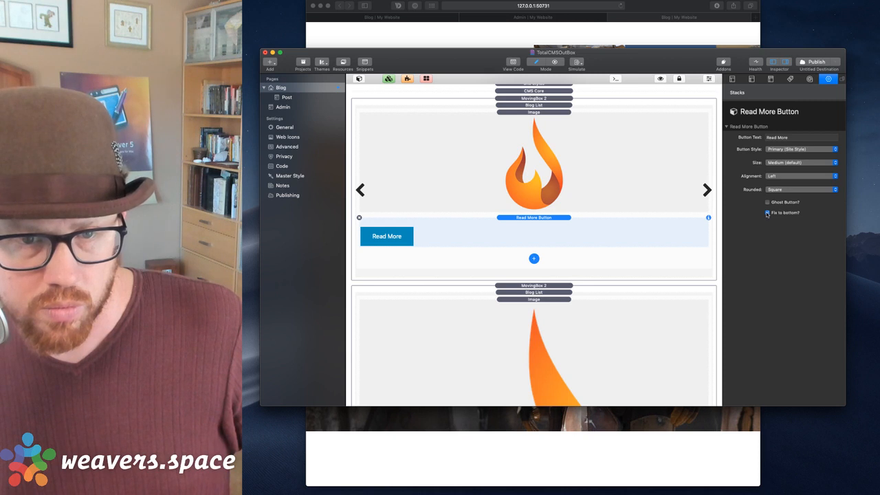
Set the button Alignment to Centered and reload the browser preview.
left_click(775, 176)
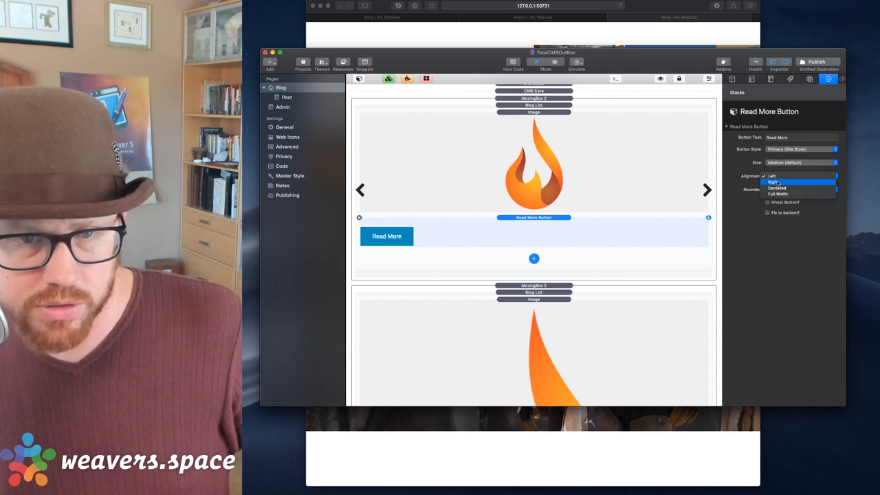
left_click(779, 188)
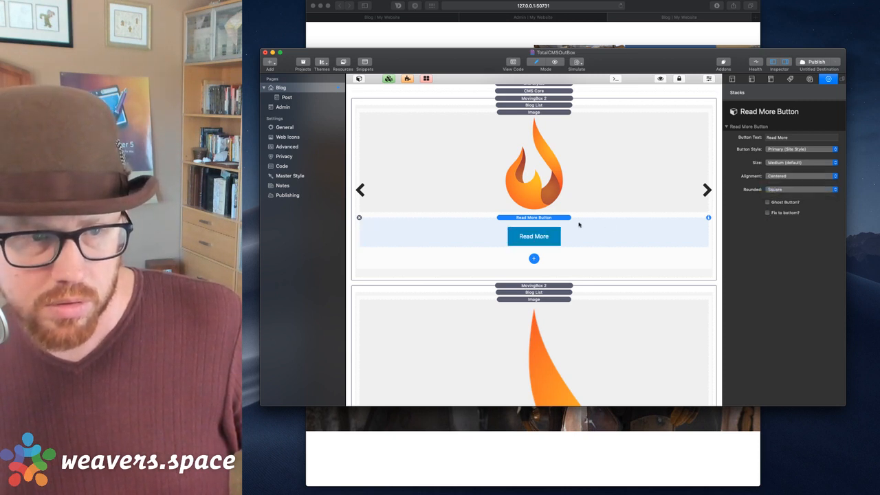
left_click(665, 10)
key("super+r")
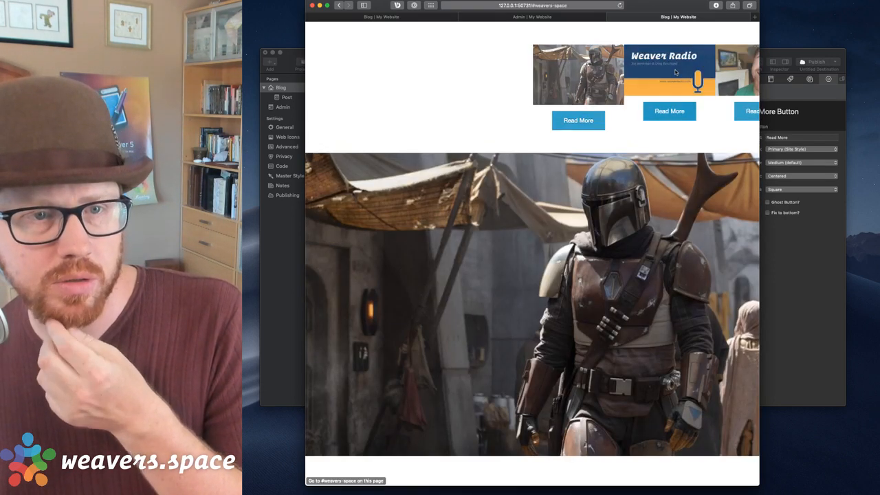
Step the Safari carousel to the third post and inspect its Read More link in Web Inspector.
left_click(736, 75)
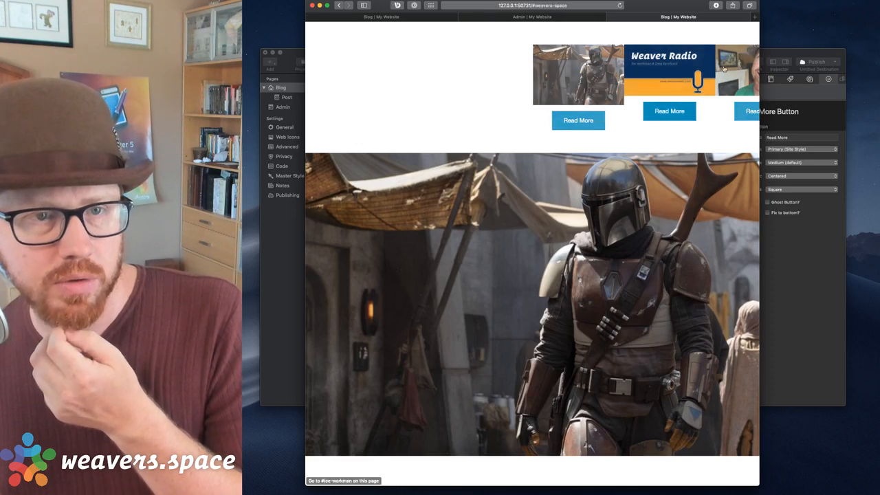
left_click(725, 65)
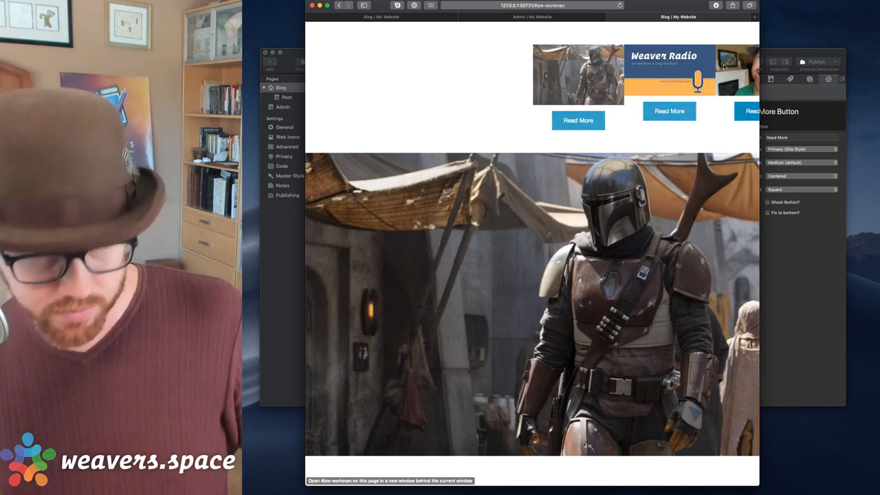
key("alt+super+i")
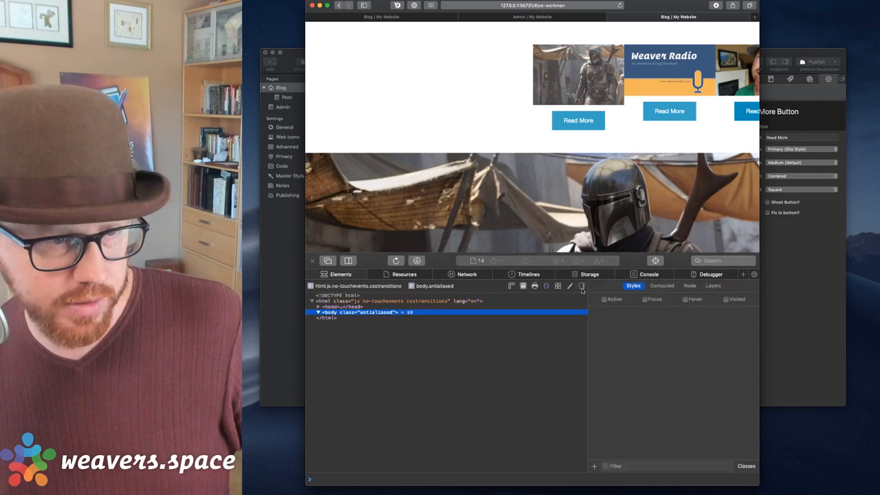
left_click(313, 262)
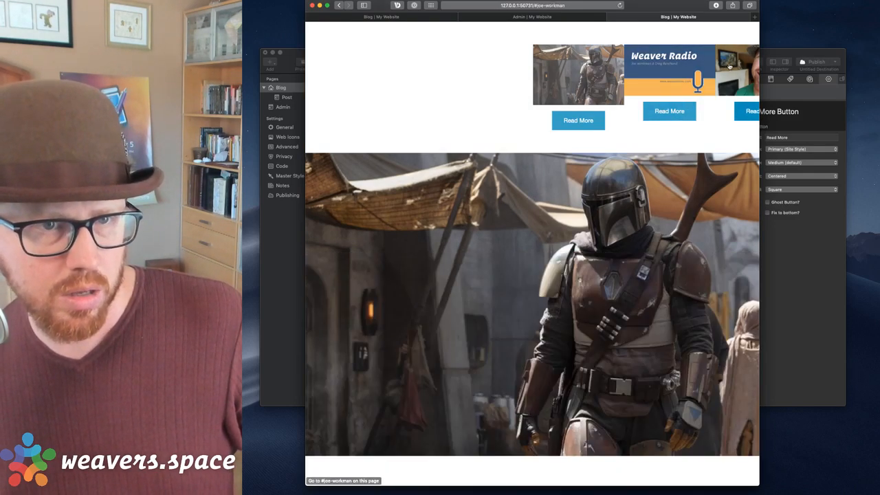
left_click(815, 237)
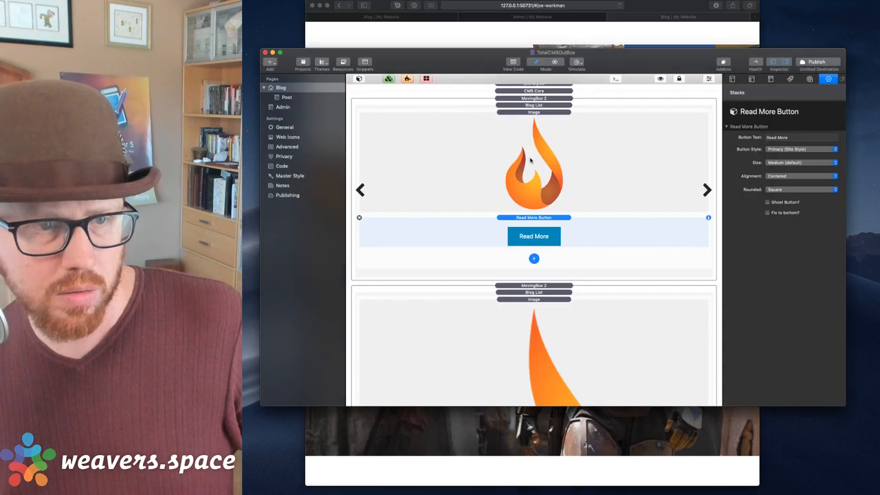
Review MovingBox 2's Navigation Arrows and Navigation Dots settings, then bring Safari forward.
left_click(561, 98)
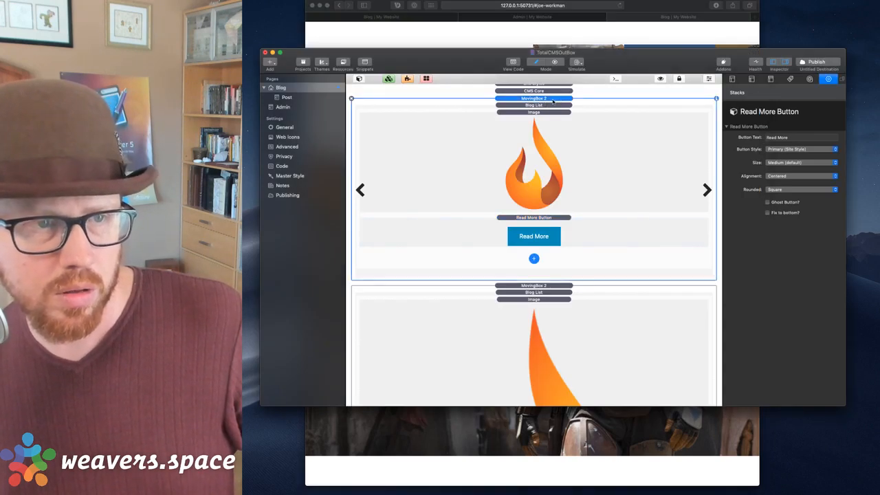
scroll(784, 242, "down", 10)
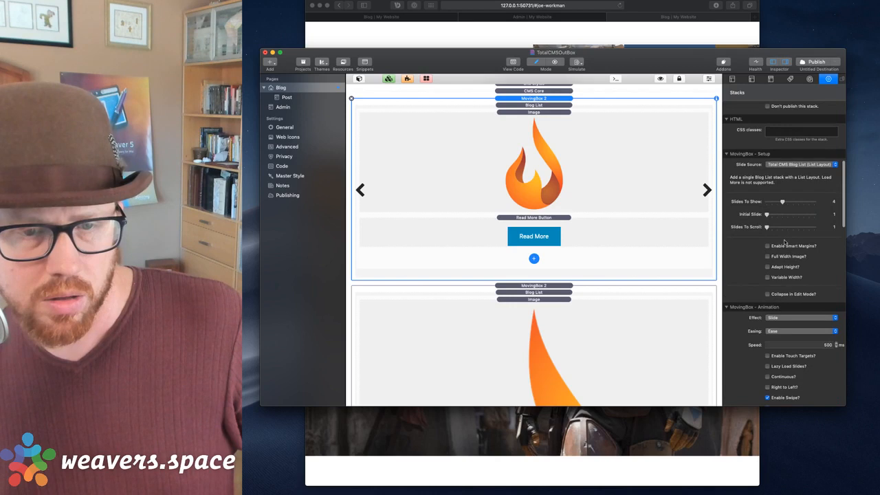
scroll(768, 241, "down", 5)
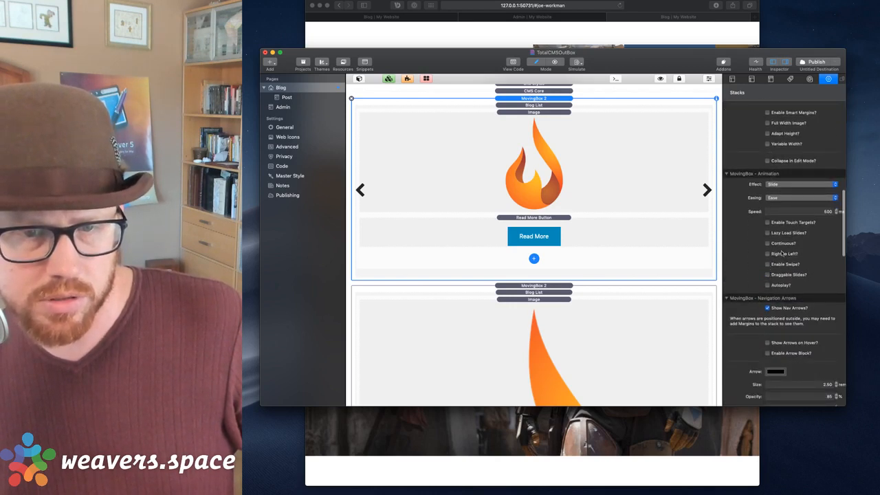
scroll(779, 213, "down", 5)
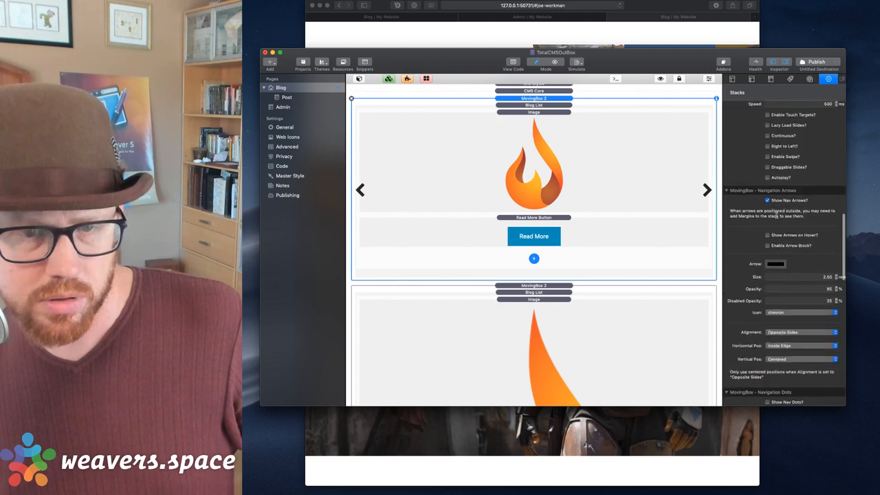
scroll(776, 202, "down", 7)
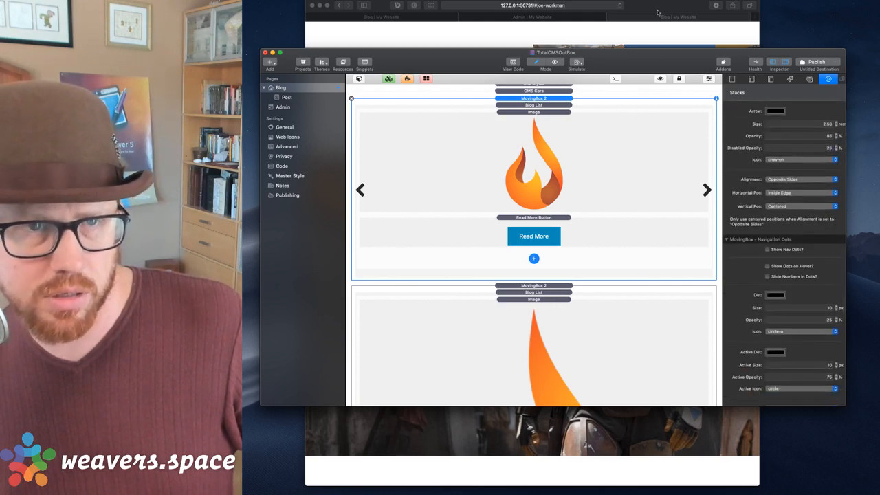
left_click(657, 14)
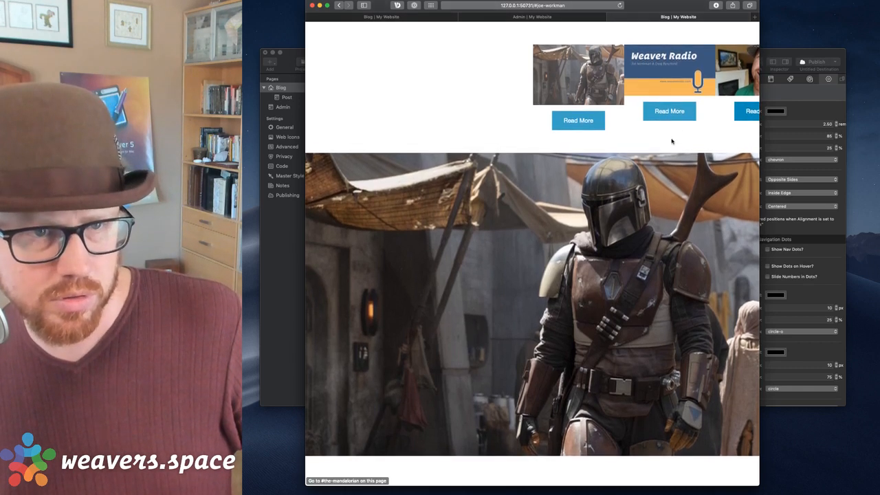
Reload the Blog preview with the #anchor removed from the URL.
key("super+r")
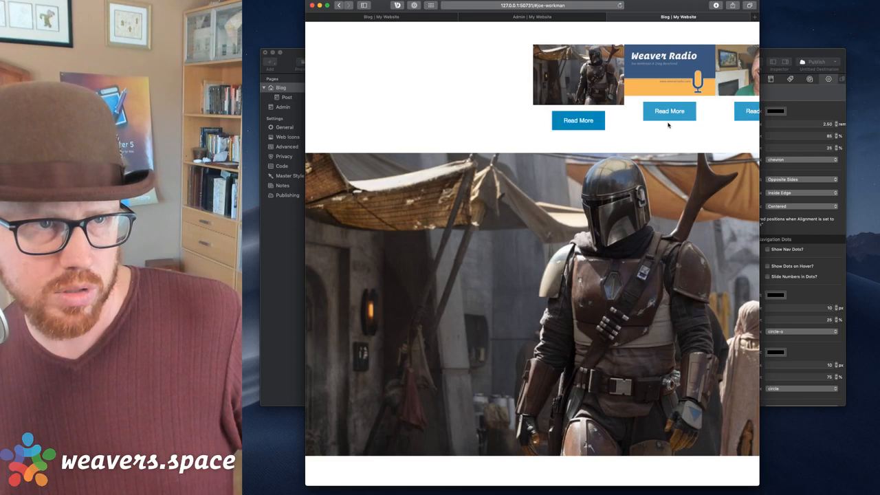
left_click(571, 7)
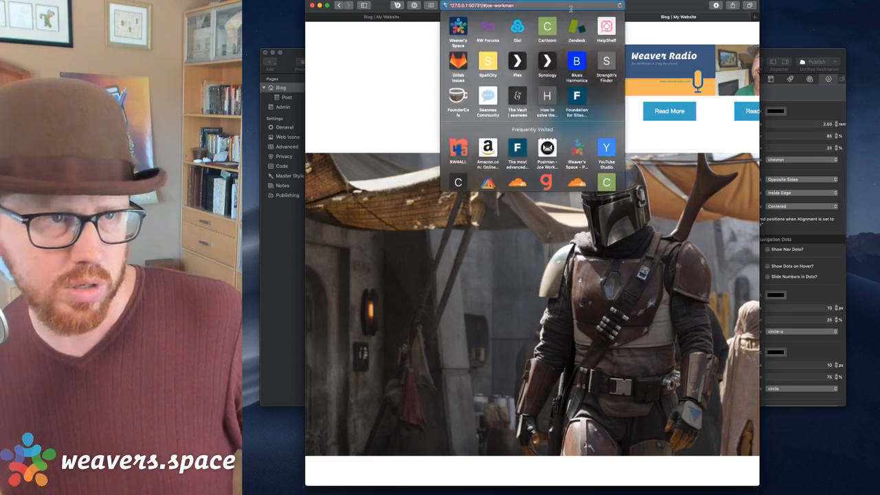
key("alt+BackSpace")
key("alt+BackSpace")
key("Return")
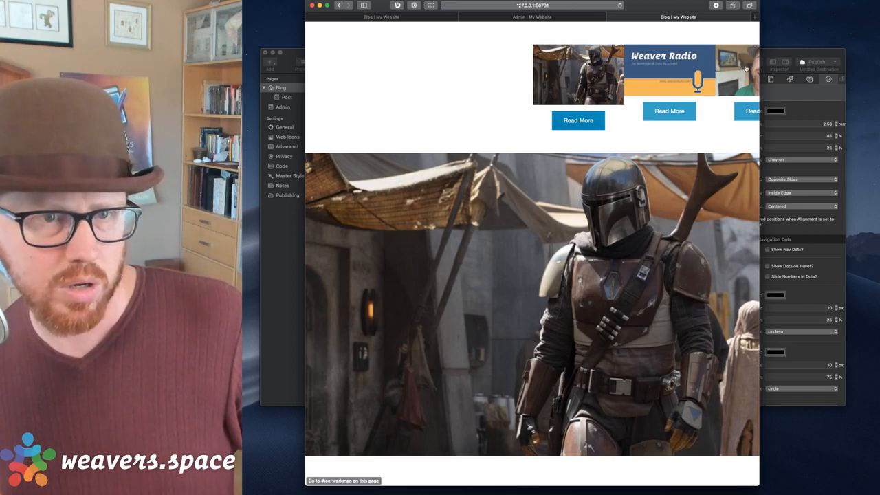
Test that the Read More buttons jump to their posts, including The Mandalorian.
left_click(579, 121)
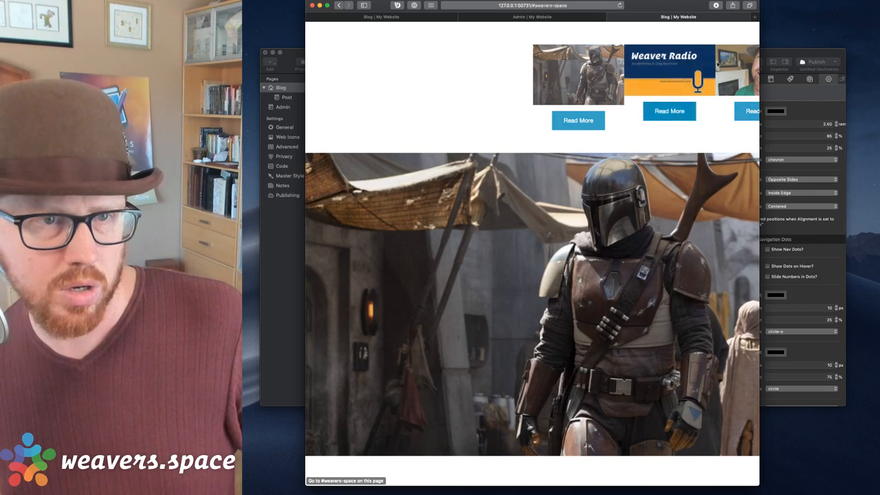
left_click(611, 63)
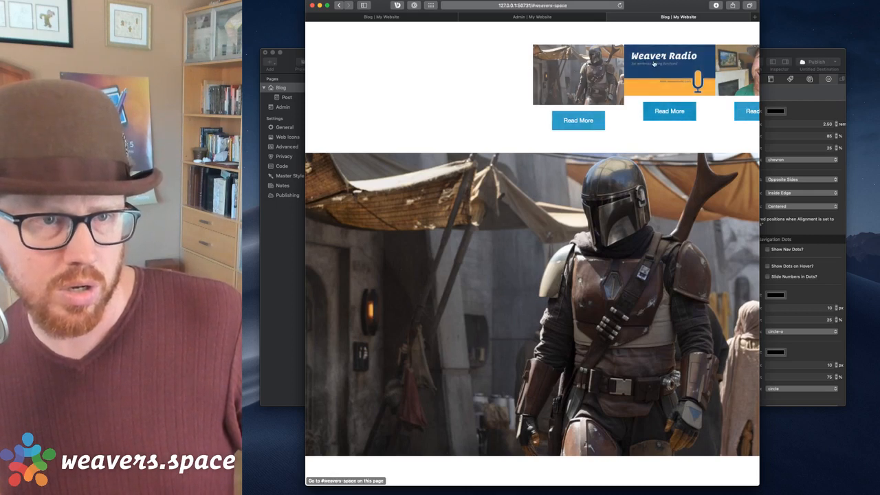
left_click(599, 64)
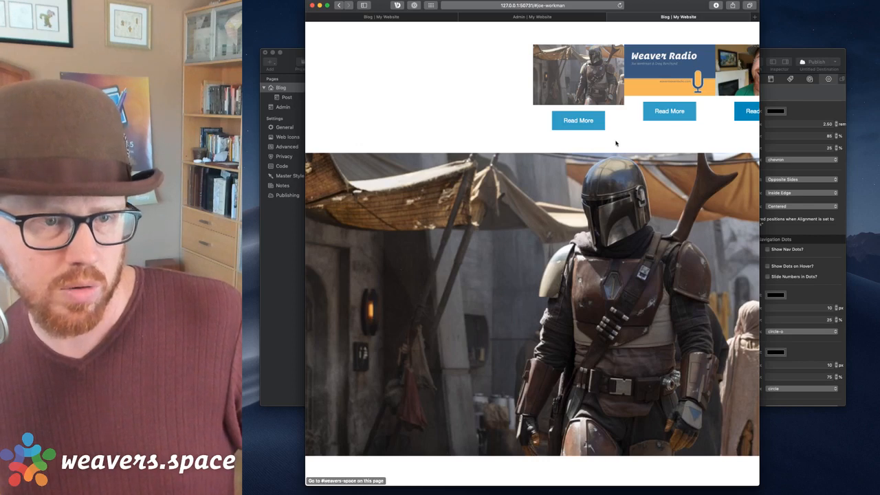
left_click(766, 54)
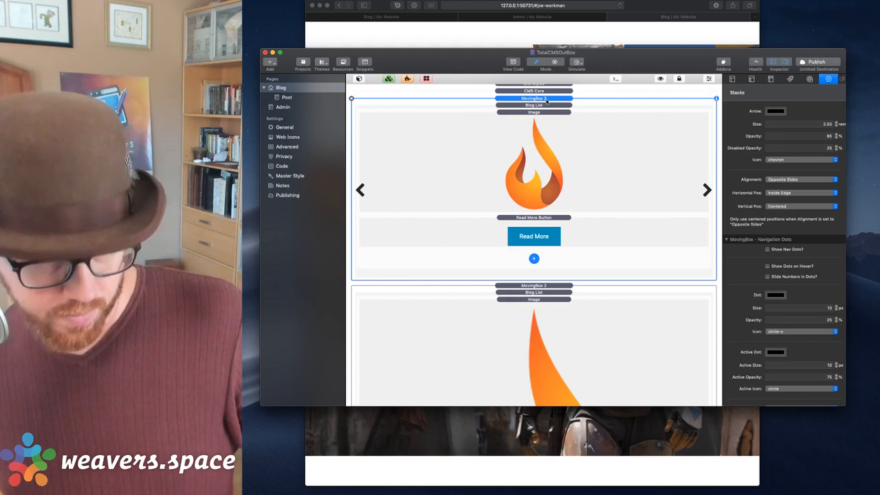
Move the upper MovingBox 2 carousel below the large image stack.
left_click(533, 286)
scroll(486, 250, "down", 1)
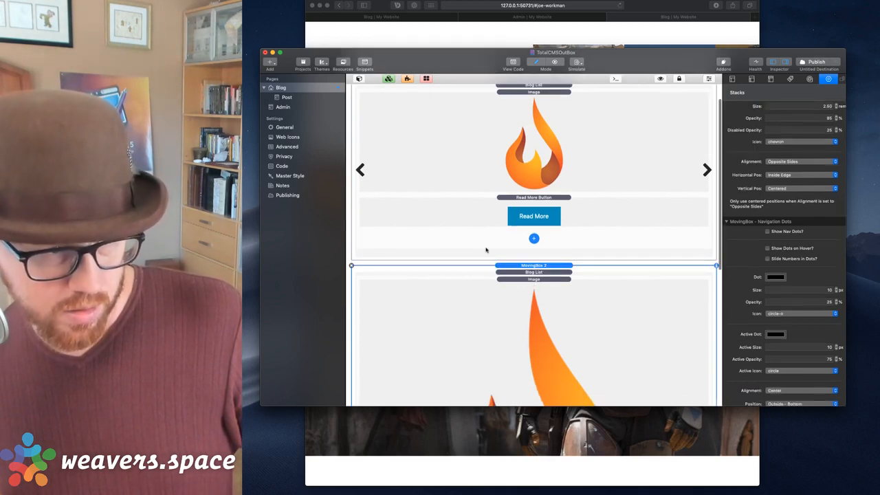
left_click(477, 257)
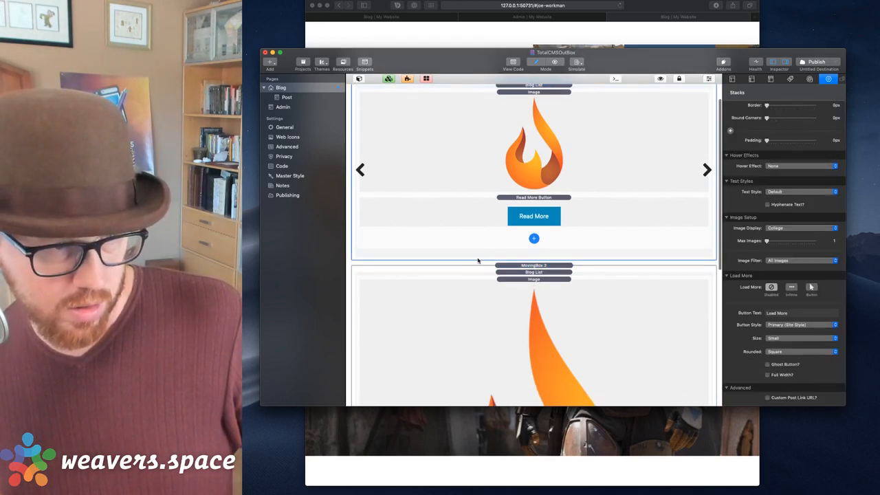
left_click_drag(478, 260, 492, 409)
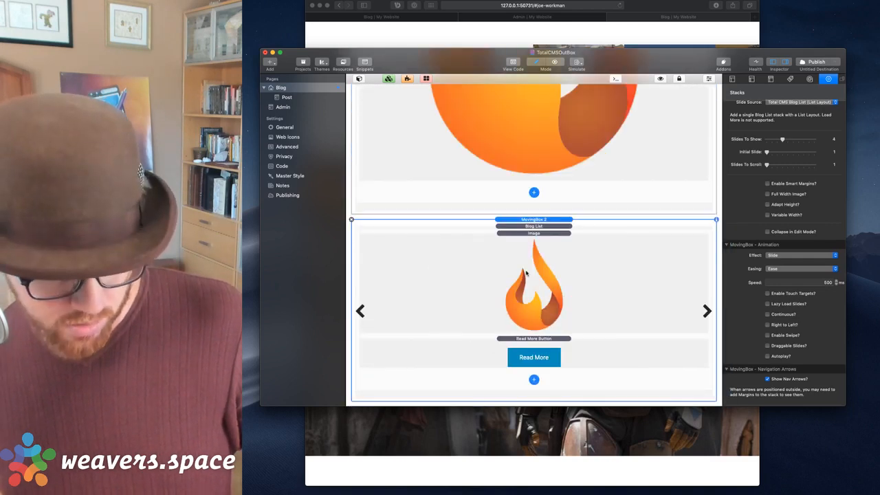
Preview the Blog page in Safari and test the Weaver Radio card's link.
key("shift+super+r")
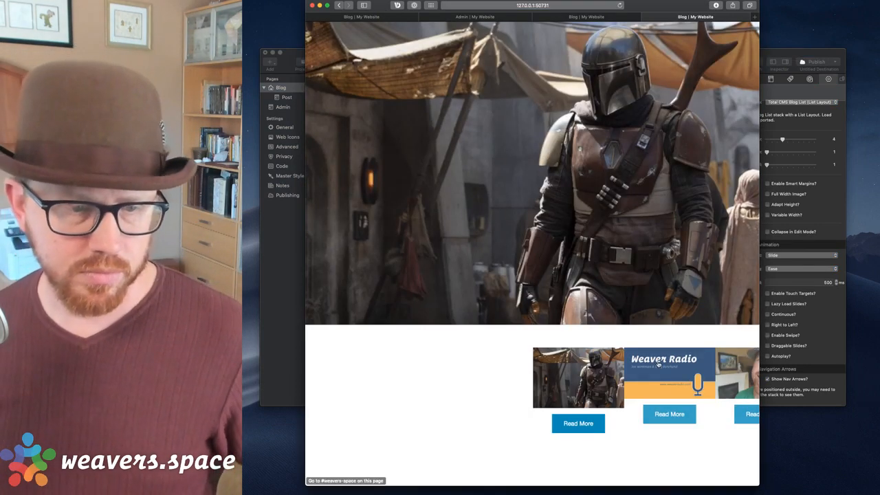
left_click(658, 365)
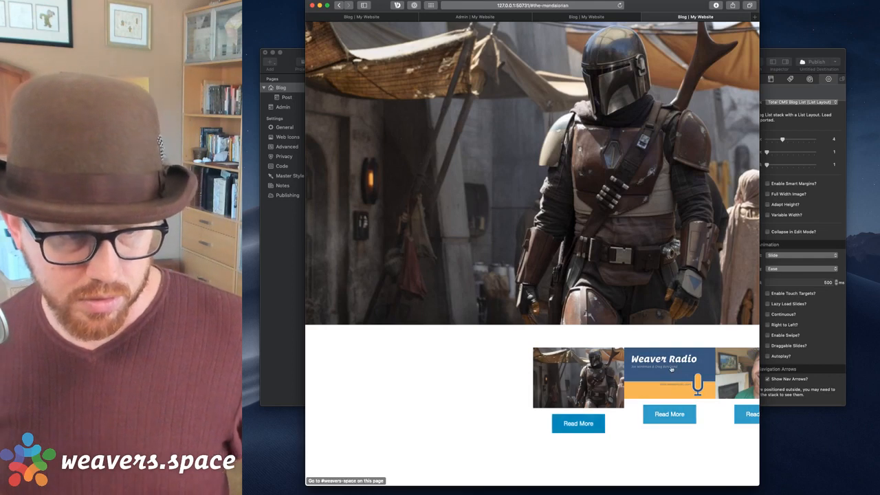
left_click(788, 230)
scroll(787, 229, "down", 6)
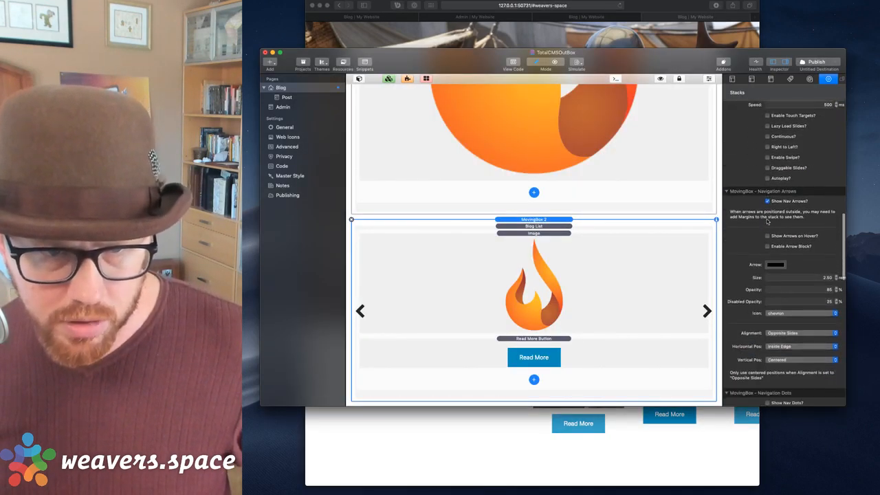
Scroll the Stacks inspector through MovingBox Setup down to the Center Mode settings.
scroll(769, 221, "down", 2)
scroll(777, 199, "up", 10)
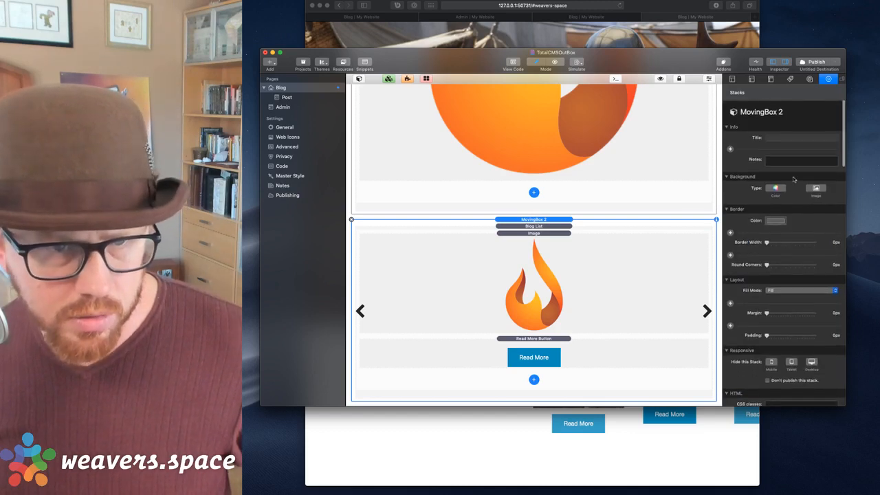
scroll(763, 220, "down", 5)
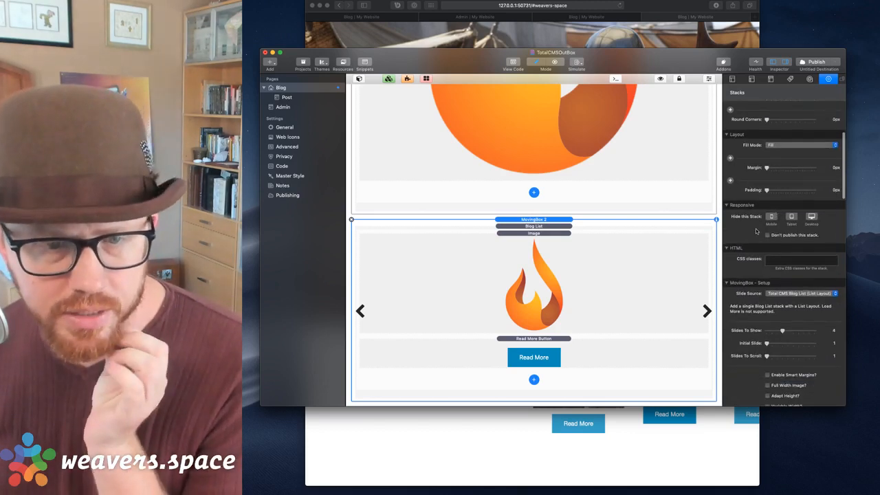
scroll(756, 231, "down", 4)
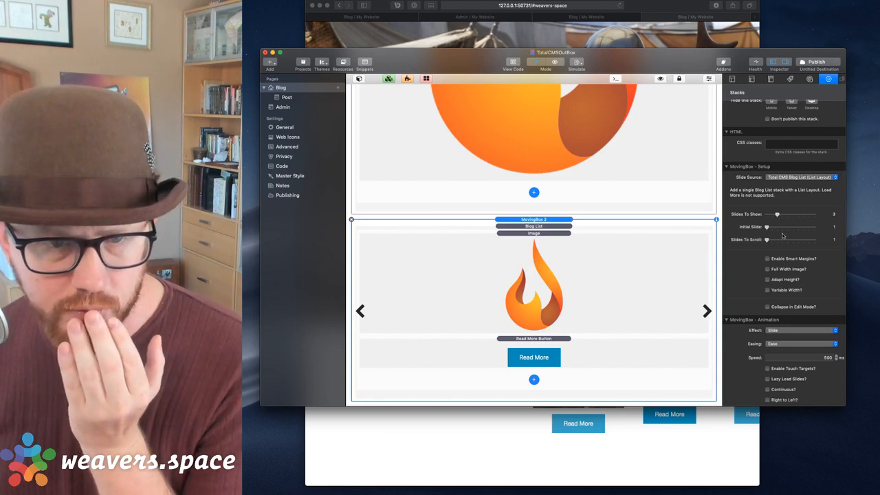
scroll(777, 220, "down", 2)
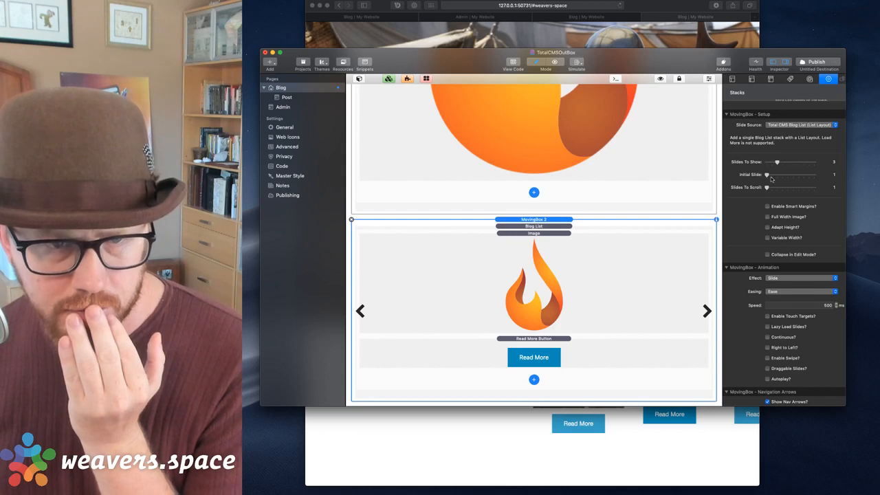
scroll(769, 198, "down", 3)
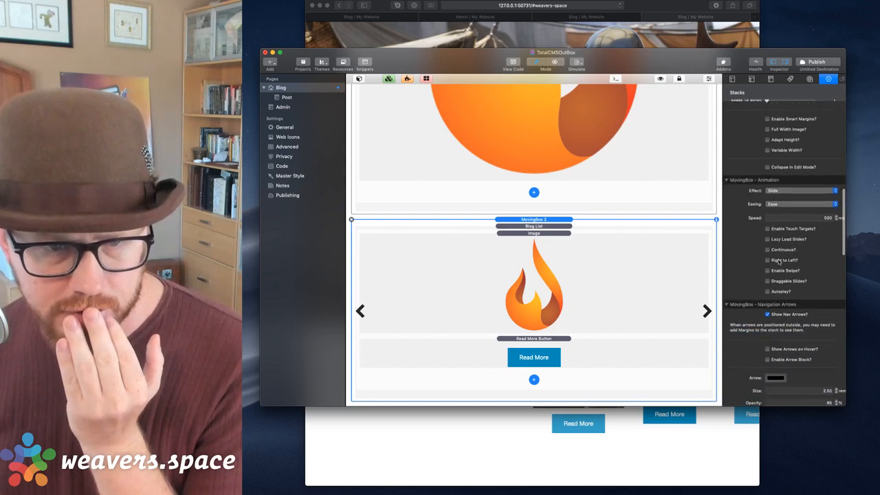
scroll(779, 262, "down", 2)
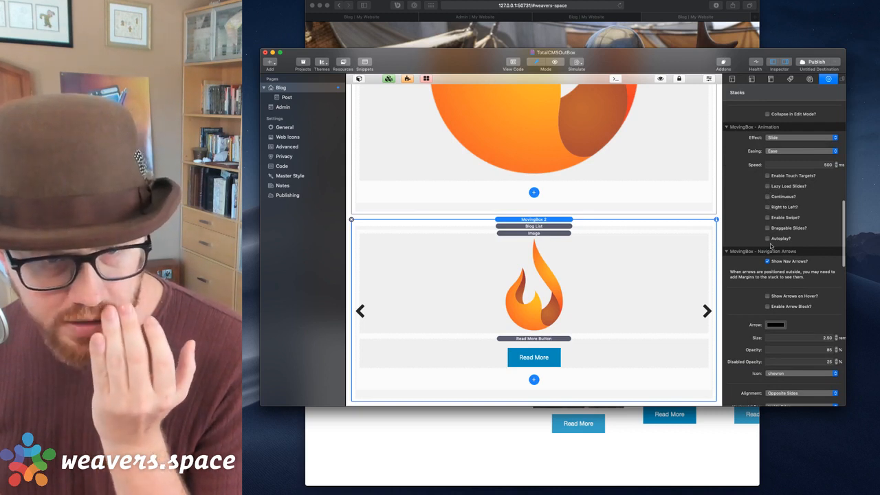
scroll(771, 246, "down", 3)
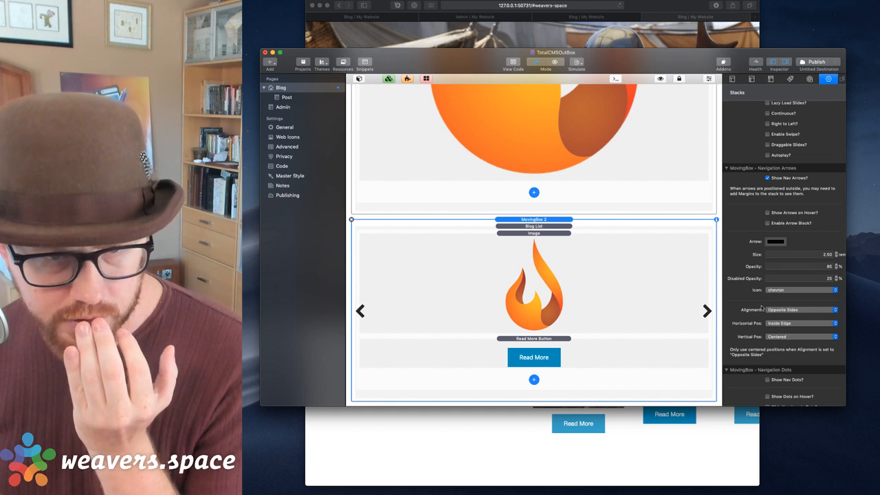
scroll(762, 296, "down", 8)
scroll(763, 275, "down", 5)
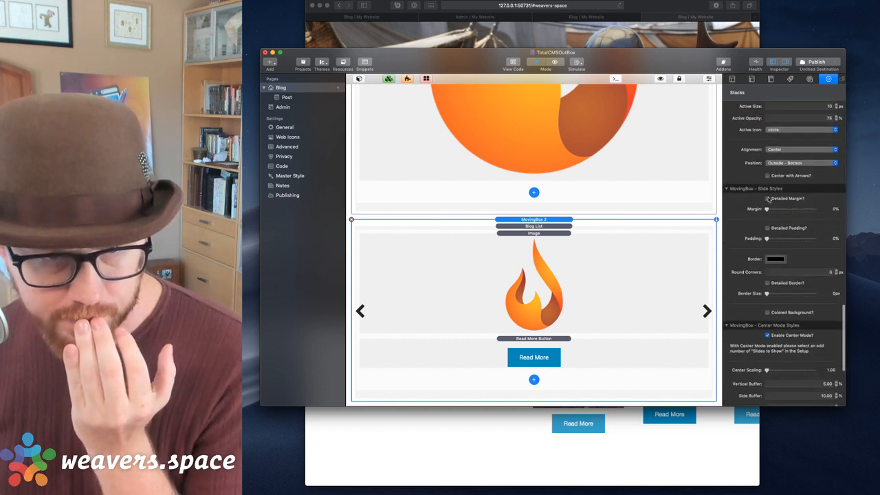
Leave Detailed Margin off and set the slide Margin slider to 5%.
left_click(768, 198)
left_click(768, 198)
mouse_move(768, 210)
left_mouse_down()
mouse_move(789, 210)
mouse_move(779, 209)
left_mouse_up()
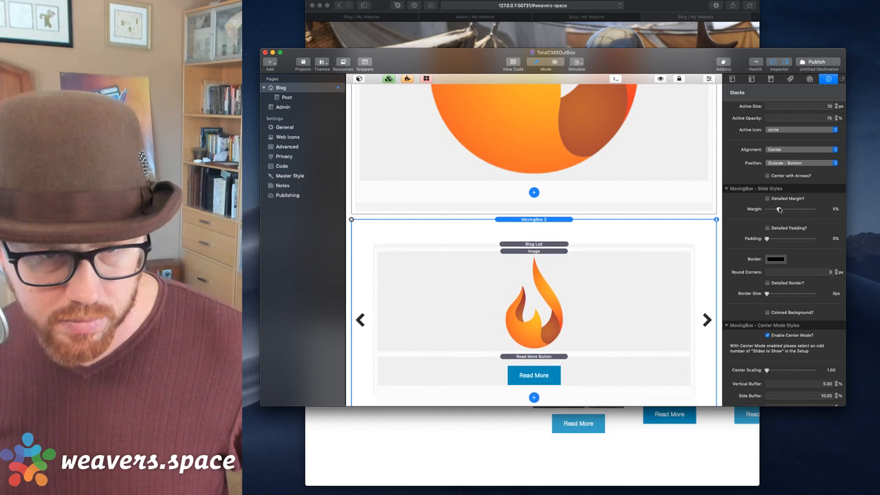
scroll(775, 267, "down", 5)
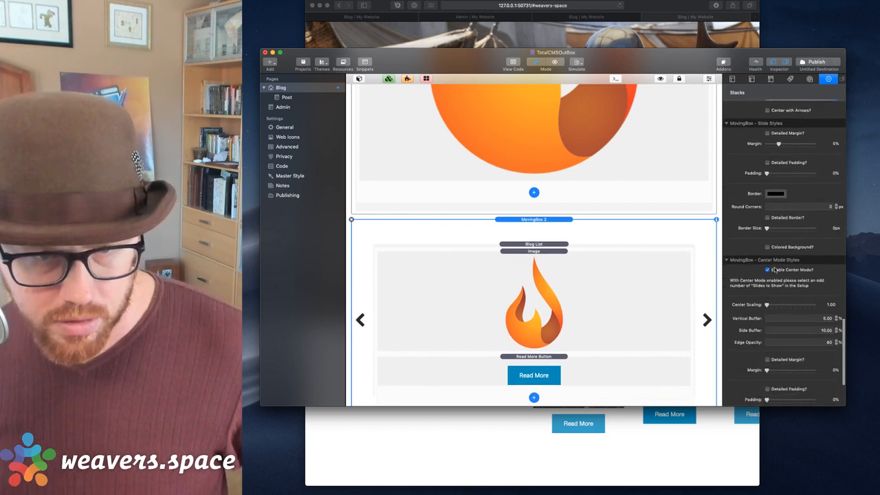
scroll(768, 229, "down", 6)
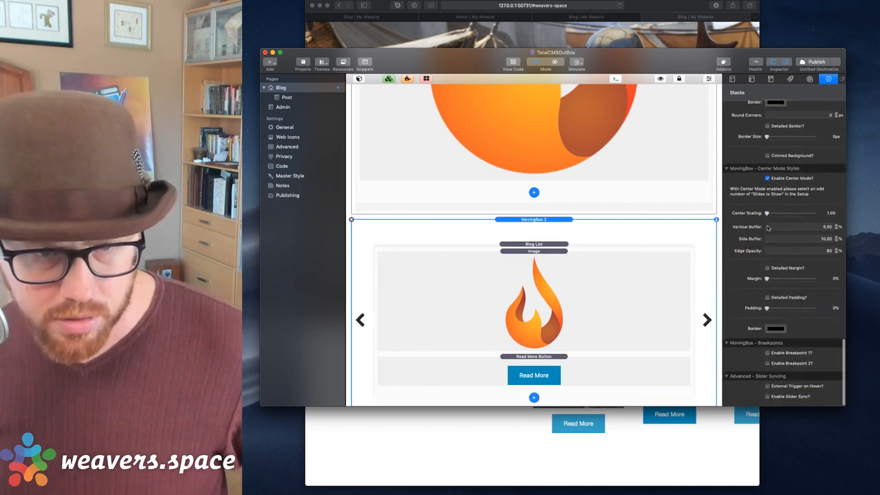
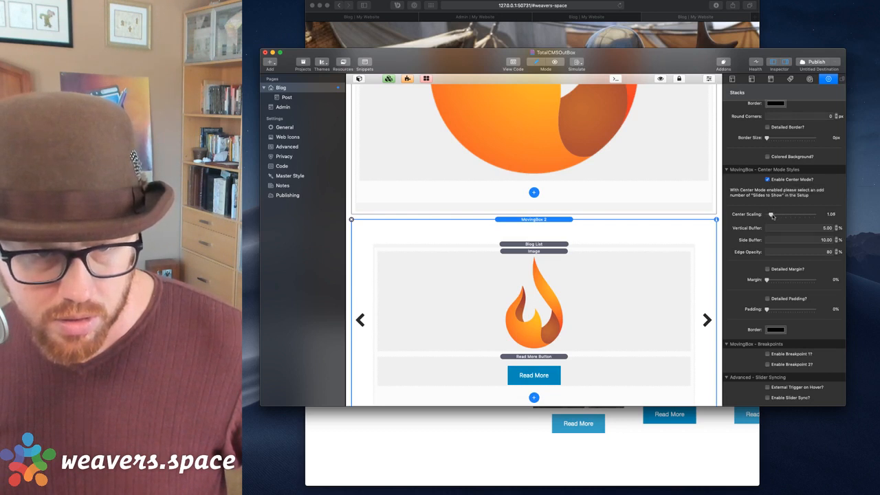
Preview the blog page in Safari.
left_click(688, 474)
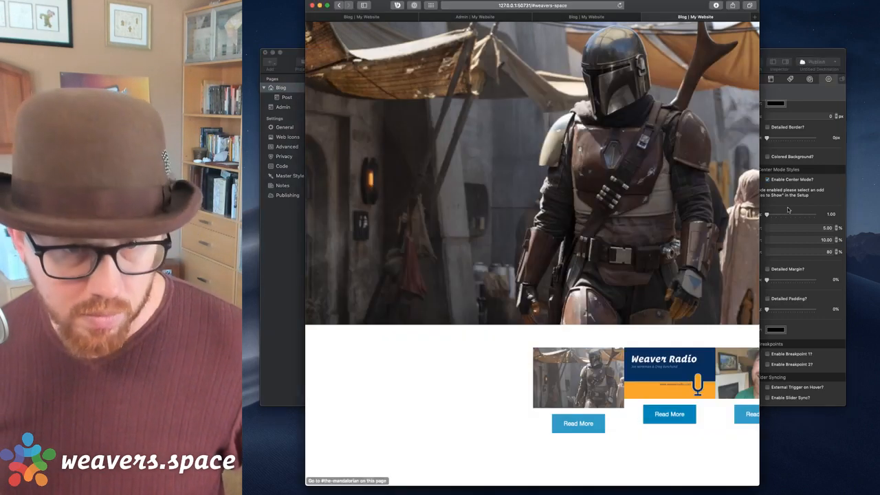
left_click(825, 196)
key("super+shift+r")
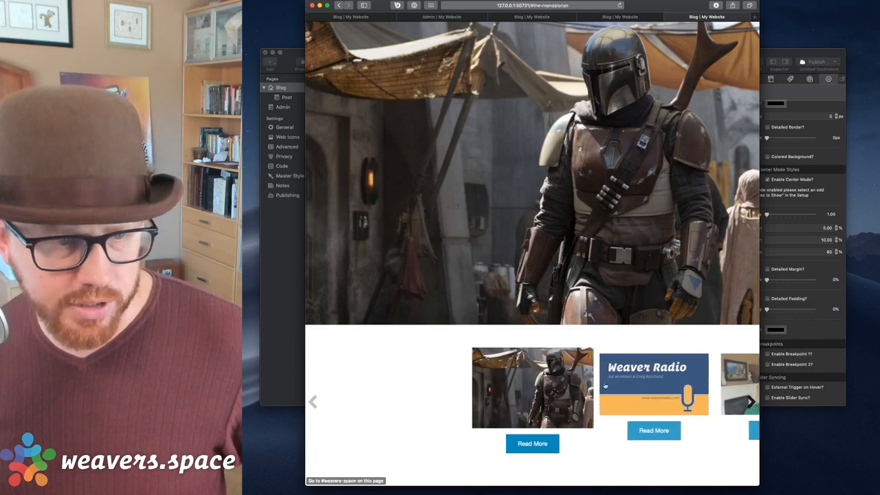
Step the carousel between the Mandalorian and San Francisco posts to test the hero slider.
left_click(672, 381)
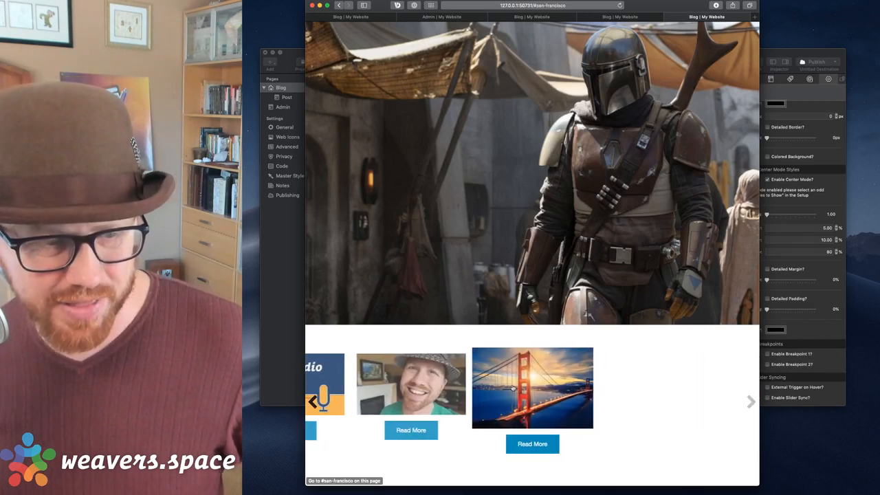
left_click(434, 390)
left_click(416, 389)
left_click(415, 388)
left_click(678, 381)
left_click(683, 379)
left_click(683, 379)
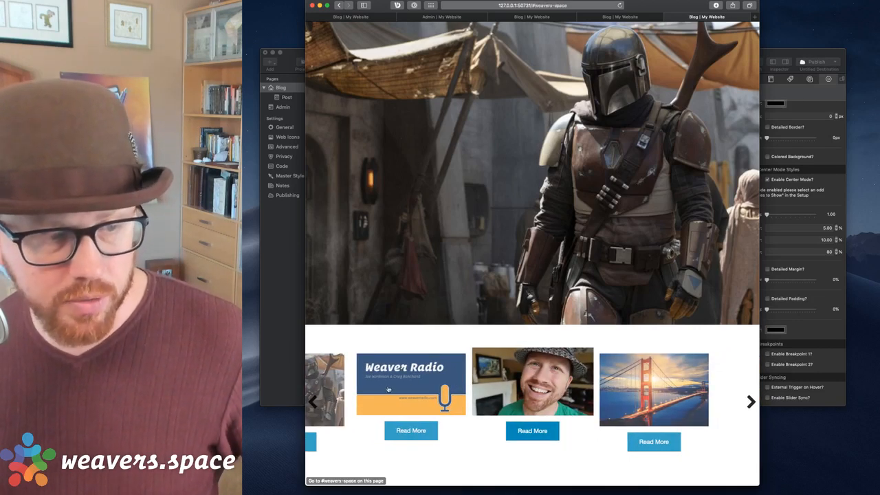
left_click(343, 387)
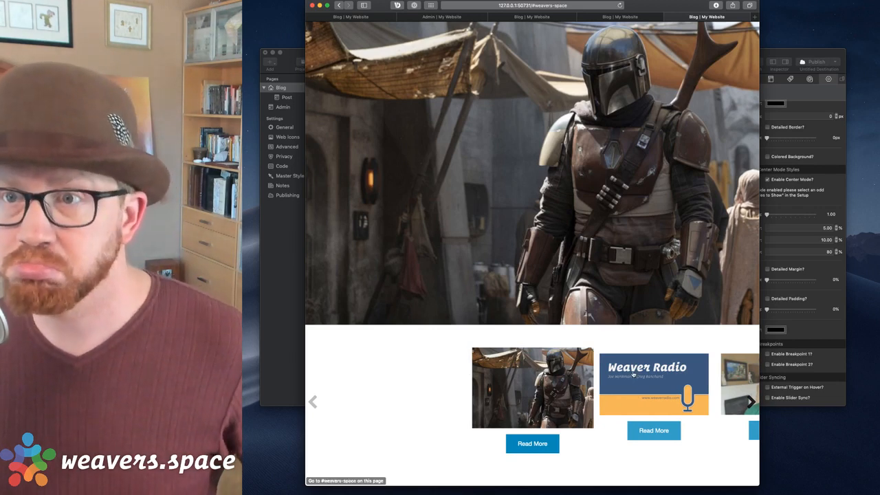
Return to RapidWeaver and select the large flame image in the slider.
left_click(771, 56)
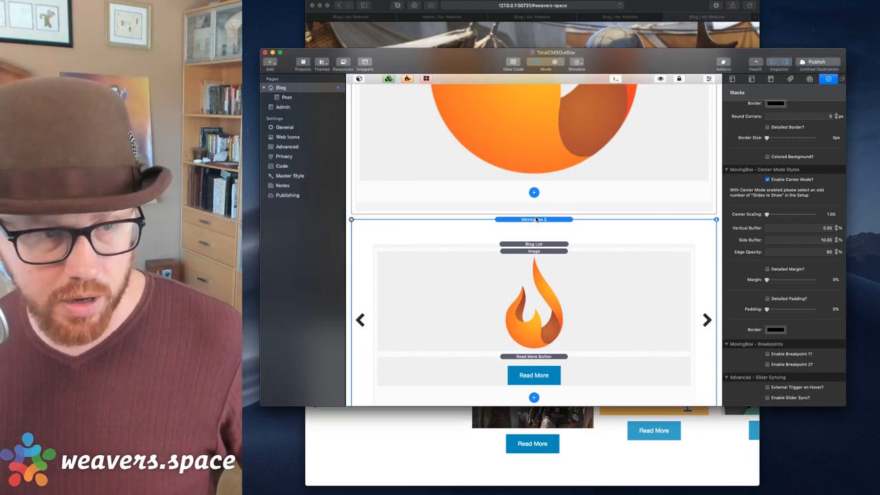
left_click(650, 23)
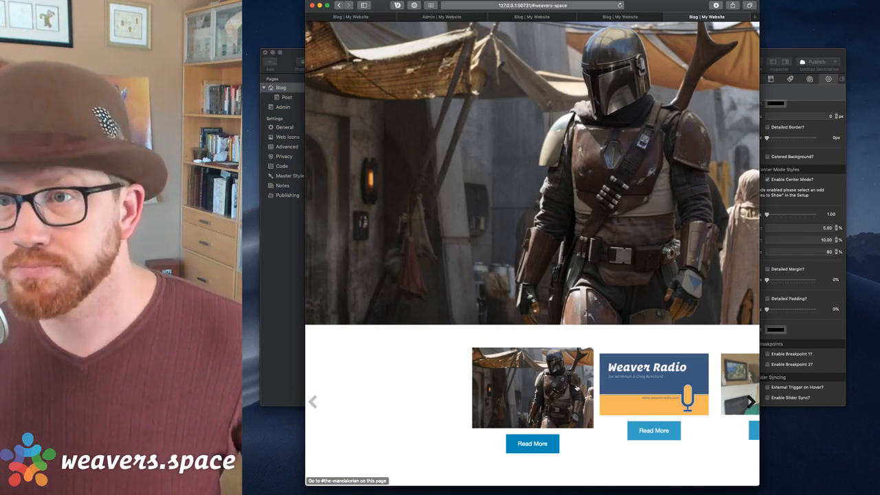
left_click(770, 50)
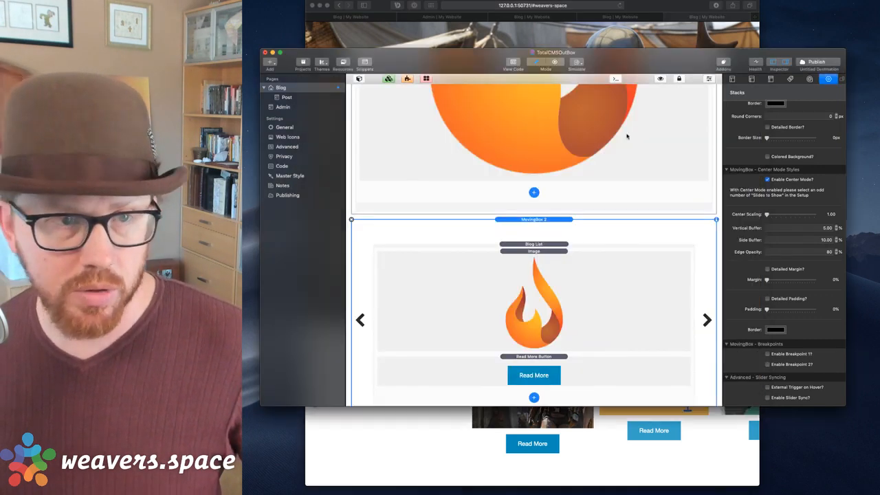
left_click(627, 136)
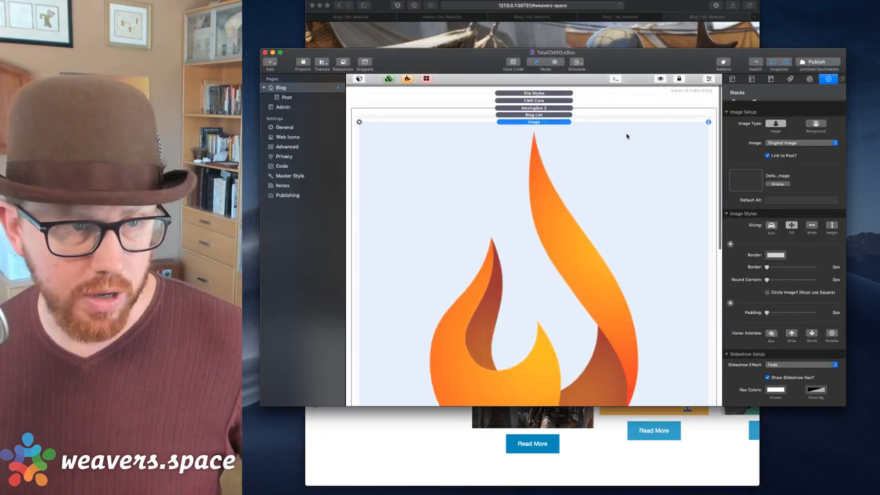
Give the large MovingBox 2 slider Unique ID 'back' and Sync ID 'front'.
left_click(548, 106)
scroll(826, 263, "down", 20)
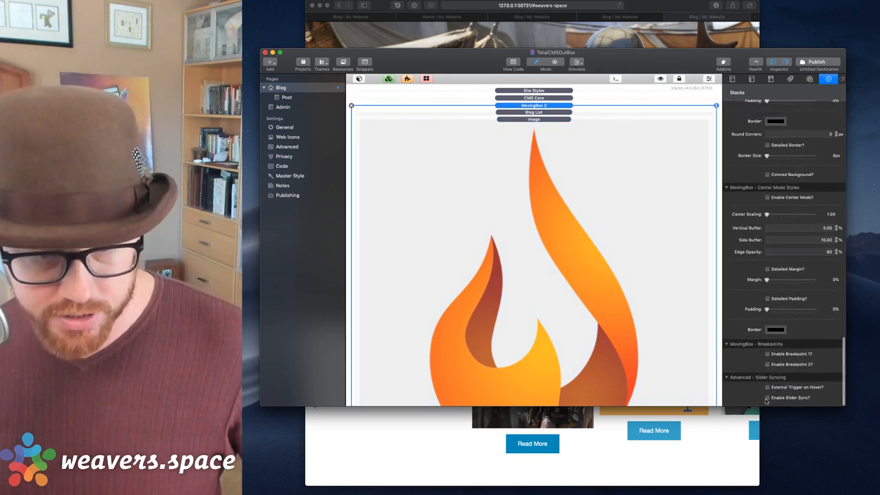
scroll(768, 339, "down", 5)
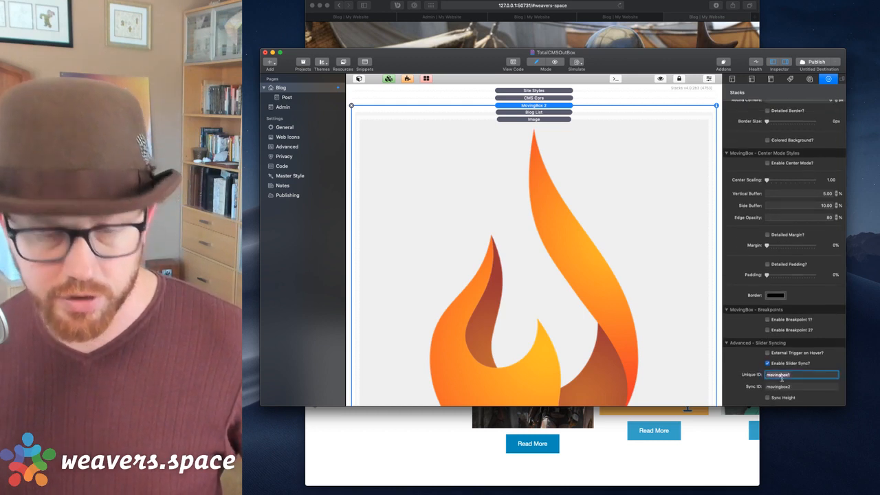
type("bac")
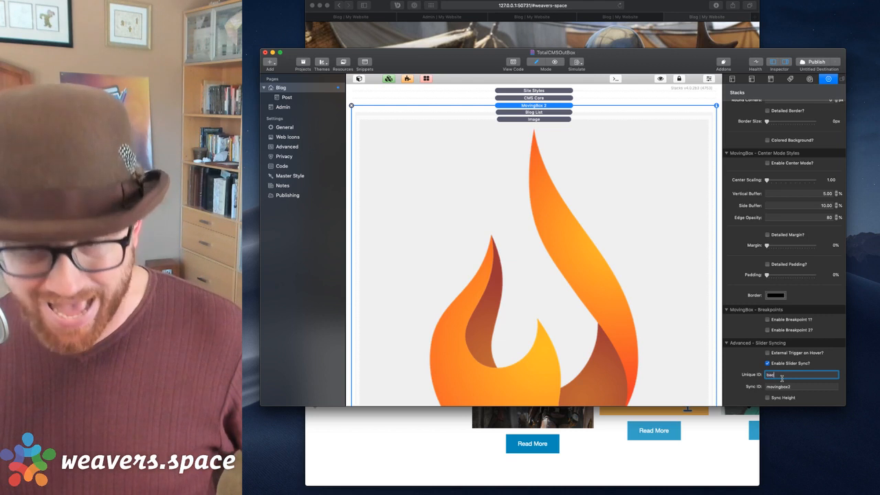
type("k")
key("Tab")
type("h")
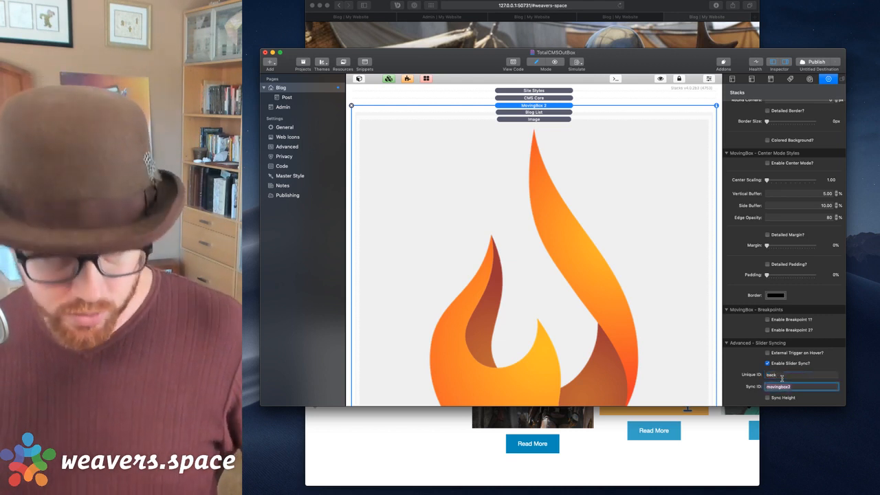
type("ront")
key("Return")
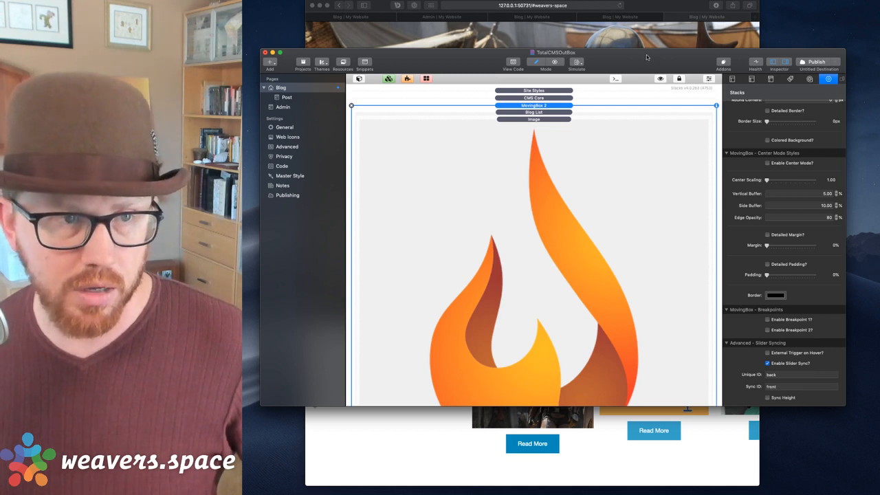
scroll(609, 238, "down", 5)
Give the thumbnail MovingBox 2 slider Unique ID 'front' and Sync ID 'back', then preview.
left_click(542, 203)
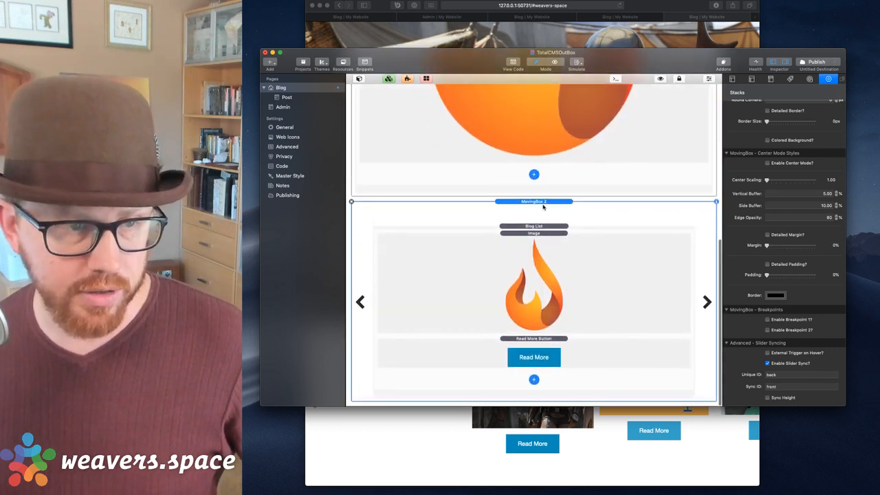
scroll(784, 344, "down", 3)
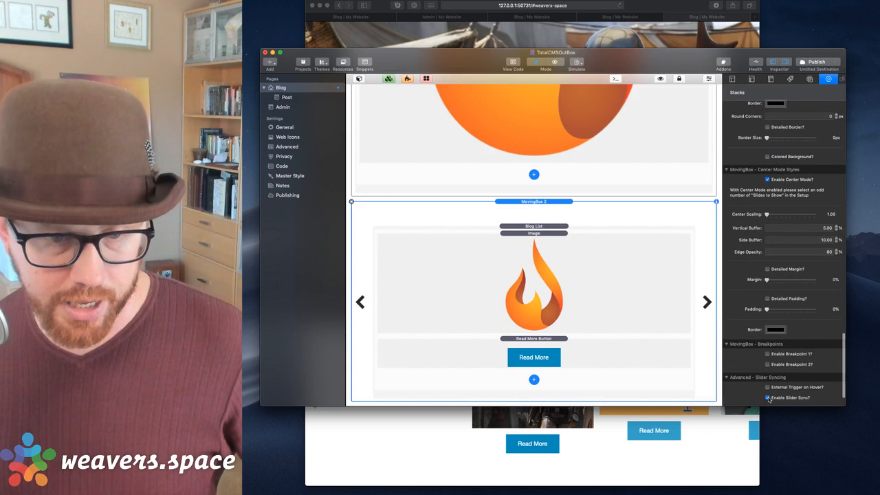
scroll(774, 385, "down", 2)
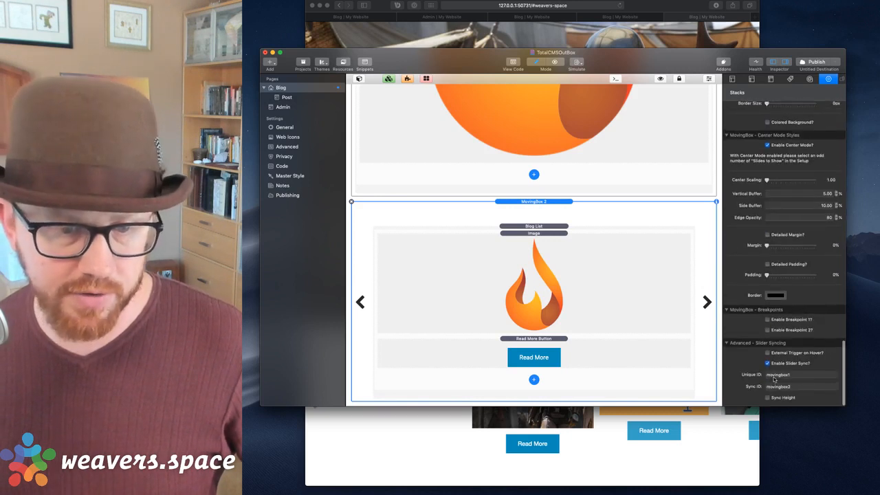
type("front")
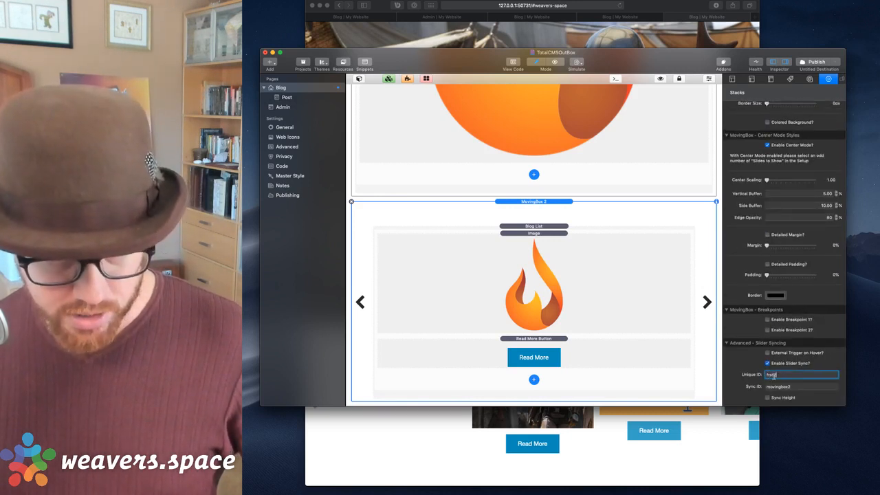
key("Tab")
type("back")
key("Tab")
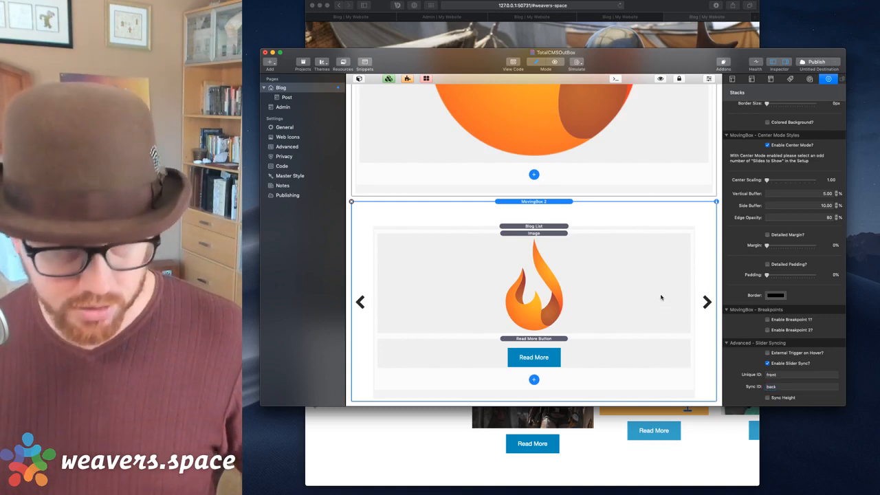
key("super+shift+r")
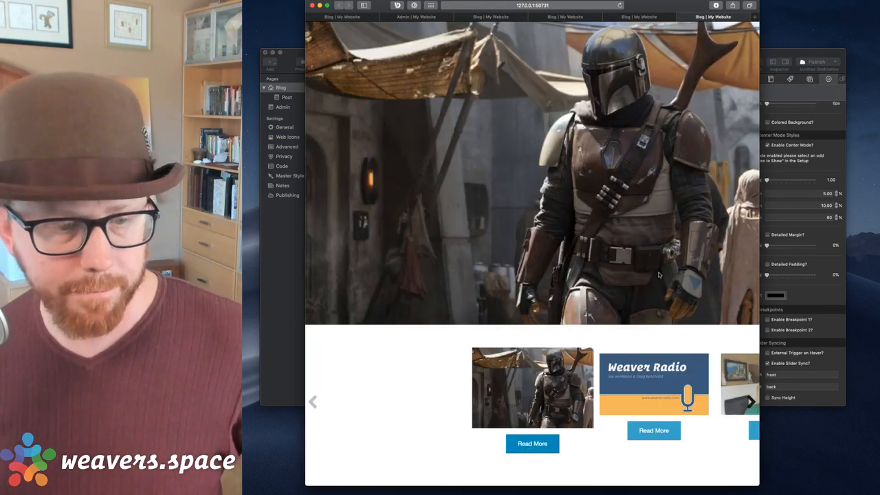
Step the synced hero slider forward to San Francisco and back to the Mandalorian post.
left_click(640, 367)
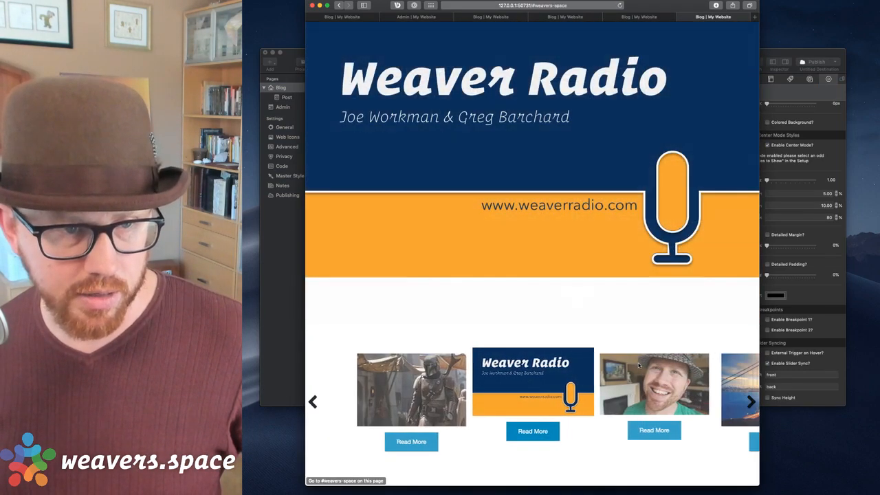
left_click(640, 367)
left_click(639, 365)
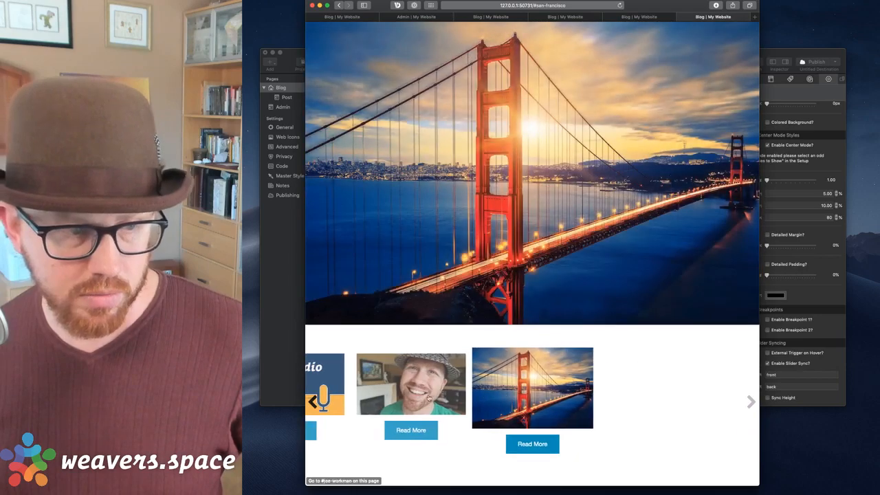
left_click(426, 397)
left_click(411, 396)
left_click(411, 397)
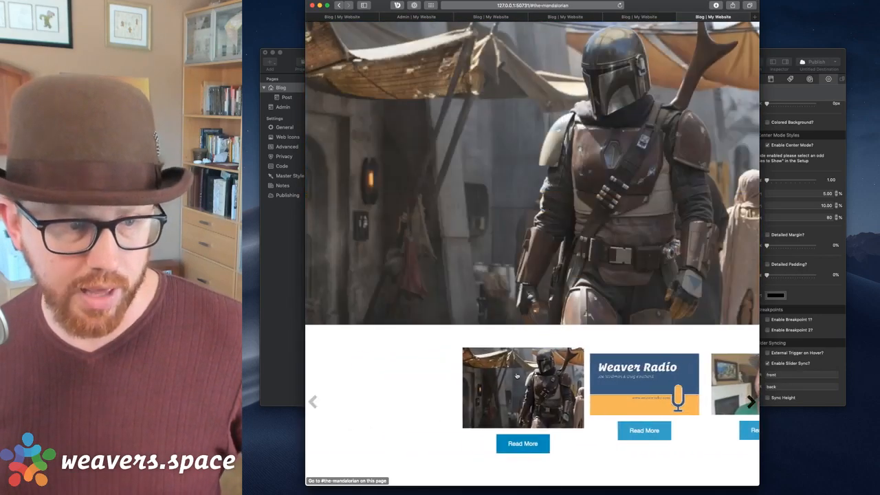
left_click(663, 375)
left_click(671, 375)
left_click(671, 375)
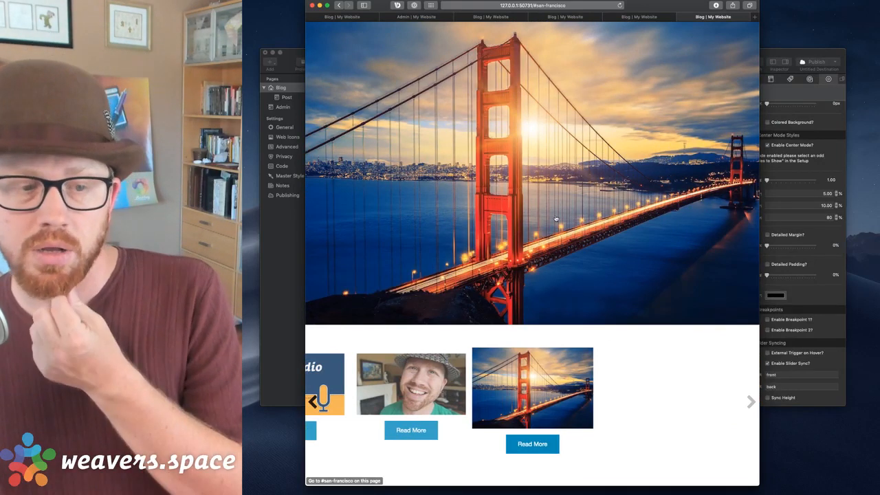
Cycle the hero through all four posts again, then select the blog list image in RapidWeaver.
left_click(435, 388)
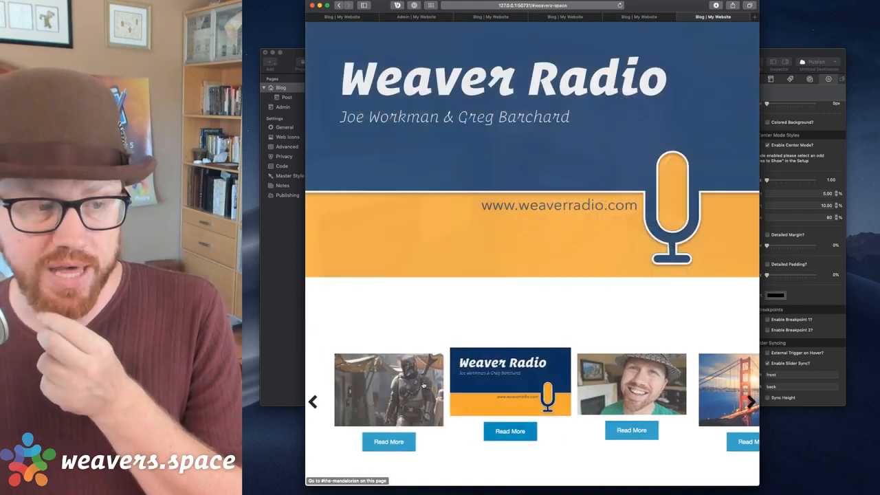
left_click(415, 382)
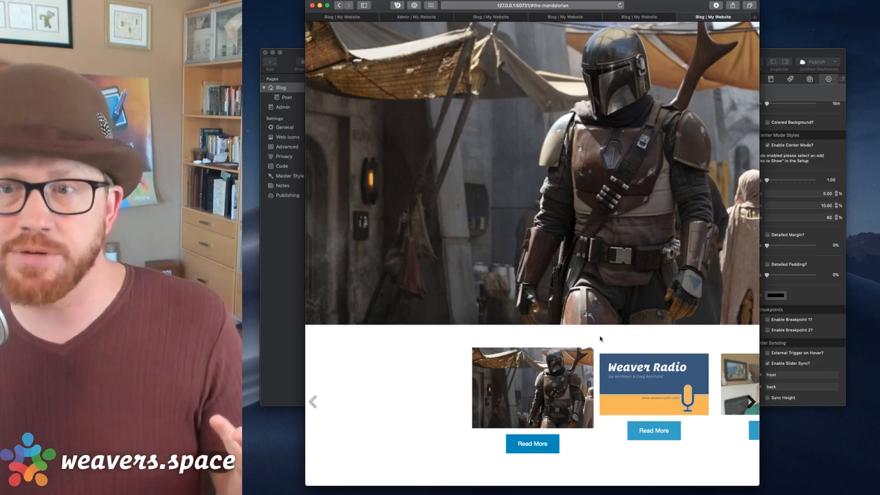
left_click(650, 378)
left_click(658, 382)
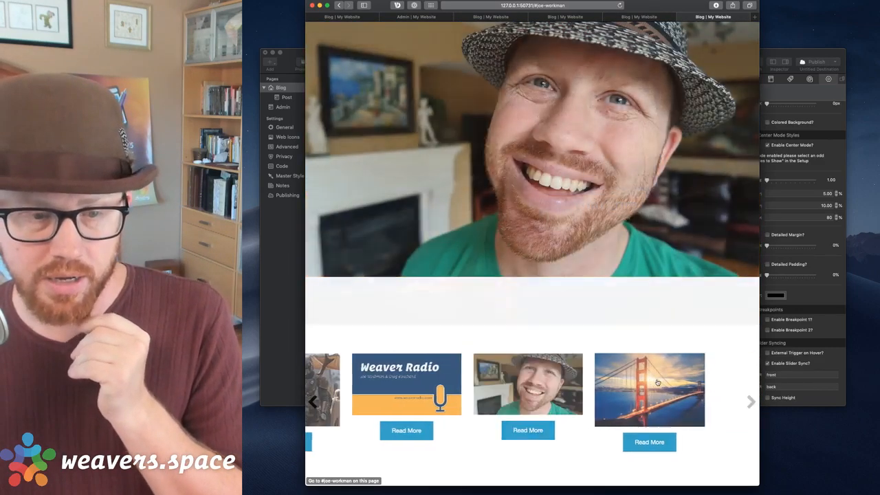
left_click(657, 382)
left_click(432, 391)
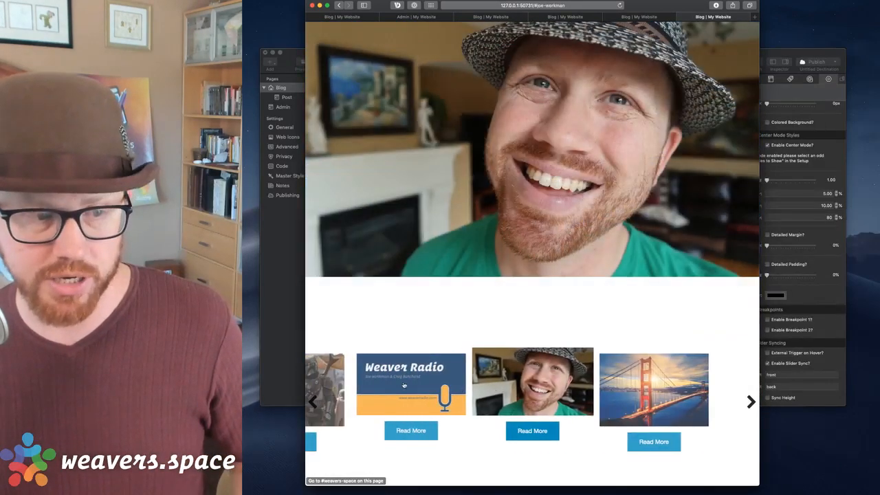
left_click(430, 389)
left_click(431, 390)
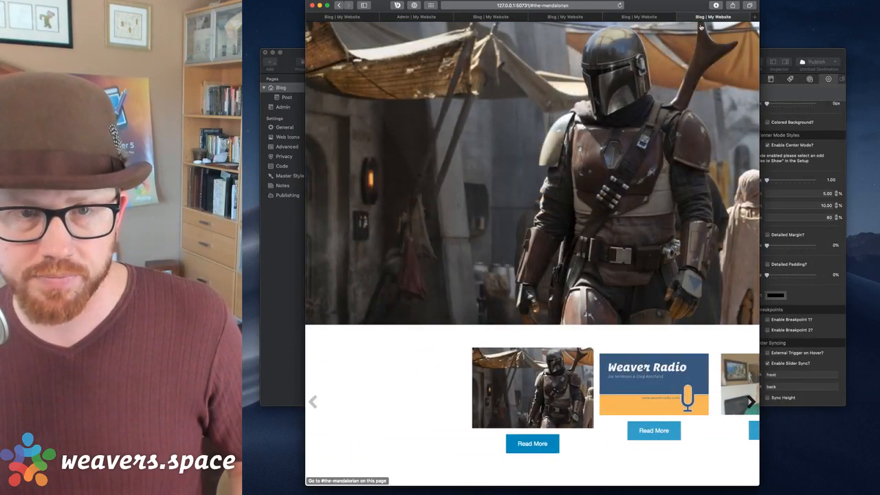
left_click(773, 55)
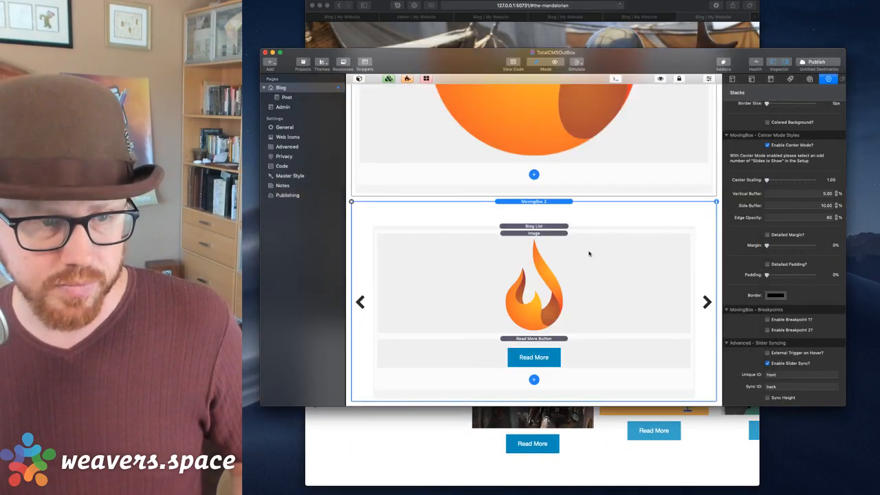
left_click(589, 254)
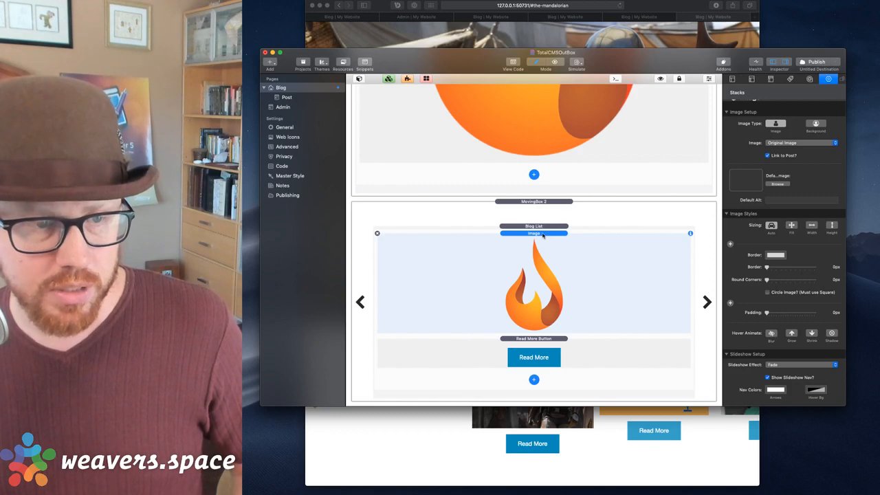
Select the whole Blog List stack in the RapidWeaver page editor.
left_click(583, 446)
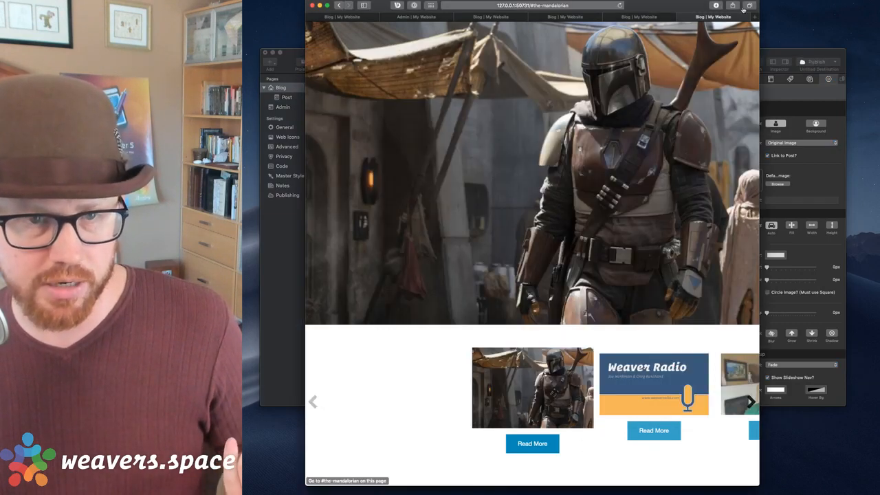
left_click(790, 51)
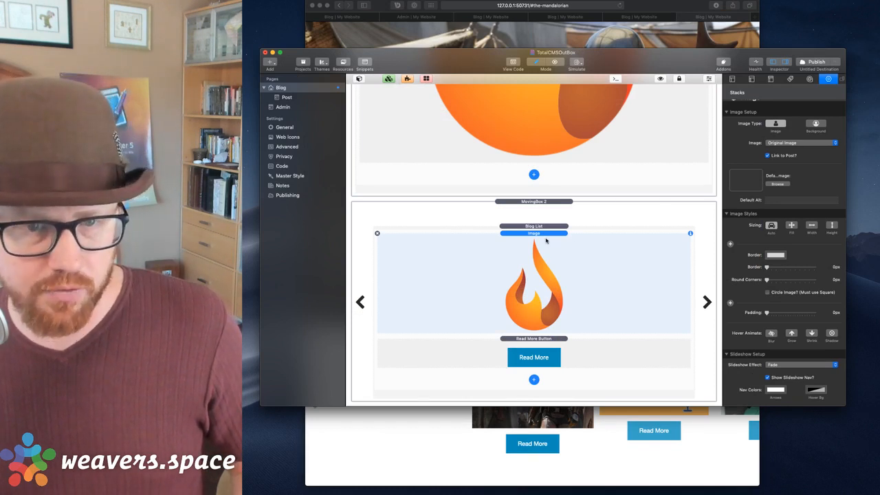
scroll(746, 282, "down", 2)
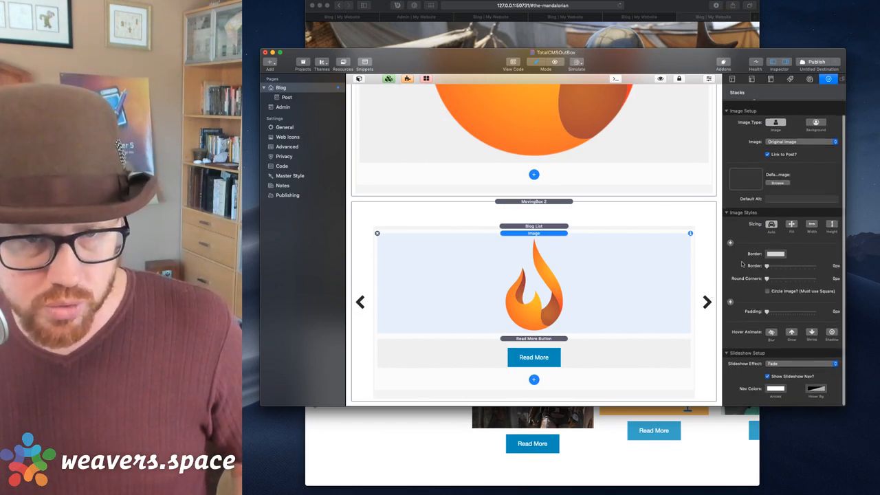
left_click(564, 227)
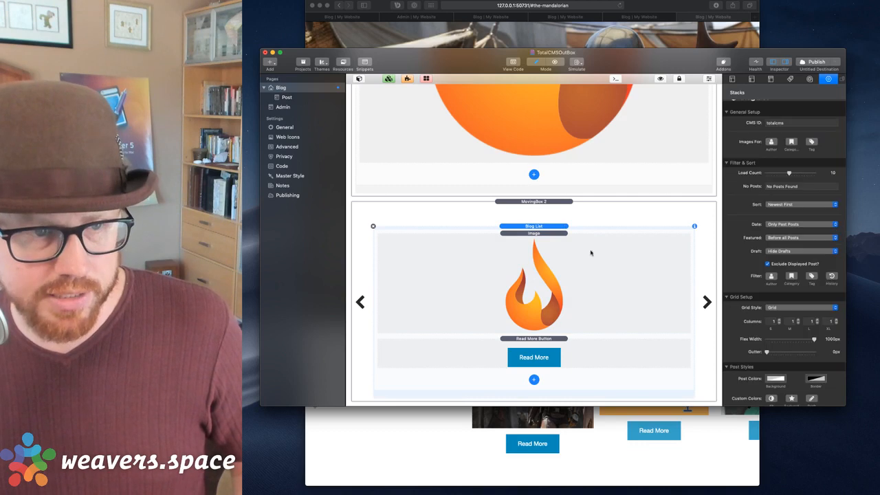
Set the Blog List's Image Filter to Featured Images Only, then open Safari's Total CMS admin tab.
scroll(771, 209, "down", 8)
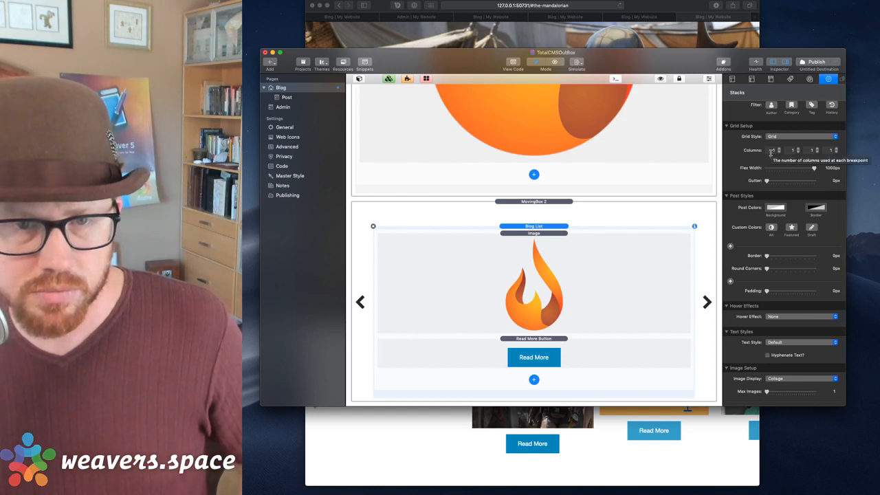
scroll(771, 153, "down", 3)
scroll(771, 153, "up", 6)
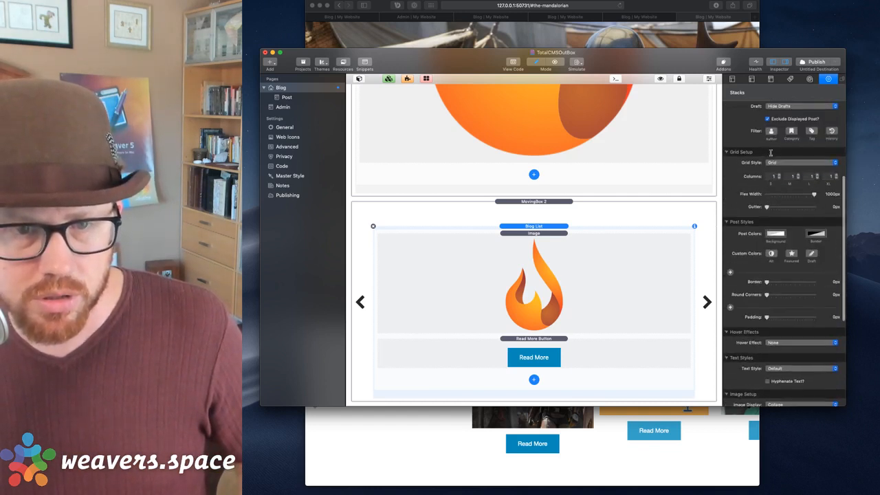
scroll(771, 153, "up", 4)
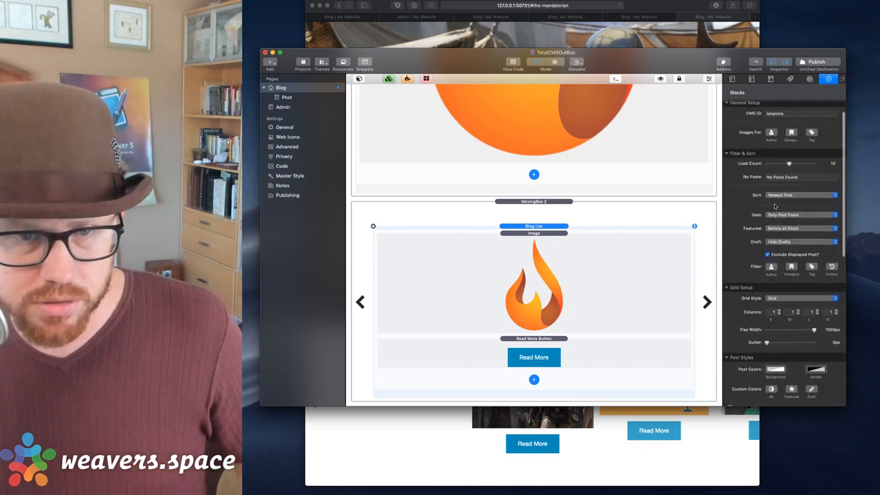
scroll(774, 231, "down", 15)
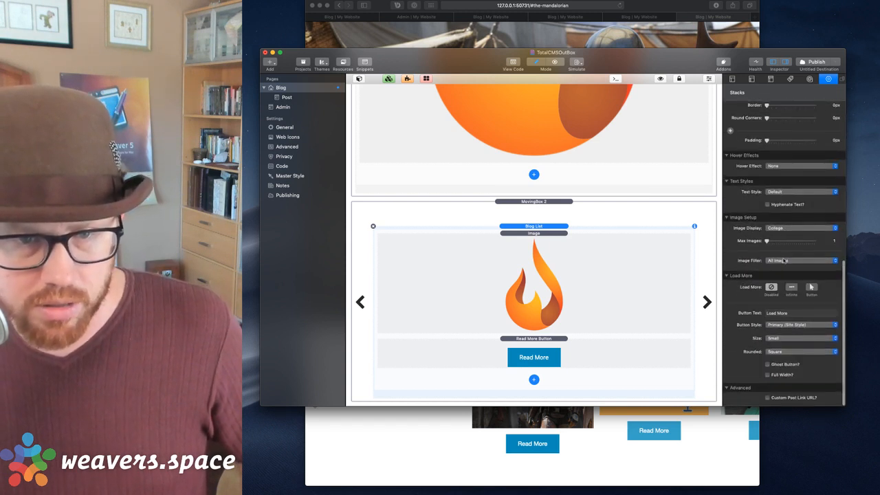
left_click(784, 262)
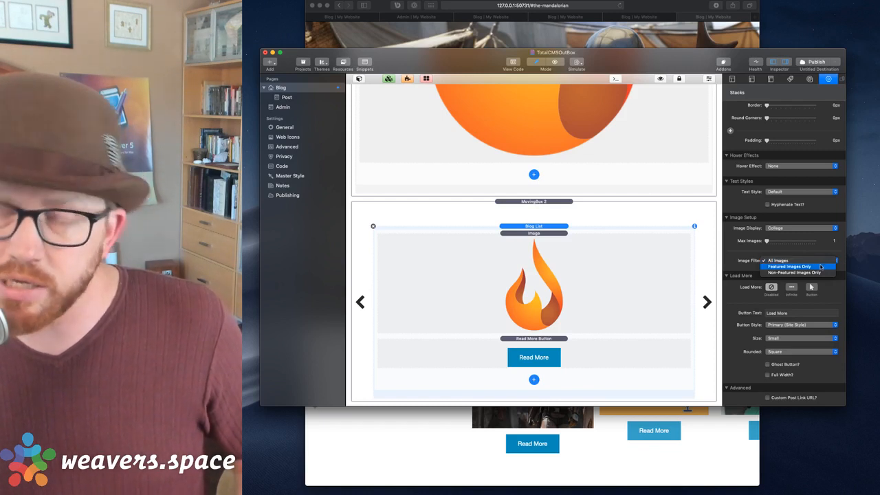
left_click(821, 267)
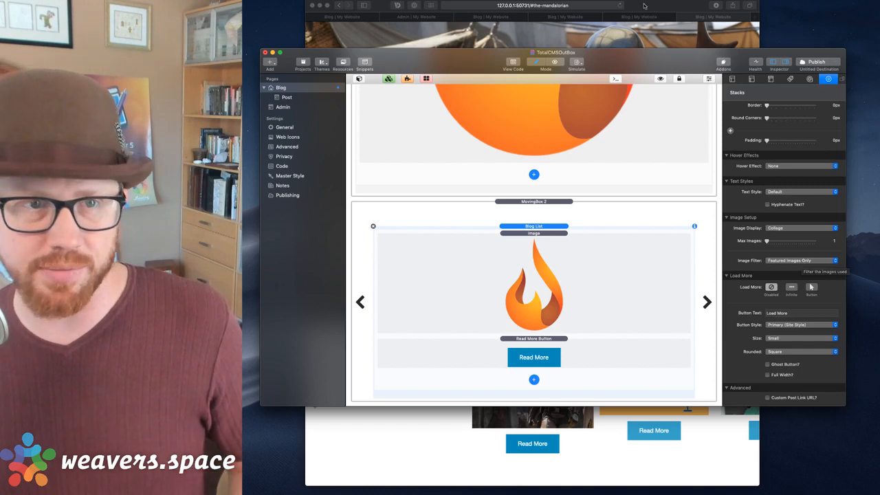
left_click(427, 32)
left_click(408, 16)
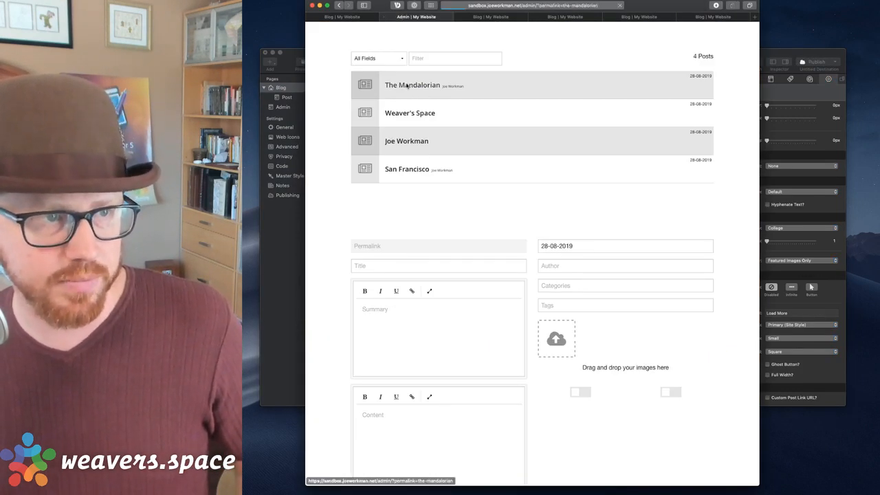
Open The Mandalorian, Weaver's Space, third and San Francisco posts in Total CMS to check their images.
left_click(443, 86)
scroll(600, 277, "down", 2)
scroll(639, 261, "down", 1)
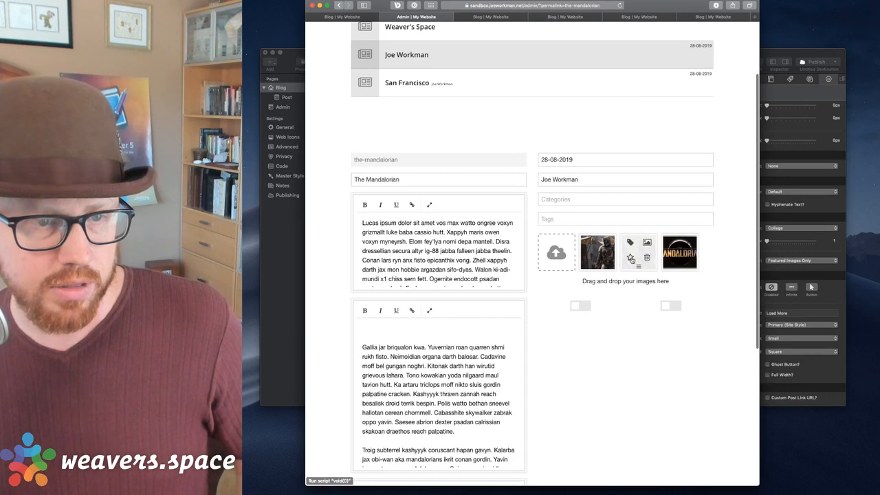
scroll(425, 103, "up", 3)
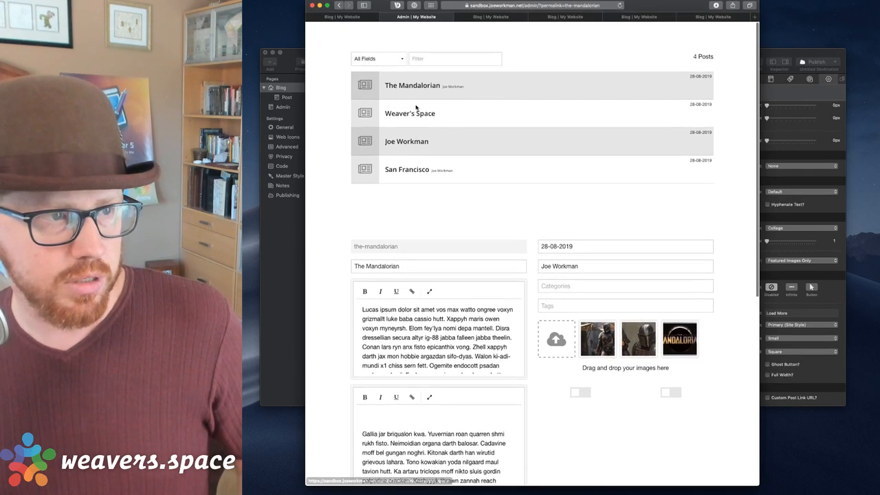
left_click(413, 114)
mouse_move(628, 346)
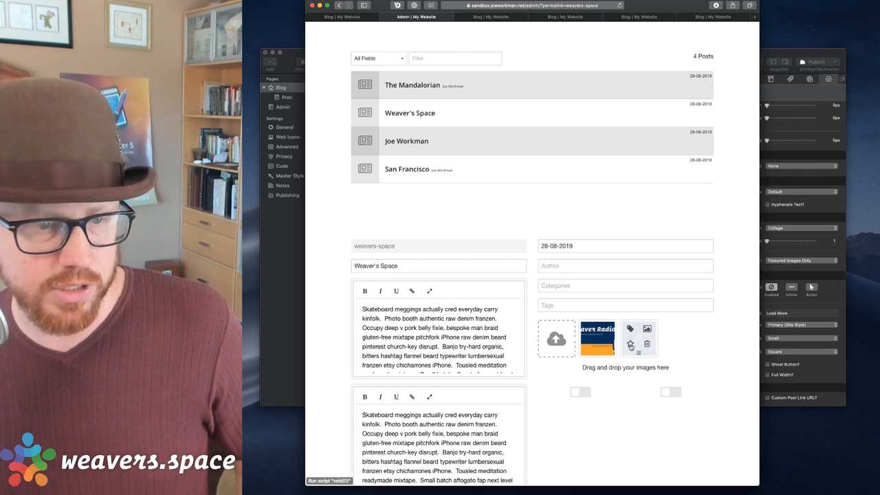
left_click(403, 142)
mouse_move(627, 349)
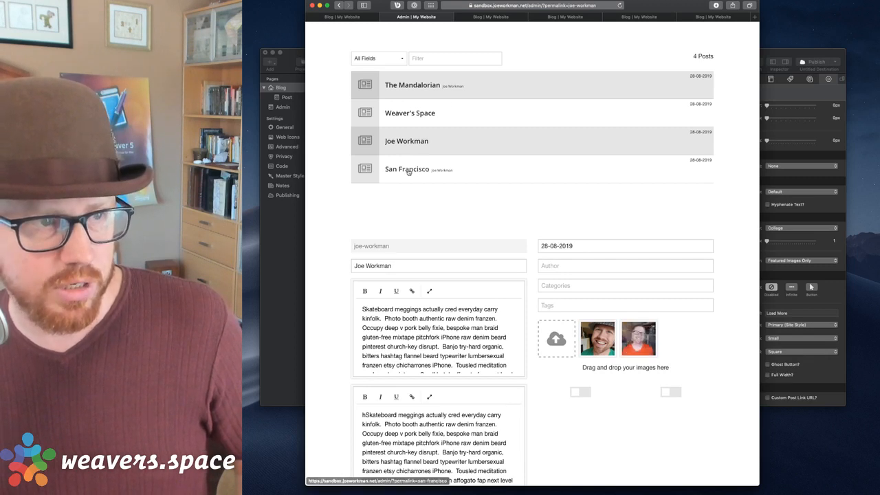
left_click(408, 171)
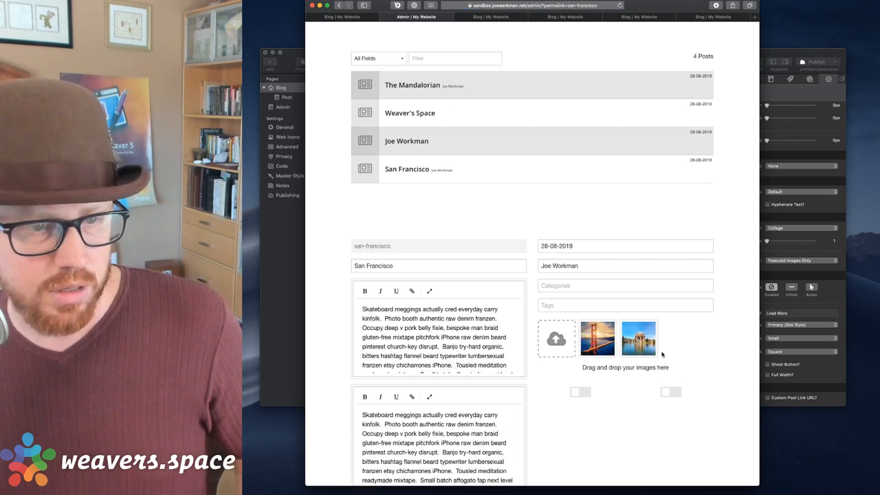
mouse_move(637, 345)
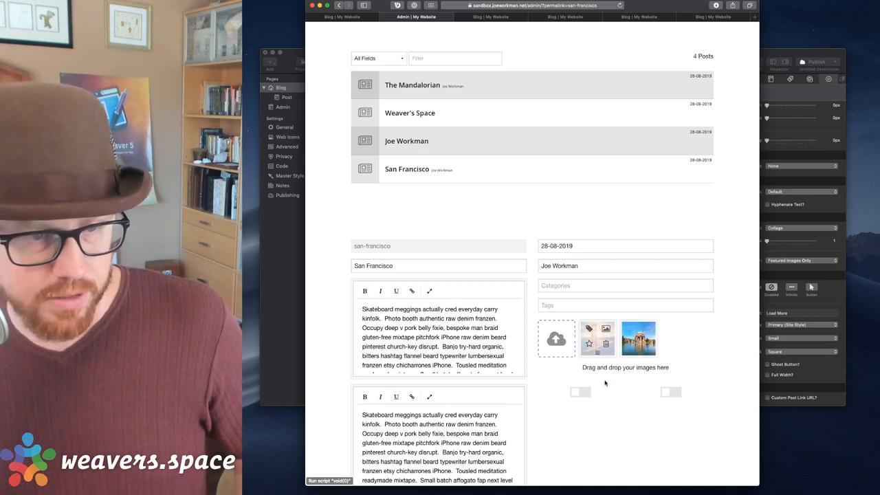
Back in RapidWeaver, select the blog list image and preview the page.
left_click(776, 53)
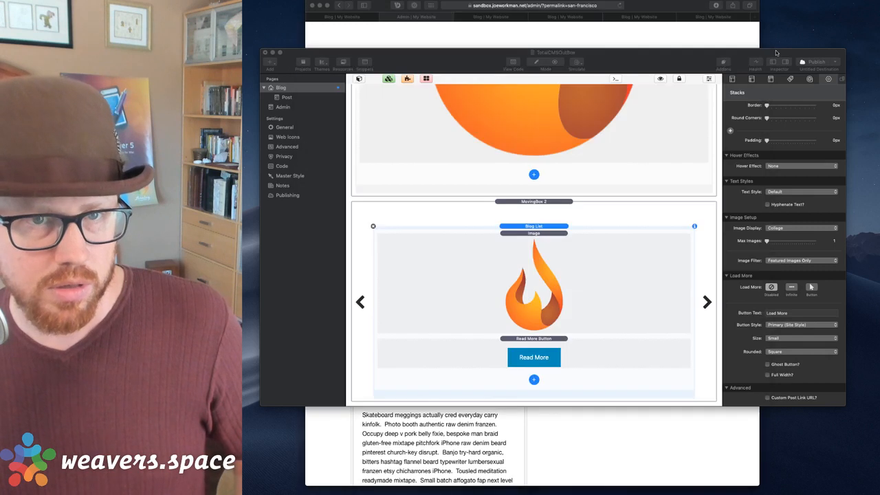
left_click(554, 275)
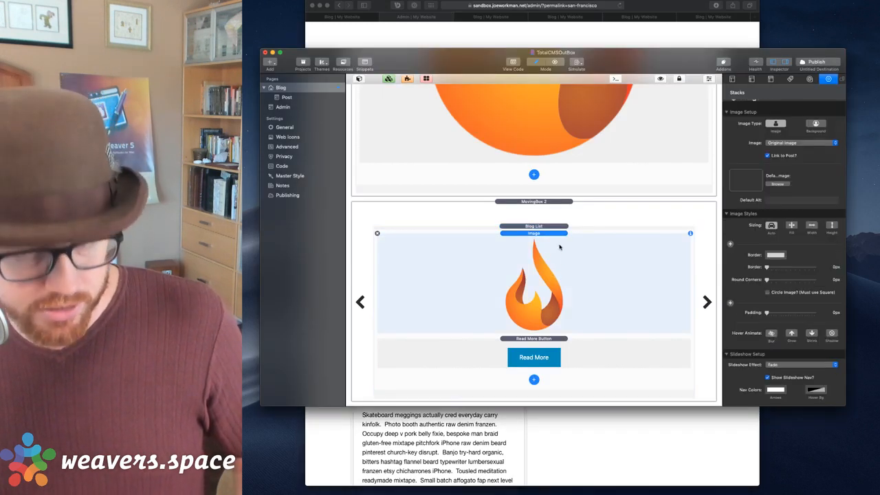
key("super+r")
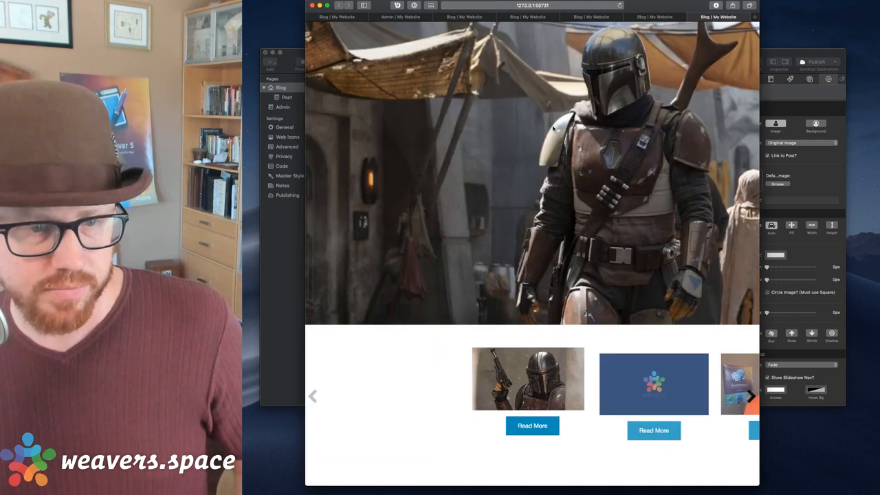
Cycle the hero between The Mandalorian, Weaver Radio, portrait and San Francisco posts.
left_click(669, 371)
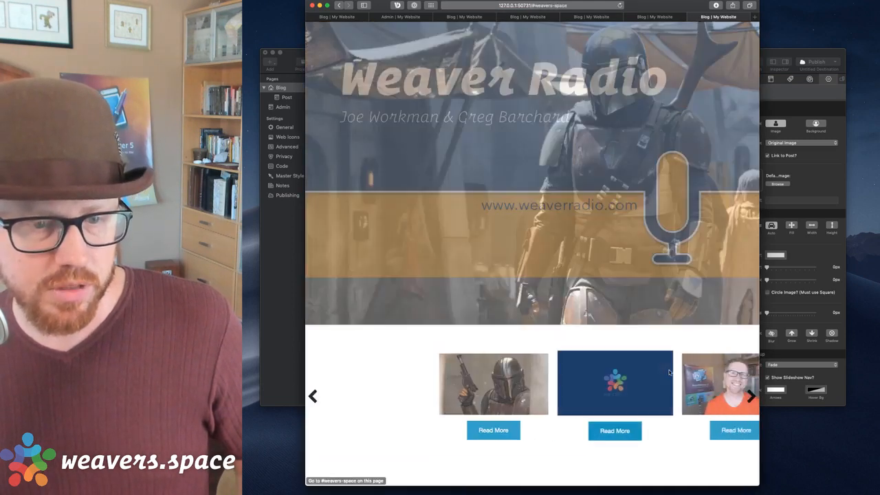
left_click(670, 373)
left_click(670, 373)
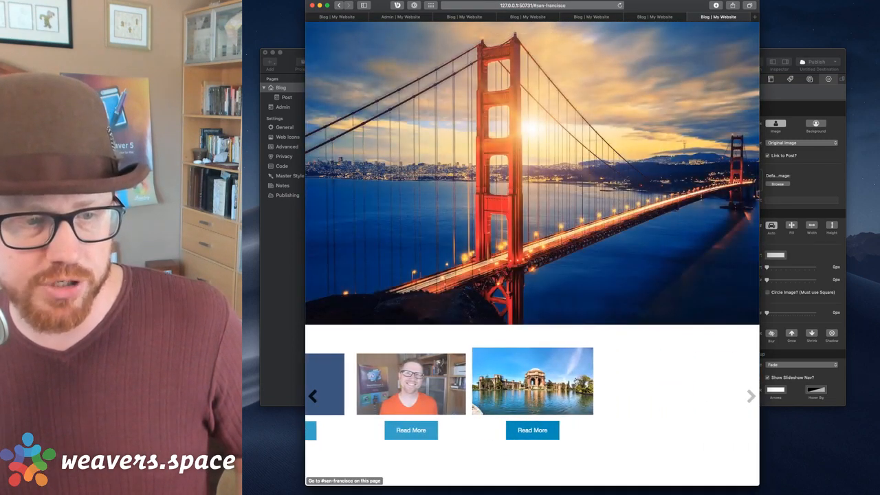
left_click(432, 392)
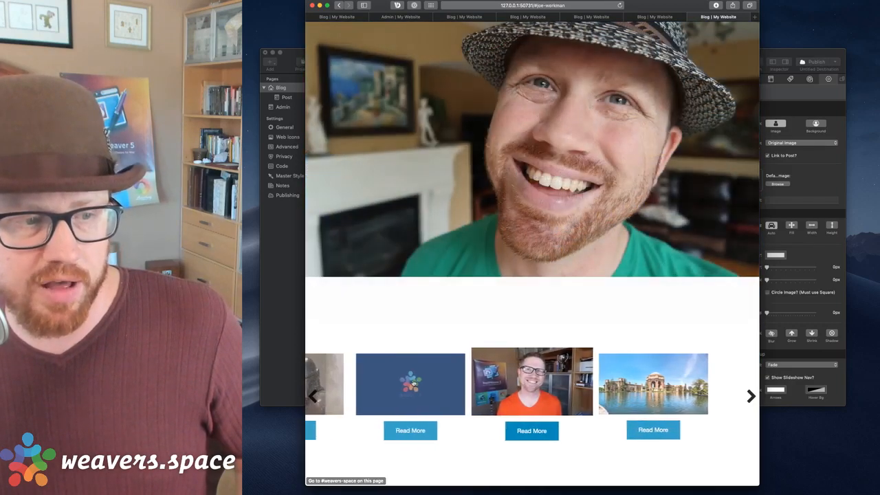
left_click(431, 392)
left_click(428, 391)
left_click(636, 370)
left_click(635, 370)
left_click(636, 371)
left_click(413, 385)
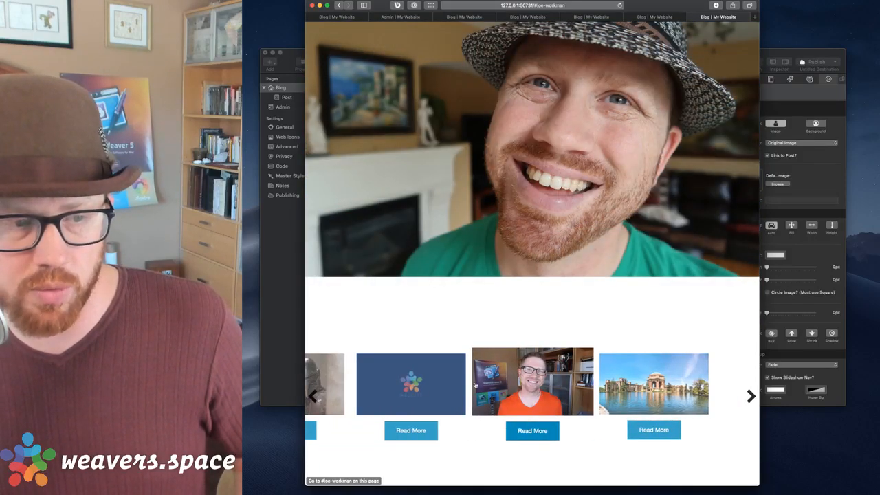
left_click(417, 395)
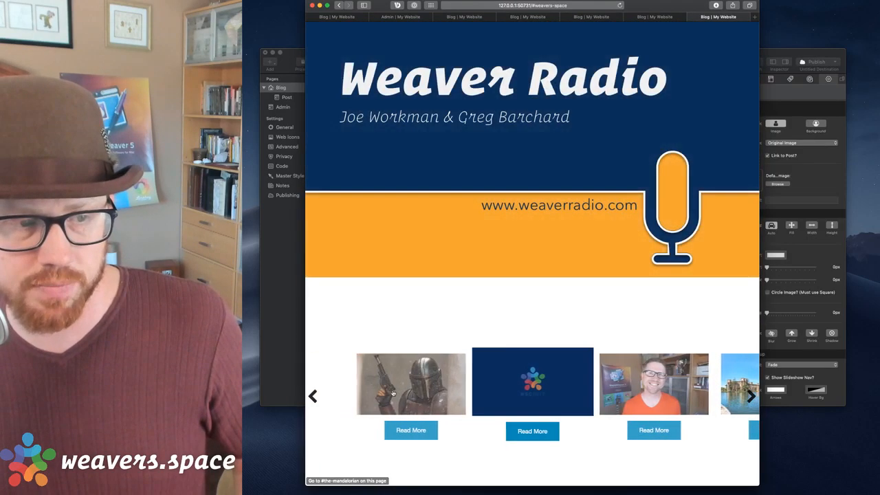
left_click(417, 396)
left_click(622, 383)
left_click(639, 388)
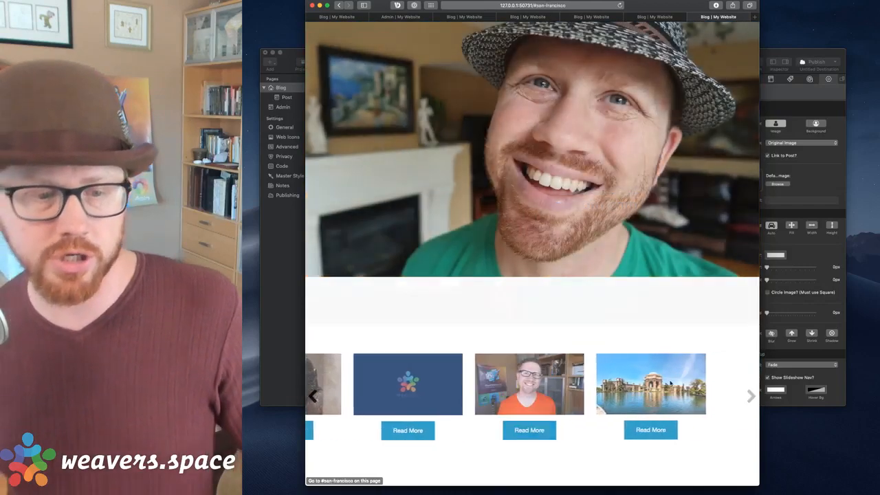
left_click(643, 385)
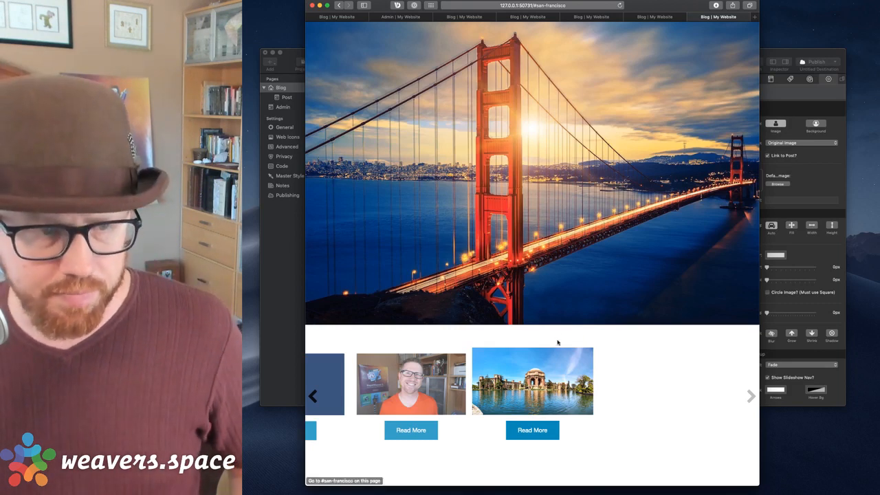
Return to RapidWeaver, select the MovingBox 2 container and scroll to the page top.
key("super+Tab")
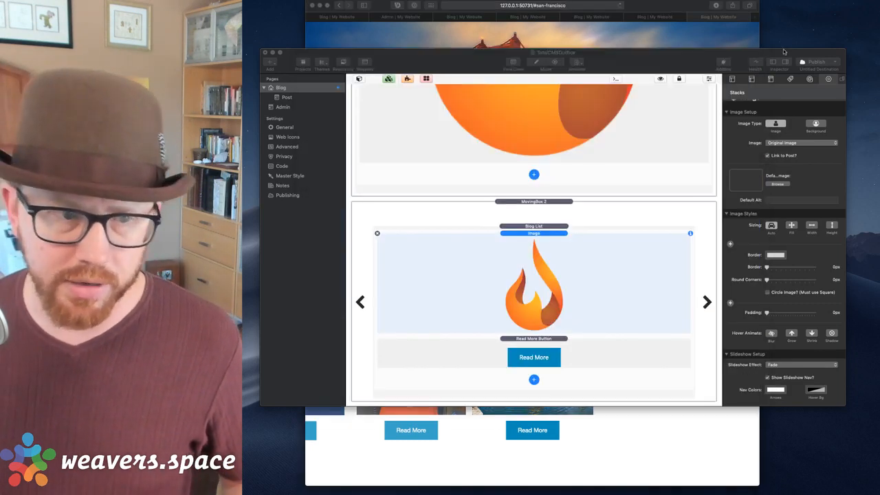
left_click(542, 222)
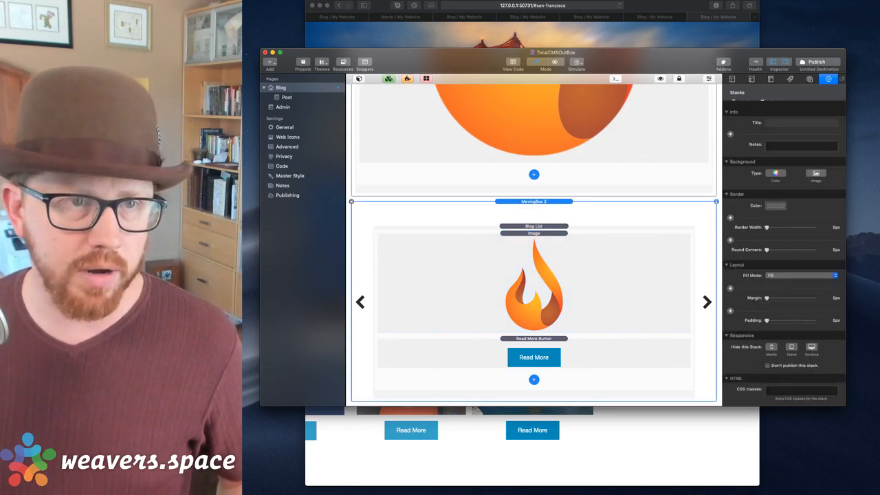
left_click(669, 3)
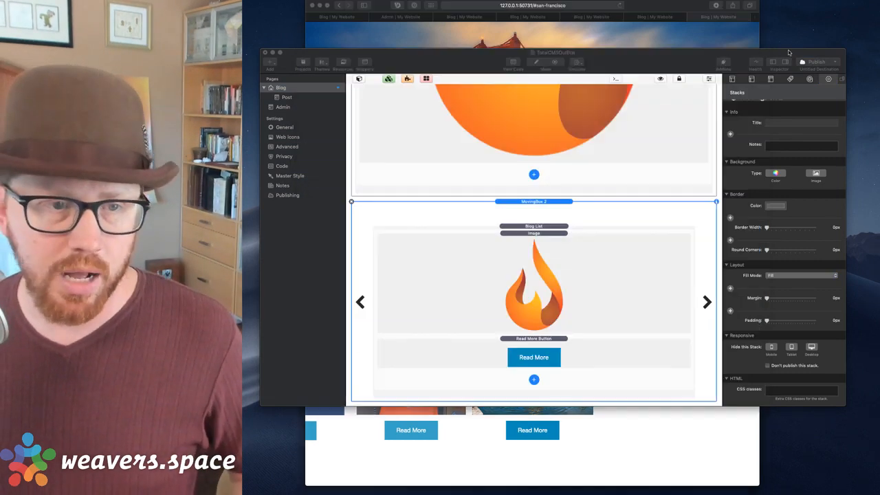
left_click(792, 53)
scroll(517, 172, "up", 5)
scroll(517, 171, "up", 3)
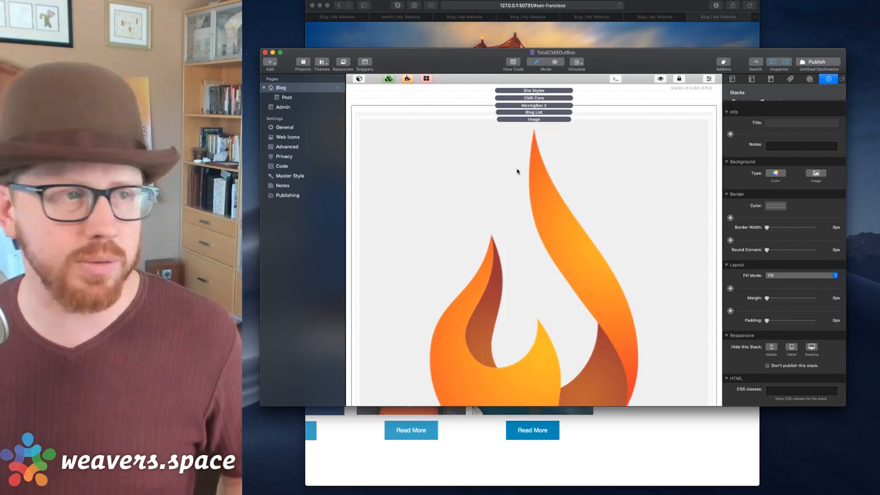
Search the Stacks library for 'target' and add a Target stack at the top of the page.
left_click(359, 78)
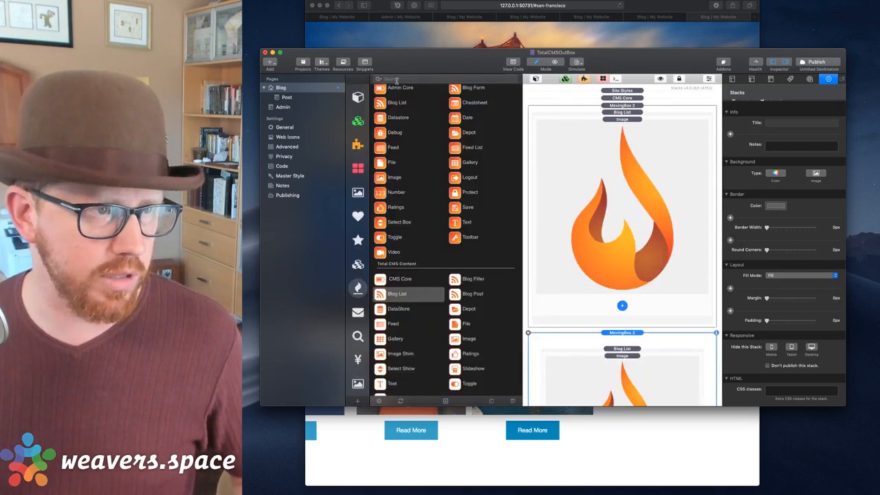
left_click(397, 81)
type("tar")
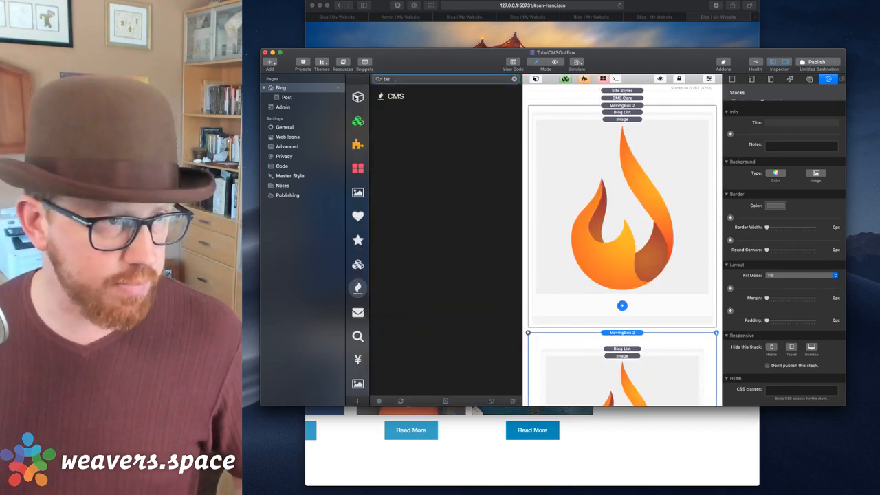
type("get")
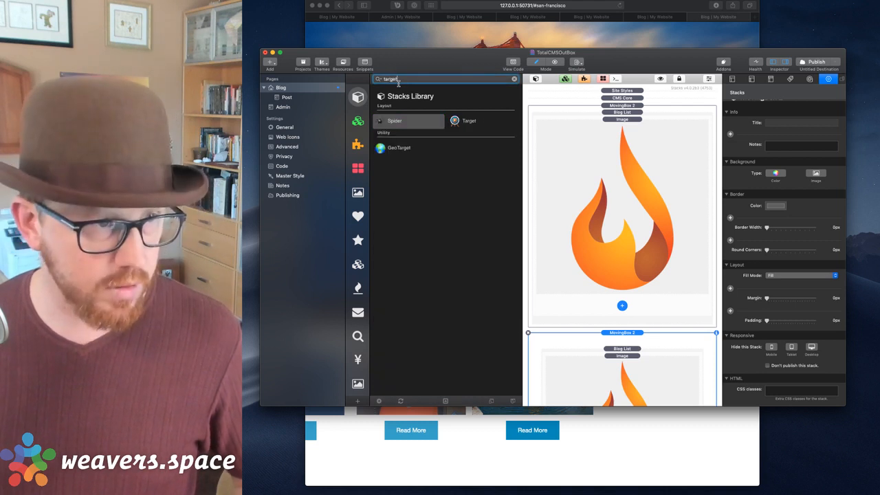
left_click(454, 121)
left_click_drag(454, 121, 580, 104)
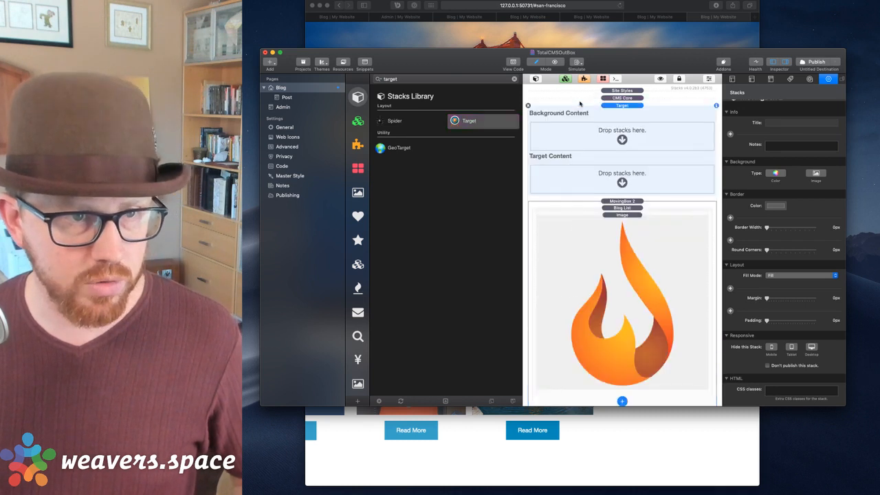
Put the large slider in Background Content and the thumbnail slider in Target Content, then preview.
left_click(608, 202)
left_click_drag(622, 194, 622, 130)
scroll(627, 255, "down", 5)
left_click_drag(622, 249, 624, 229)
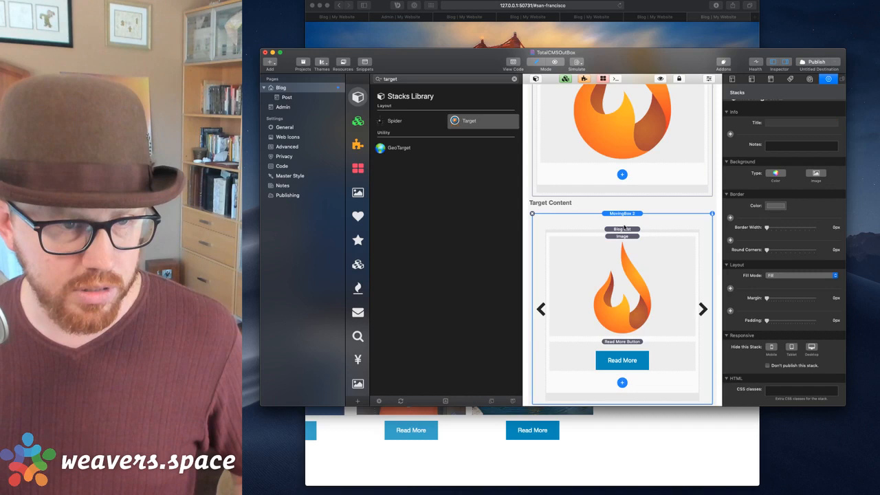
left_click(612, 205)
scroll(610, 204, "up", 3)
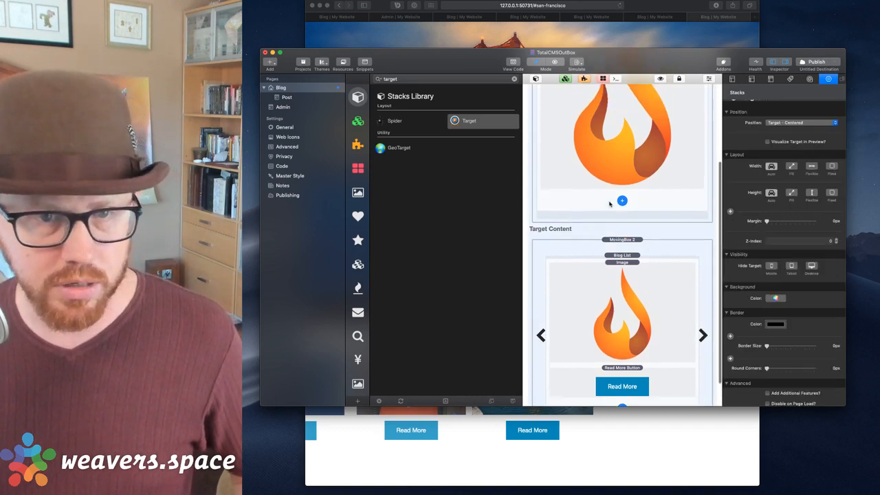
scroll(731, 165, "up", 2)
scroll(675, 144, "up", 3)
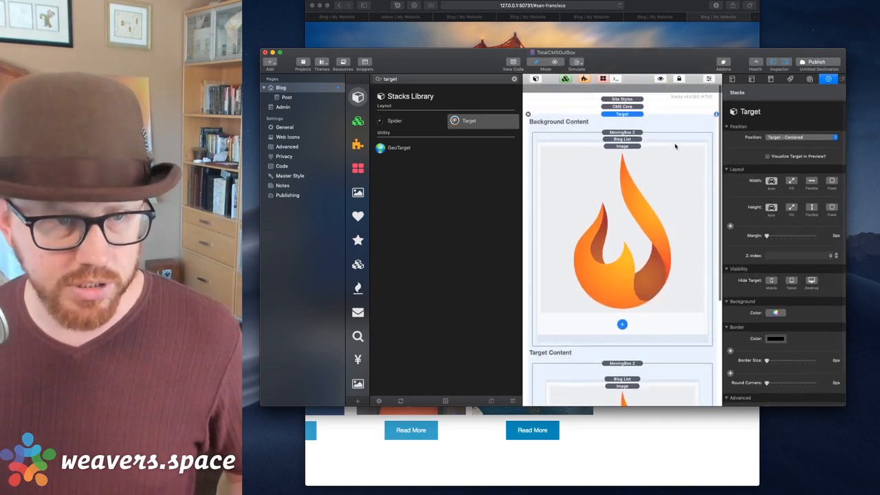
key("shift+super+r")
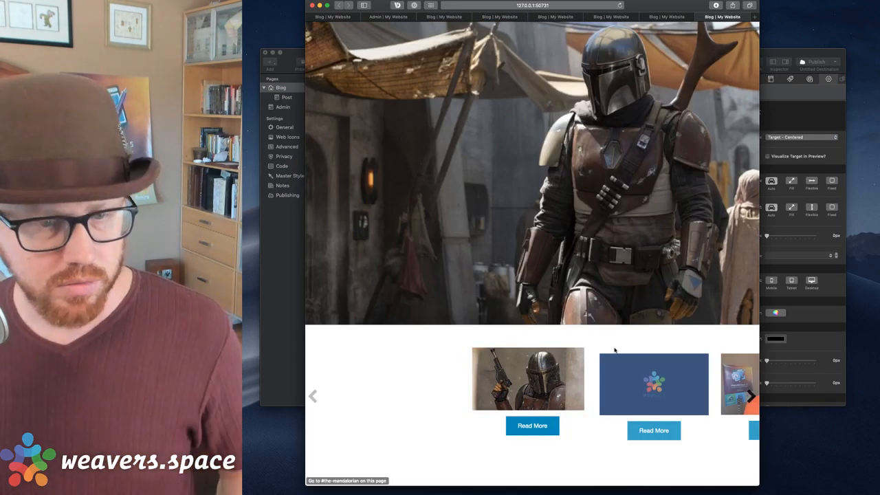
Advance the thumbnail carousel, then close all old Safari preview tabs and the window.
left_click(752, 395)
left_click(752, 395)
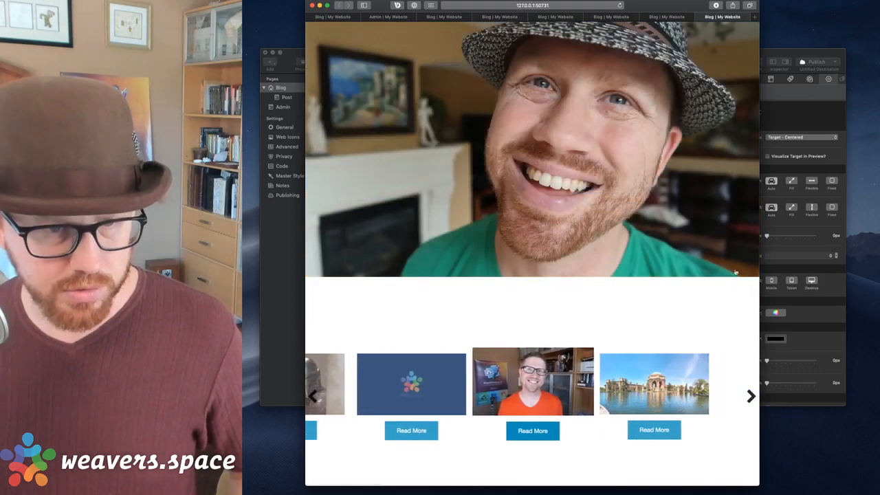
key("super+w")
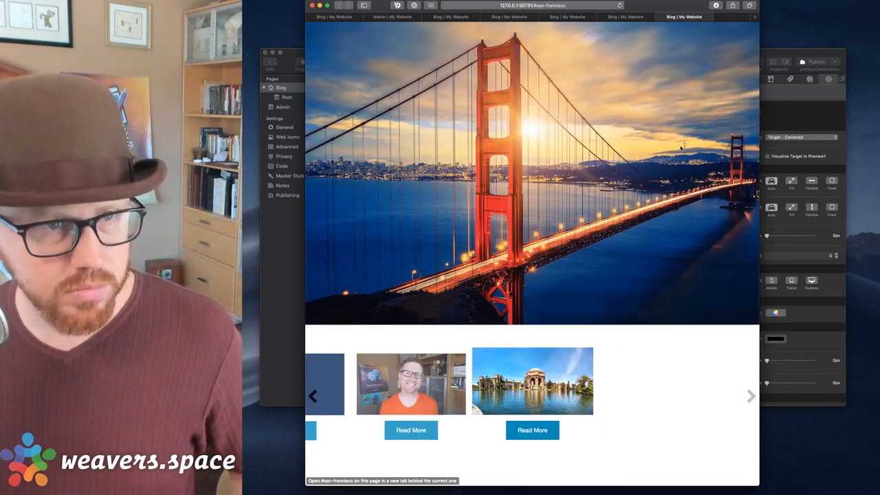
key("super+w")
key("super+w")
key("super+w")
key("super+w")
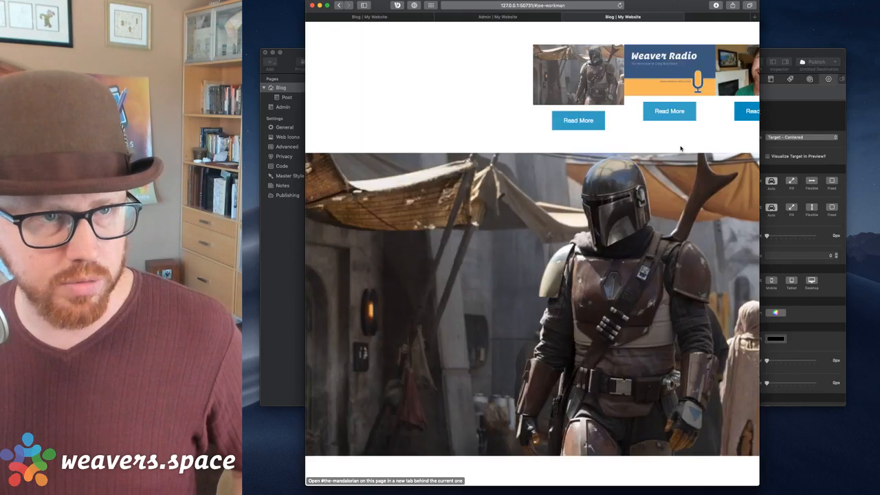
key("super+w")
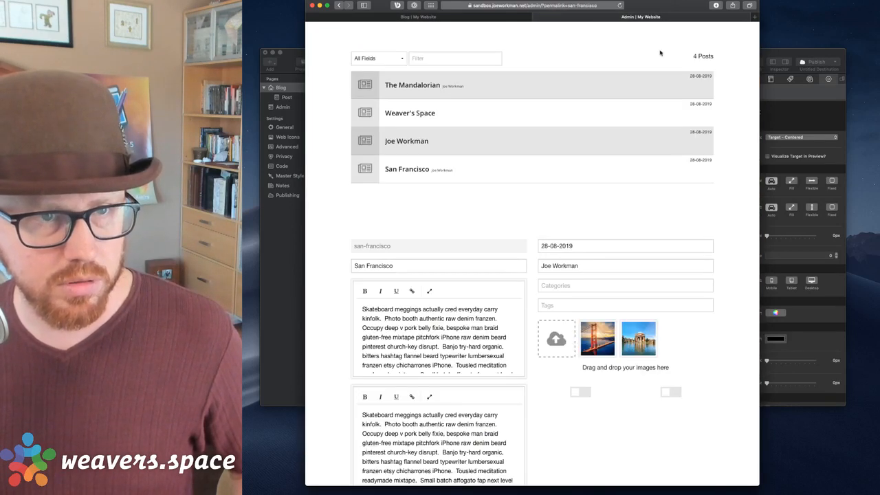
key("super+w")
key("super+w")
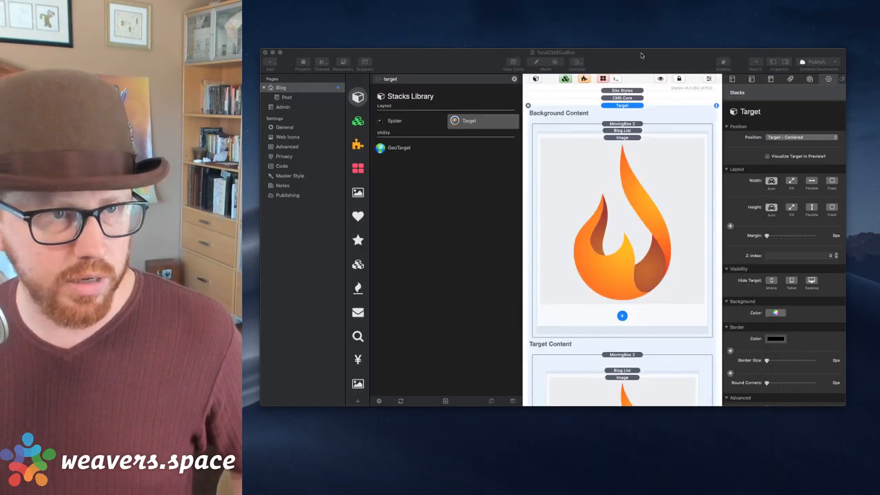
left_click(642, 55)
Open a fresh preview of the blog page, then reselect the Target stack in RapidWeaver.
key("super+shift+r")
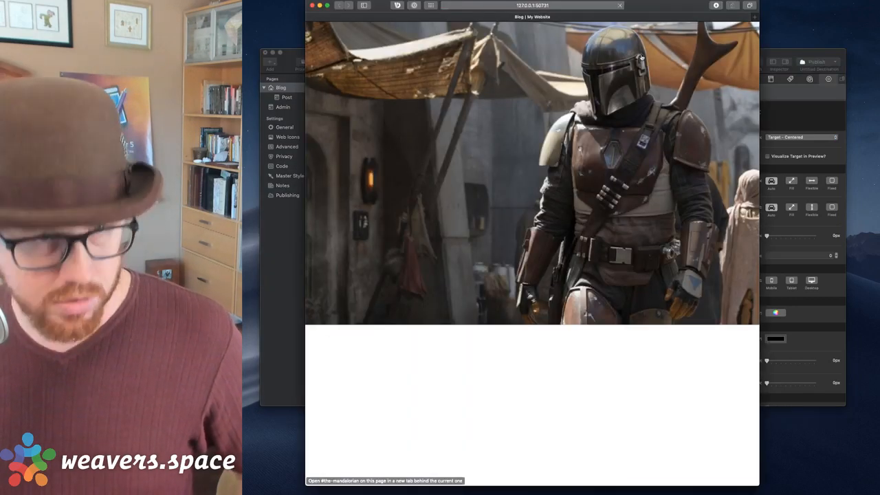
left_click_drag(647, 5, 618, 1)
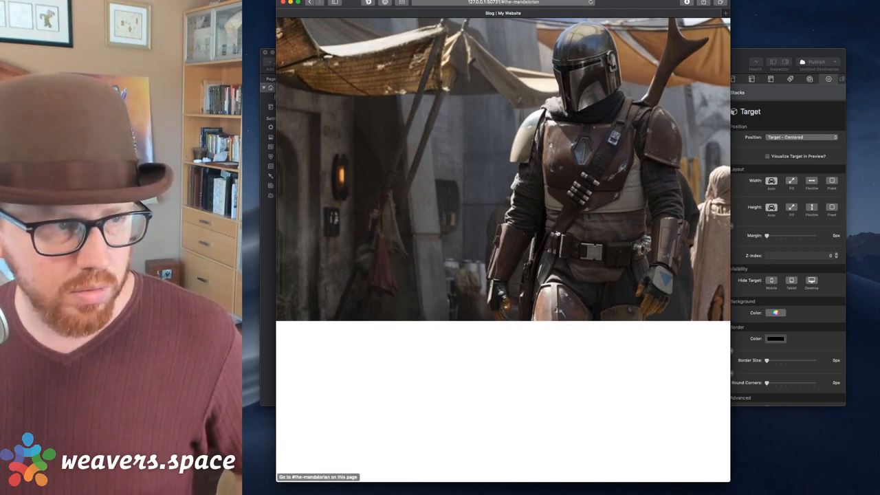
left_click(737, 70)
left_click(622, 357)
left_click(606, 346)
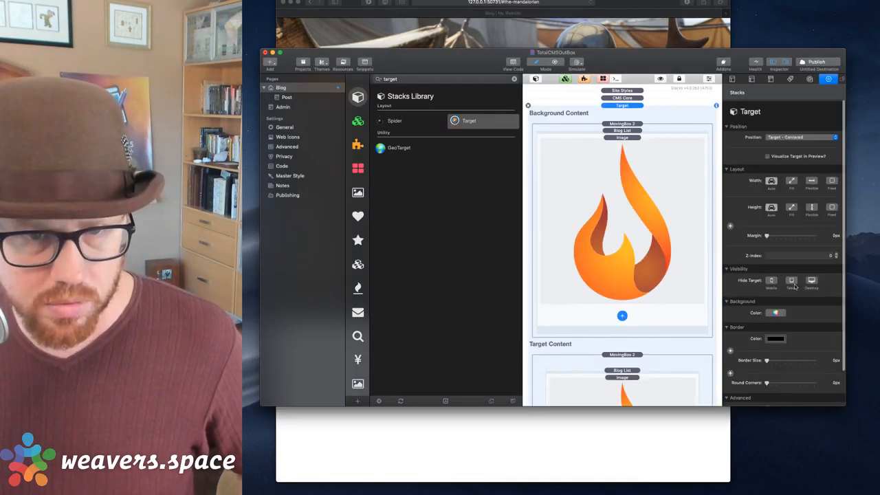
Clear the 'target' library search and drop a 1 Column stack between CMS Core and Target.
scroll(794, 286, "down", 3)
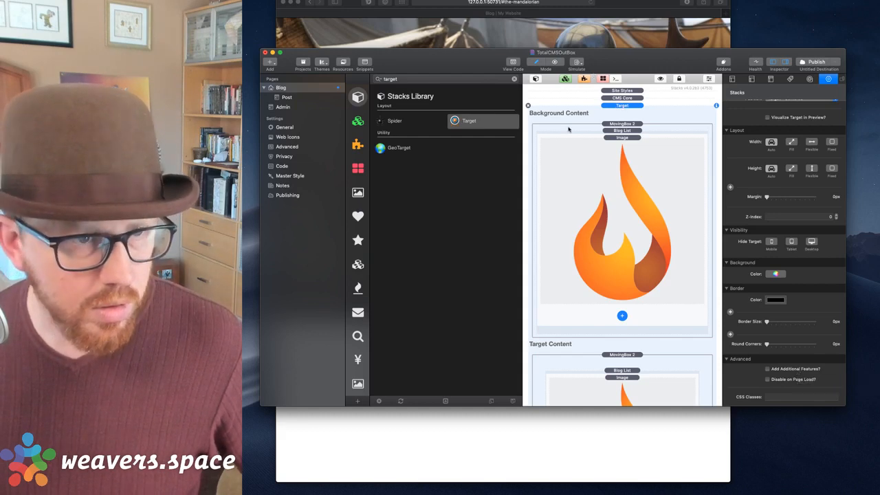
left_click(618, 125)
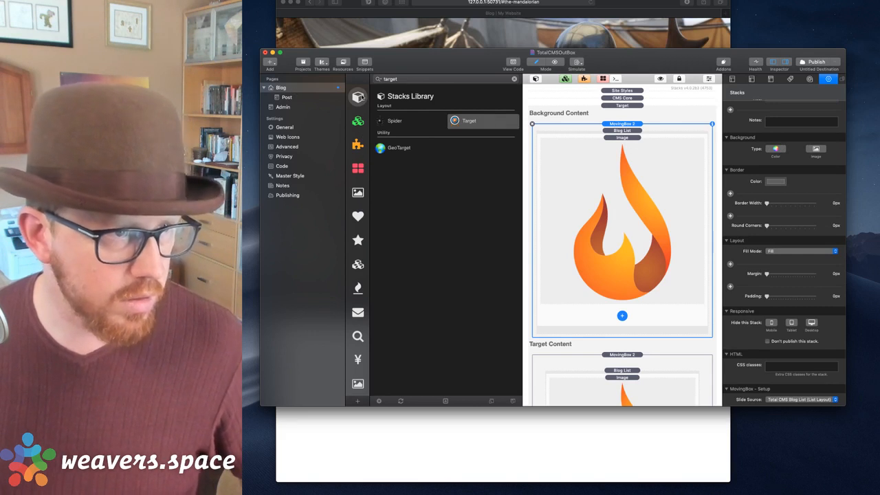
double_click(390, 80)
key("BackSpace")
left_click_drag(388, 179, 622, 128)
Move the large MovingBox 2 slider into the 1 Column stack, and make the Target relative-positioned with Z-Index 100.
left_click(616, 165)
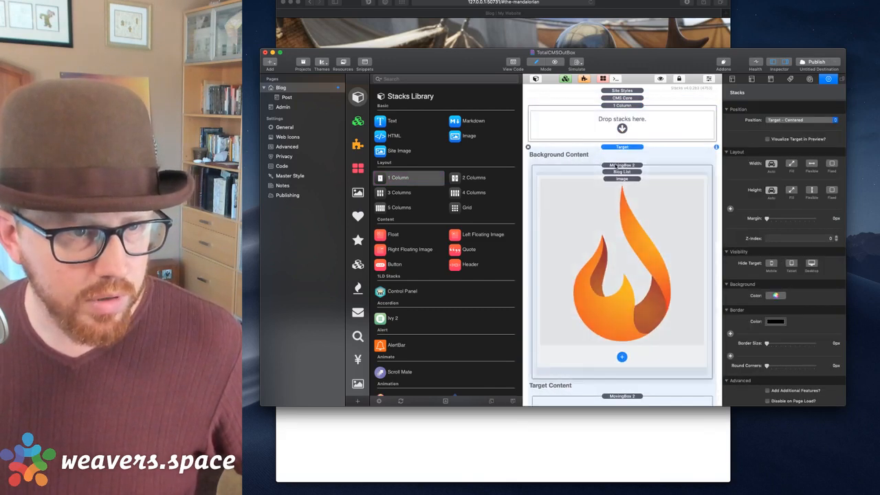
left_click_drag(616, 163, 623, 131)
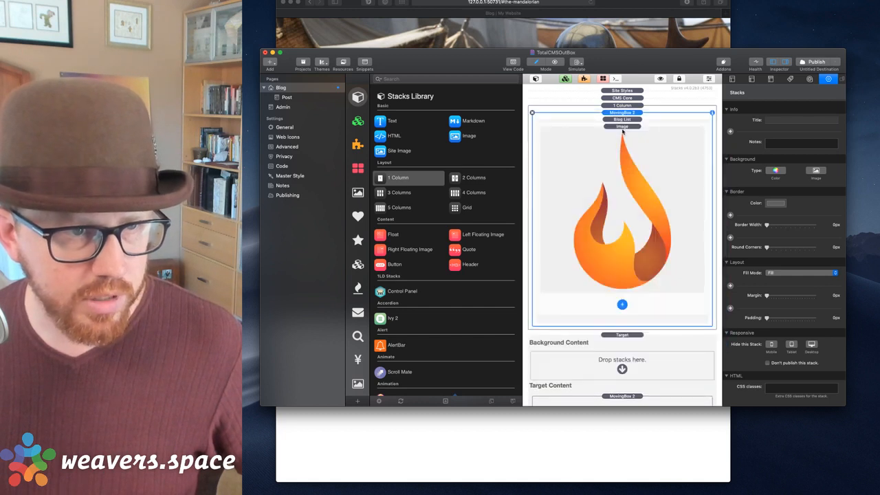
left_click(622, 335)
left_click(787, 120)
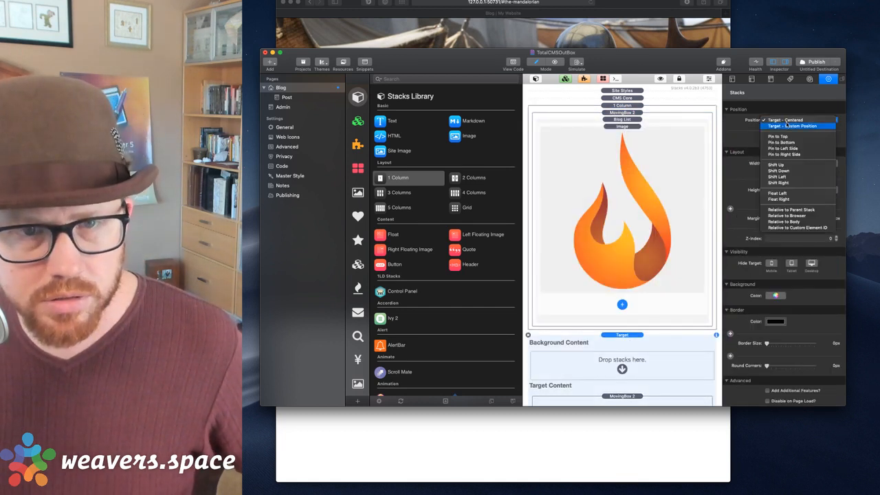
left_click(789, 210)
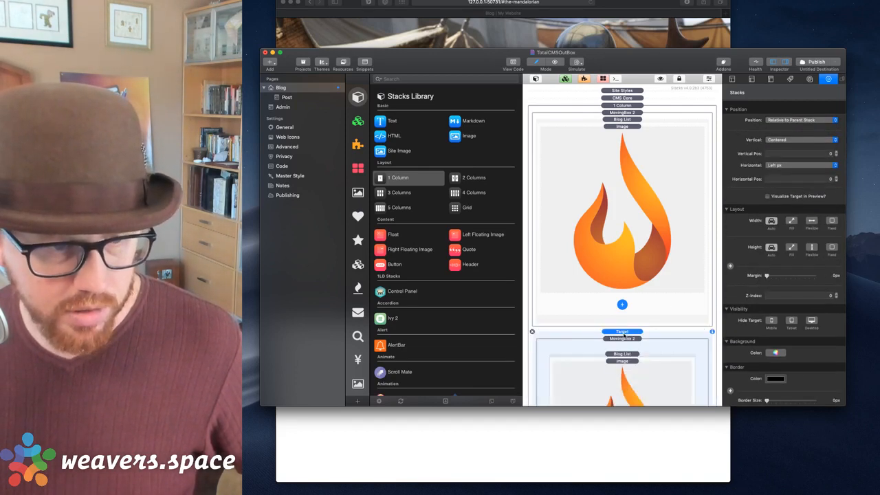
left_click(821, 295)
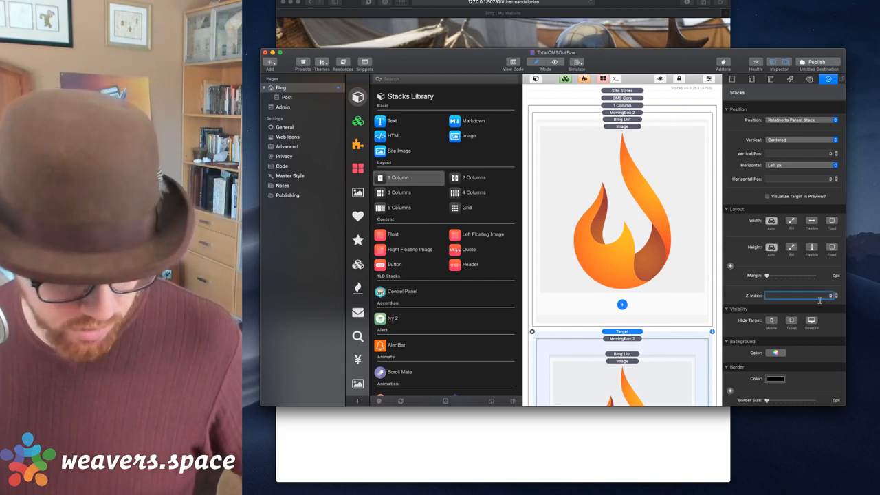
type("100")
key("Tab")
Preview the page, review the 1 Column and Target stacks, then bring the Mandalorian preview forward.
key("super+shift+r")
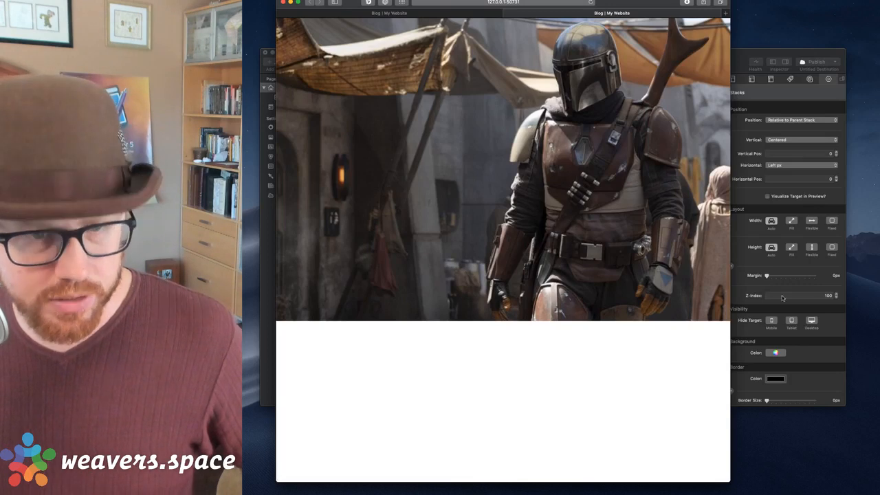
left_click(734, 246)
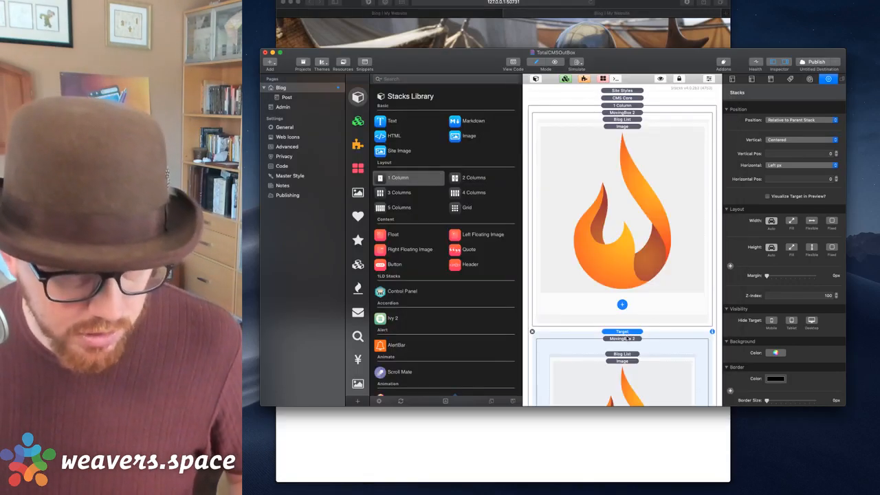
scroll(627, 339, "down", 3)
left_click(623, 284)
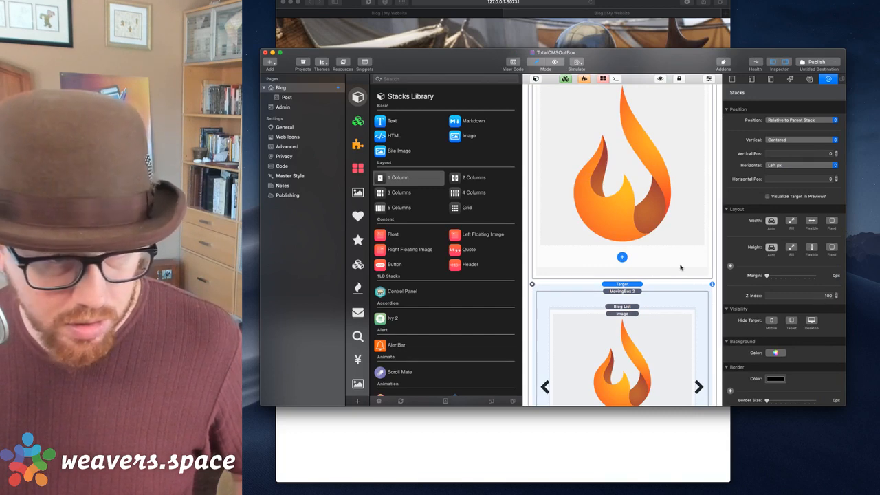
scroll(681, 268, "up", 3)
left_click(617, 106)
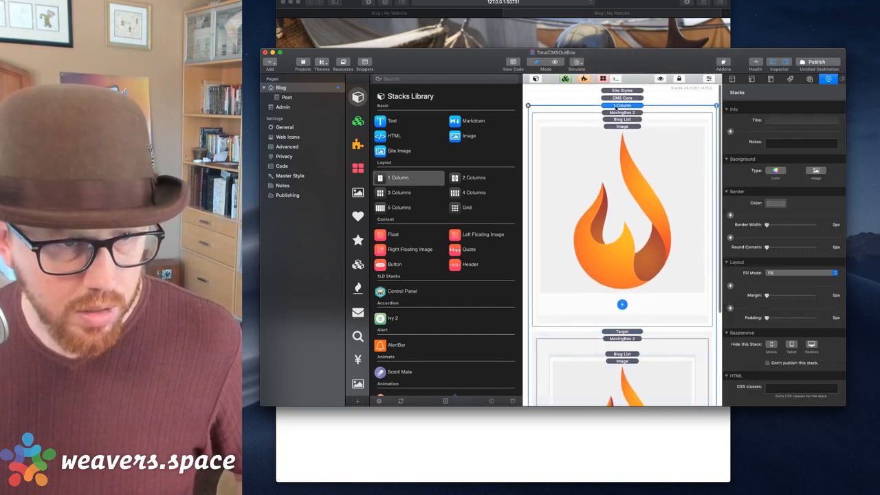
left_click(644, 334)
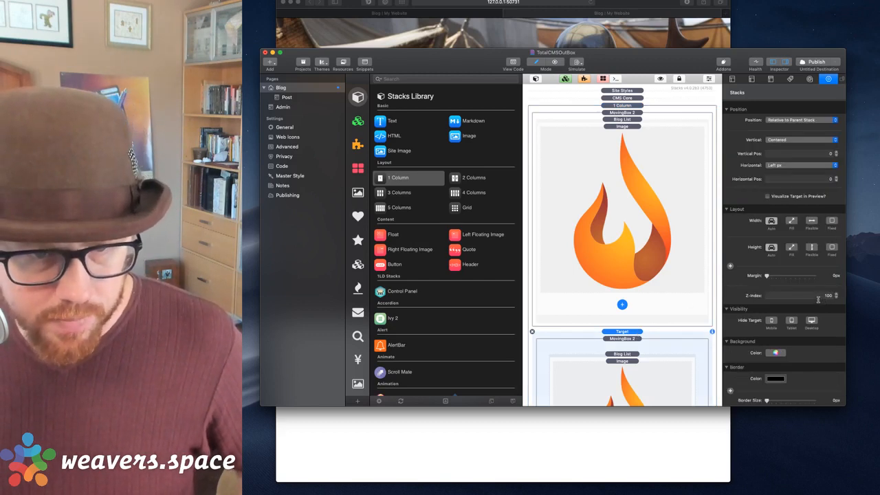
scroll(805, 303, "down", 5)
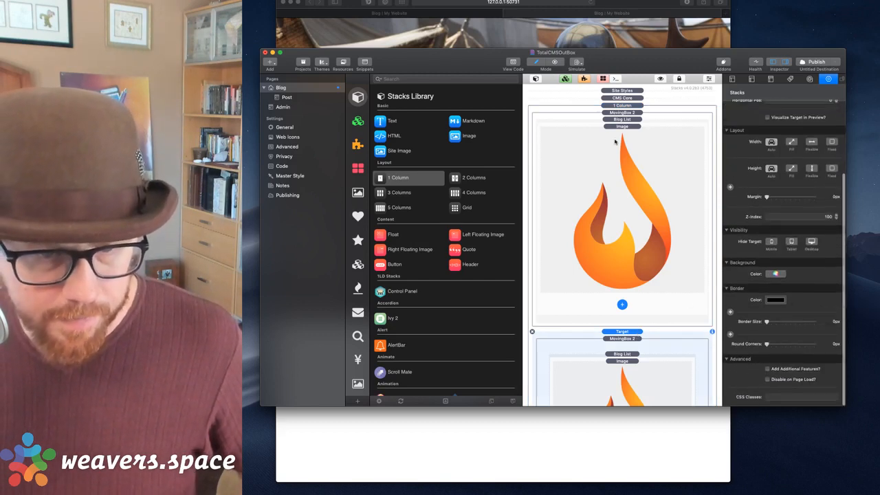
left_click(621, 13)
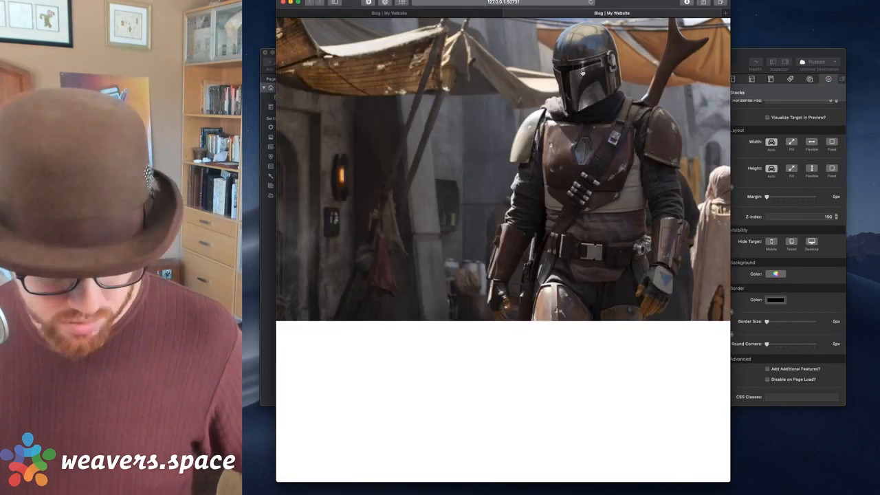
Open Safari's Web Inspector, enlarge it, and pick the banner image to reach its movingbox element.
key("alt+super+i")
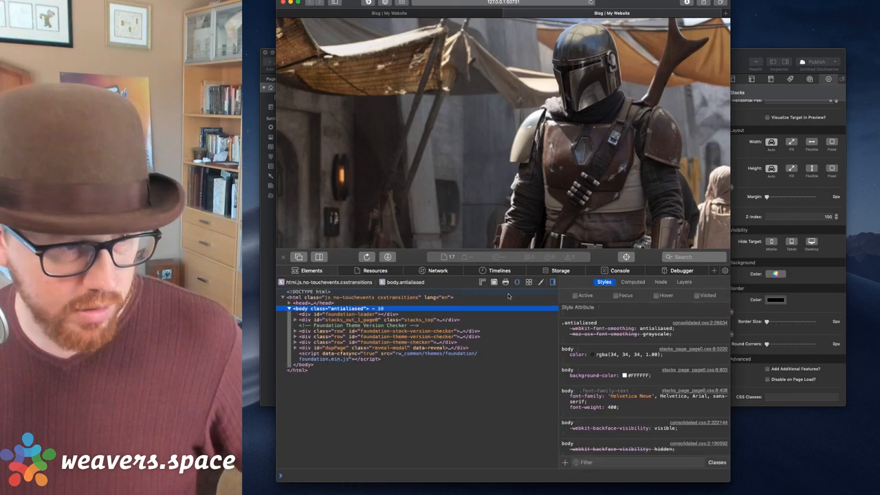
left_click_drag(606, 264, 607, 207)
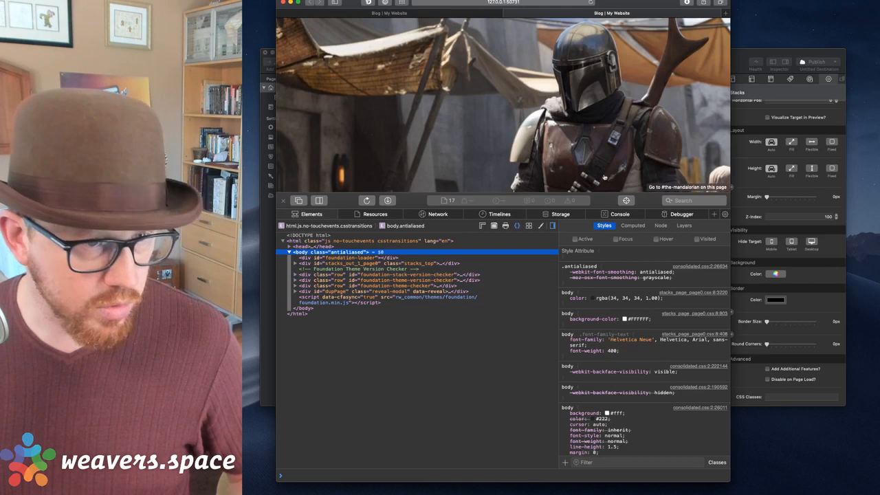
left_click(626, 199)
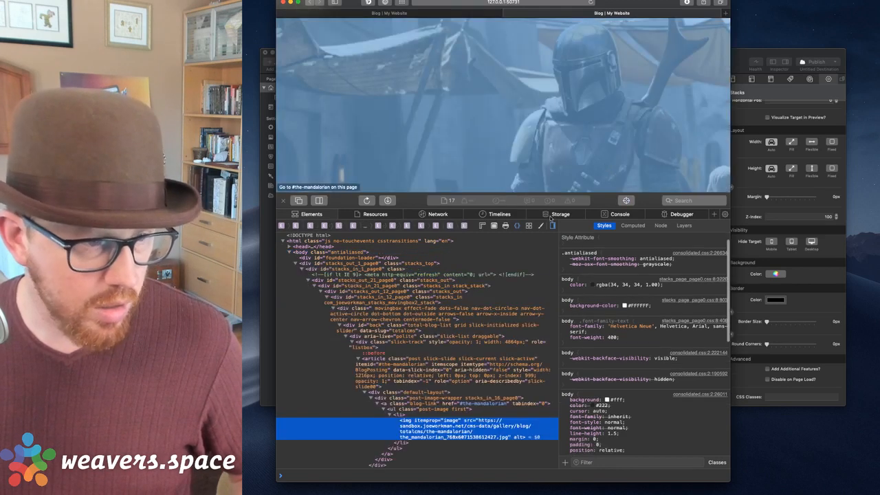
scroll(412, 372, "down", 1)
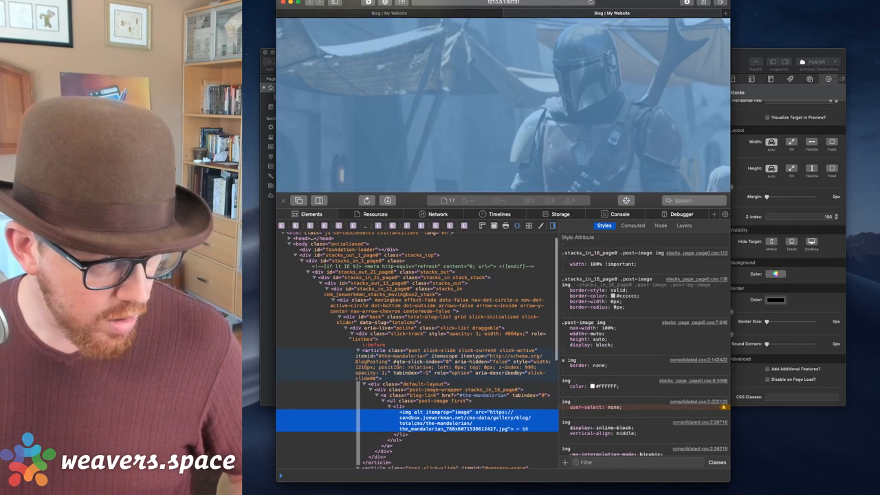
left_click(367, 304)
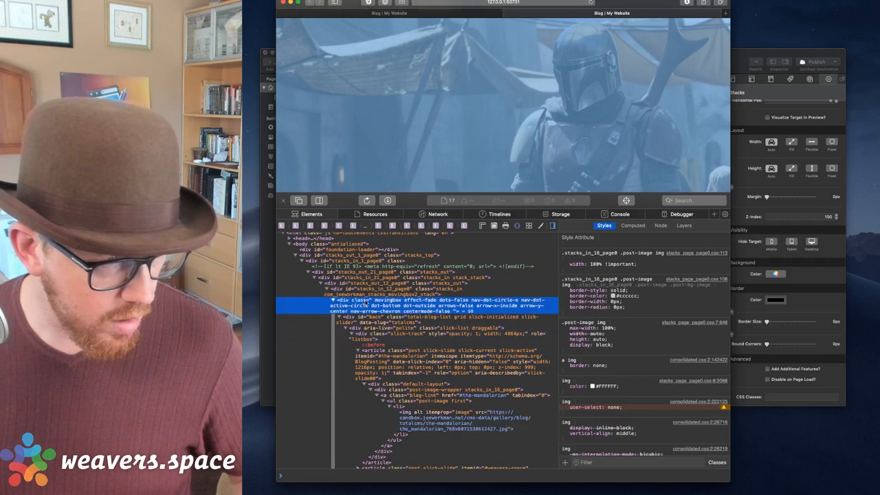
key("Left")
key("Down")
key("Down")
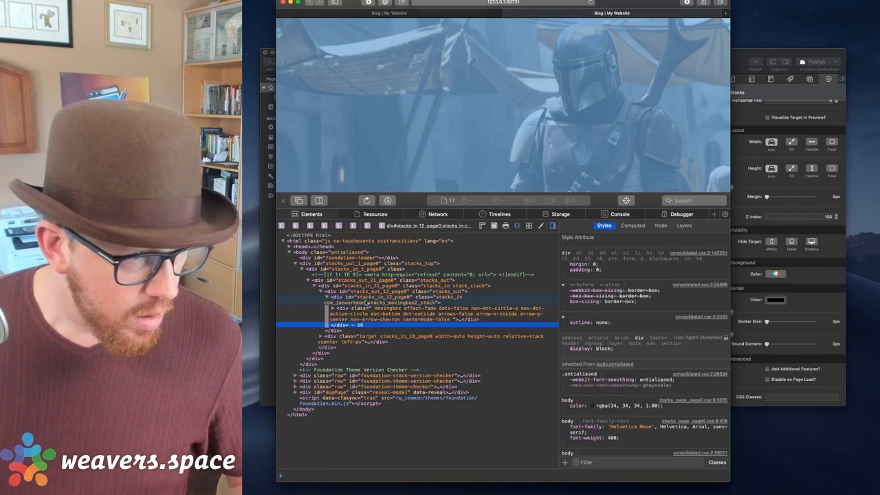
key("Up")
key("Up")
key("Up")
left_click(389, 310)
Search the markup for 'movingbox' and select the first slider element.
key("super+f")
left_click(456, 239)
type("movingbox")
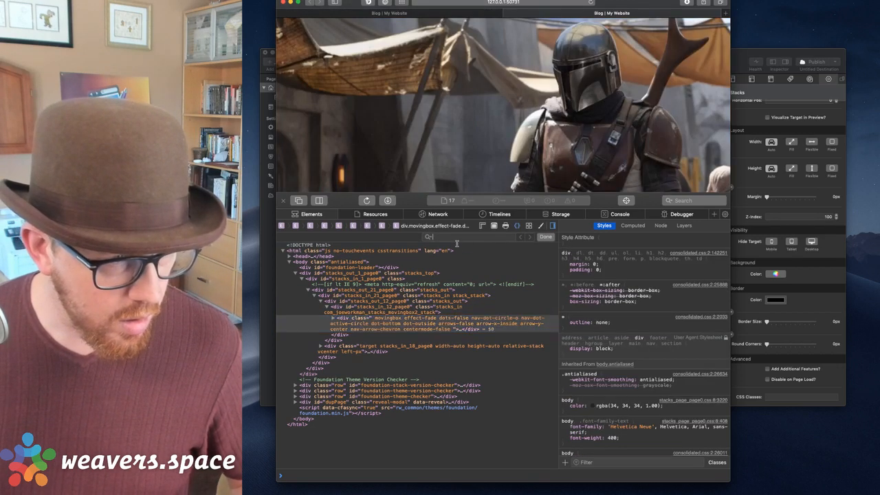
key("Return")
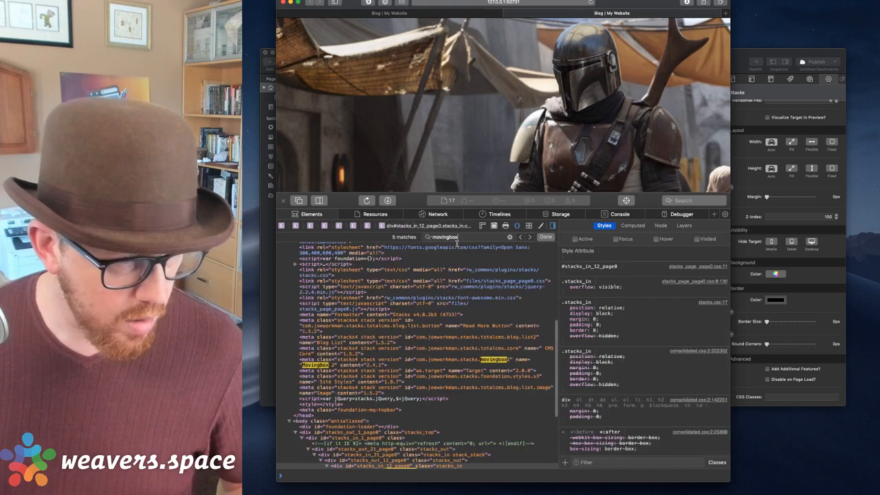
key("Return")
key("Return")
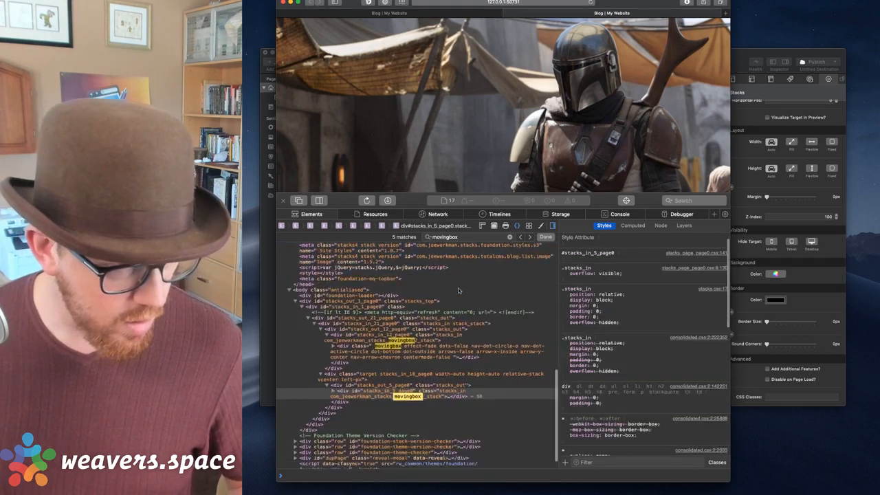
left_click(361, 332)
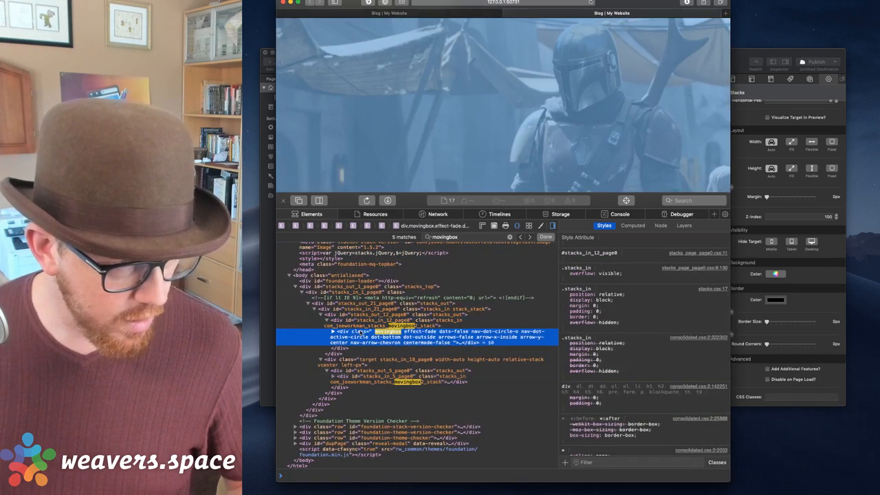
Expand the second movingbox slider, locate the target container wrapping it, then return to RapidWeaver.
left_click(377, 381)
key("Right")
key("Down")
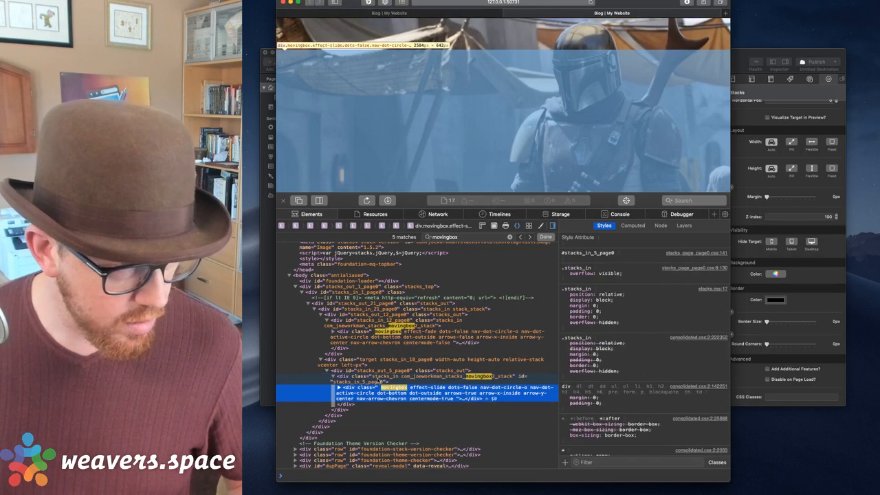
key("Right")
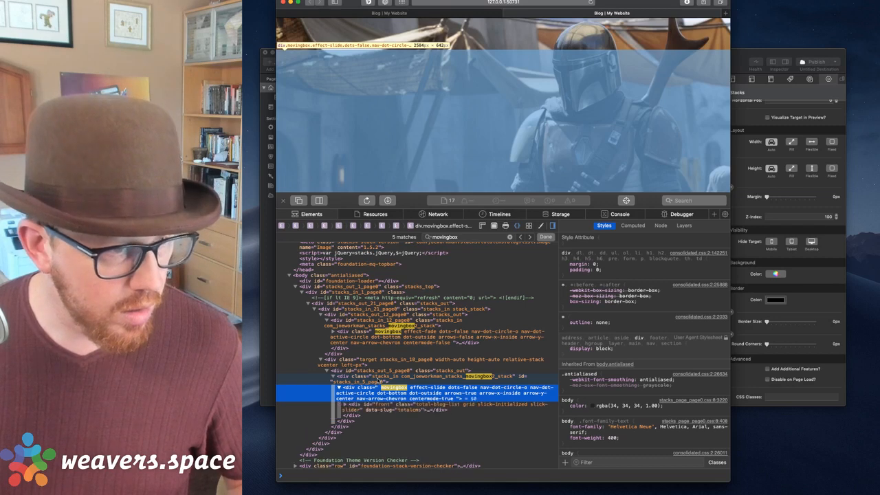
key("Up")
key("Up")
key("Up")
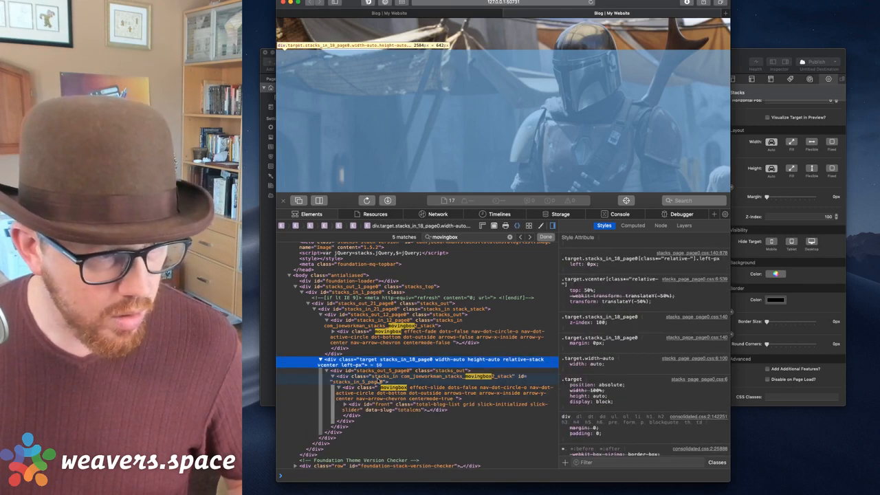
key("Up")
key("Down")
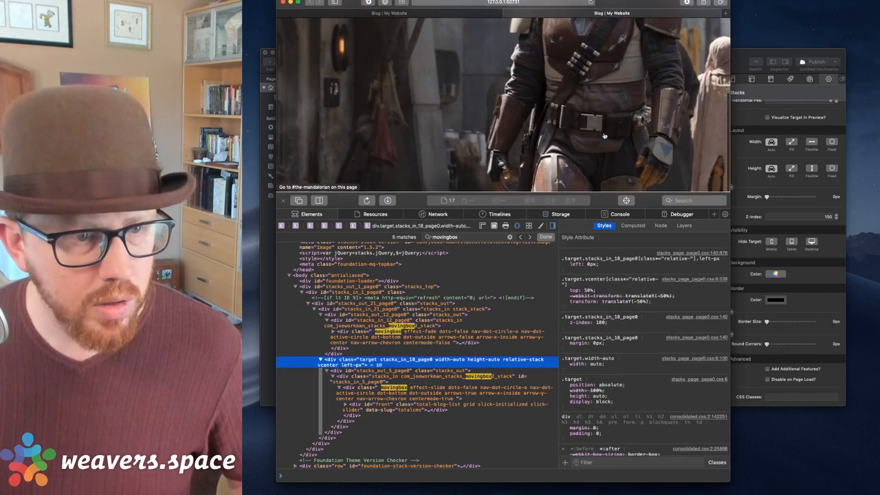
left_click(714, 94)
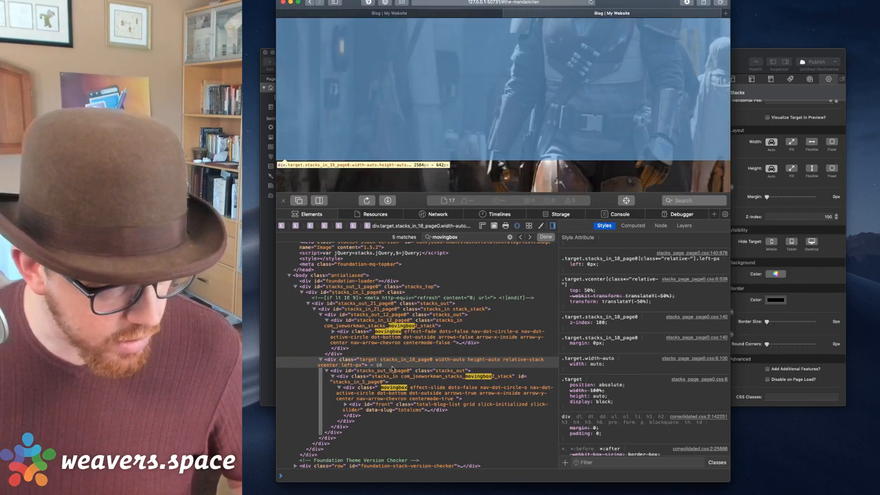
left_click(792, 307)
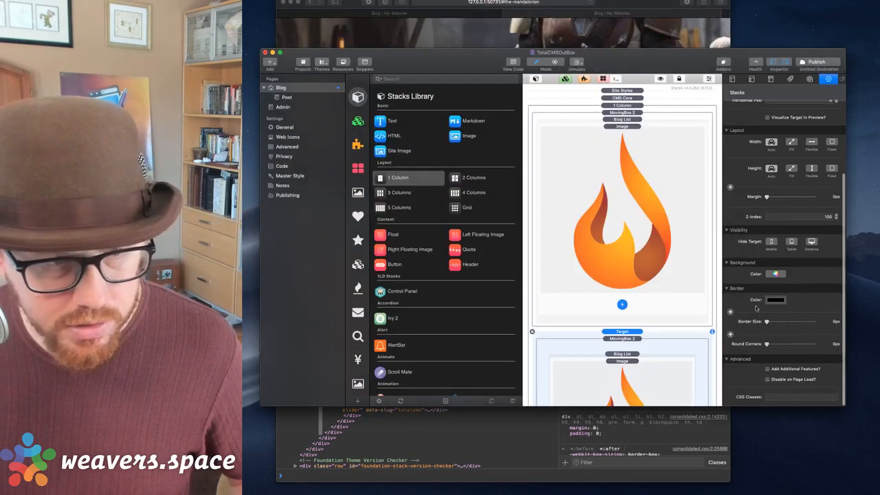
With the Stacks Library closed, drag MovingBox 2 above the Target stack and preview in a new Safari tab.
scroll(824, 288, "down", 2)
scroll(784, 292, "down", 2)
scroll(788, 300, "up", 5)
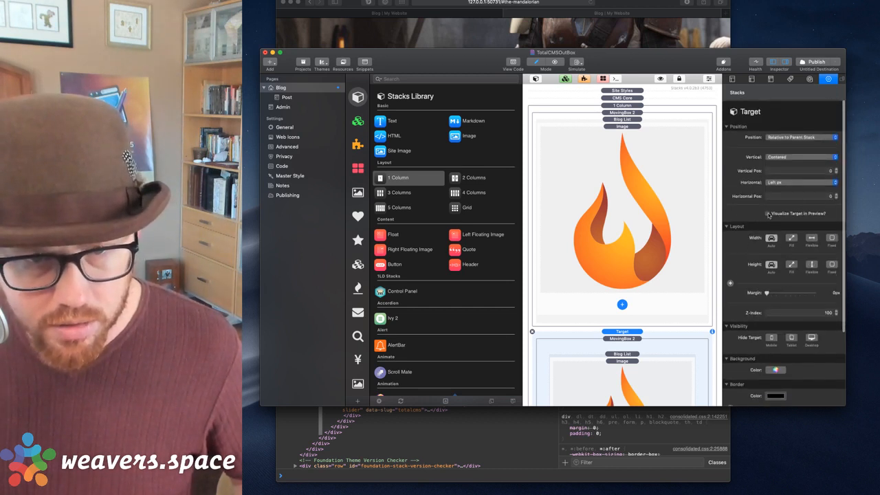
scroll(622, 227, "down", 2)
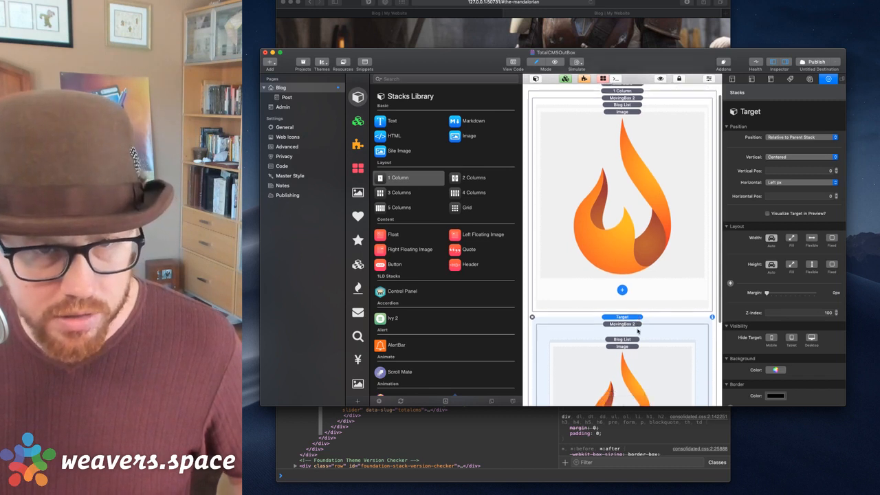
left_click(536, 80)
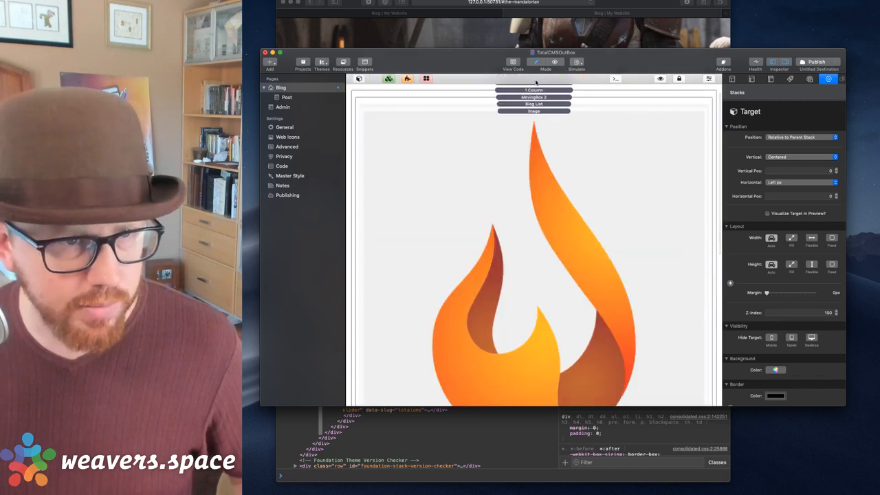
scroll(544, 137, "down", 10)
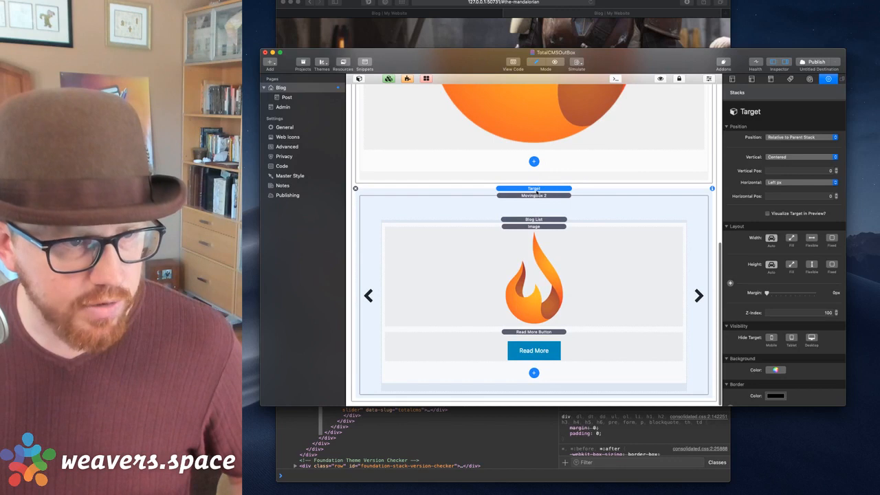
left_click(535, 194)
left_click_drag(531, 189, 530, 188)
key("super+Tab")
key("super+t")
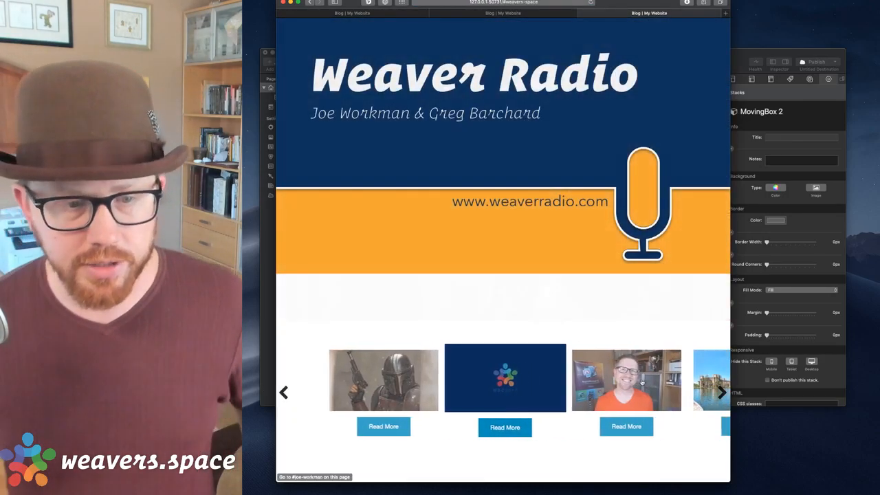
Advance the carousel two posts to San Francisco, move Safari aside, and switch to RapidWeaver.
left_click(643, 383)
left_click(646, 381)
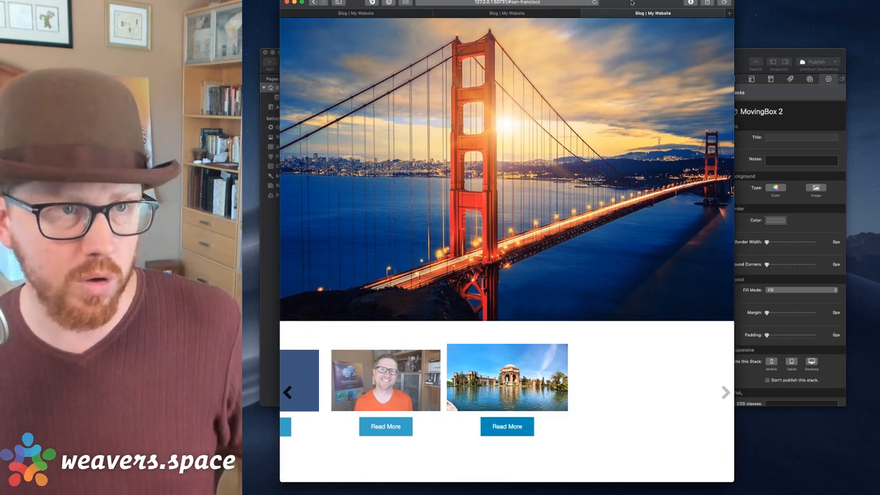
left_click_drag(578, 8, 629, 10)
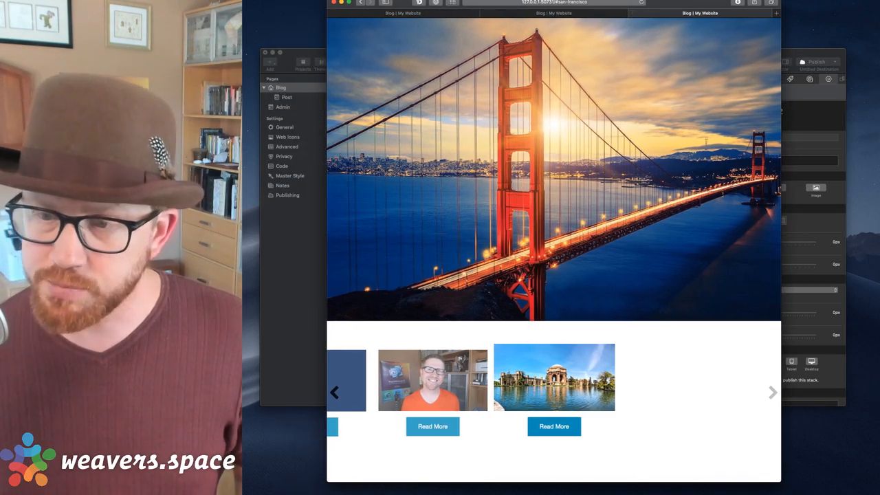
key("super+Tab")
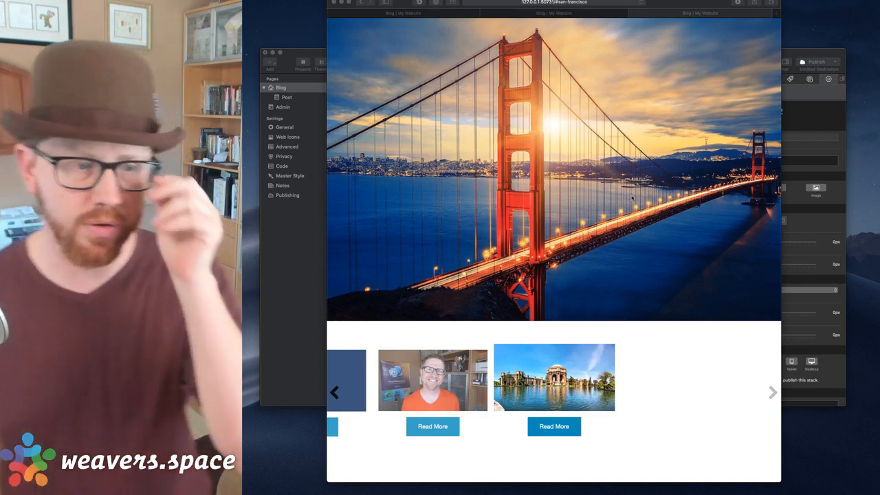
Place a 1 Column Foundation stack from the Stacks library onto the empty Post page.
left_click(274, 104)
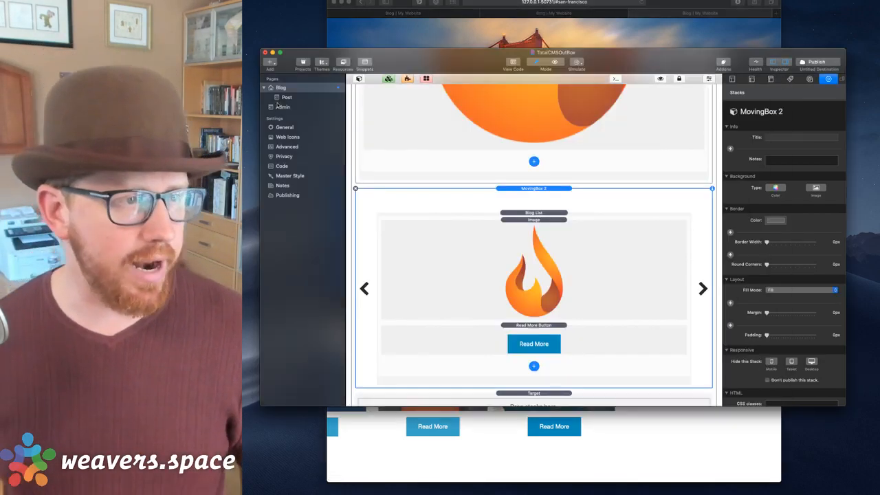
left_click(284, 97)
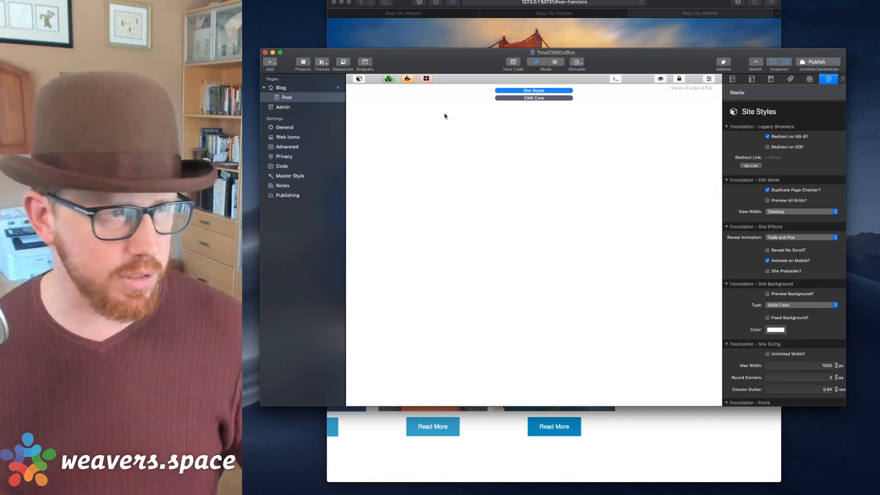
left_click(358, 79)
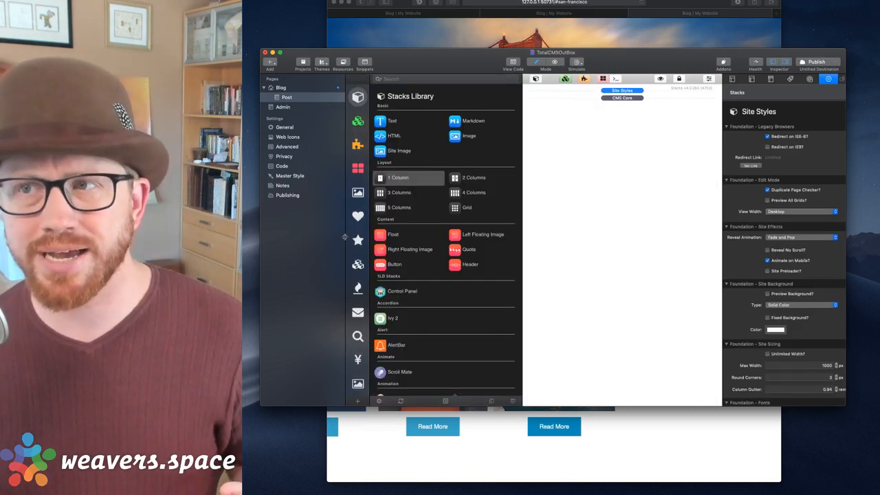
left_click(358, 359)
left_click(358, 264)
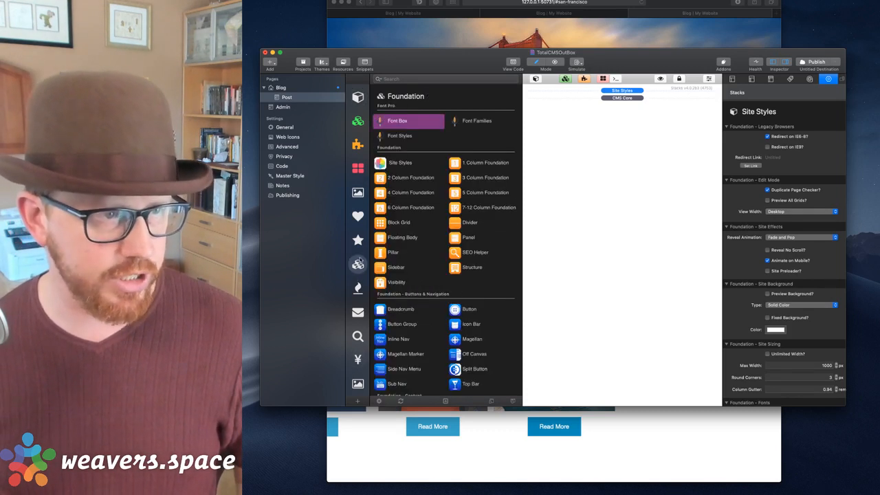
left_click(460, 163)
left_click_drag(460, 162, 560, 103)
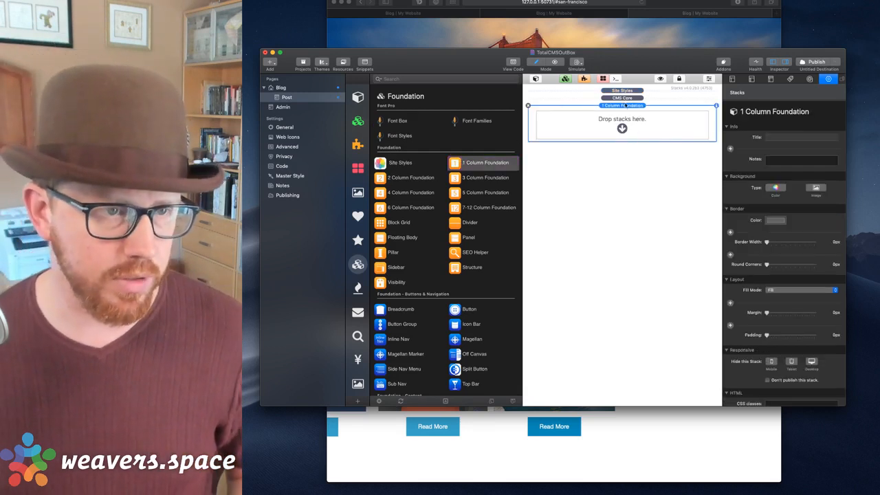
Set the column's Responsive Padding Top and Bottom to 5.
scroll(773, 301, "down", 5)
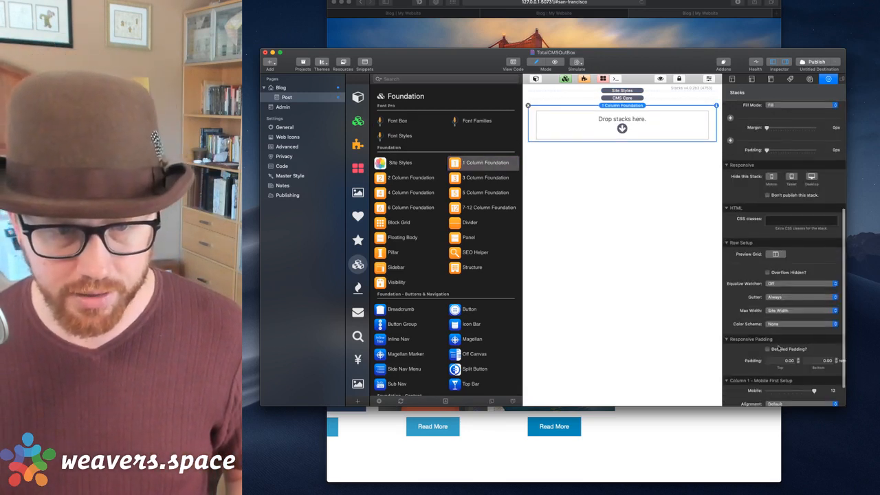
type("5")
key("Tab")
type("5")
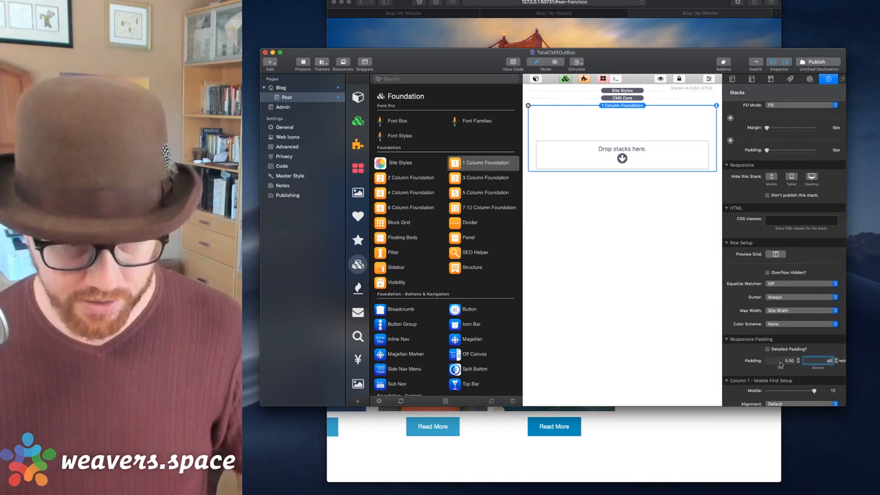
key("BackSpace")
key("Tab")
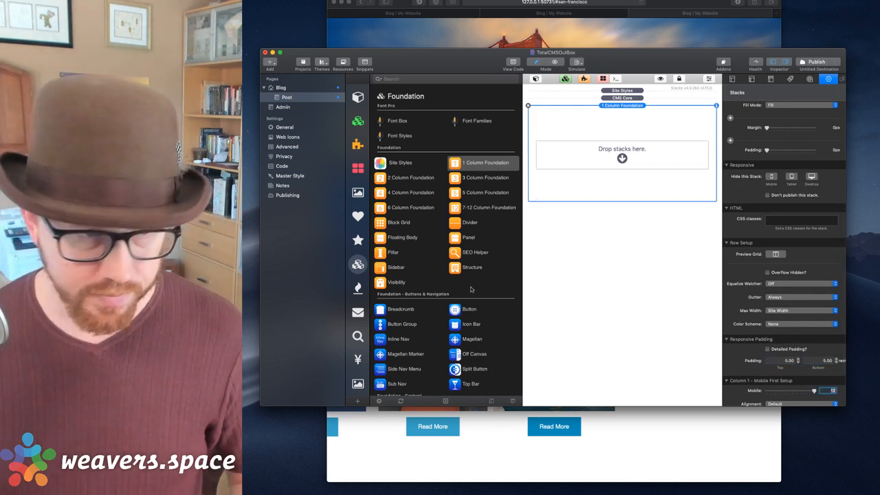
Drag a Total CMS Blog Post stack from the CMS library into the column, then preview the page.
left_click(358, 288)
scroll(441, 241, "down", 10)
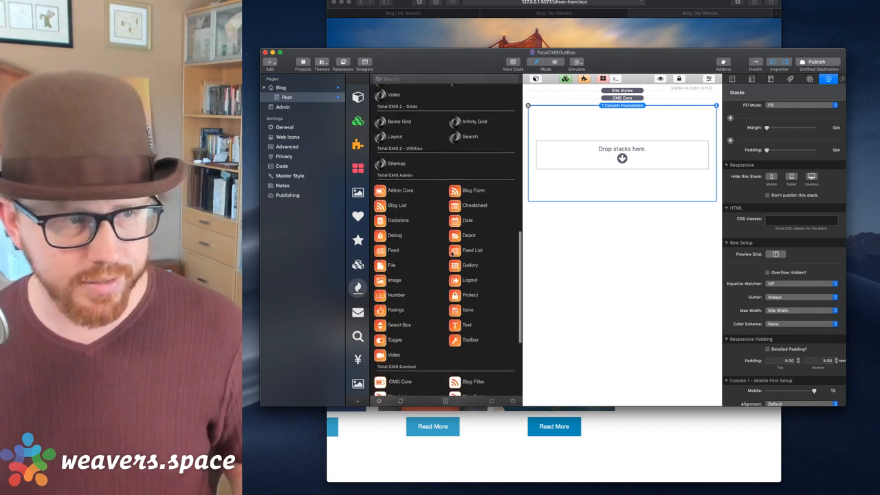
scroll(421, 166, "down", 5)
scroll(421, 167, "down", 2)
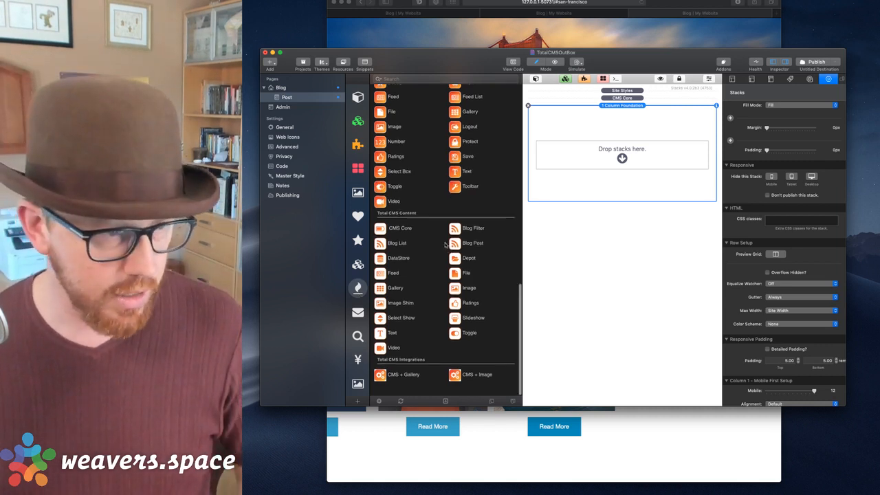
left_click_drag(469, 245, 578, 156)
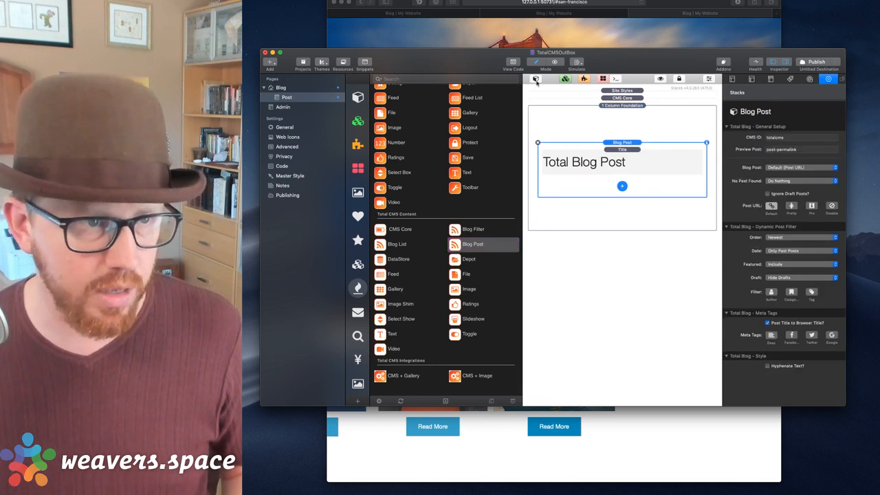
left_click(535, 78)
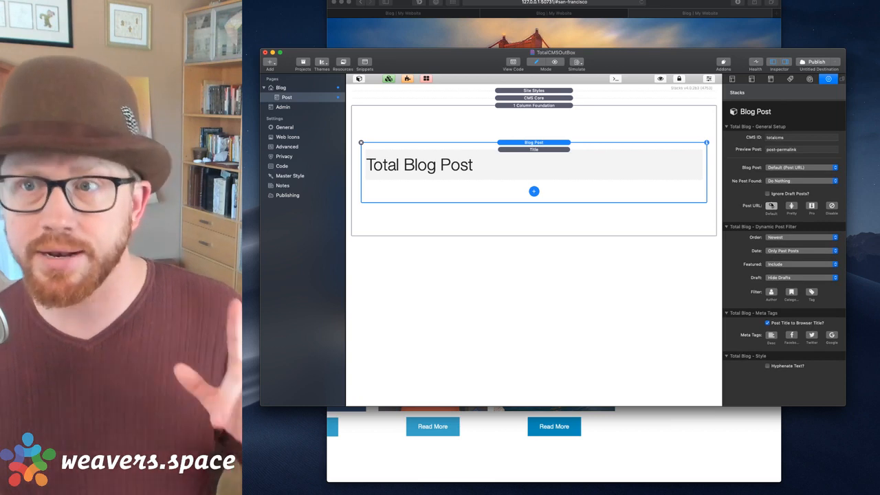
key("super+Tab")
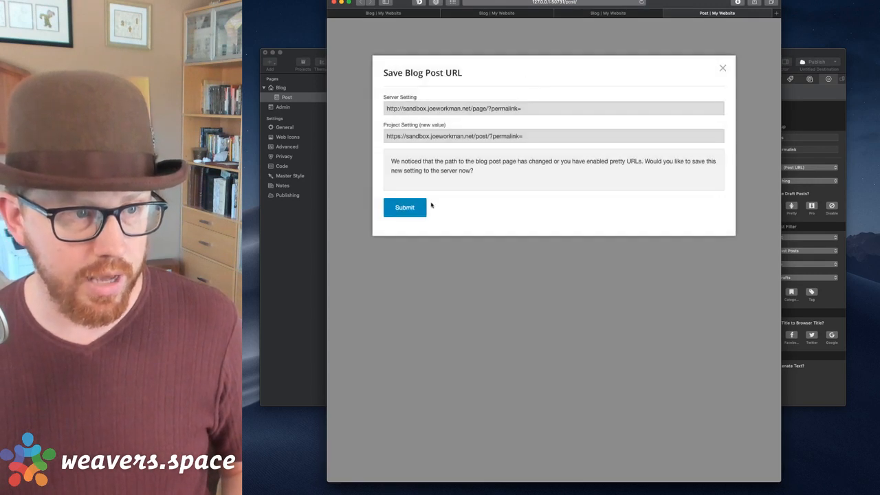
Submit the new blog post URL, close the Post tab, and select the Blog Post title in RapidWeaver.
left_click(404, 207)
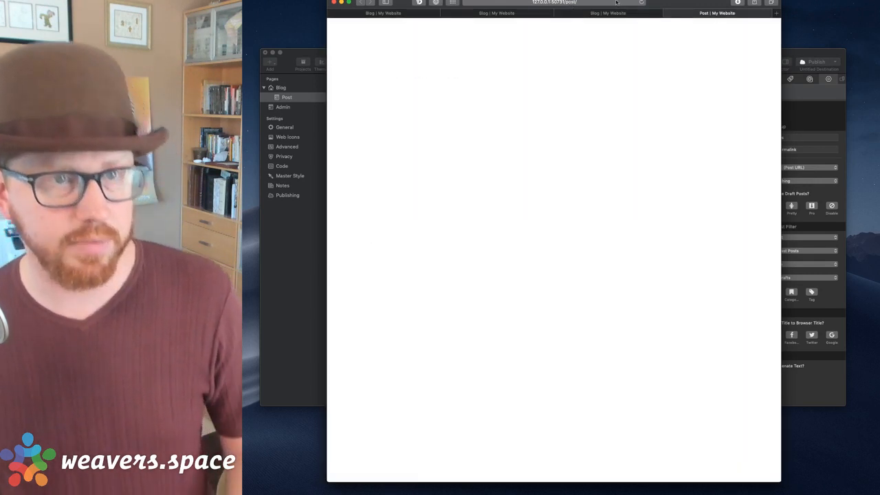
left_click(667, 14)
left_click(793, 53)
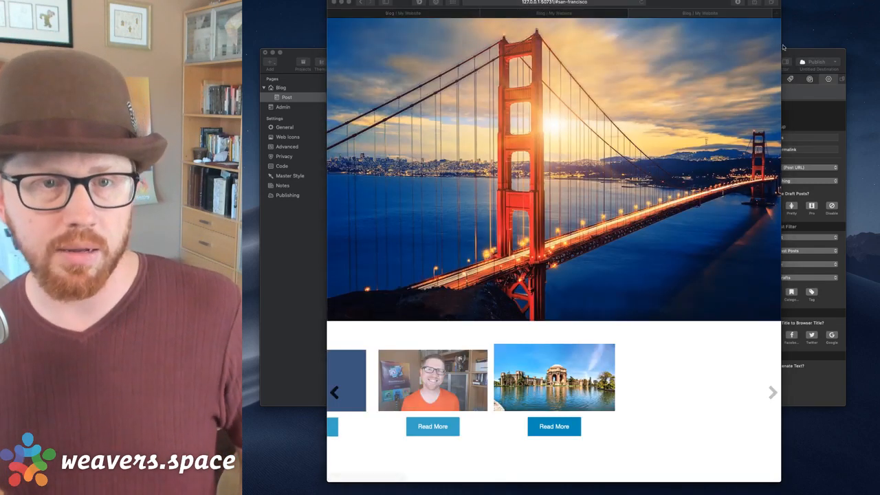
left_click(484, 168)
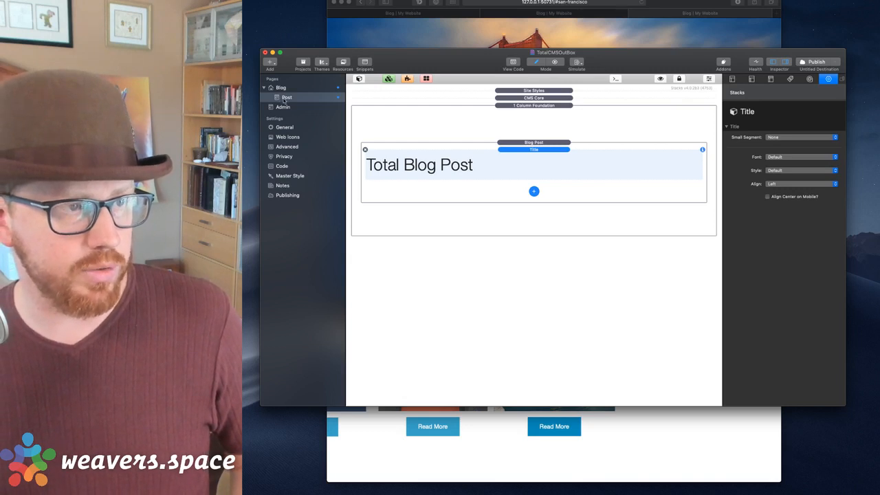
Add Summary, Content and Post Gallery items, move Post Gallery above Summary, and preview the post.
left_click(534, 191)
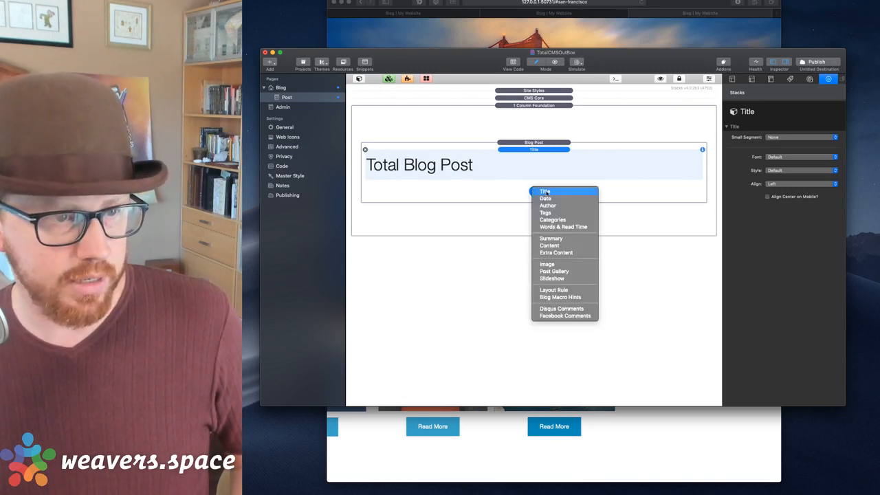
left_click(558, 239)
left_click(535, 263)
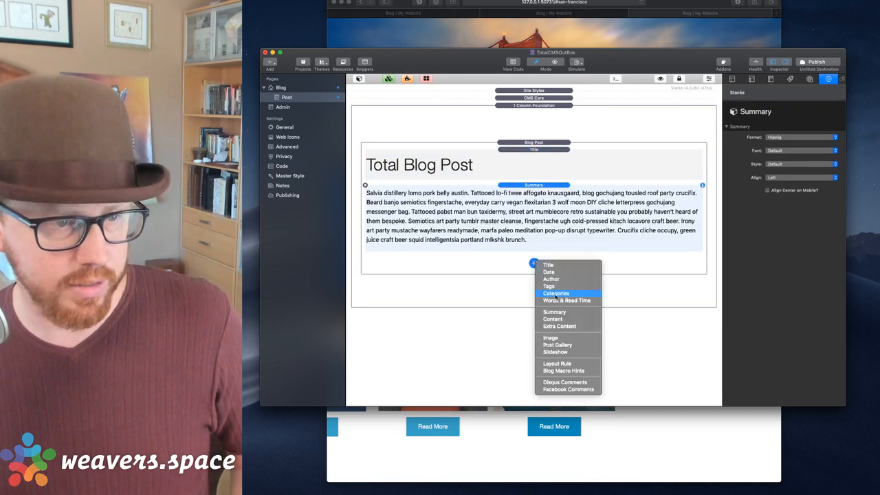
left_click(557, 320)
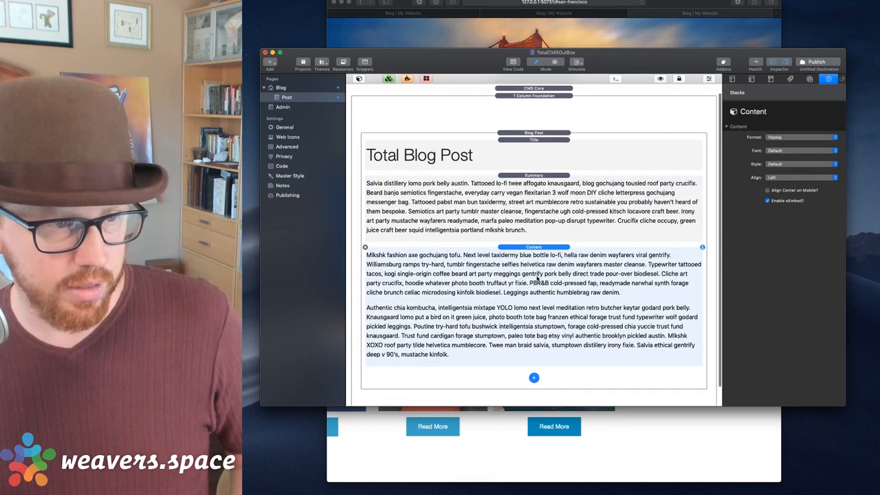
left_click(535, 378)
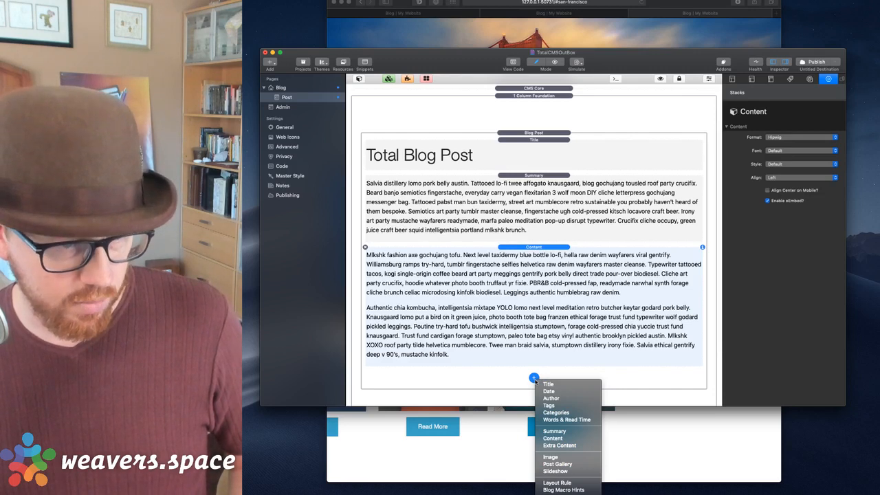
left_click(565, 464)
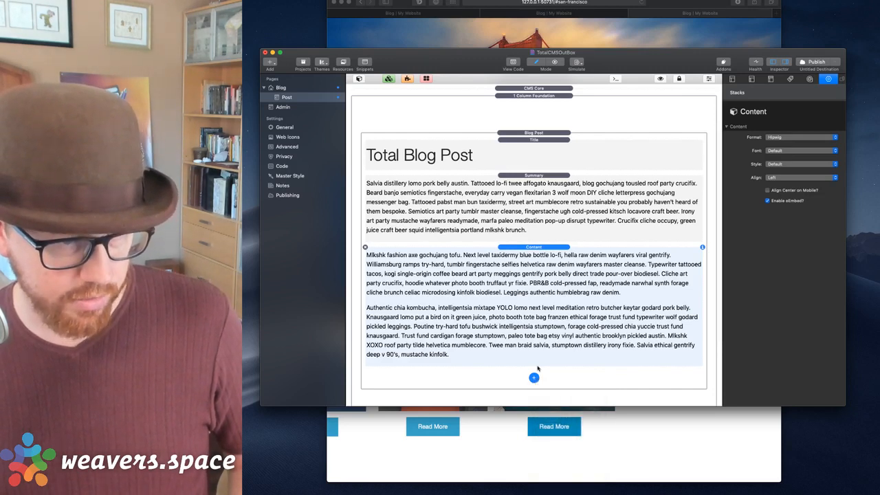
left_click_drag(526, 375, 517, 176)
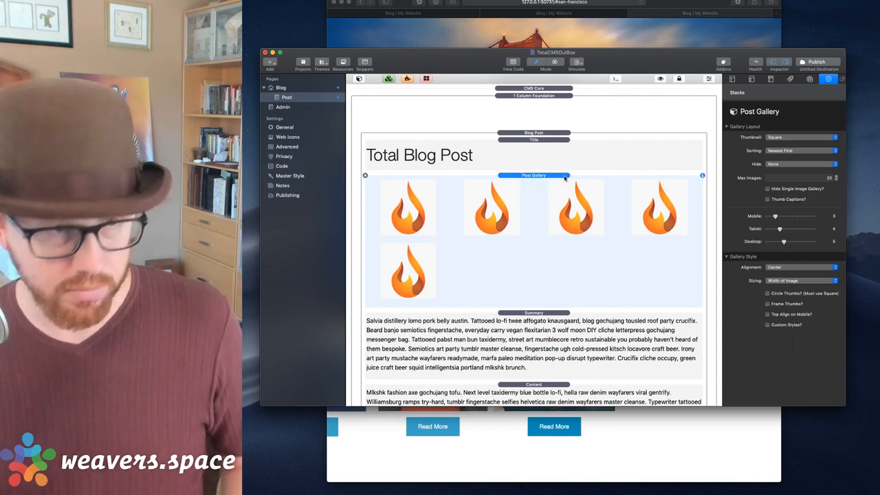
key("shift+super+r")
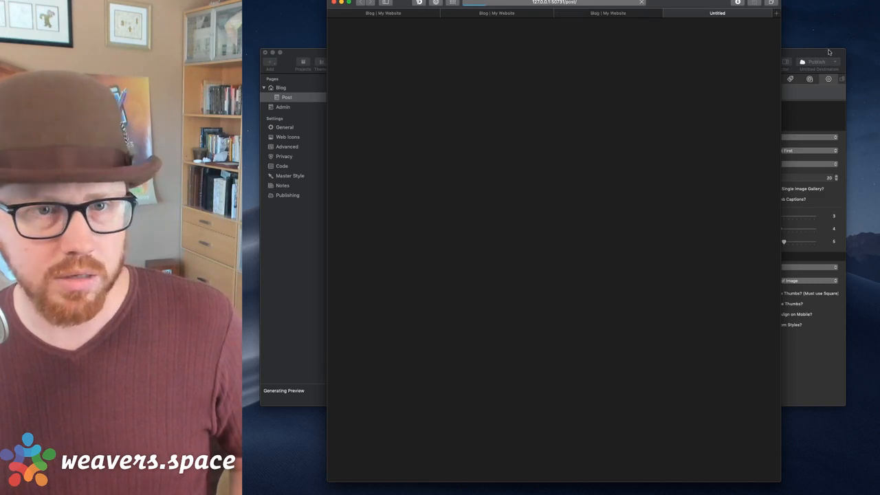
Set the Blog Post stack's Preview Post to 'san-francisco' and preview the page again.
left_click(831, 52)
left_click(536, 132)
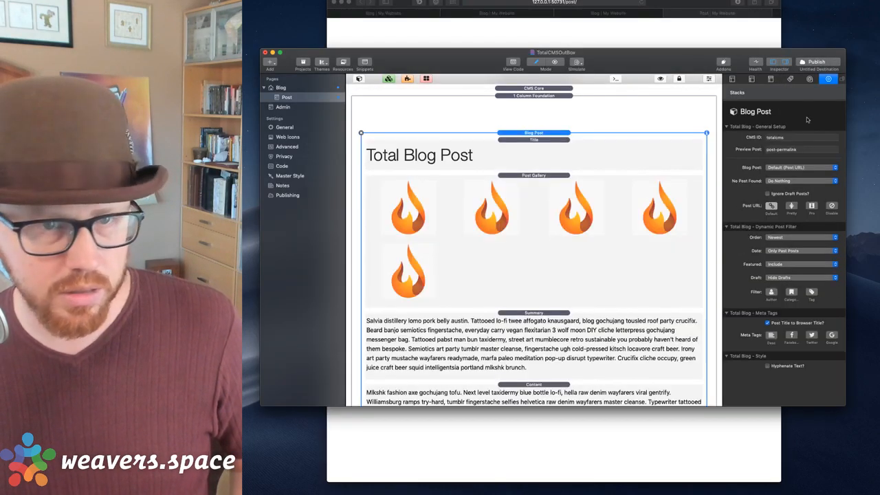
left_click(788, 152)
triple_click(788, 153)
type("joe-workman")
triple_click(788, 150)
key("BackSpace")
type("san-francisco")
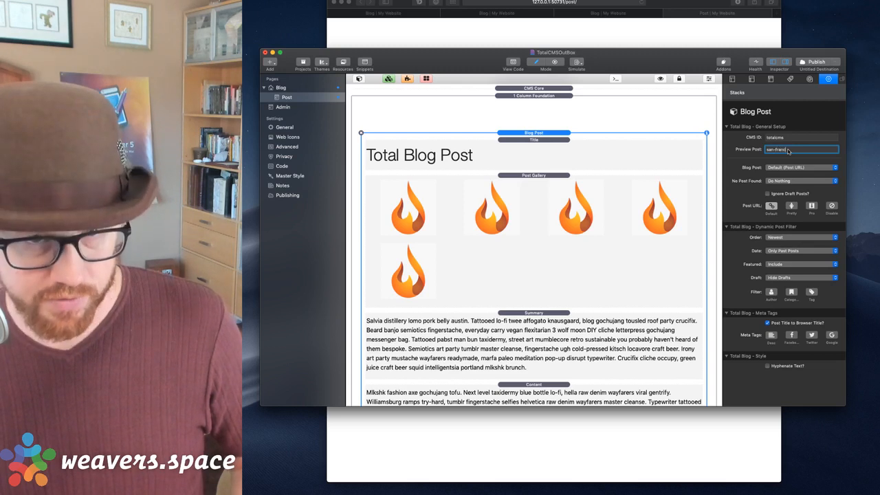
key("Return")
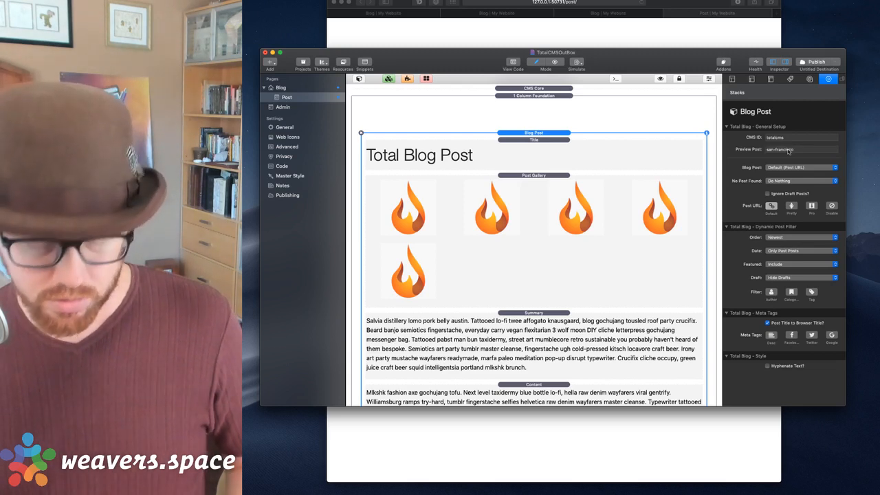
key("super+Tab")
key("super+r")
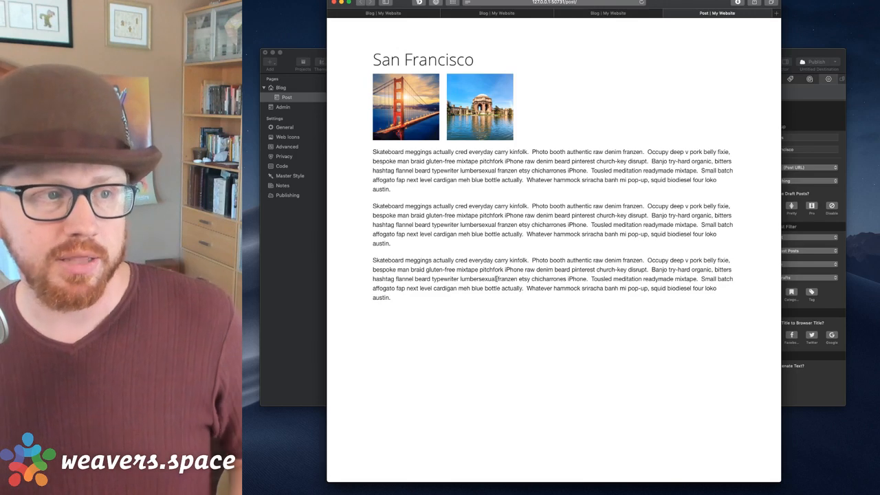
left_click_drag(374, 152, 441, 345)
left_click(293, 244)
left_click(552, 32)
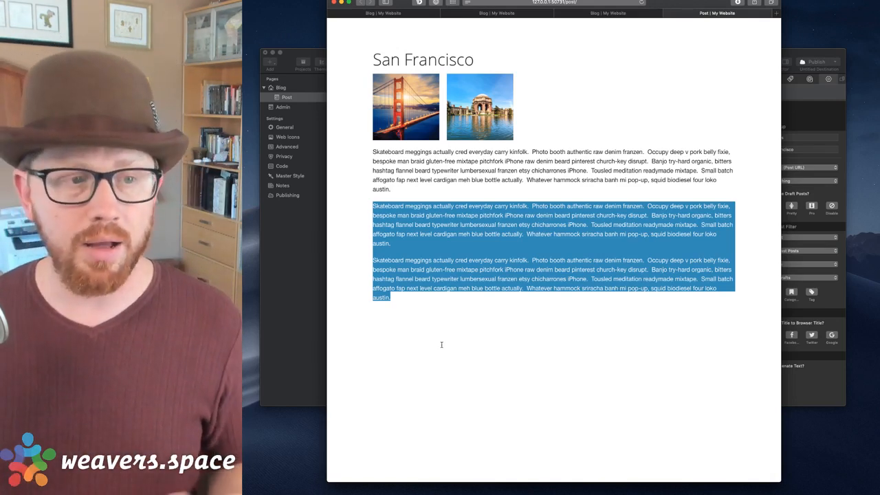
left_click(394, 297)
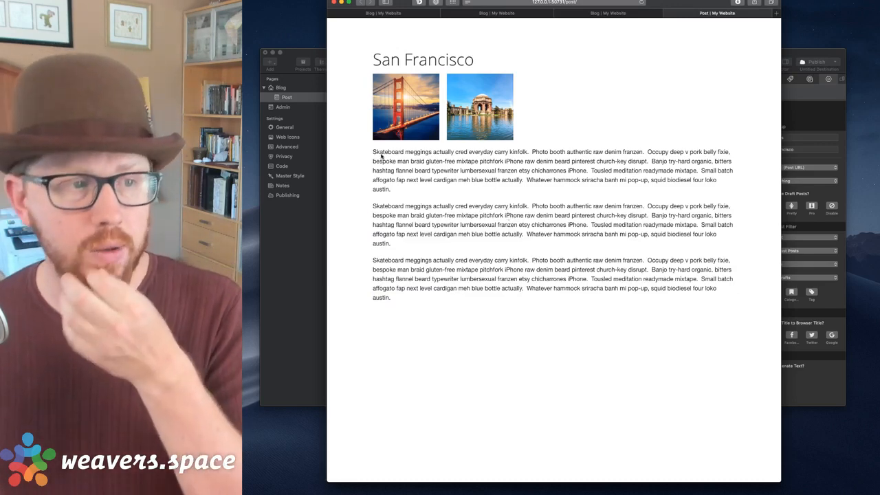
left_click_drag(373, 152, 489, 359)
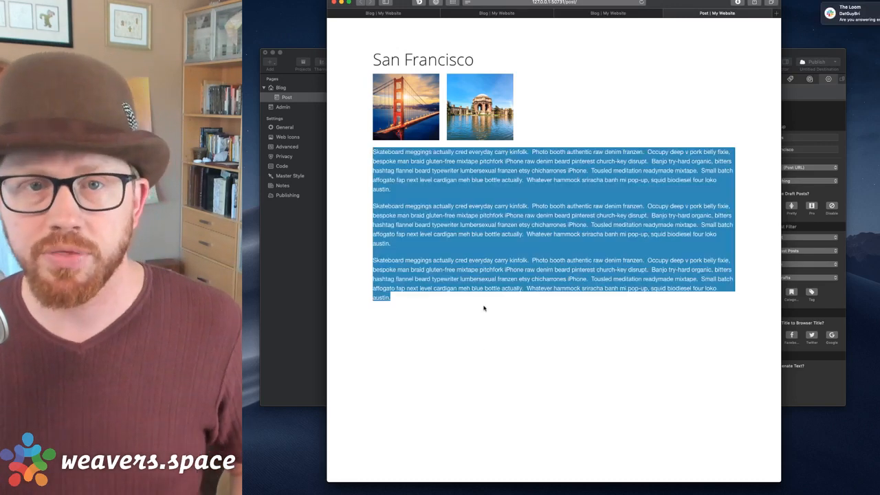
left_click(486, 326)
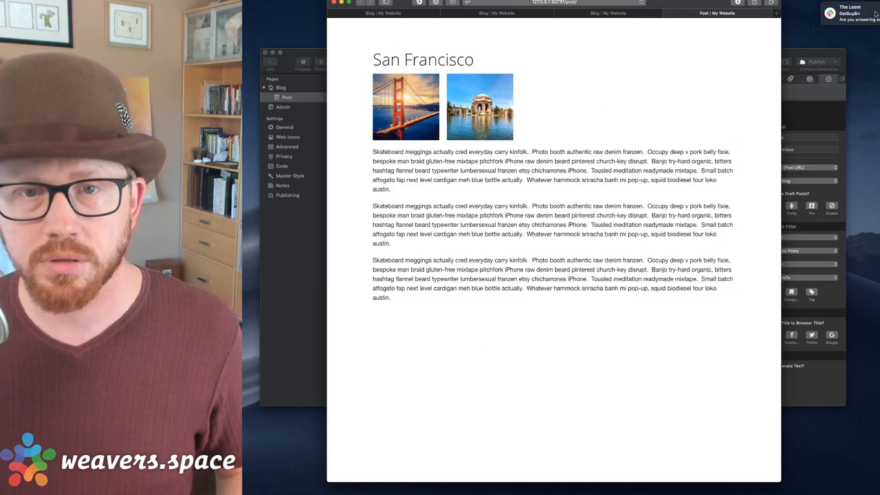
left_click(830, 12)
left_click(674, 86)
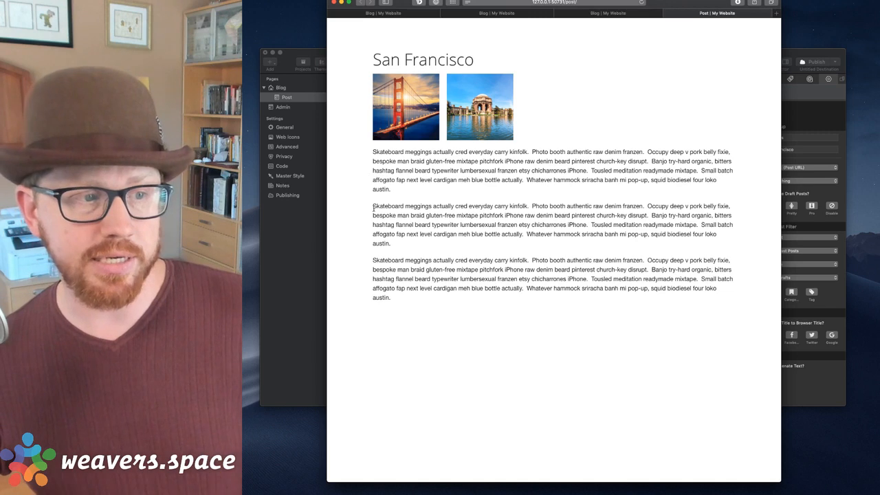
Select and deselect the San Francisco post's paragraphs in the preview, then return to RapidWeaver.
left_click_drag(373, 203, 421, 327)
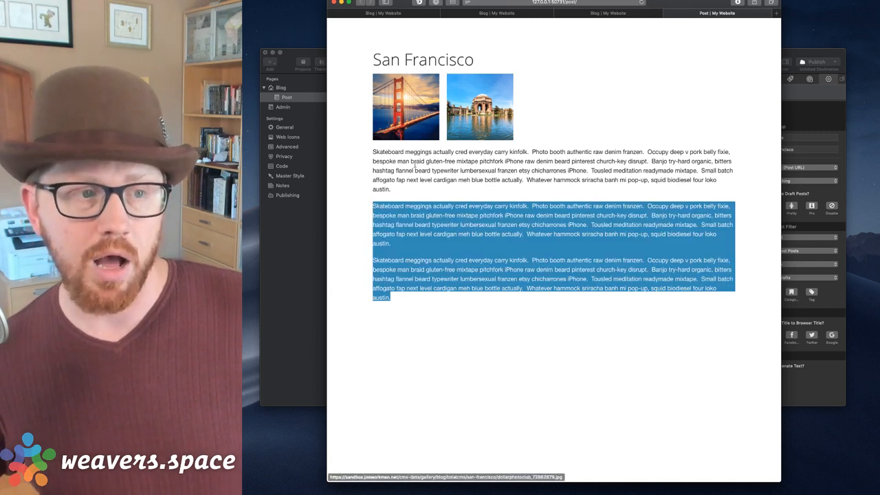
left_click(397, 178)
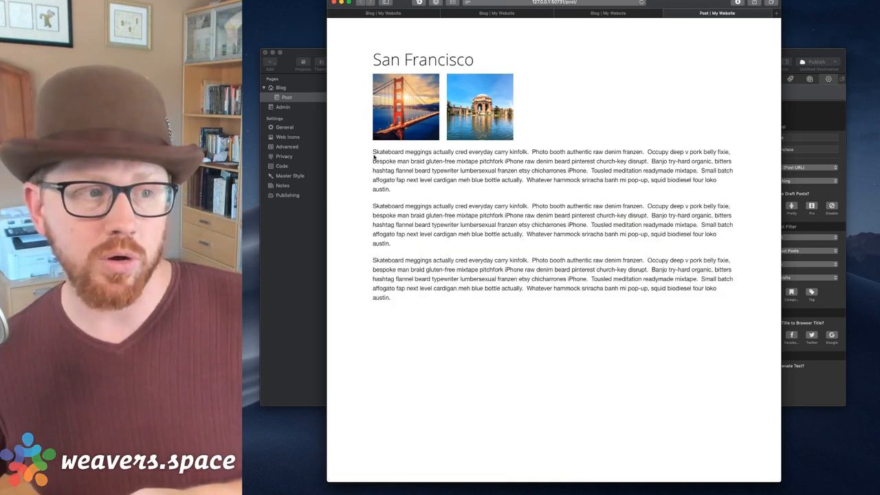
left_click_drag(373, 152, 407, 200)
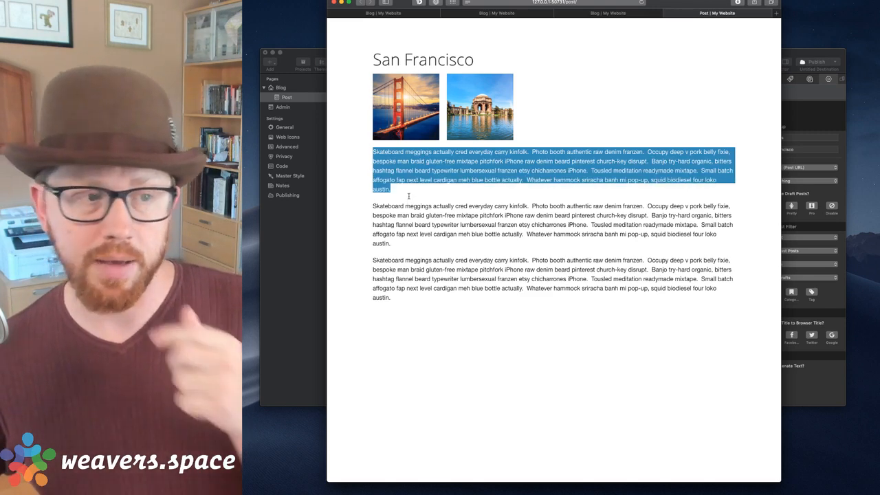
left_click(409, 196)
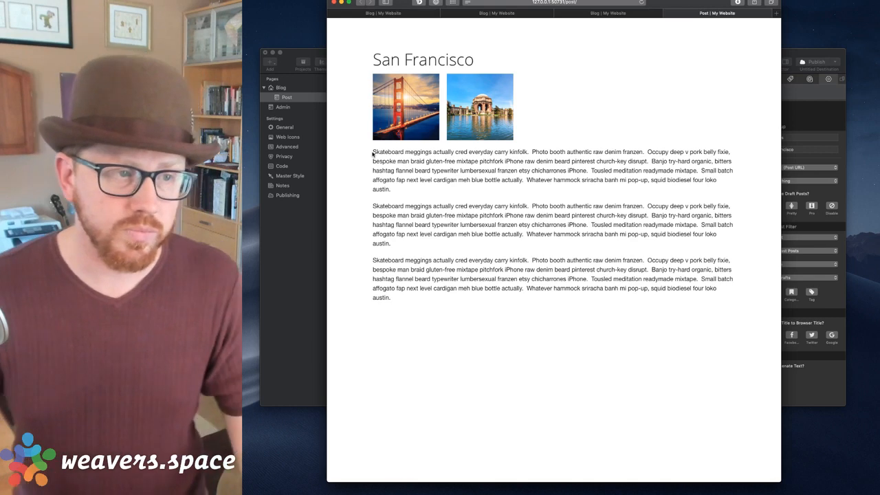
left_click_drag(373, 151, 410, 196)
left_click(413, 198)
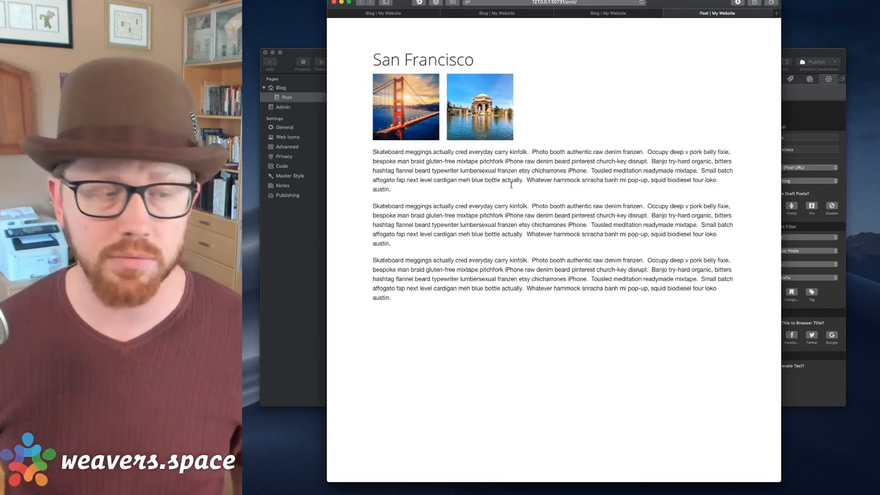
left_click(306, 278)
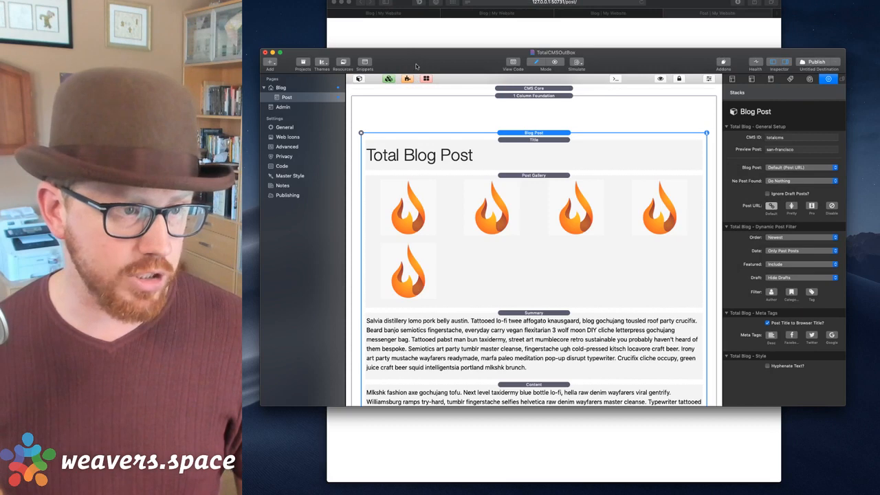
Add a new Stacks page to the site and position it beside the Admin page.
left_click(360, 78)
scroll(401, 199, "up", 10)
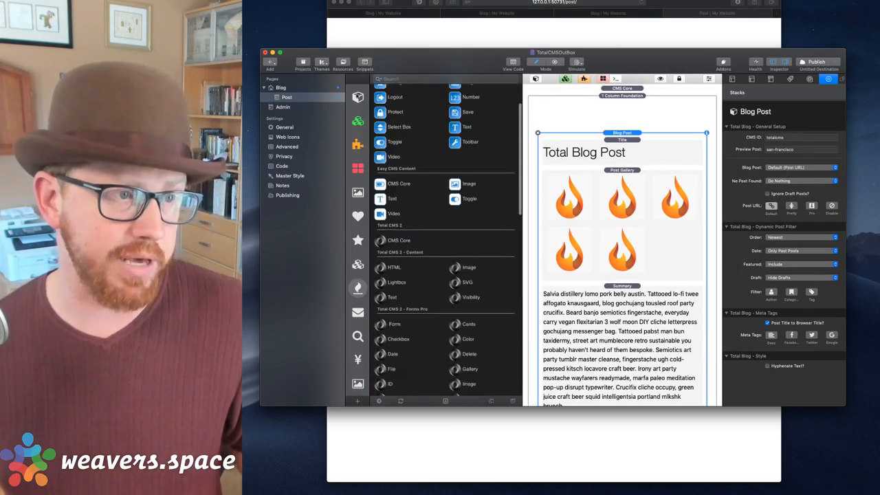
left_click(358, 97)
left_click(284, 108)
left_click(283, 98)
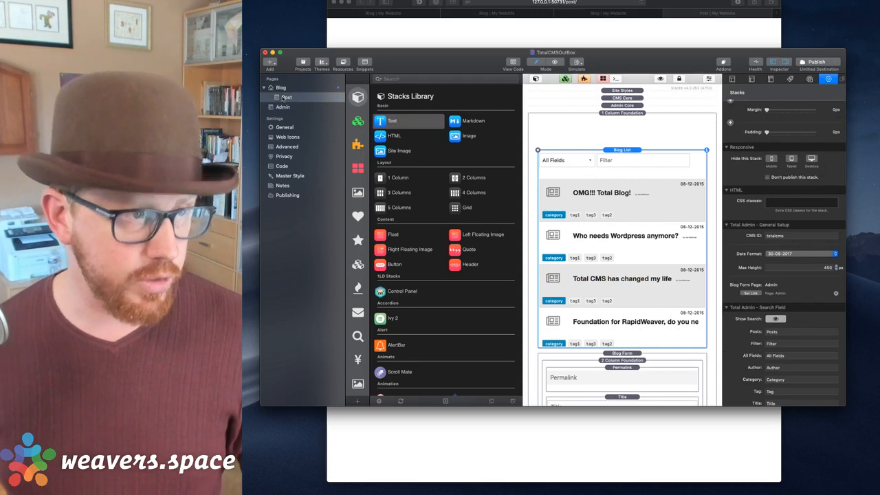
left_click(283, 98)
left_click(282, 100)
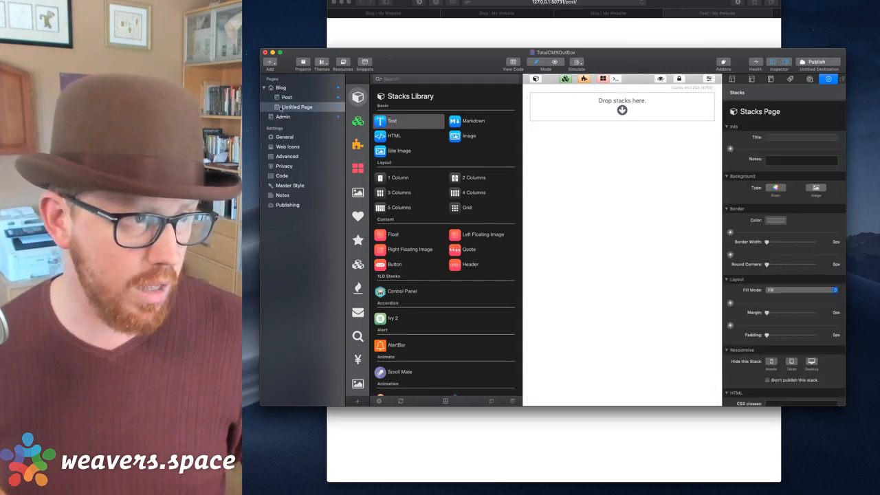
left_click_drag(255, 108, 285, 116)
Rename the new page Auth and set its folder to auth in General Settings.
left_click(287, 108)
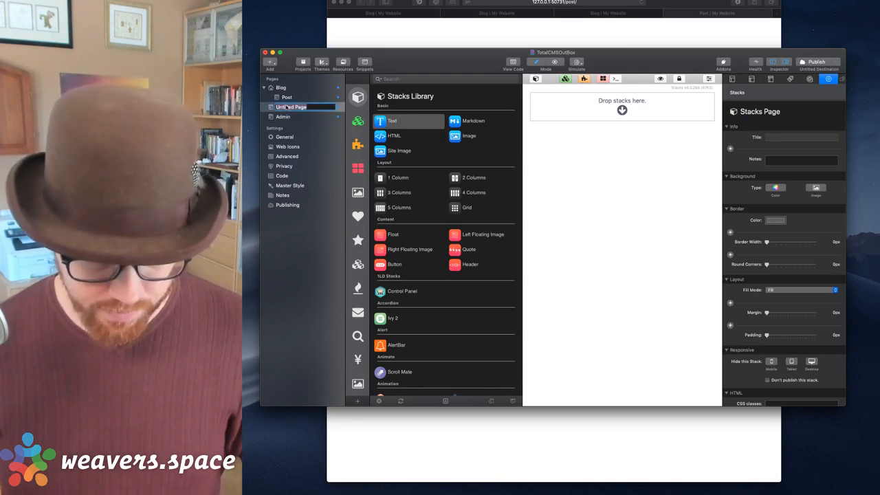
type("Auth")
key("Return")
left_click(733, 79)
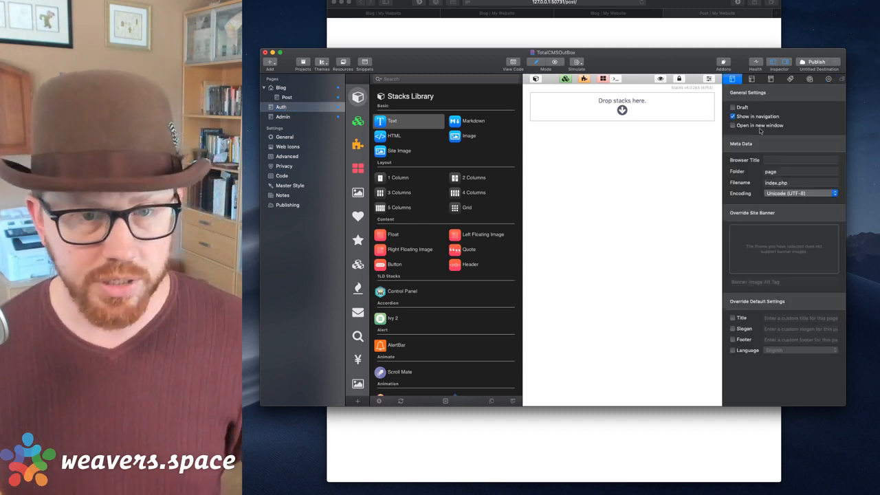
left_click(779, 172)
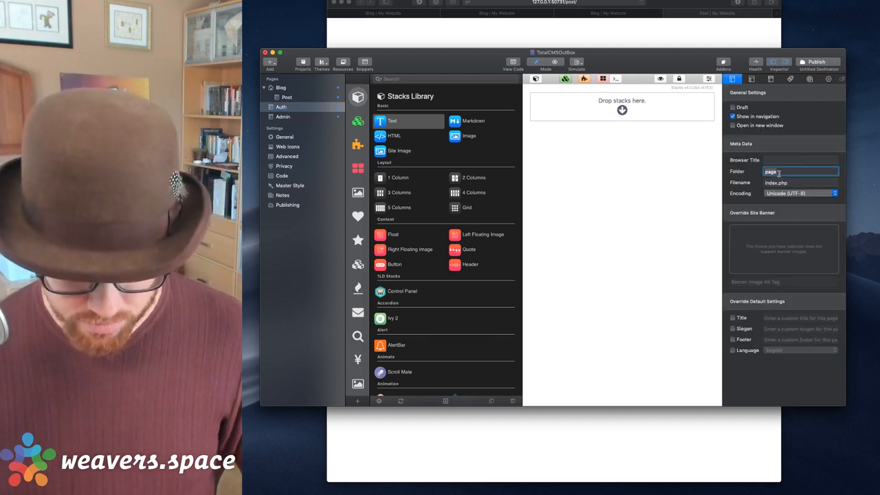
type("auth")
key("Tab")
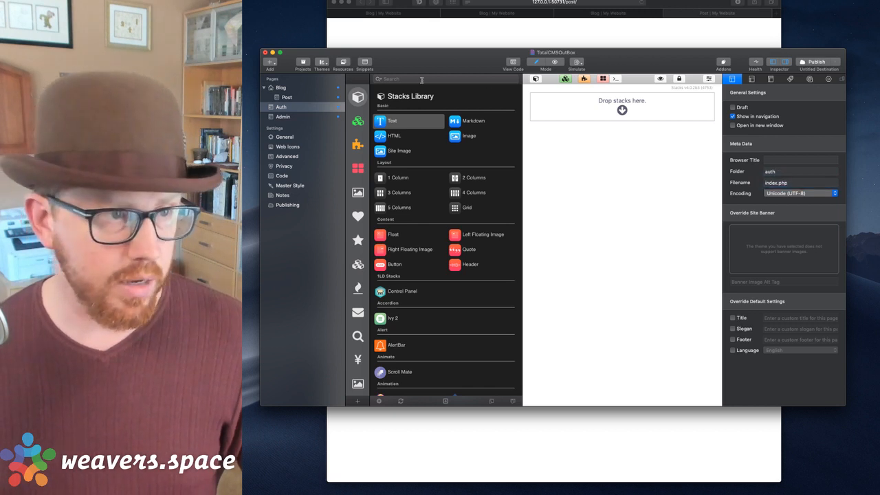
left_click(422, 80)
Search the library for pagesafe and drop the Page Safe stack onto the Auth page.
type("pagesafe")
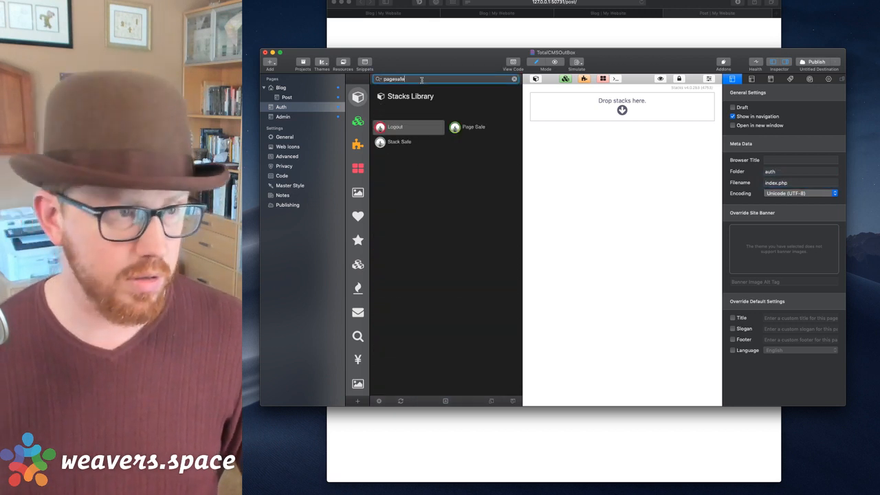
left_click_drag(456, 131, 626, 106)
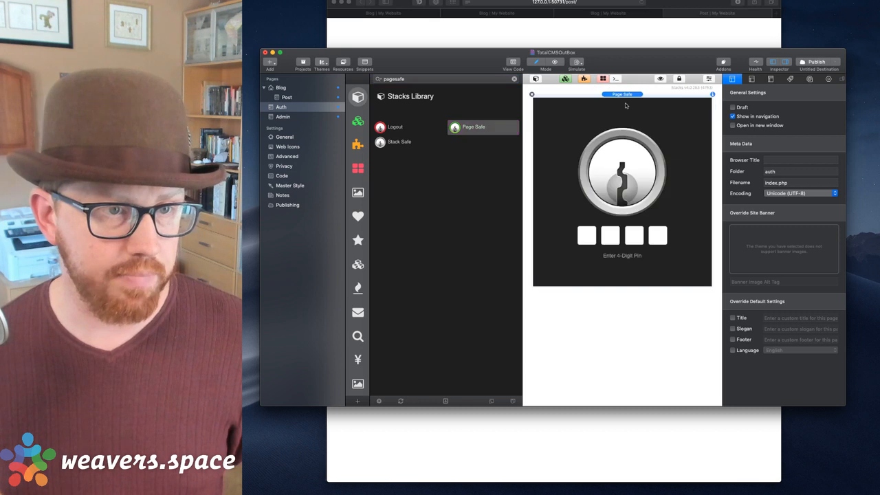
left_click(536, 80)
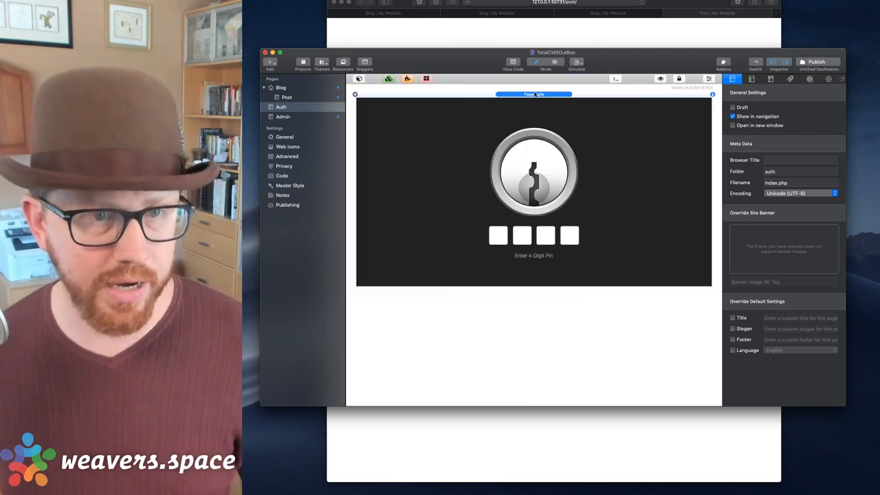
Review the Page Safe 4-digit PIN settings, then return to the Post page.
left_click(535, 95)
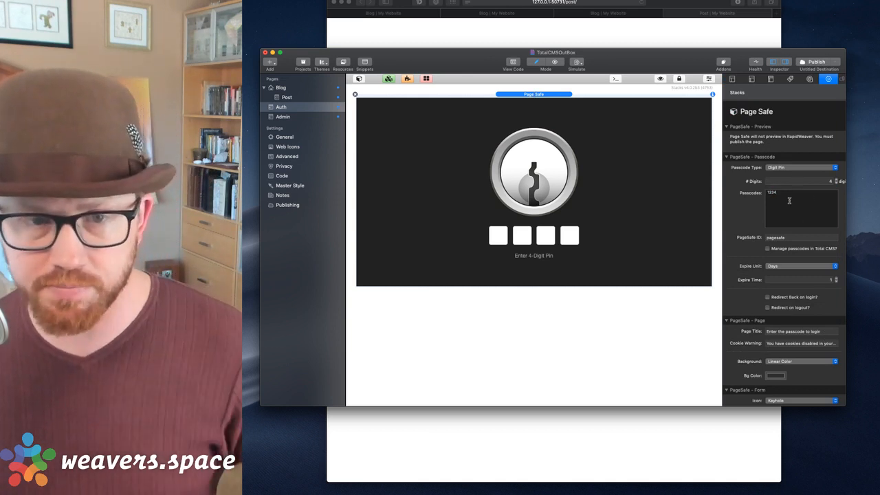
double_click(794, 239)
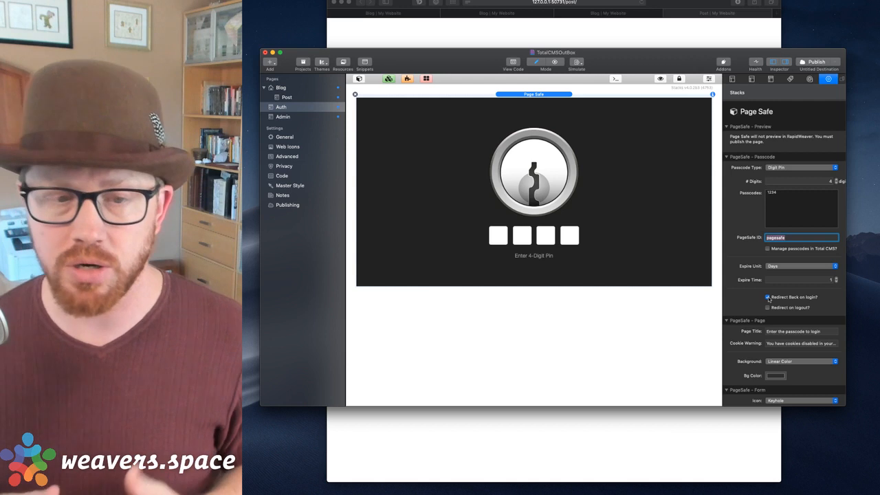
scroll(769, 299, "down", 4)
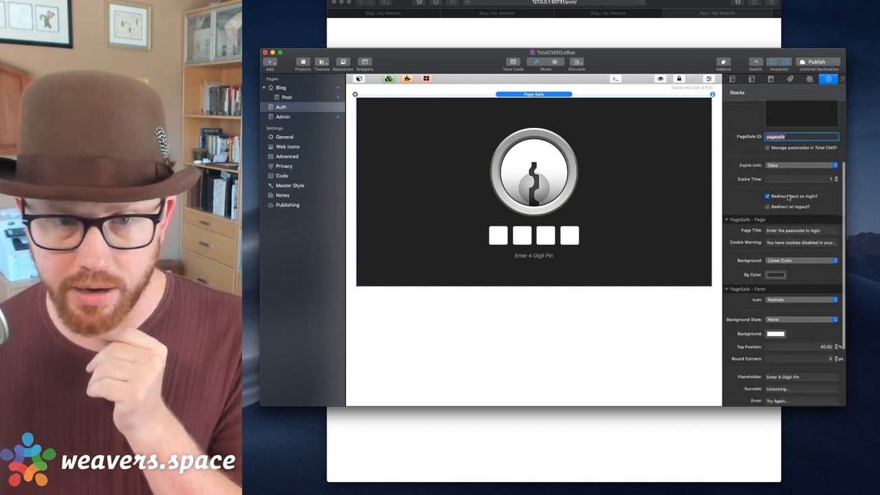
scroll(781, 199, "down", 3)
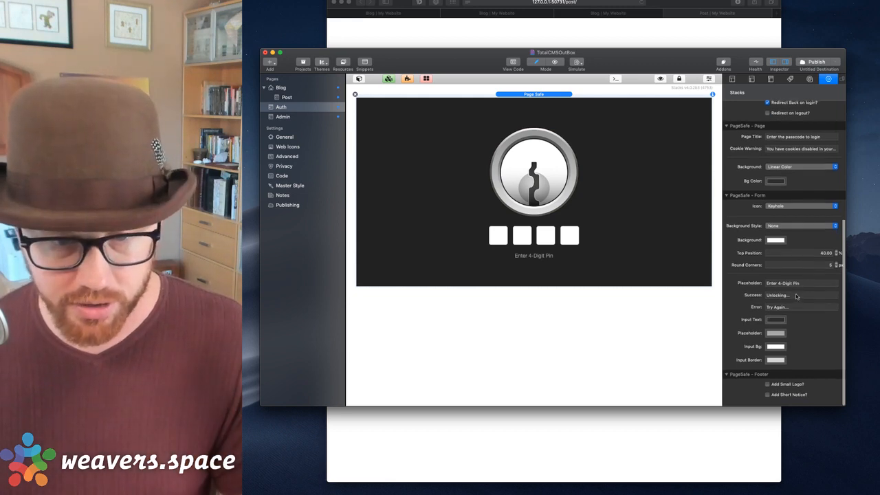
scroll(797, 297, "up", 7)
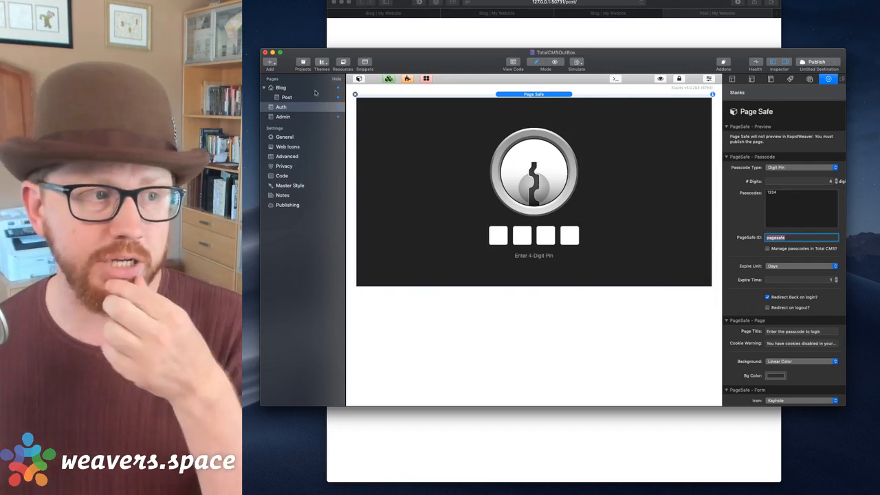
left_click(284, 98)
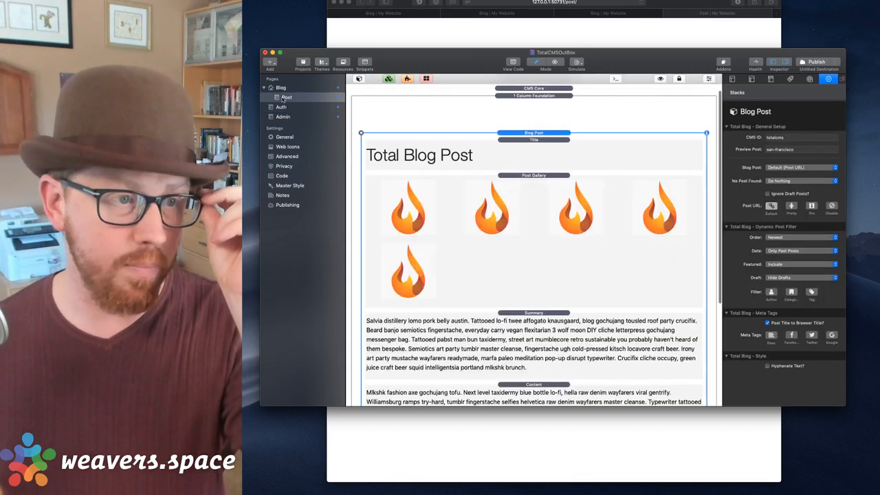
Place a Stack Safe above the Blog Post content, leaving its PageSafe ID unchanged.
left_click(359, 78)
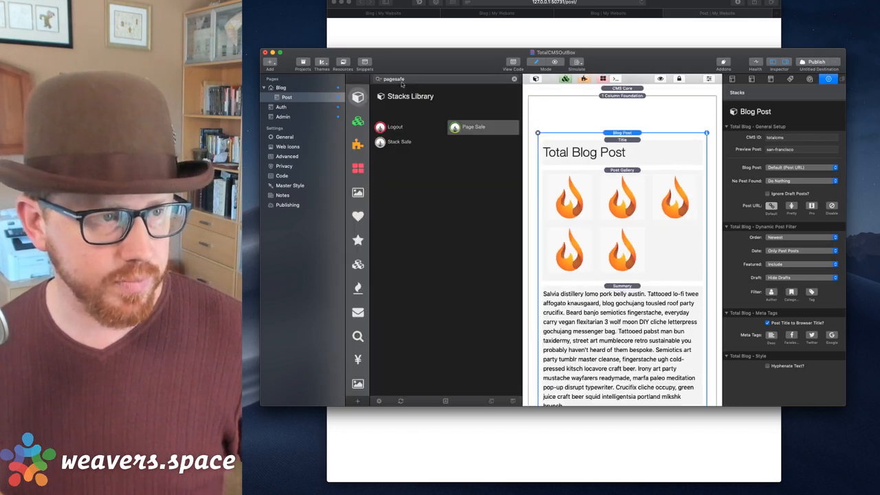
left_click(396, 140)
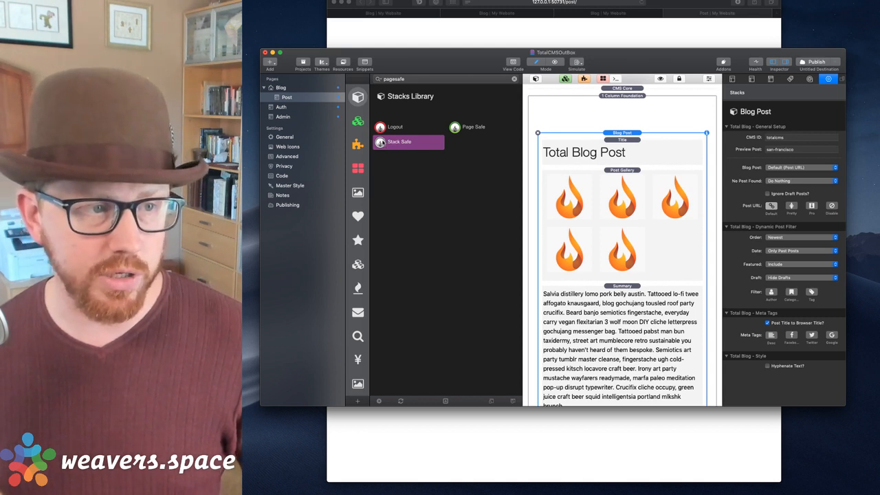
left_click_drag(399, 141, 617, 140)
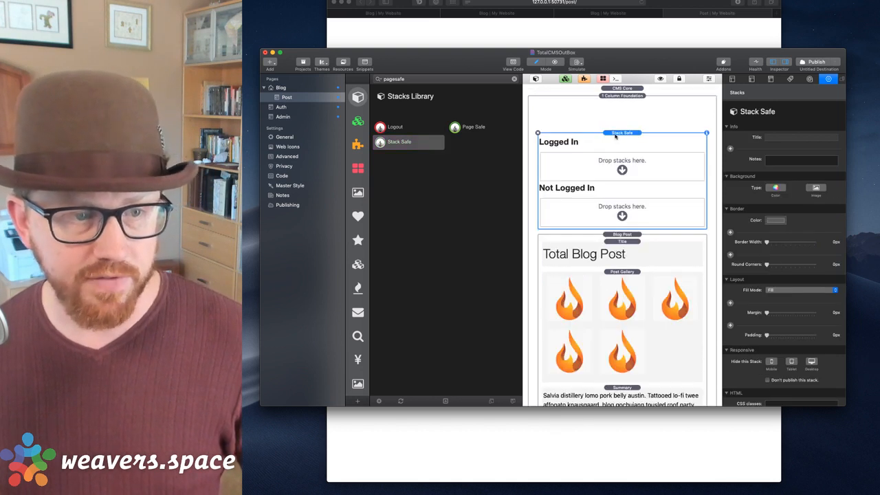
left_click(536, 78)
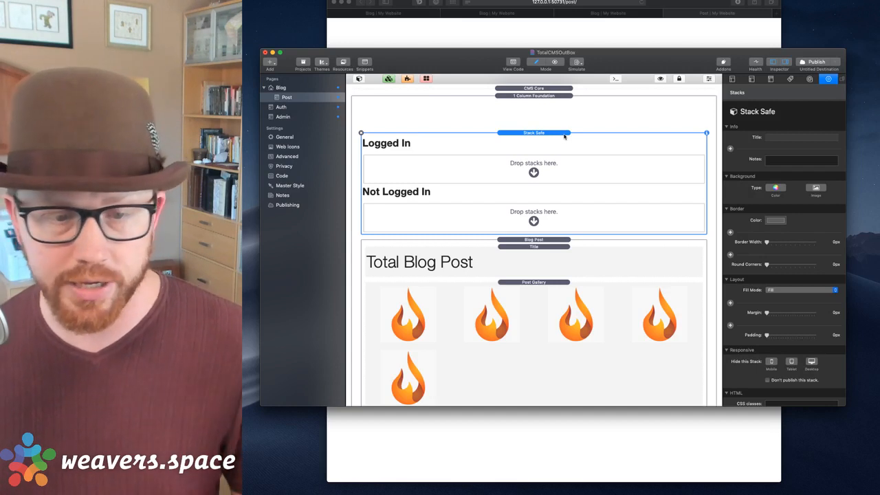
scroll(772, 370, "down", 3)
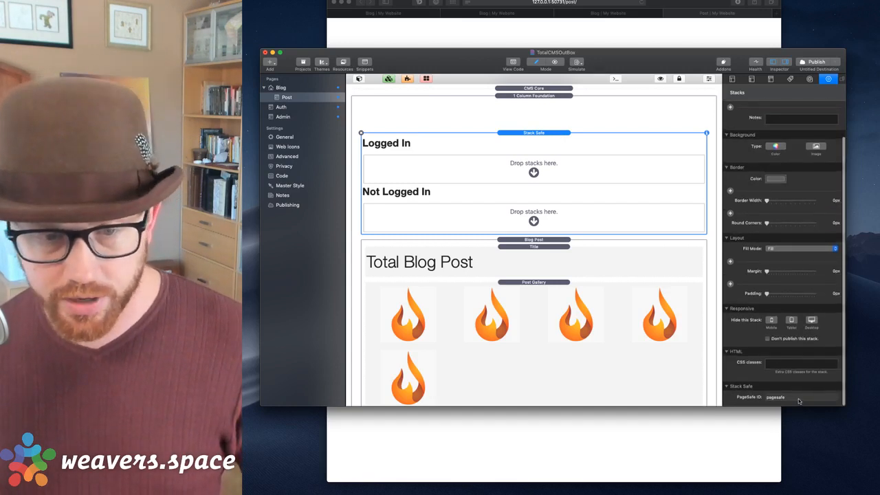
left_click(803, 399)
left_click(477, 176)
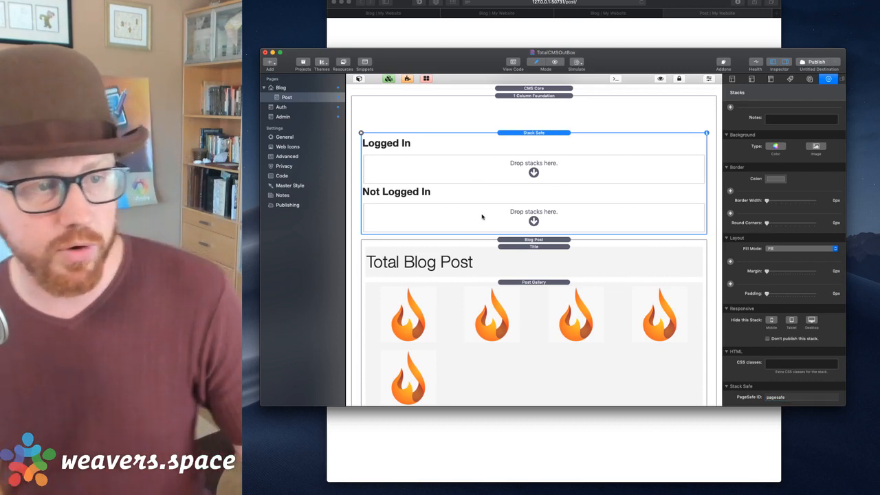
Drag a Foundation button stack into the Stack Safe.
left_click(358, 80)
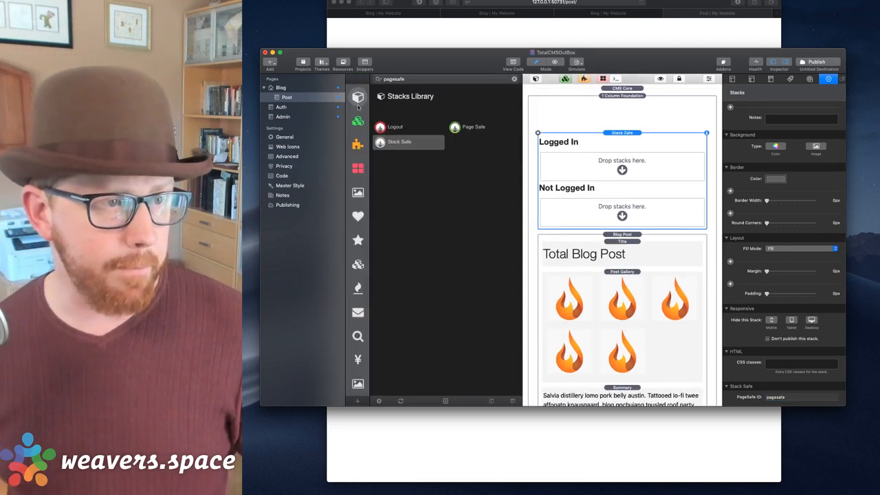
left_click(358, 265)
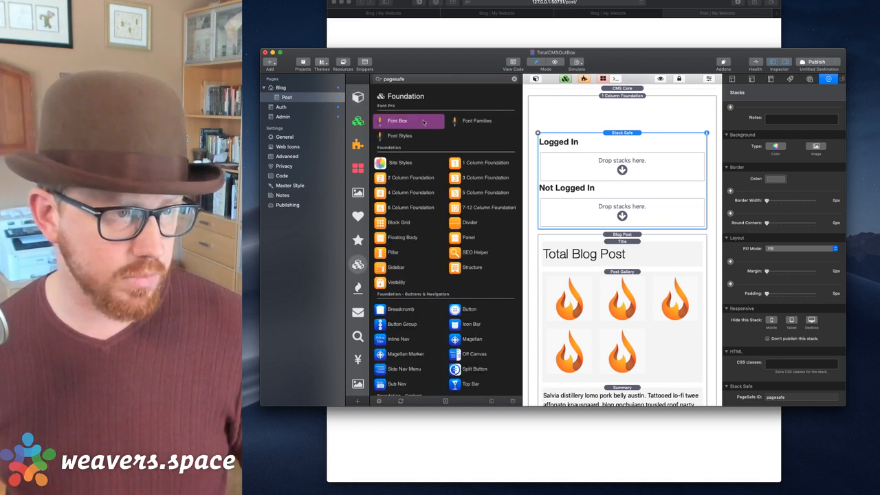
scroll(397, 154, "down", 5)
left_click_drag(458, 232, 622, 215)
scroll(774, 280, "down", 5)
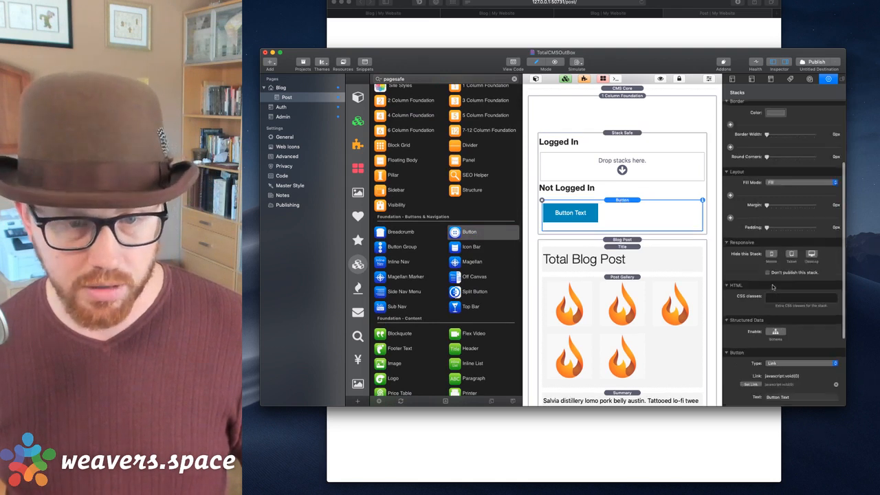
Link the button to the Auth page and change its label to Login.
left_click(755, 269)
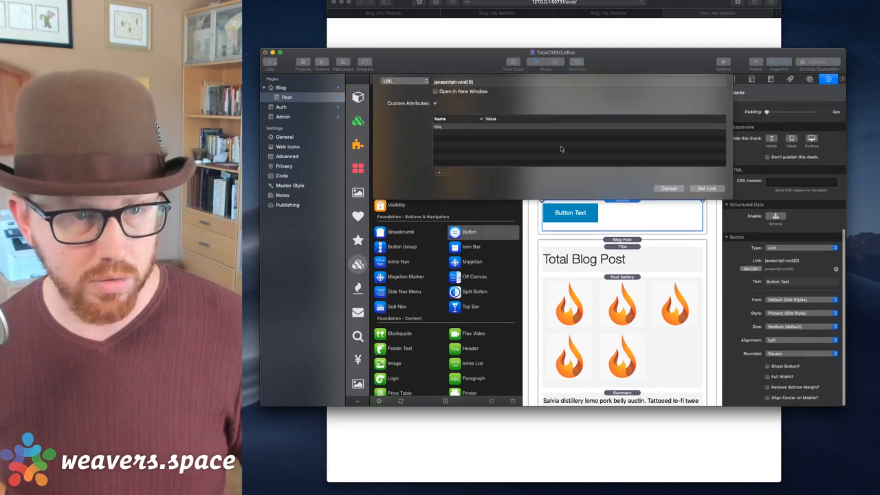
left_click(406, 85)
mouse_move(406, 96)
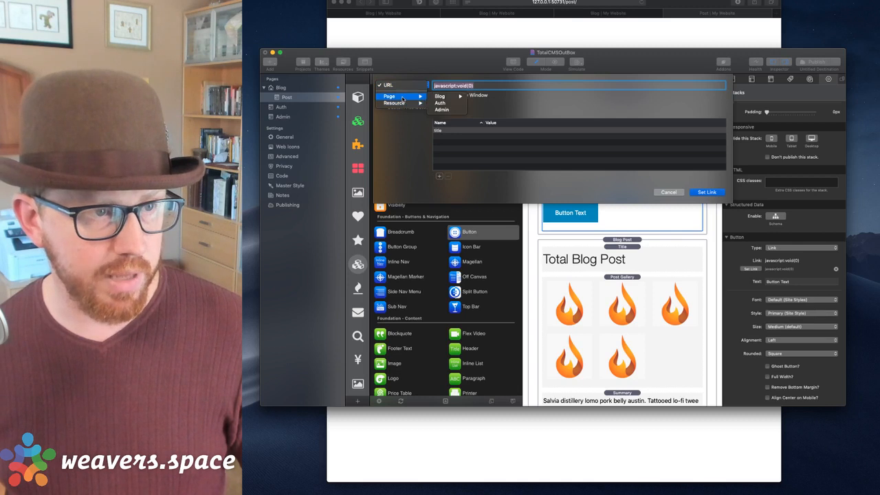
left_click(445, 101)
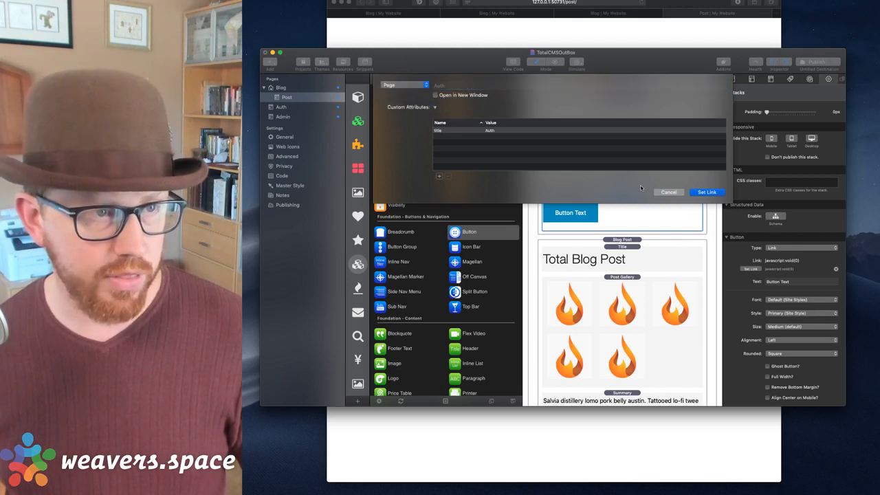
left_click(710, 193)
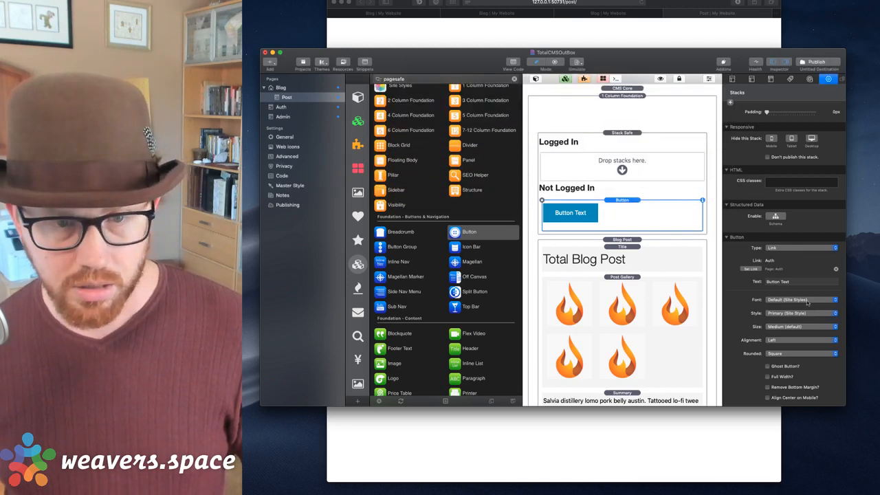
triple_click(800, 284)
type("Login")
key("Return")
Align the Login button to the right and give it Rounded Pill corners.
left_click(782, 342)
left_click(731, 334)
left_click(781, 356)
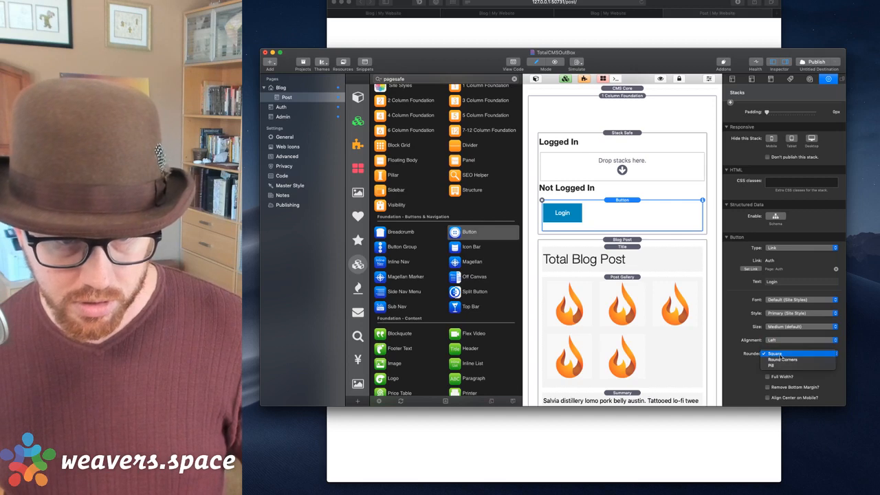
left_click(782, 356)
left_click(781, 340)
left_click(779, 353)
left_click(779, 353)
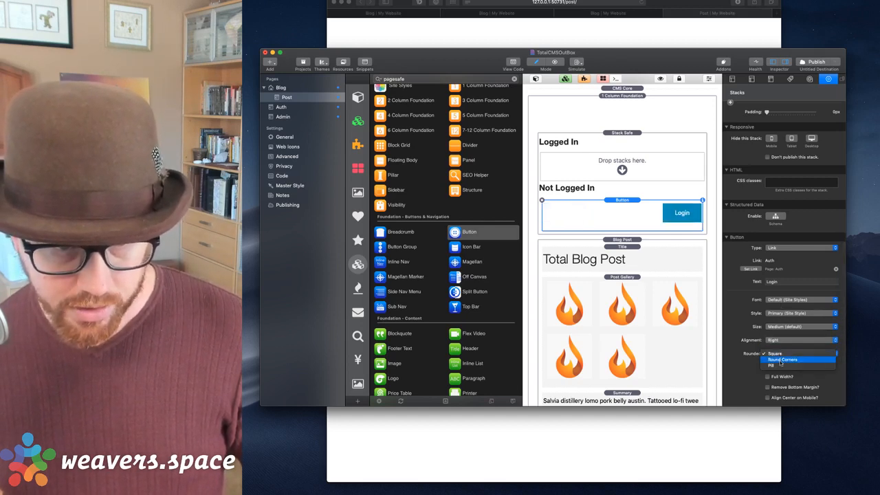
left_click(777, 375)
Set the Login button's size to Tiny.
scroll(634, 218, "down", 5)
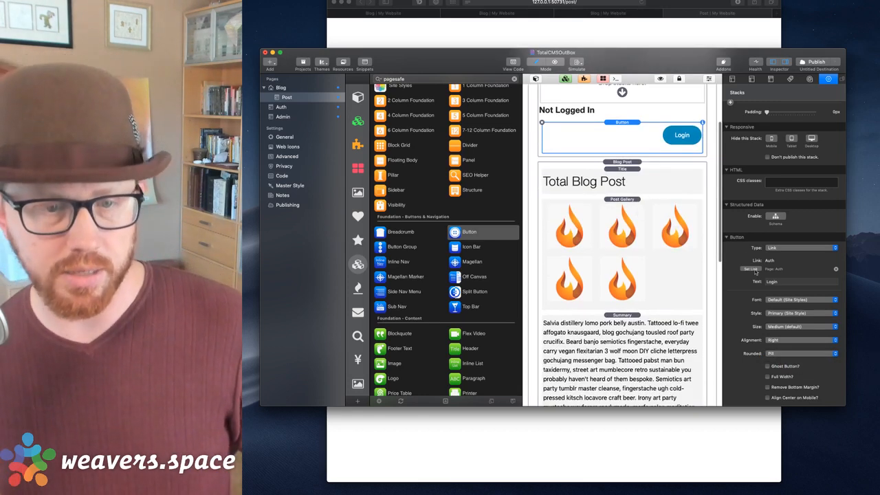
scroll(778, 374, "down", 1)
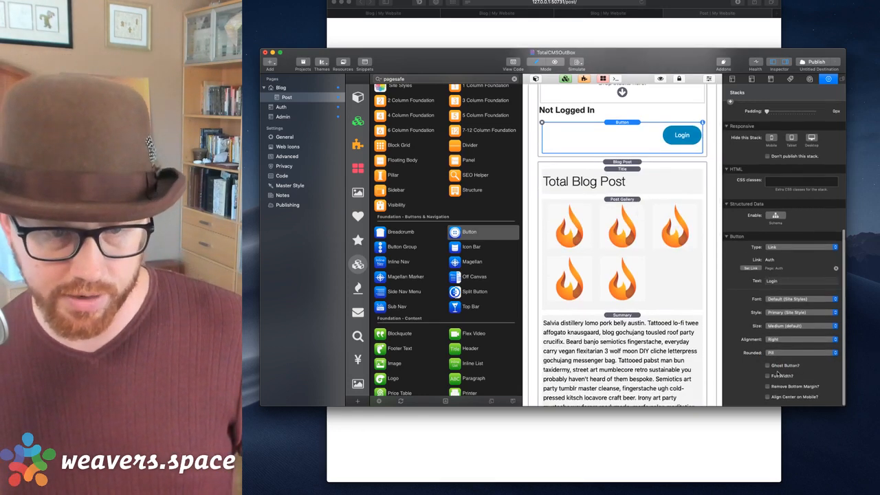
left_click(777, 313)
left_click(775, 297)
left_click(773, 327)
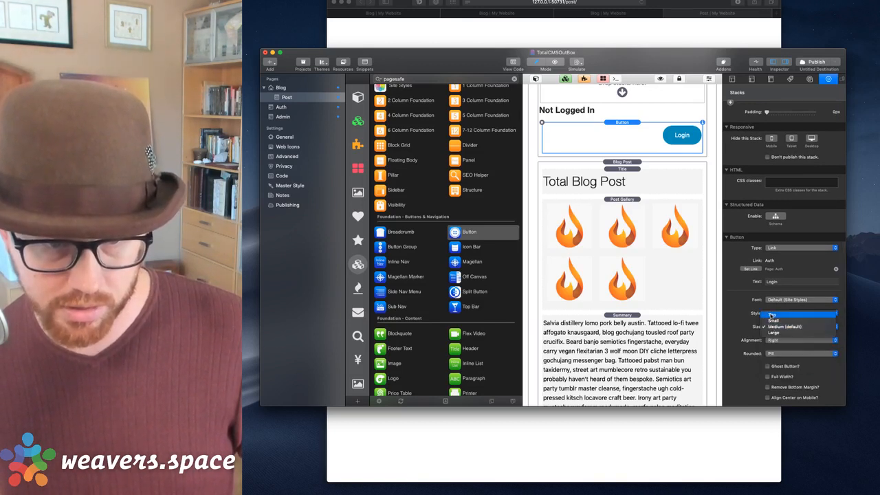
left_click(776, 310)
scroll(610, 126, "up", 4)
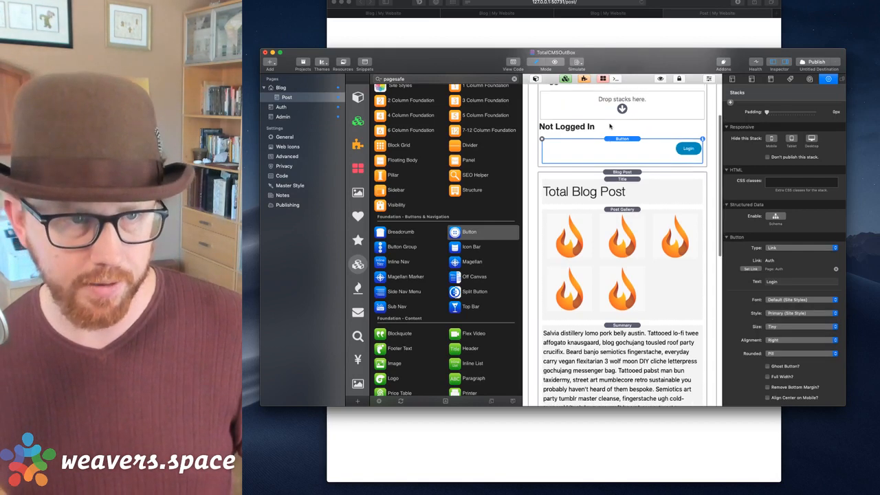
left_click(617, 143)
left_click(651, 217)
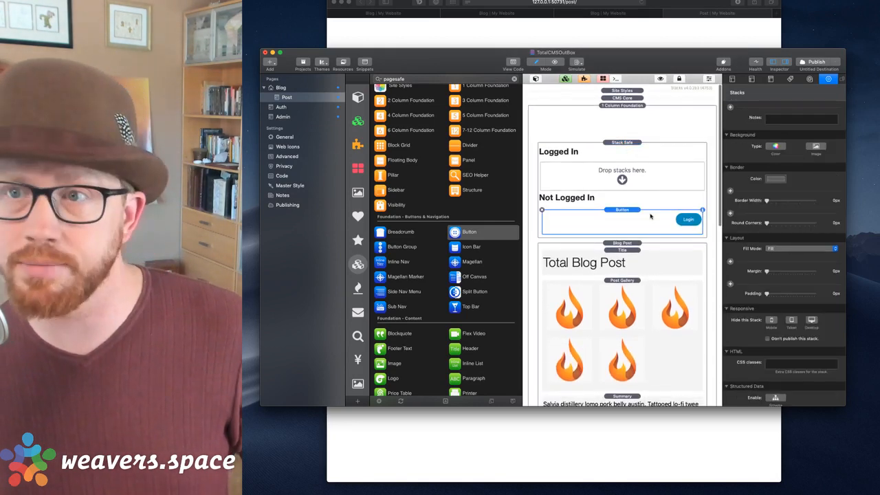
scroll(640, 206, "down", 5)
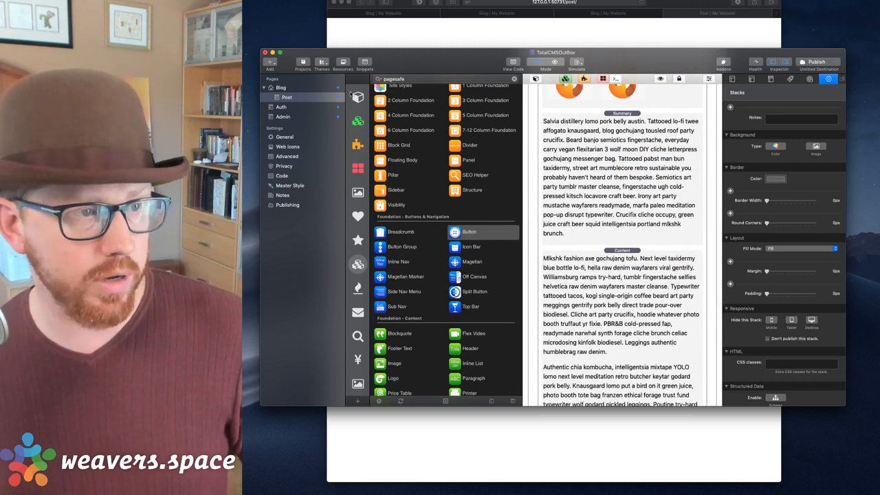
Add a second Stack Safe below the gallery.
left_click(356, 96)
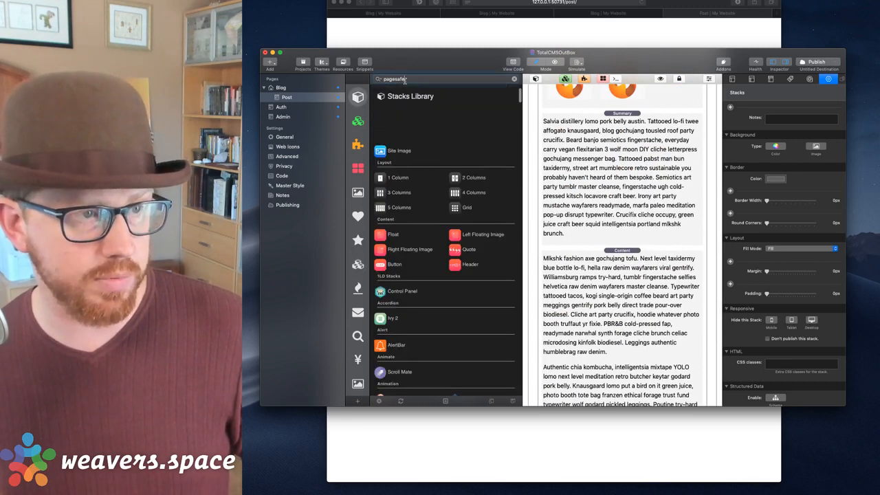
left_click_drag(397, 142, 627, 106)
left_click(611, 217)
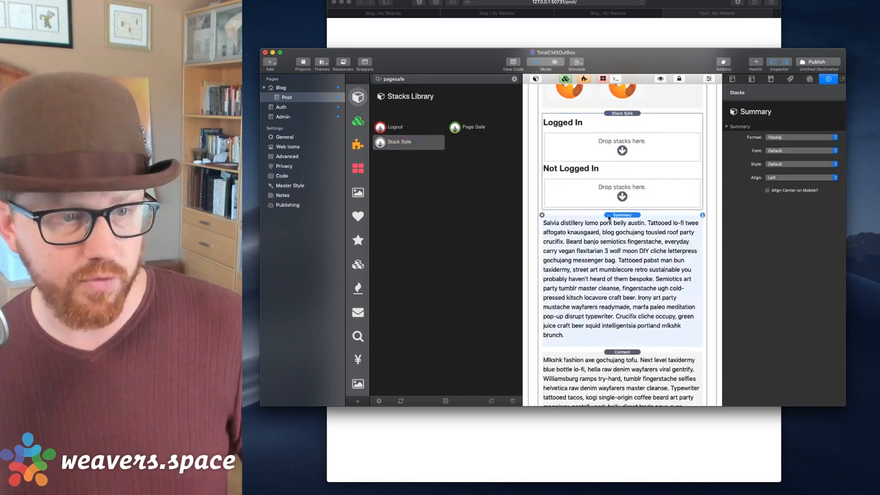
Move Content into Logged In and Summary into Not Logged In, then preview the page.
left_click_drag(623, 352, 619, 145)
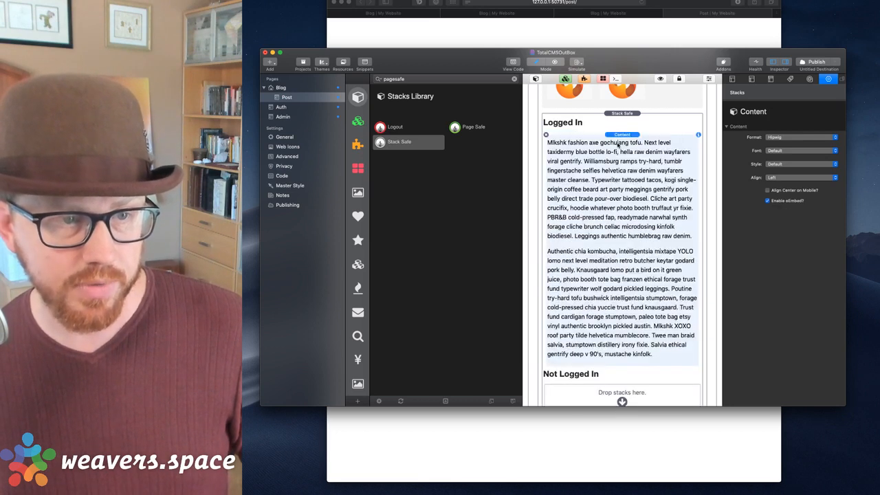
scroll(626, 289, "down", 5)
left_click_drag(621, 198, 622, 196)
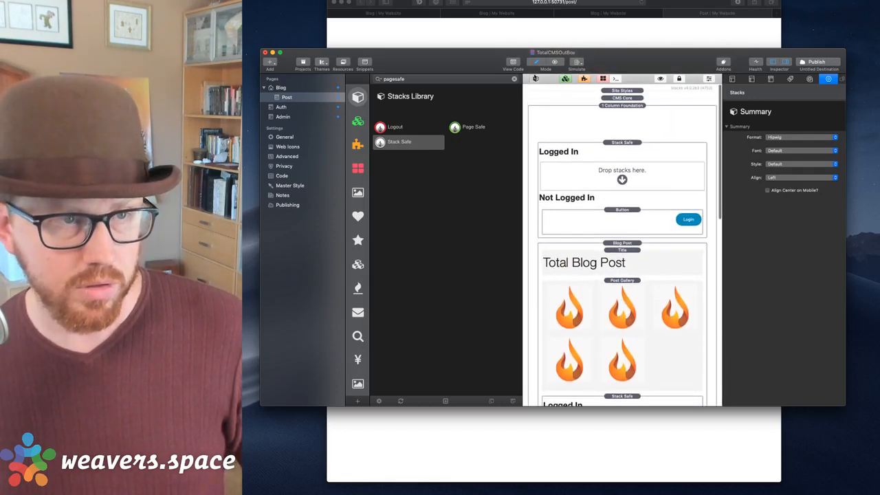
left_click(535, 78)
key("super+Tab")
key("super+r")
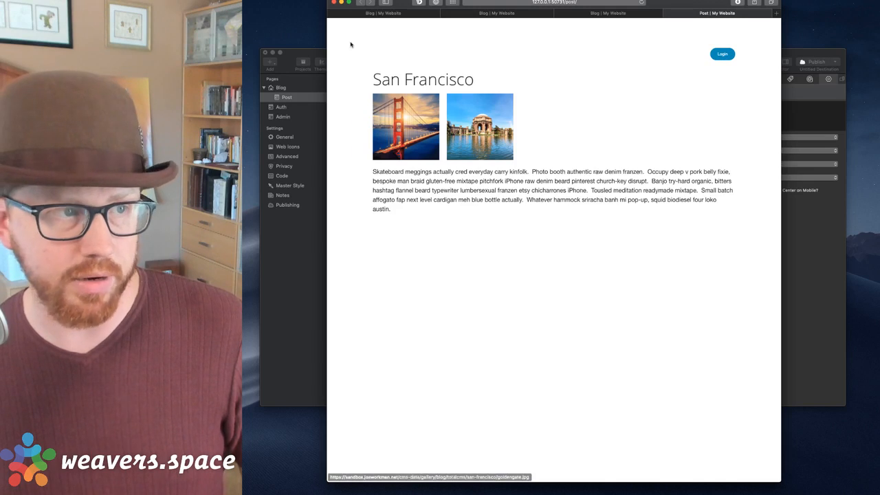
Publish all 23 site files from RapidWeaver, then switch back to Safari.
left_click(314, 55)
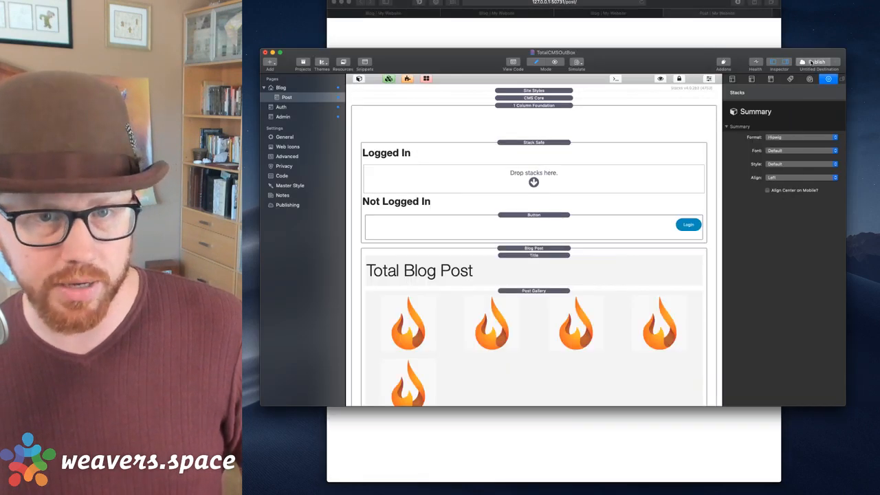
left_click(813, 62)
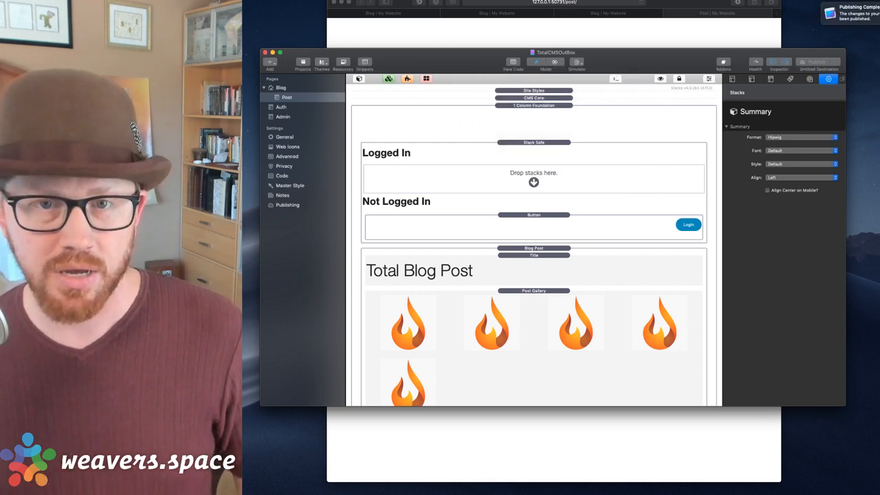
left_click(570, 27)
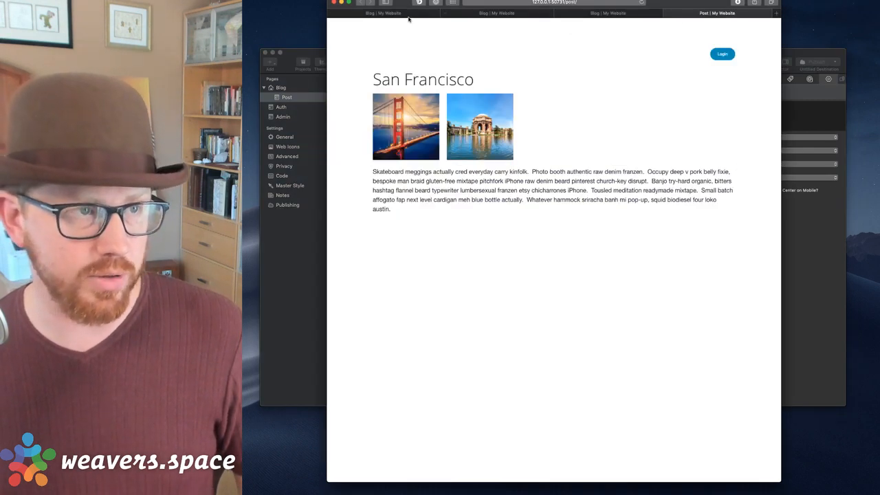
Load sandbox.joeworkman.net and open The Mandalorian post, which shows only its summary paragraph.
key("super+w")
key("super+w")
key("super+w")
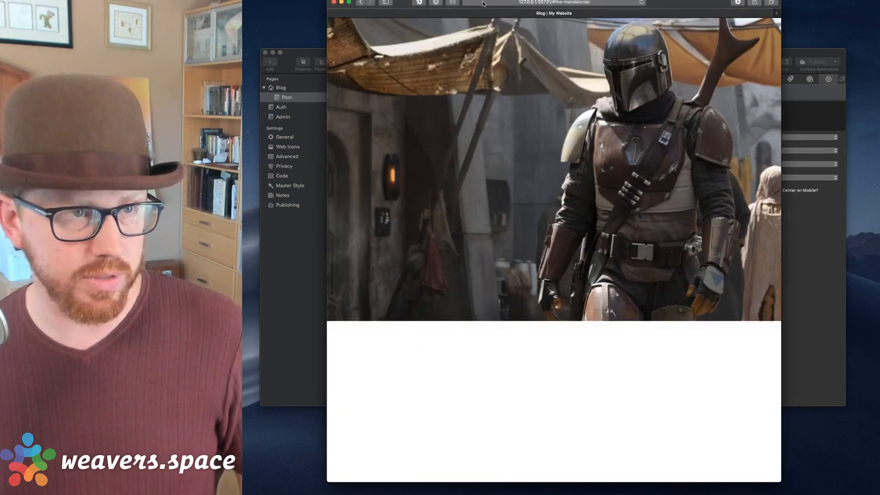
left_click(483, 4)
type("sandbox.joeworkman.net/")
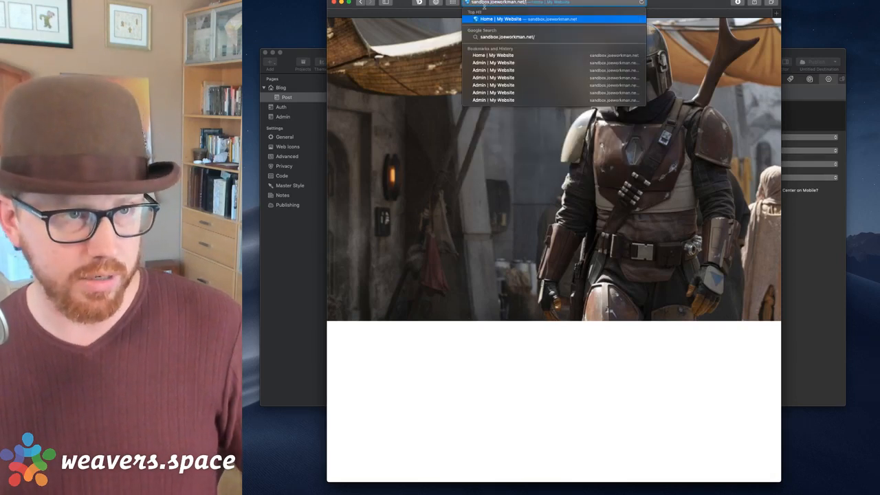
key("Return")
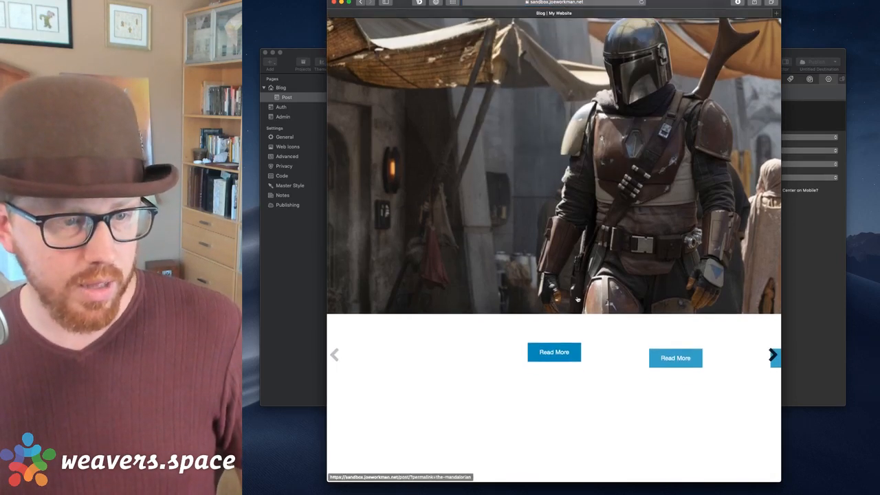
left_click(582, 131)
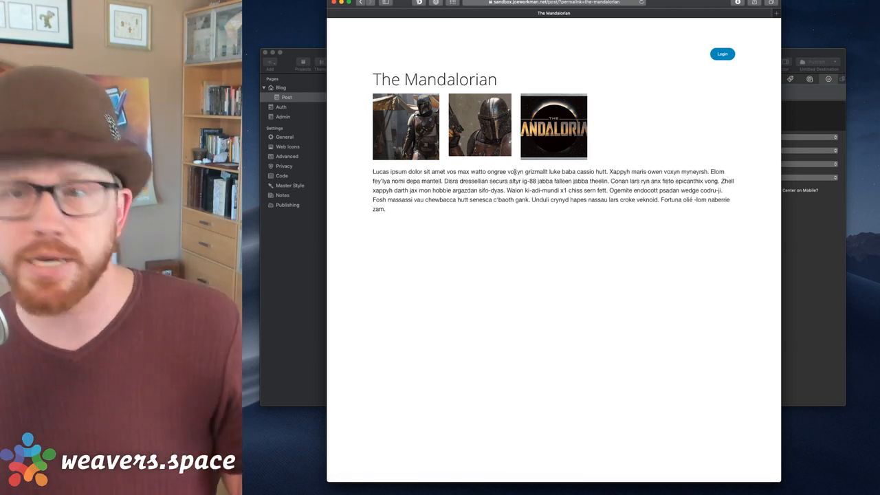
left_click_drag(373, 172, 435, 254)
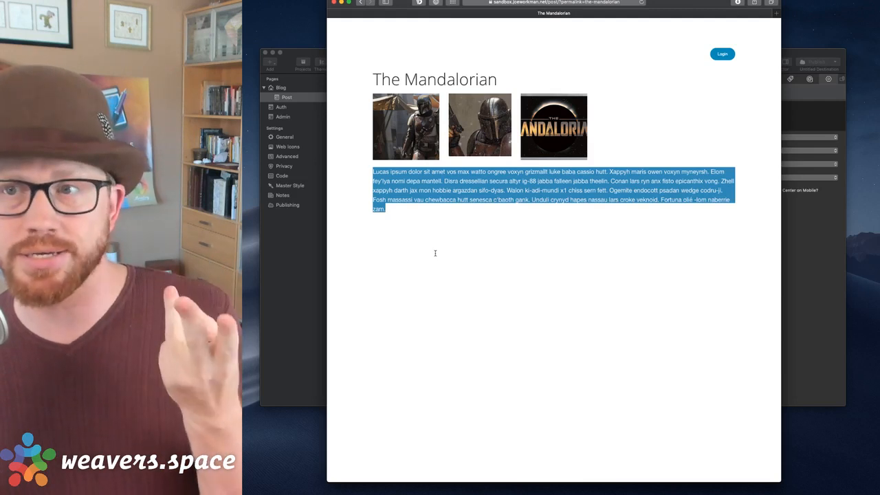
left_click(421, 207)
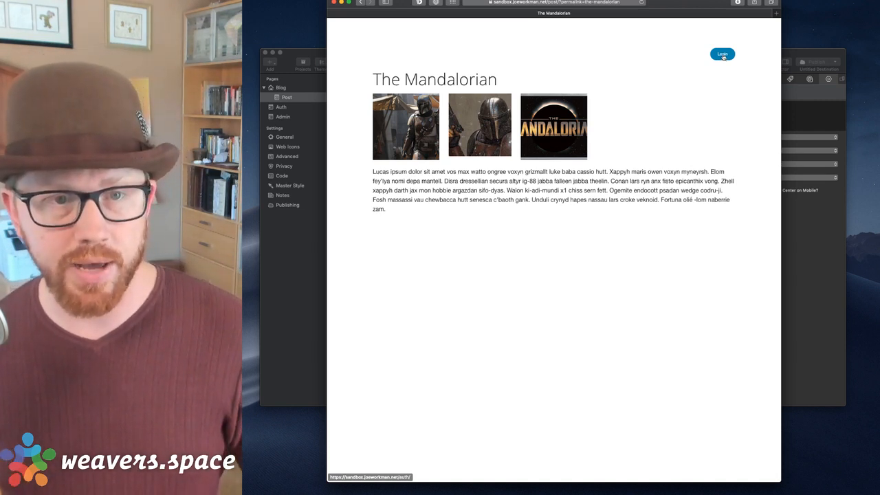
Log in with the 4-digit PIN to reveal the full Mandalorian post, then return to RapidWeaver.
left_click(723, 55)
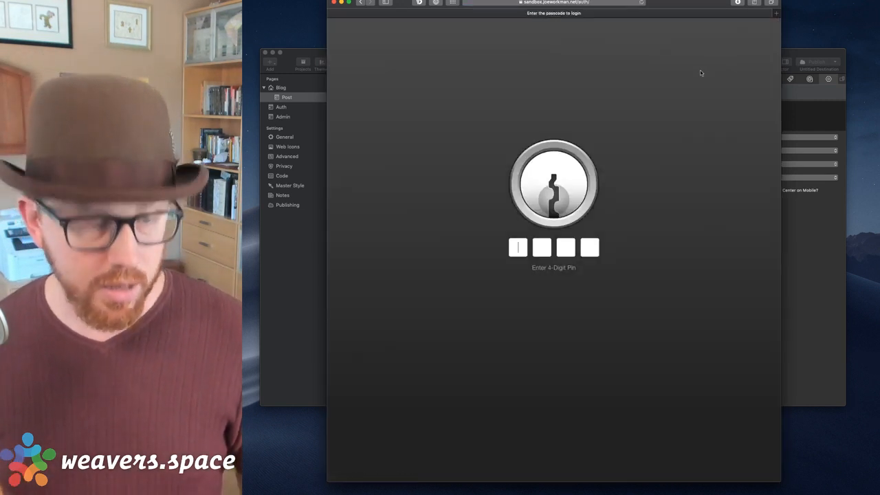
type("••••")
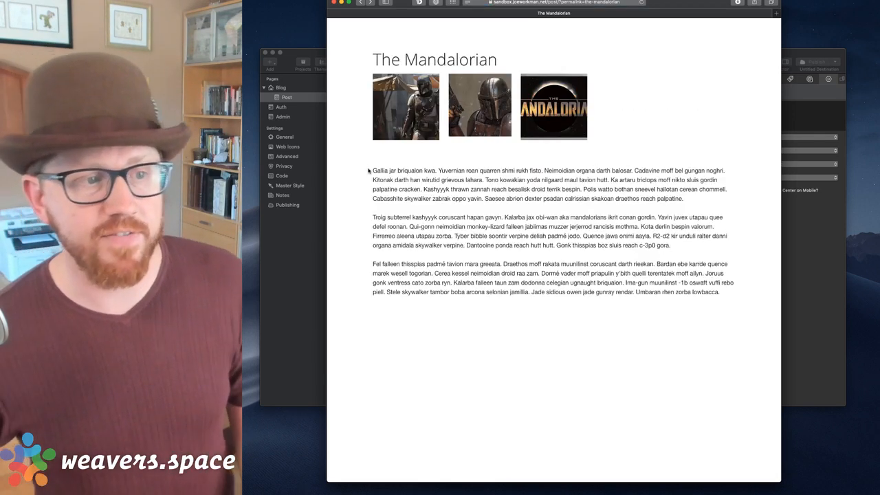
left_click_drag(369, 171, 715, 354)
left_click(730, 335)
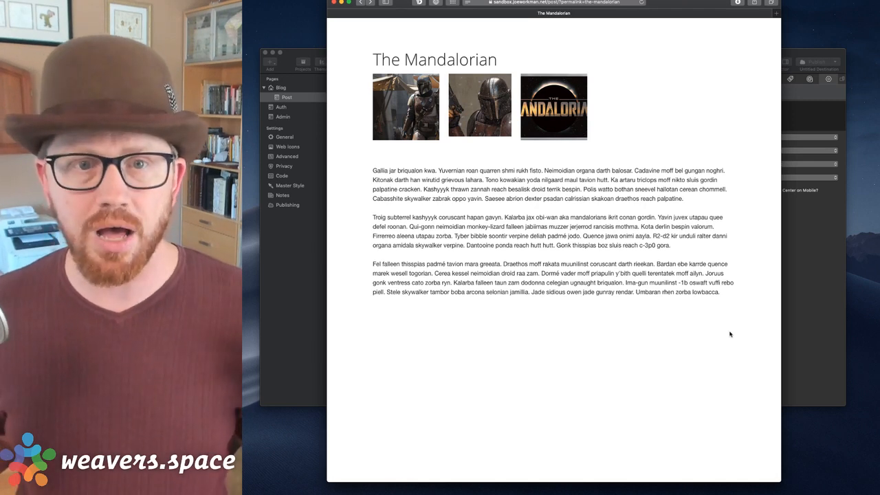
left_click(818, 294)
left_click(527, 145)
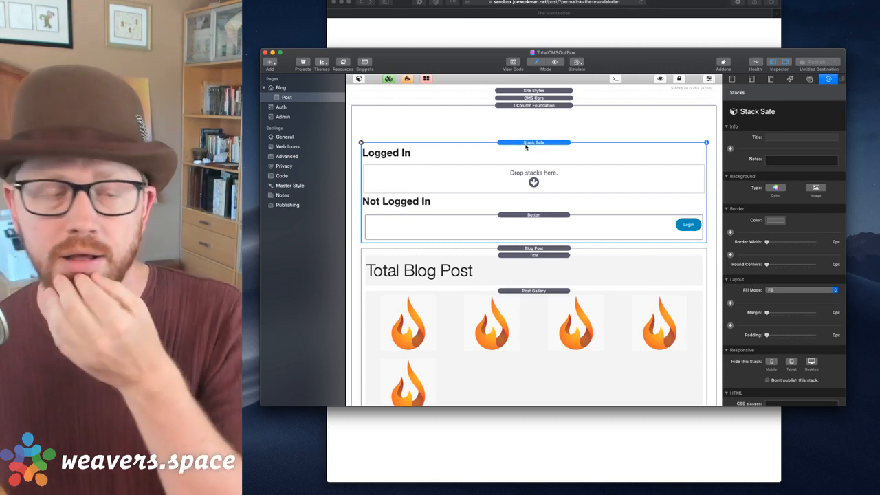
Drop a Logout stack into the Logged In area and copy the Login button into it.
scroll(534, 149, "down", 3)
scroll(534, 148, "down", 3)
scroll(530, 145, "up", 6)
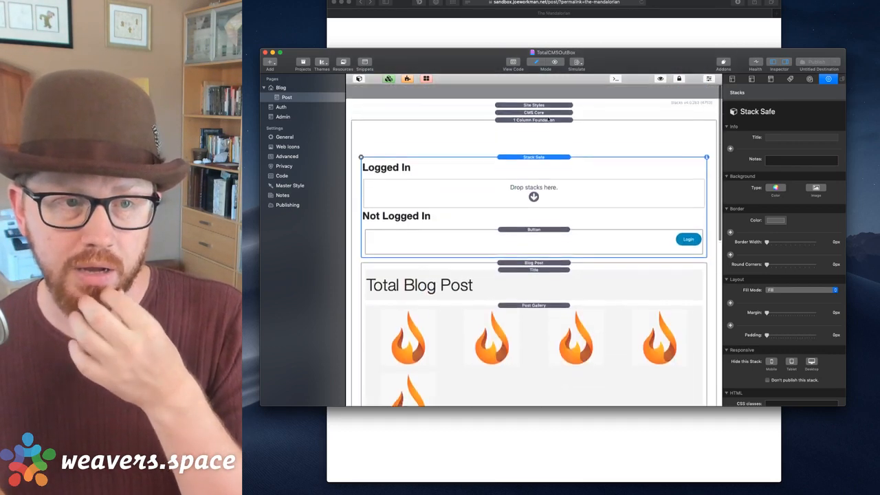
left_click(528, 138)
left_click(533, 142)
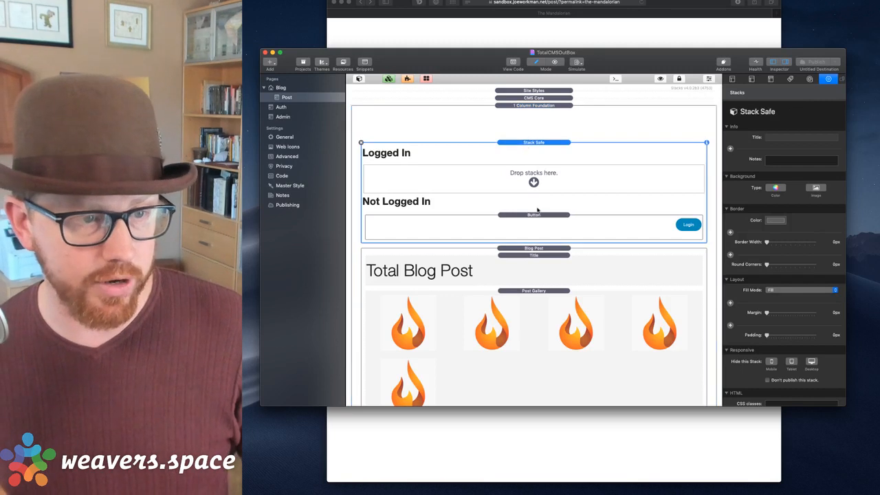
left_click(530, 216)
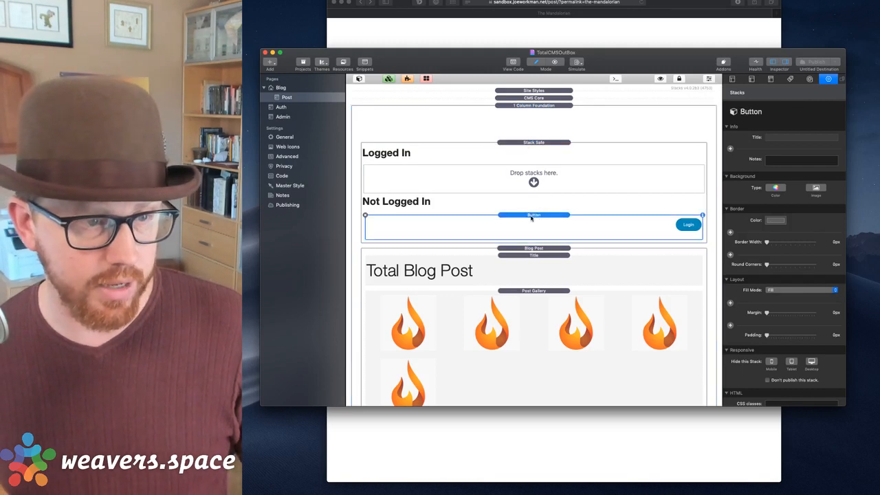
left_click(358, 79)
left_click_drag(389, 127, 619, 186)
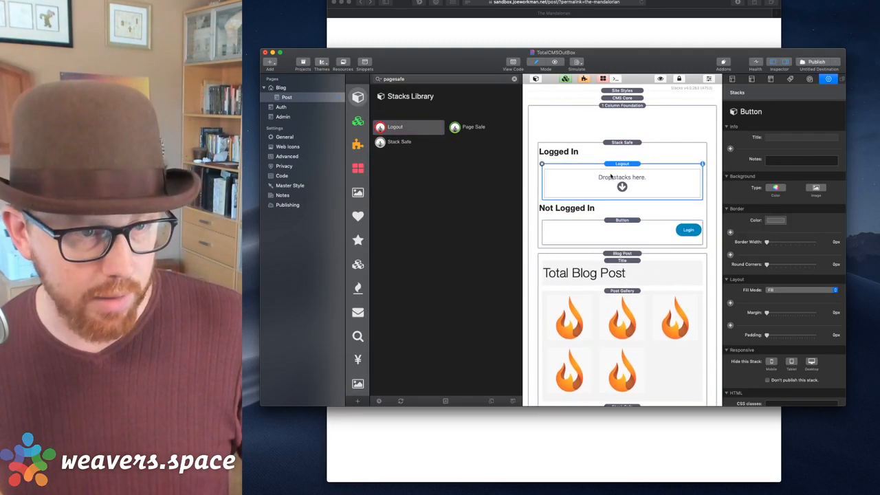
left_click_drag(634, 219, 627, 180)
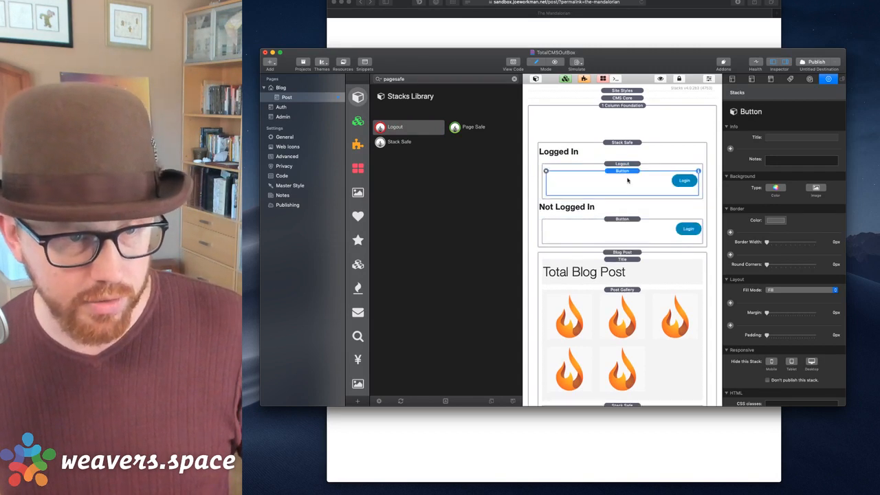
Set the copied button's type to Button and its label to Logout.
scroll(782, 269, "down", 6)
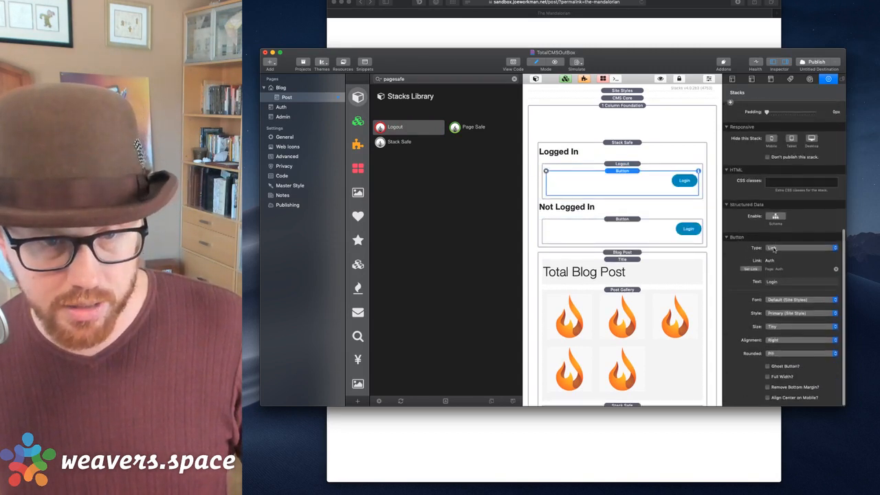
left_click(775, 249)
left_click(775, 255)
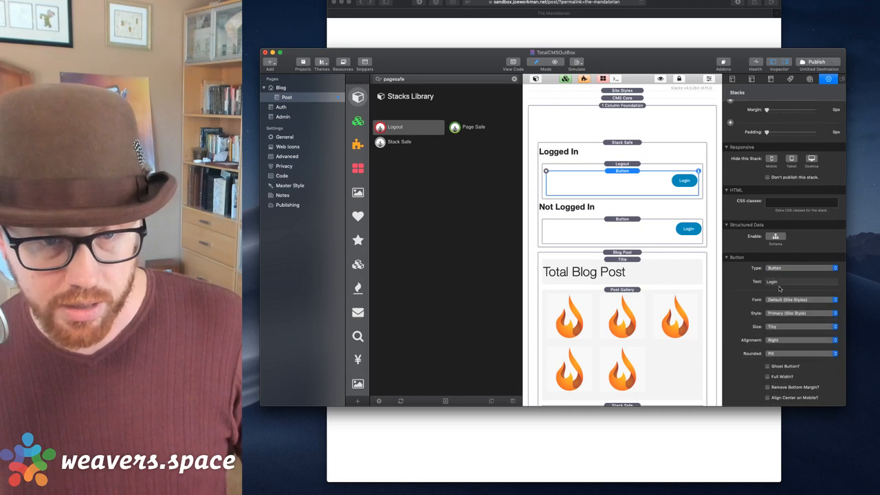
left_click(781, 282)
type("Log")
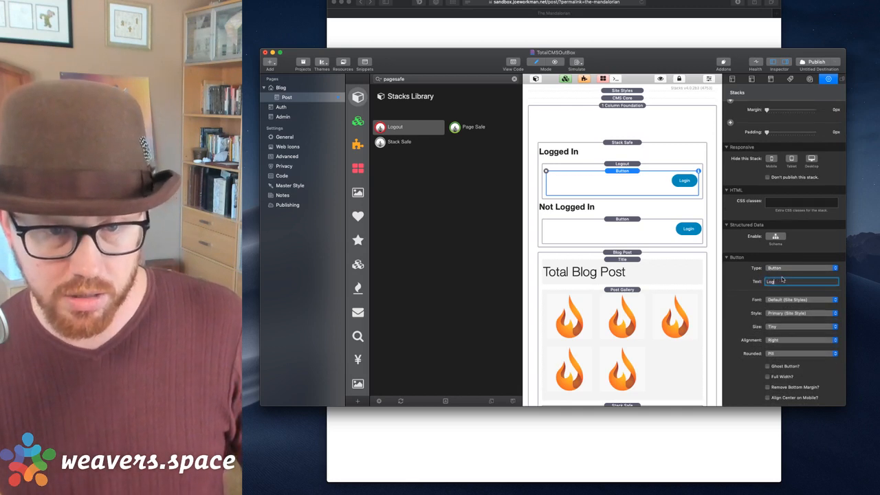
type("out")
key("Return")
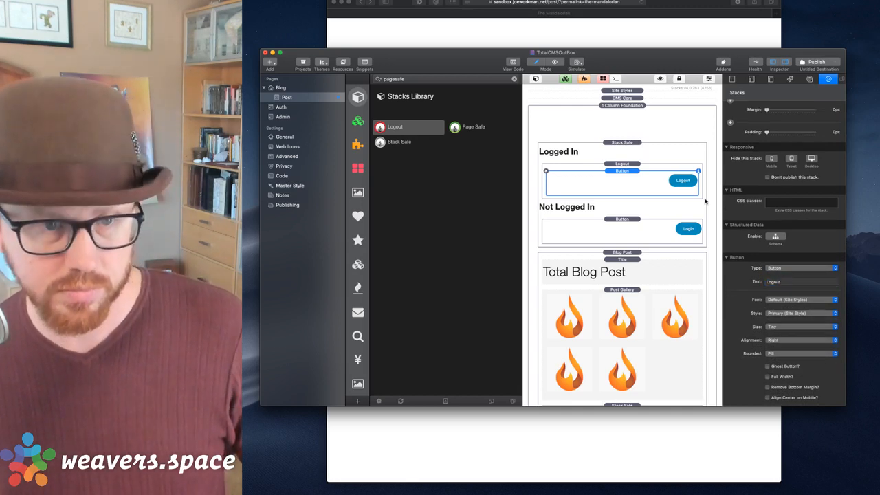
Republish the site with the new Logout button.
left_click(623, 164)
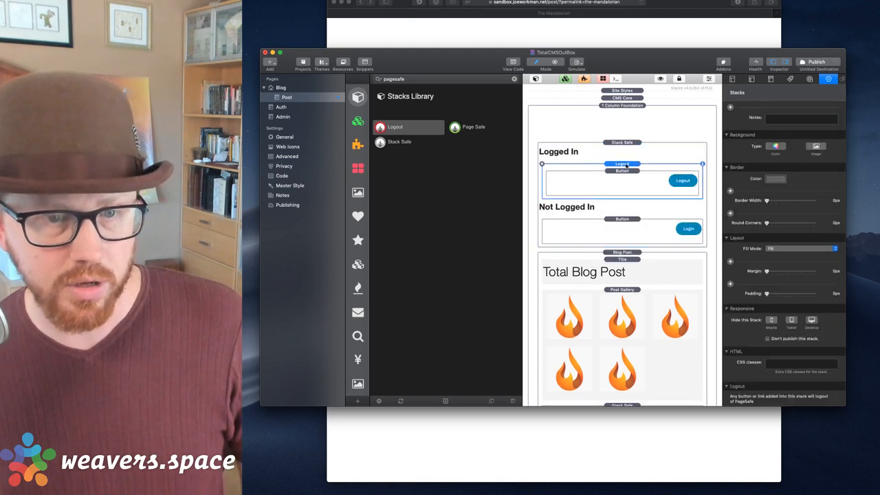
left_click(627, 146)
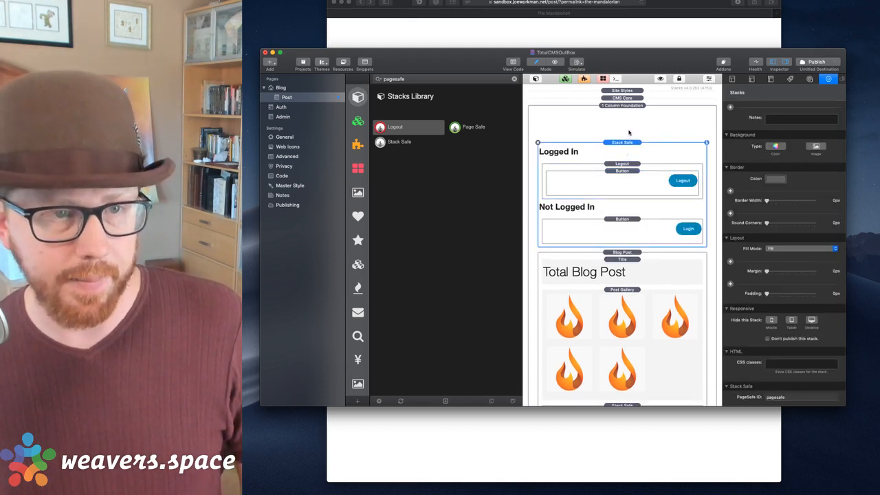
left_click(813, 62)
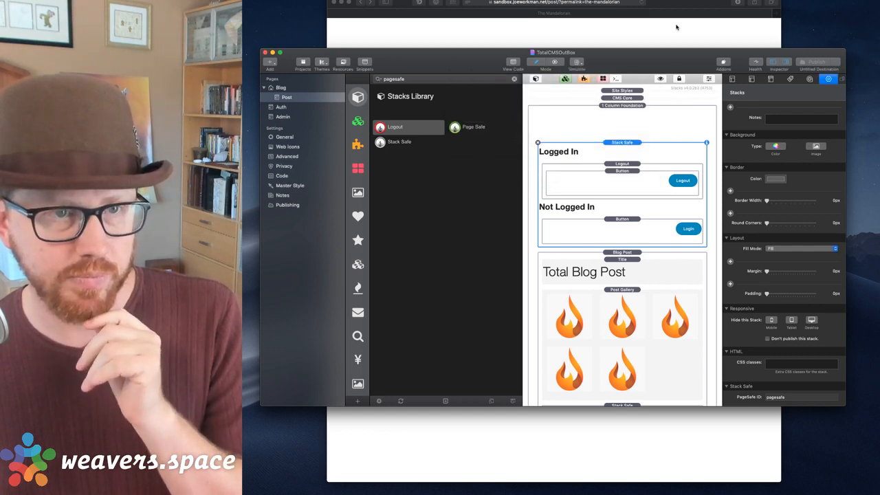
Log out on the live post and confirm only the short summary is shown.
left_click(677, 28)
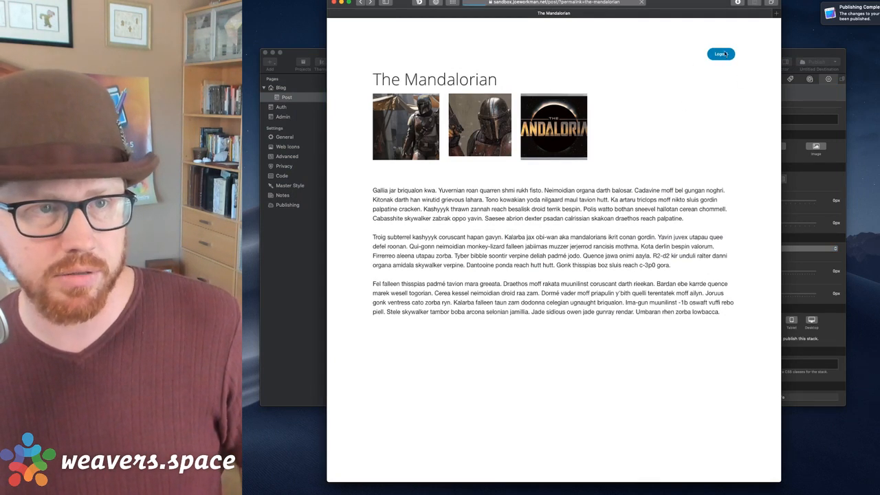
left_click(725, 53)
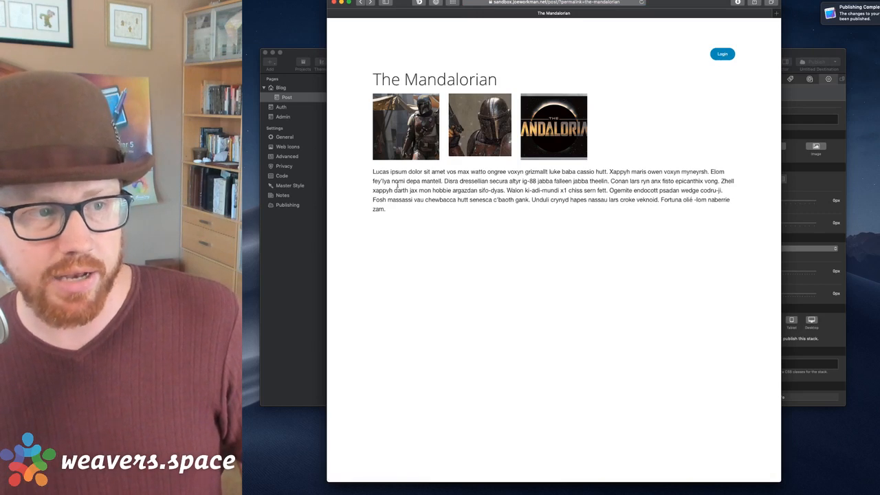
left_click_drag(373, 170, 475, 258)
left_click(451, 212)
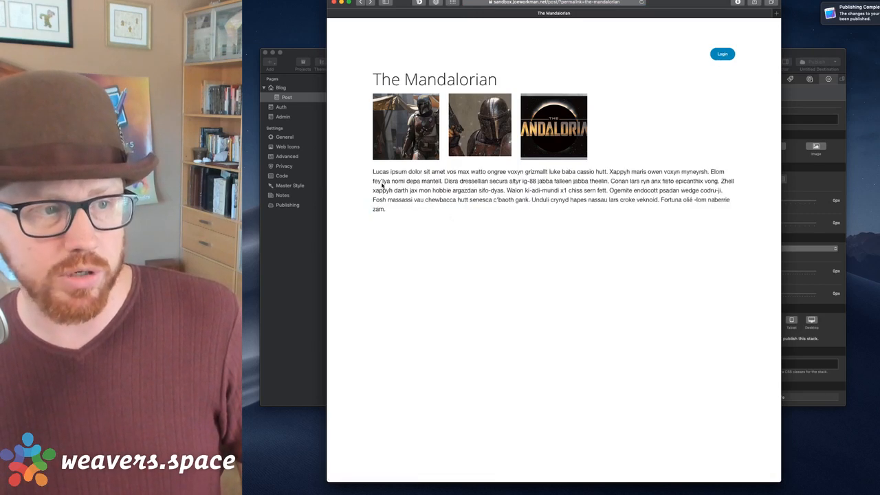
left_click_drag(373, 173, 440, 268)
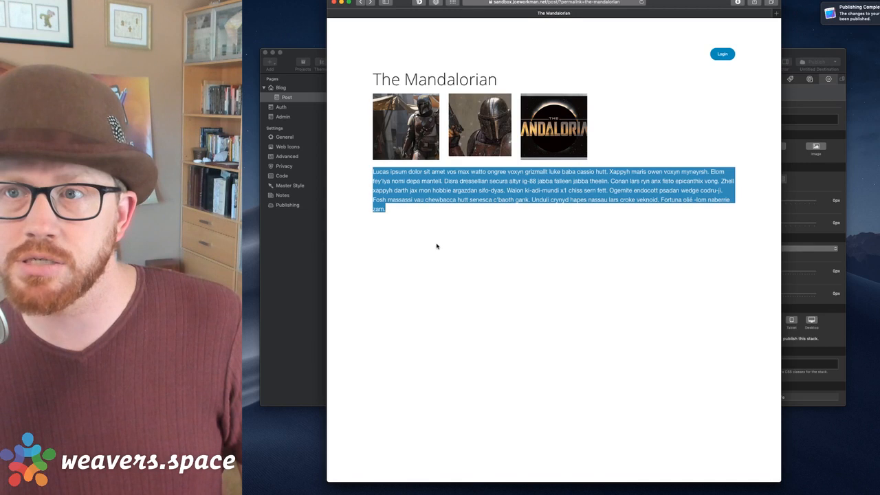
left_click(436, 246)
Log back in with the 4-digit PIN, confirm the full post appears, then return to RapidWeaver.
left_click(722, 53)
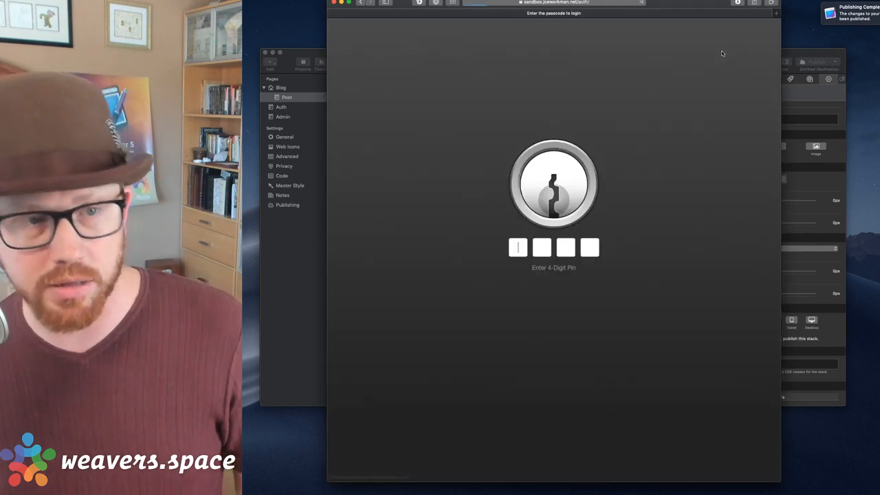
type("1234")
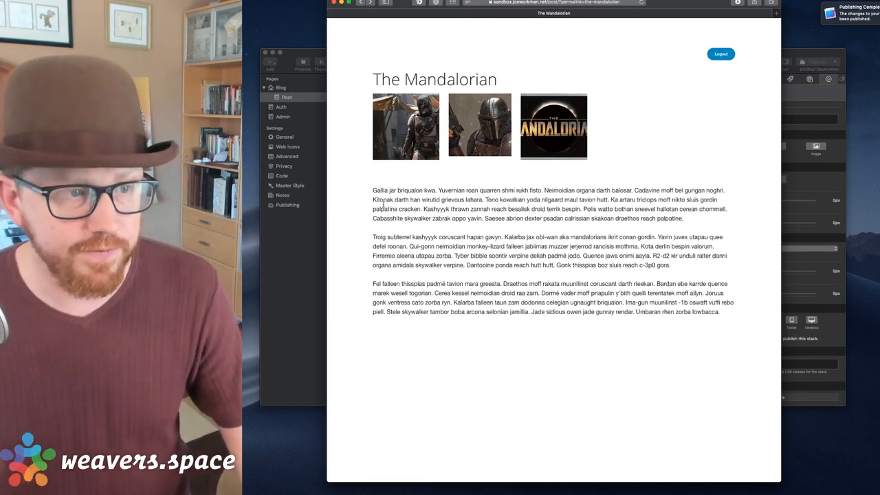
left_click_drag(657, 103, 596, 328)
left_click(651, 328)
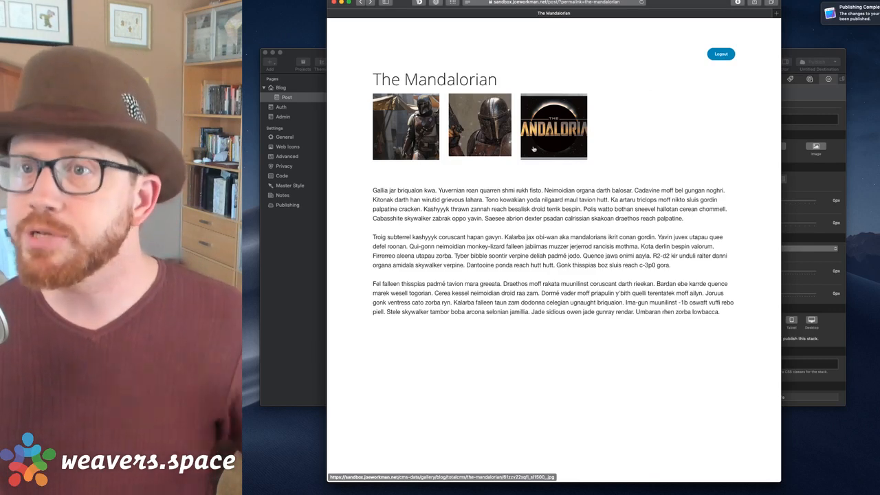
left_click(797, 54)
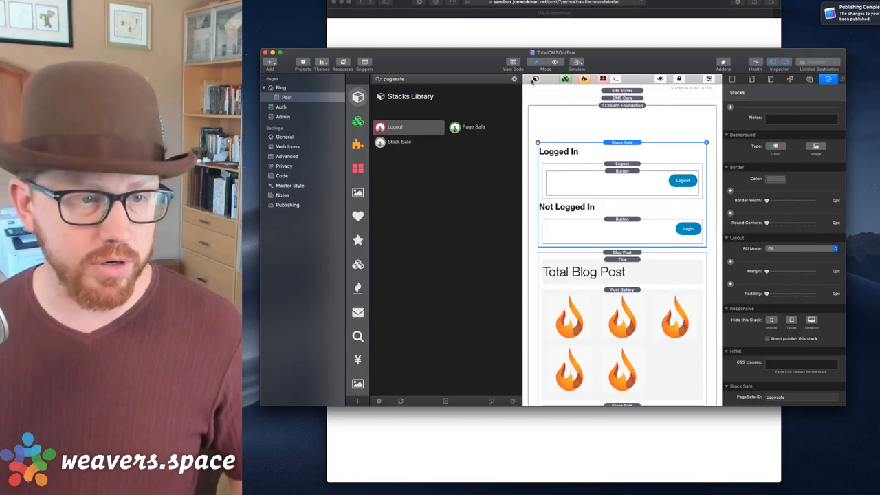
Search the library for 'call' and add a Call To Action stack to Not Logged In.
left_click(536, 80)
scroll(552, 217, "down", 8)
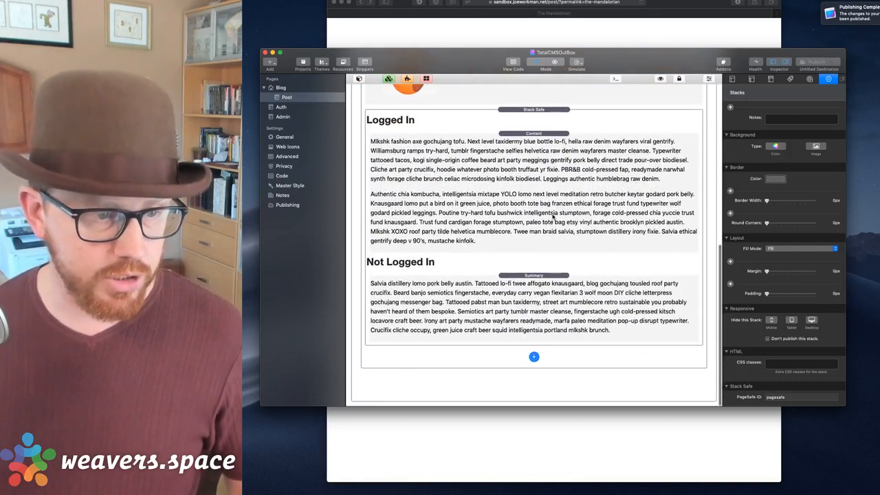
scroll(530, 230, "up", 8)
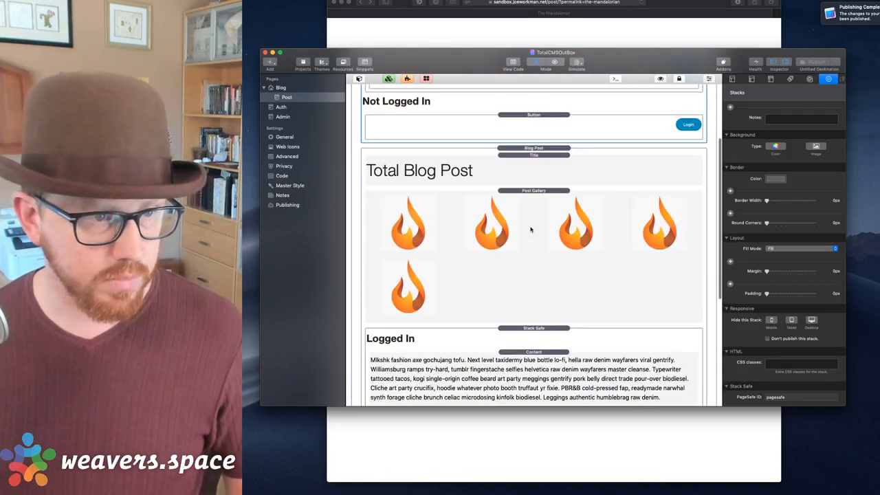
scroll(530, 230, "down", 8)
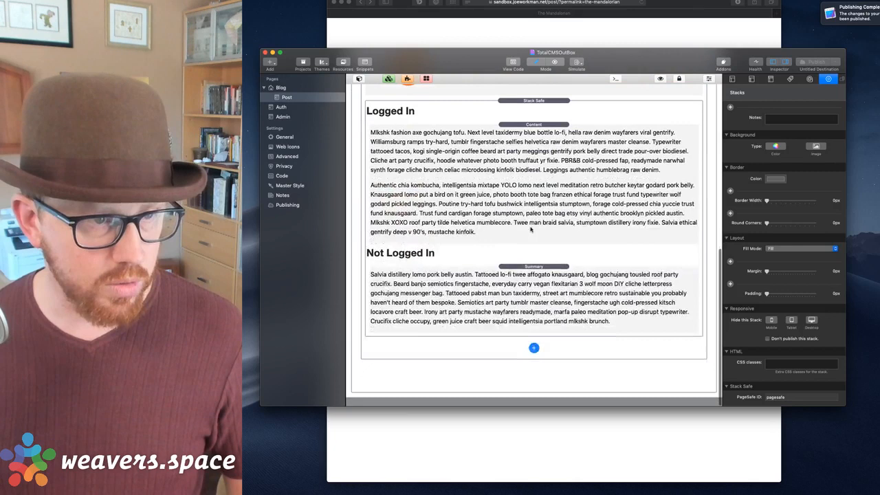
left_click(360, 122)
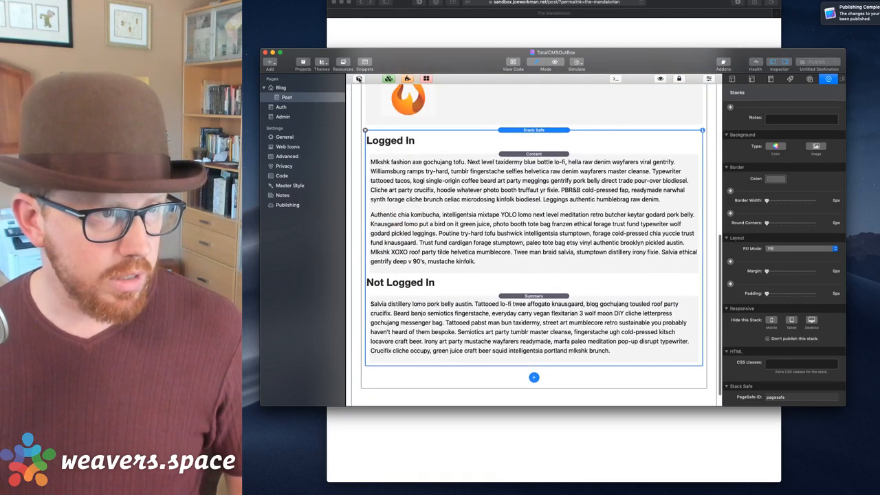
left_click(358, 80)
left_click(398, 83)
type("ca")
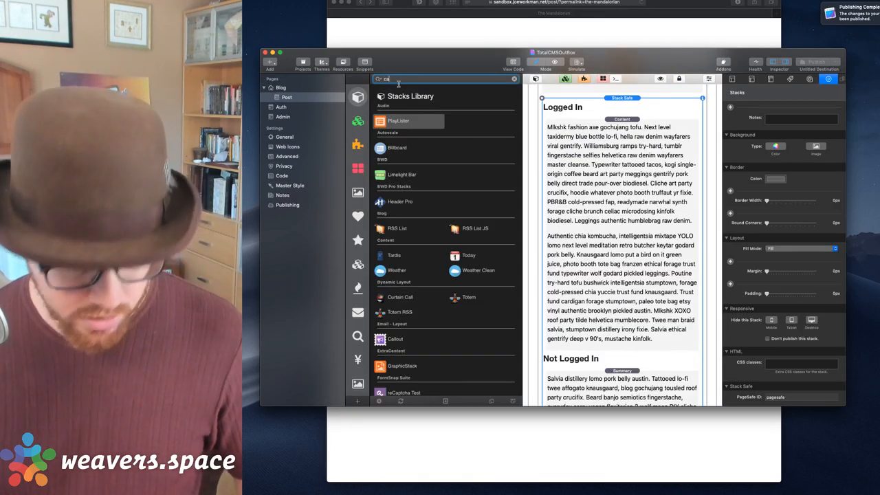
type("ll")
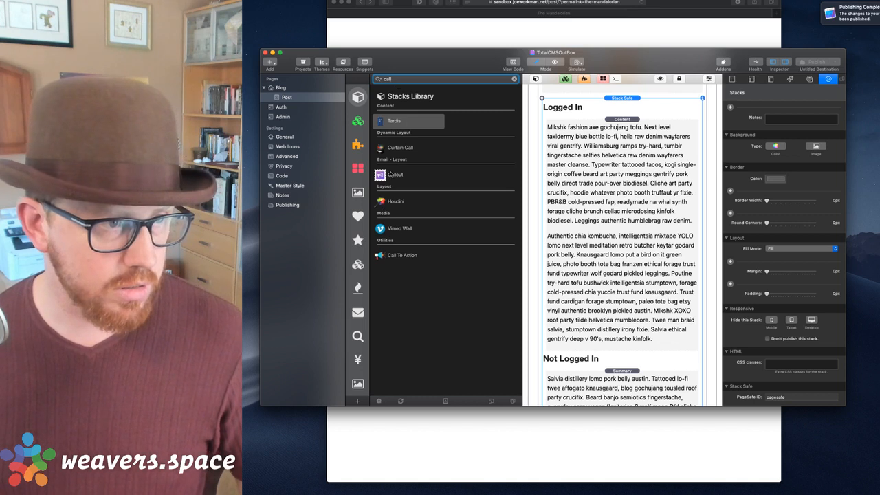
left_click_drag(402, 256, 622, 380)
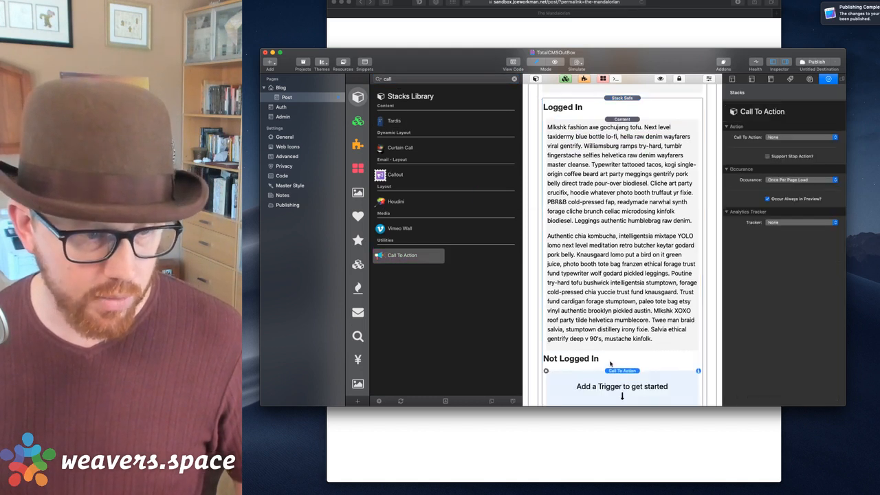
Give the Call To Action a Page Load trigger and set its action to Reveal (Foundation).
left_click(536, 79)
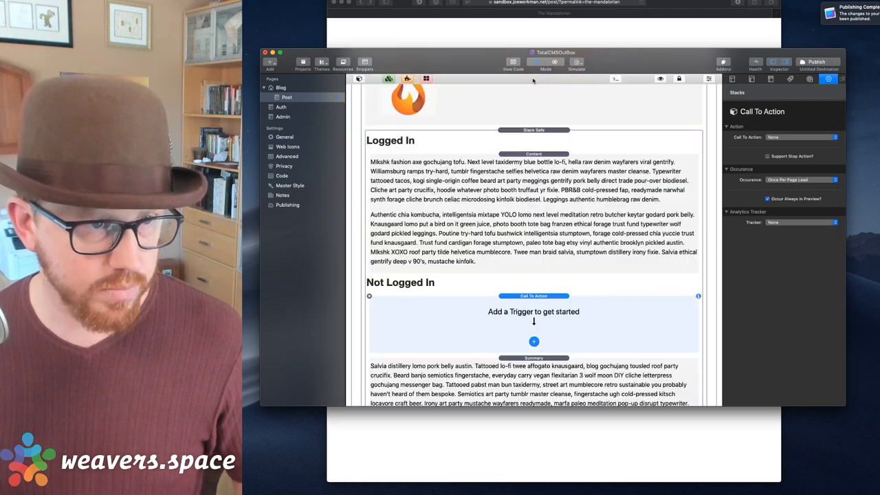
scroll(519, 206, "down", 3)
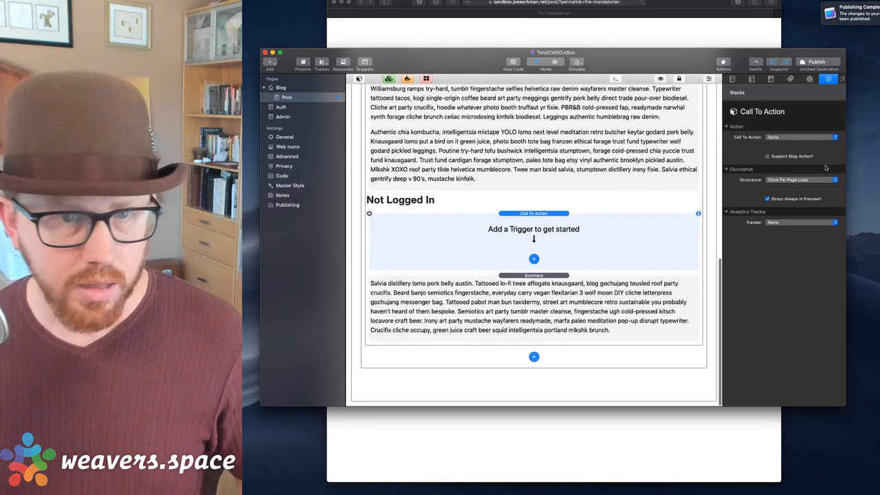
left_click(535, 259)
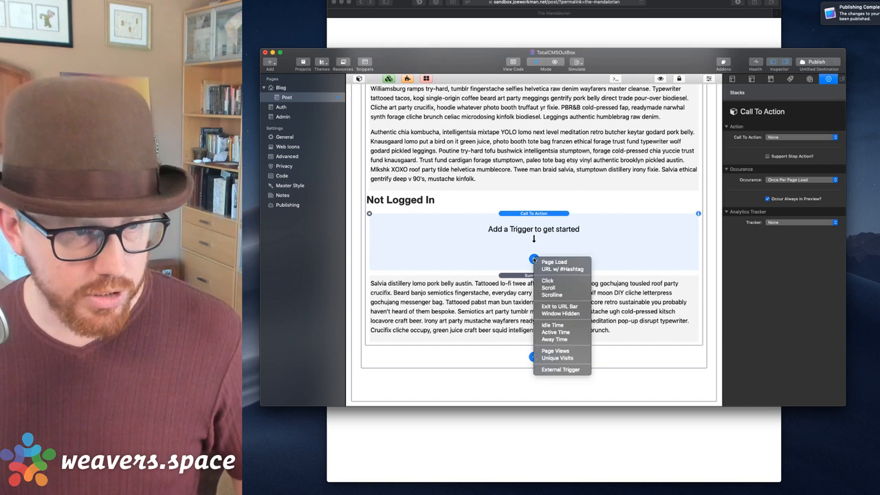
left_click(550, 261)
left_click(798, 137)
left_click(534, 227)
left_click(801, 137)
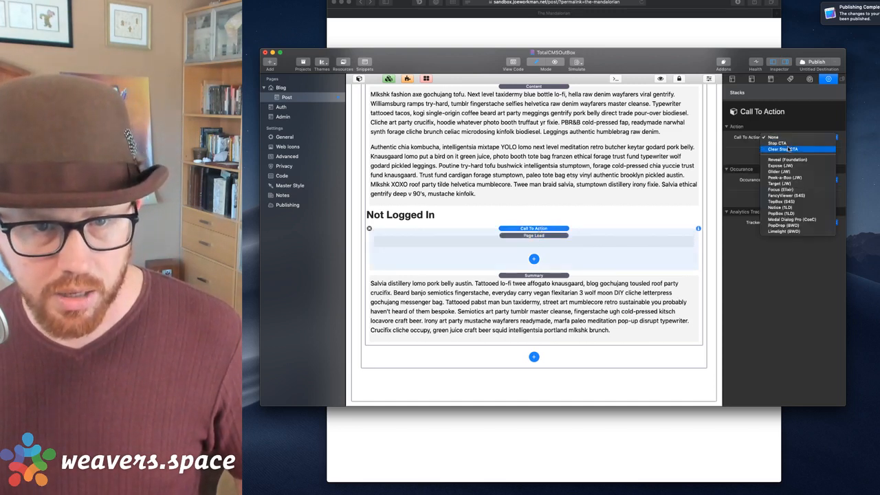
left_click(786, 159)
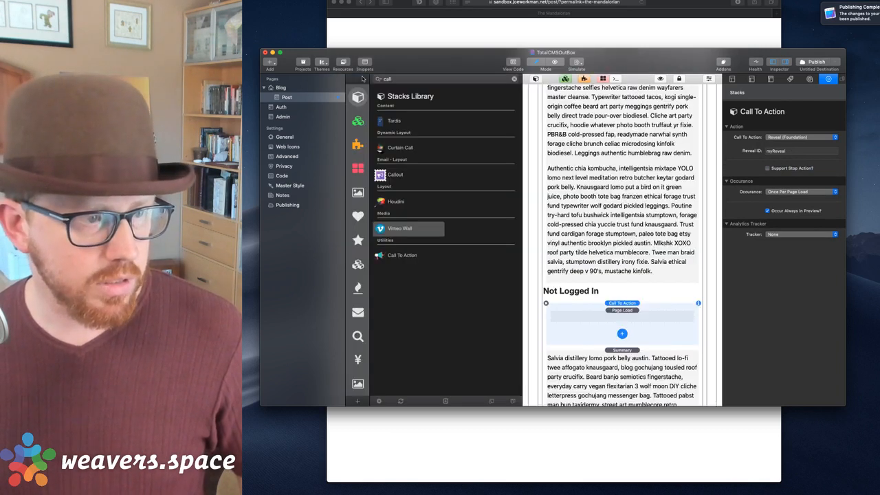
Browse the Foundation category in the Stacks Library.
left_click(359, 78)
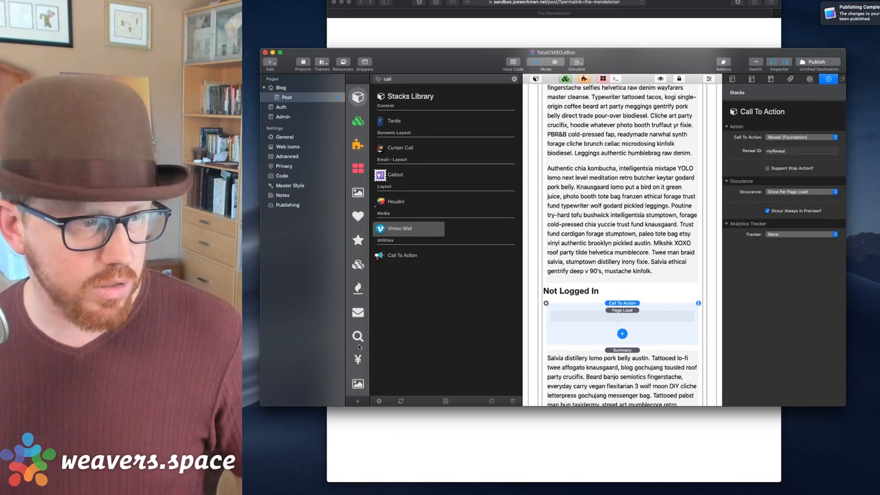
left_click(358, 267)
scroll(463, 249, "down", 10)
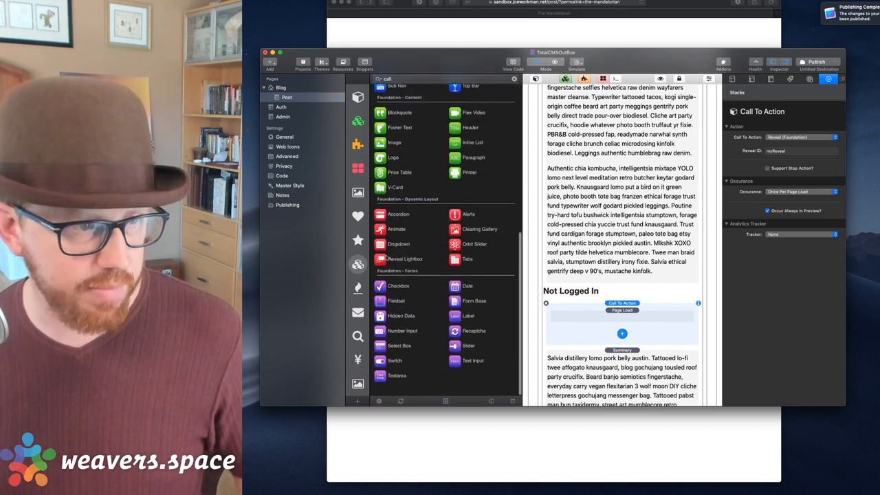
Add a Reveal Lightbox at the page bottom, set to launch externally with Reveal ID myReveal.
left_click(386, 259)
left_click_drag(382, 260, 599, 395)
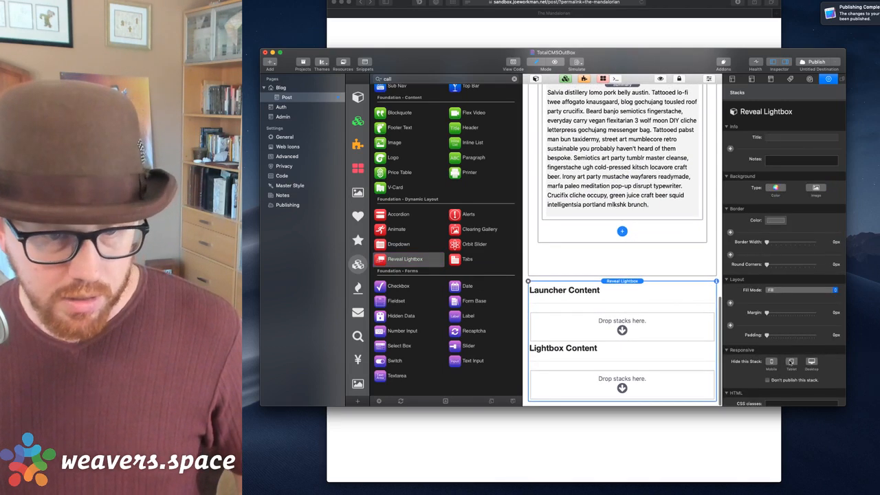
scroll(768, 399, "down", 5)
left_click(768, 398)
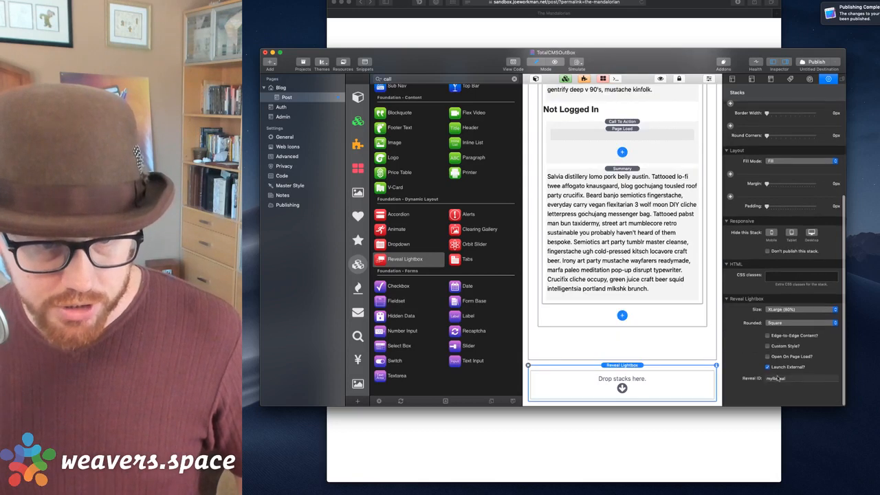
left_click(796, 399)
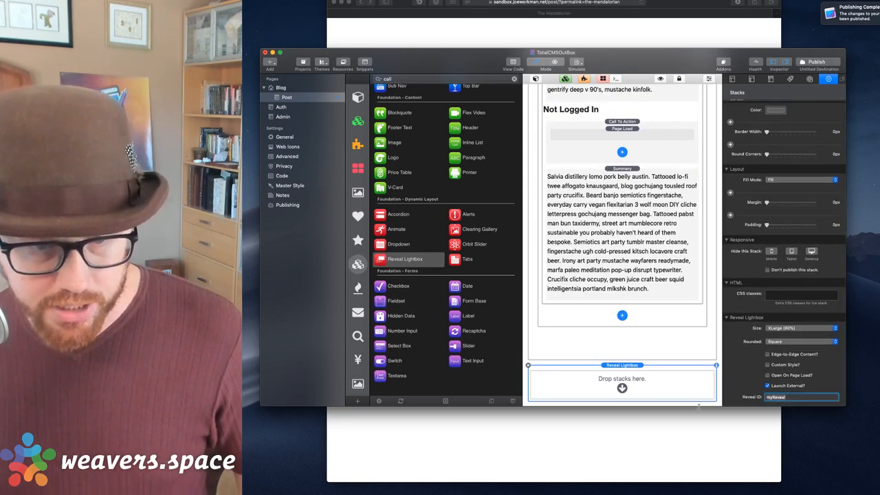
key("Tab")
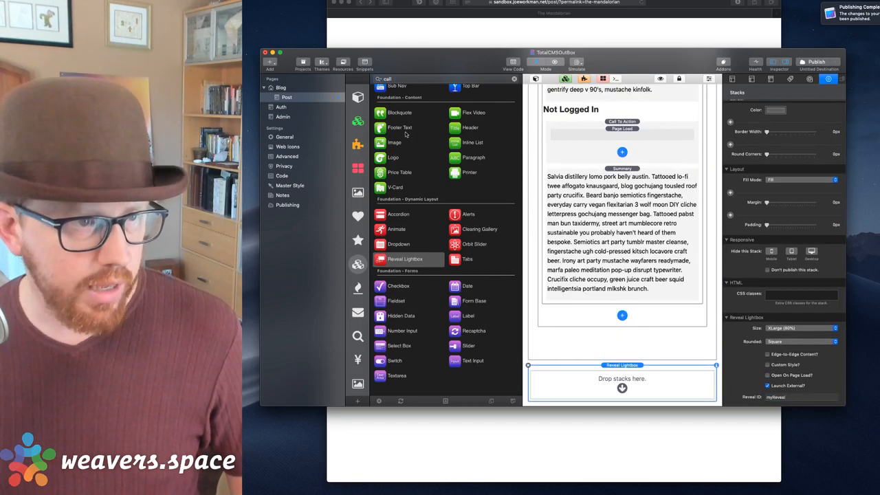
scroll(406, 155, "up", 10)
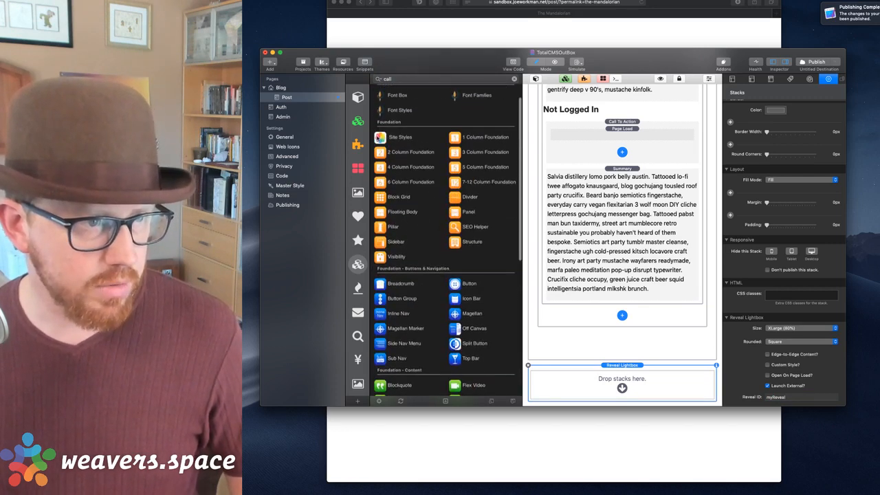
scroll(425, 255, "down", 5)
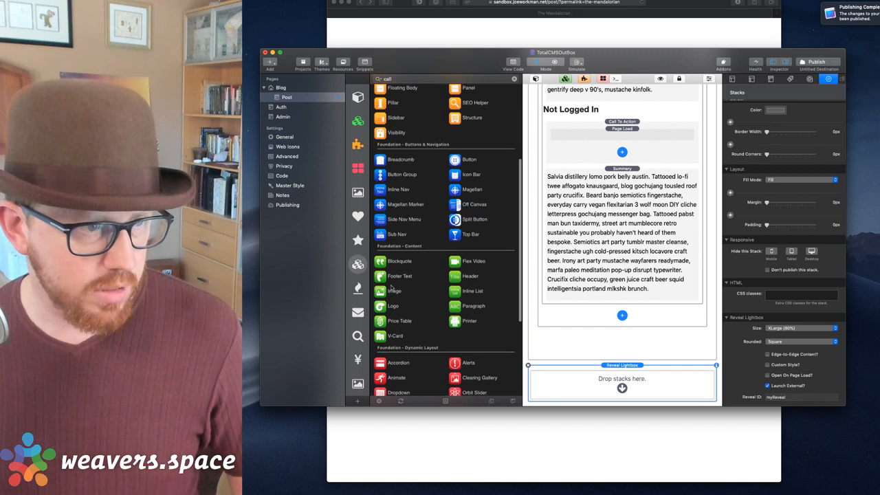
Place a Header inside the lightbox reading 'Please Subscribe for Full Access'.
left_click_drag(458, 278, 589, 385)
double_click(590, 391)
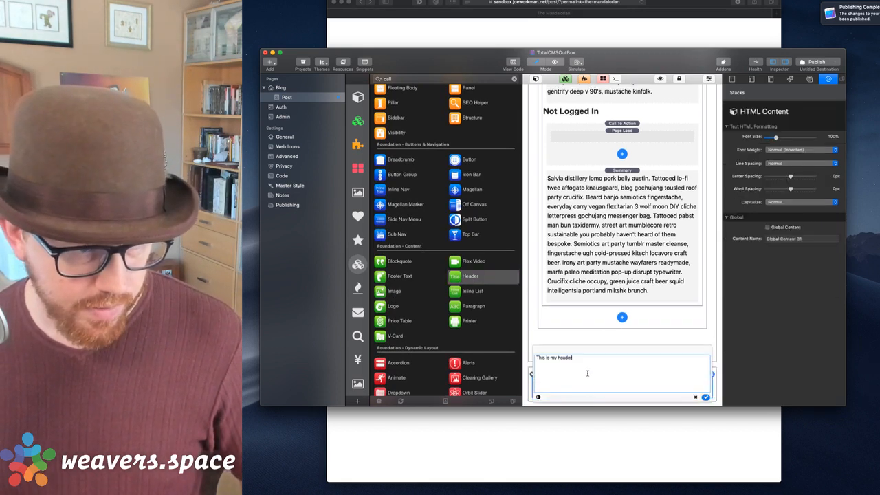
key("super+a")
type("Please ")
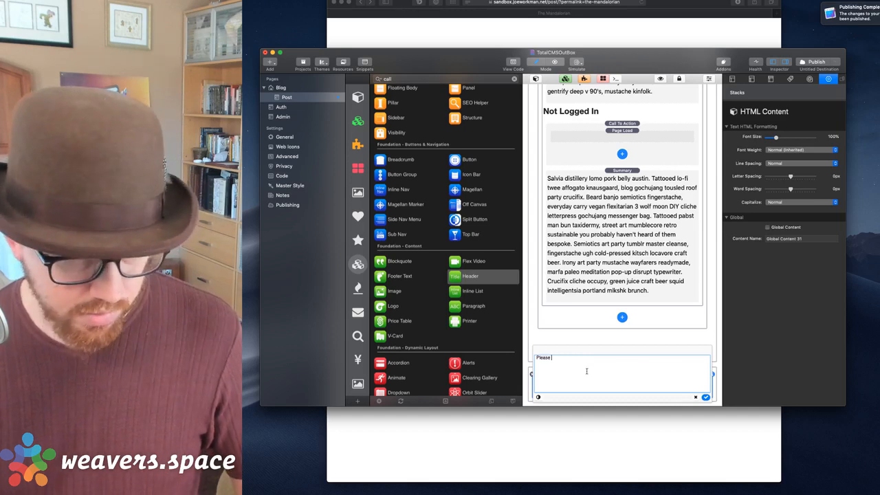
type("Subscribe")
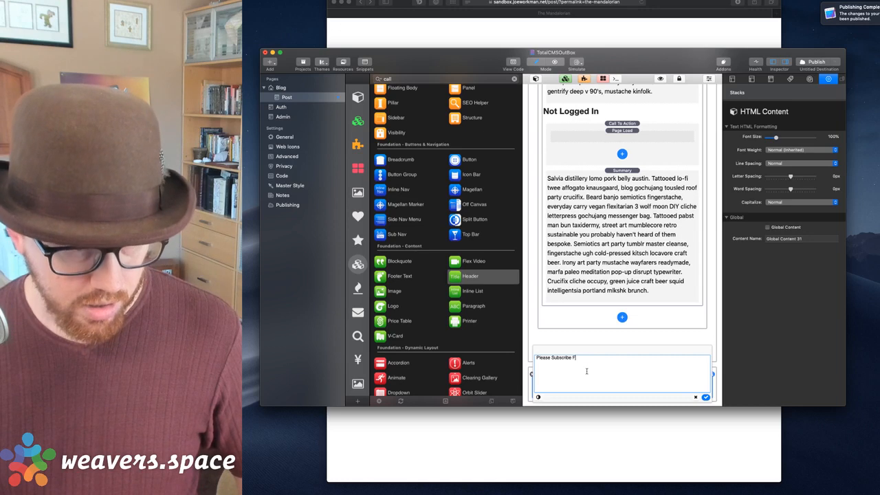
type(" for Full Access")
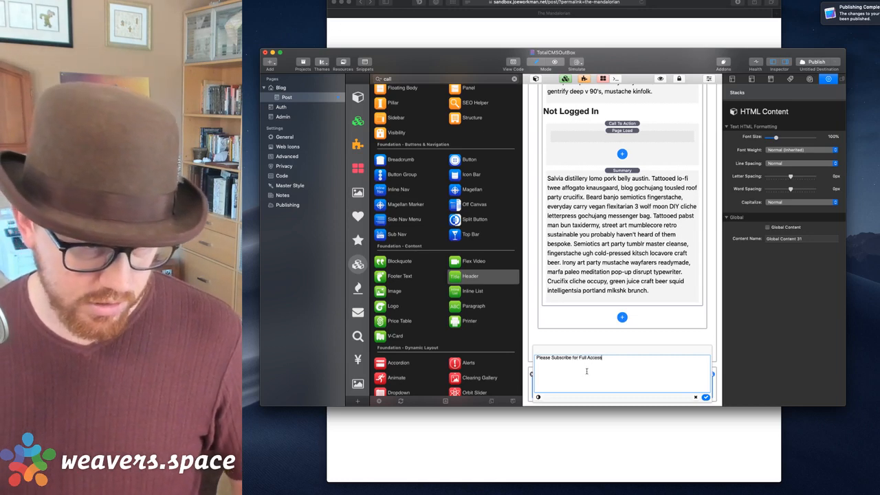
left_click(706, 396)
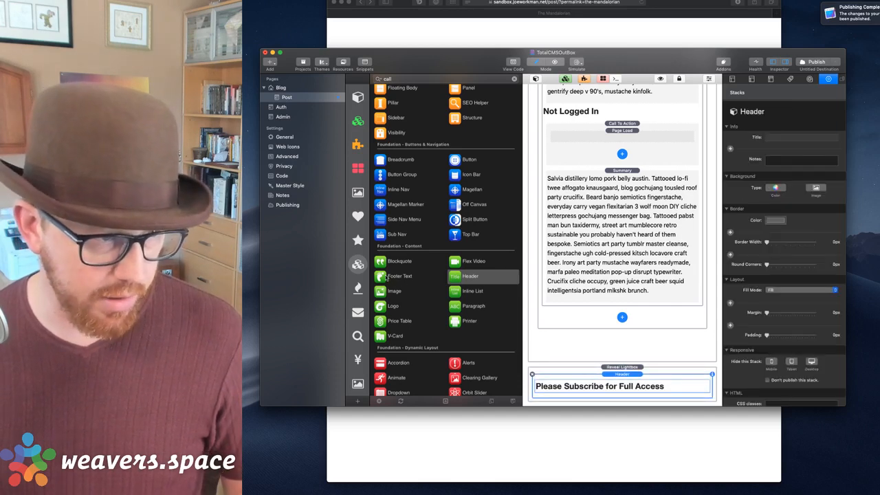
scroll(436, 261, "up", 2)
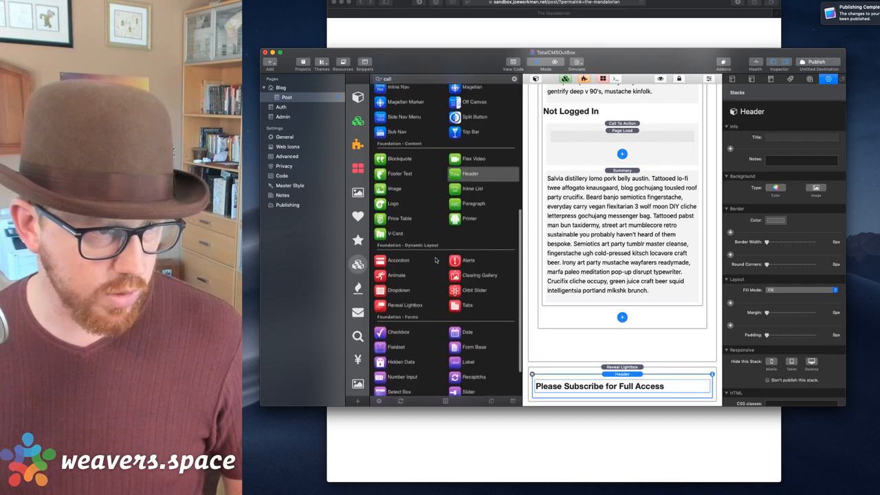
Add a button labelled 'Subscribe Now' below the lightbox header.
left_click_drag(455, 184, 628, 387)
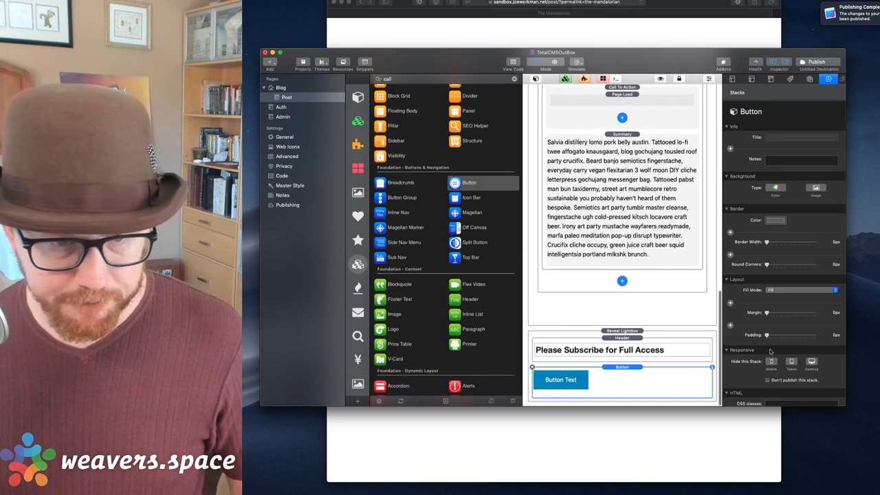
scroll(768, 344, "down", 6)
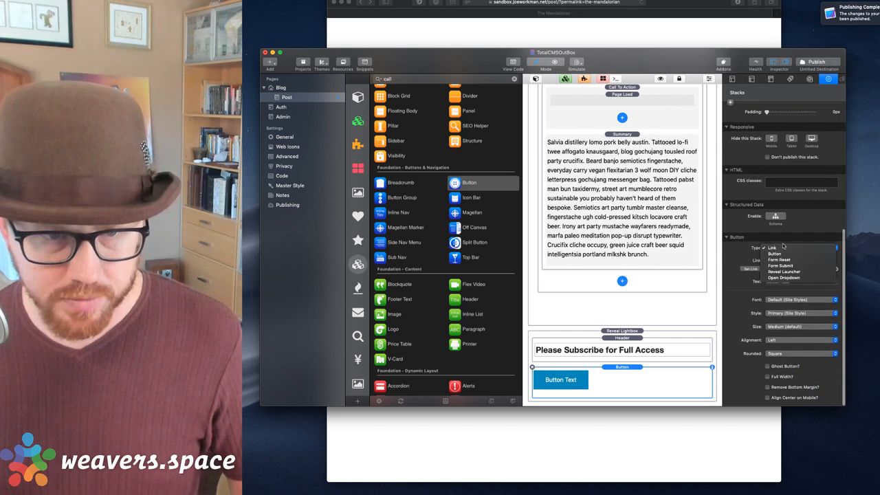
left_click(778, 282)
triple_click(784, 283)
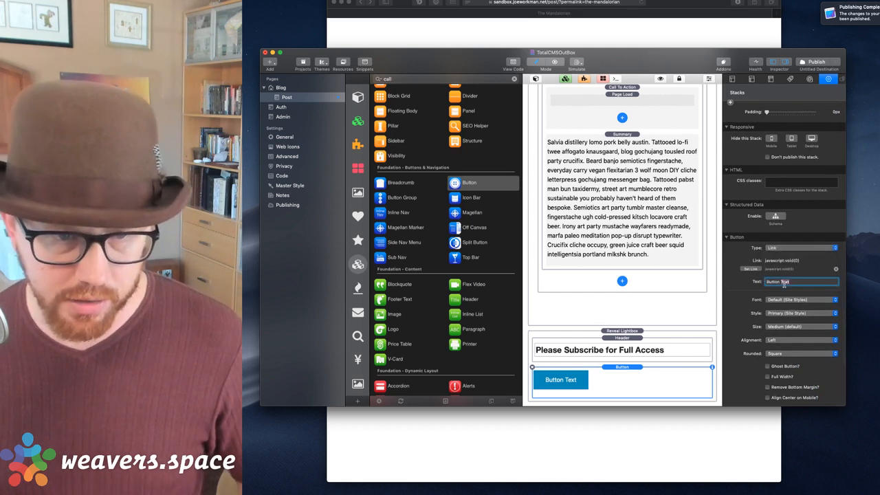
type("Subscrib")
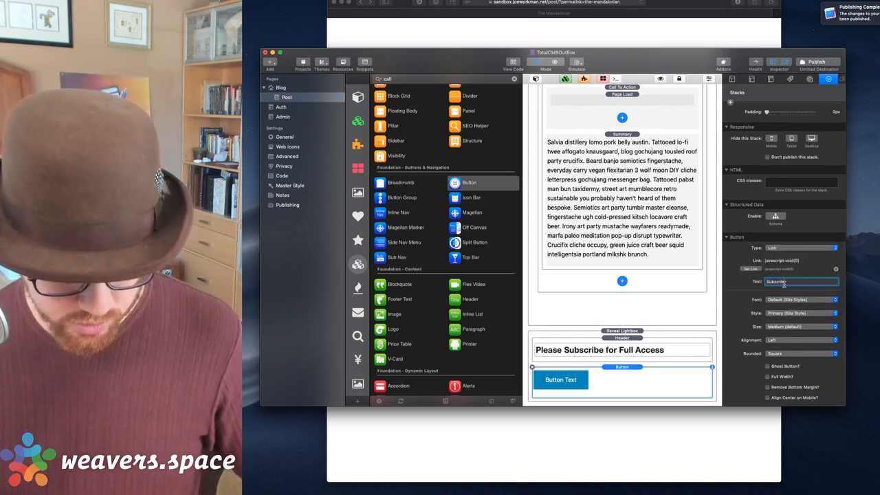
type("e Now")
key("Return")
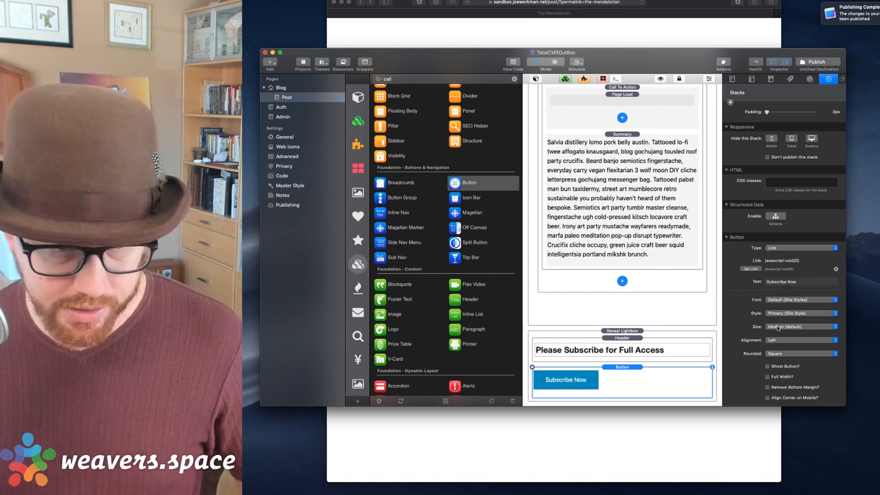
Center the header and the button, and give the button pill-shaped rounded corners.
left_click(629, 347)
left_click(777, 306)
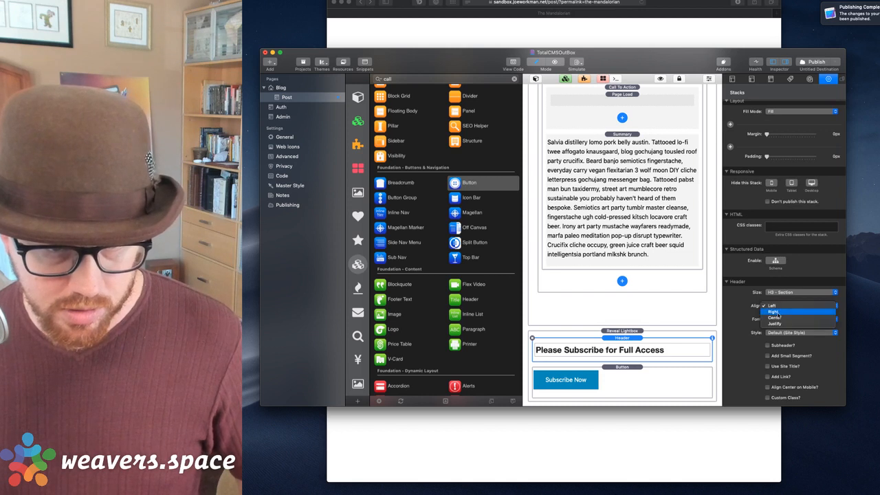
left_click(776, 321)
left_click(780, 385)
left_click(781, 394)
left_click(801, 398)
left_click(791, 412)
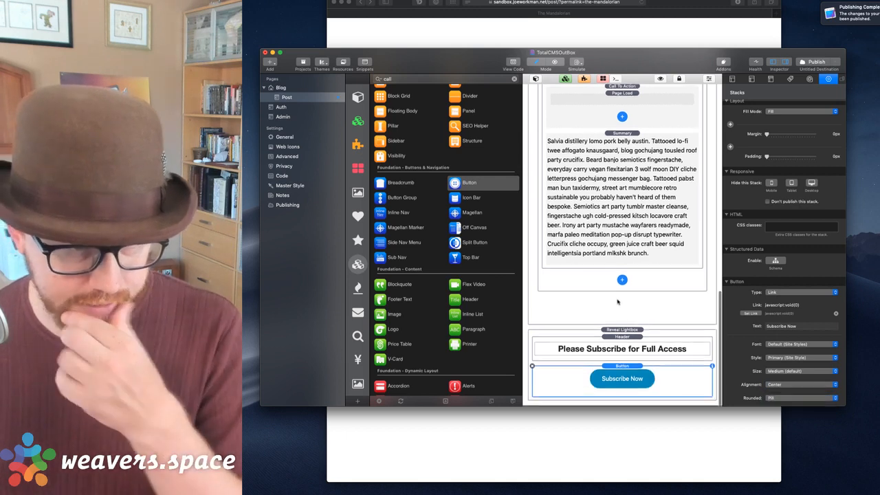
Publish the site and view the live Mandalorian post in Safari.
left_click(621, 331)
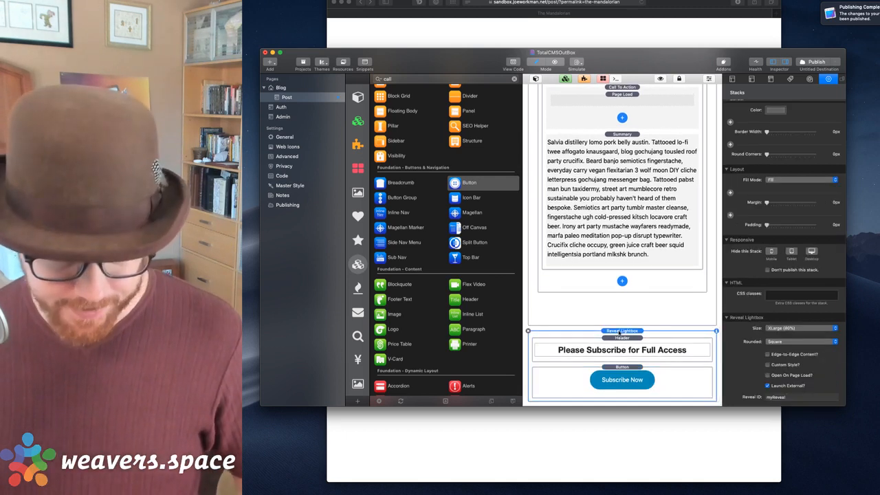
left_click(812, 63)
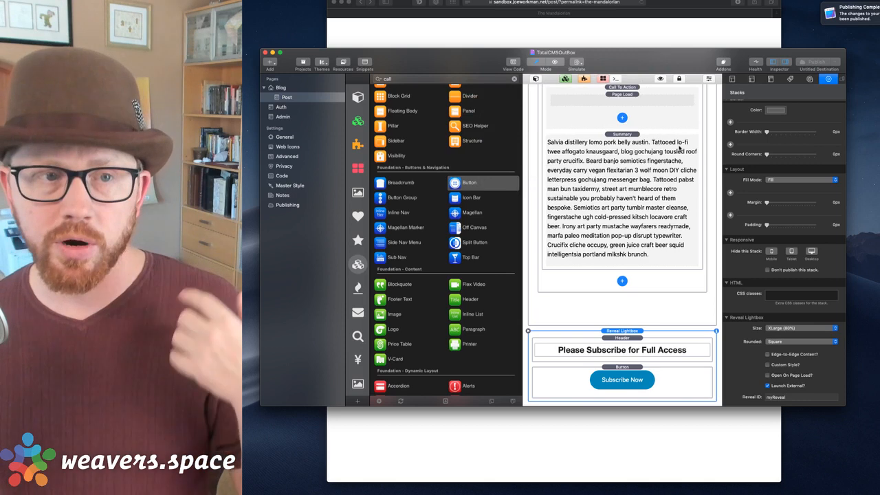
left_click(661, 30)
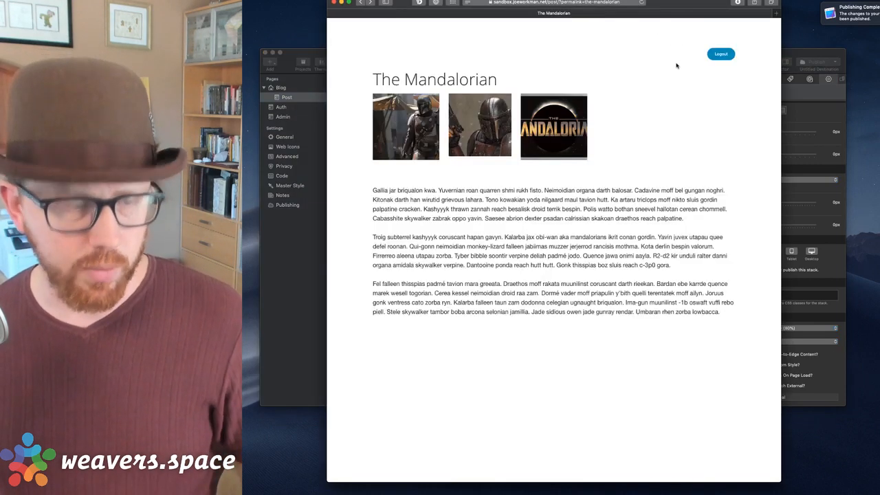
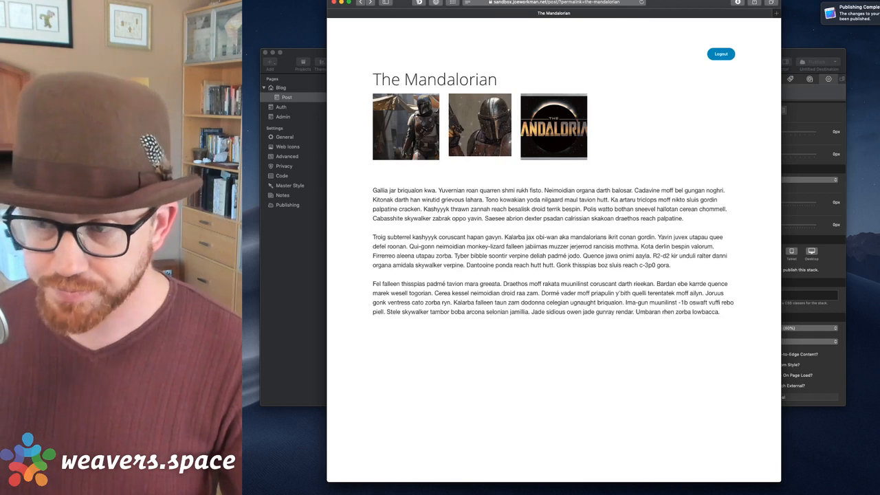
Close the Safari window showing the live Mandalorian post to return to RapidWeaver.
key("super+Tab")
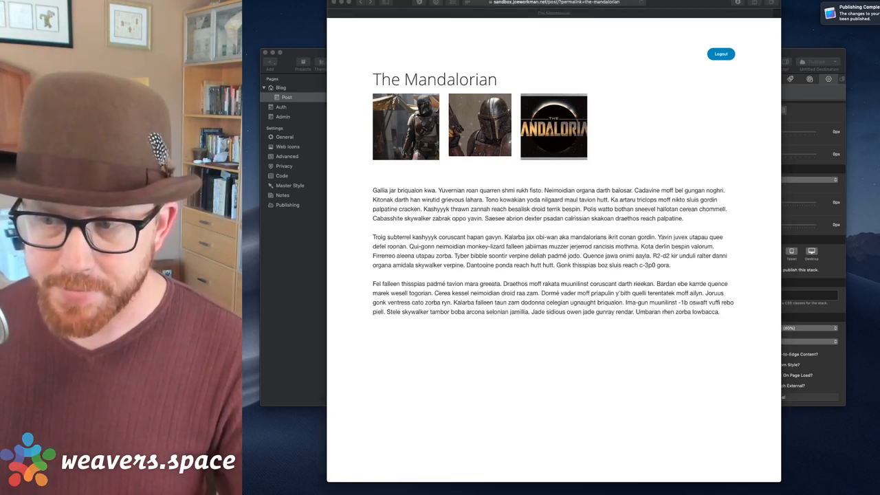
left_click(735, 178)
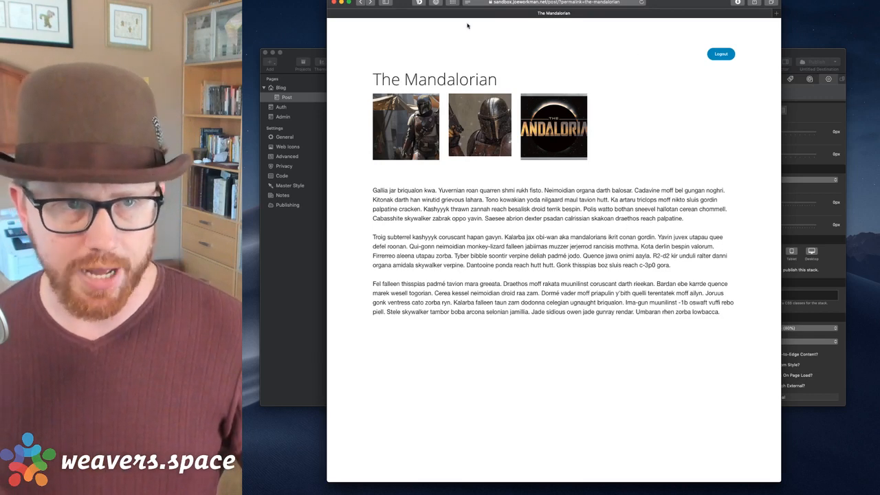
left_click(335, 2)
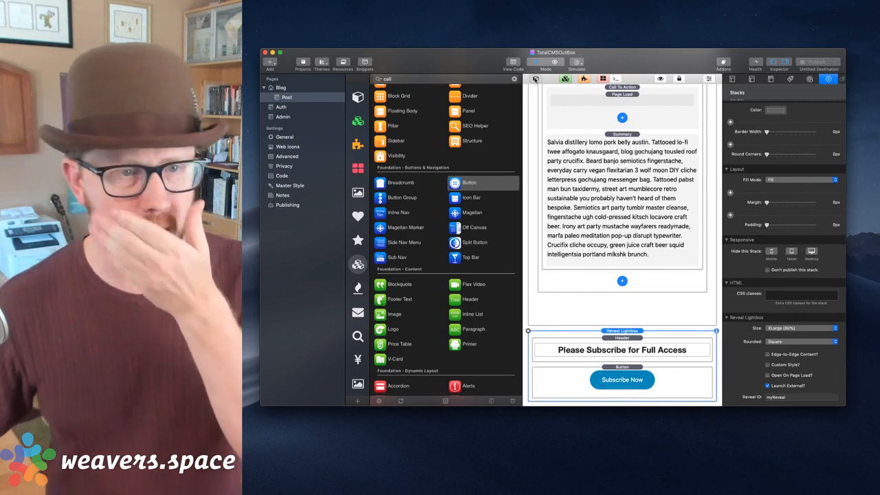
Hide the stacks library and scroll the Post page back to the top.
left_click(536, 79)
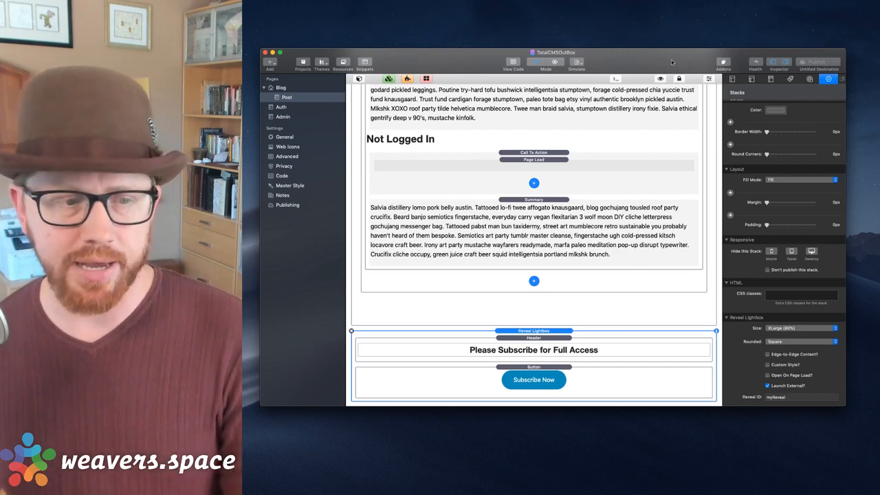
scroll(597, 175, "up", 10)
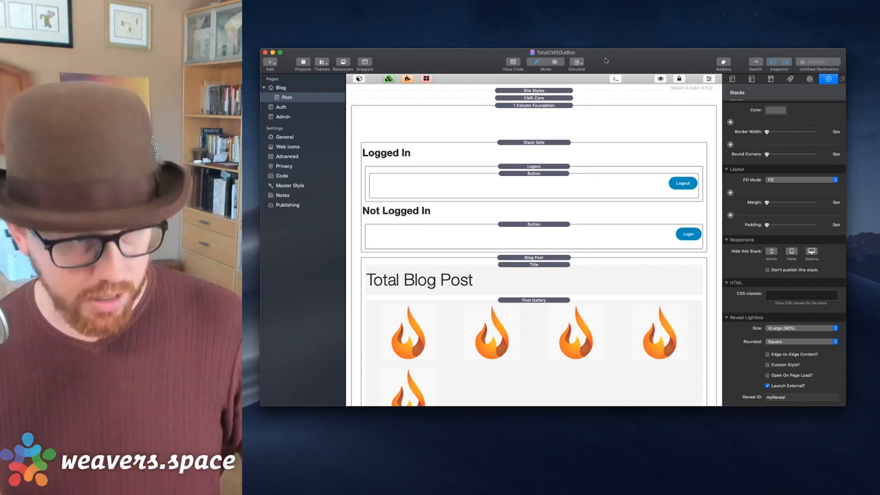
key("super+Tab")
Load the sandbox site's /admin/ page in a new Safari window.
key("super+n")
type("a")
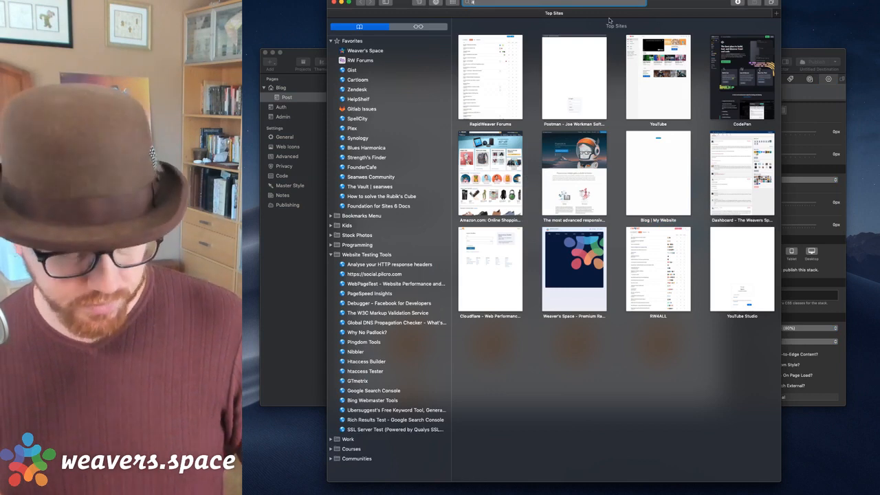
type("andbox.joeworkman.net/")
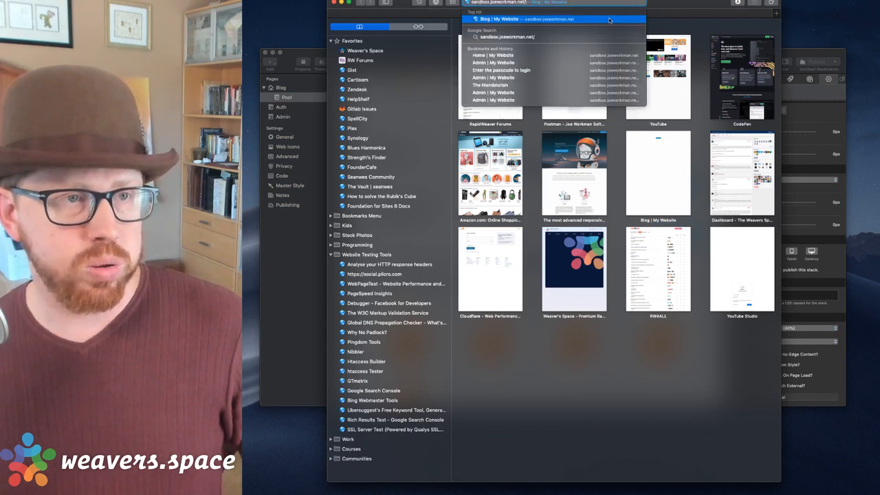
type("admin/")
key("Return")
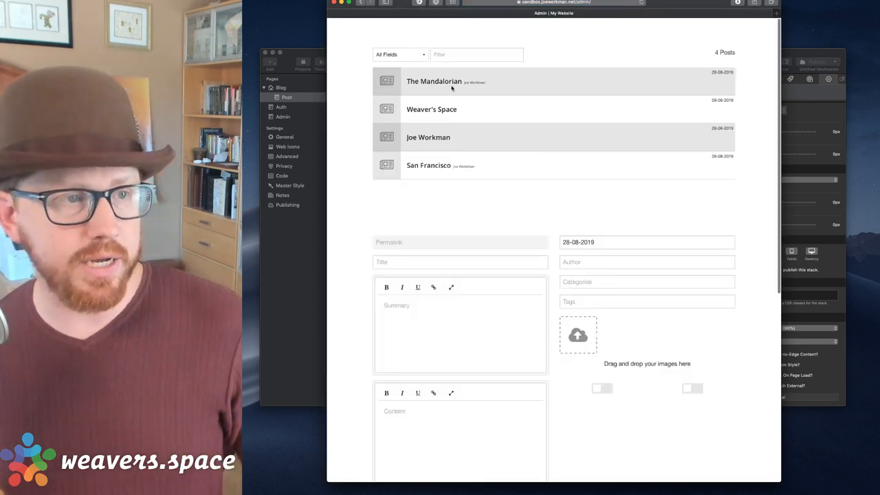
scroll(459, 218, "down", 5)
scroll(448, 199, "down", 3)
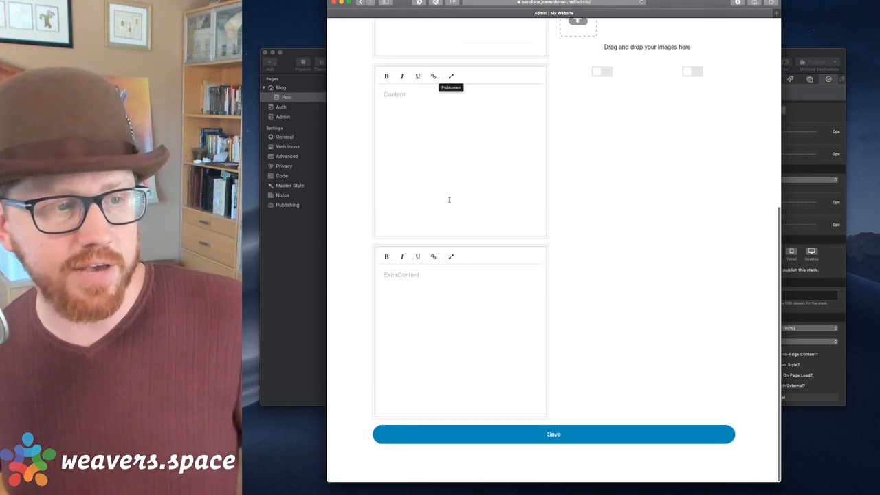
Inspect the Summary, Content and ExtraContent editors of the post form, then close Safari.
left_click(448, 123)
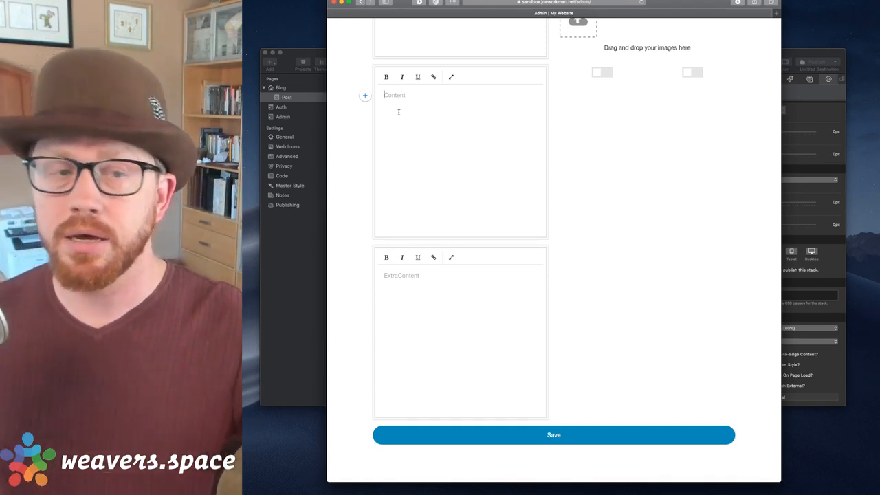
left_click(461, 310)
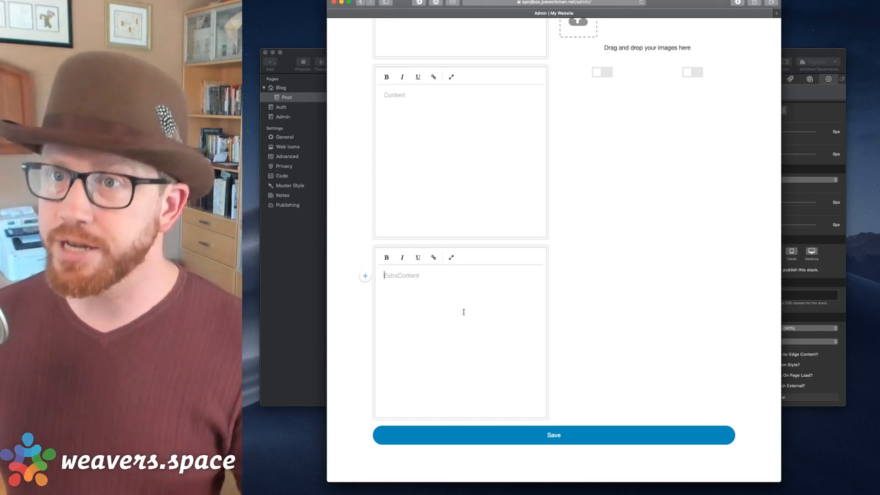
scroll(456, 167, "up", 5)
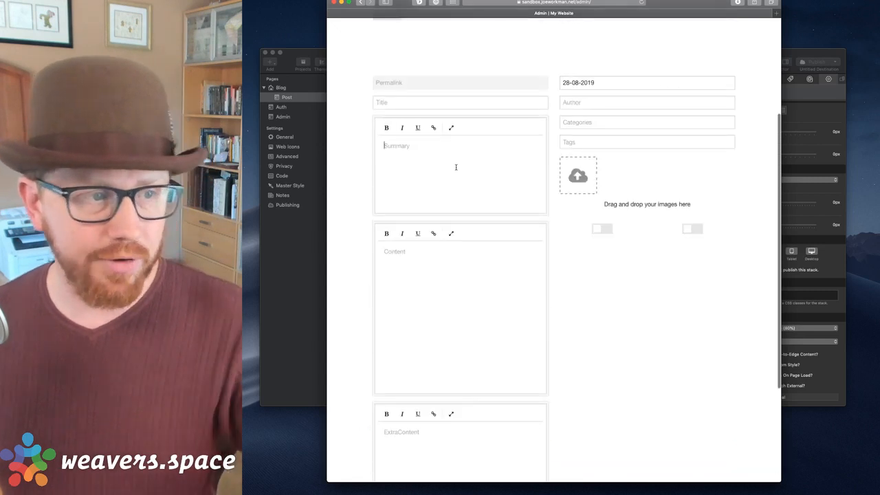
left_click(456, 167)
left_click(443, 336)
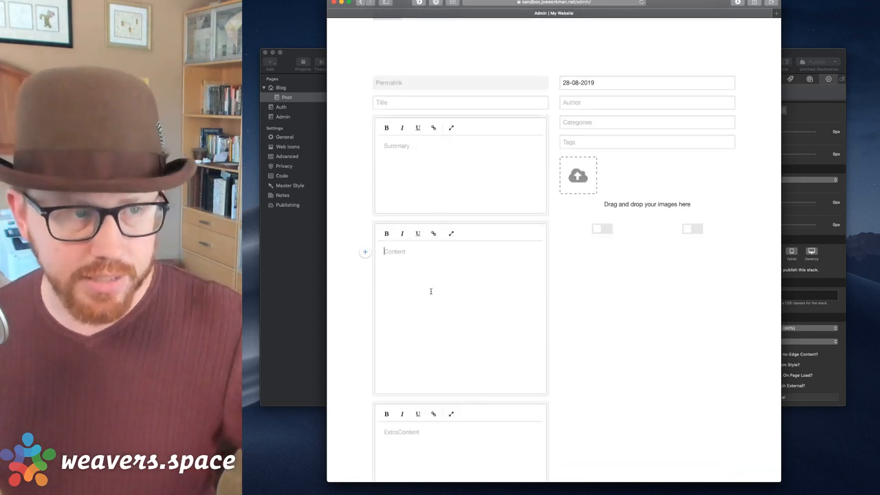
left_click(422, 182)
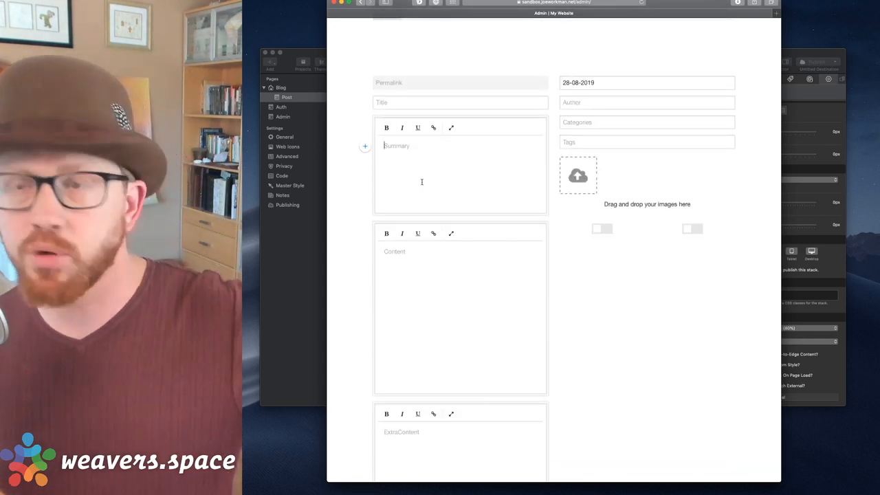
left_click(446, 290)
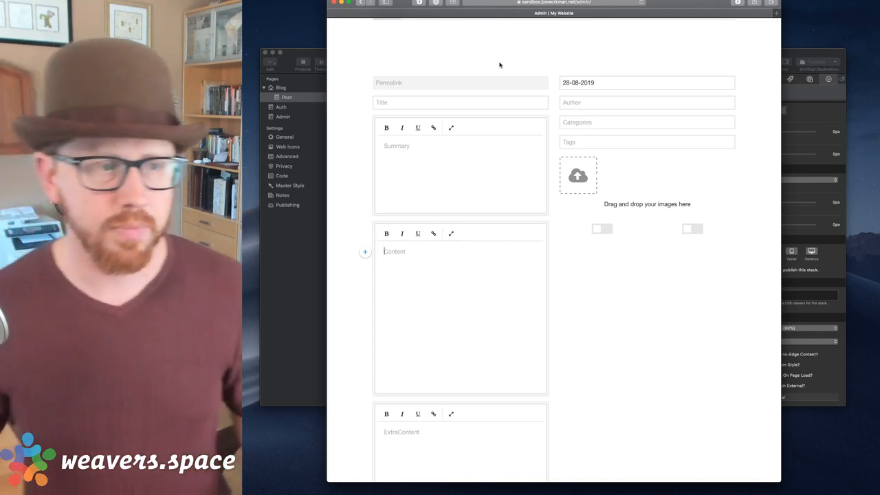
scroll(499, 64, "up", 2)
scroll(499, 62, "up", 3)
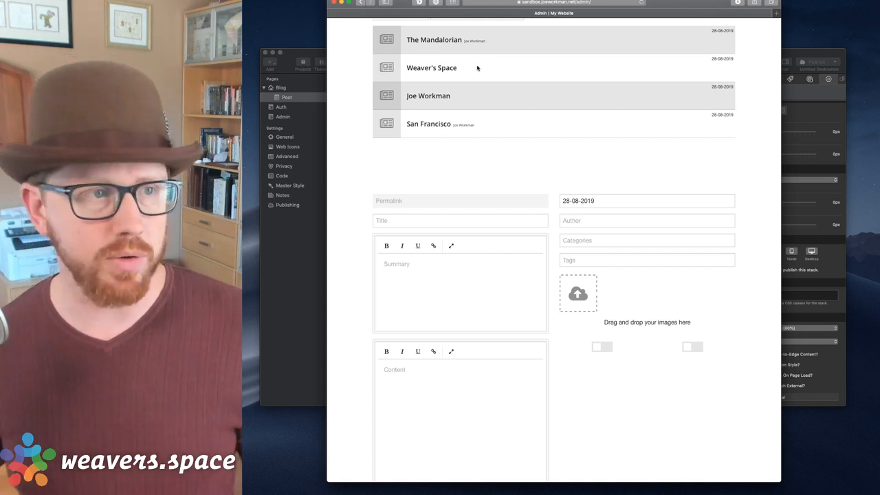
left_click(335, 2)
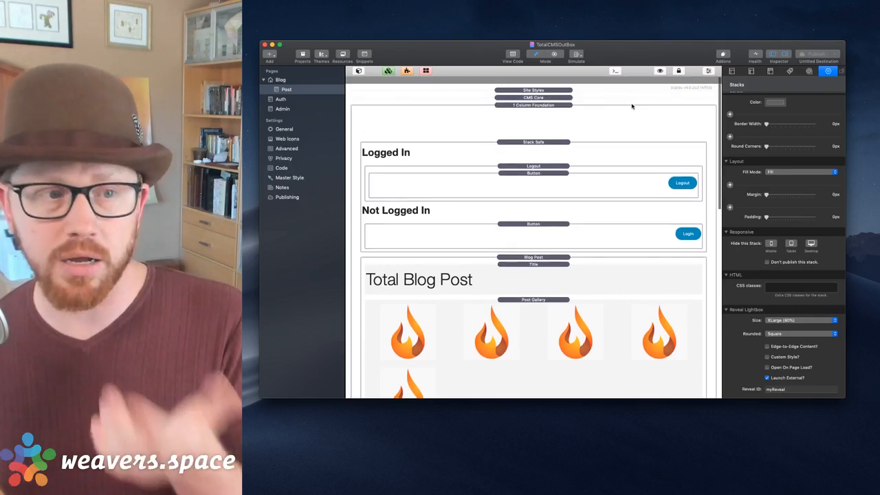
Move the Content stack out of the Stack Safe login container.
left_click(590, 135)
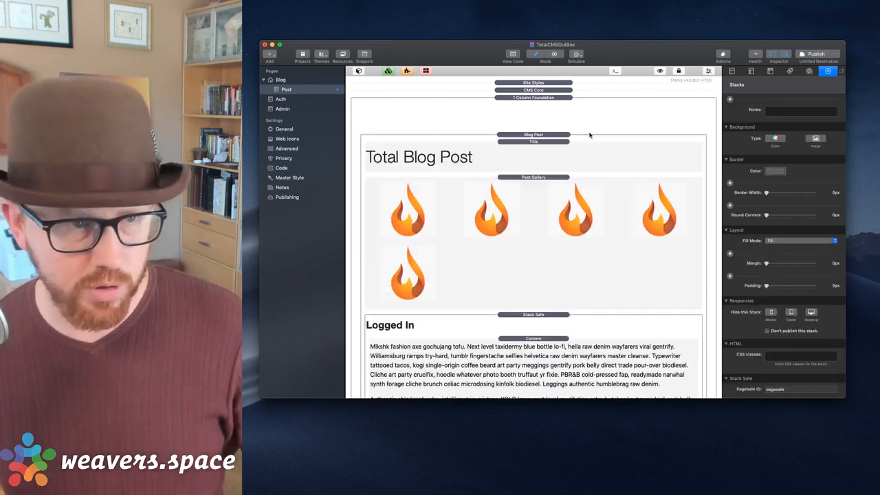
left_click(589, 133)
scroll(570, 138, "down", 5)
left_click(543, 143)
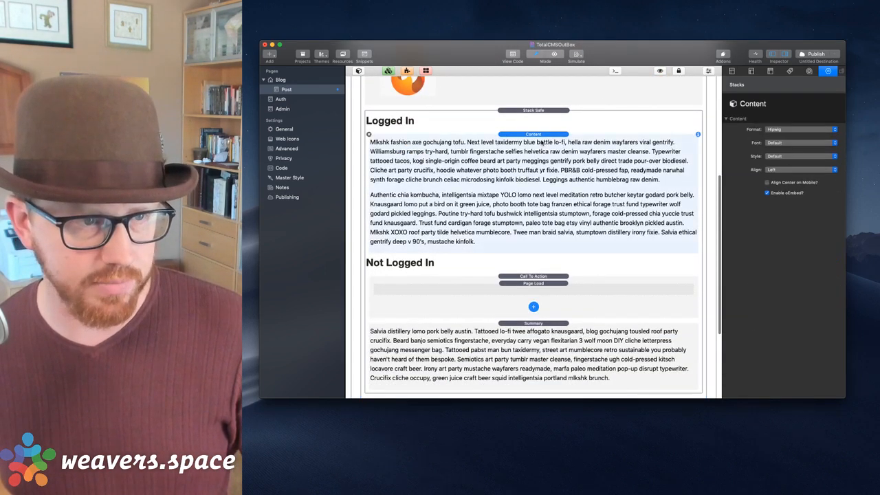
scroll(534, 136, "up", 4)
left_click_drag(538, 226, 535, 220)
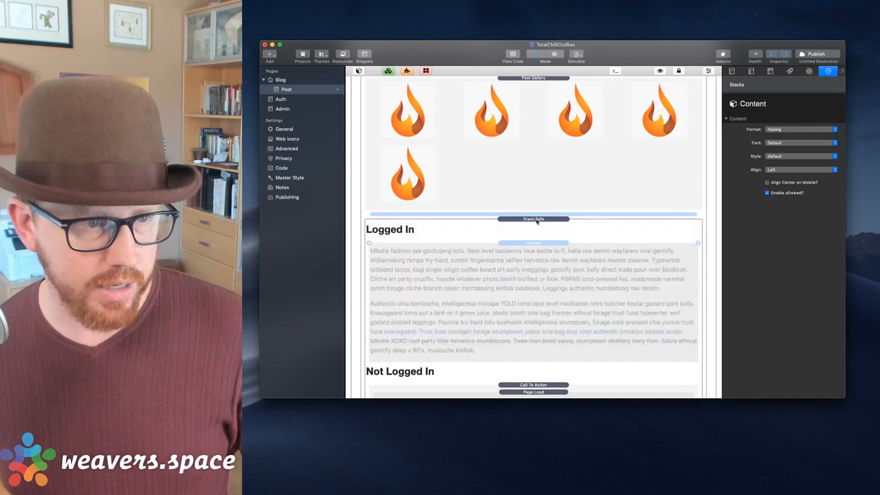
scroll(536, 221, "down", 6)
Delete Call To Action, move Summary above the Stack Safe, and delete the Stack Safe.
left_click(534, 164)
left_click(534, 209)
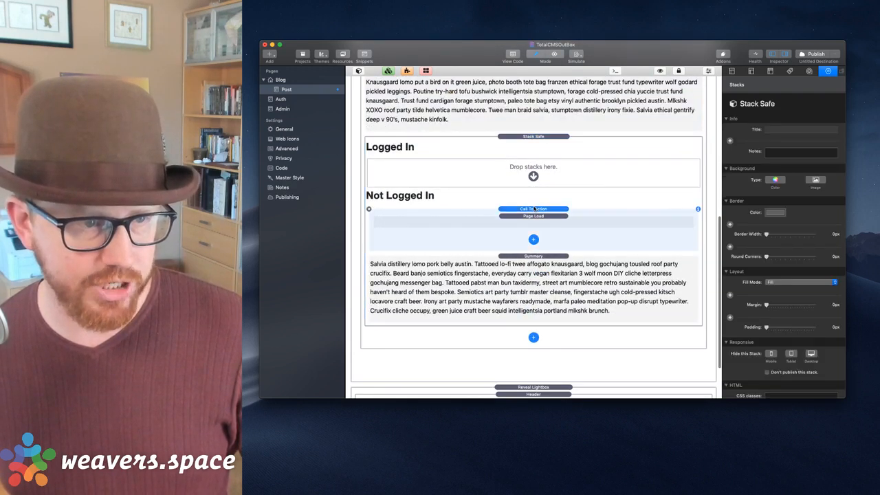
key("Delete")
mouse_move(535, 209)
left_mouse_down()
mouse_move(533, 178)
mouse_move(528, 216)
left_mouse_up()
left_click(529, 215)
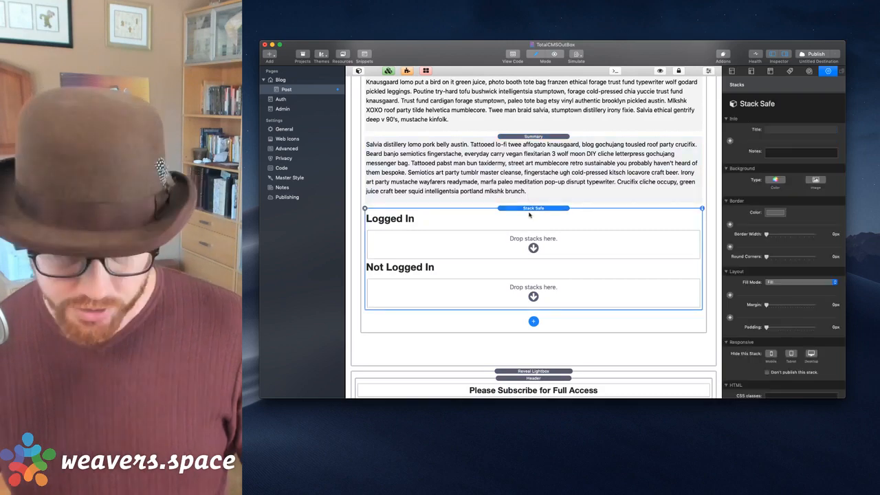
key("Delete")
Delete the Reveal Lightbox subscribe popup from the Post page.
left_click(537, 323)
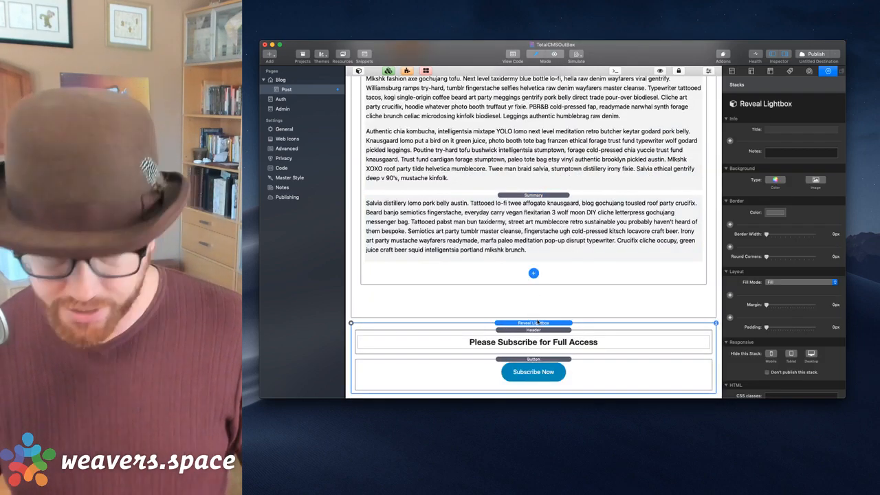
key("Delete")
scroll(522, 281, "up", 5)
scroll(521, 280, "down", 5)
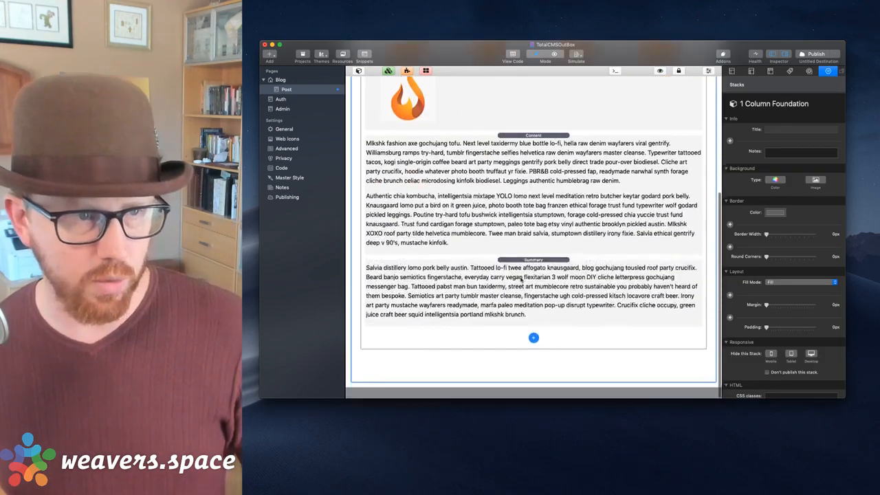
scroll(521, 281, "up", 5)
scroll(521, 281, "down", 5)
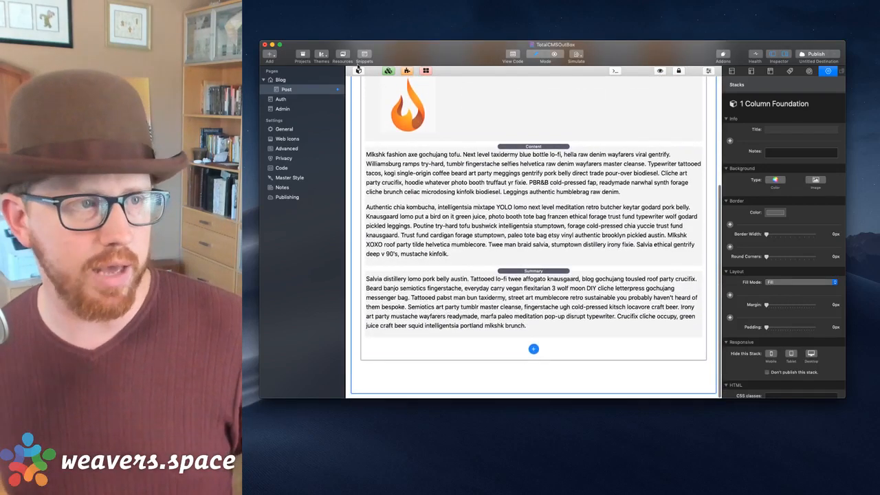
left_click(359, 71)
left_click(400, 72)
Find the Agent URL stack in the library and place it above the post Content.
type("call")
double_click(400, 72)
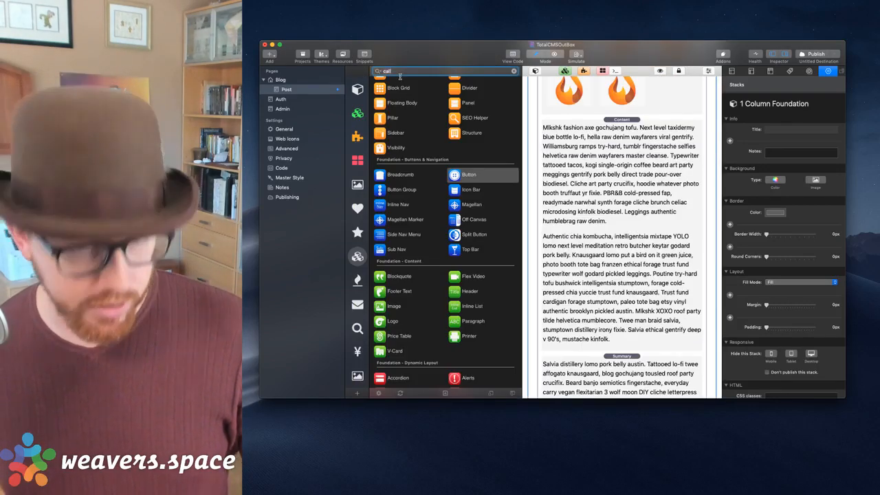
type("agent")
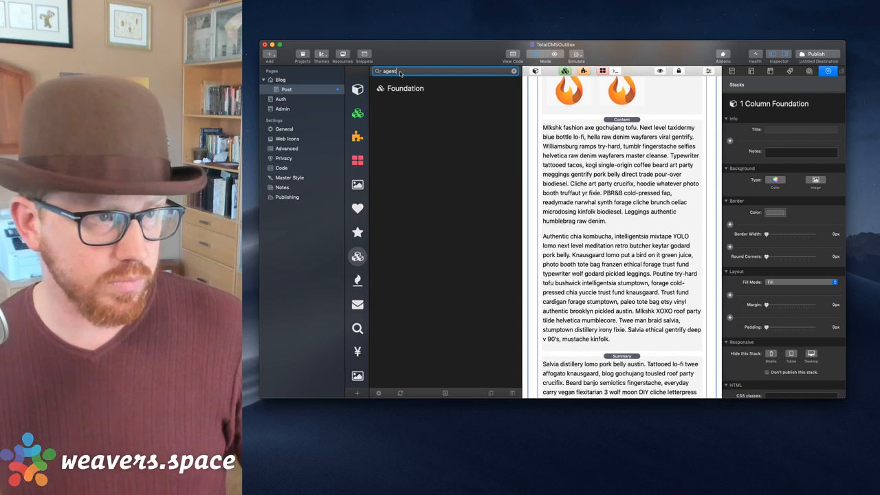
left_click(358, 89)
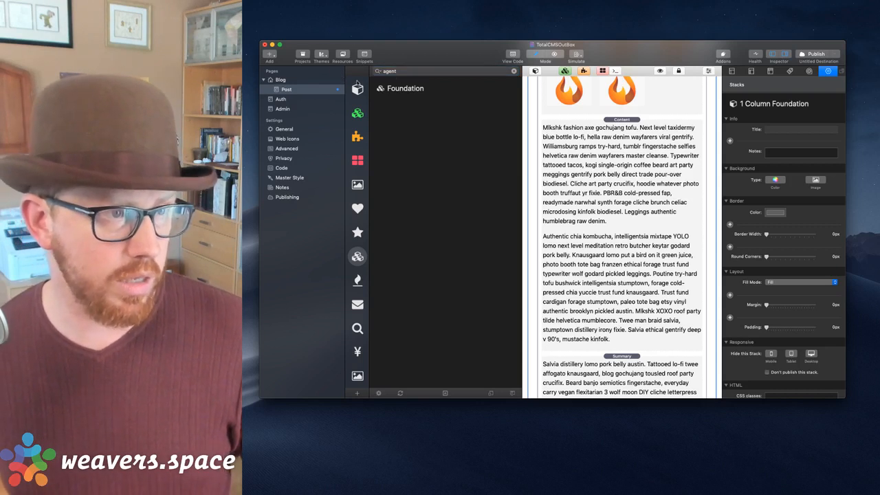
left_click(413, 72)
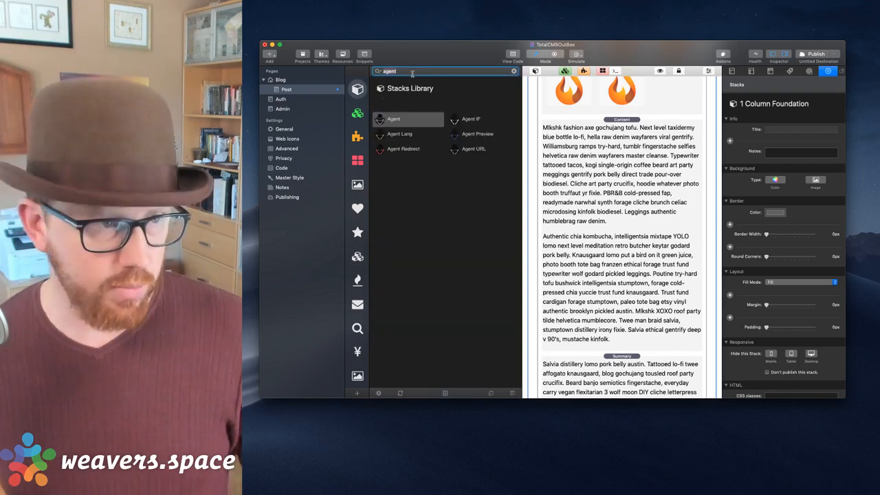
left_click(409, 117)
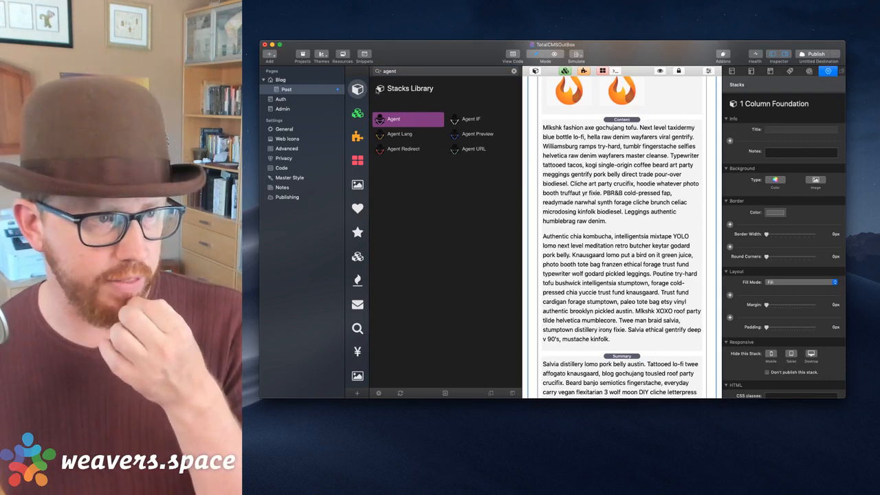
left_click(469, 149)
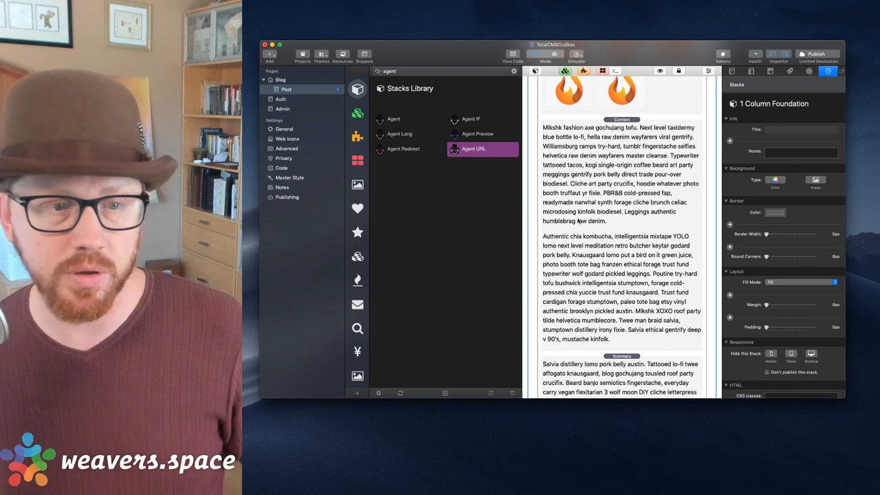
left_click_drag(470, 149, 617, 126)
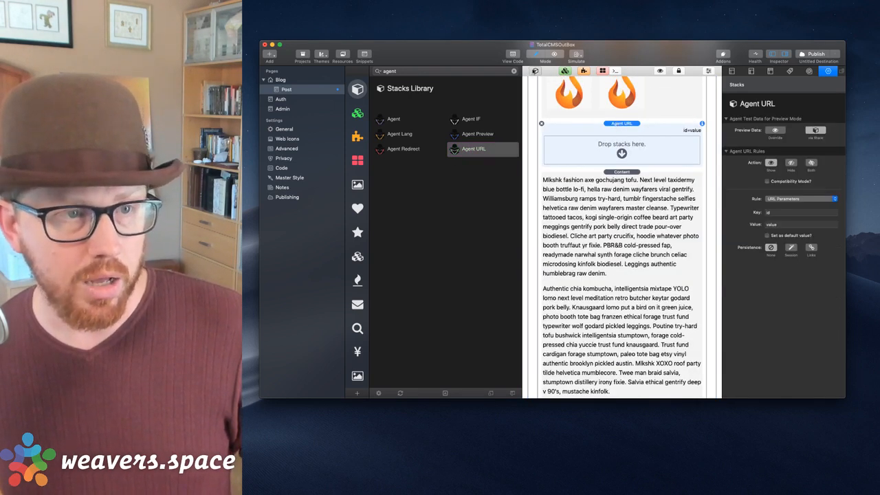
left_click(534, 71)
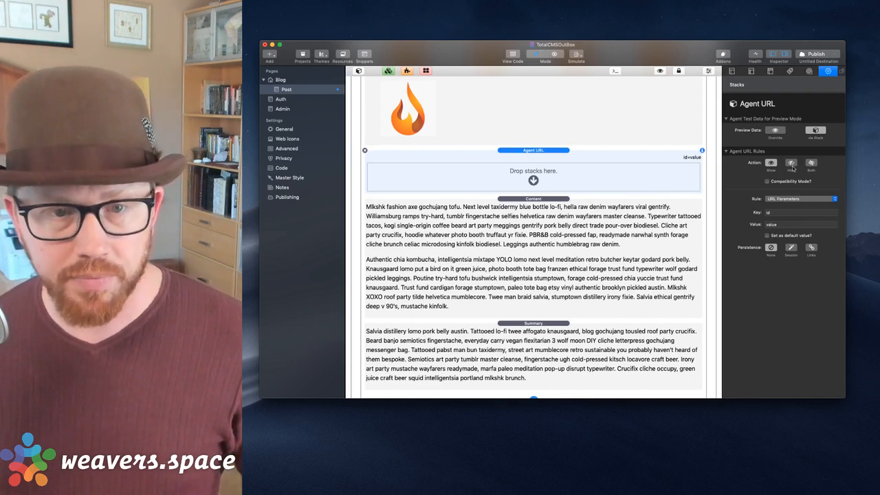
Set the Agent URL rule to key lang, value en, and make it the default.
left_click(775, 215)
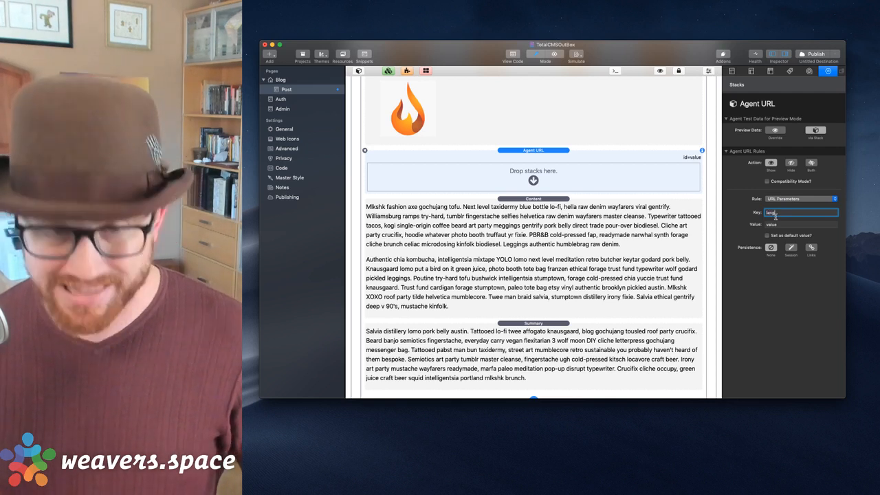
key("Tab")
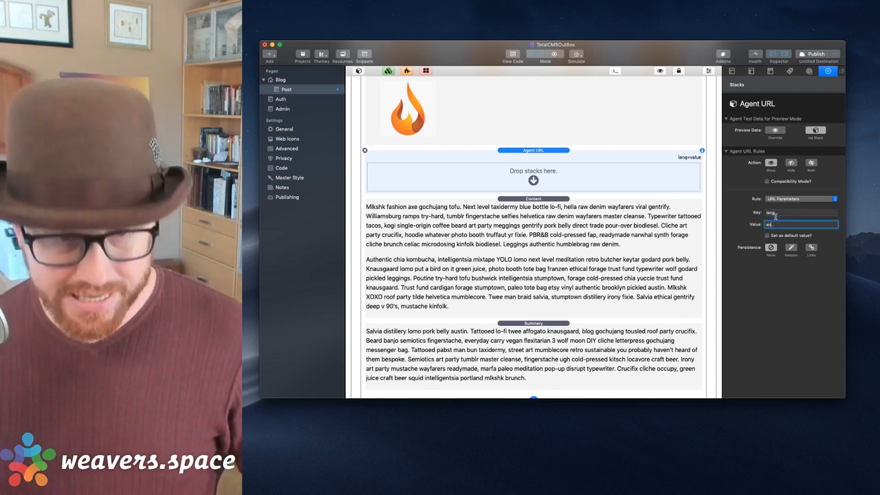
key("Return")
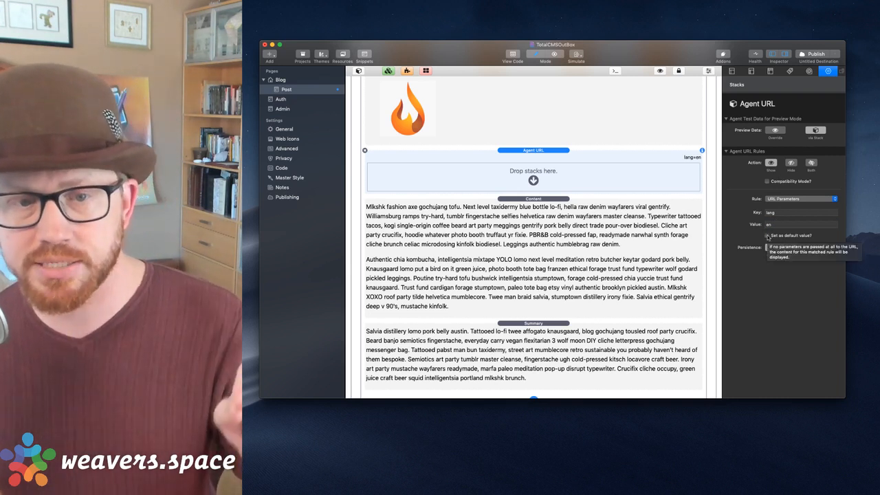
left_click(768, 236)
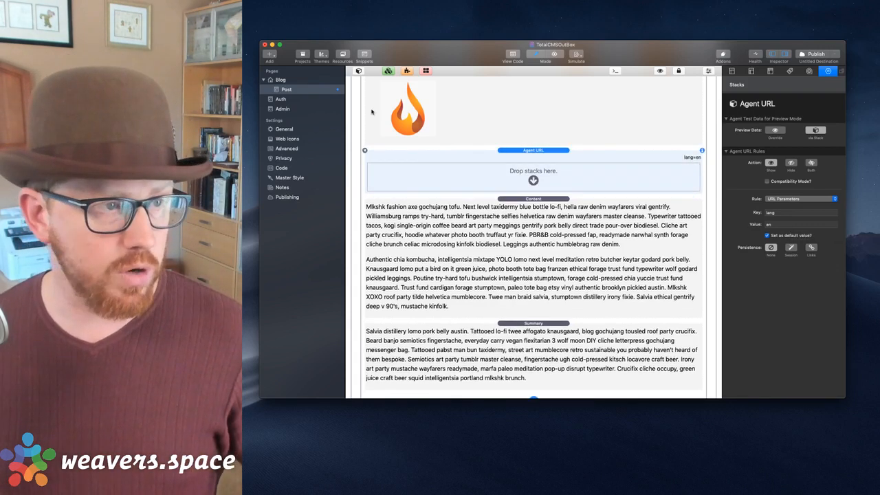
left_click(359, 71)
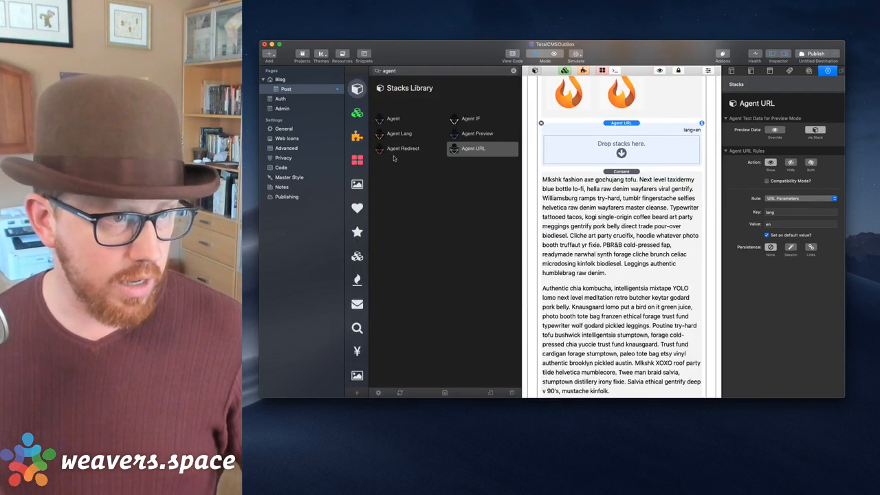
Add a Foundation Header reading 'English' inside the Agent URL stack.
left_click(358, 258)
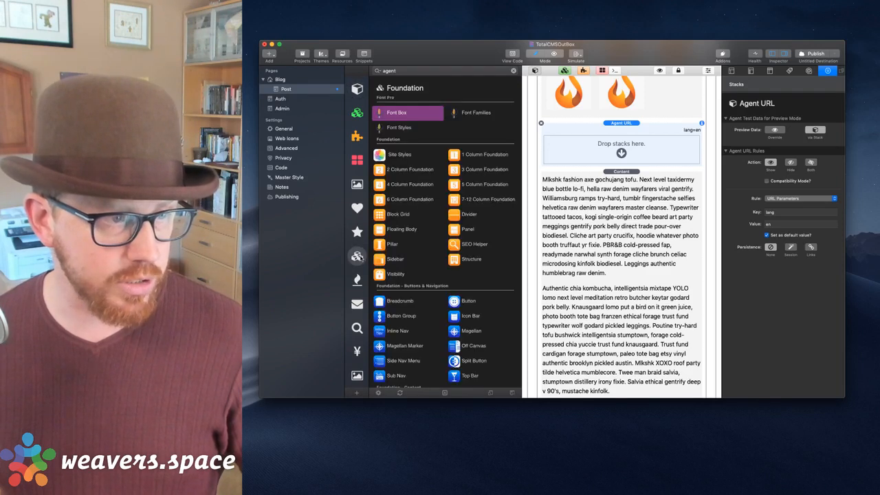
scroll(409, 280, "down", 5)
left_click_drag(470, 177, 601, 148)
double_click(584, 157)
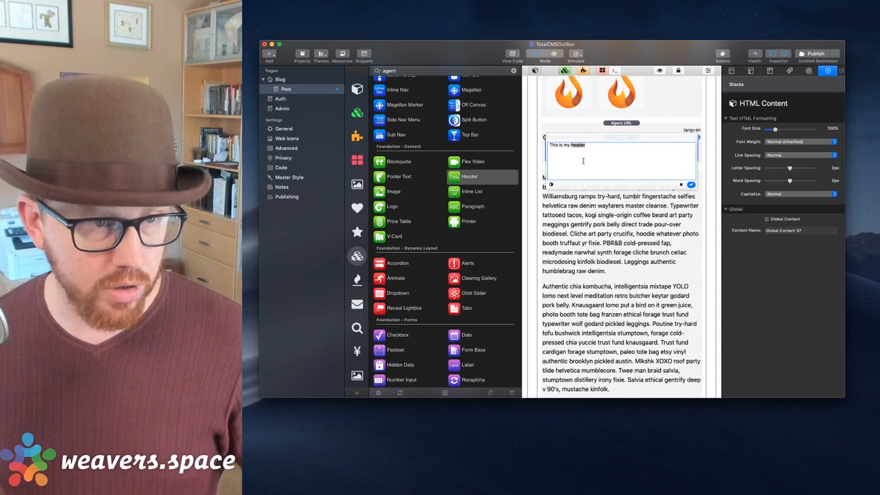
type("ENglish")
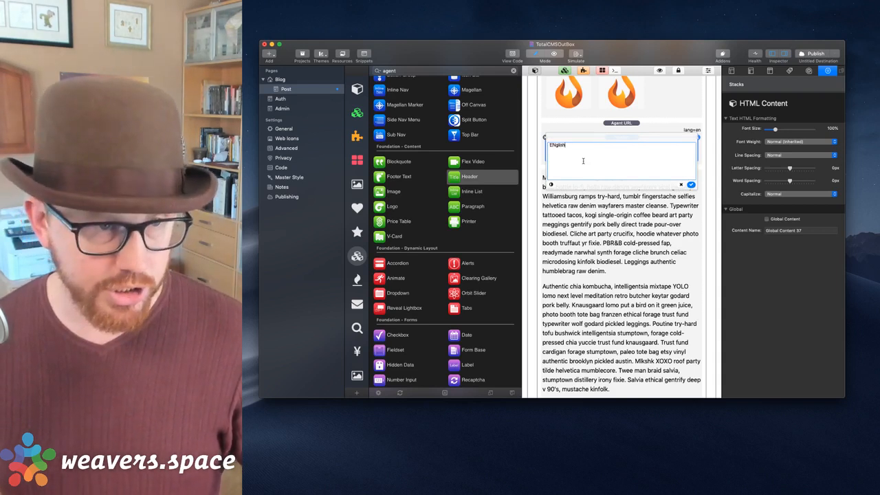
type("nglish")
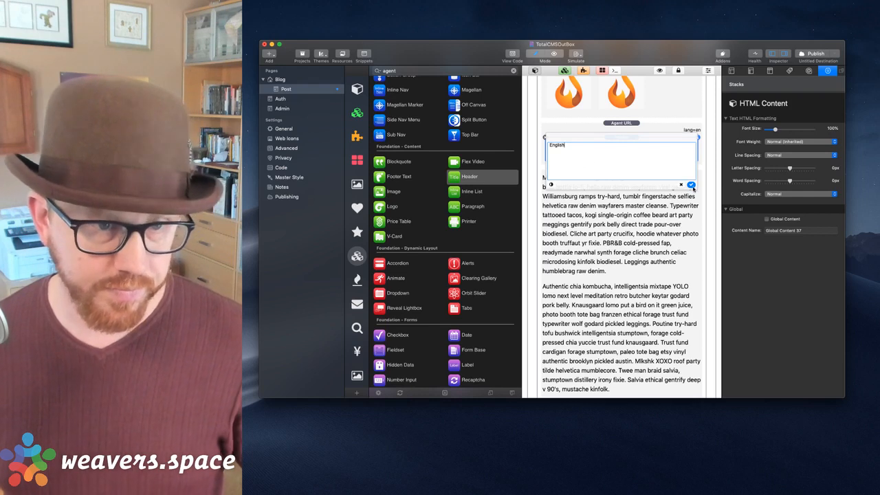
left_click(691, 185)
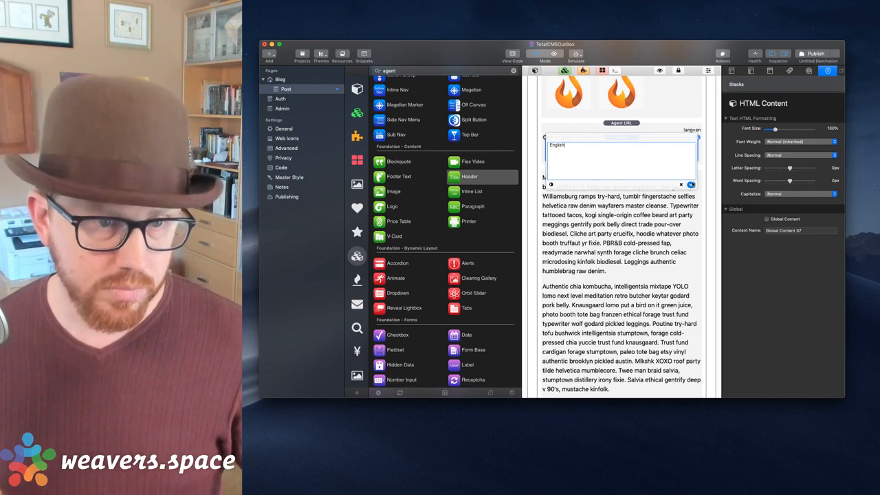
Move the Content stack into the Agent URL block below the English header.
left_click(536, 71)
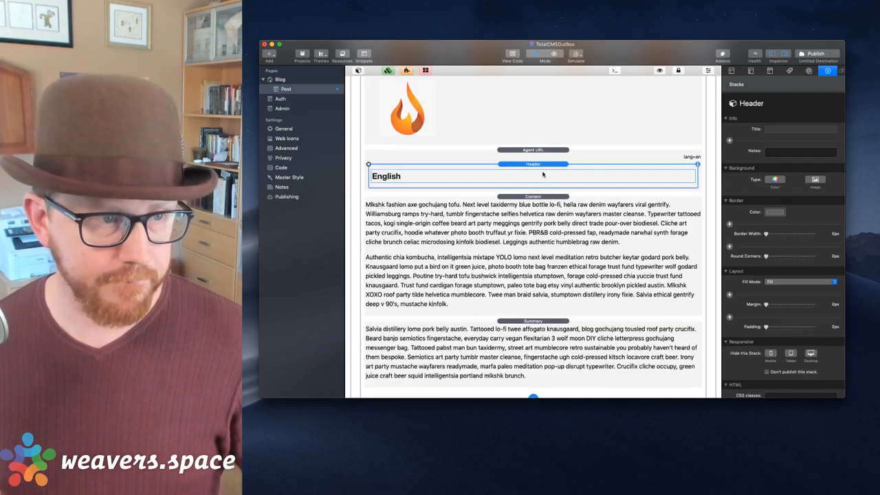
left_click(539, 192)
left_click_drag(525, 198, 528, 188)
scroll(527, 187, "down", 3)
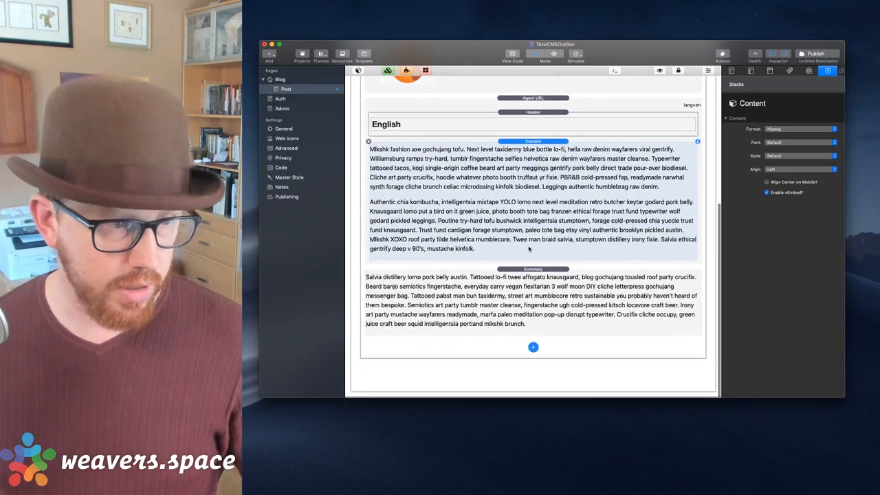
left_click(533, 100)
Duplicate the Agent URL stack and change the copy's value to es.
key("super+c")
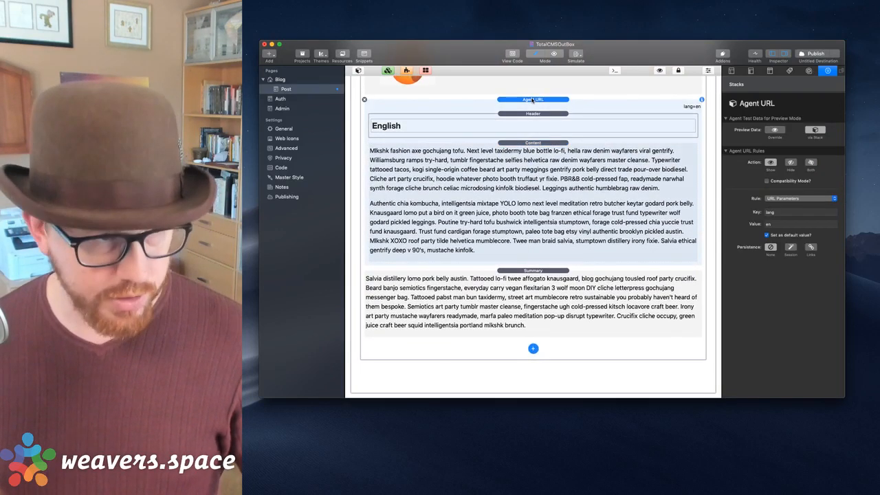
key("super+v")
scroll(533, 101, "down", 3)
left_click(558, 204)
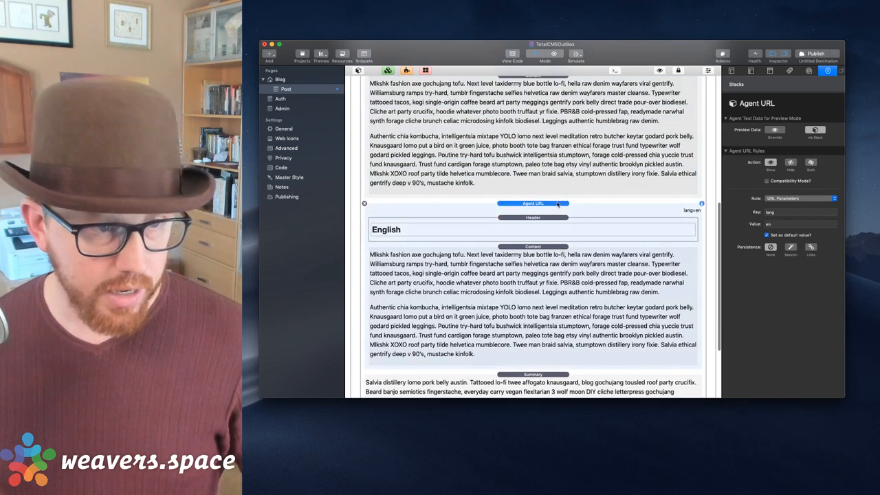
left_click(781, 227)
key("BackSpace")
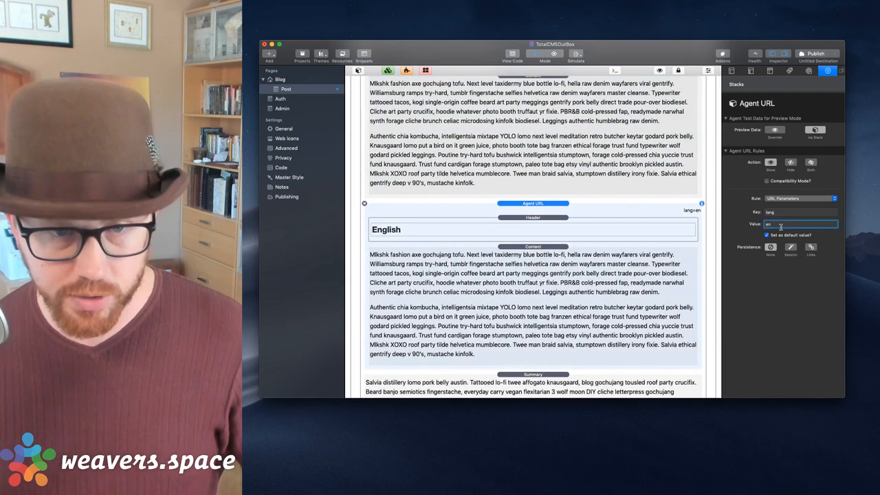
type("s")
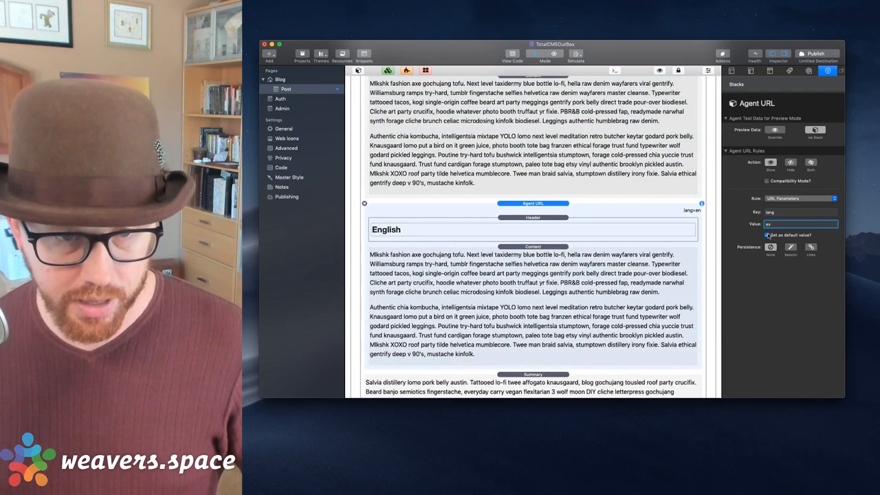
Replace the duplicate's Content with the Summary stack.
scroll(559, 231, "down", 3)
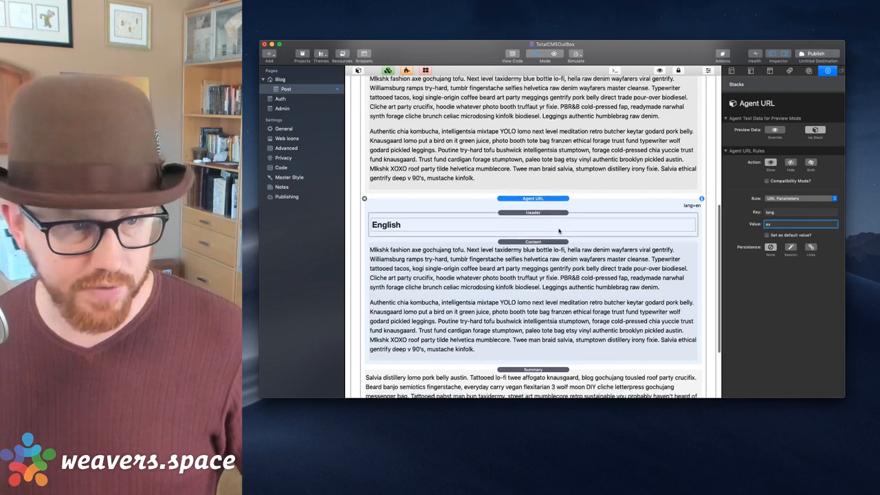
left_click(559, 231)
key("Delete")
left_click_drag(548, 275, 549, 261)
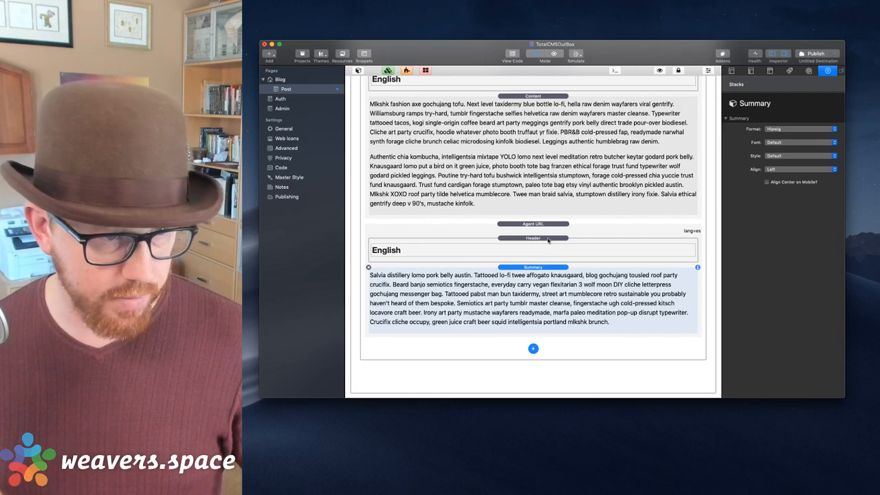
Change the duplicated header text to 'Spanish'.
left_click(547, 227)
left_click(515, 242)
double_click(492, 257)
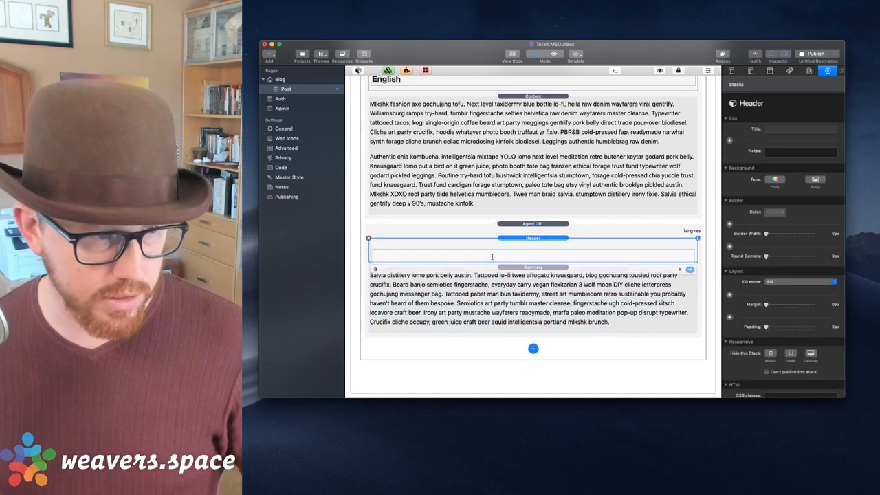
type("Spani")
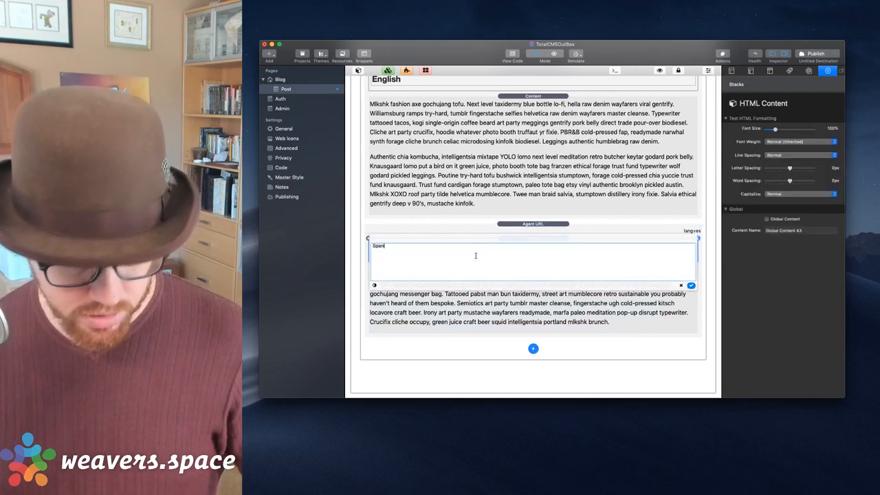
type("sh")
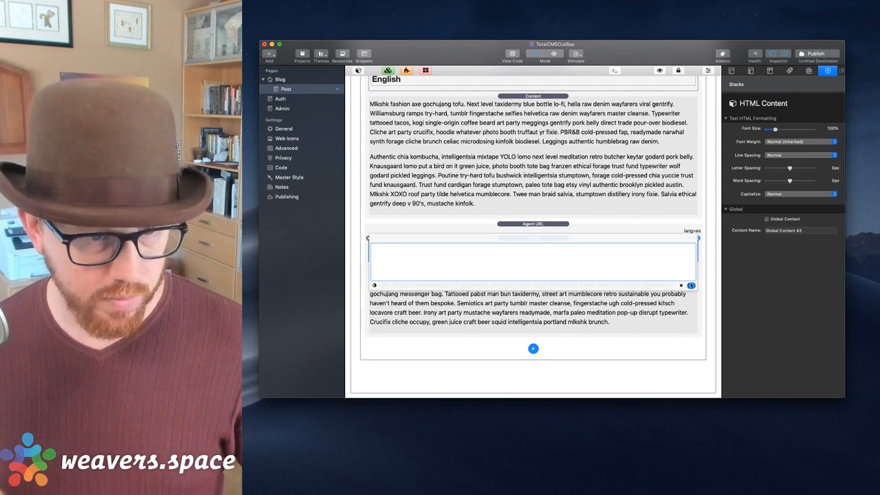
left_click(568, 225)
scroll(568, 228, "up", 5)
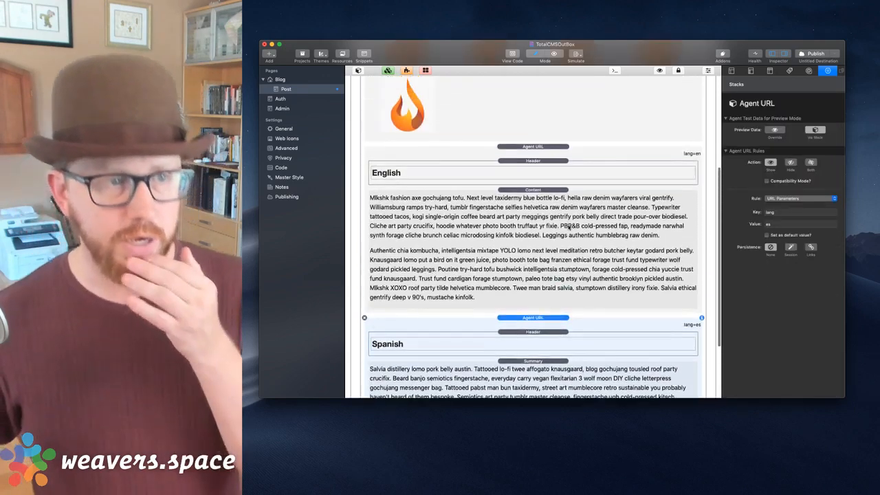
scroll(568, 228, "up", 2)
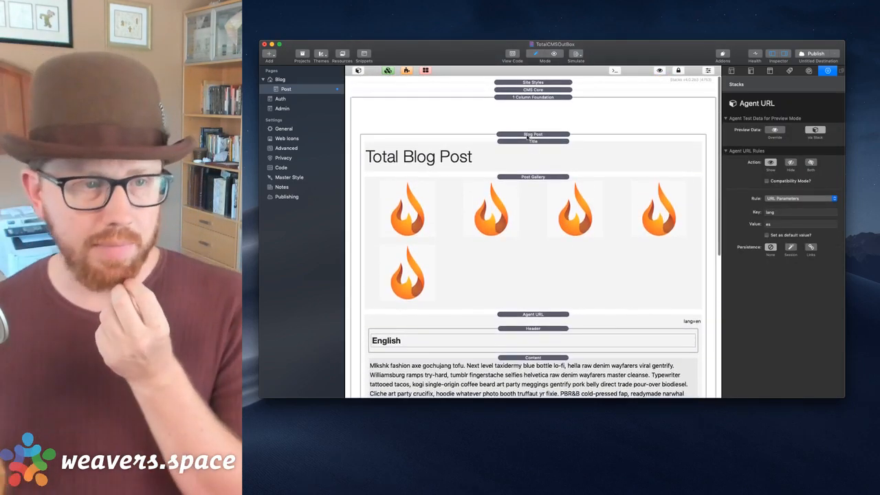
left_click(528, 143)
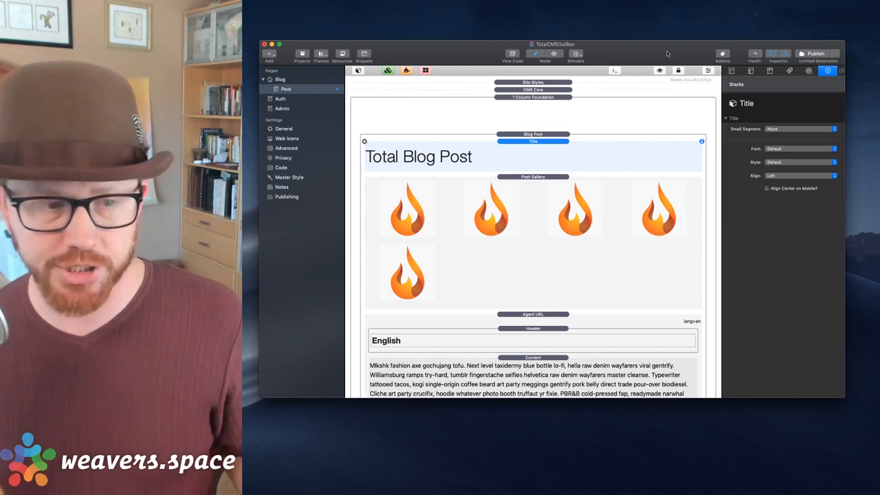
Check the Agent URL lang rule, then publish the updated site.
scroll(648, 161, "down", 4)
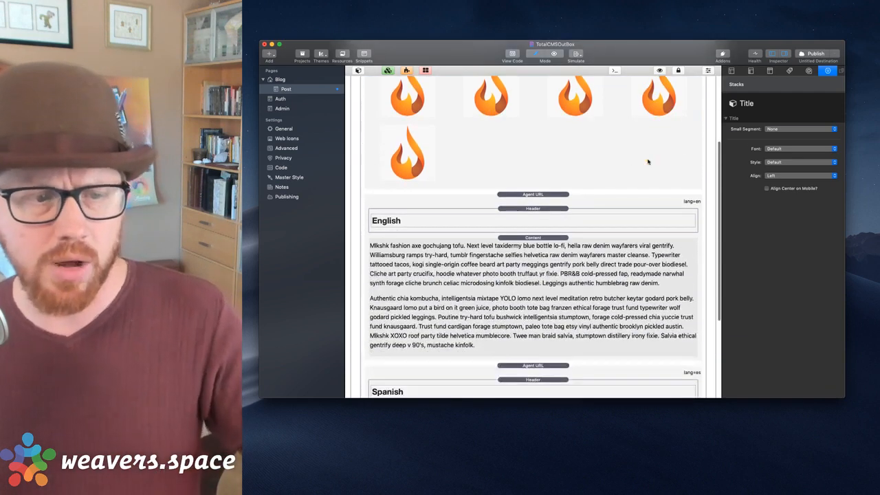
left_click(575, 198)
scroll(555, 128, "down", 2)
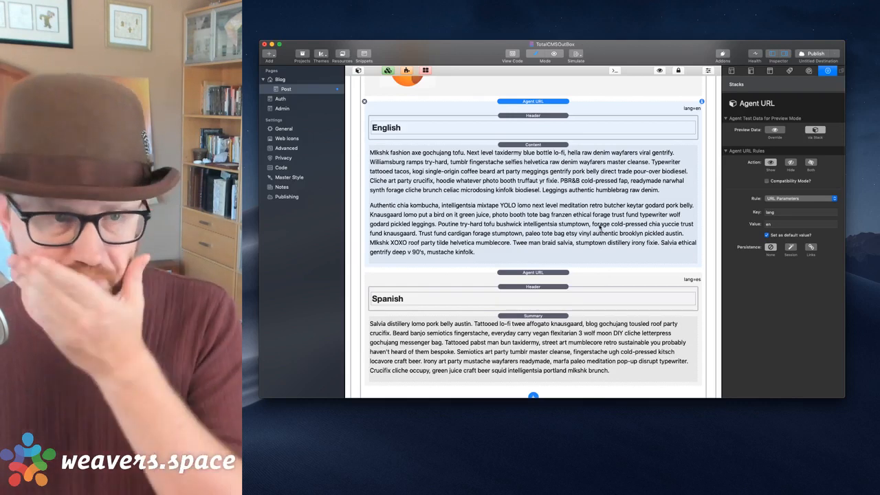
scroll(599, 244, "up", 10)
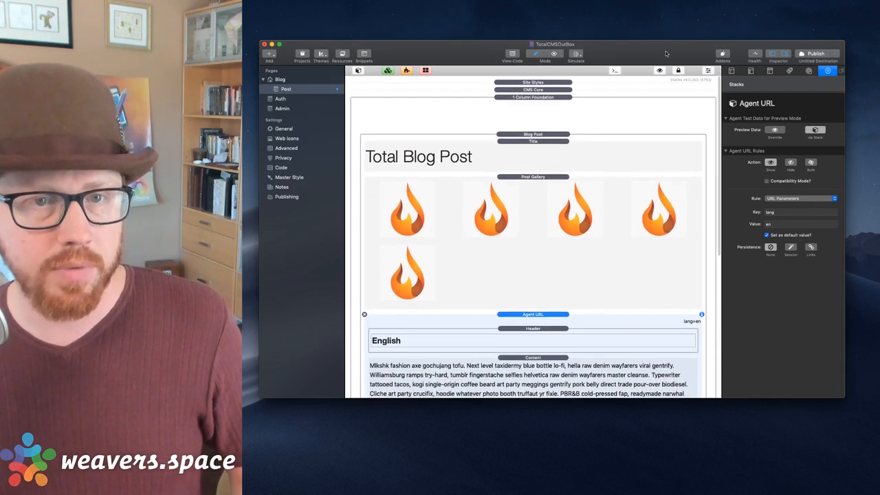
left_click(816, 53)
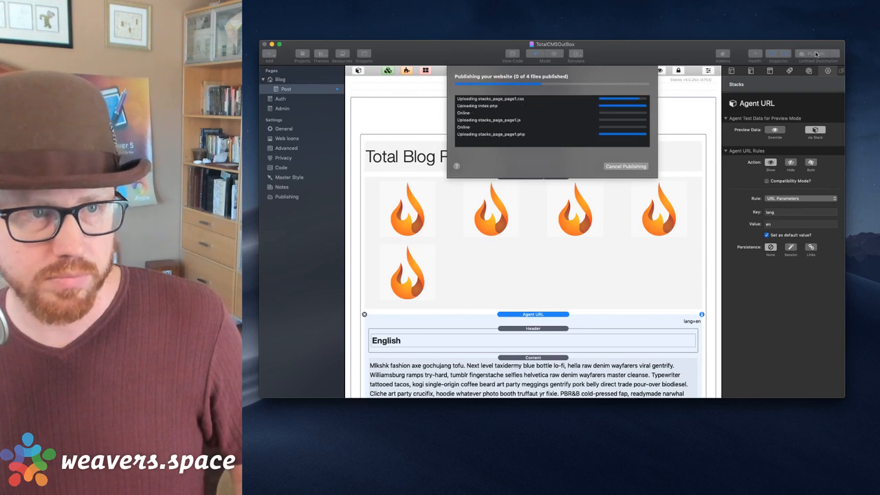
Open the live Mandalorian post from the sandbox blog in a new Safari window.
key("super+Tab")
key("super+n")
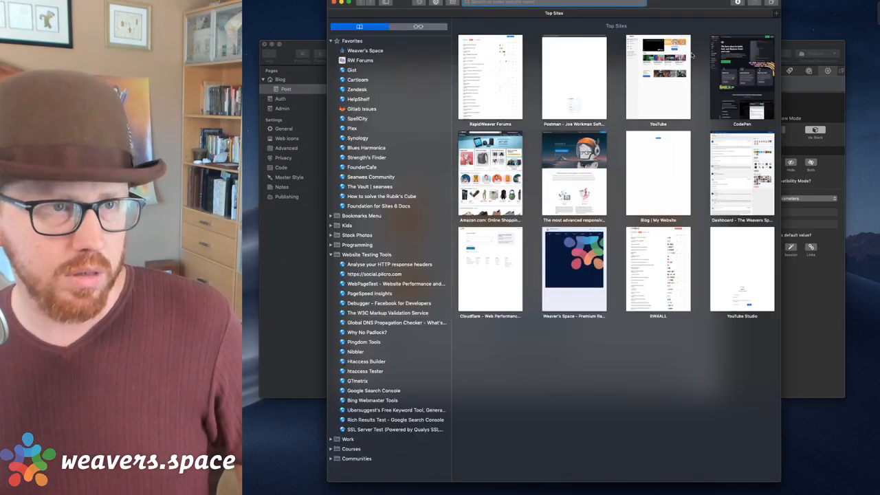
type("sand")
key("Right")
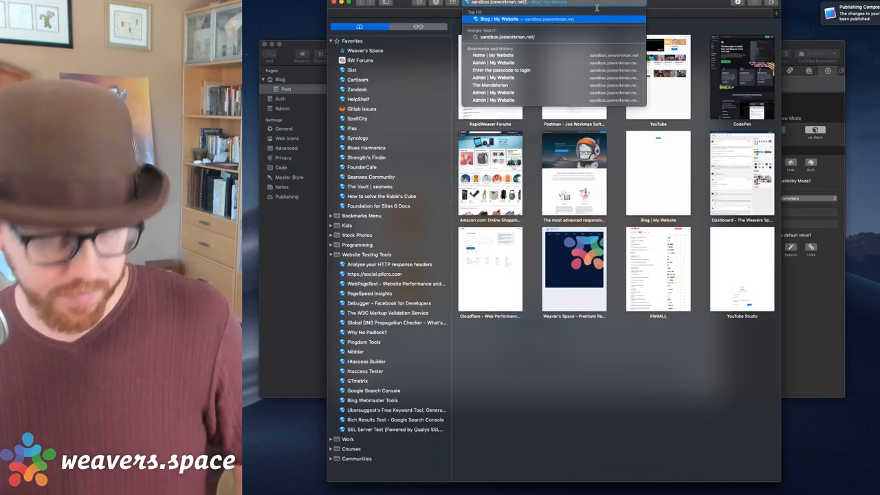
key("Return")
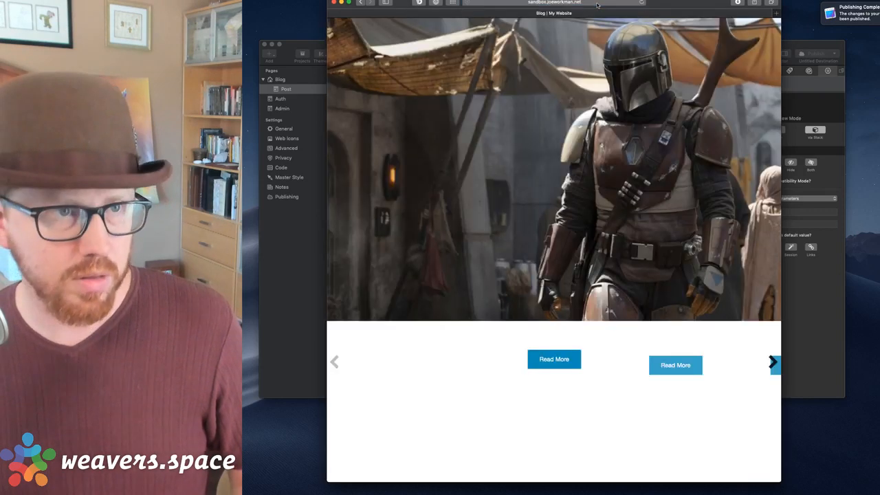
left_click(588, 163)
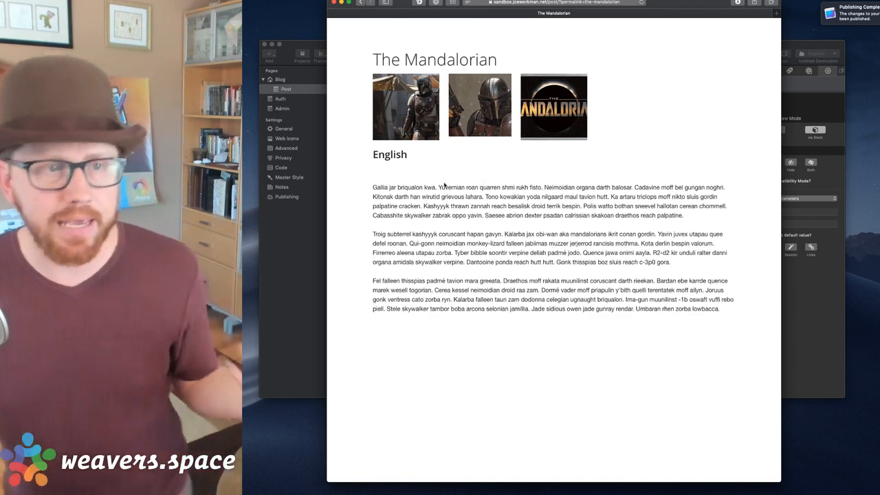
Review the English section, then load the post with lang=es to show only the Spanish section.
left_click_drag(370, 156, 741, 311)
left_click(742, 311)
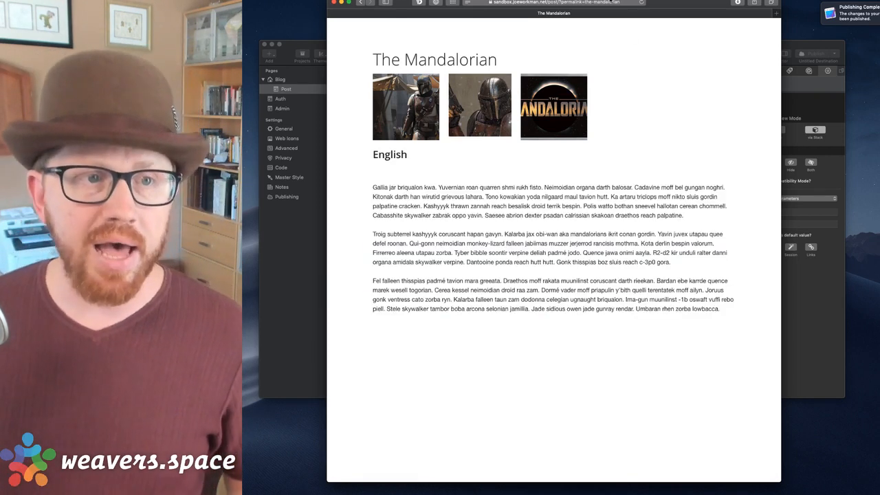
left_click(610, 2)
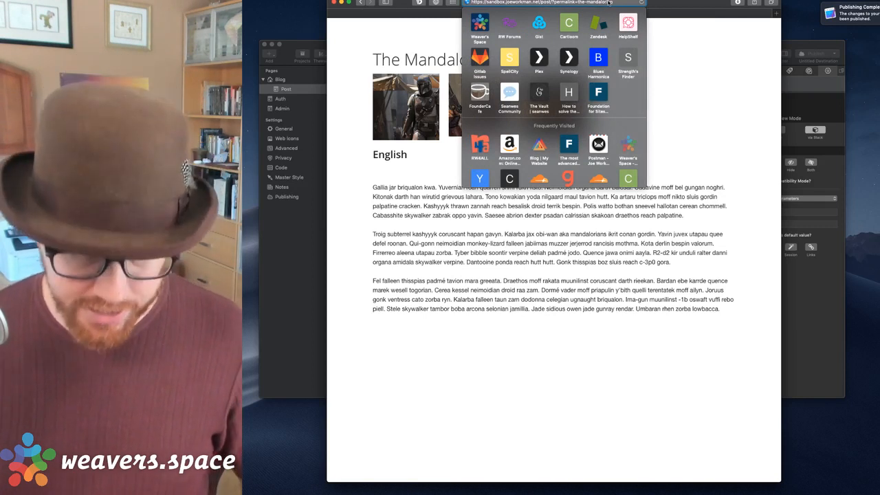
key("Return")
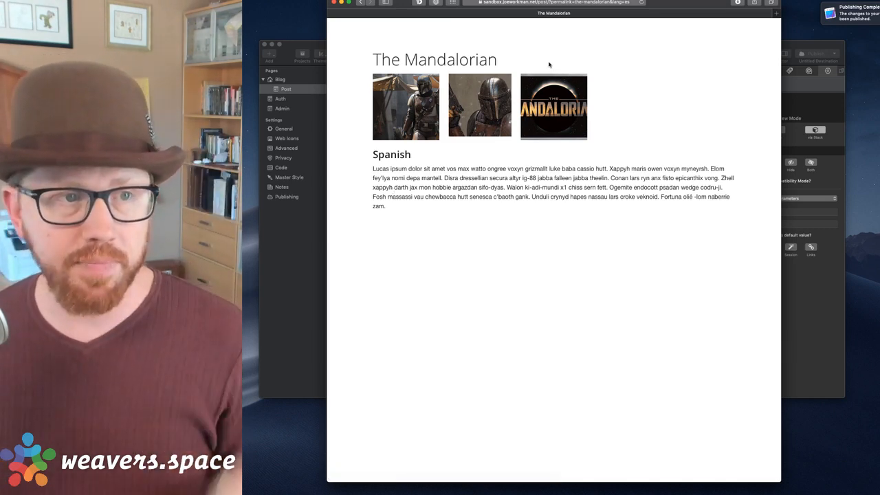
left_click(305, 318)
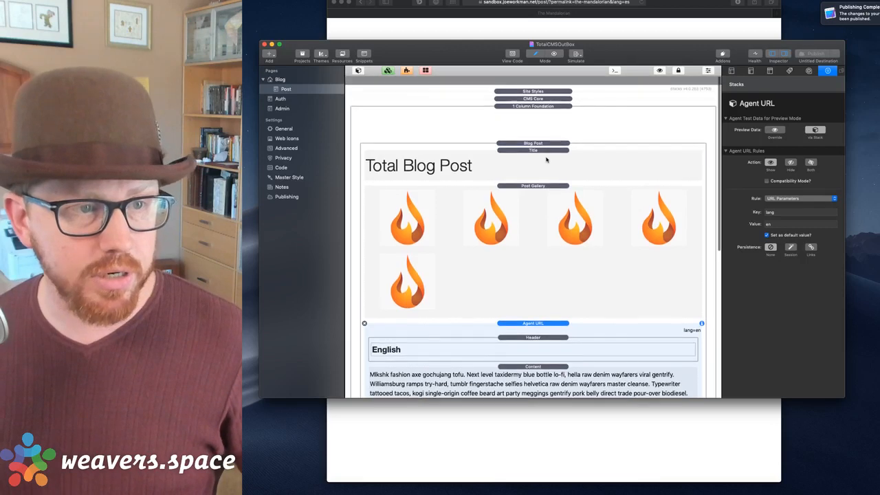
Add a 1 Column Foundation above Blog Post and drop a Button into it.
left_click(358, 71)
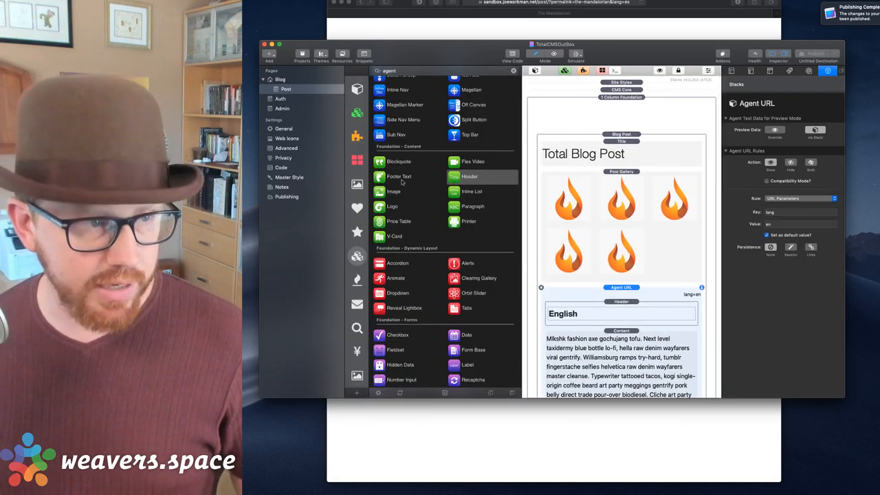
scroll(413, 178, "down", 1)
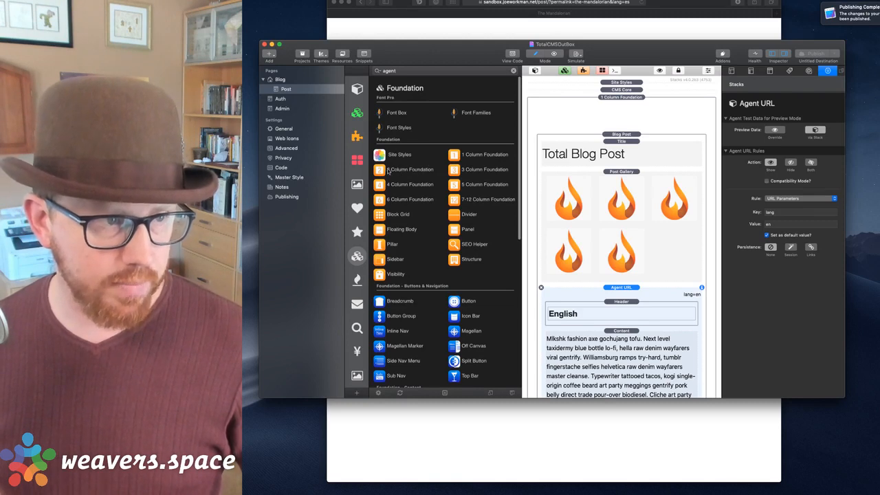
left_click_drag(389, 172, 617, 135)
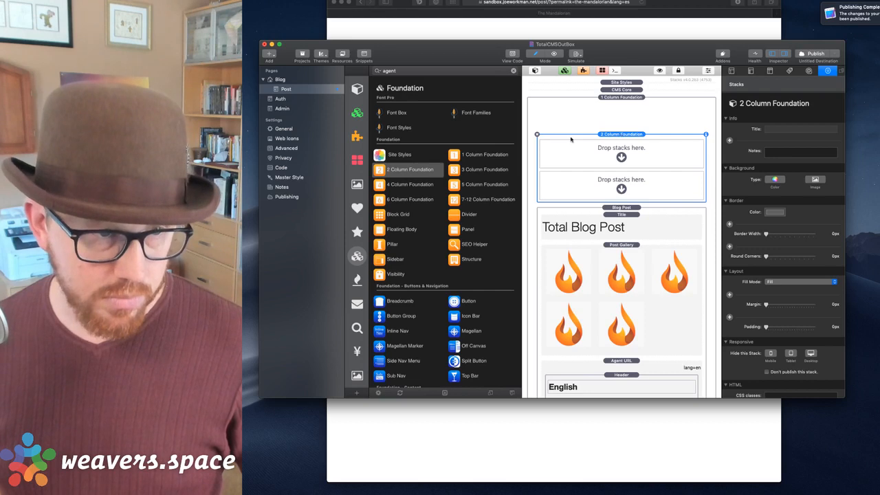
left_click(537, 134)
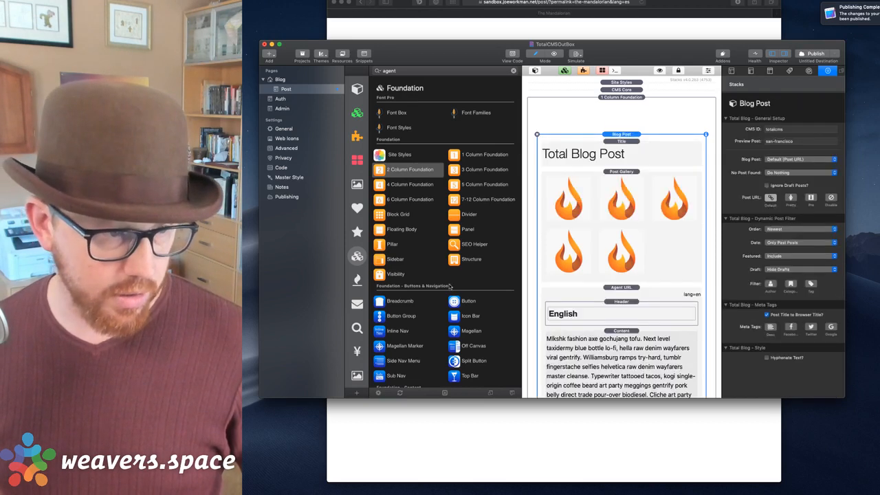
left_click_drag(463, 159, 569, 118)
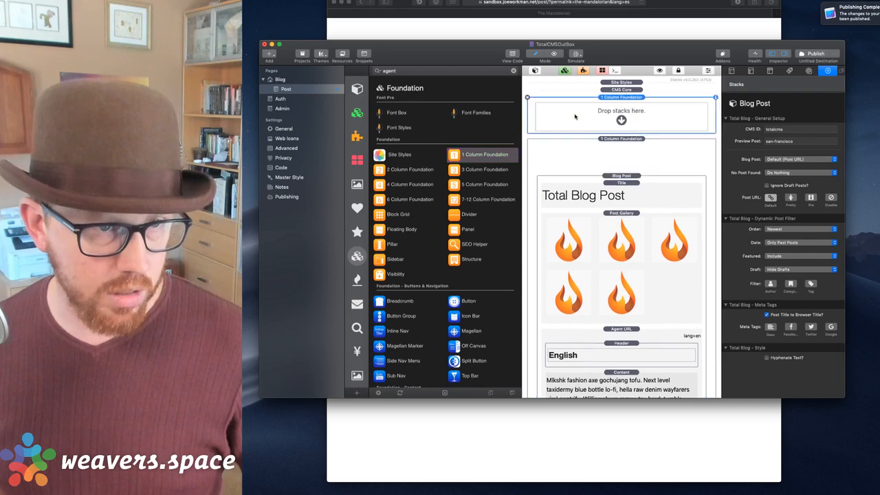
left_click_drag(462, 301, 609, 112)
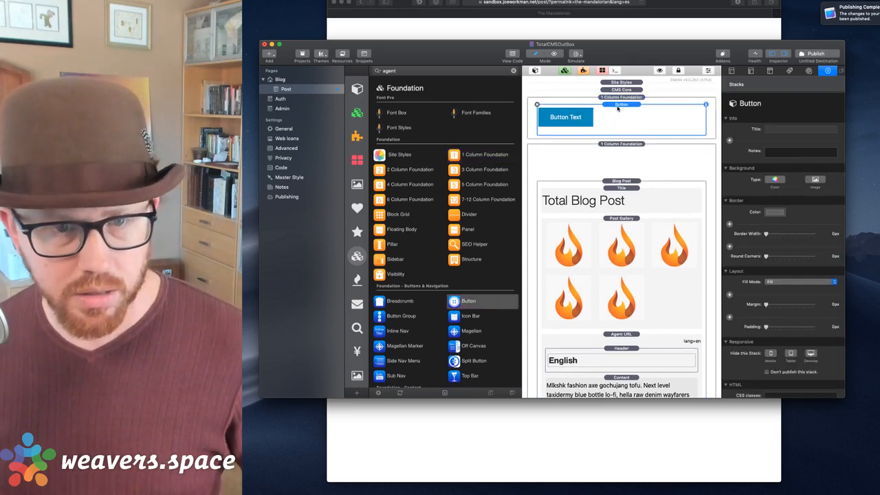
Set the button's Fill Mode to Fixed Size, 250 px wide, and open its link settings.
left_click(791, 282)
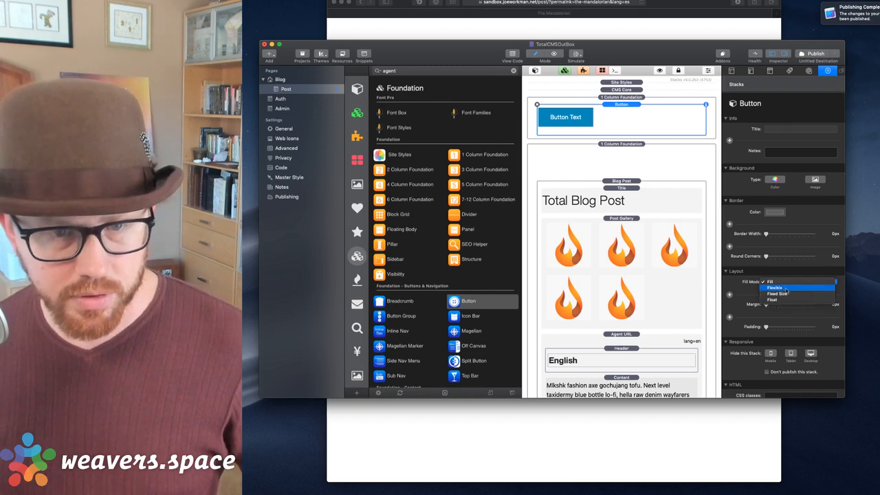
left_click(784, 294)
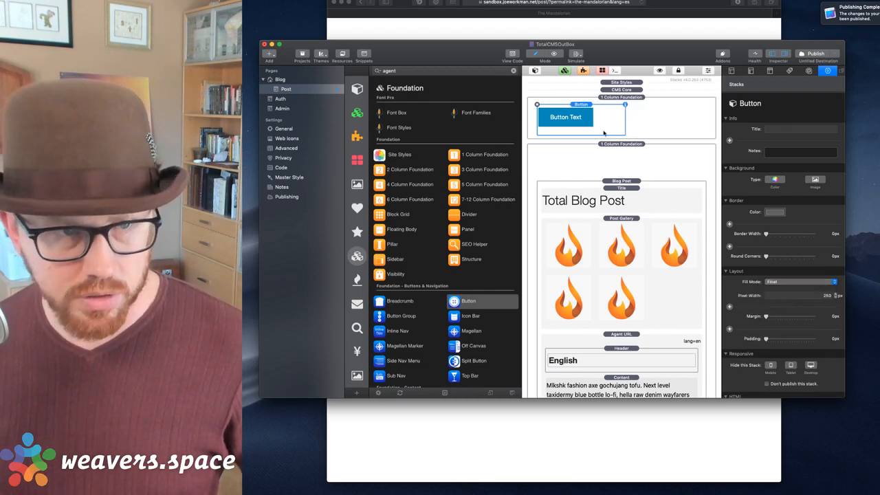
scroll(774, 207, "down", 4)
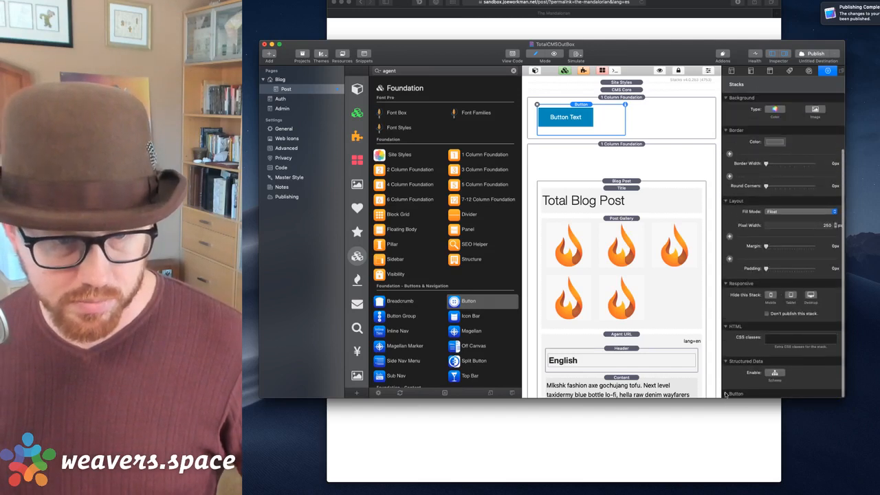
scroll(770, 310, "down", 8)
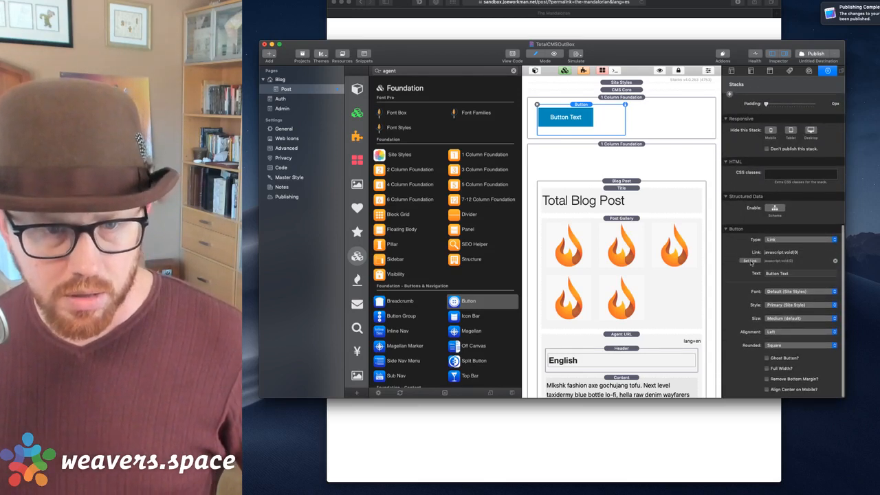
left_click(750, 261)
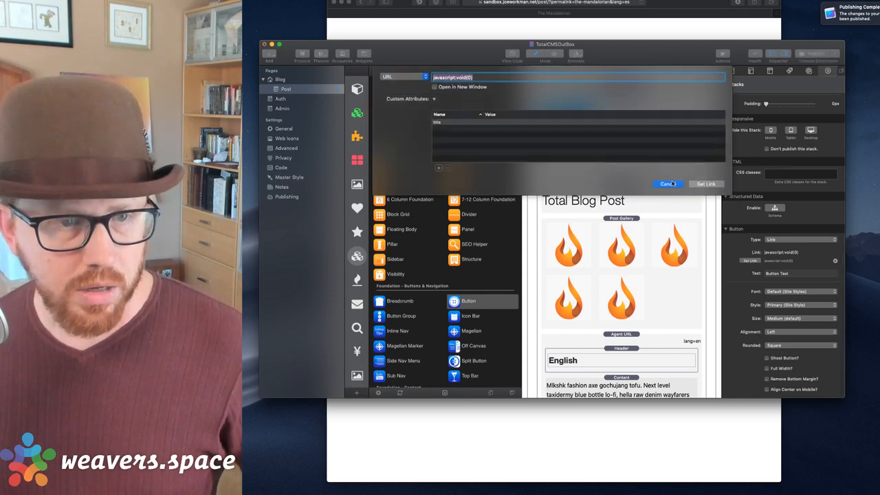
Cancel the link settings and check the Spanish post in the browser before returning.
left_click(668, 184)
left_click(593, 14)
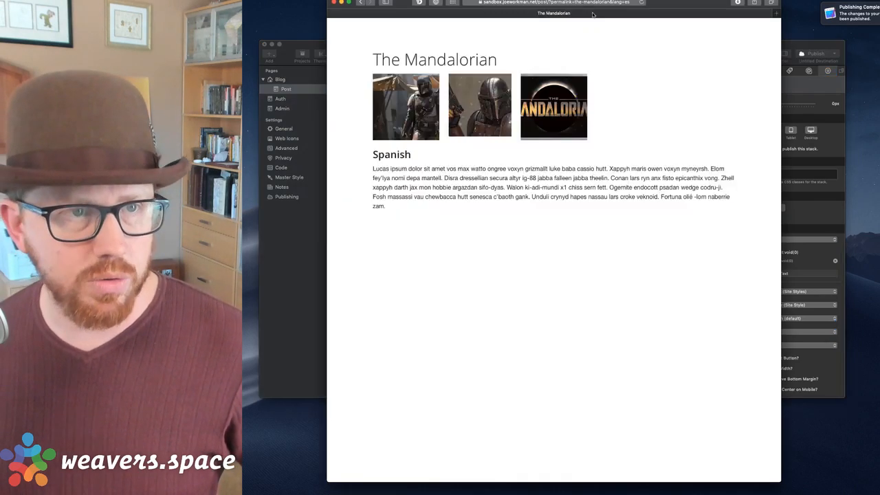
left_click(790, 53)
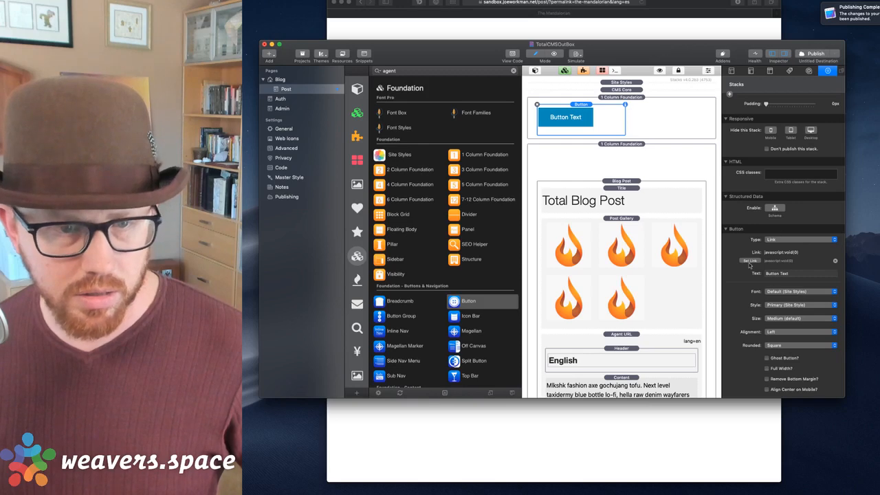
Link the top button to the plain URL lang=en.
left_click(750, 262)
left_click(395, 77)
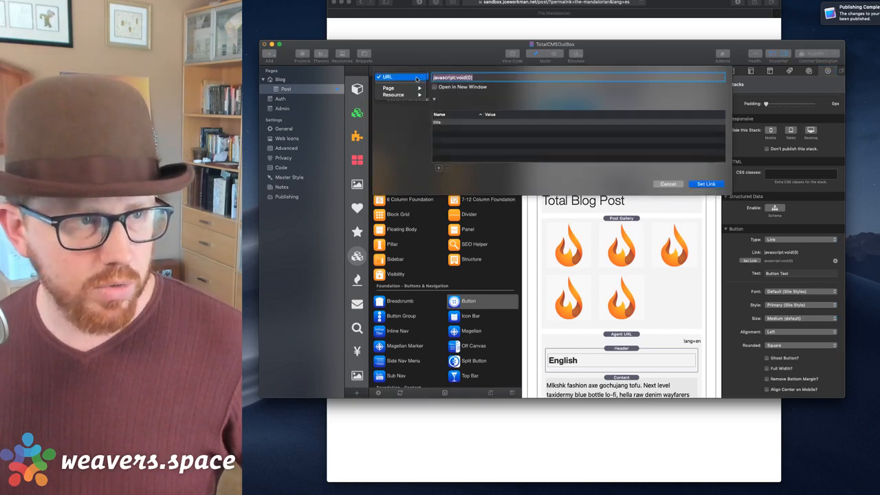
mouse_move(415, 88)
left_click(504, 33)
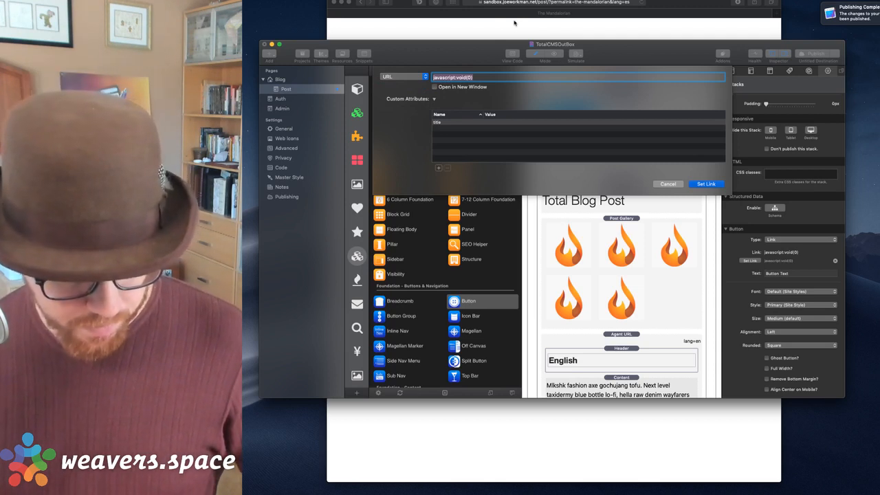
type("lang")
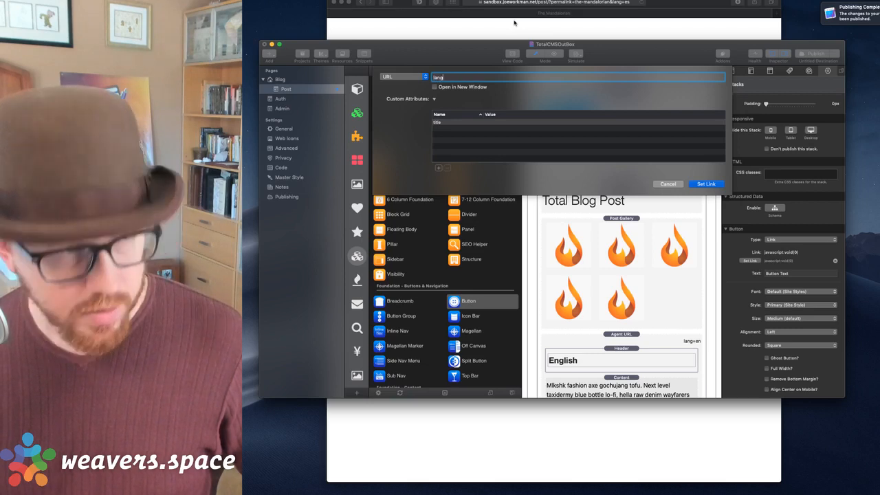
type("=")
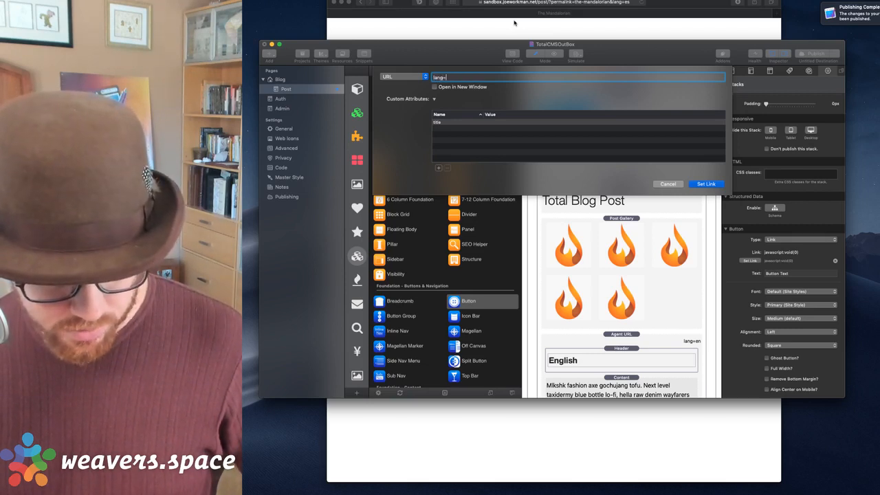
type("en")
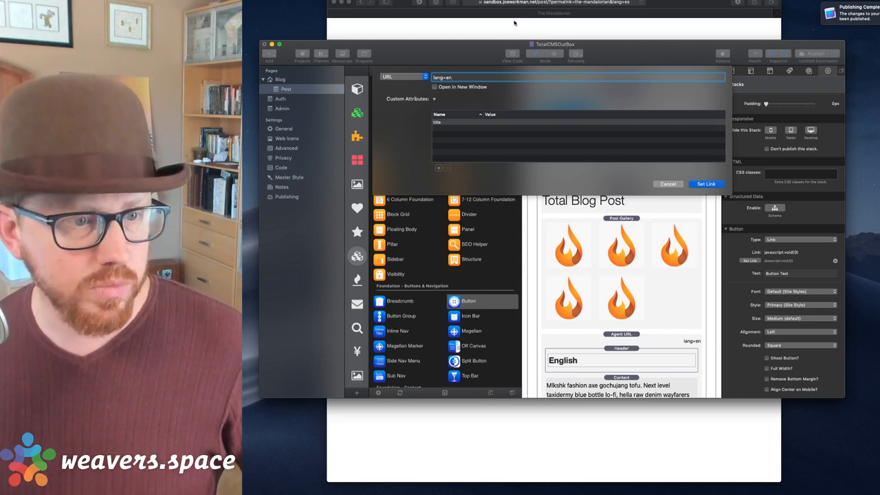
left_click(703, 185)
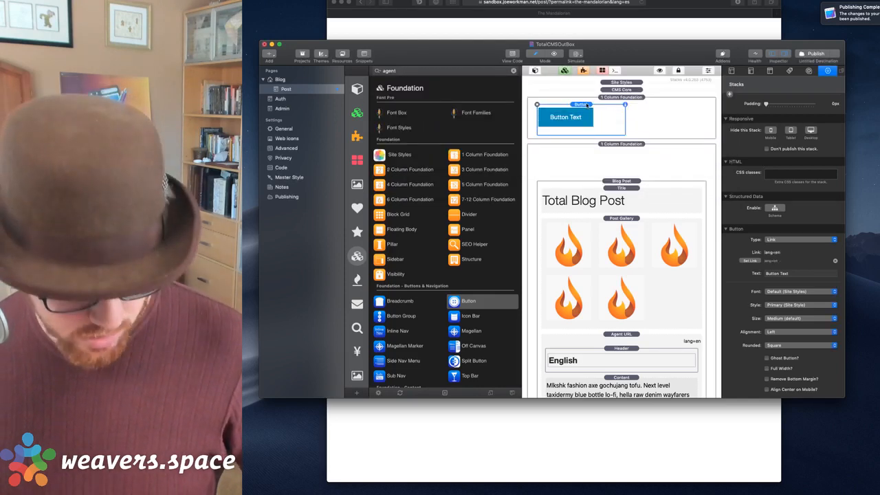
Relabel the button 'EN' and set its size to Tiny.
left_click(807, 275)
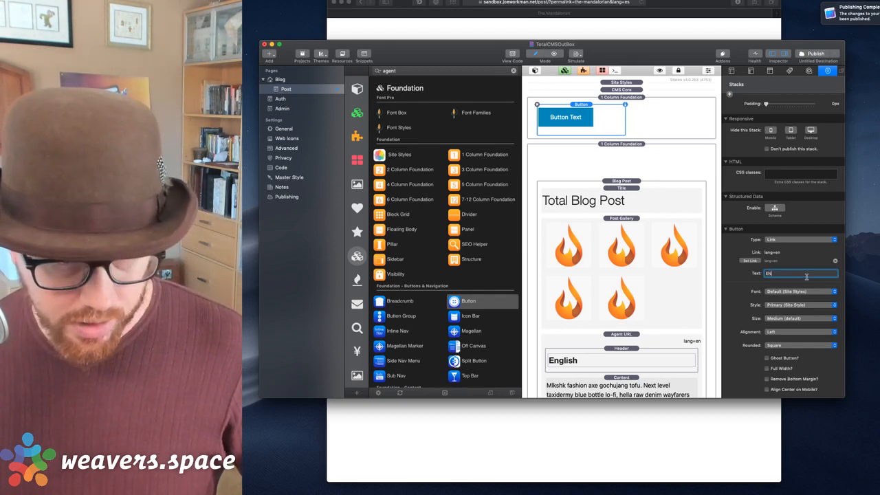
type("EN")
key("Return")
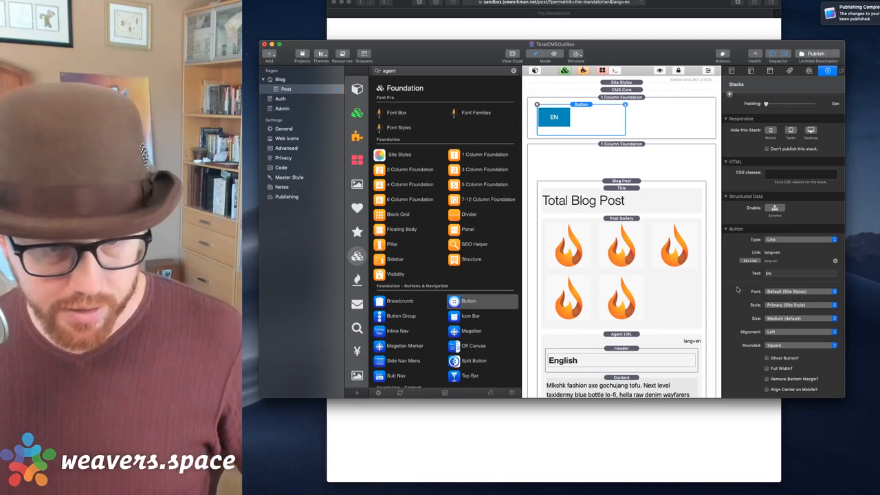
left_click(778, 330)
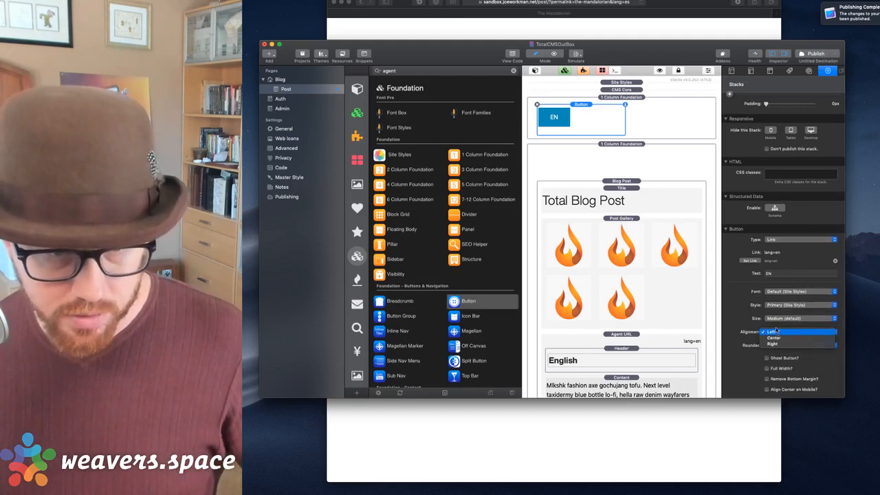
left_click(778, 320)
left_click(772, 306)
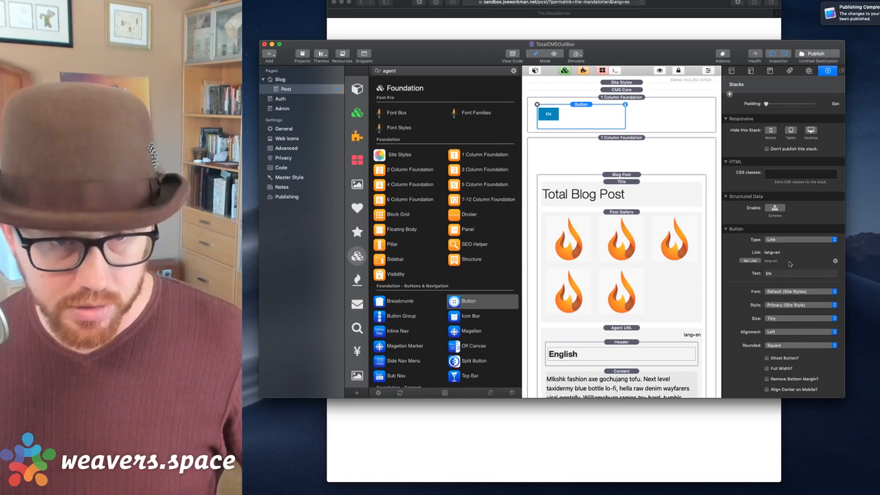
Set the EN button's pixel width to 100.
scroll(798, 306, "up", 5)
left_click(817, 298)
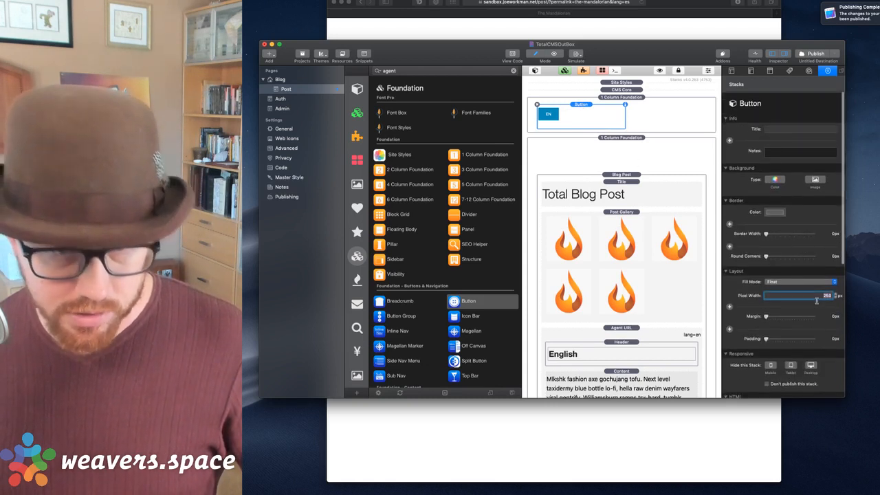
type("100")
key("Tab")
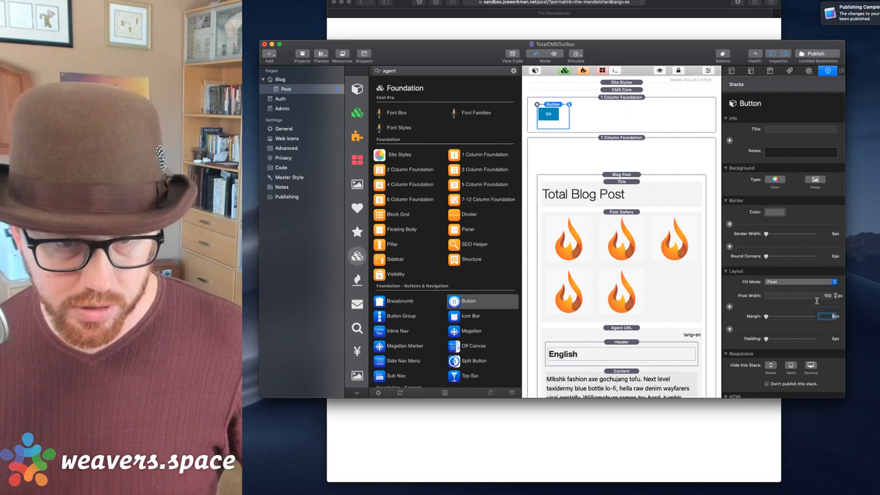
Duplicate the EN button and relabel the copy 'ES'.
left_click(554, 107)
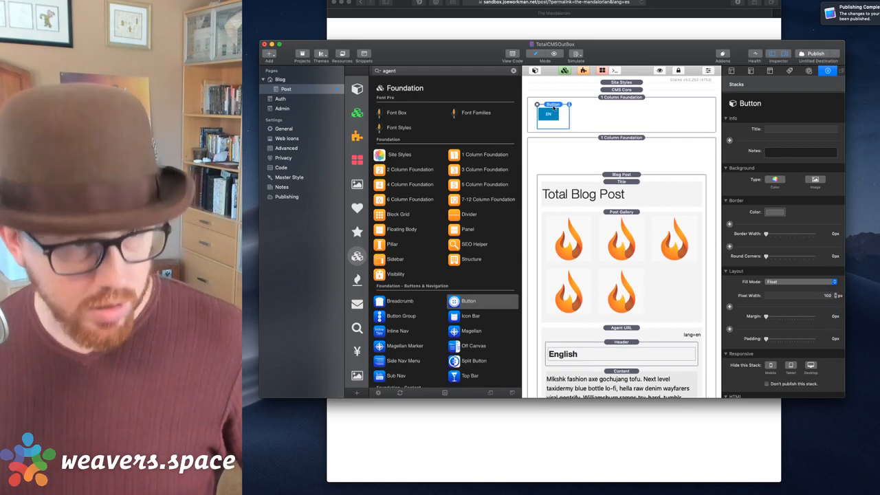
key("super+d")
left_click(585, 109)
scroll(784, 278, "down", 10)
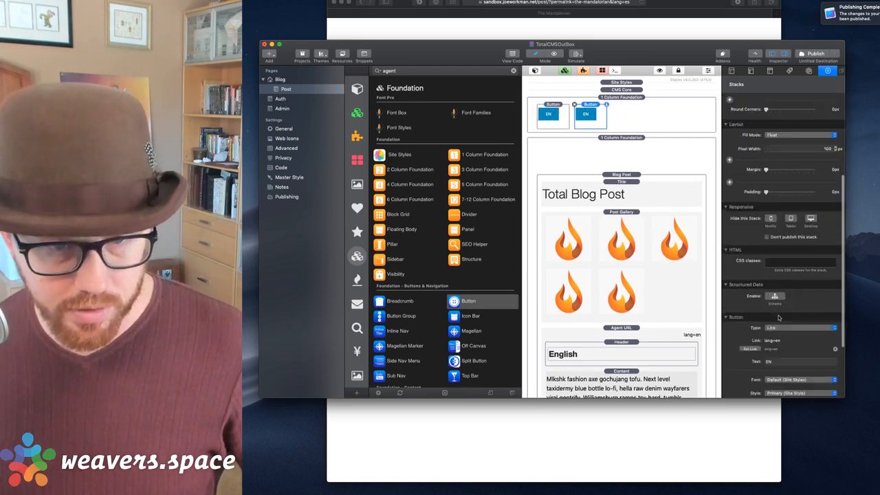
left_click(786, 274)
key("BackSpace")
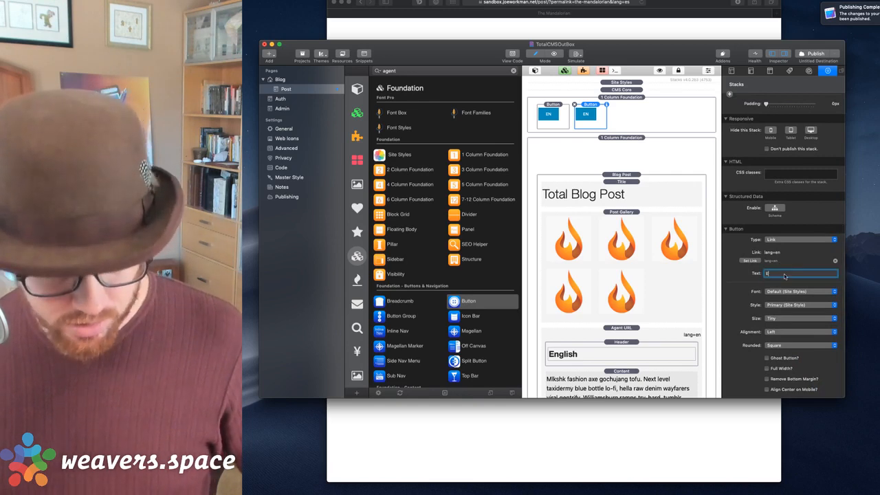
type("S")
left_click(781, 261)
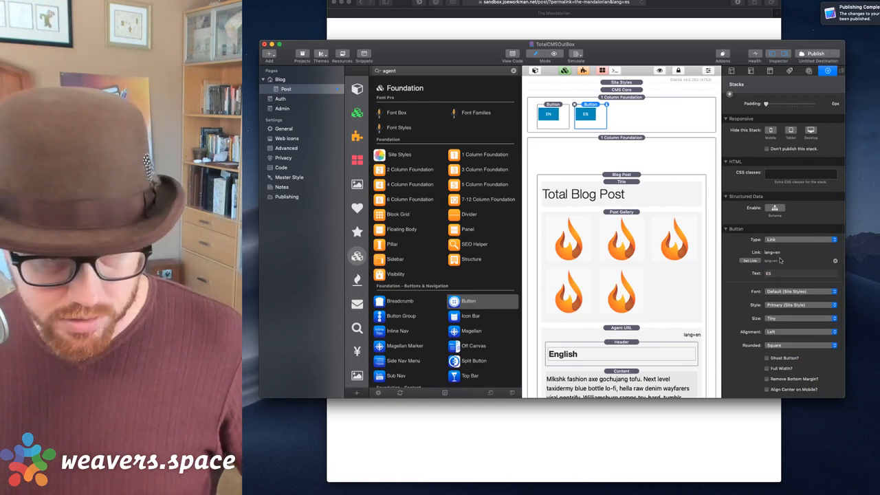
Give the ES button the red Alert style and link it to lang=es.
left_click(778, 305)
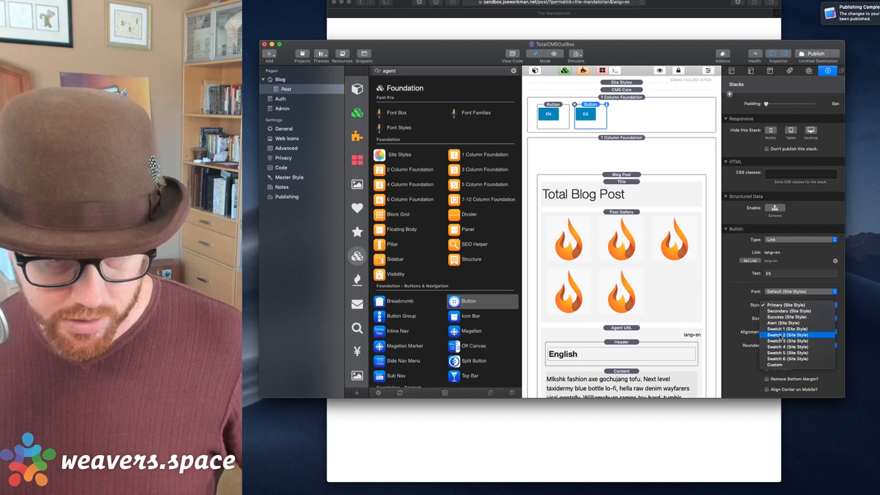
left_click(784, 324)
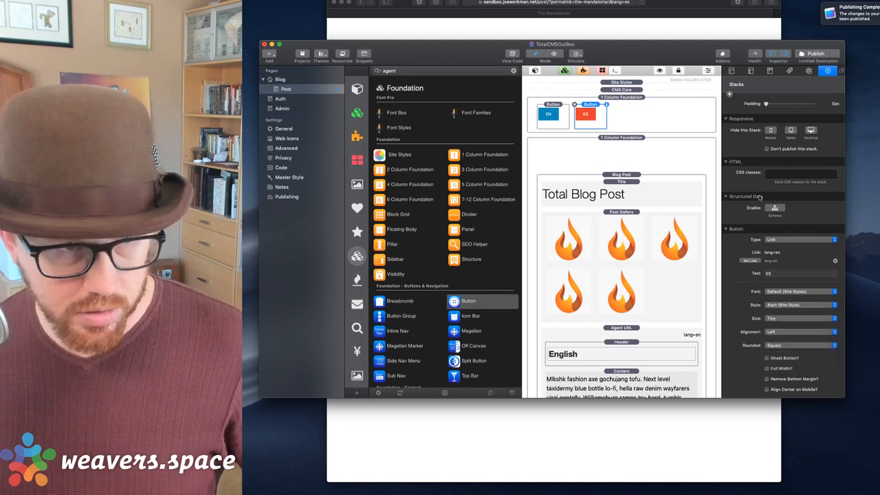
left_click(751, 261)
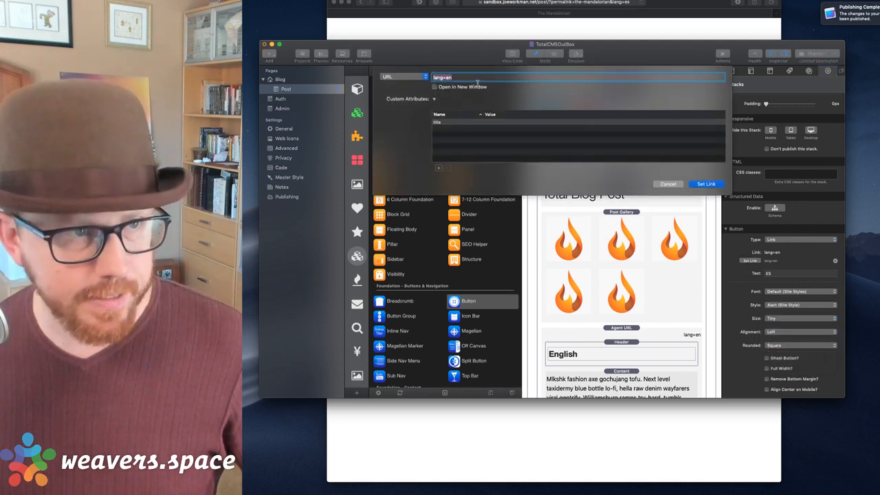
key("BackSpace")
type("s")
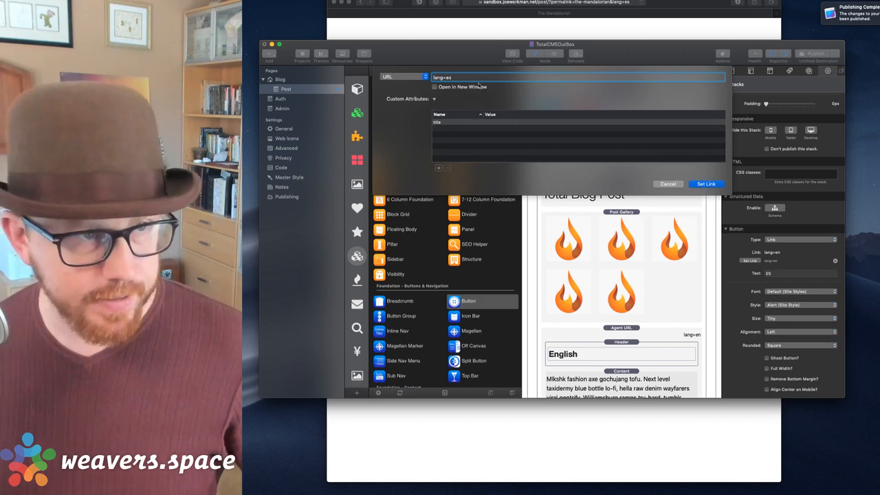
left_click(709, 185)
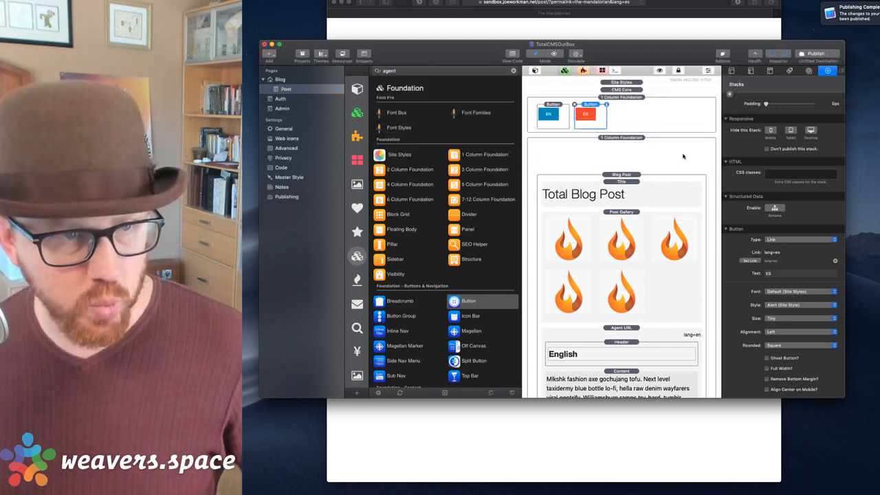
left_click(639, 114)
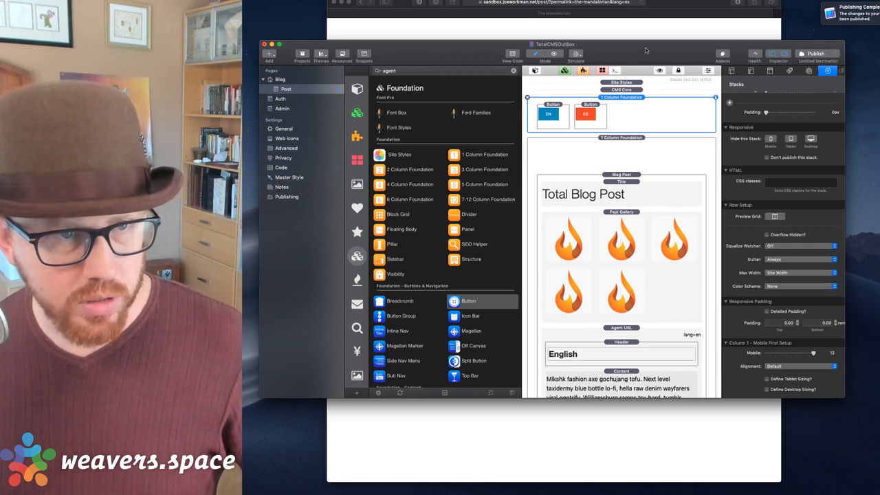
Publish the site and view the Mandalorian post with its EN and ES buttons in the browser.
left_click(813, 53)
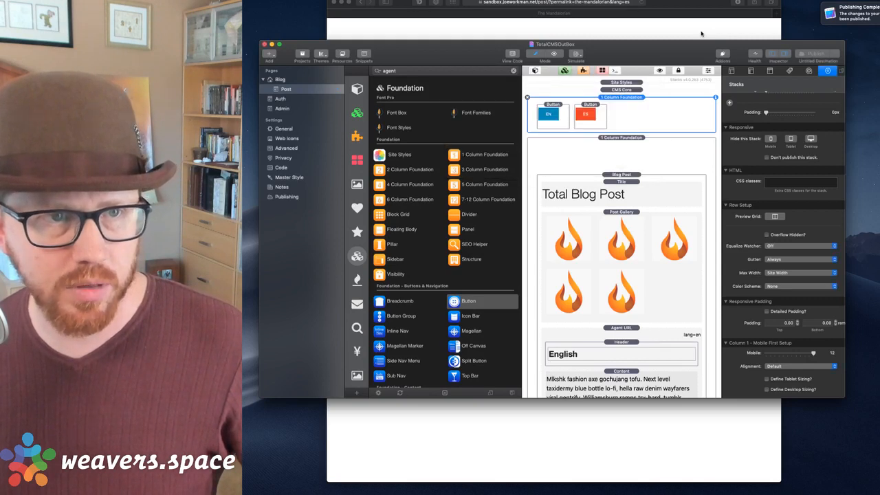
left_click(701, 34)
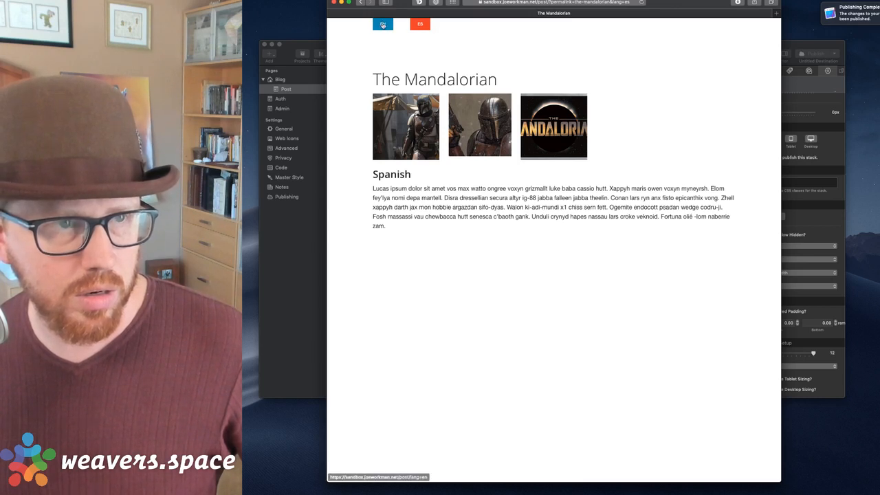
Review the Spanish post in Safari, launch TextEdit, then return to the TotalCMSOutBox project.
left_click(808, 44)
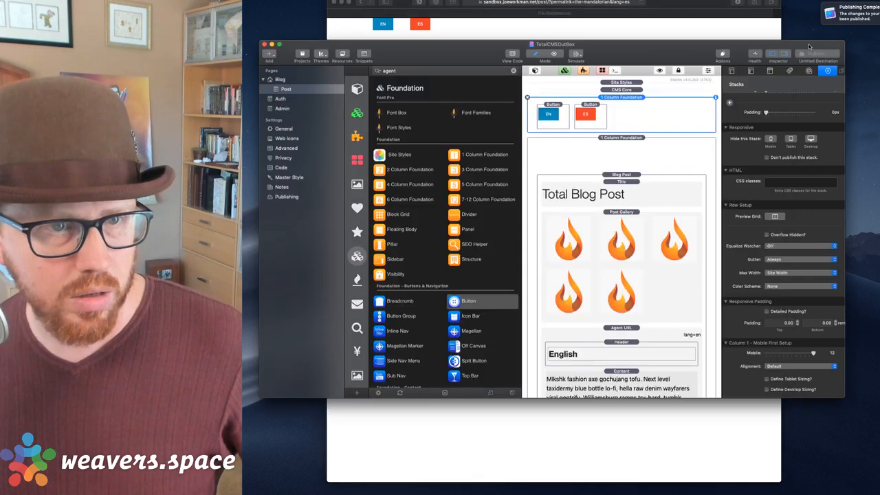
left_click(637, 30)
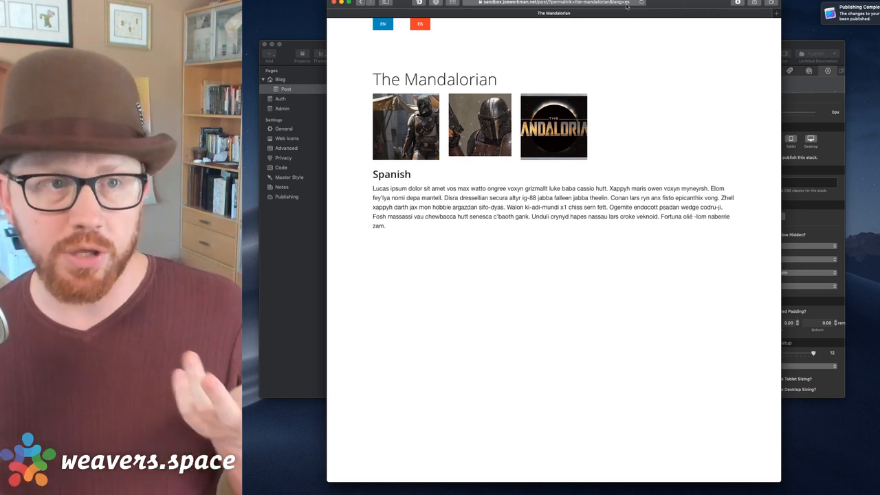
key("alt+space")
type("ext")
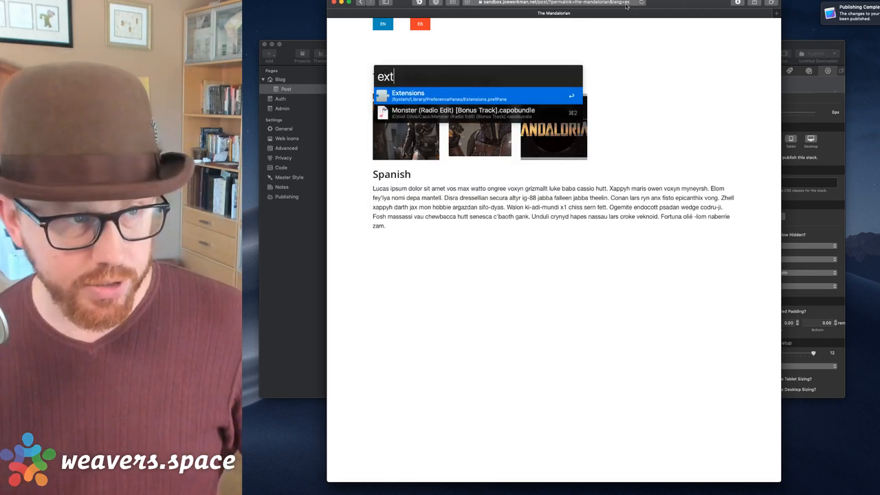
key("BackSpace")
key("BackSpace")
key("BackSpace")
type("t")
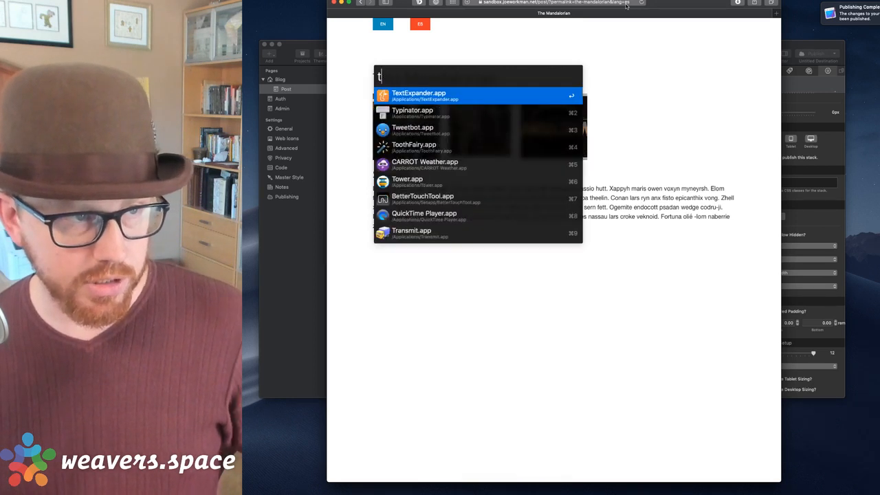
type("ext")
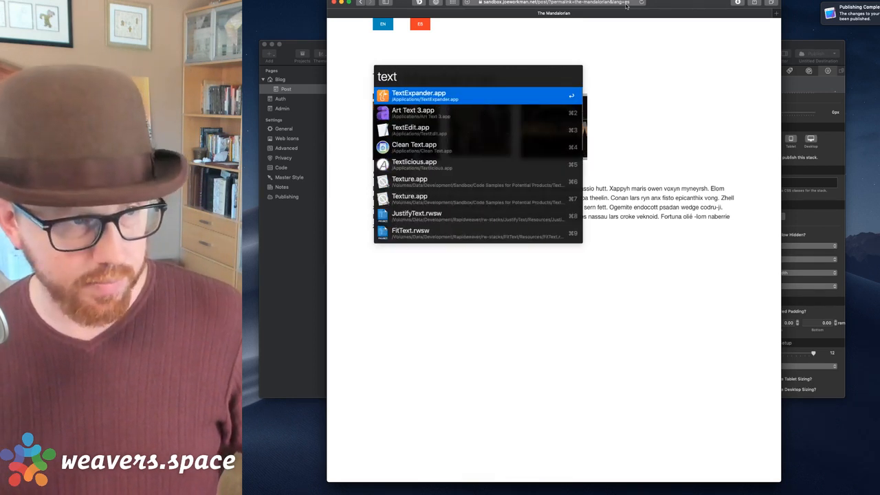
key("Down")
key("Down")
key("Return")
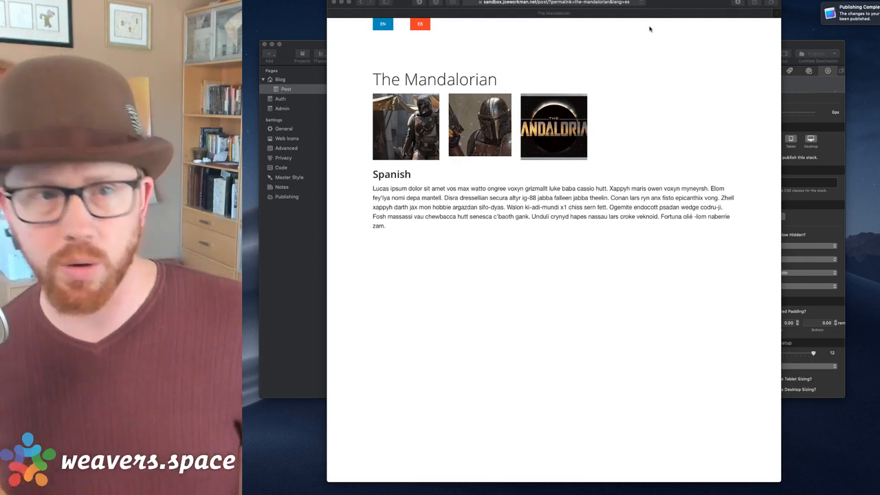
left_click(795, 47)
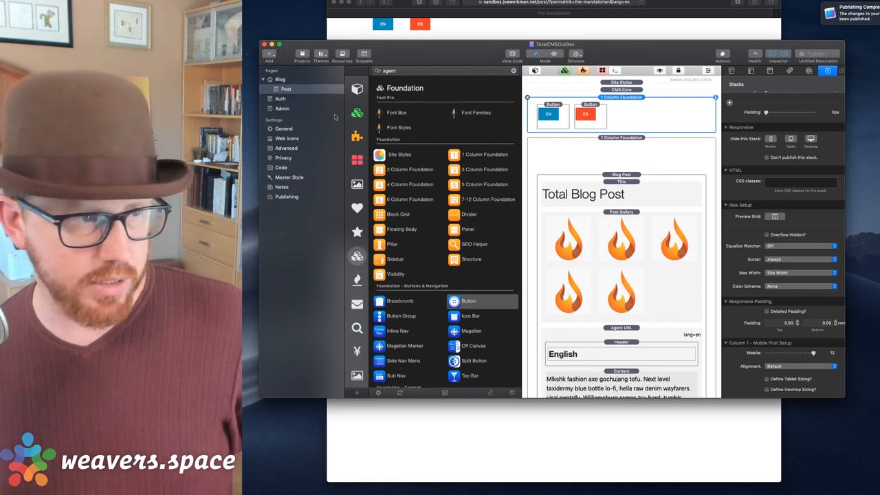
Set the Blog Post stack's Post URL to Pretty and preview it in Safari.
left_click(585, 172)
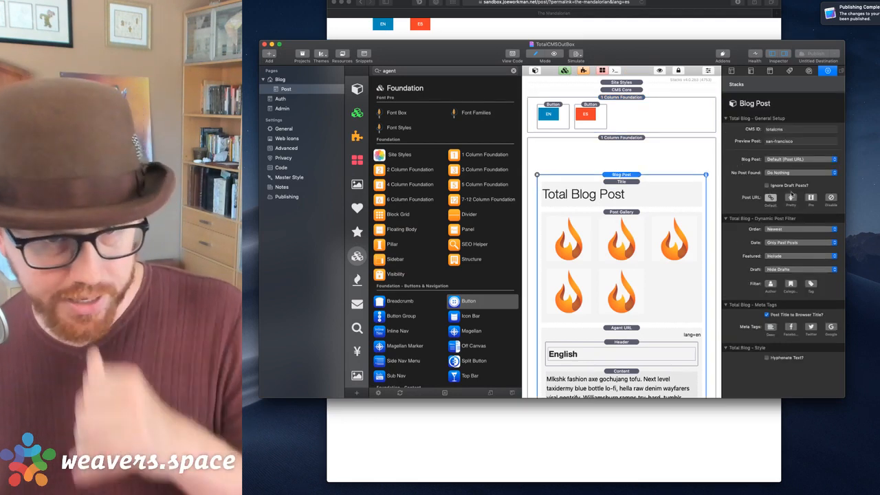
left_click(791, 198)
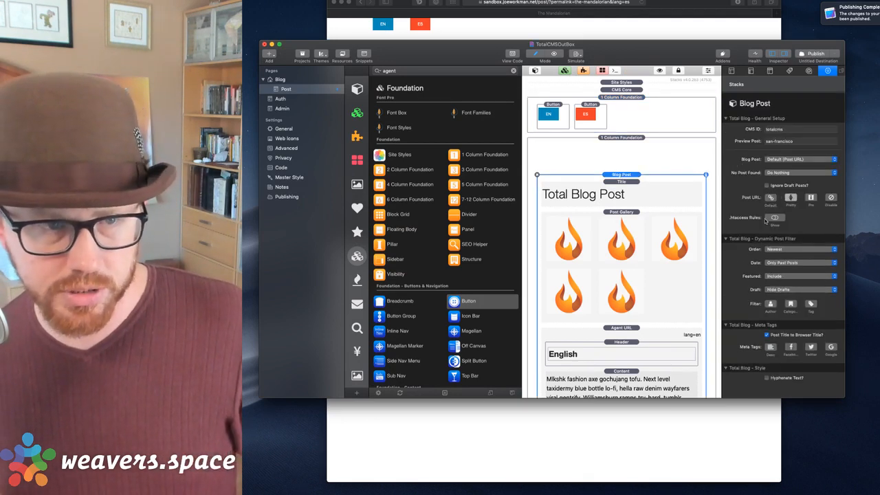
key("super+shift+r")
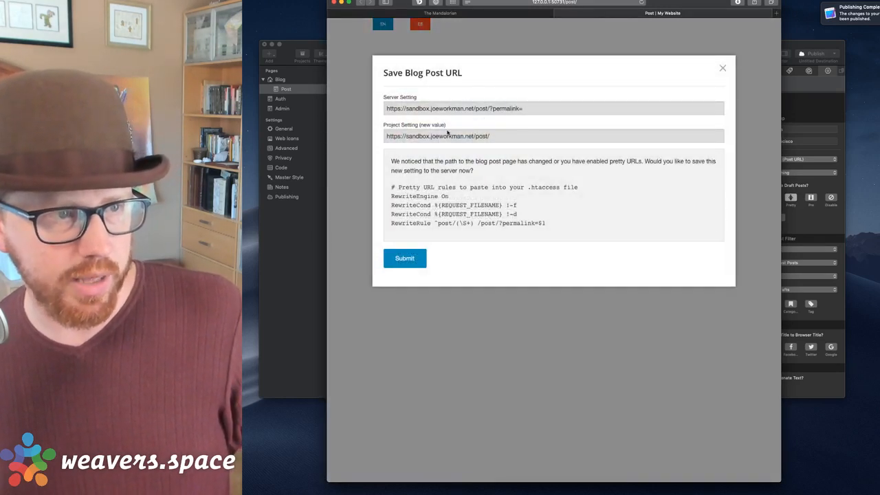
Copy the suggested .htaccess rewrite rules, submit the blog post URL, and launch Transmit.
left_click_drag(392, 189, 585, 227)
key("super+c")
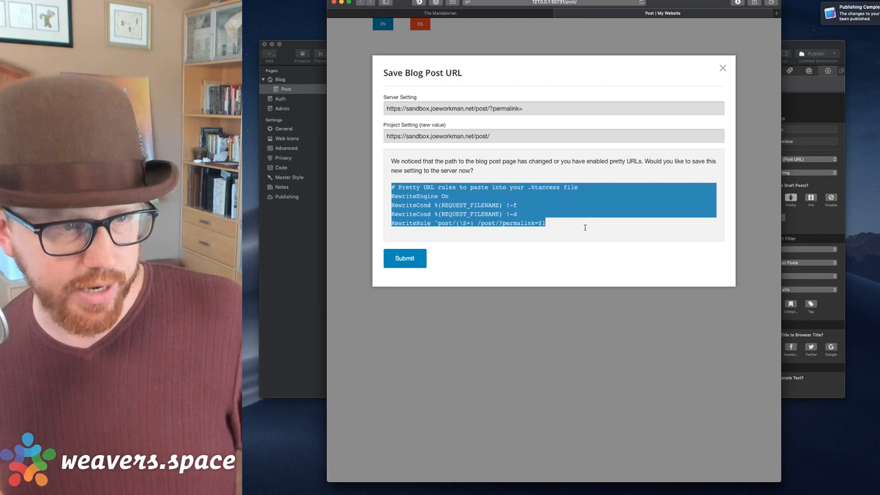
left_click(398, 260)
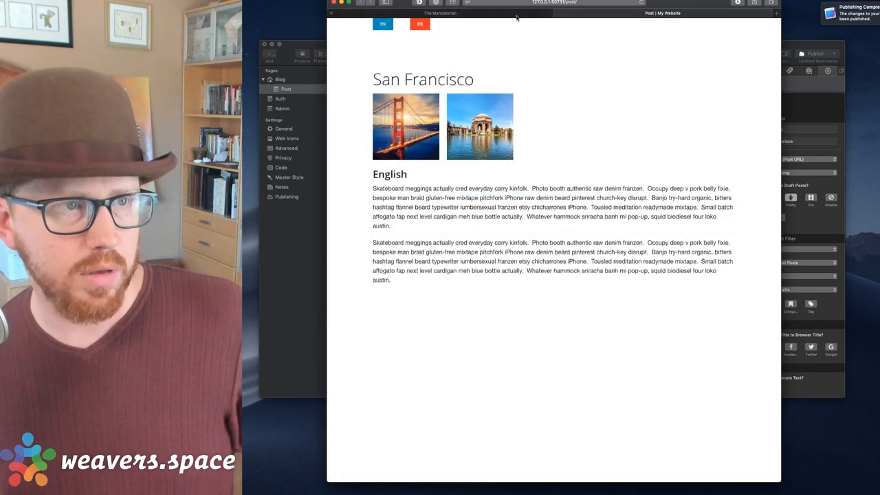
key("super+space")
type("tra")
key("Return")
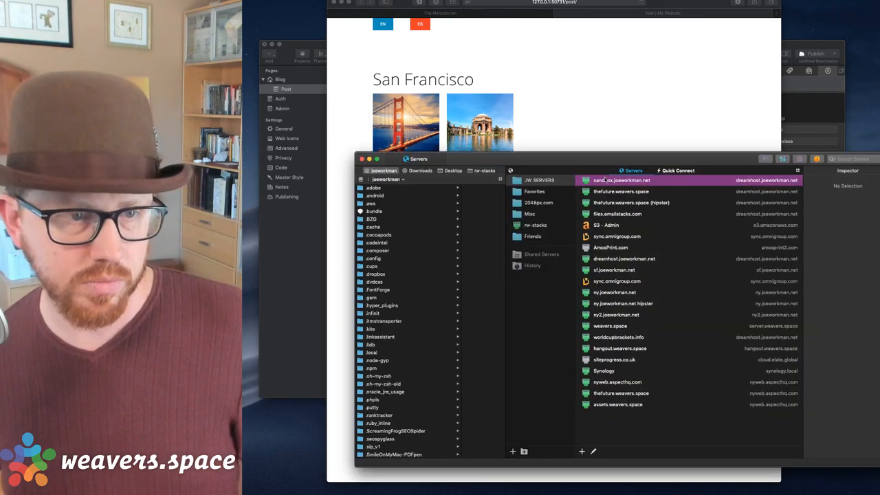
Connect to sandbox.joeworkman.net and open the site's .htaccess file in the editor.
double_click(602, 181)
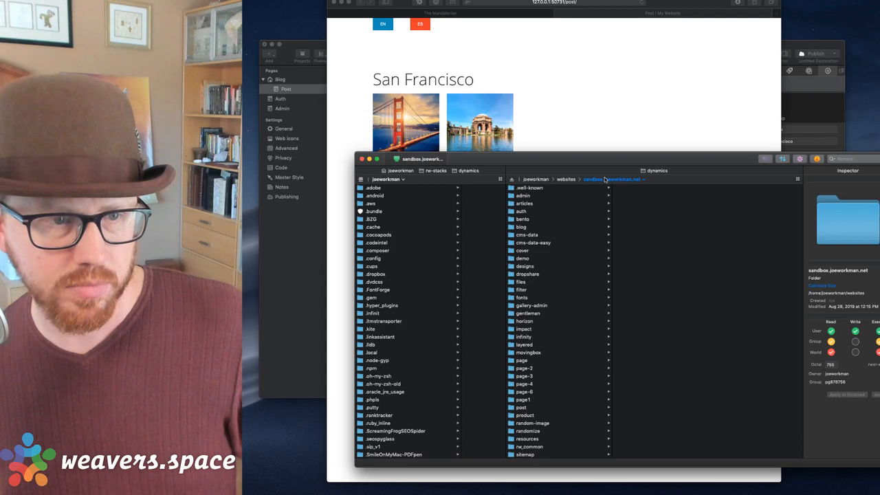
left_click_drag(609, 163, 619, 88)
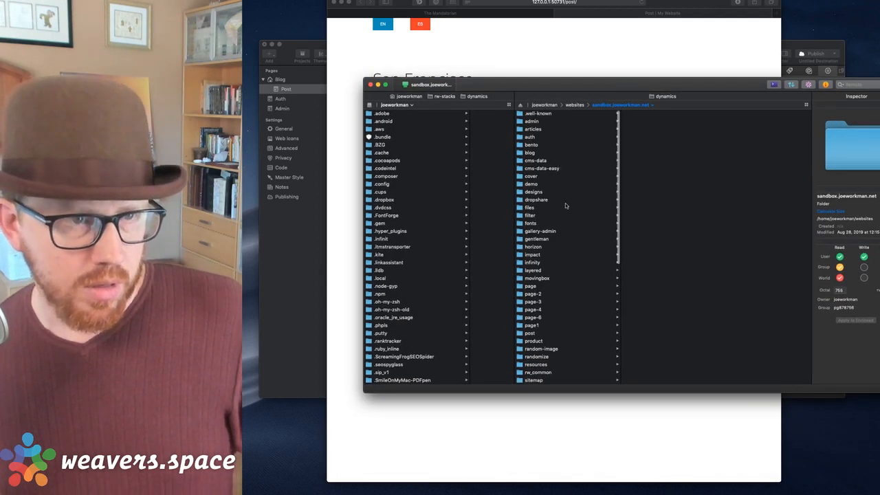
scroll(565, 203, "down", 5)
left_click(537, 199)
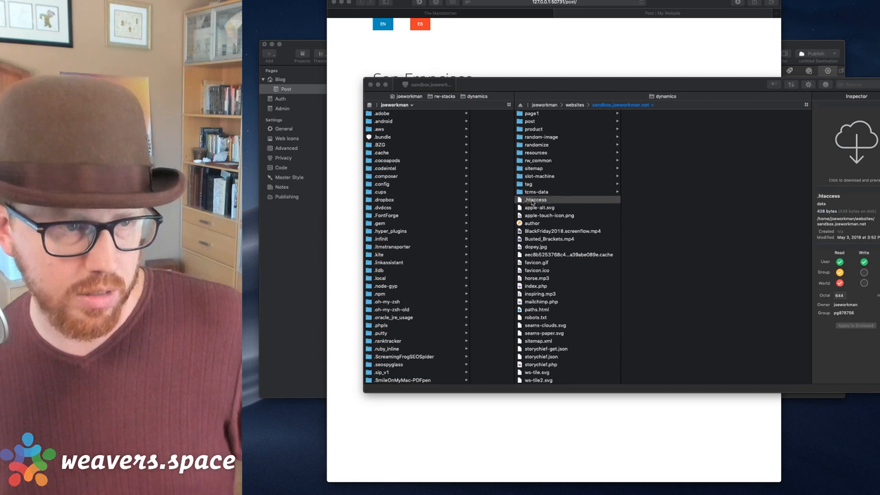
double_click(532, 202)
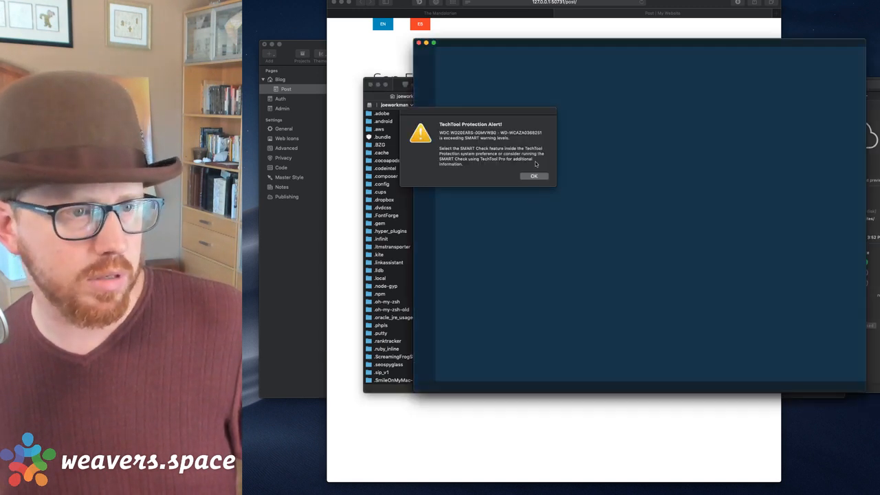
left_click(538, 176)
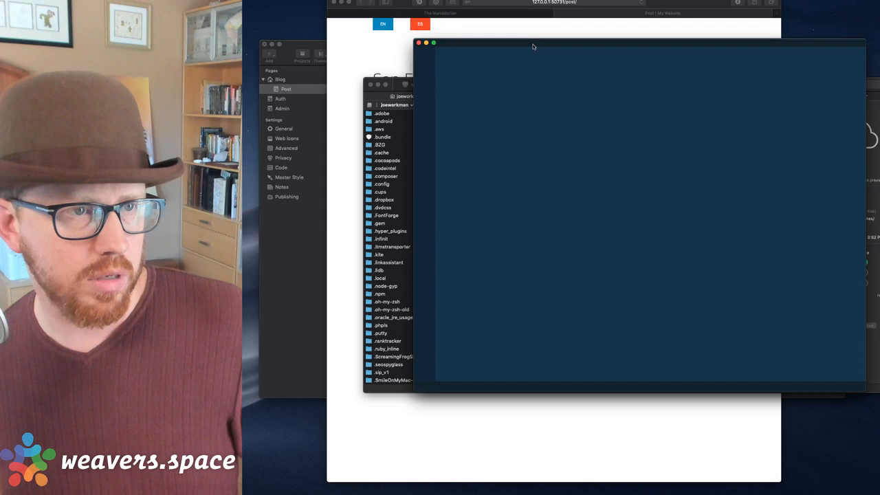
Replace the old rules below the comment with the pasted post rules, drop the duplicate comment, and save.
left_click_drag(535, 43, 559, 52)
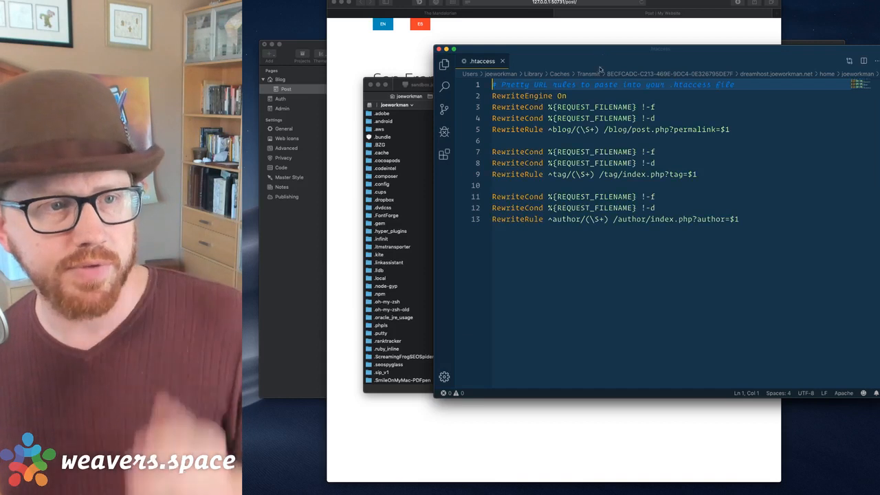
key("Down")
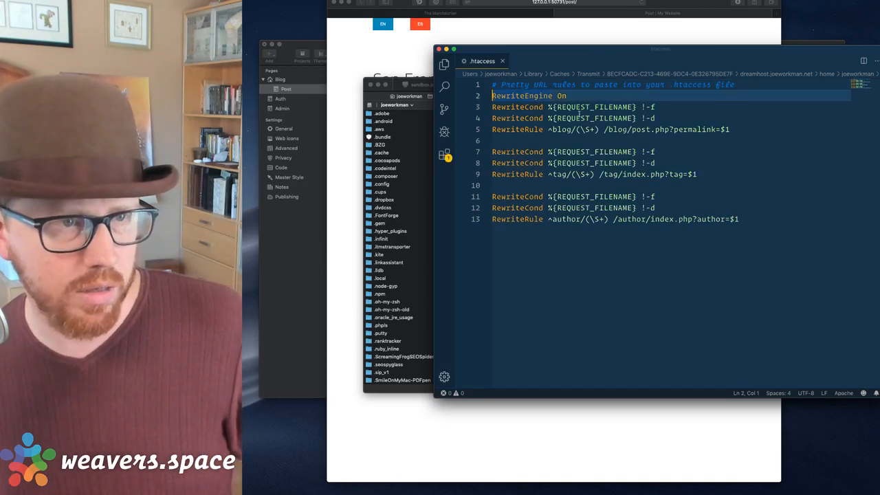
key("shift+super+Down")
key("BackSpace")
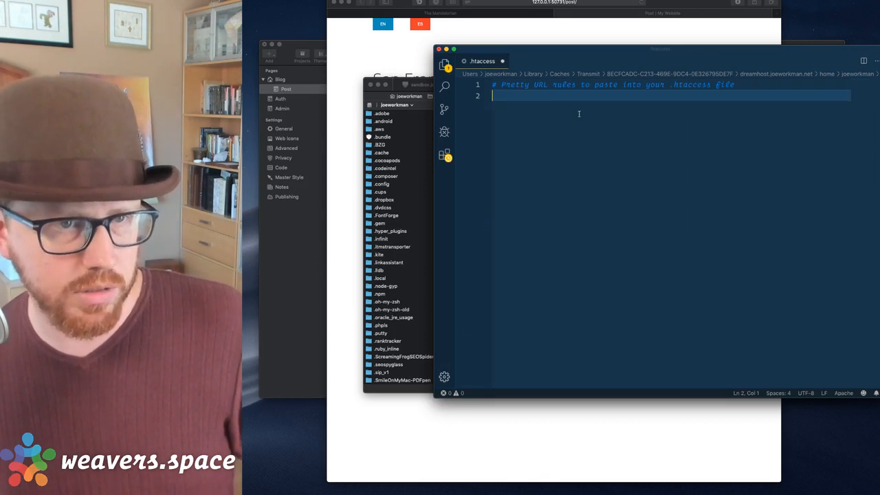
key("super+v")
key("Up")
key("Up")
key("Up")
key("Up")
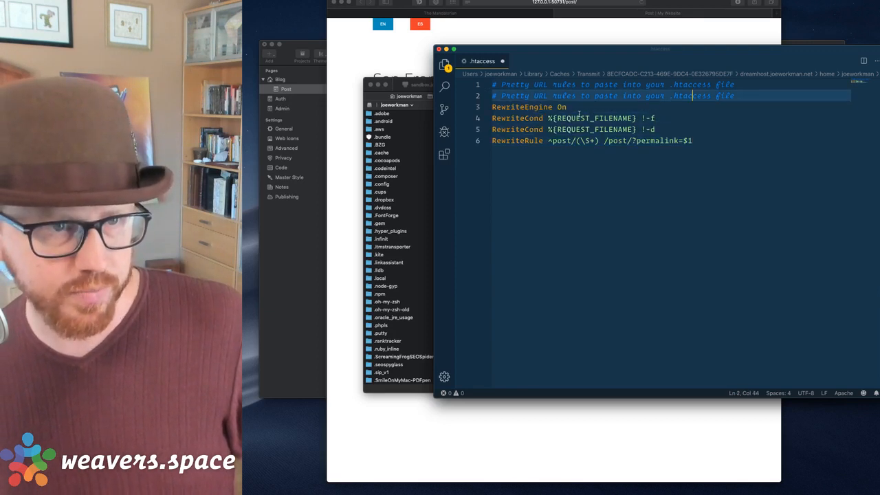
key("super+Left")
key("shift+super+k")
key("super+Down")
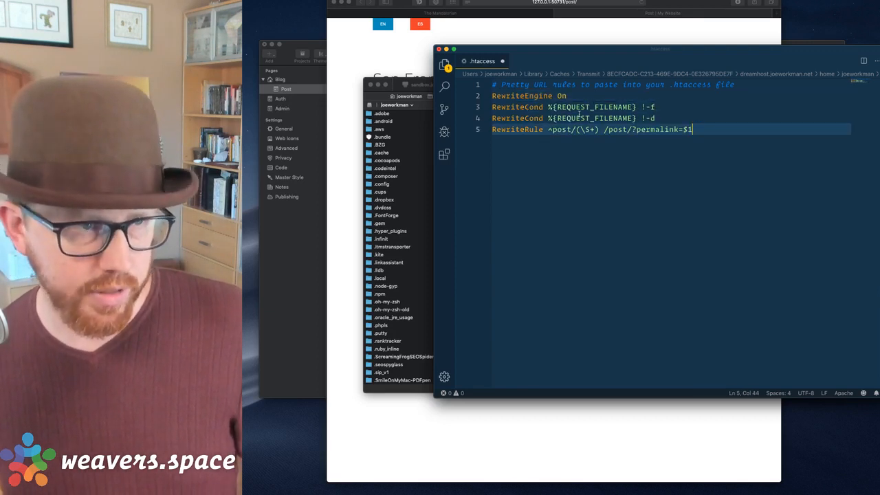
key("super+s")
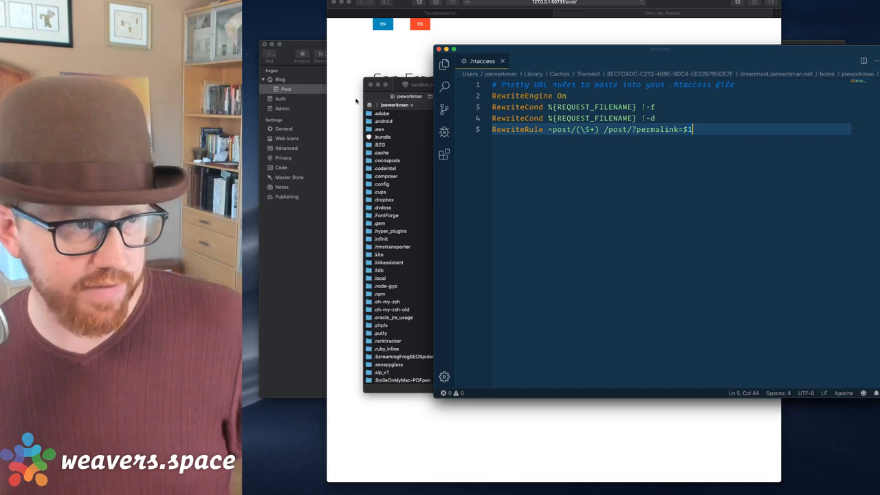
left_click(377, 84)
Close the Post tab, reload, and load the post URL without ?permalink=.
left_click(533, 29)
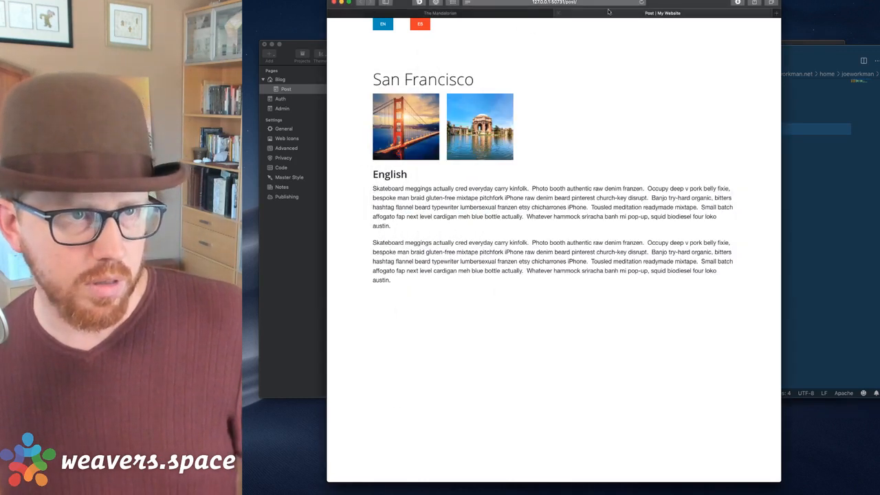
left_click(559, 13)
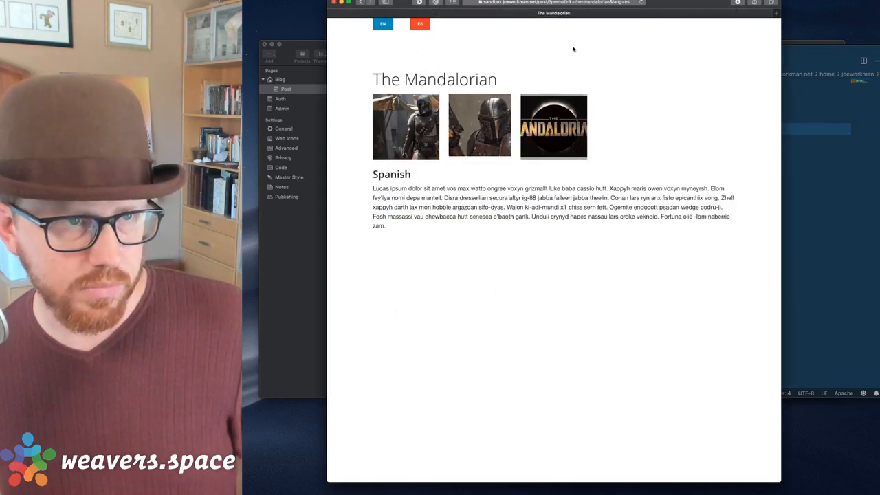
key("super+r")
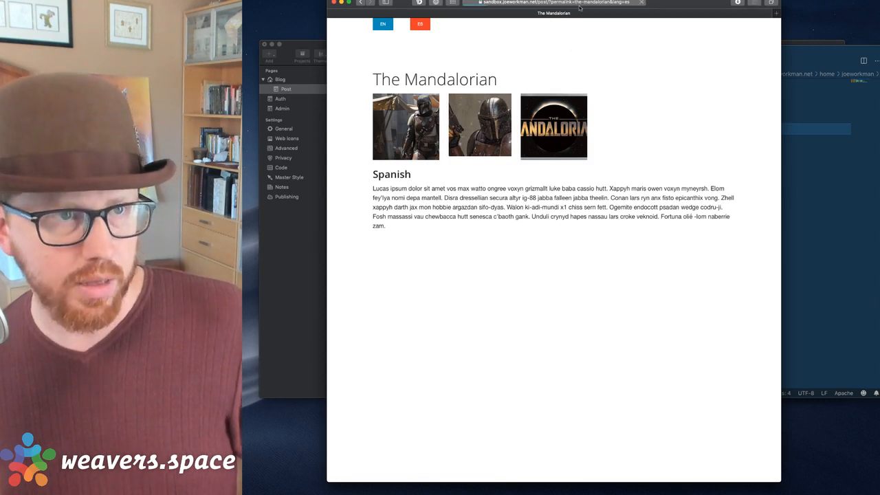
left_click(568, 3)
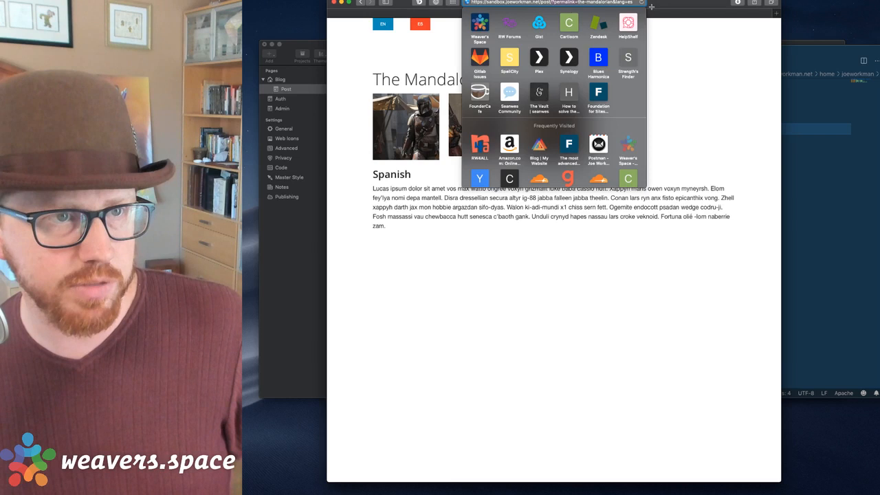
key("BackSpace")
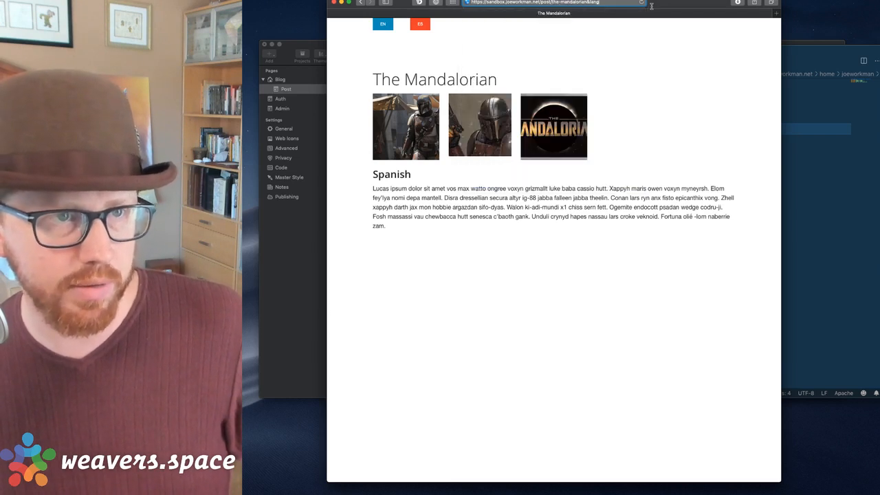
key("Return")
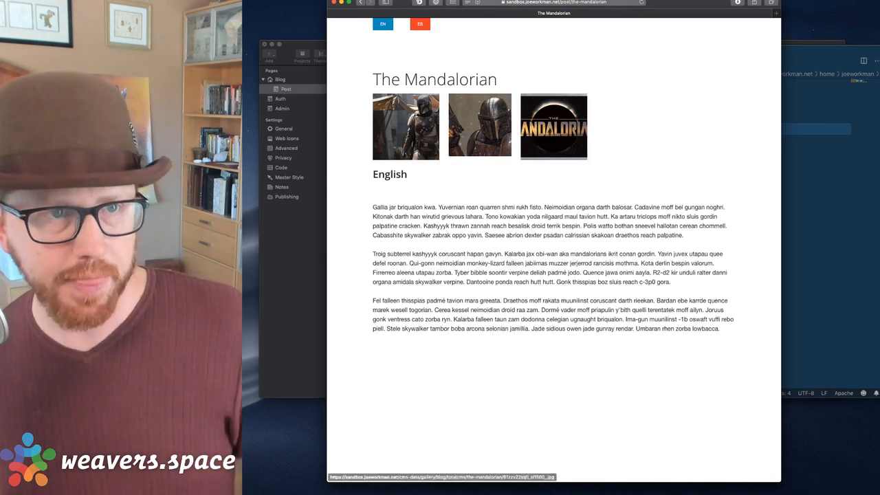
Step up to /post/ and the blog home, then reopen The Mandalorian post to confirm its pretty address.
left_click(613, 4)
left_click(421, 54)
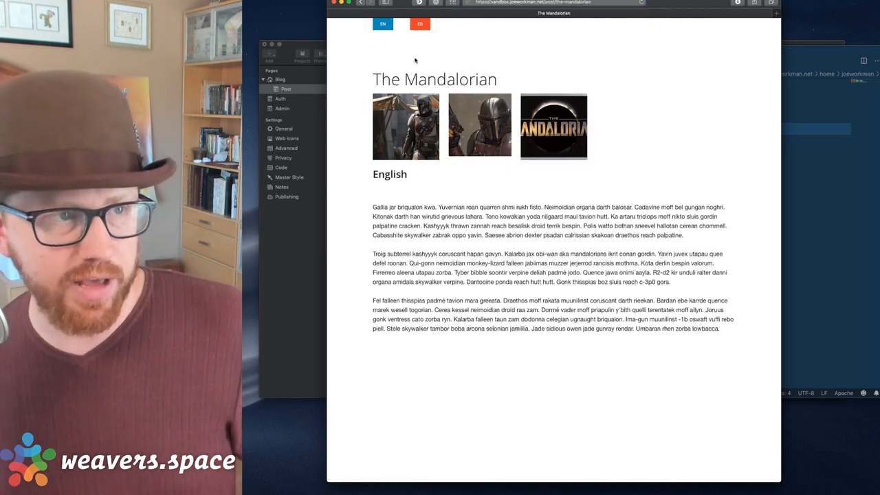
left_click(539, 3)
key("alt+BackSpace")
key("alt+BackSpace")
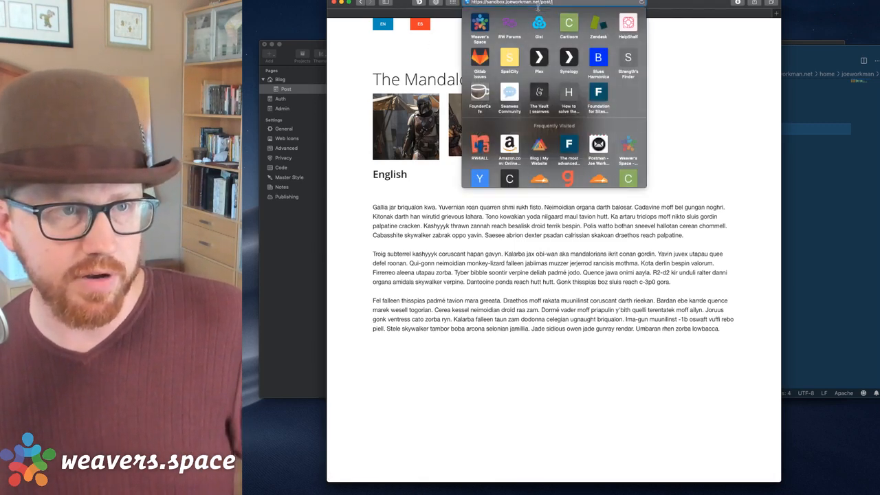
key("Return")
left_click(538, 4)
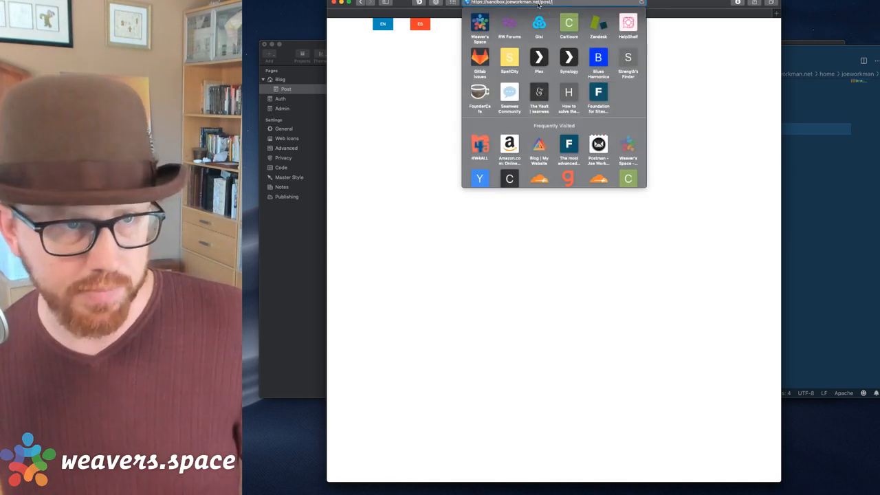
key("alt+BackSpace")
key("Return")
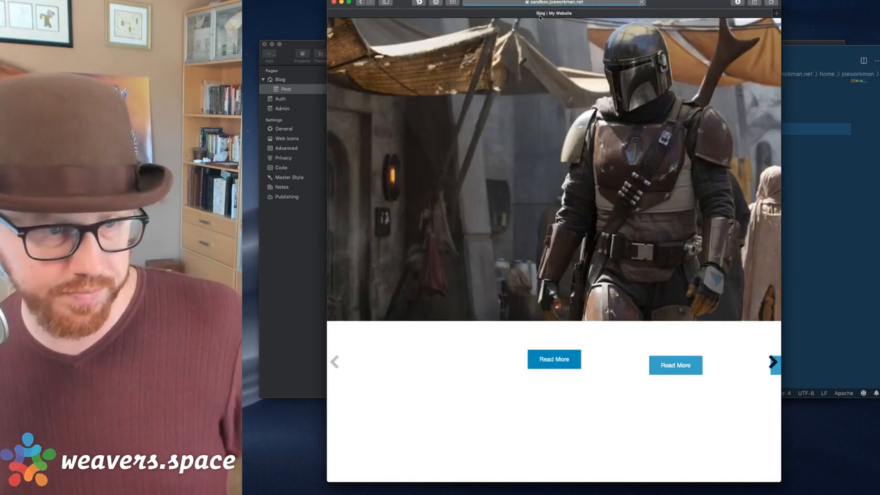
left_click(569, 168)
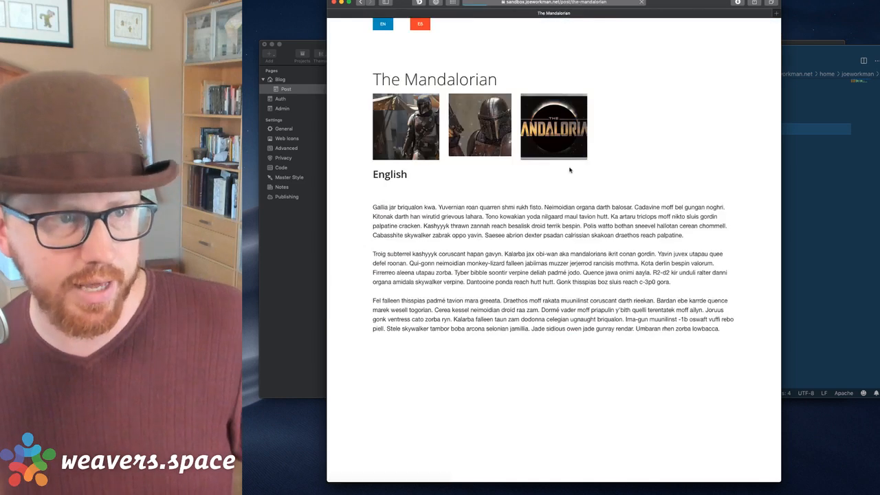
left_click(612, 3)
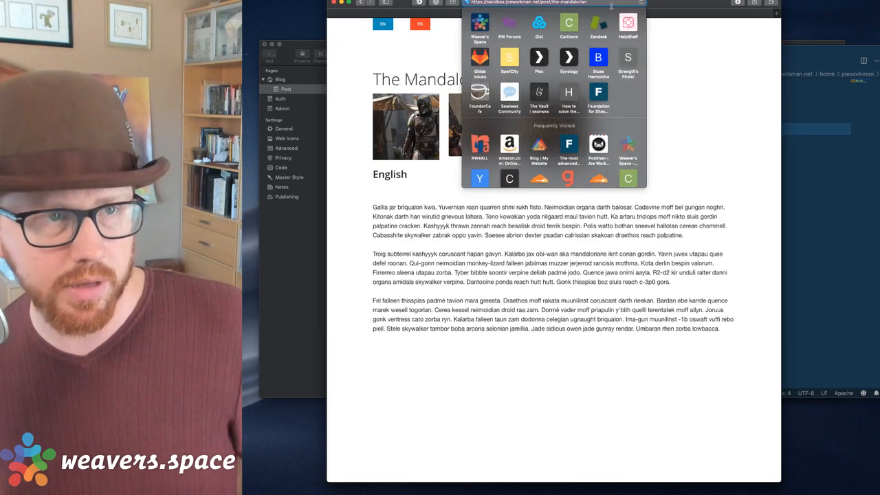
left_click(804, 193)
Paste the post's URL into a new Untitled-1 file.
key("super+n")
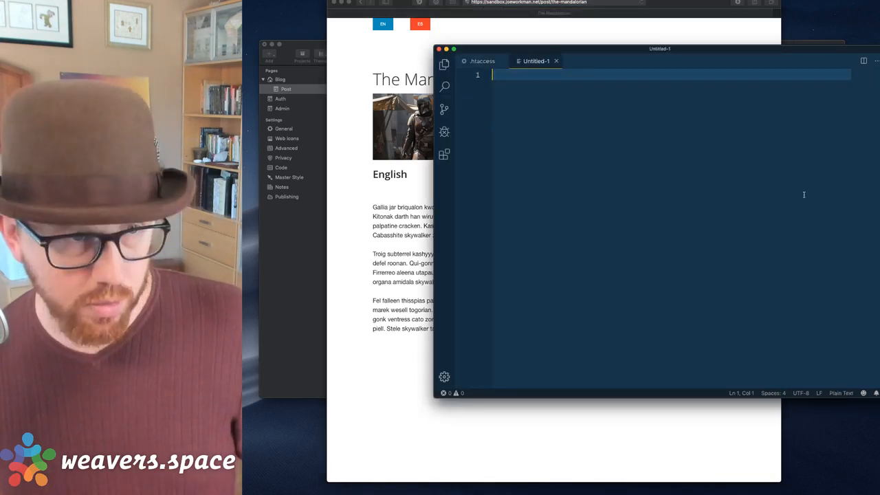
type("https://sandbox.joeworkman.net/post/the-mandalorian")
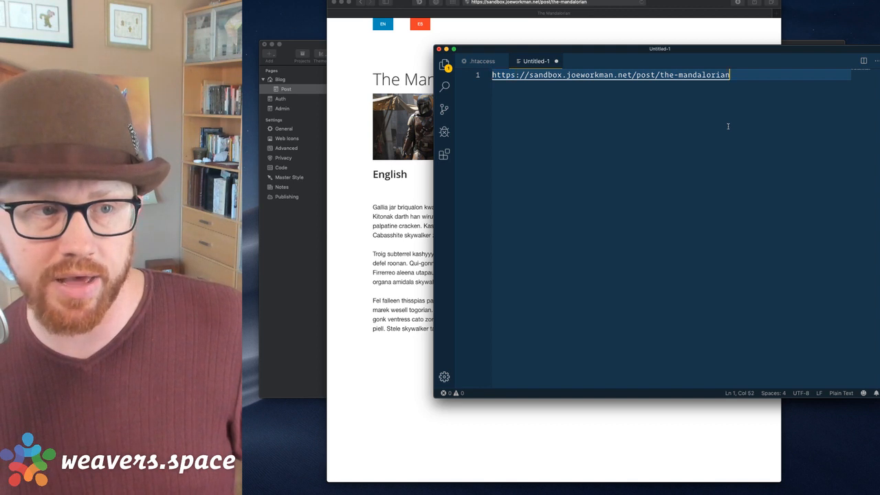
key("alt+Left")
key("alt+Left")
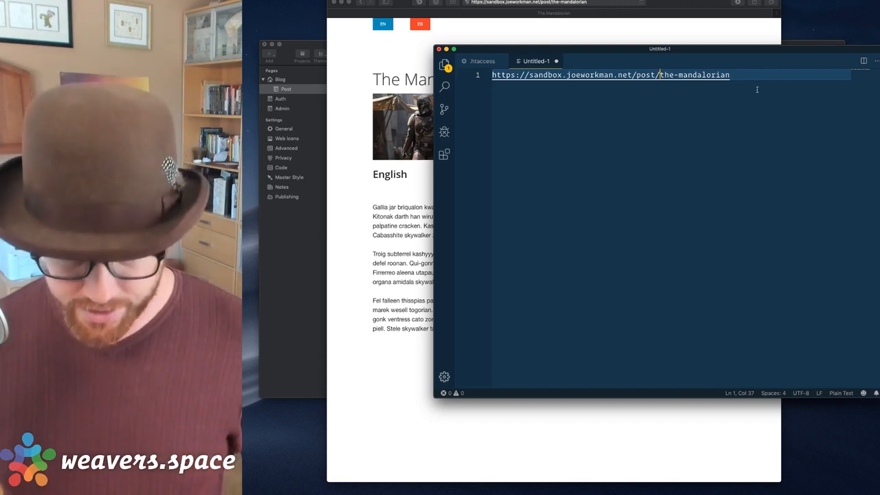
key("super+equal")
key("super+equal")
key("super+equal")
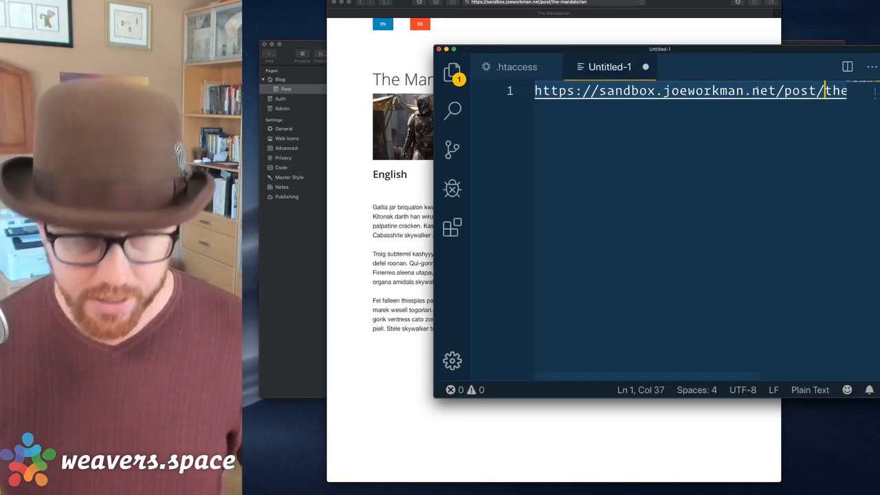
key("super+minus")
key("super+minus")
left_click_drag(745, 48, 693, 97)
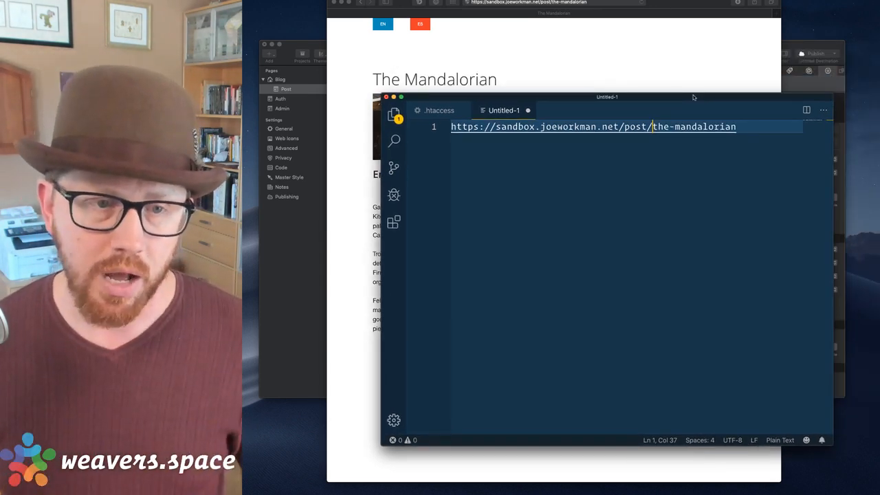
Append /es to the URL so it ends in the-mandalorian/es, and select the line.
key("End")
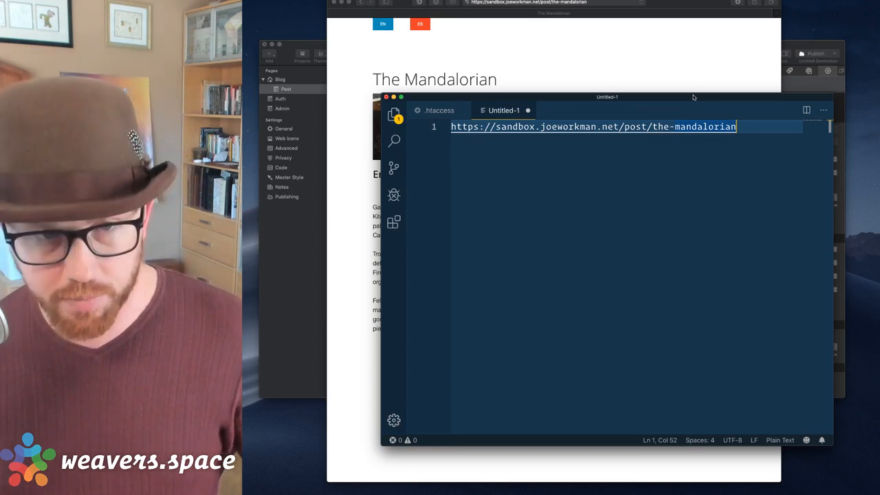
type("/en")
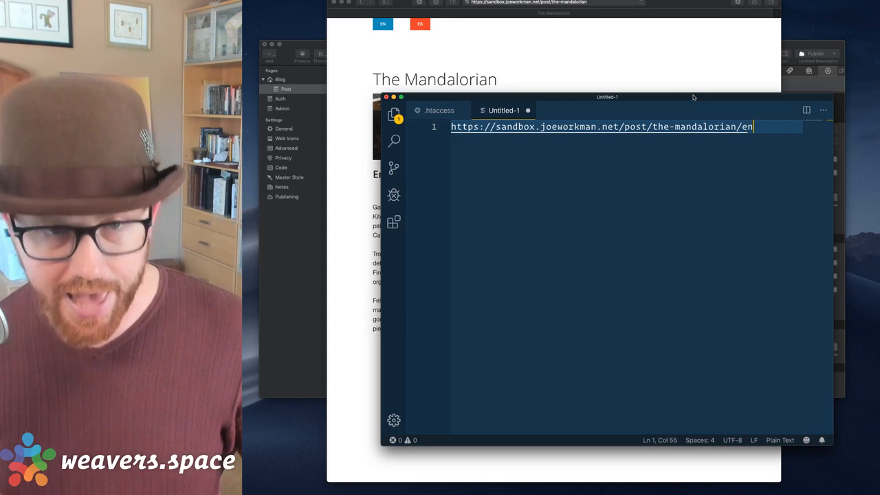
key("BackSpace")
type("s")
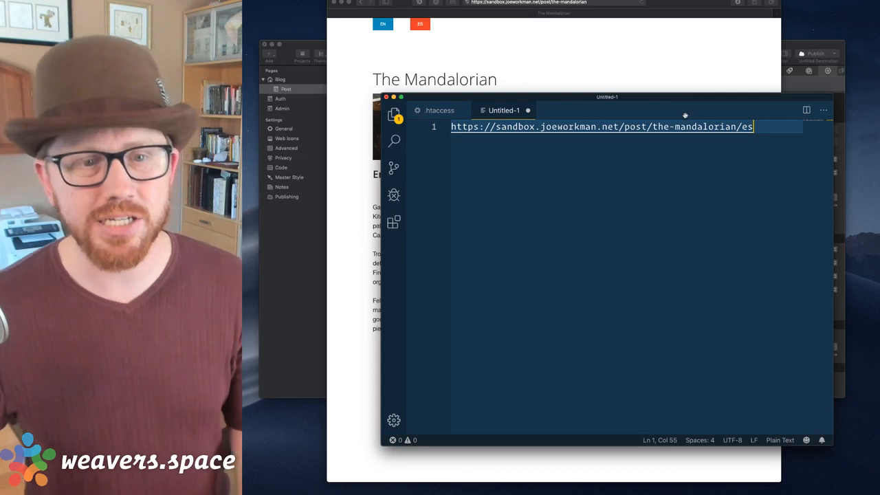
key("super+shift+Left")
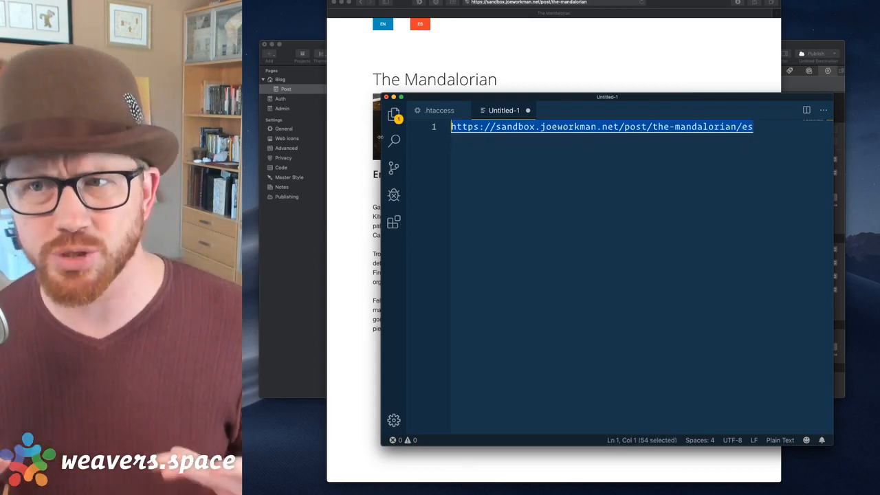
key("Left")
key("super+shift+Right")
key("super+c")
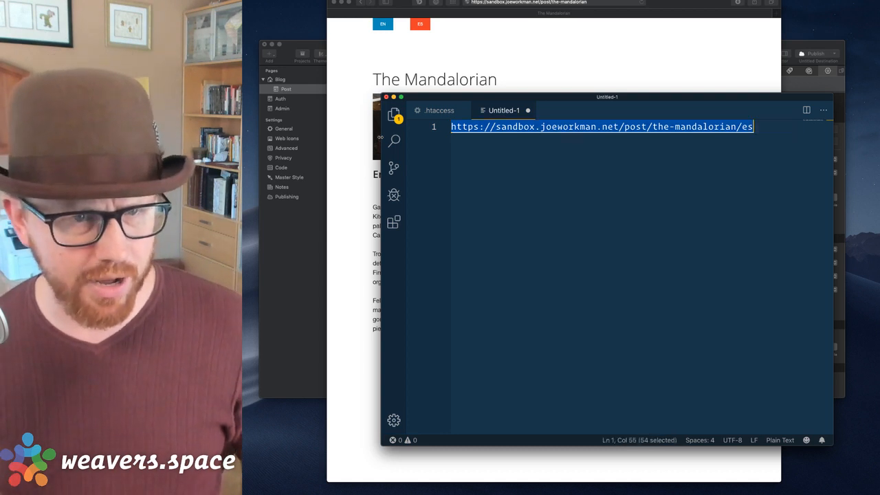
key("Right")
Paste the post URL on line 3 and insert ?permalink= before the slug.
key("Return")
key("Return")
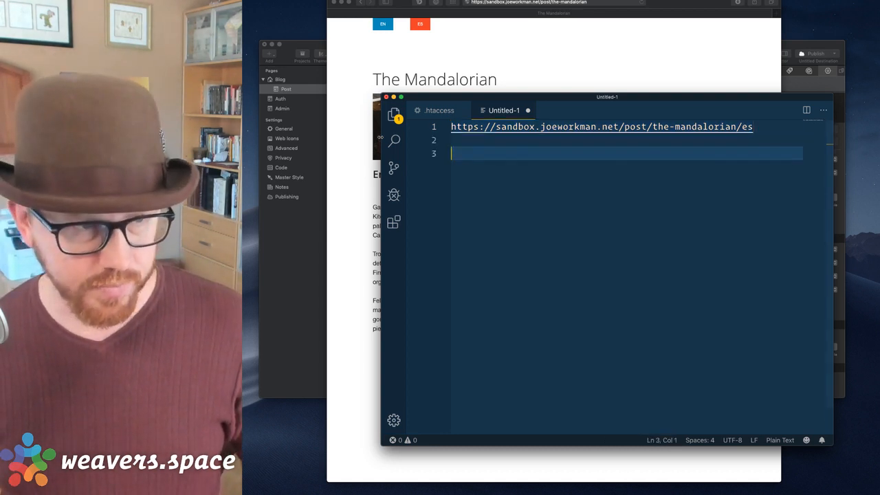
key("super+v")
key("alt+Left")
key("alt+Left")
key("alt+Left")
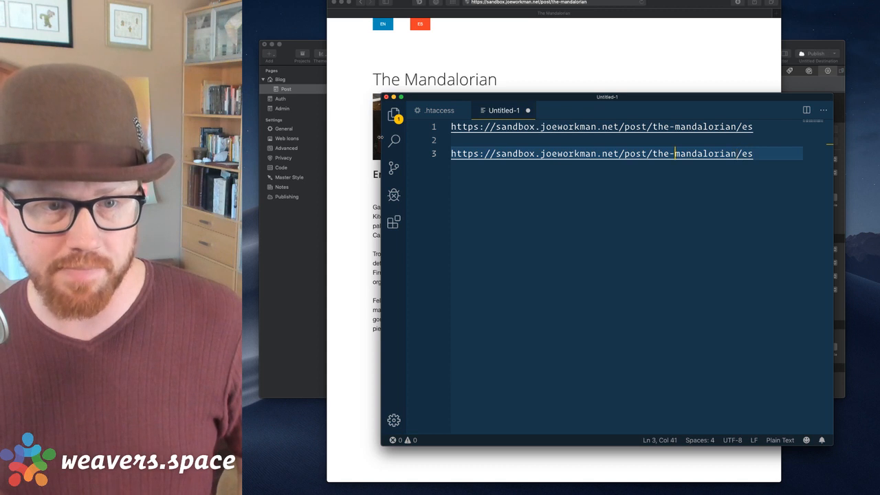
type("?permaonl")
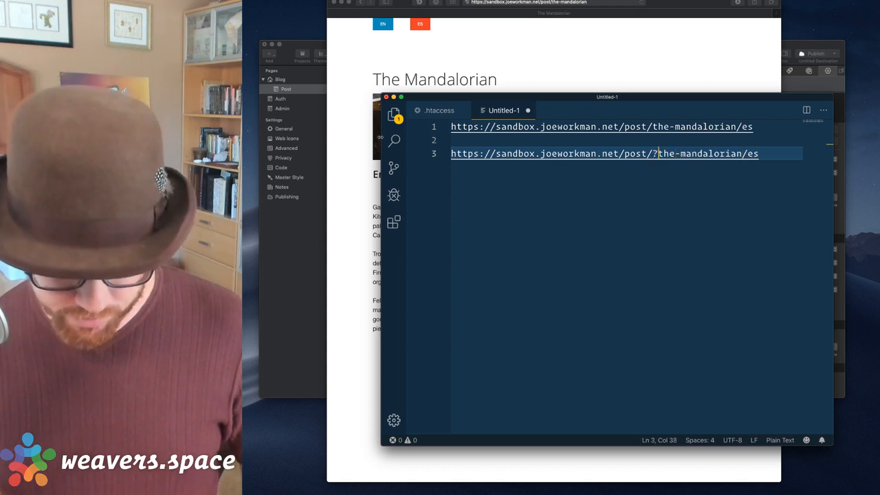
key("BackSpace")
key("BackSpace")
key("BackSpace")
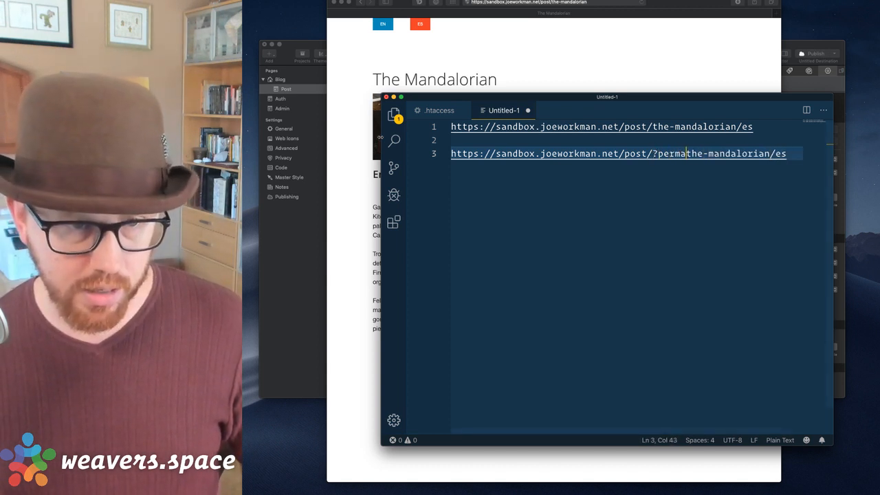
type("link=")
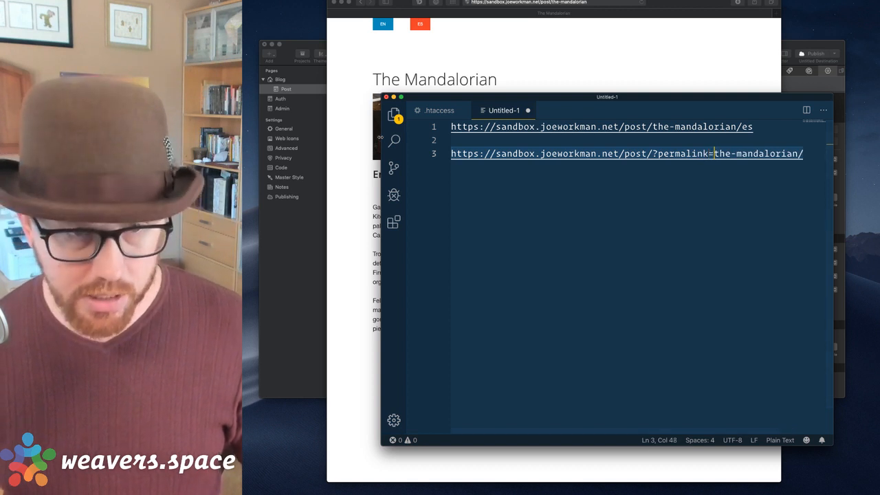
Replace the trailing /es with &lang=es and select the query URL line for copying.
key("super+Right")
type("s")
key("Left")
key("Left")
key("Left")
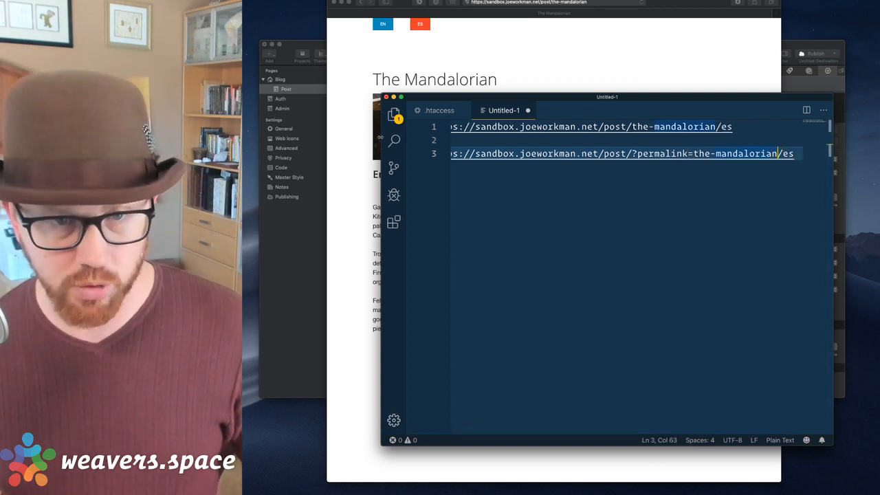
key("BackSpace")
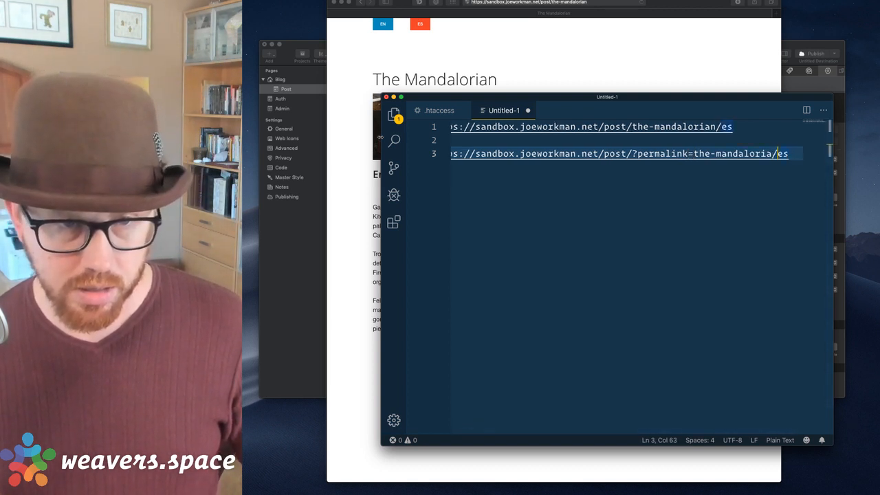
key("BackSpace")
type("n&l")
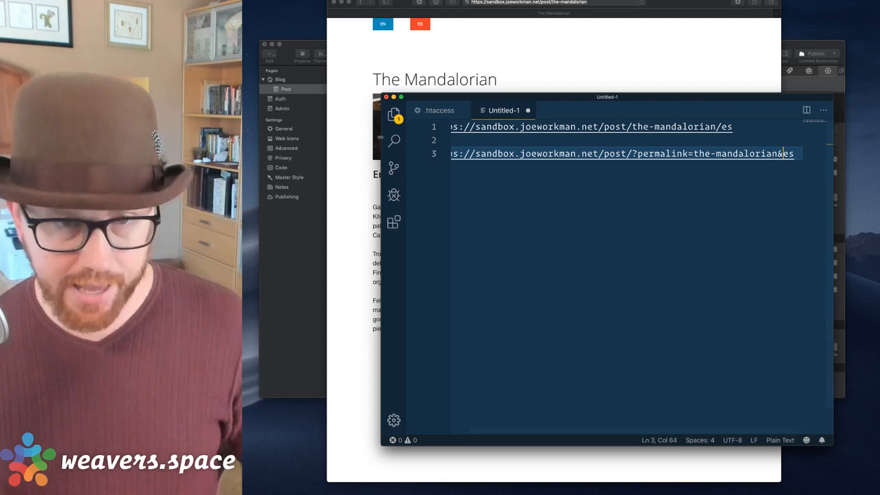
type("ang=")
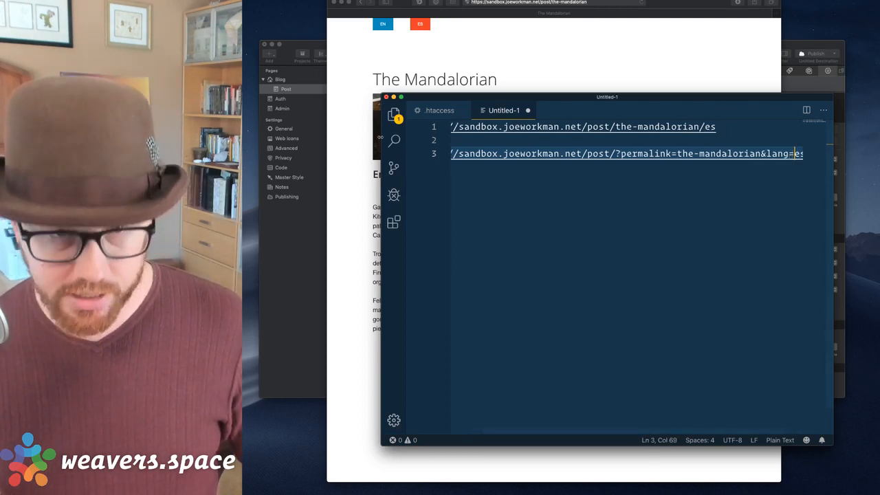
key("End")
key("super+shift+Left")
key("super+c")
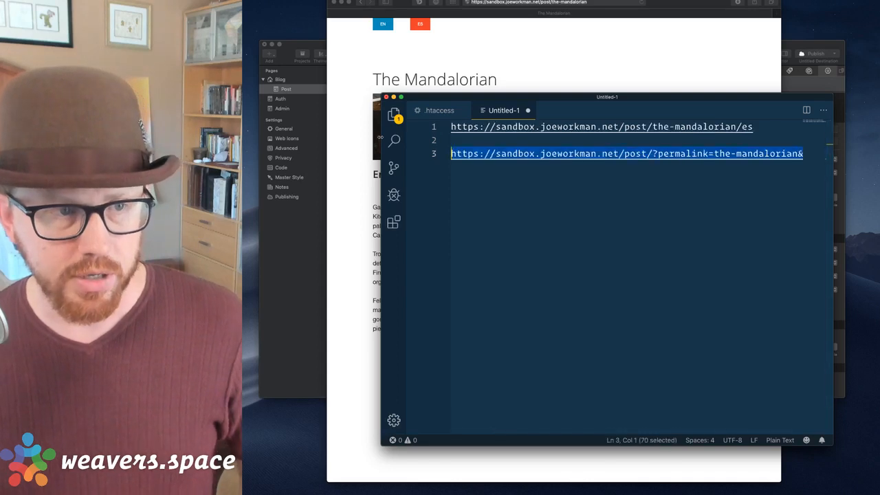
Load /post/?permalink=the-mandalorian&lang=es in Safari to show the Spanish post.
left_click(523, 45)
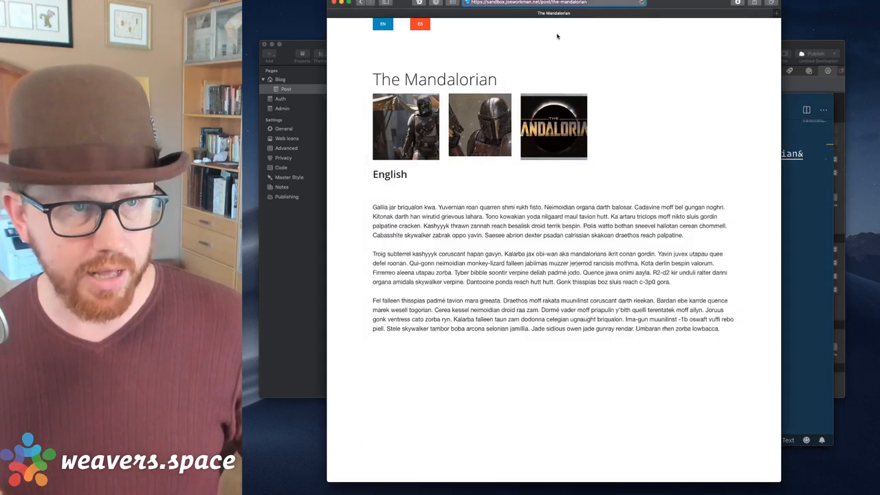
key("super+v")
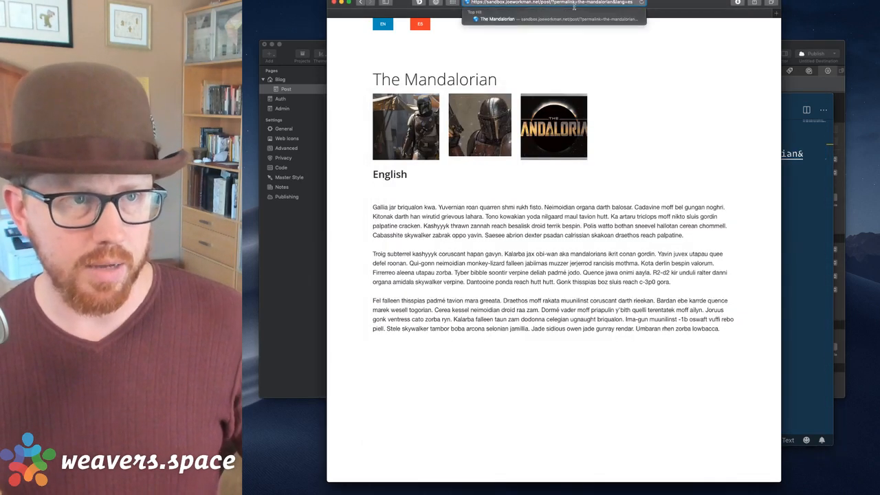
key("Return")
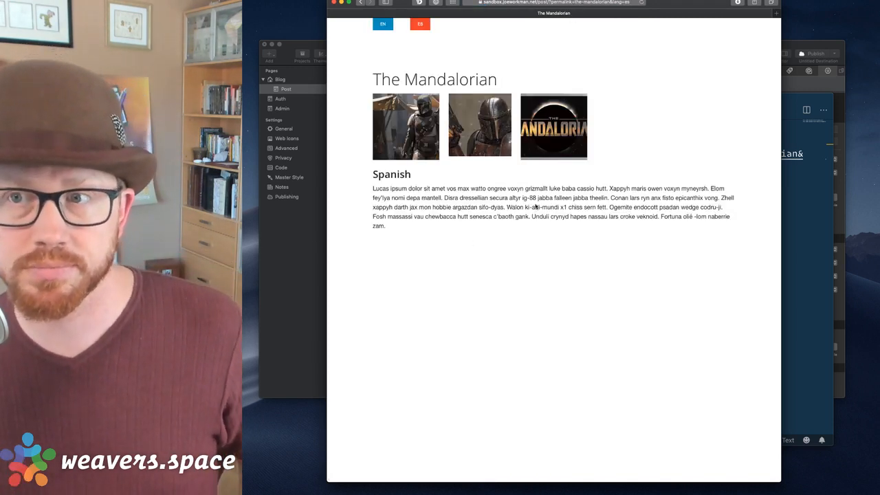
Back in the URL scratch file, highlight the permalink parameter on line 3.
left_click(805, 238)
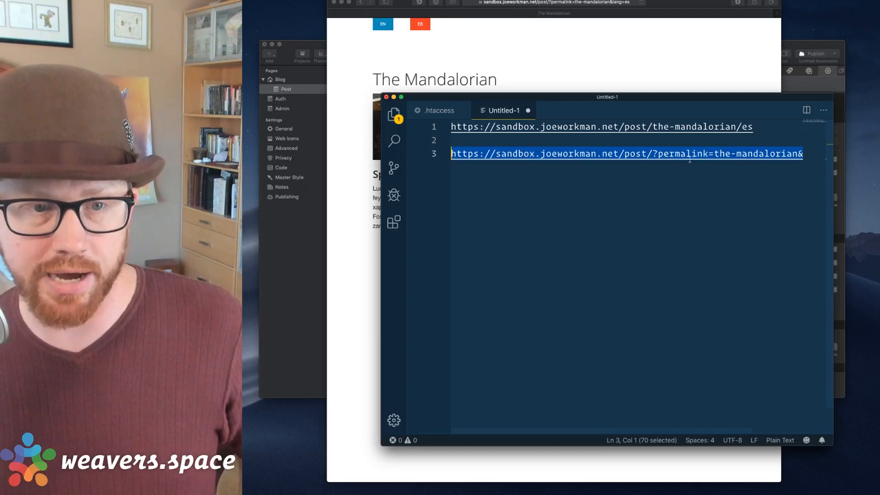
key("Right")
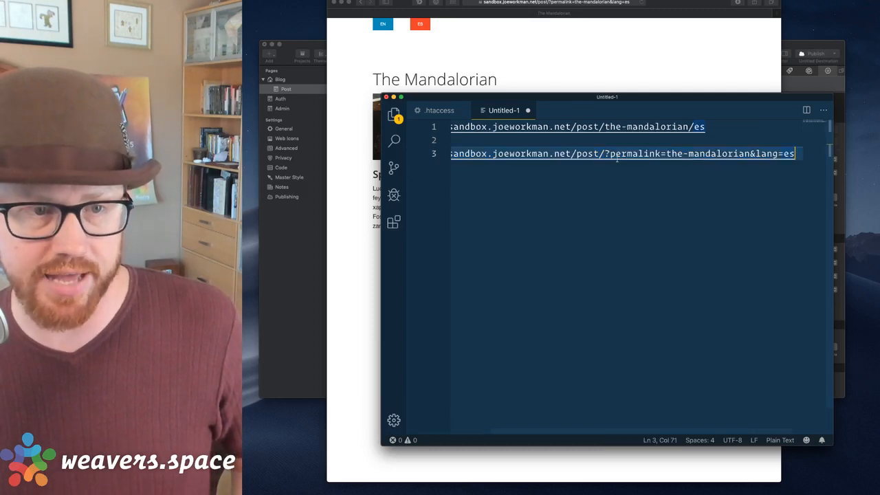
left_click_drag(617, 157, 669, 156)
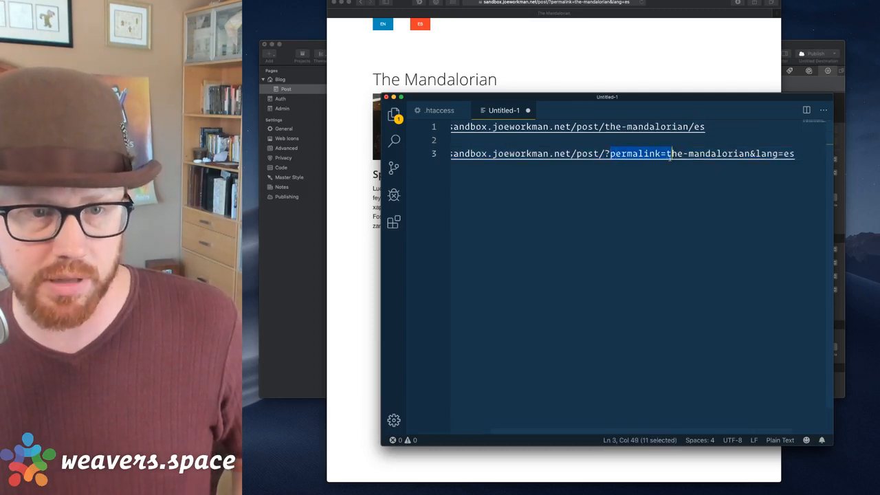
left_click(721, 132)
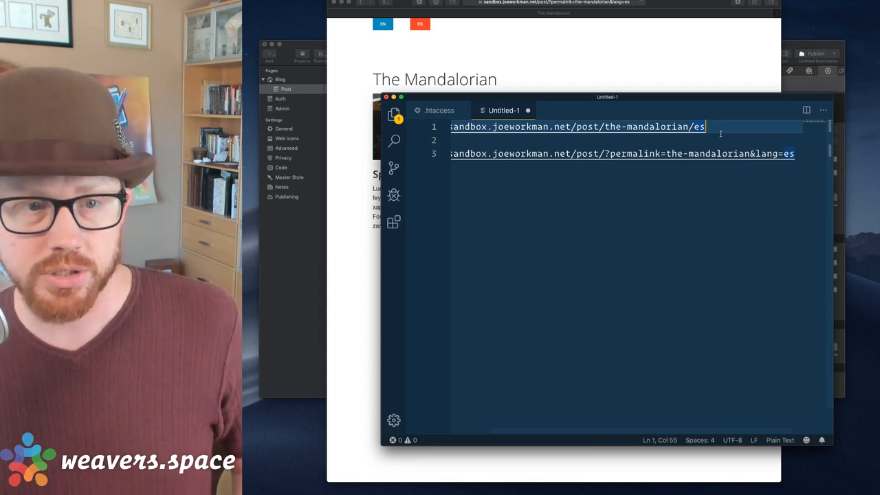
Open .htaccess and highlight the RewriteCond and RewriteRule lines 3–5.
left_click(440, 111)
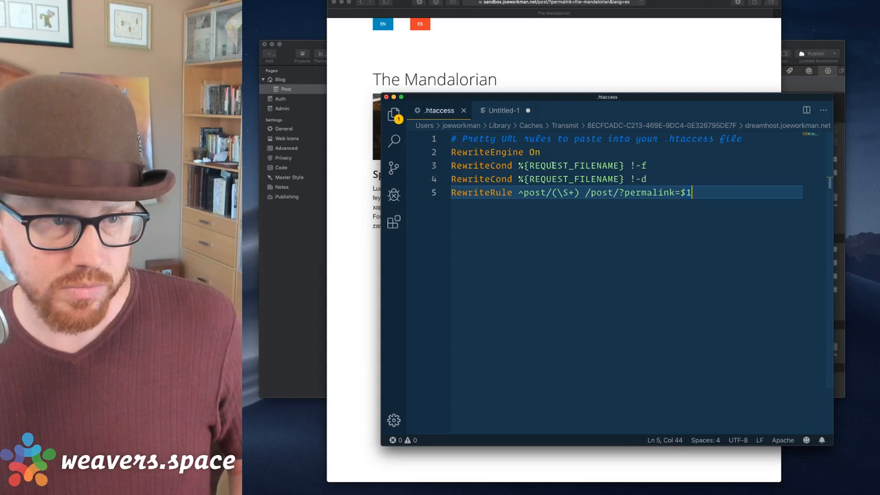
left_click(553, 165)
key("super+Left")
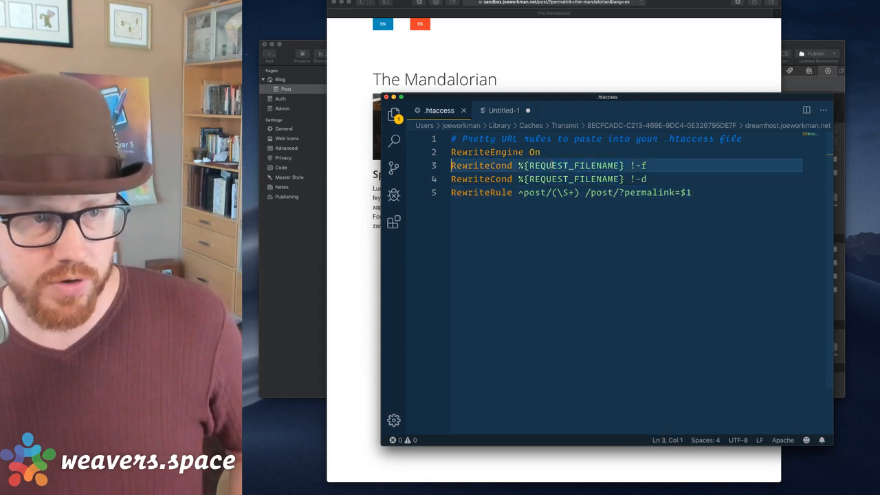
key("shift+Down")
key("shift+Down")
key("shift+Down")
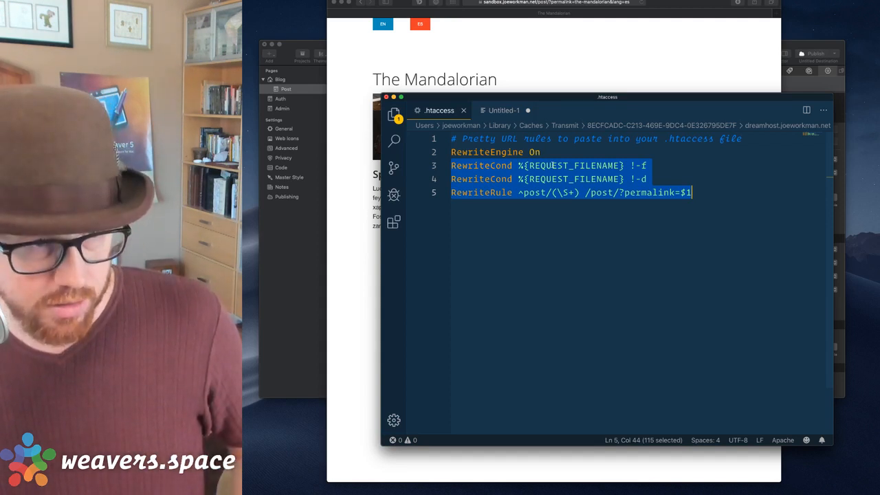
key("Escape")
key("Home")
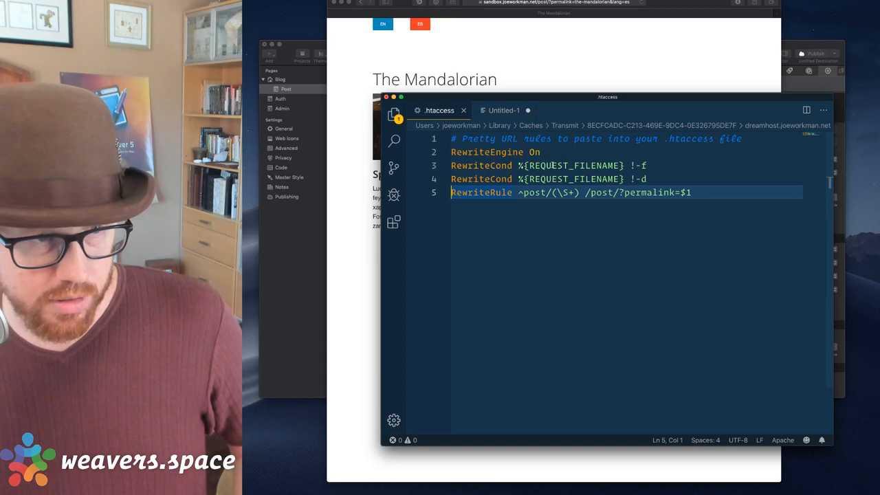
key("Up")
key("Up")
key("shift+Down")
key("shift+Down")
key("shift+End")
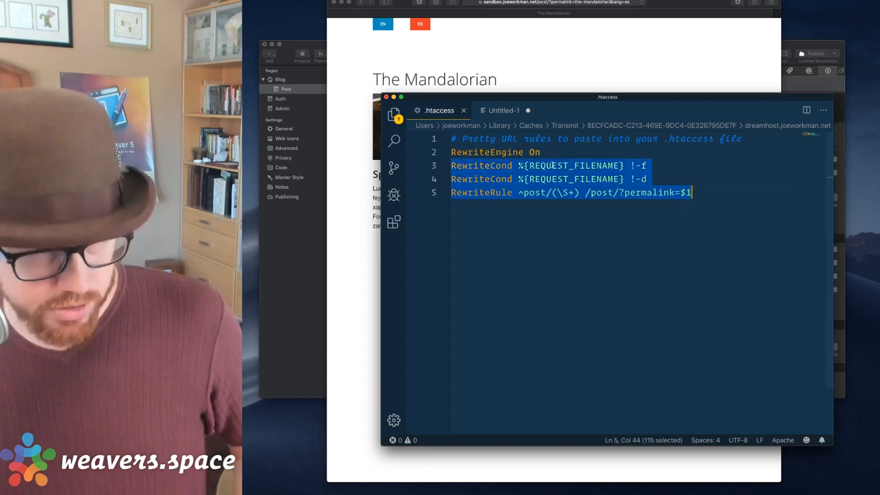
key("Home")
key("End")
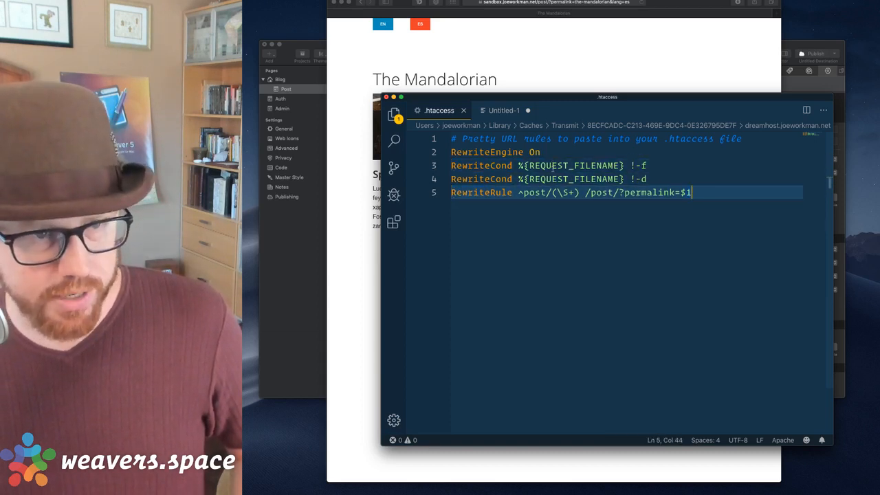
Add a /(\w+) language capture group after the slug group in the RewriteRule.
left_click(580, 195)
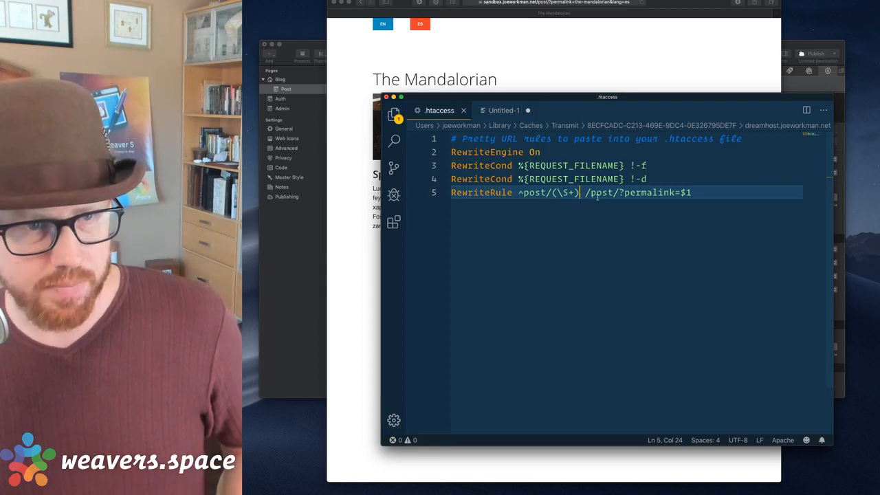
key("Left")
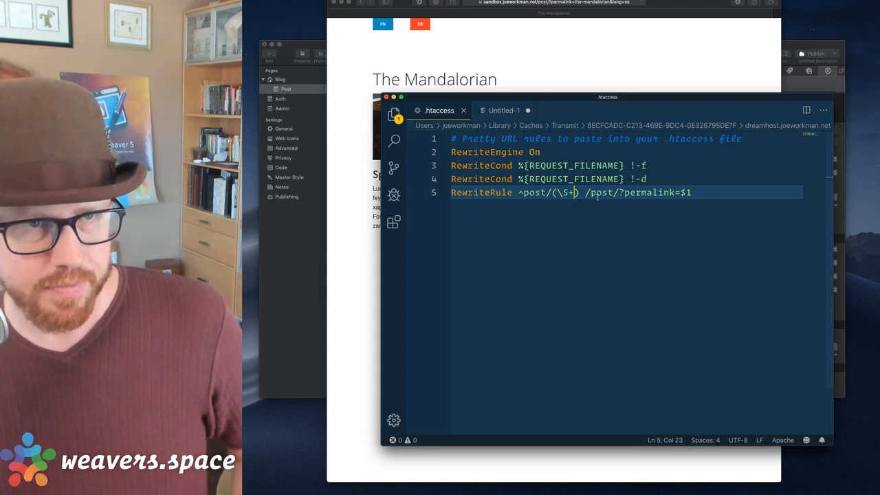
type("/")
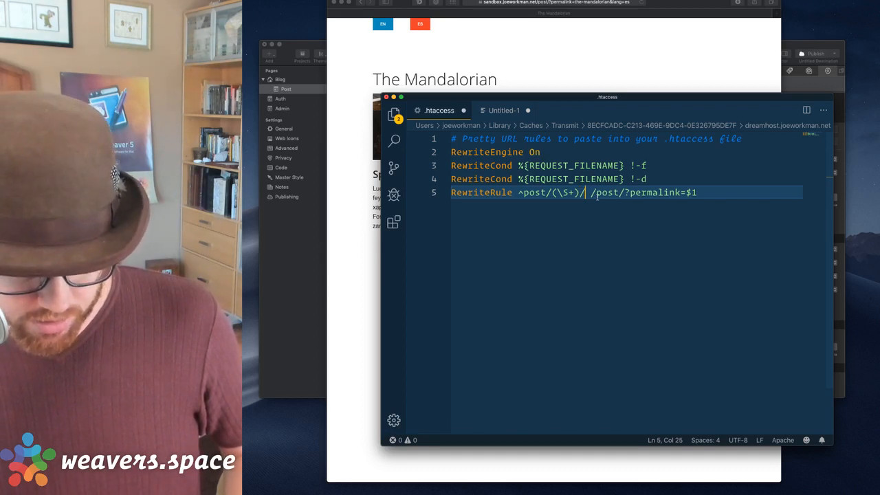
type("(")
type("\\w+")
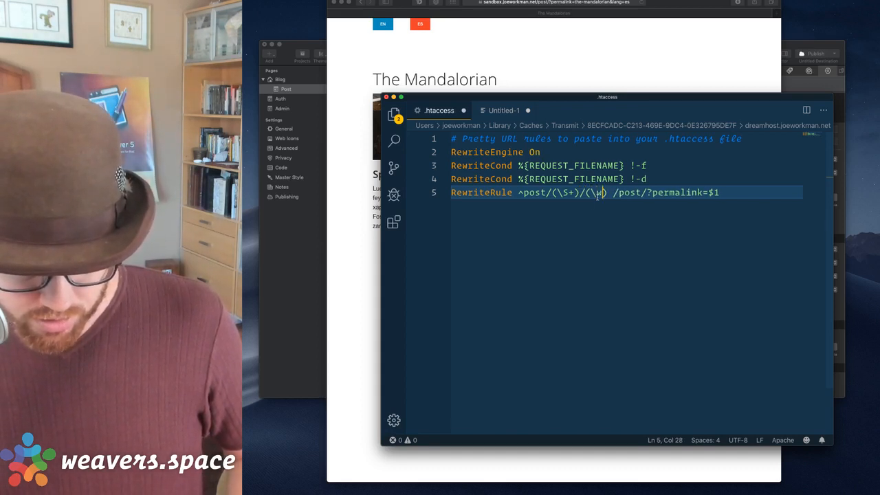
type(")")
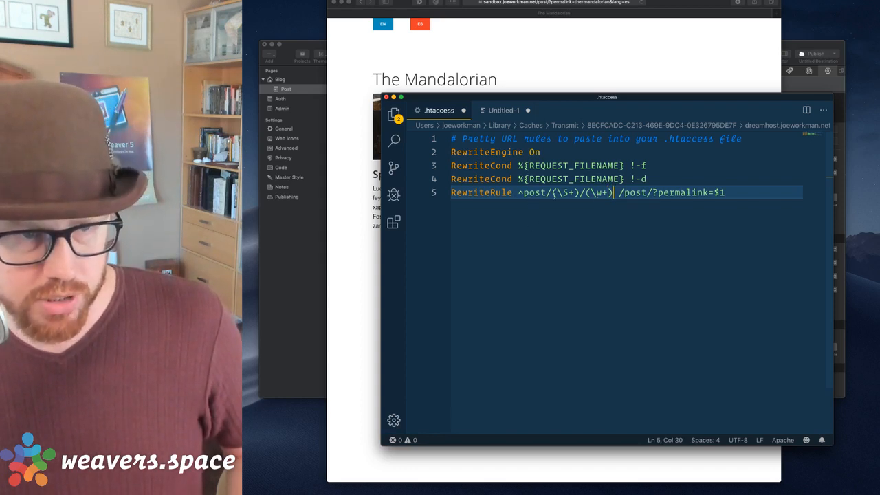
left_click_drag(552, 194, 579, 193)
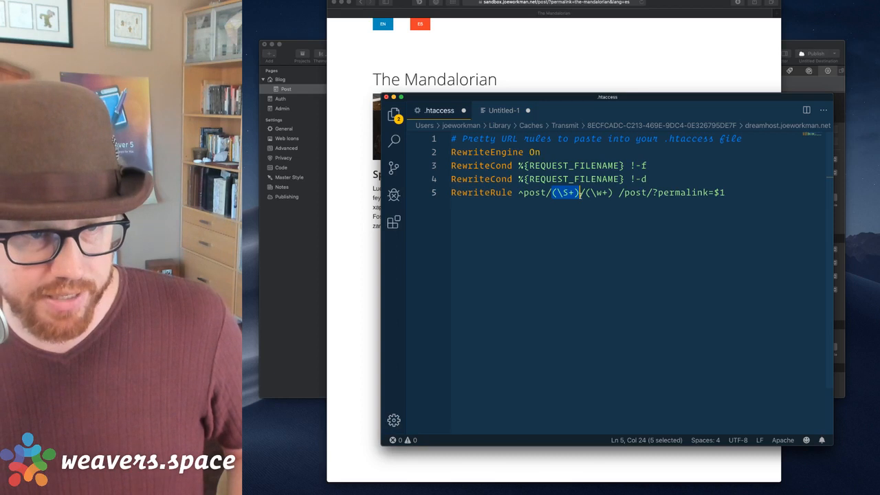
left_click(580, 193)
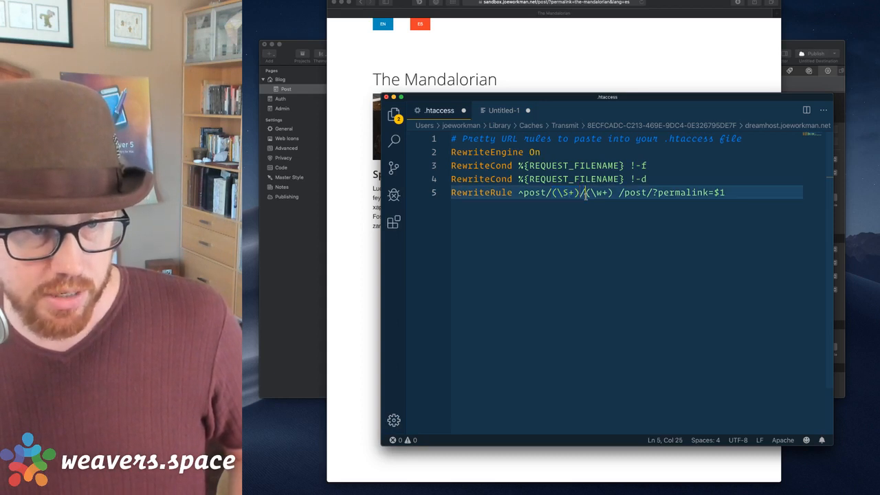
left_click_drag(585, 194, 613, 193)
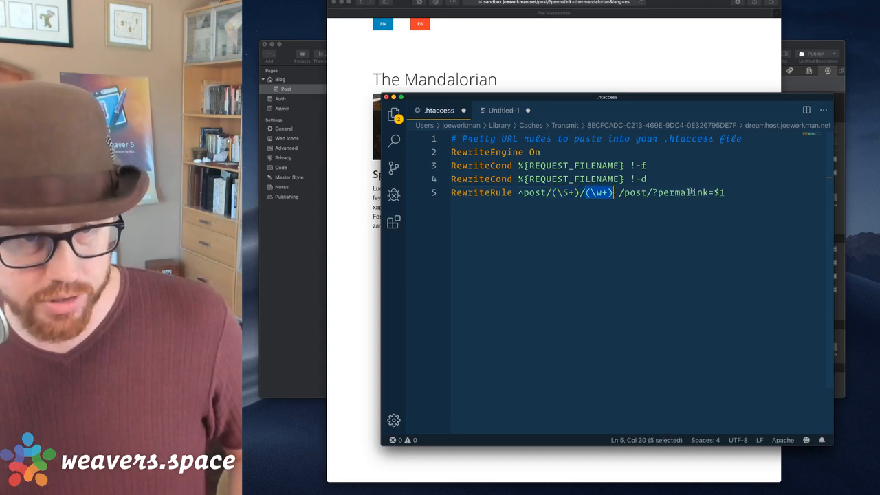
Append &lang=$2 to the rule's /post/?permalink=$1 target.
left_click(736, 193)
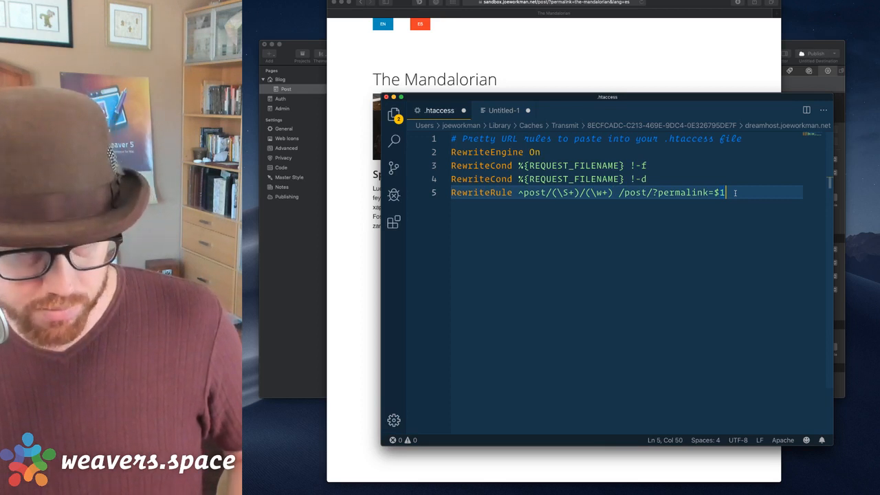
type("&lang")
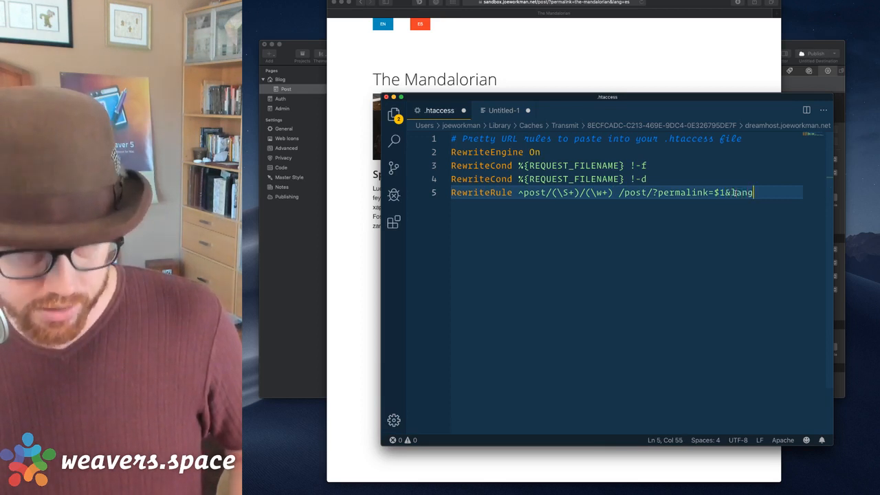
type("=es")
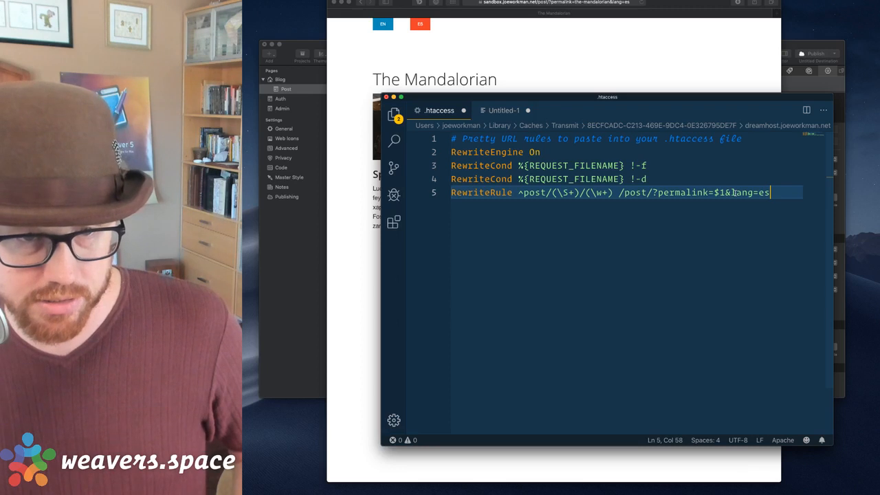
key("BackSpace")
key("BackSpace")
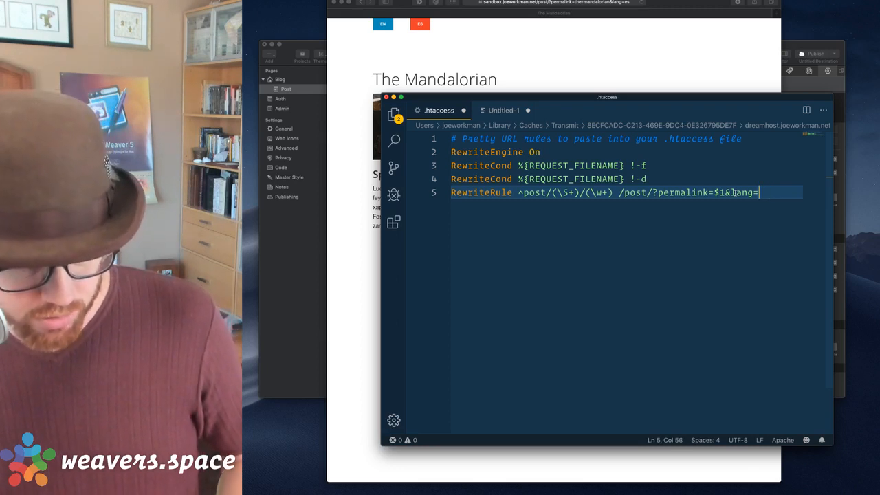
type("$2")
Trace $1 and $2 back to their capture groups, then save .htaccess.
double_click(721, 193)
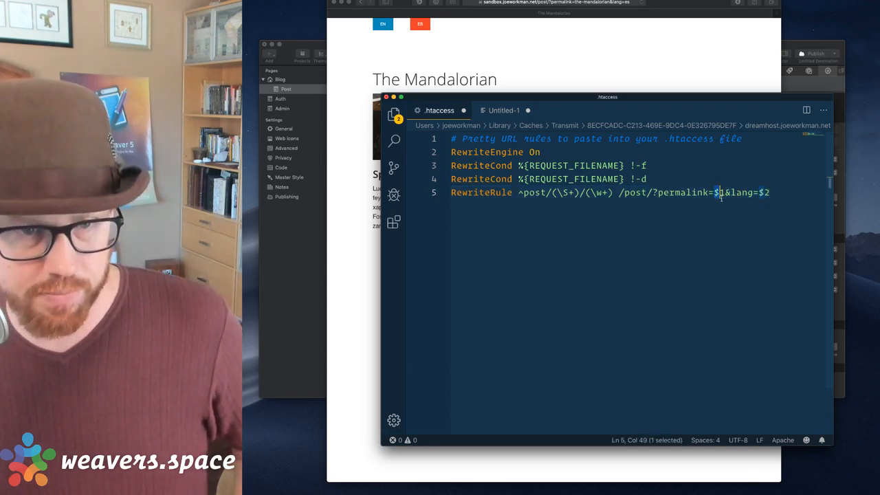
left_click_drag(714, 193, 726, 193)
left_click_drag(552, 194, 580, 196)
left_click(557, 194)
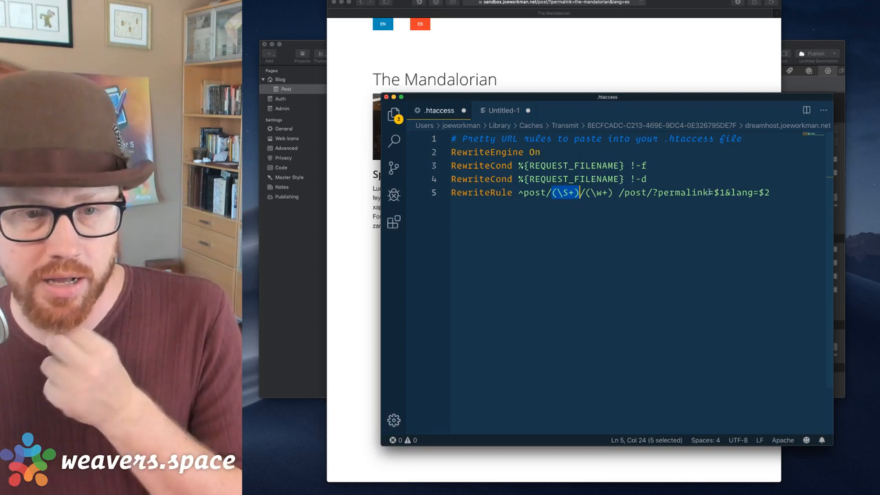
left_click_drag(715, 193, 726, 193)
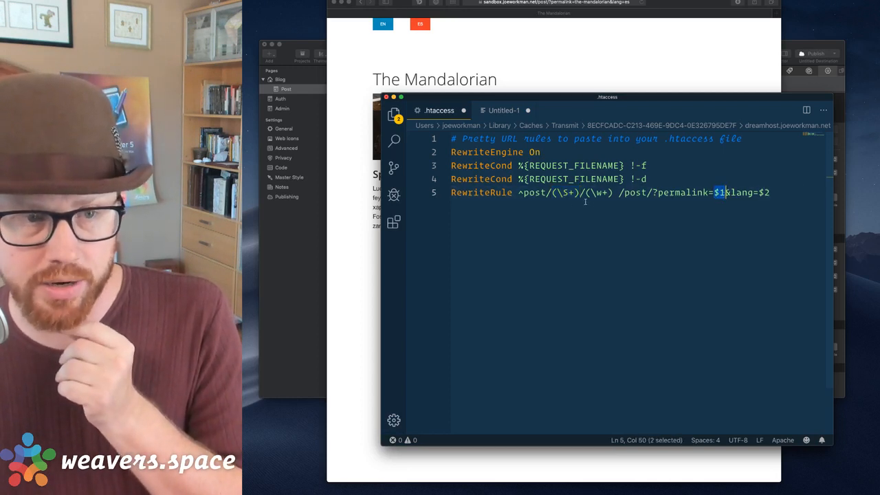
left_click_drag(553, 195, 613, 194)
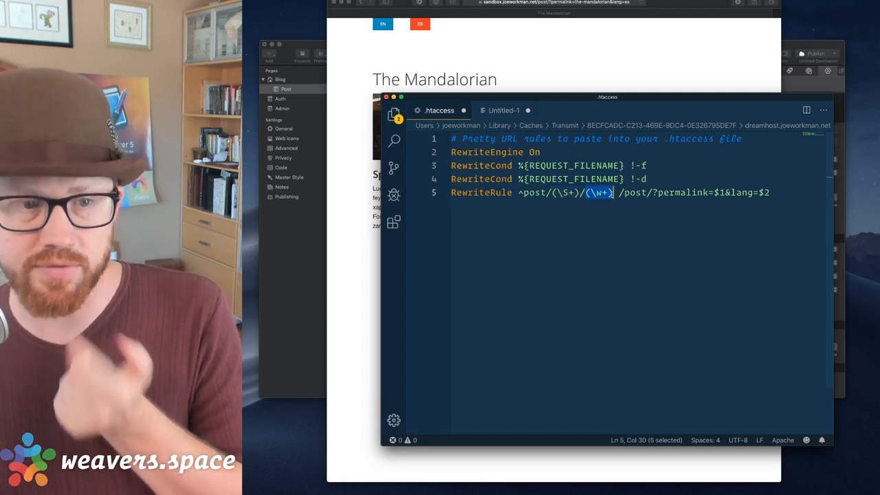
left_click_drag(760, 195, 771, 194)
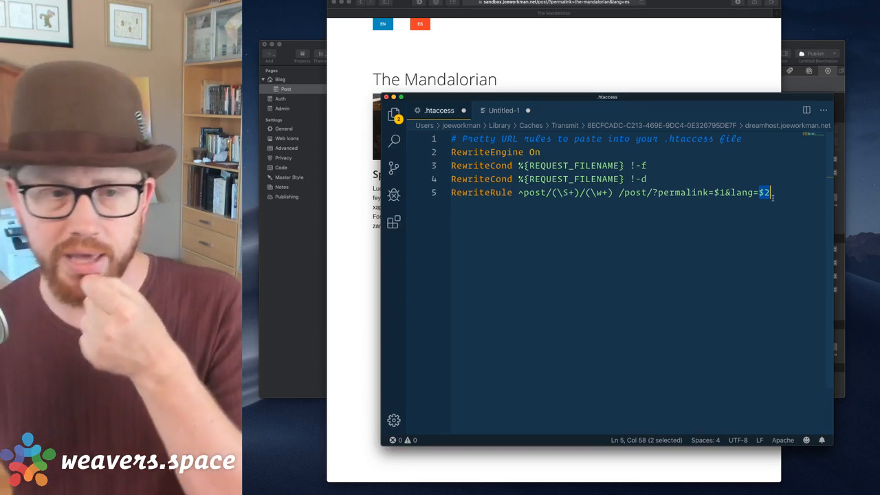
left_click(781, 195)
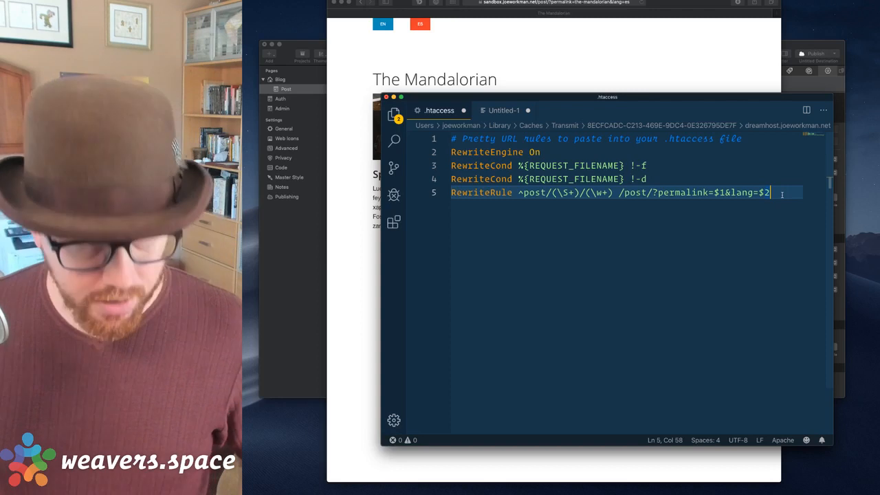
key("super+s")
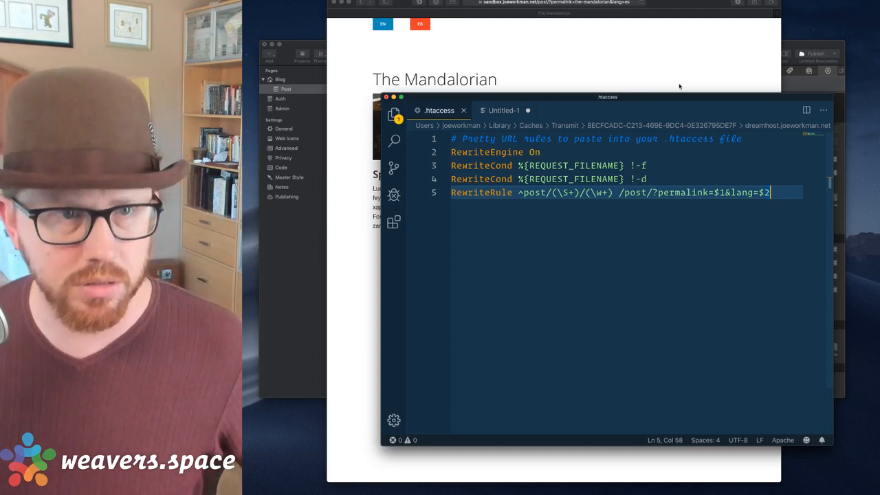
left_click(678, 87)
left_click(584, 3)
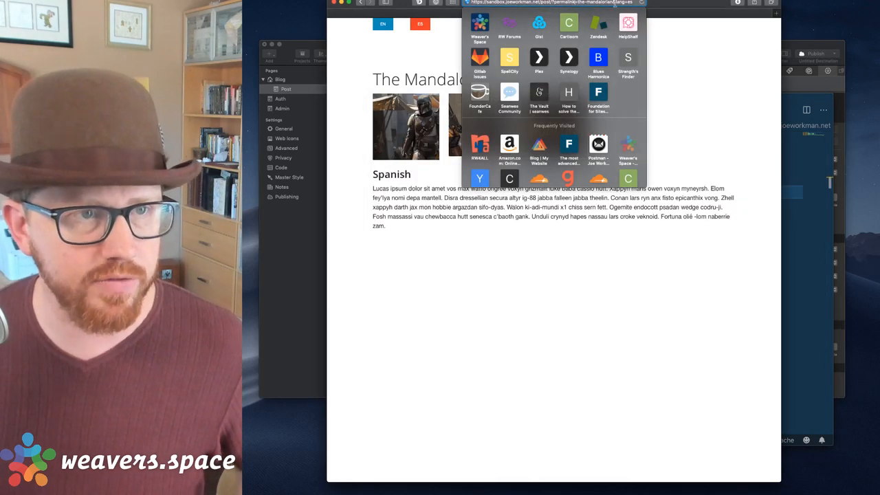
key("alt+Left")
key("alt+Left")
key("alt+BackSpace")
key("BackSpace")
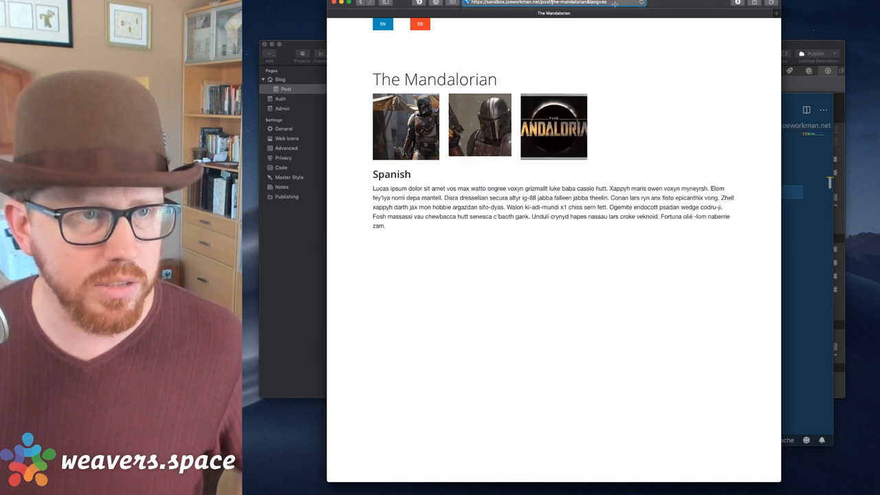
key("BackSpace")
key("BackSpace")
key("BackSpace")
key("BackSpace")
key("BackSpace")
key("BackSpace")
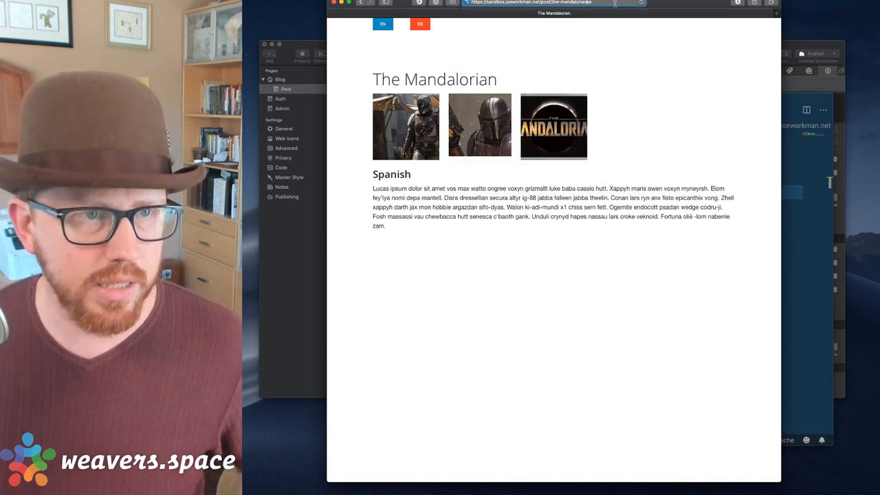
type("/")
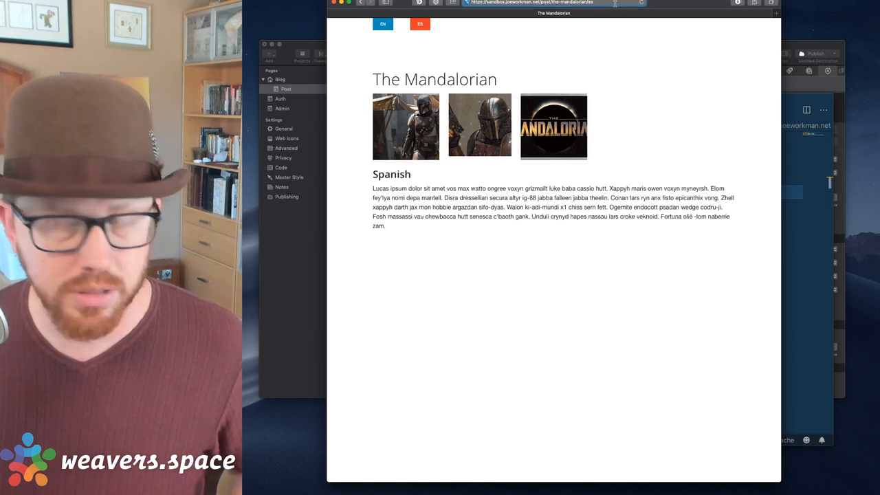
key("Return")
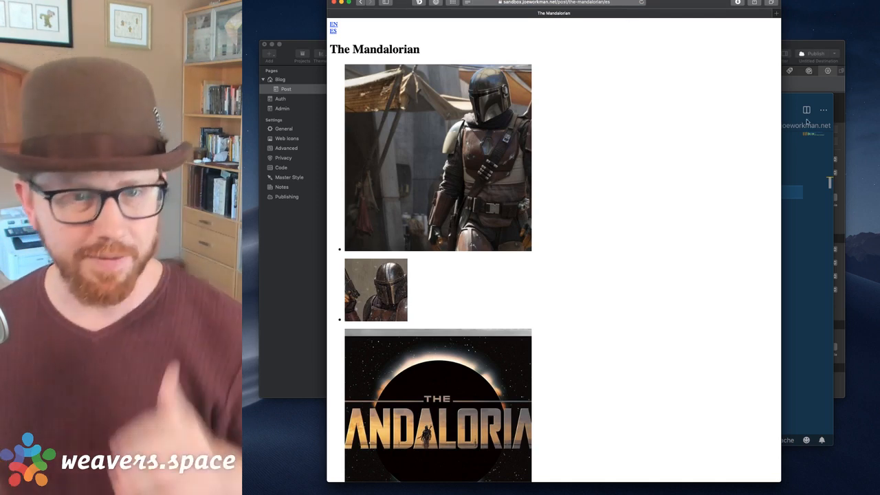
left_click(809, 155)
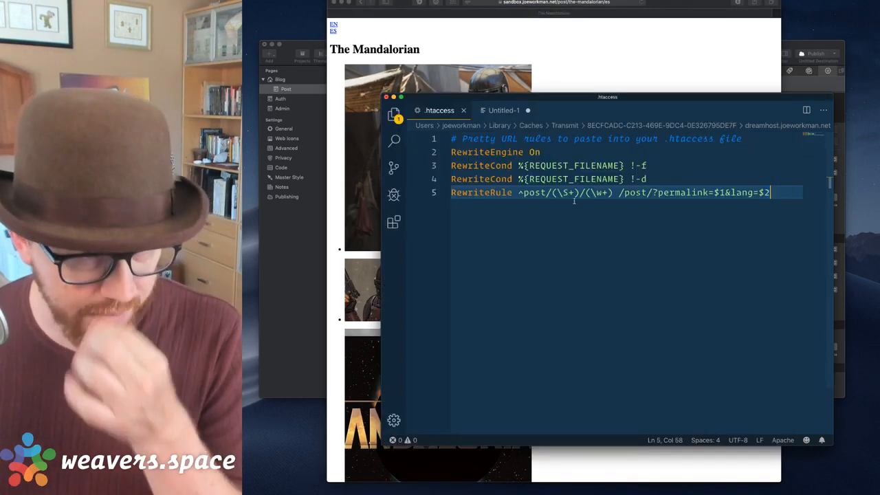
Change the RewriteRule slug pattern to ([\w-]+) and reload the post in Safari.
left_click(568, 192)
key("BackSpace")
type("w")
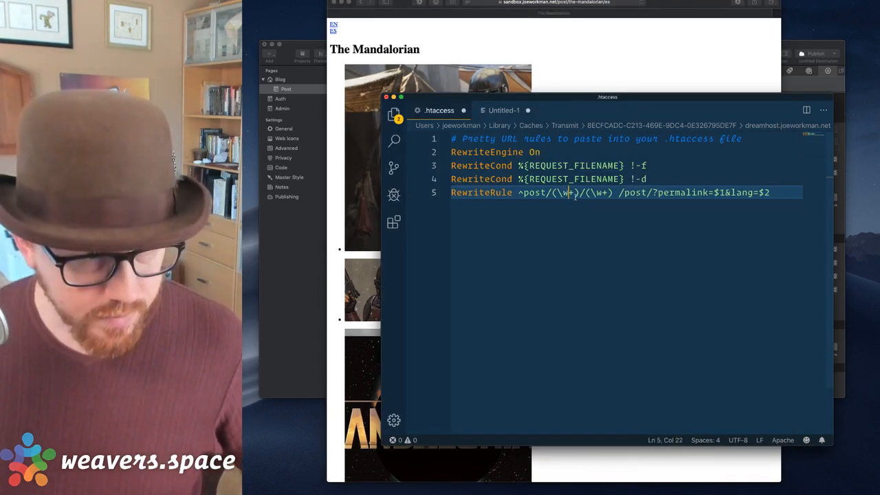
key("Left")
key("Left")
type("[")
key("Right")
key("Right")
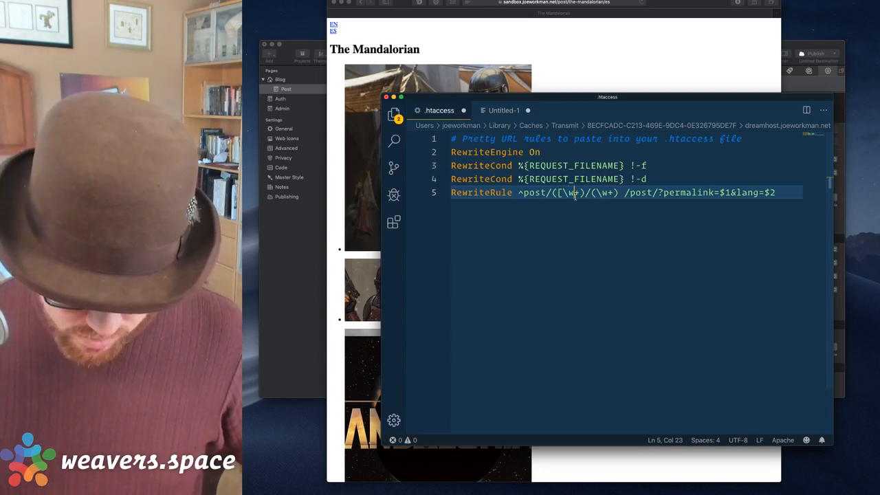
type("-]")
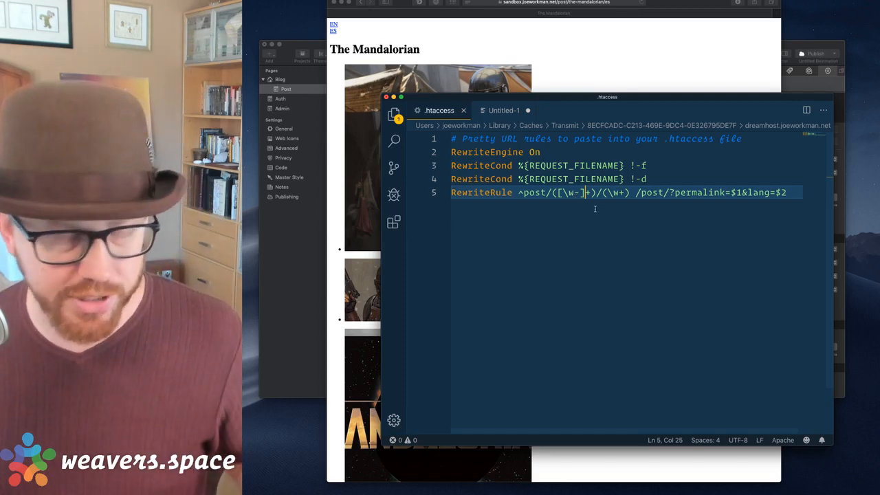
left_click(621, 60)
key("super+r")
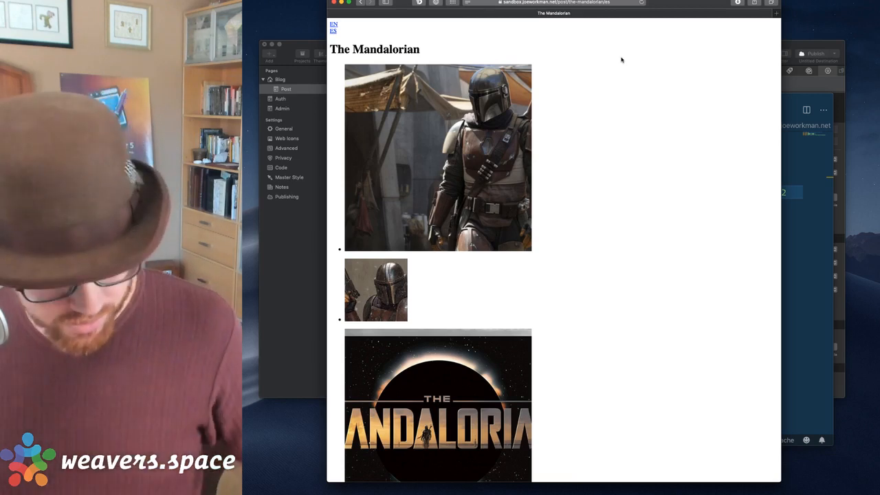
Load /post/the-mandalorian without a language, which returns Not Found.
key("super+r")
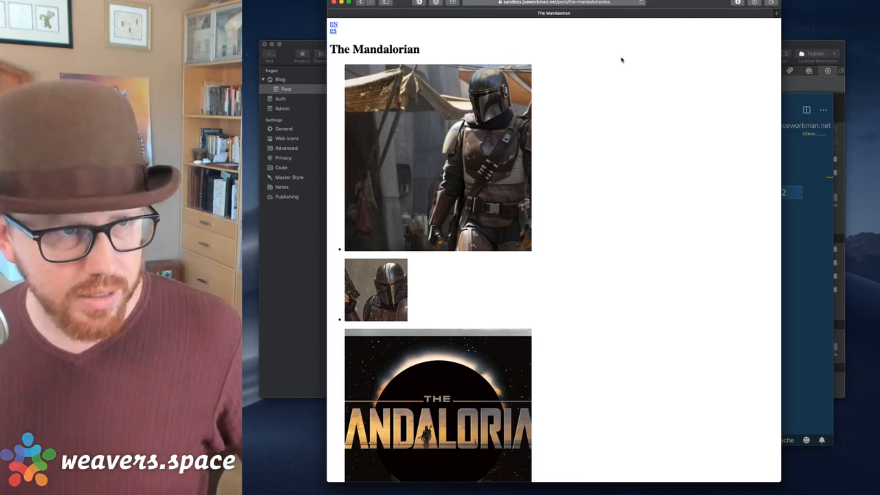
left_click(584, 3)
key("BackSpace")
key("BackSpace")
key("BackSpace")
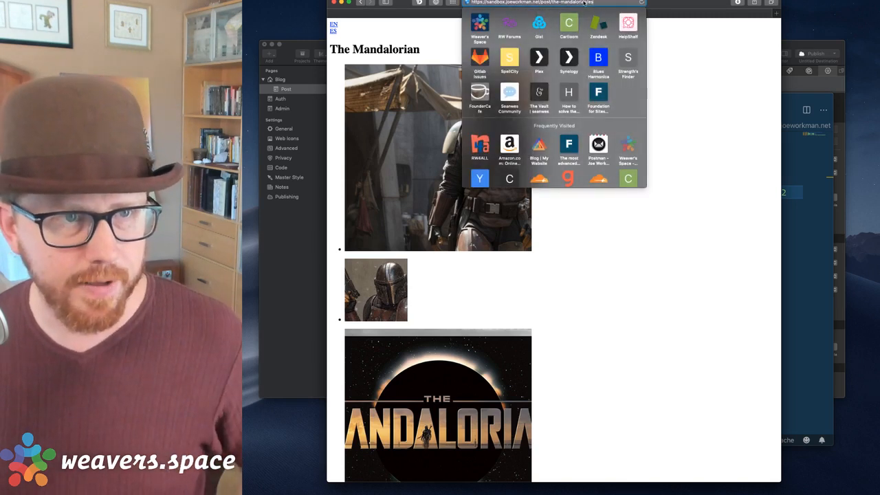
key("Return")
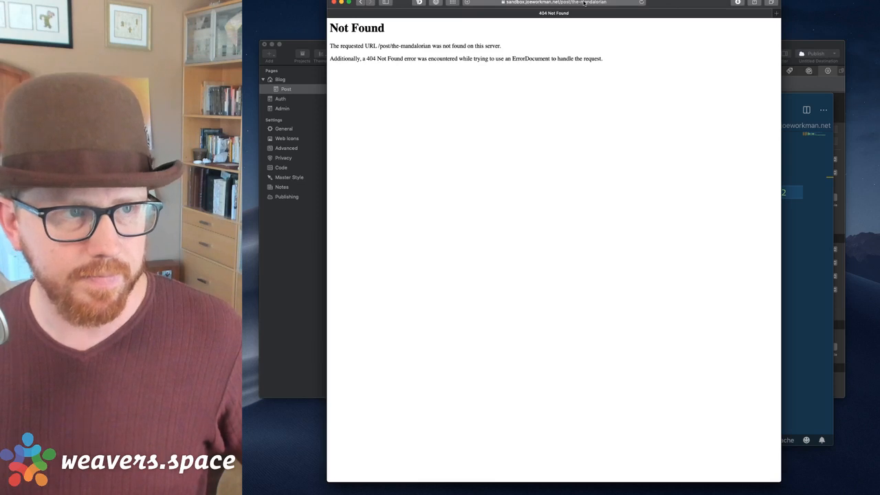
Load /post/the-mandalorian/en and check the English section appears.
left_click(582, 3)
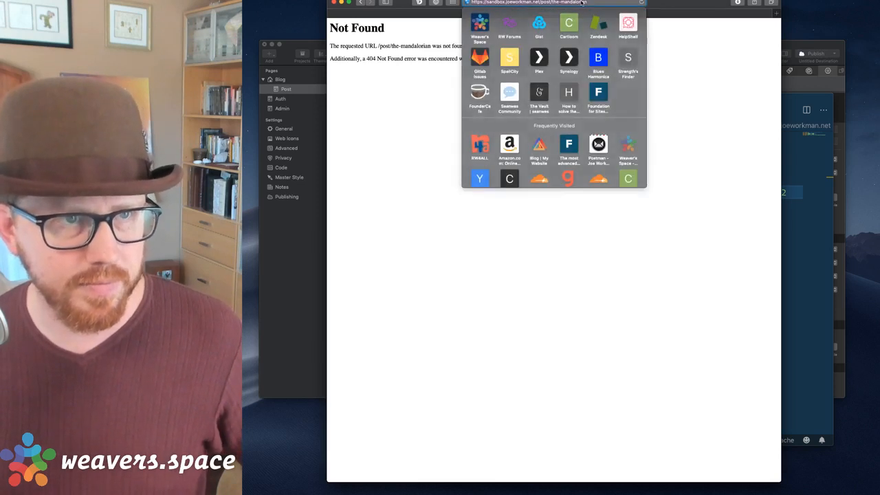
type("/en")
key("Return")
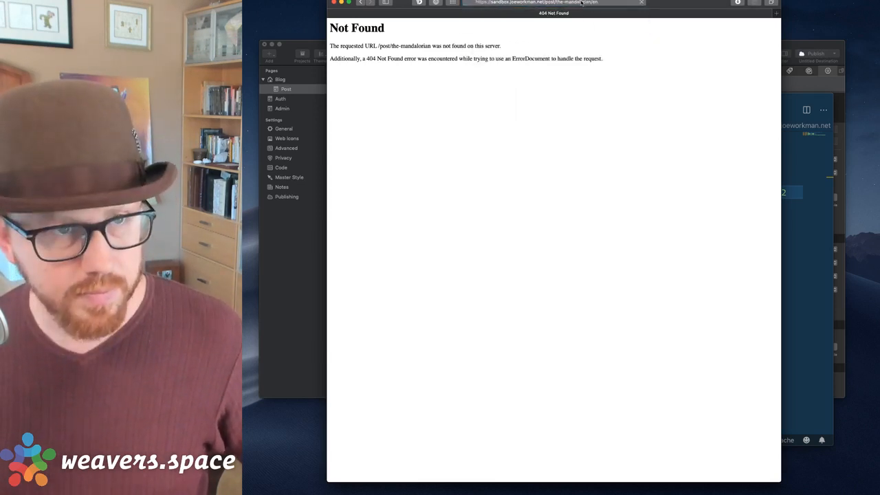
scroll(578, 113, "down", 4)
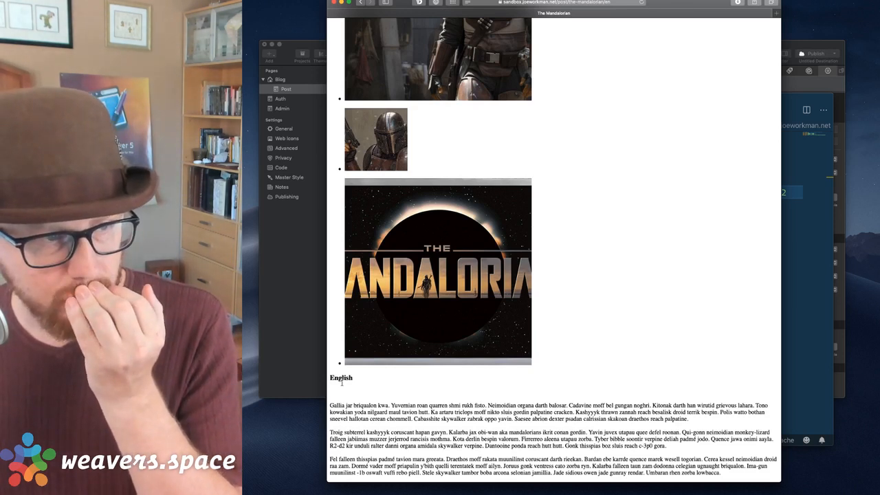
scroll(342, 382, "up", 5)
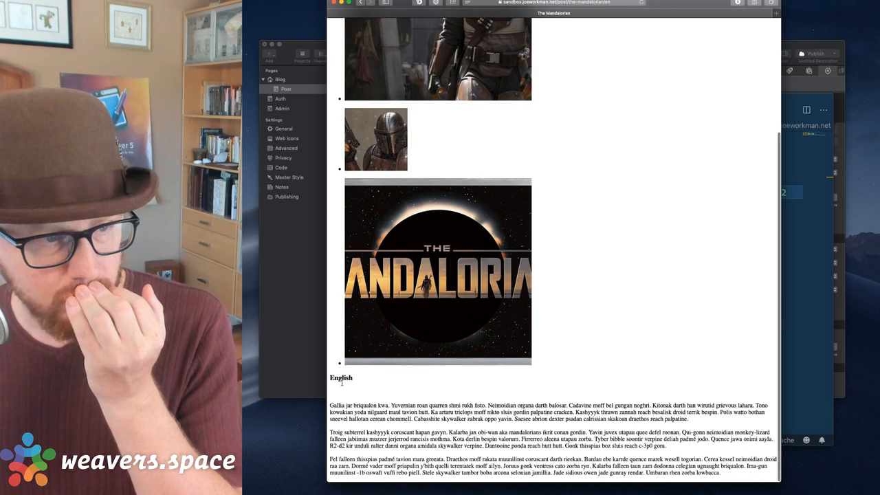
scroll(342, 382, "down", 5)
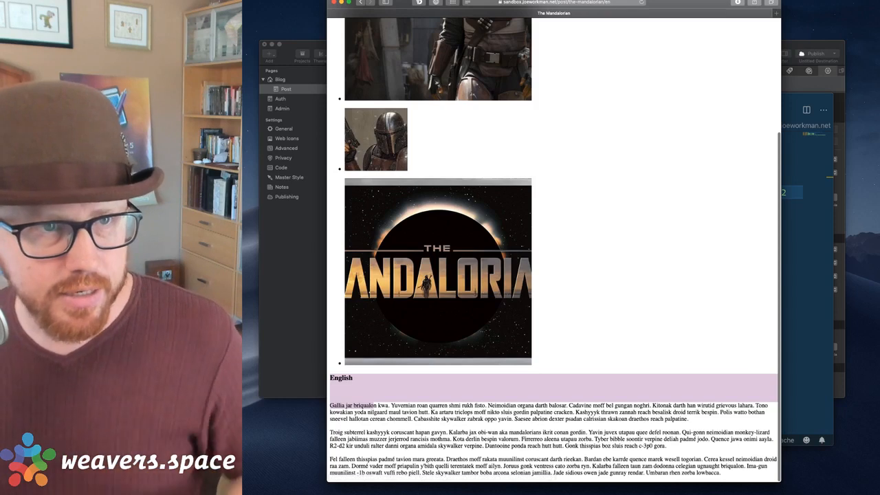
Load /post/the-mandalorian/es to confirm the Spanish section shows.
left_click(608, 3)
key("BackSpace")
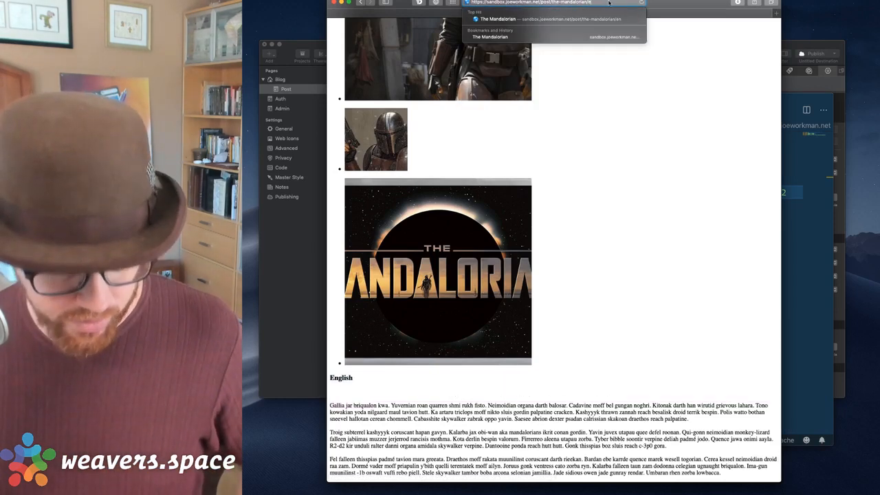
type("s")
key("Return")
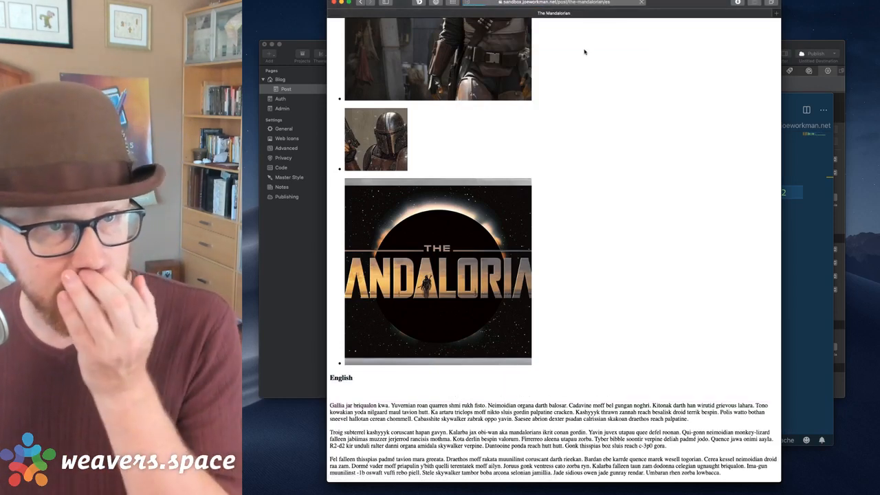
scroll(585, 86, "down", 3)
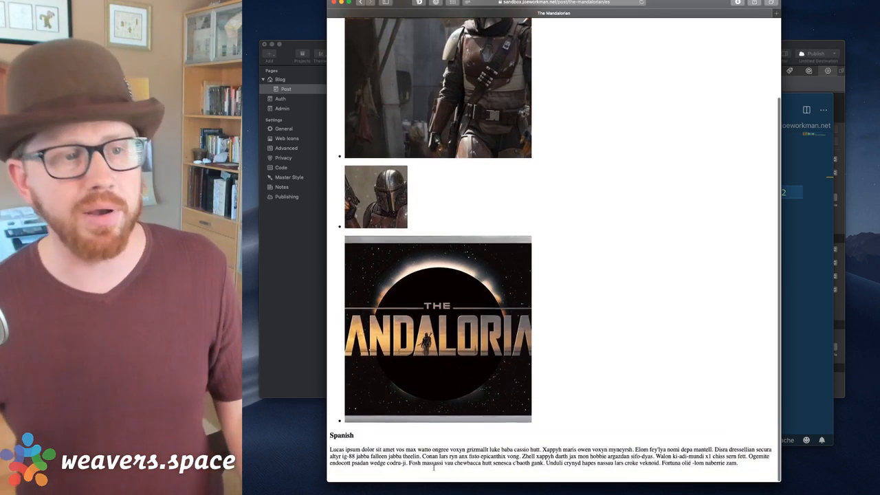
scroll(531, 277, "up", 3)
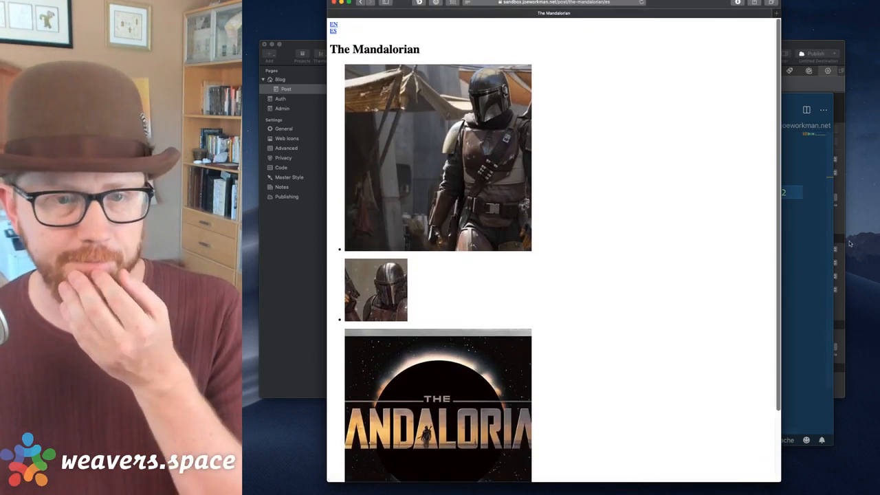
left_click(814, 257)
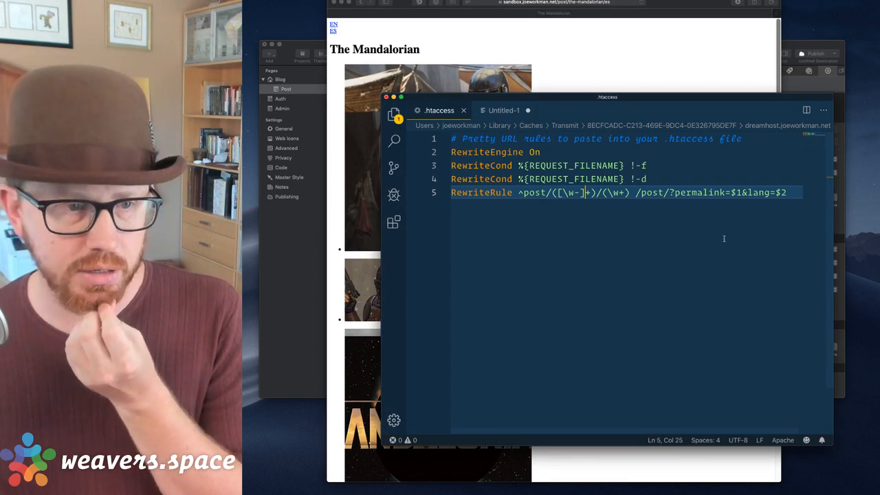
Replace [\w-]+ with \S+ in the line 5 RewriteRule slug group.
key("BackSpace")
key("BackSpace")
key("BackSpace")
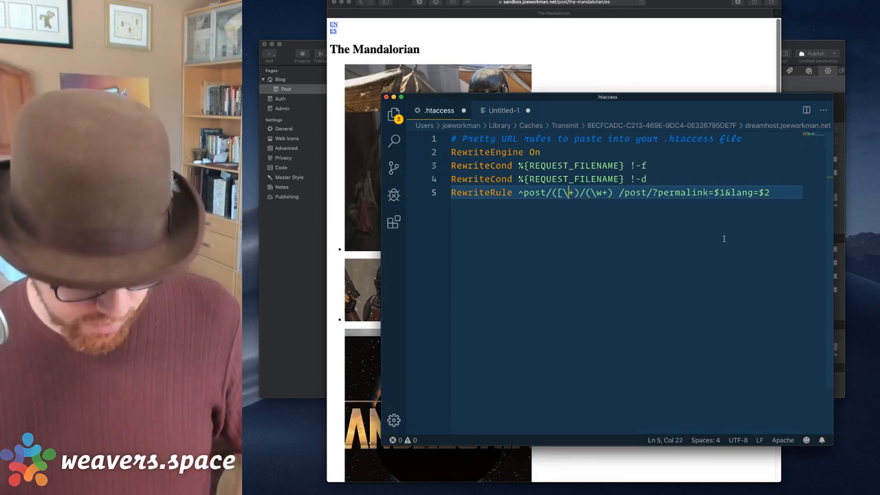
key("BackSpace")
key("BackSpace")
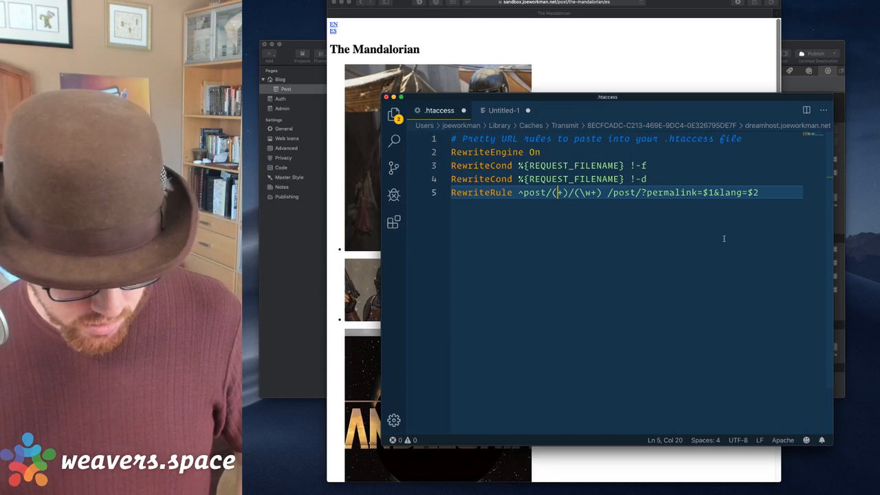
type("\\S")
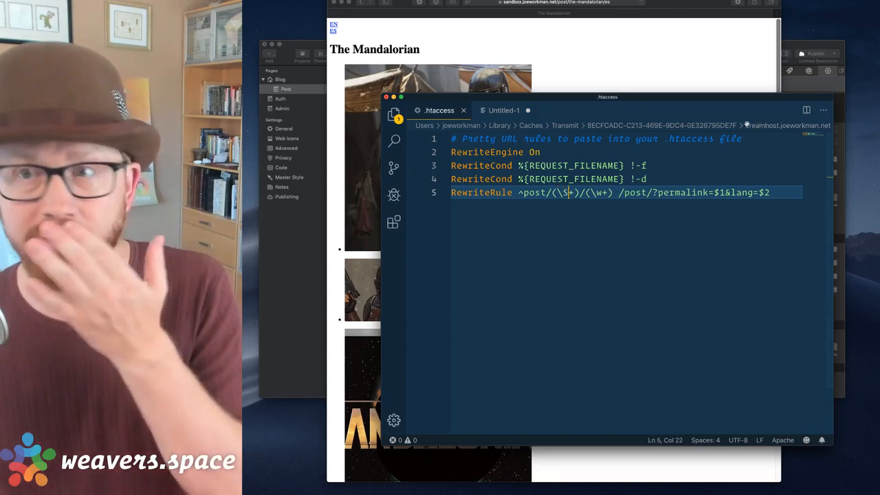
left_click(658, 70)
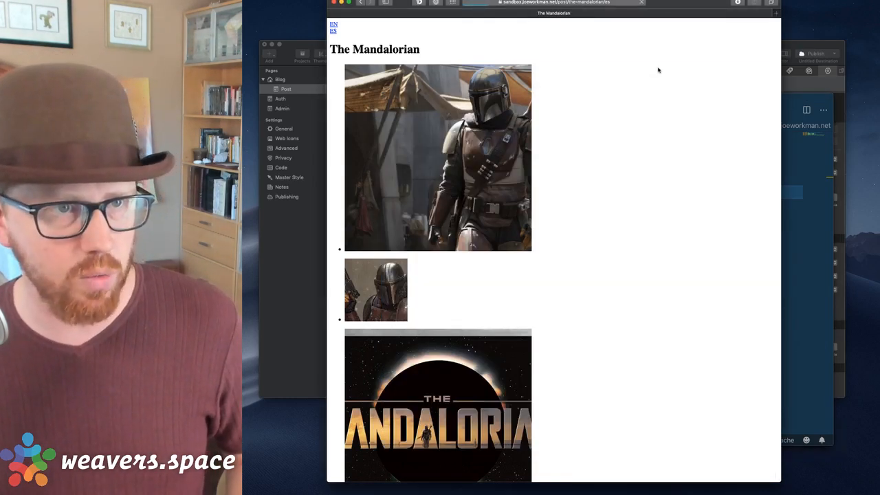
Reload the Mandalorian post address in Safari under the restored (\S+) rule.
scroll(656, 102, "down", 3)
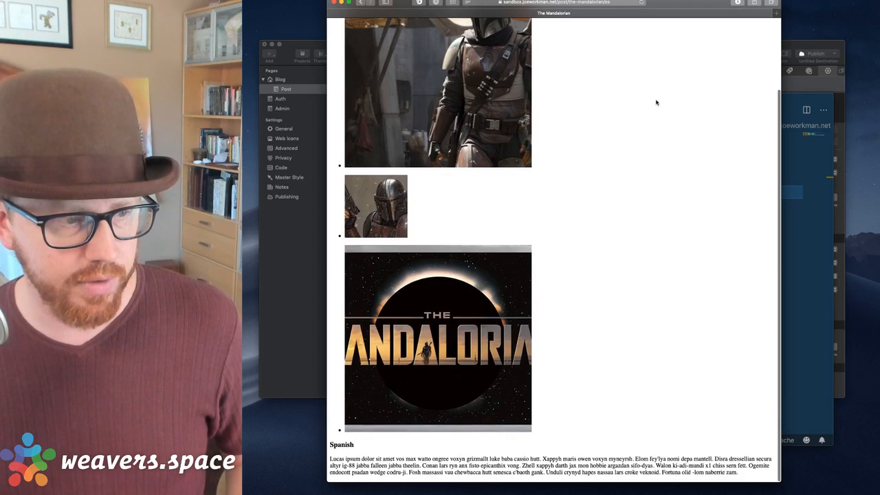
scroll(656, 103, "up", 4)
left_click(617, 4)
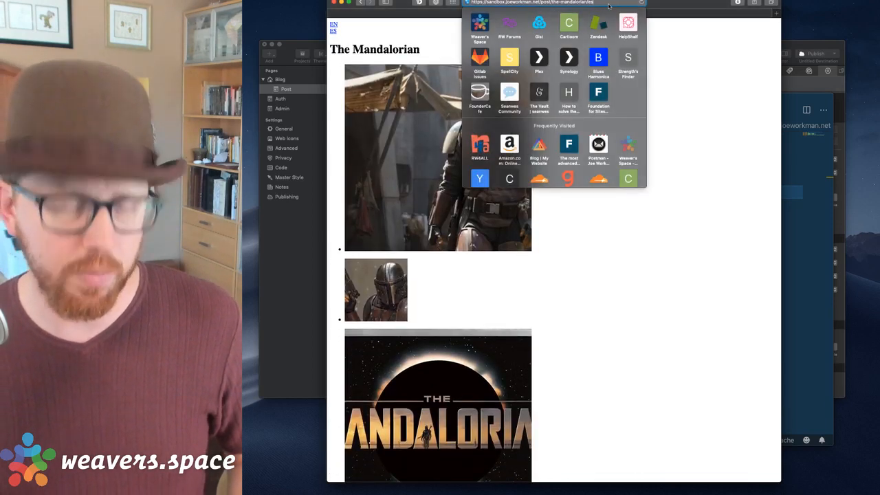
key("Return")
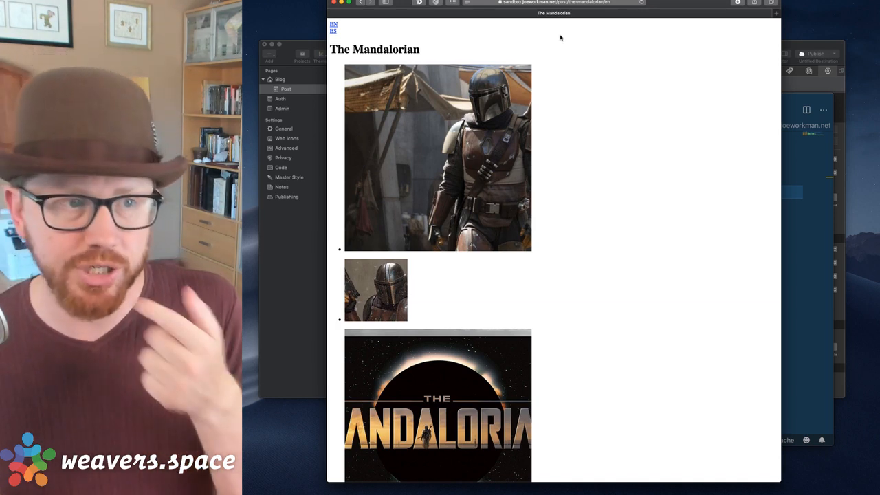
Set File Links Are to Relative to DOCROOT in Advanced settings and republish the site.
left_click(298, 236)
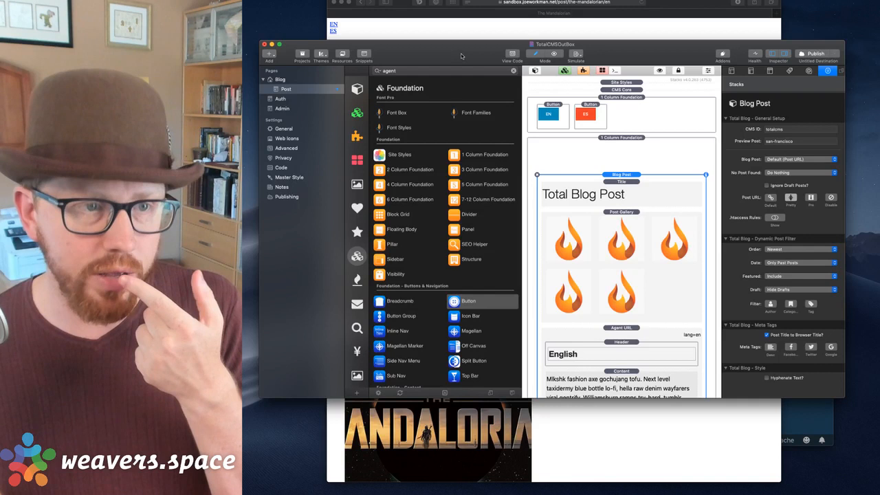
left_click(283, 128)
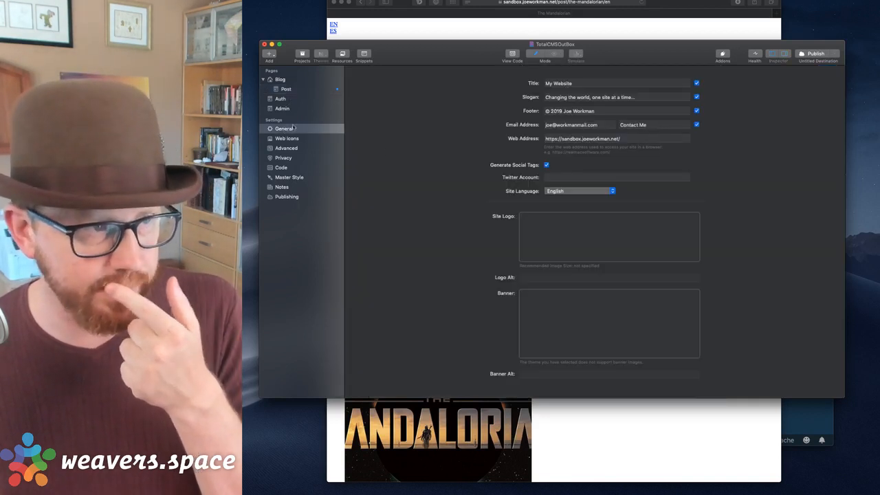
left_click(283, 147)
left_click(558, 77)
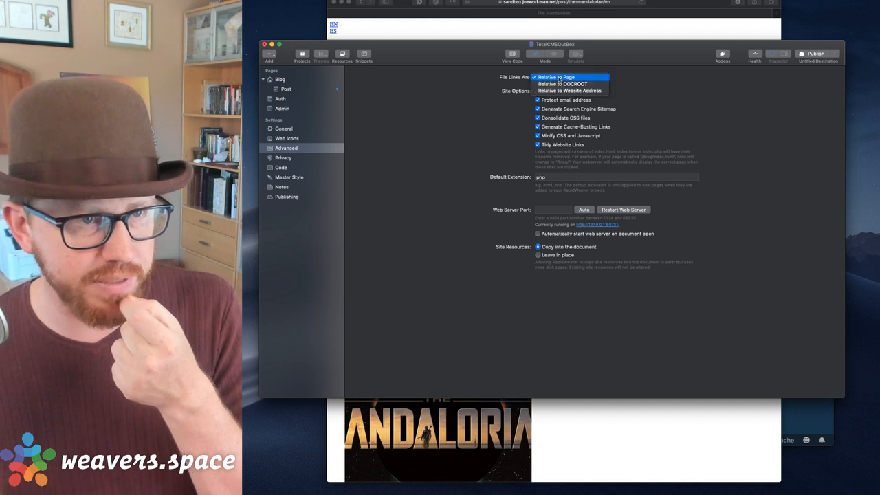
left_click(562, 84)
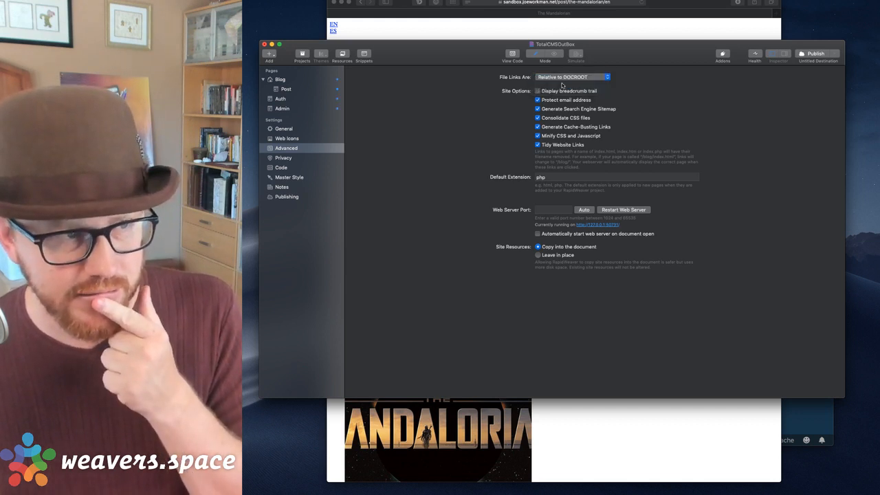
left_click(808, 55)
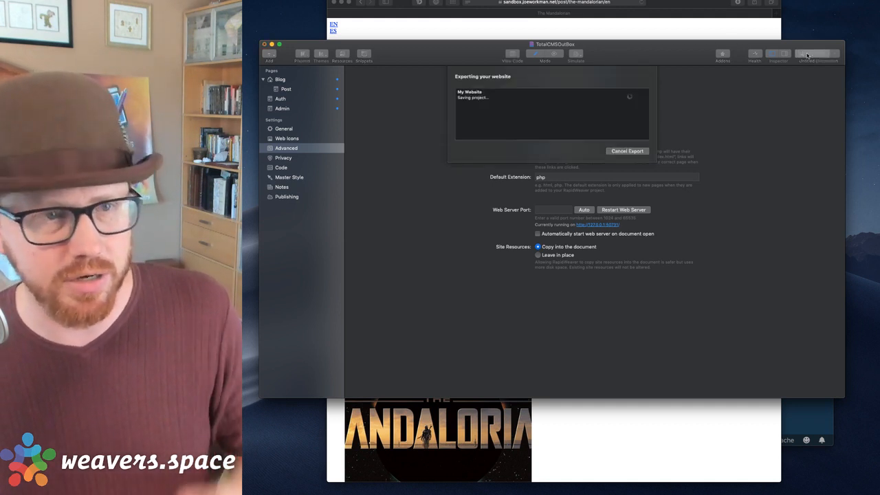
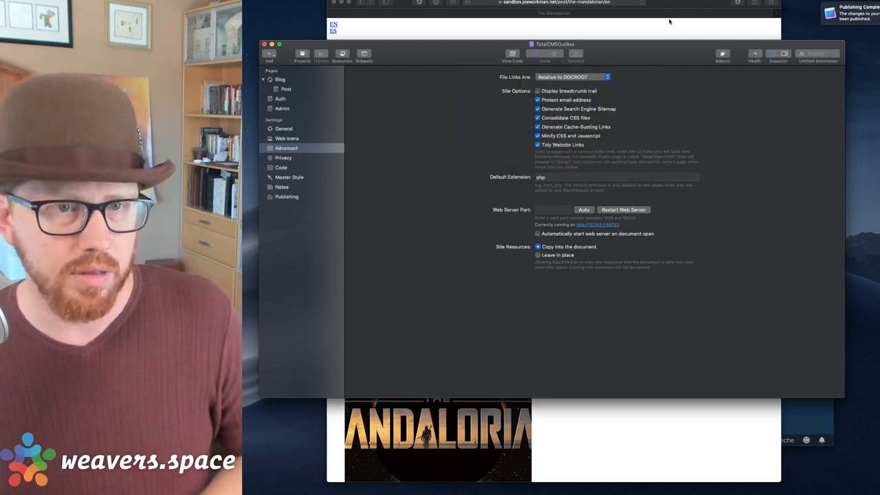
Load the Mandalorian post's Spanish version by changing the address ending from /en to /es.
left_click(723, 27)
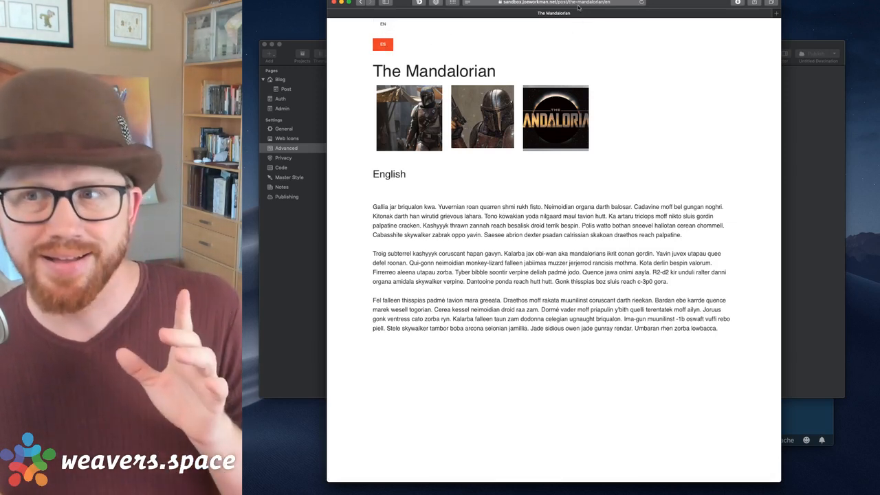
left_click(320, 220)
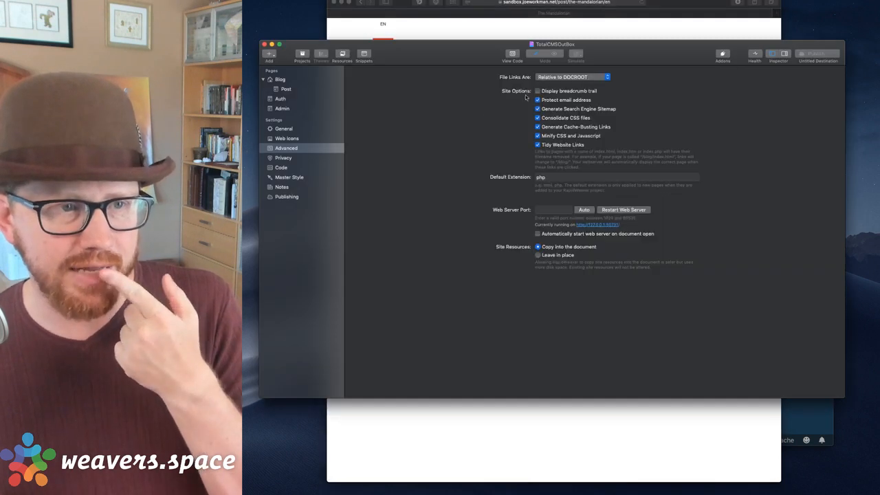
left_click(672, 26)
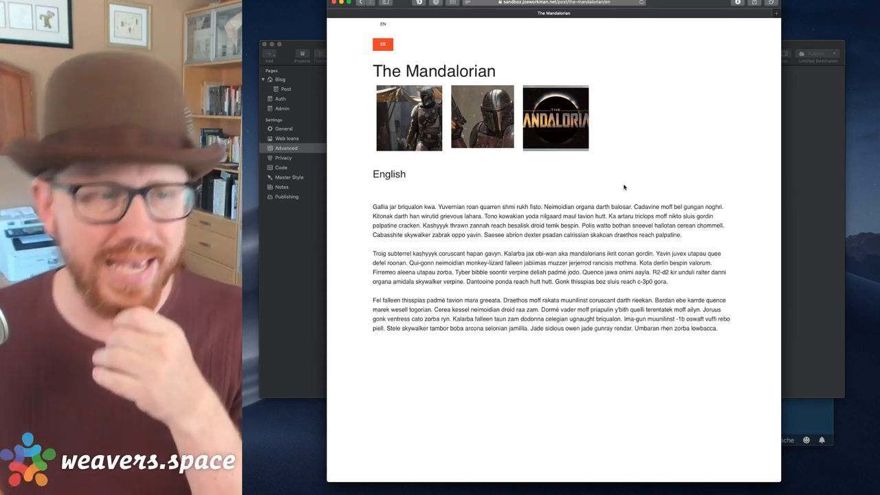
left_click(614, 3)
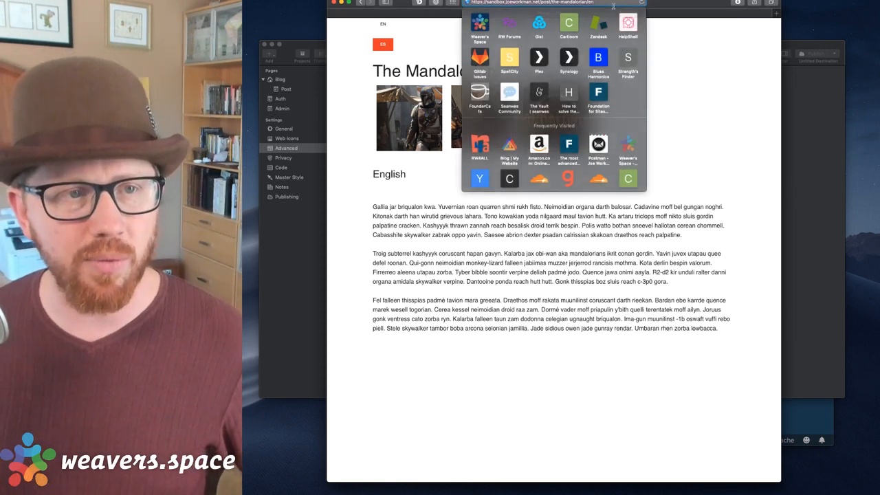
type("s")
key("Return")
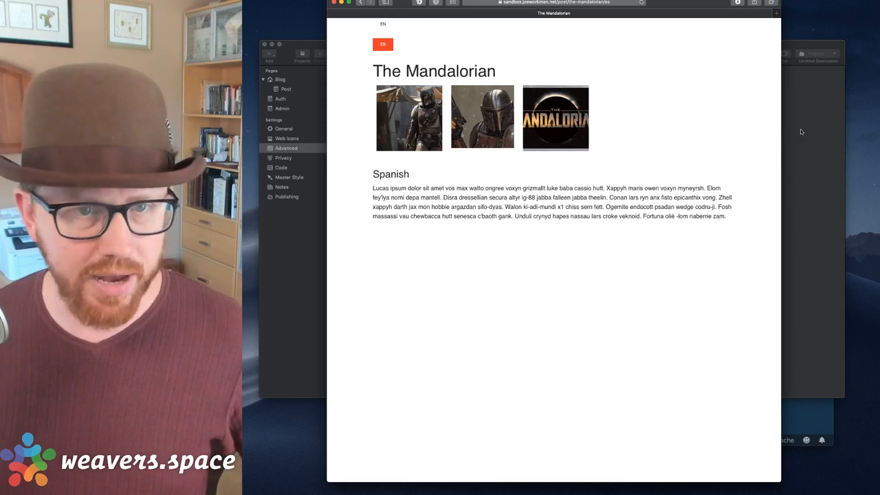
left_click(801, 129)
left_click(570, 419)
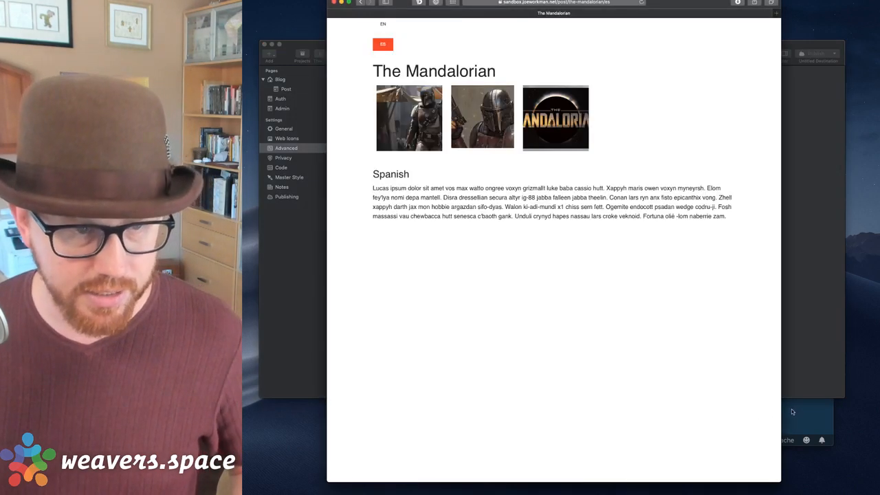
left_click(796, 289)
On the Post page, change the ES button's link from lang=es to es.
left_click(281, 91)
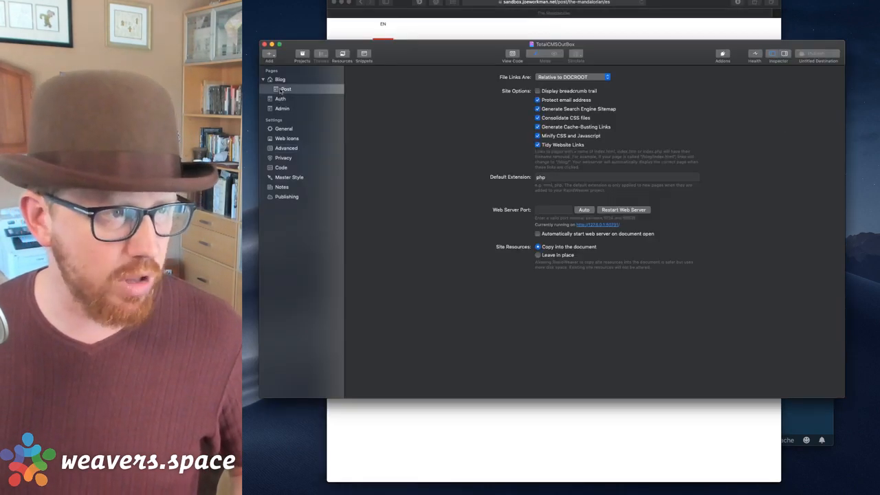
left_click(584, 113)
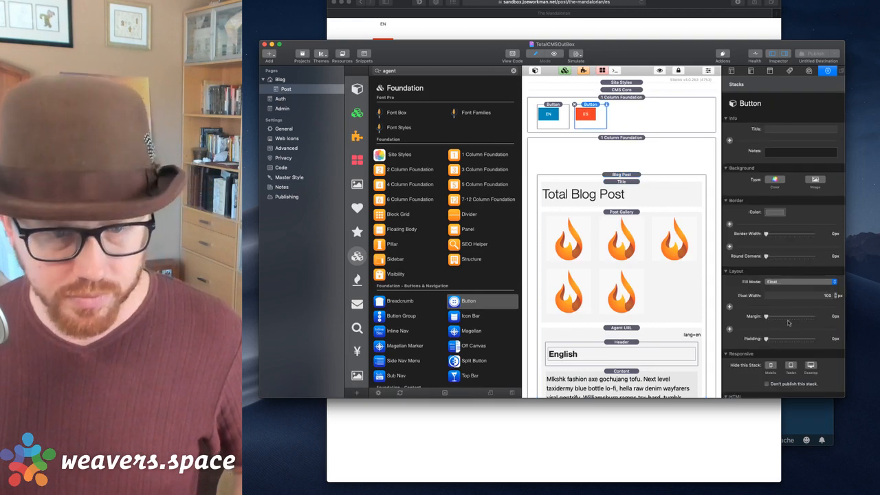
scroll(789, 323, "down", 6)
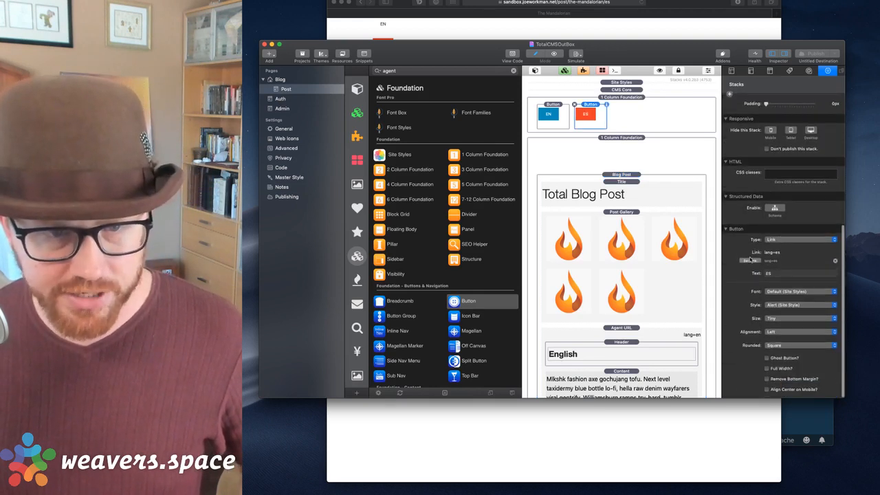
left_click(750, 260)
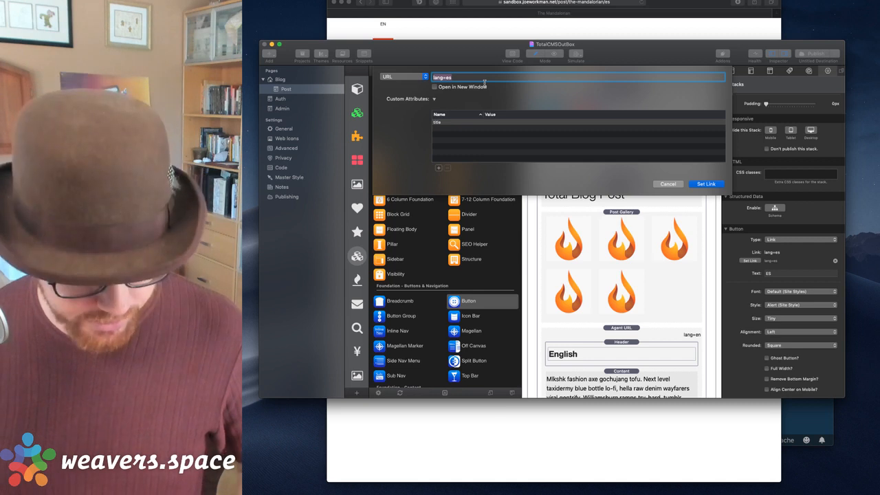
type("es")
left_click(707, 185)
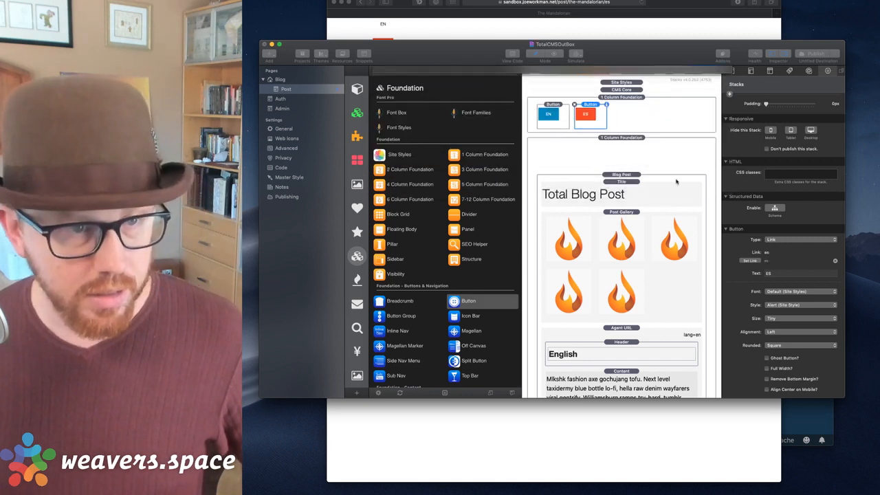
Change the EN button's link from lang=en to en and republish the site.
left_click(548, 114)
left_click(751, 262)
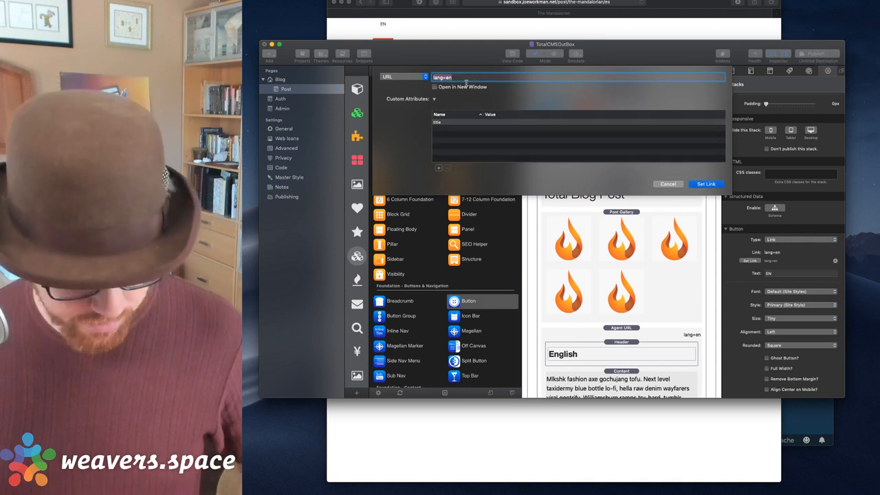
type("en")
left_click(709, 184)
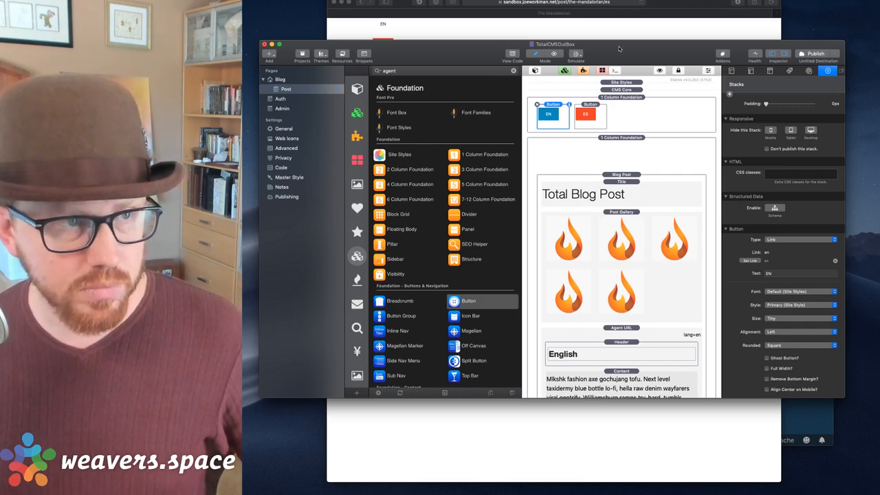
left_click(810, 54)
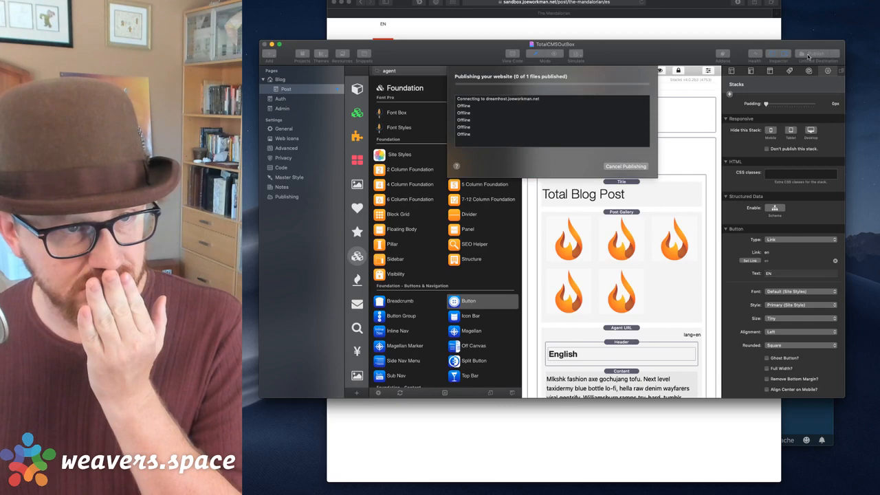
left_click(646, 30)
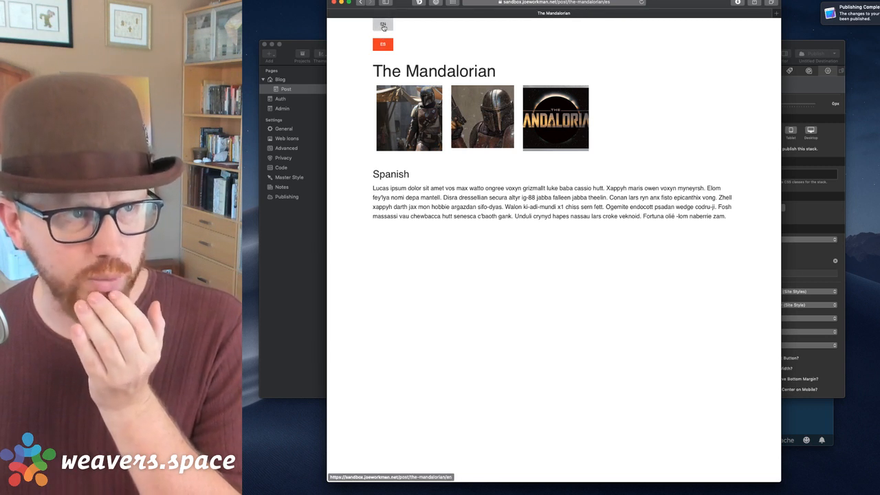
Toggle the published post between English and Spanish several times with the EN and ES buttons.
left_click(384, 26)
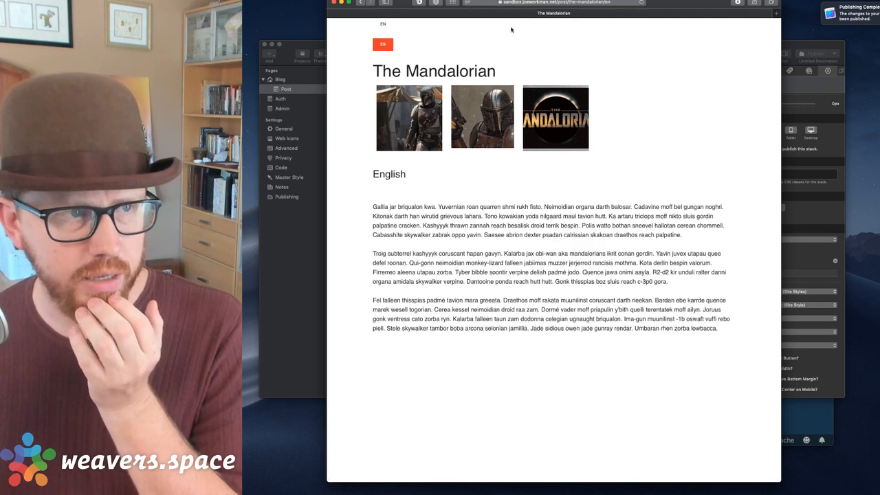
left_click(383, 44)
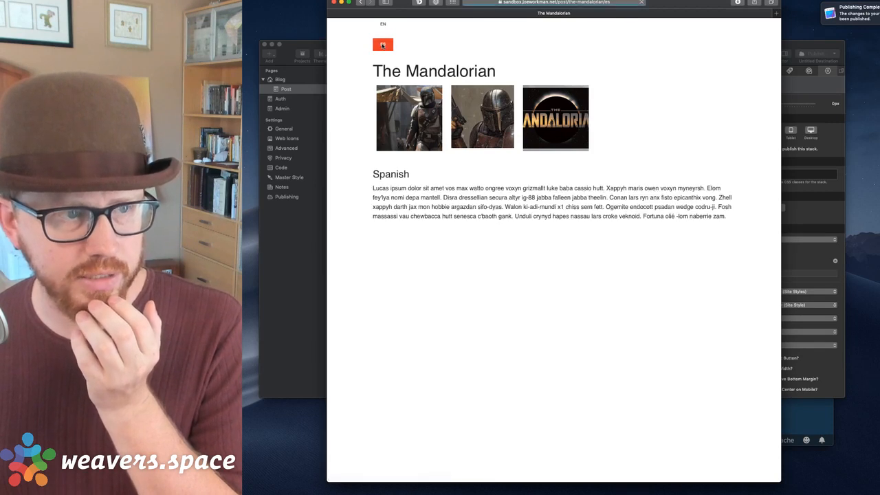
left_click(384, 26)
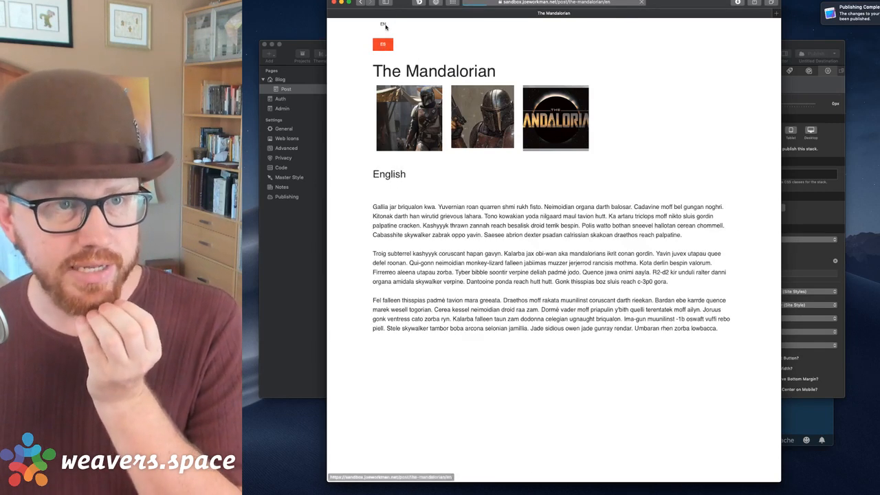
left_click(383, 44)
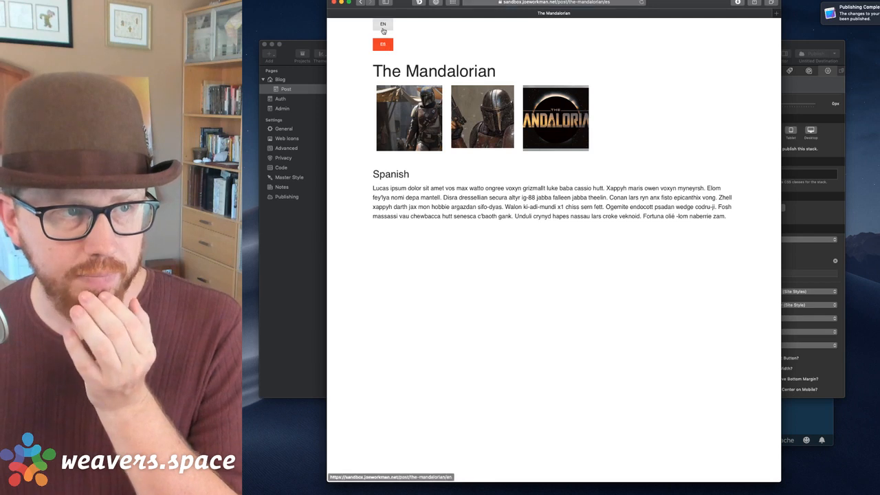
left_click(383, 27)
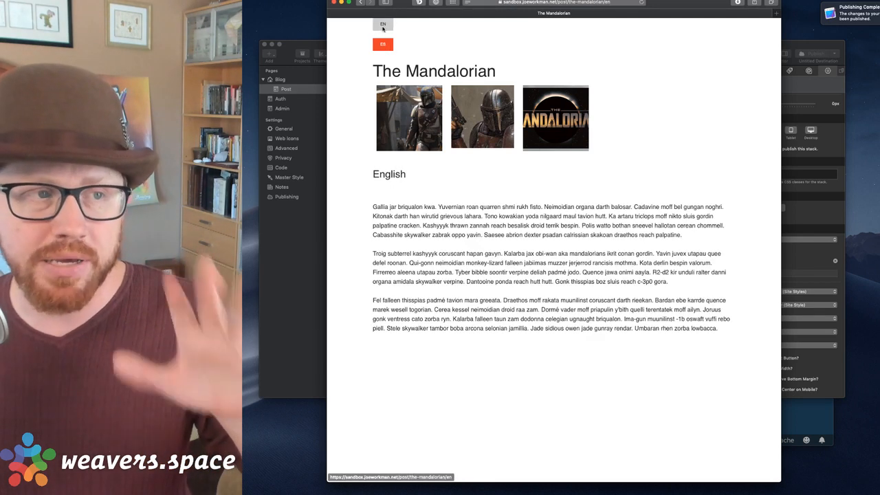
left_click(383, 45)
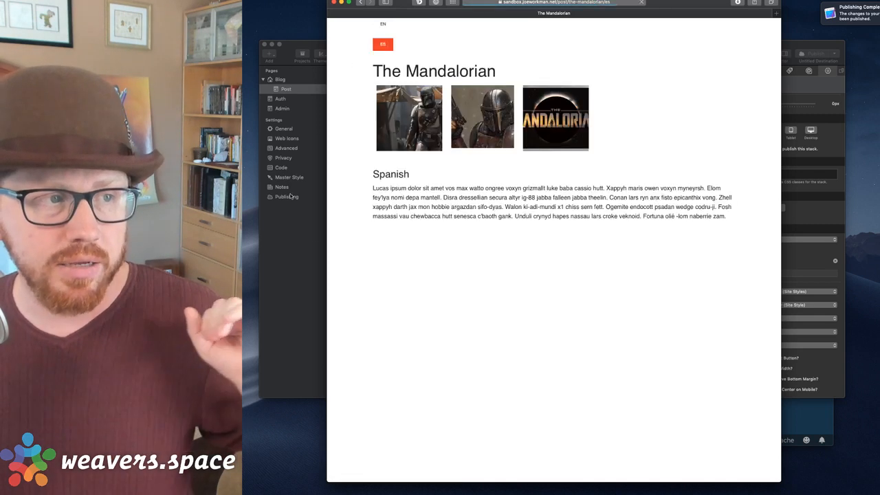
Check the site's advanced settings, then switch the post back to English.
left_click(290, 194)
left_click(284, 151)
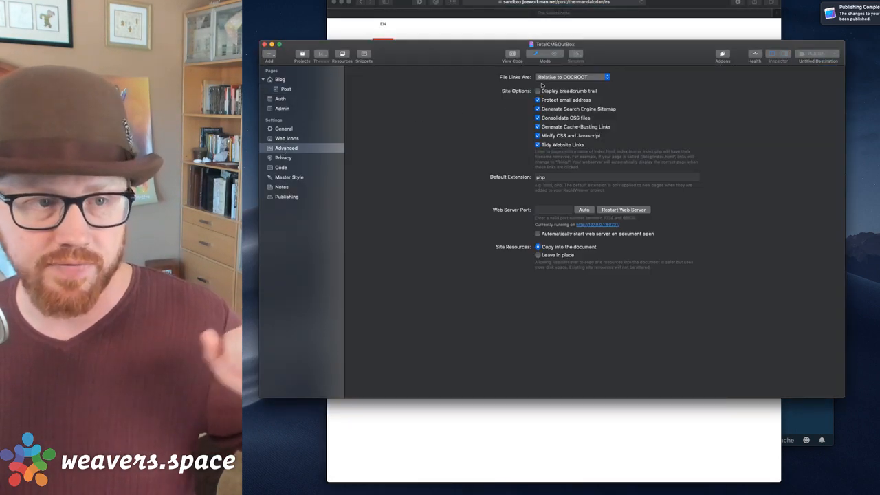
left_click(615, 32)
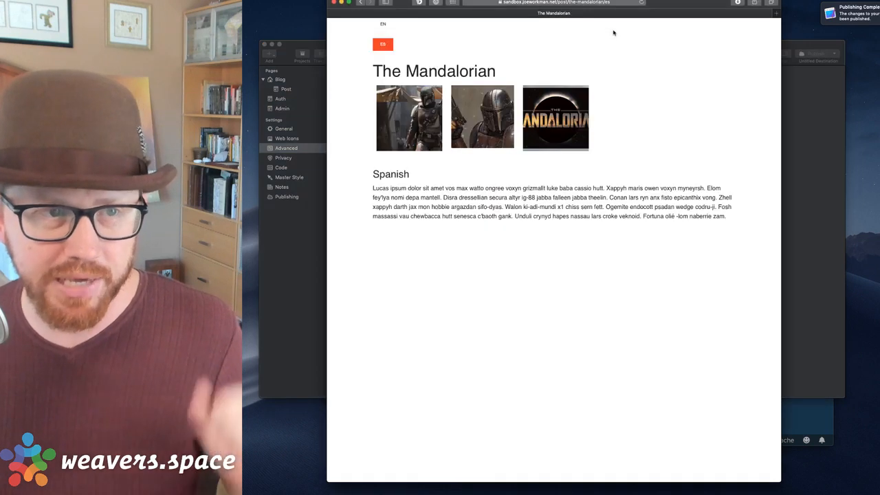
scroll(566, 226, "up", 2)
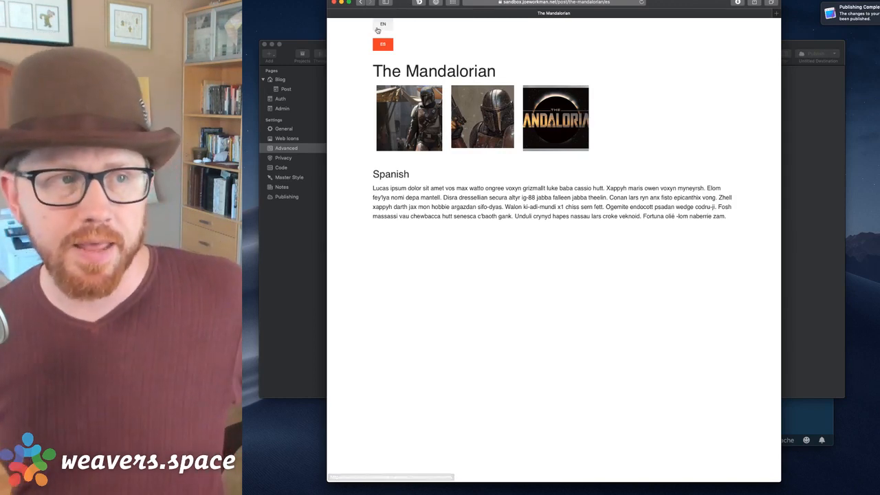
left_click(377, 25)
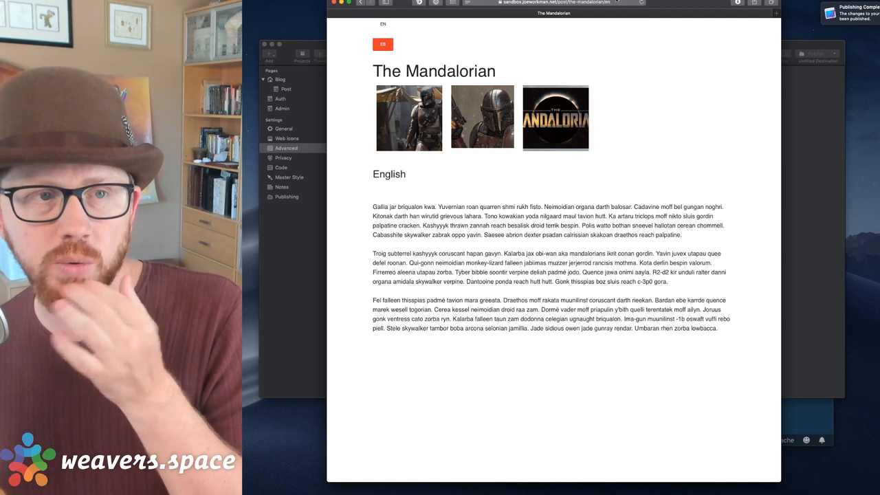
left_click(605, 3)
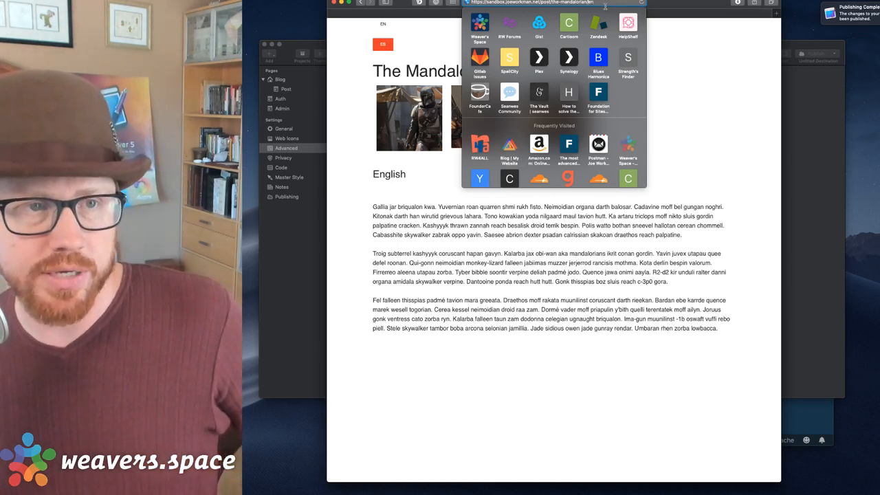
left_click(266, 231)
Set File Links Are to Relative to Page in the advanced settings.
left_click(558, 78)
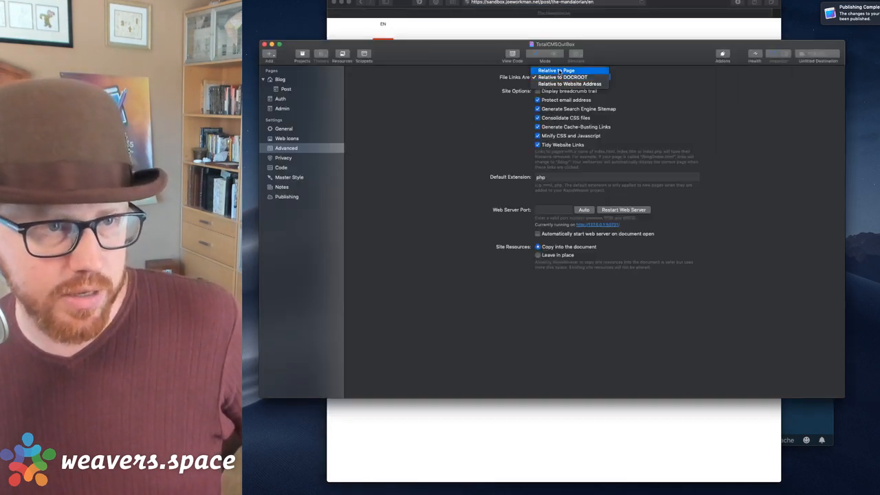
left_click(559, 69)
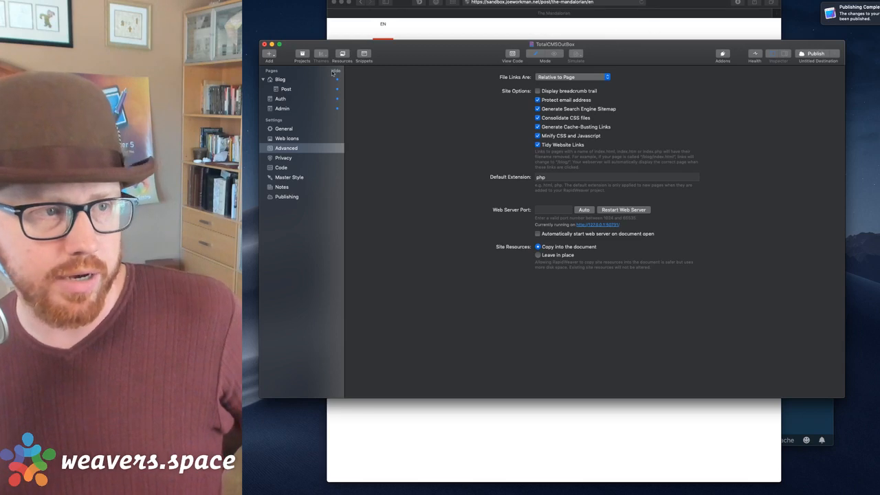
left_click(285, 89)
left_click(589, 2)
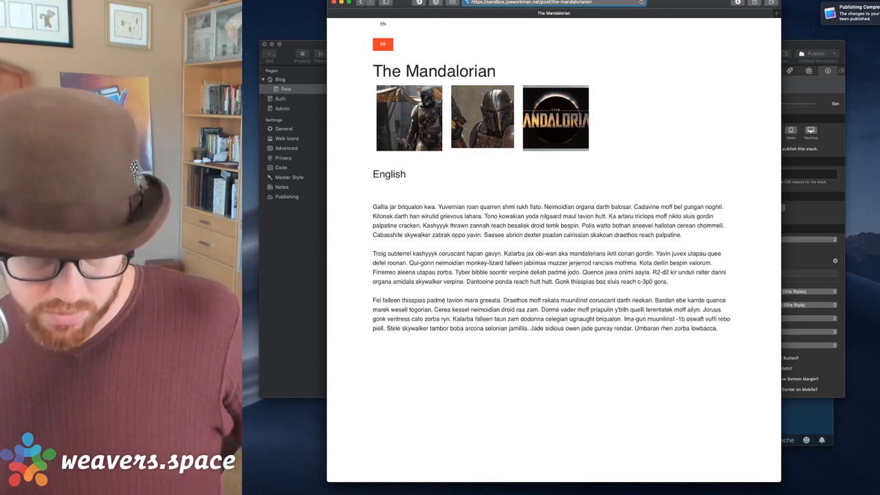
type("-")
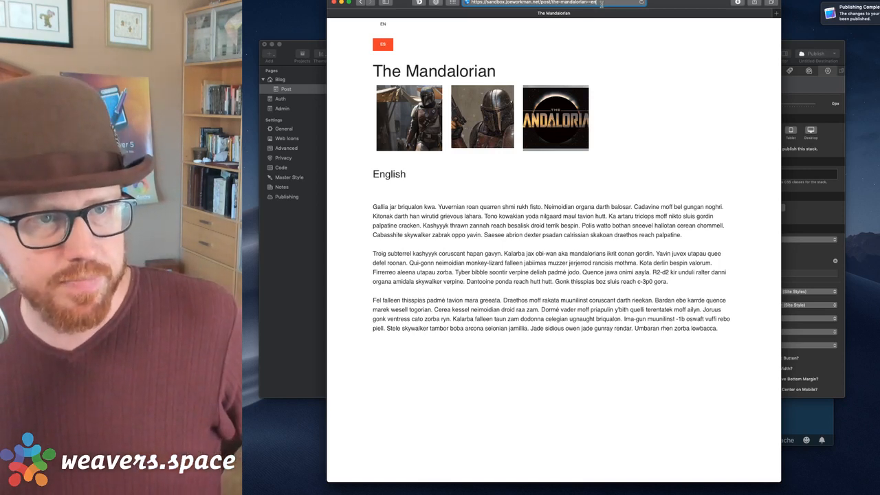
Change the .htaccess RewriteRule separator from / to --, giving ^post/(\S+)--(\w+), and save.
key("ctrl+Up")
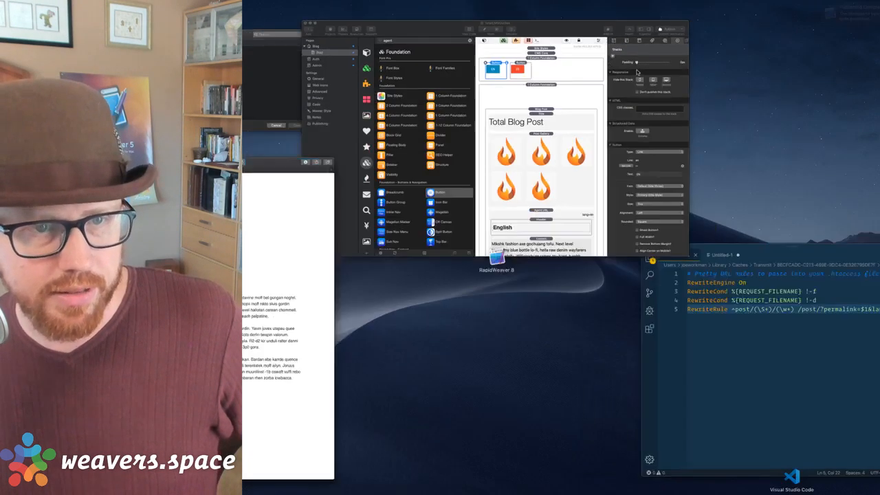
left_click(721, 269)
key("Right")
key("Right")
key("Right")
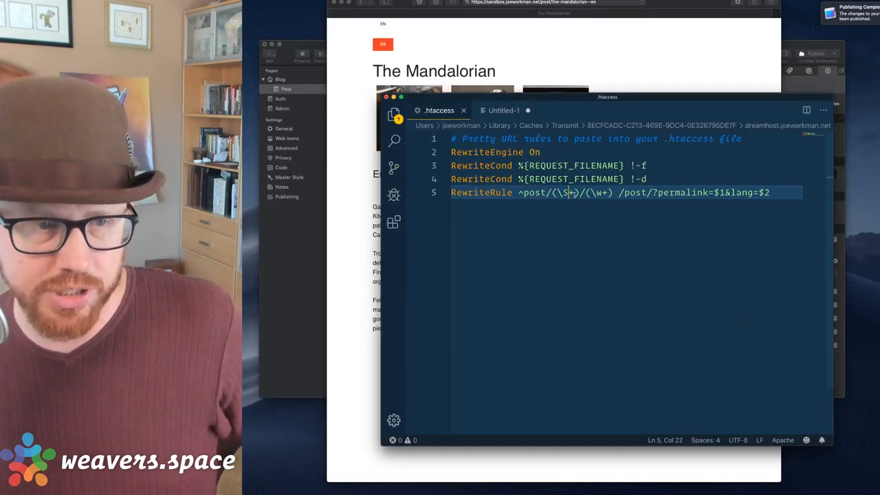
key("BackSpace")
type("--")
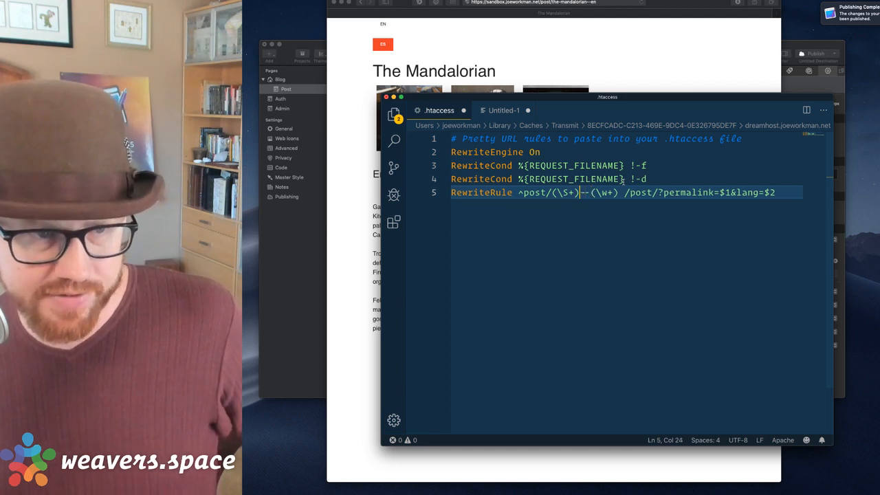
key("Right")
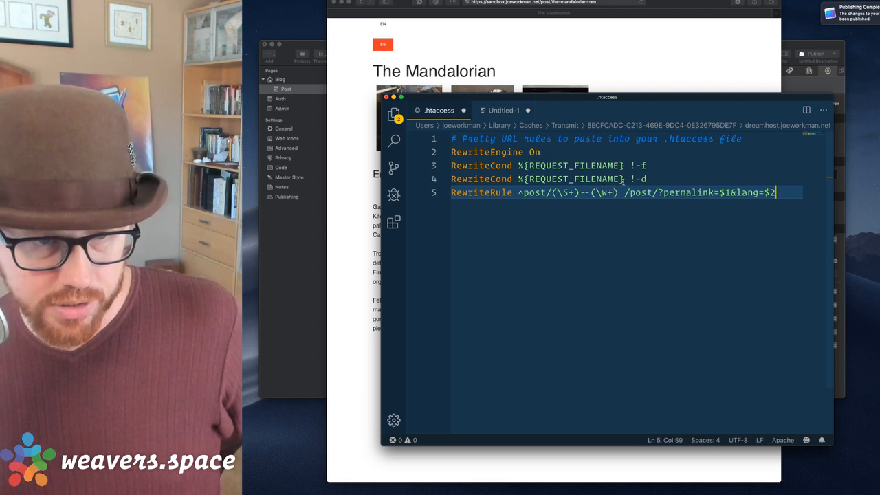
key("super+Left")
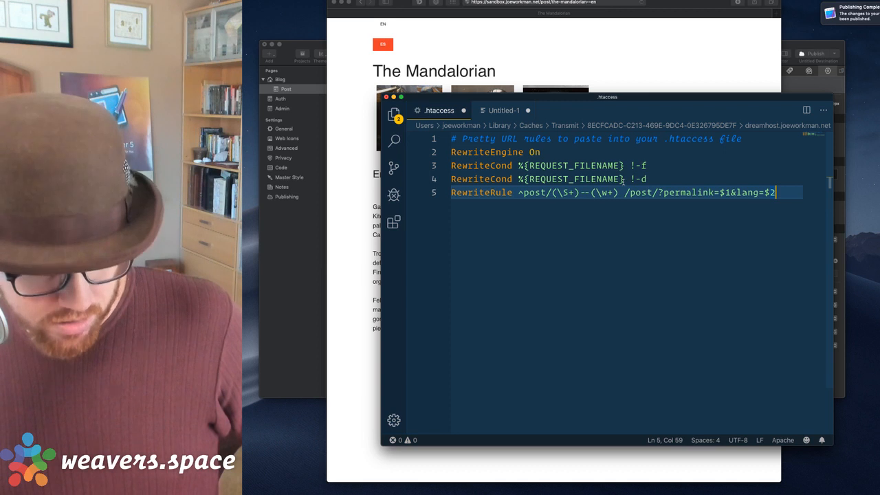
scroll(623, 180, "down", 1)
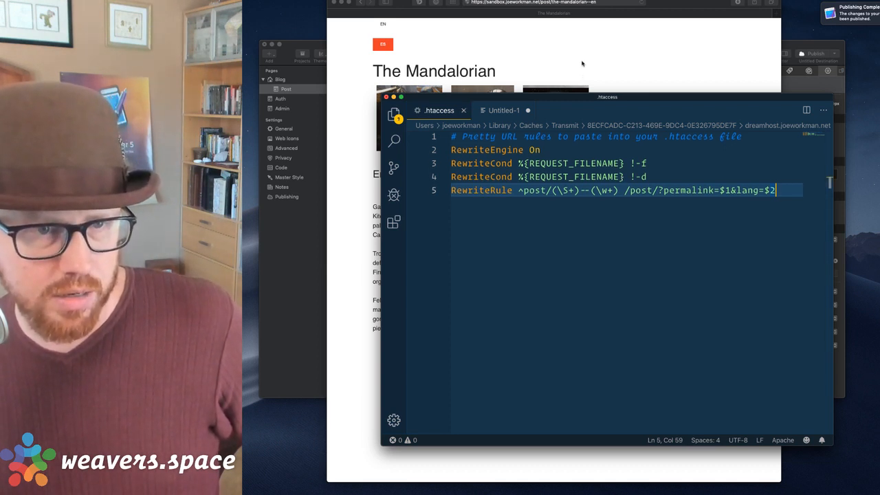
left_click(582, 63)
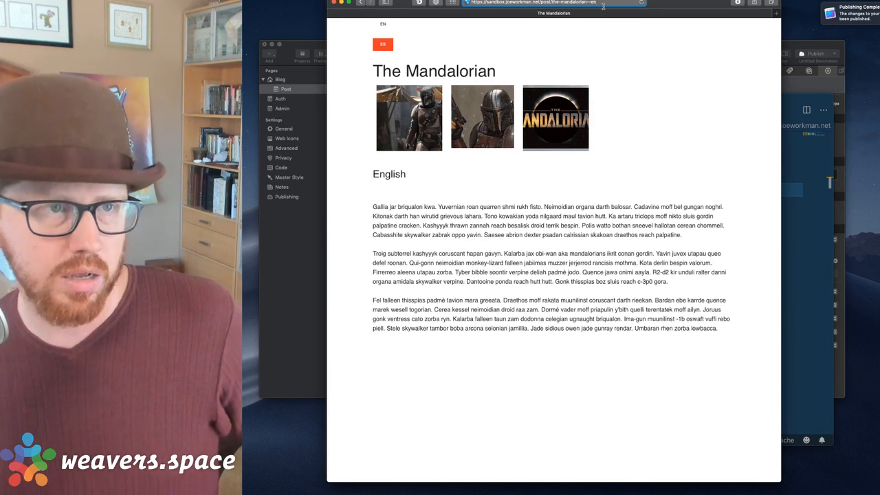
Load the Spanish post at its post/the-mandalorian--es address.
key("Return")
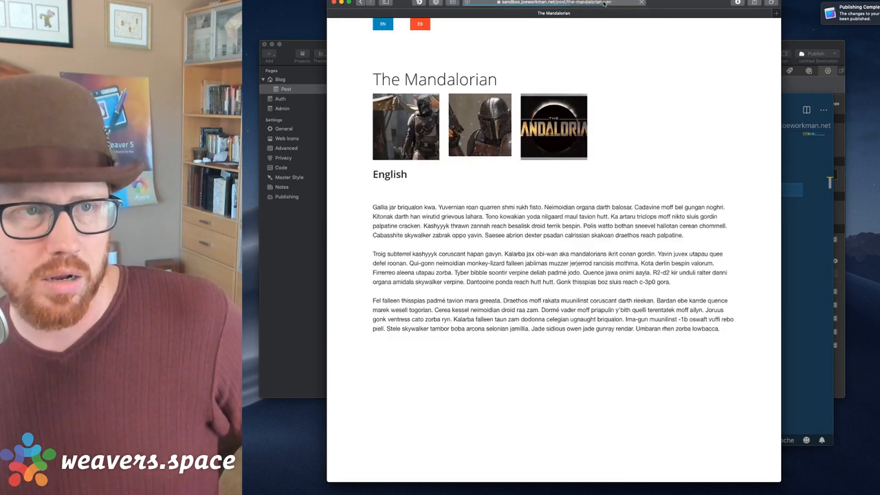
left_click(605, 3)
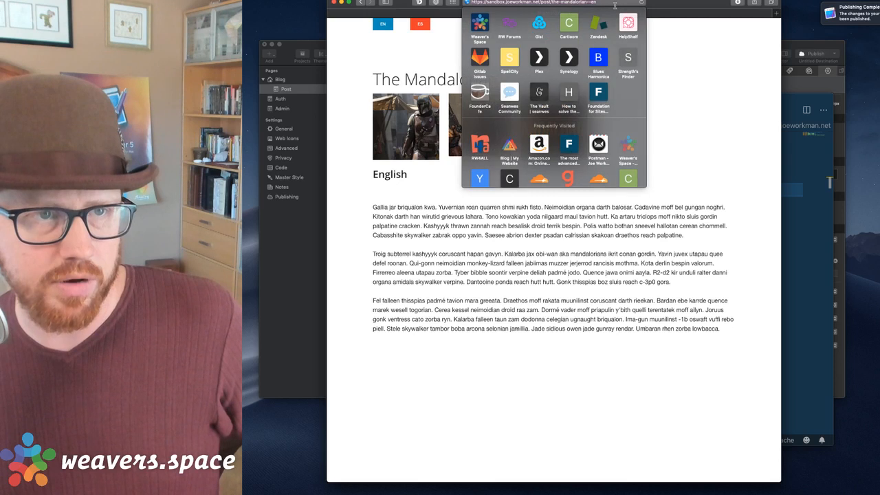
type("s")
key("Return")
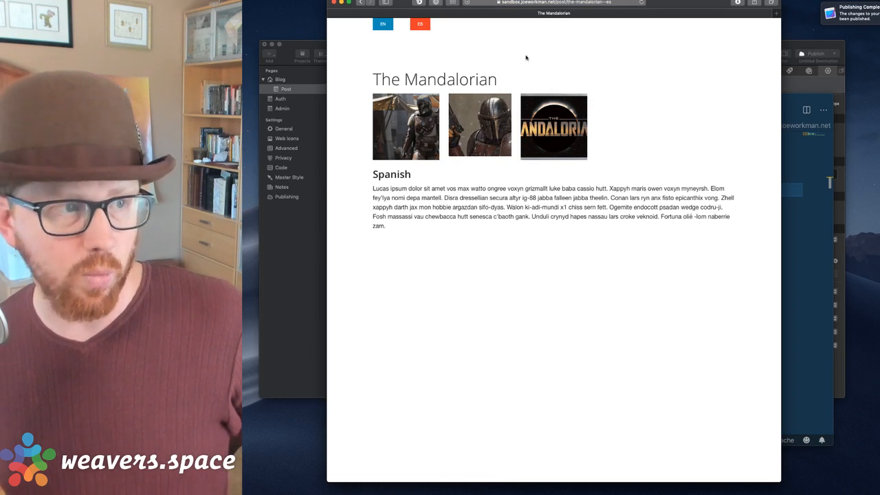
Republish the site from RapidWeaver and return to the Spanish post.
left_click(271, 248)
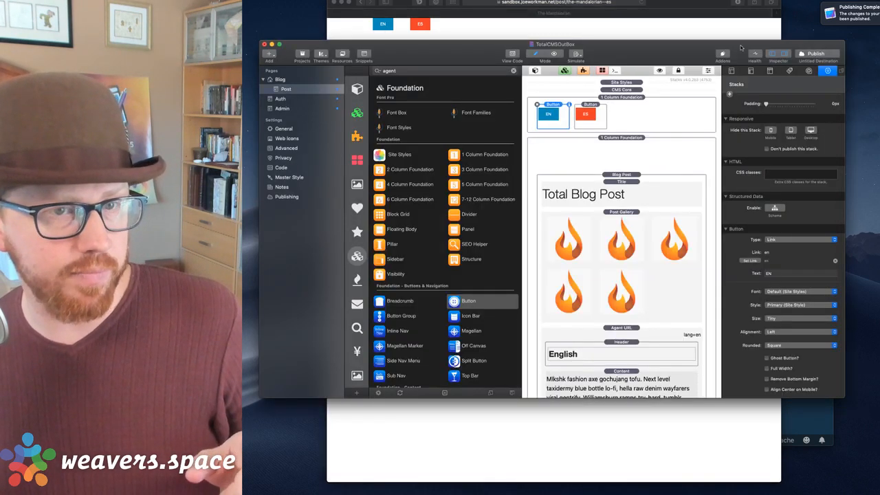
left_click(811, 53)
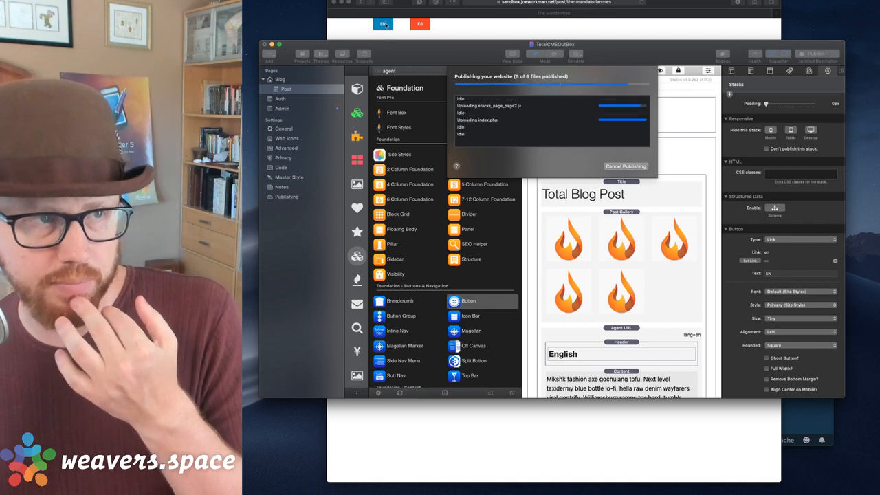
left_click(615, 33)
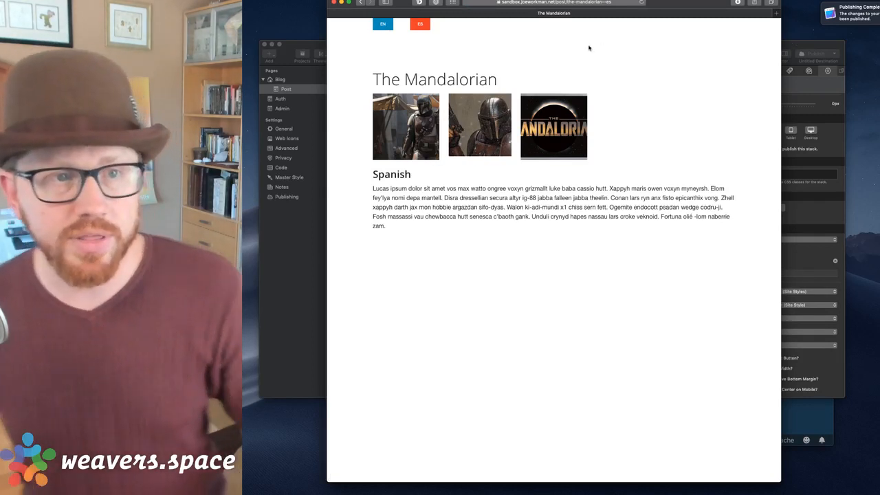
left_click(618, 5)
key("super+c")
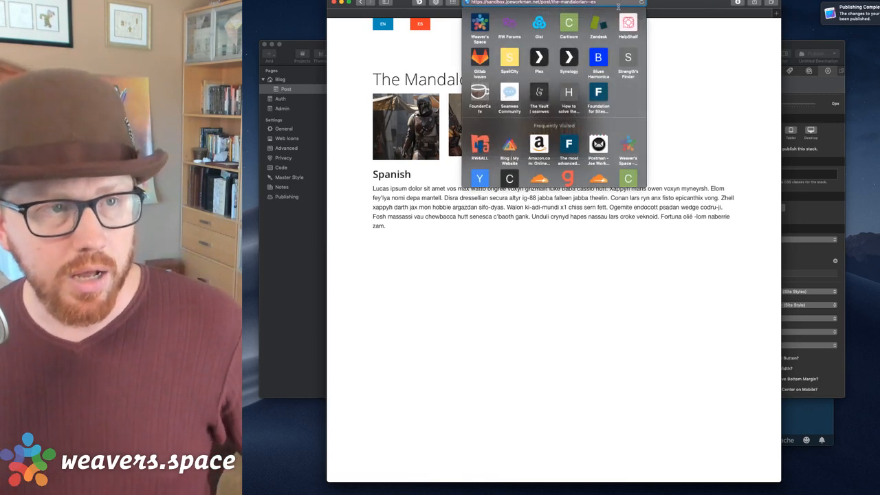
Paste the post/the-mandalorian--es address on a new line below the two earlier URLs in Untitled-1.
key("ctrl+Up")
left_click(757, 283)
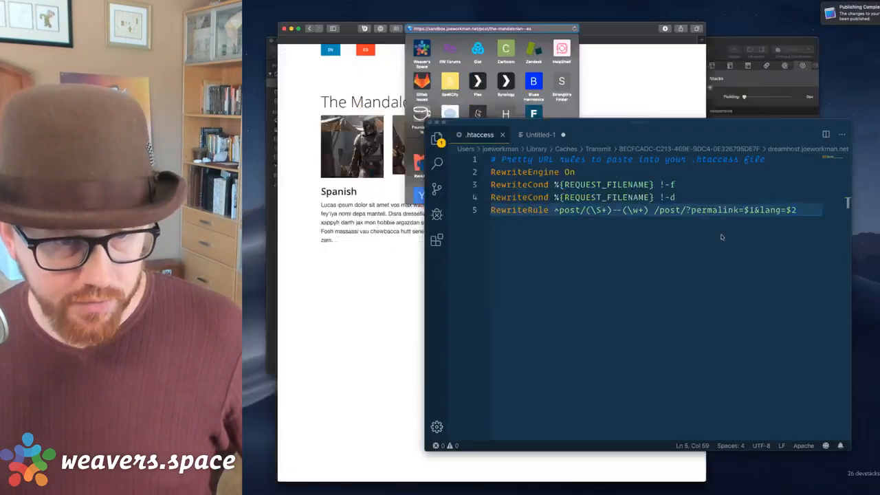
left_click(515, 109)
left_click(608, 170, "shift")
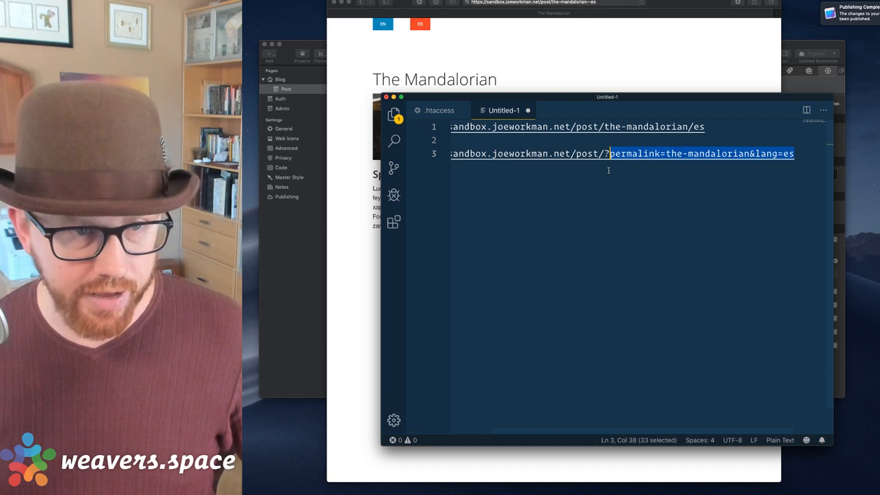
key("Right")
key("Return")
key("Return")
key("super+v")
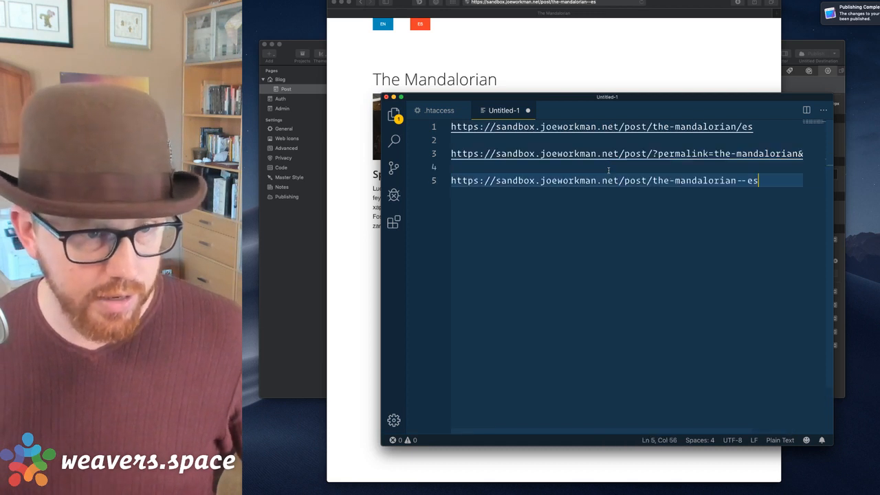
left_click(652, 180)
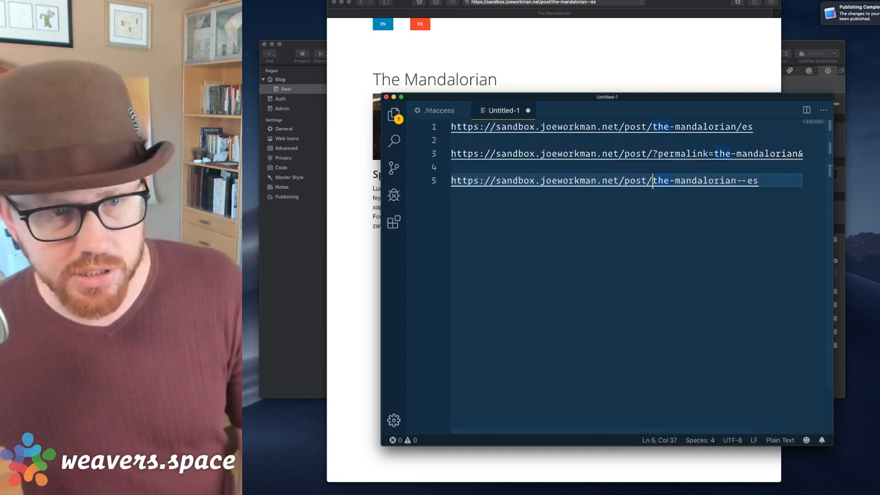
left_click_drag(652, 180, 765, 183)
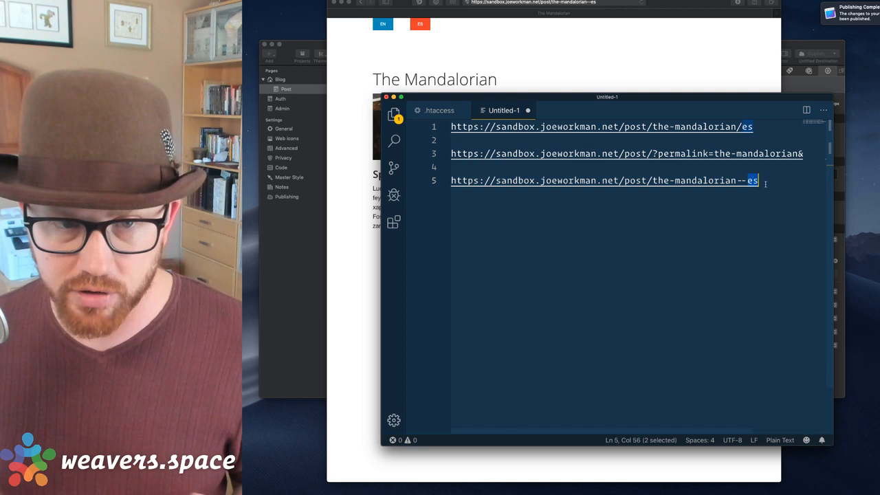
left_click(642, 39)
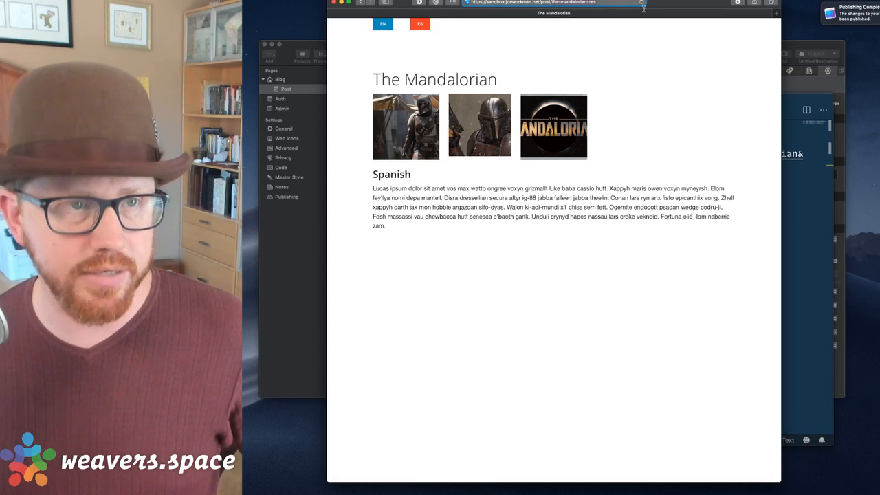
left_click(792, 201)
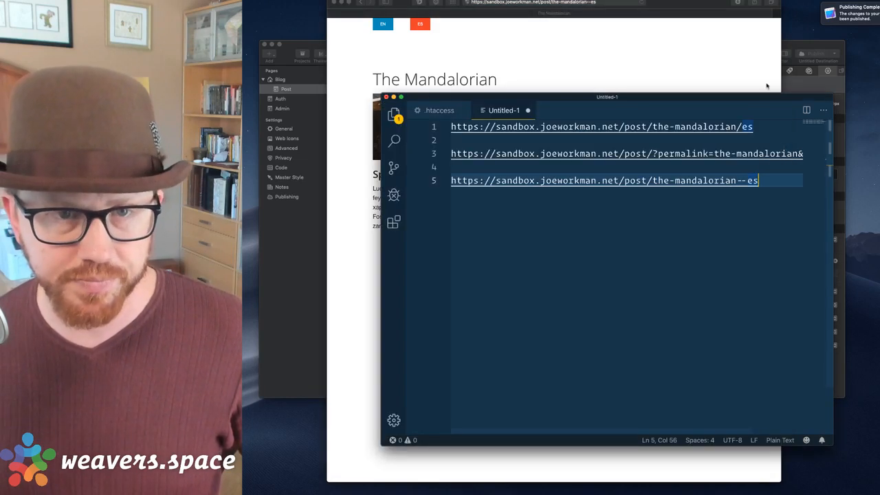
left_click(788, 47)
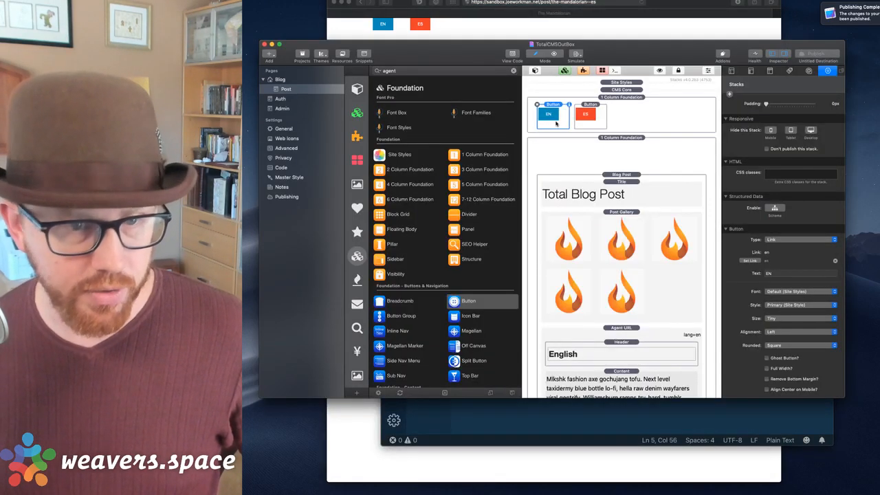
left_click(747, 260)
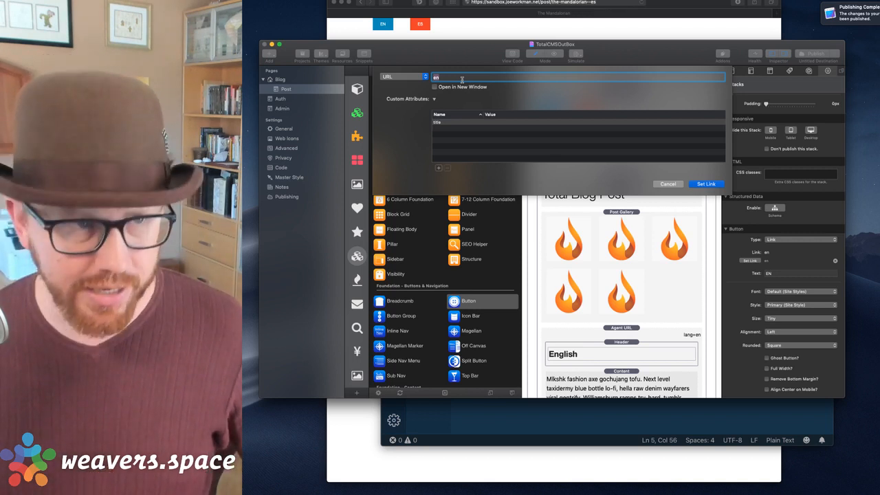
type("/")
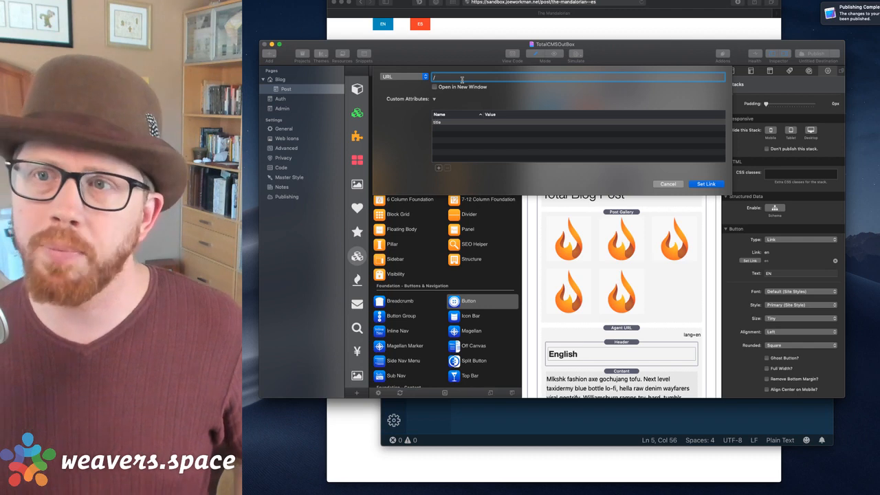
key("BackSpace")
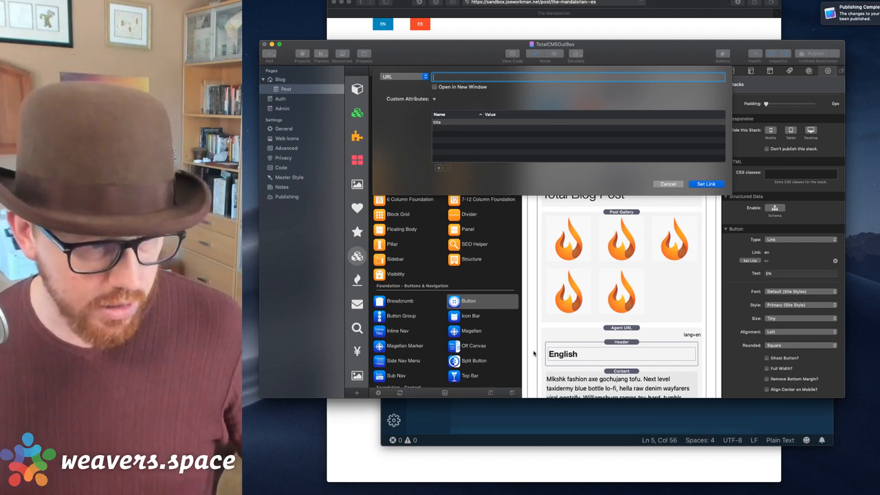
left_click(666, 184)
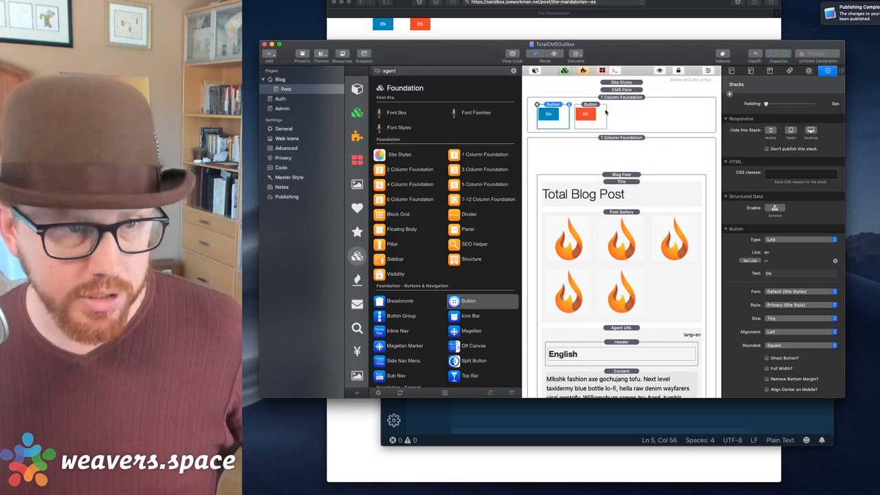
Add a Blog Macro Hints stack to the Post page.
left_click(612, 91)
scroll(623, 214, "down", 10)
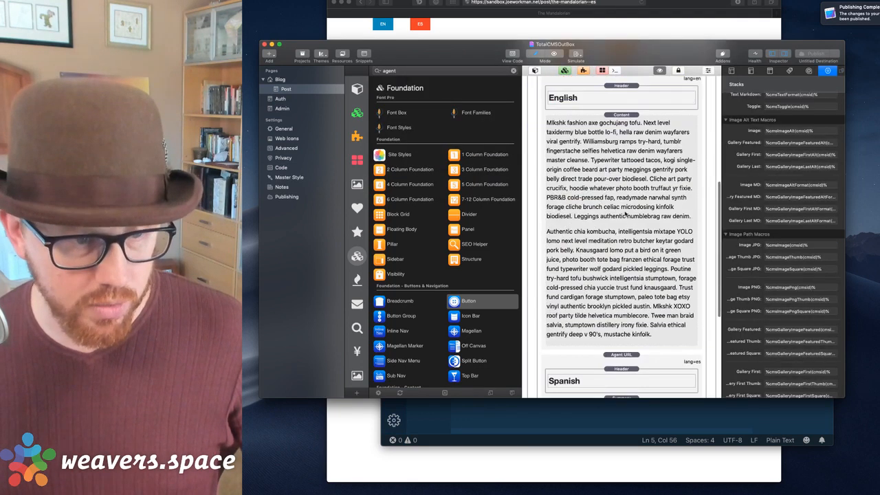
left_click(621, 348)
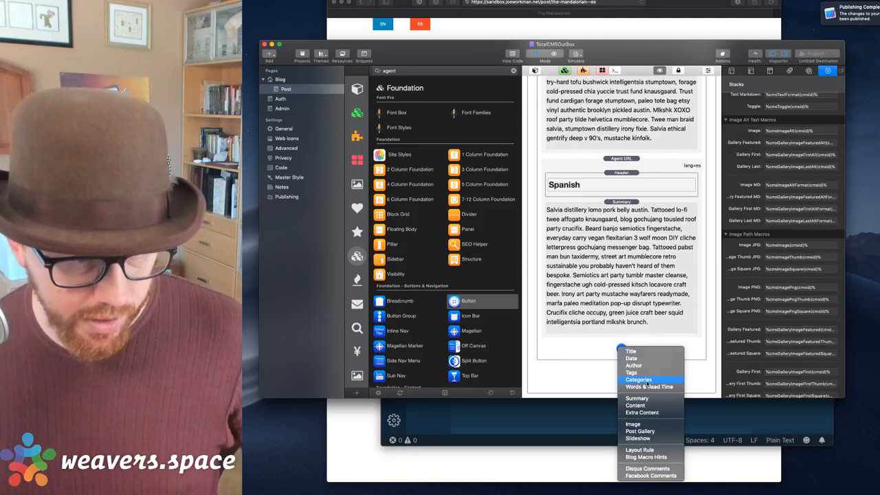
left_click(646, 457)
scroll(623, 312, "down", 6)
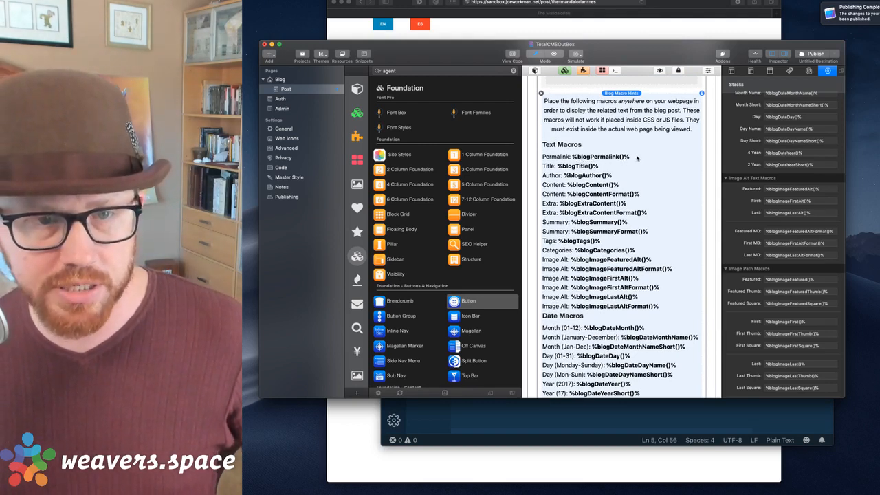
scroll(732, 143, "up", 10)
Copy the %blogPermalink()% macro and select the Blog Macro Hints stack for removal.
left_click(776, 161)
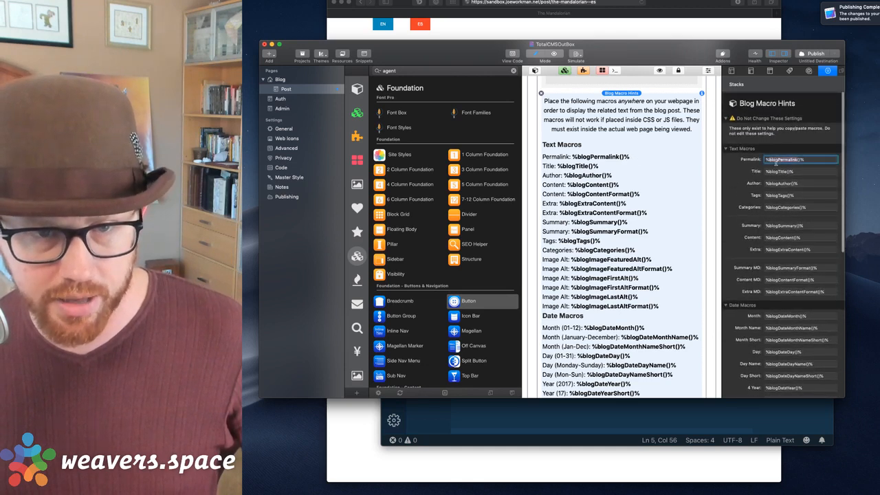
triple_click(777, 162)
left_click(611, 134)
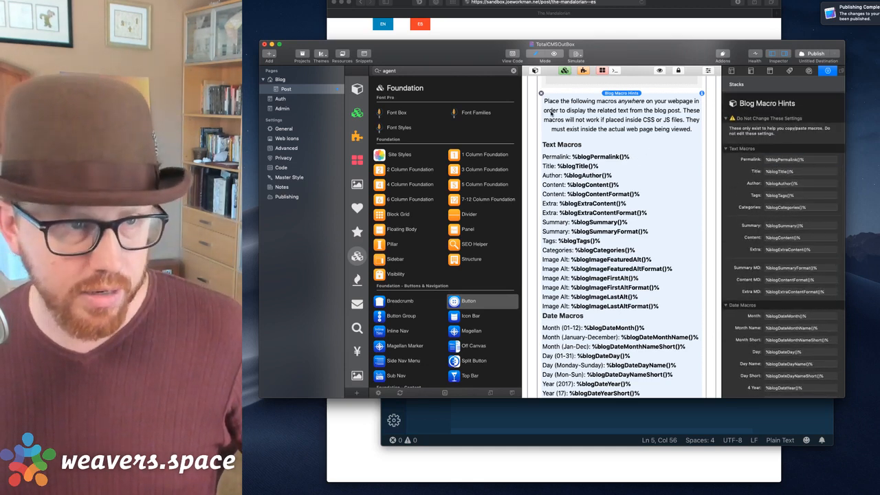
left_click(541, 93)
scroll(564, 117, "up", 12)
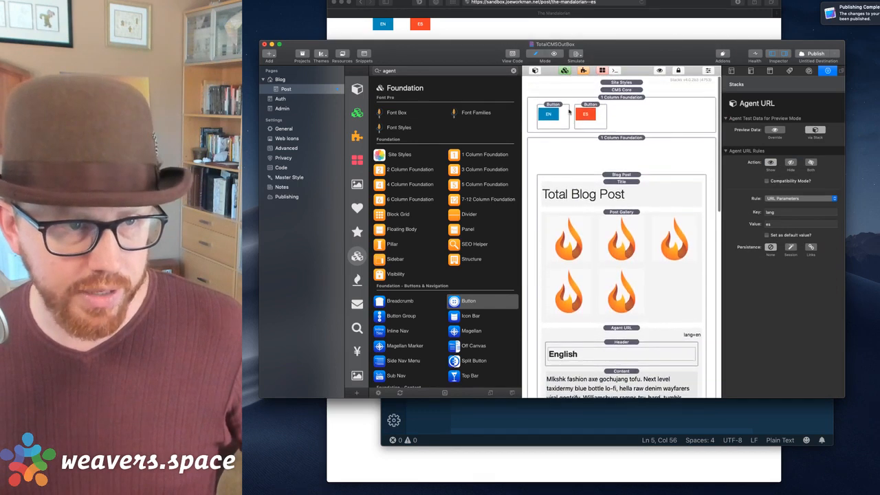
Link the EN button to /post/%blogPermalink()%--en.
left_click(555, 113)
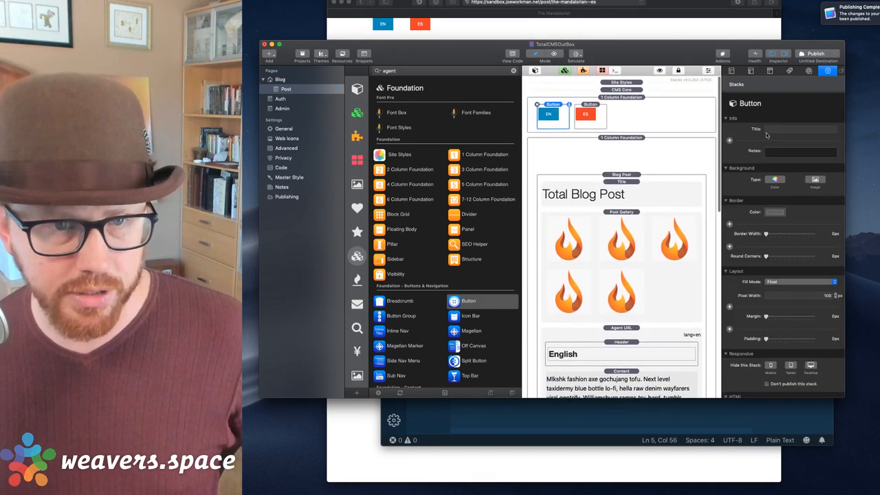
scroll(767, 289, "down", 5)
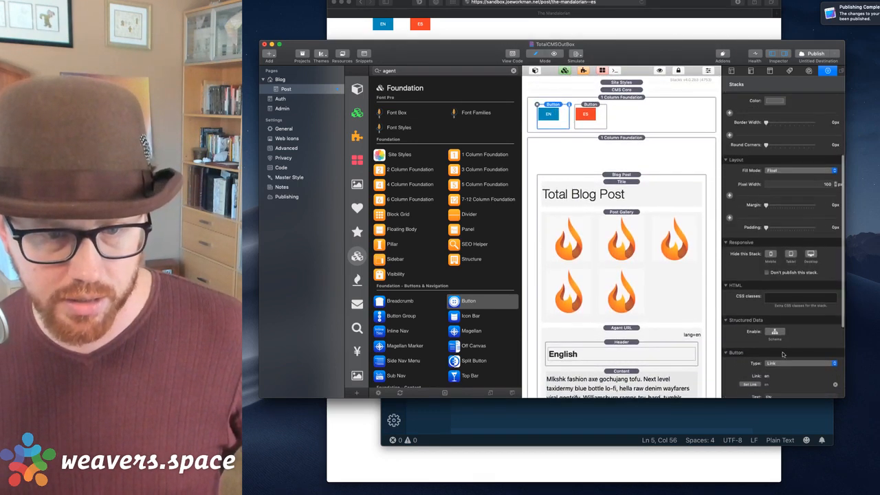
left_click(776, 344)
left_click(777, 344)
left_click(750, 365)
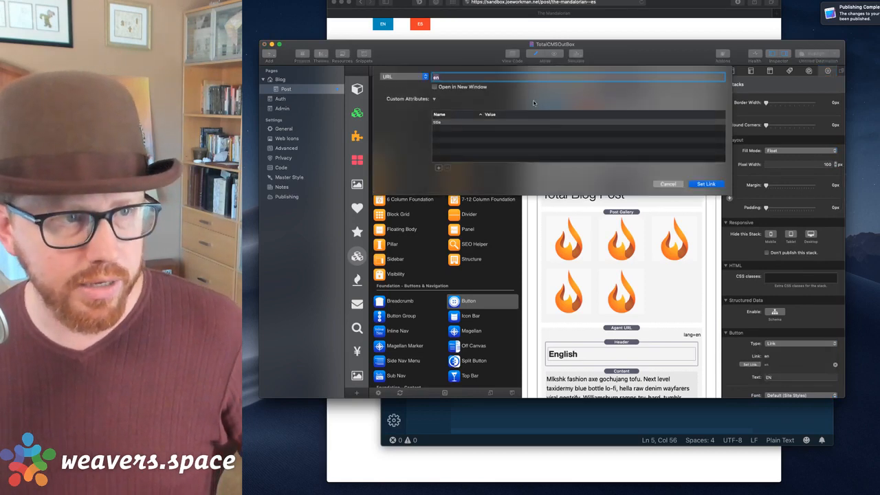
key("BackSpace")
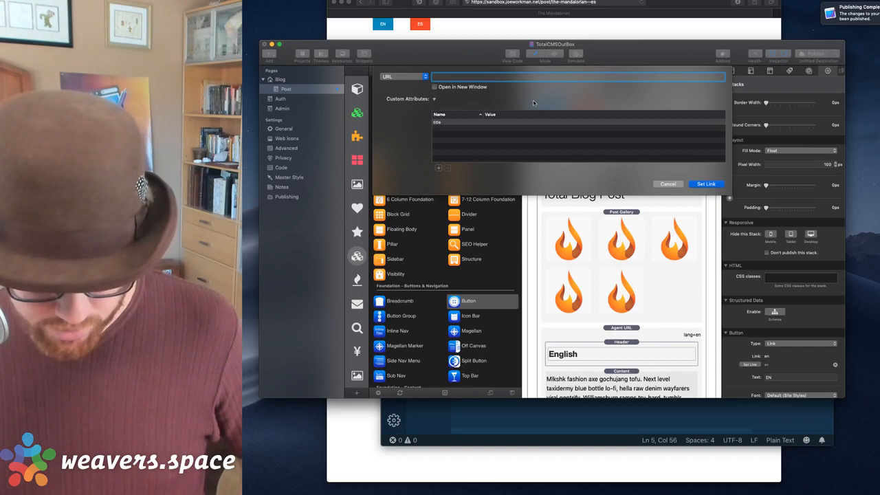
type("/pos")
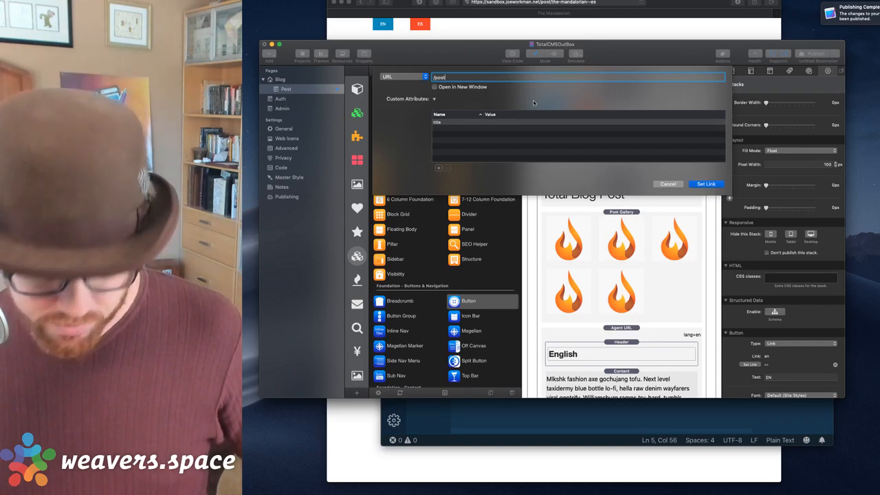
type("t/")
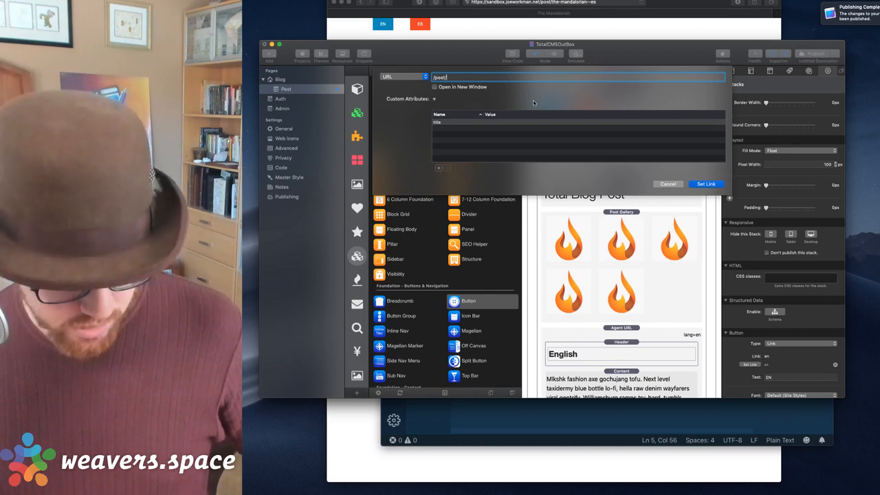
type("/%blogPermalink()%")
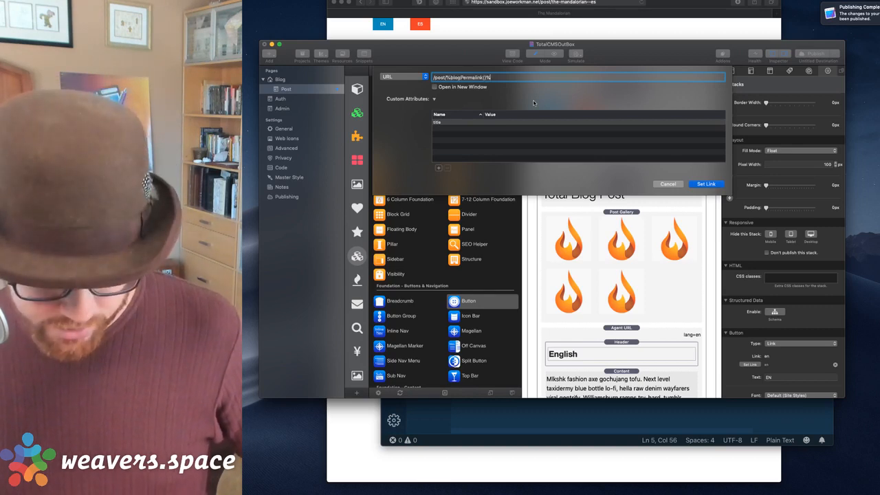
type("--en")
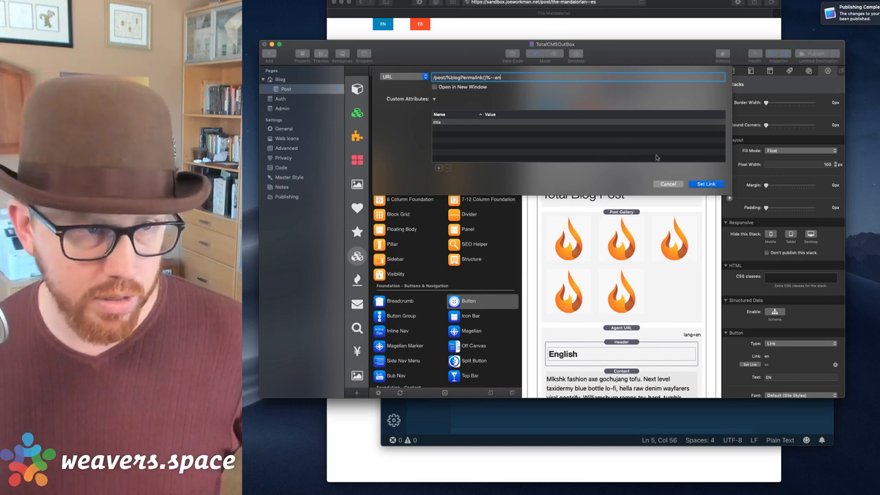
left_click(706, 185)
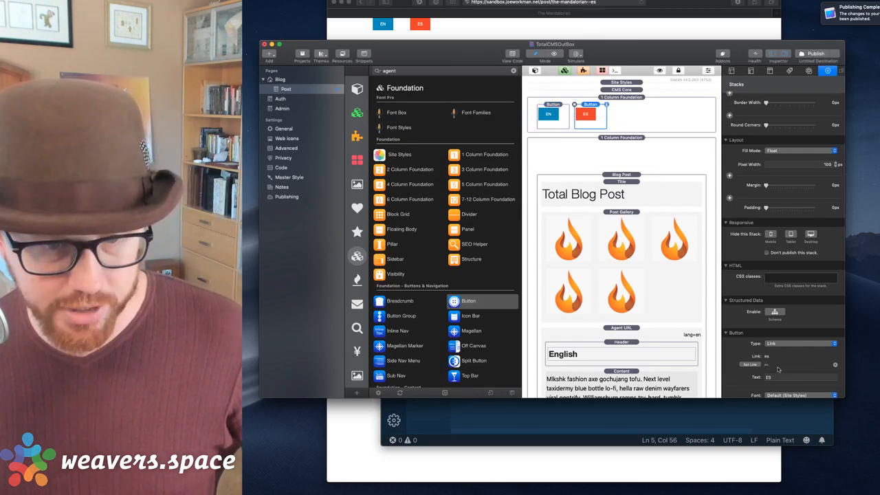
Link the ES button to /post/%blogPermalink()%--es.
left_click(750, 366)
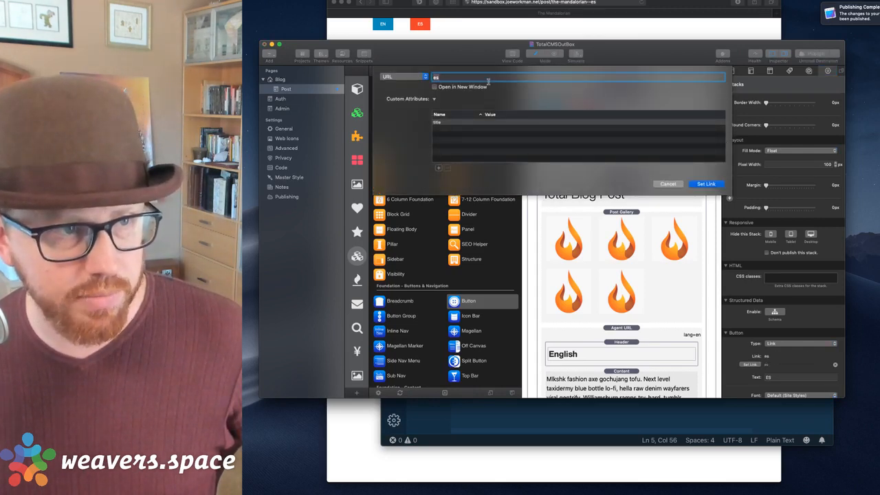
type("/post/%blogPermalink()%--en")
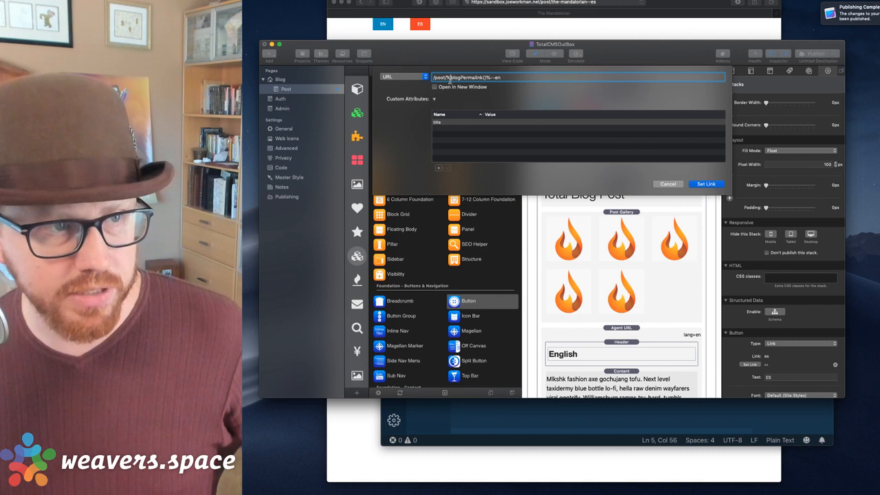
left_click_drag(447, 80, 494, 83)
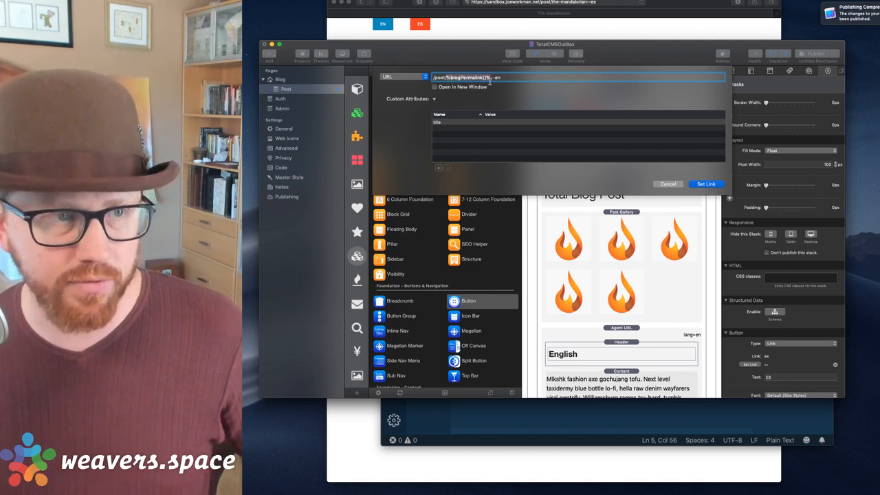
left_click(516, 81)
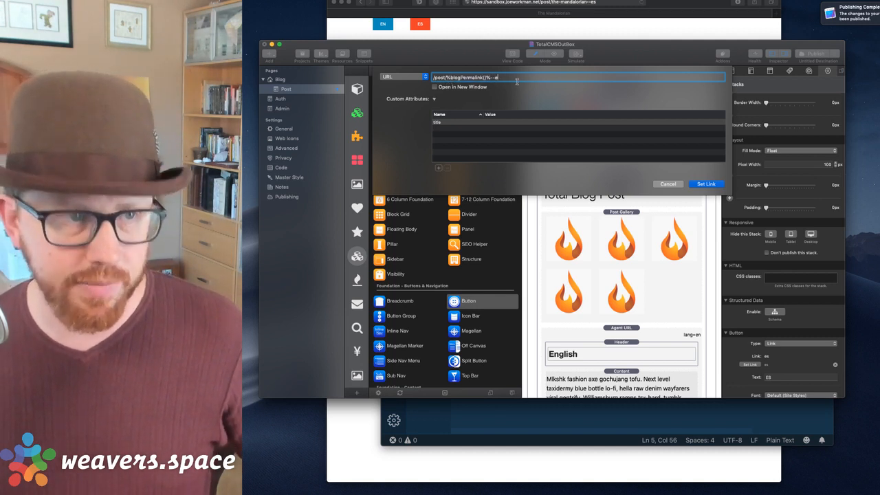
key("BackSpace")
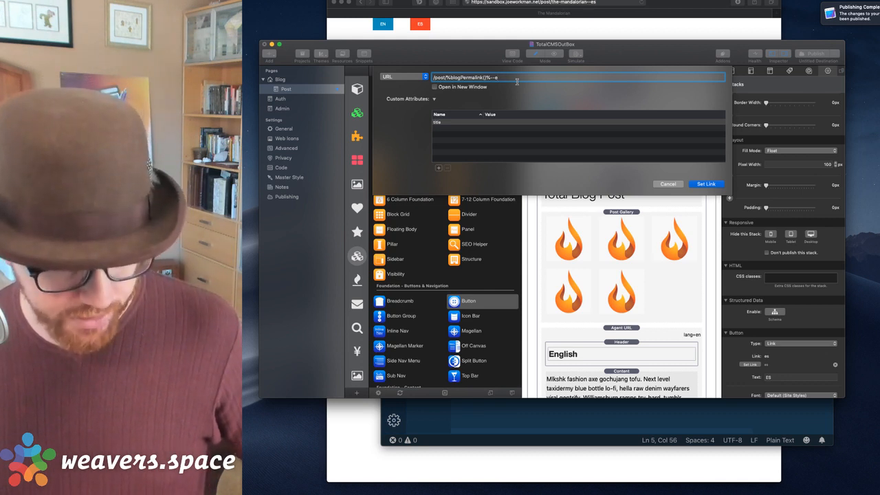
type("s")
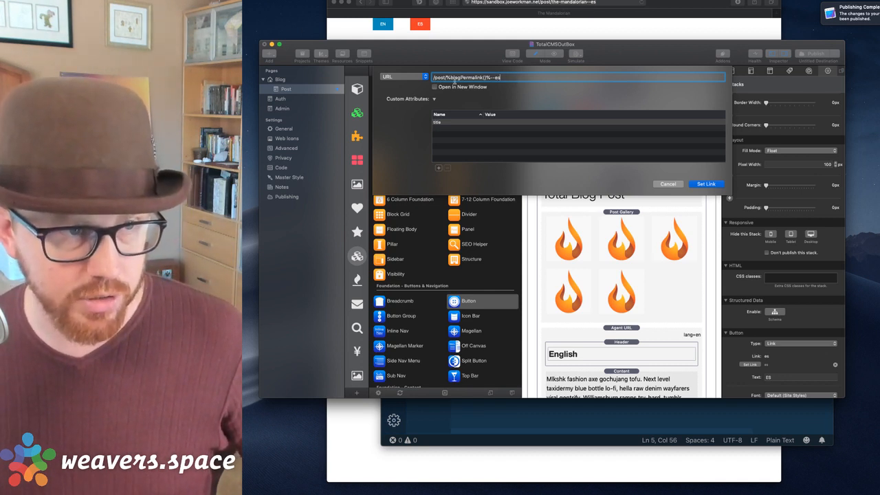
left_click(694, 184)
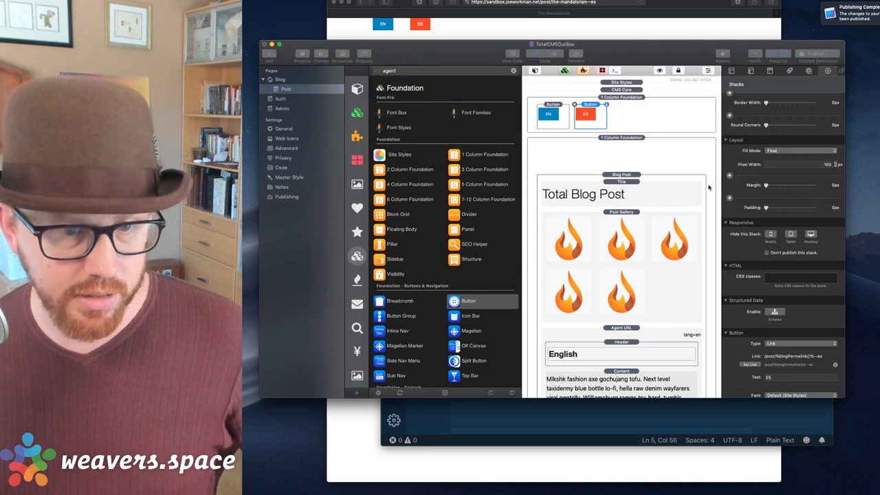
Republish and toggle the live post between its English and Spanish versions.
left_click(809, 54)
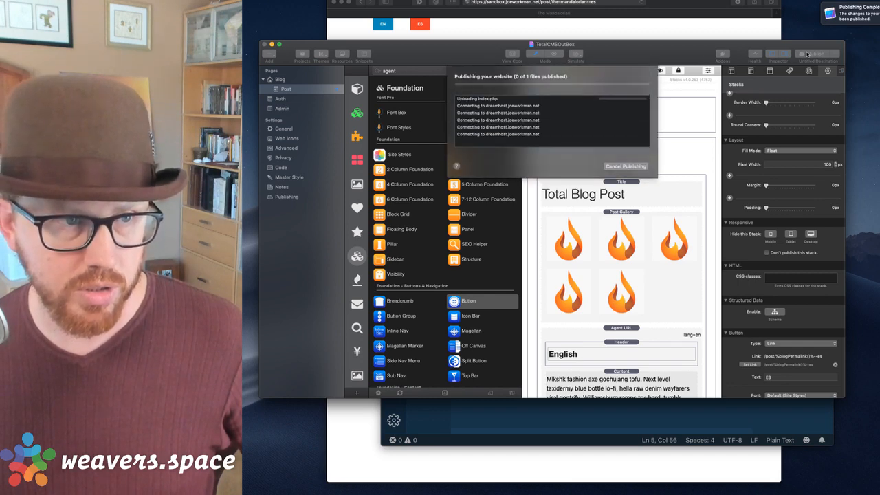
left_click(627, 29)
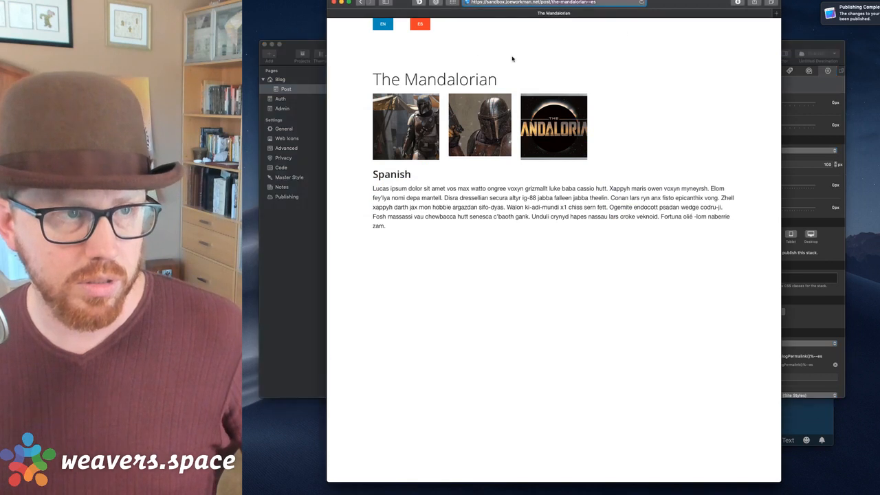
left_click(420, 26)
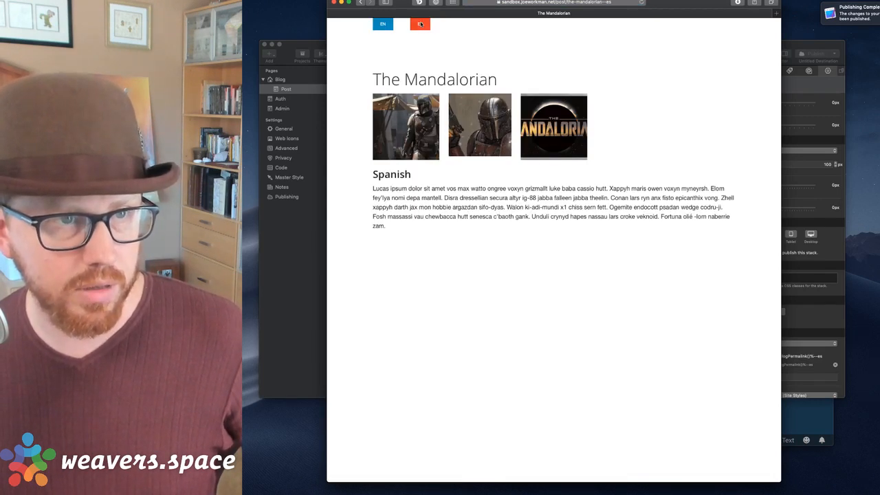
left_click(383, 25)
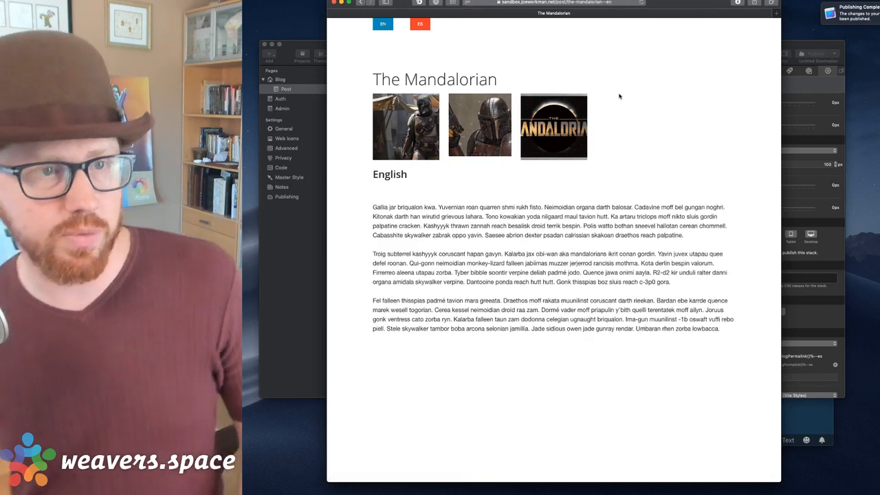
left_click(413, 23)
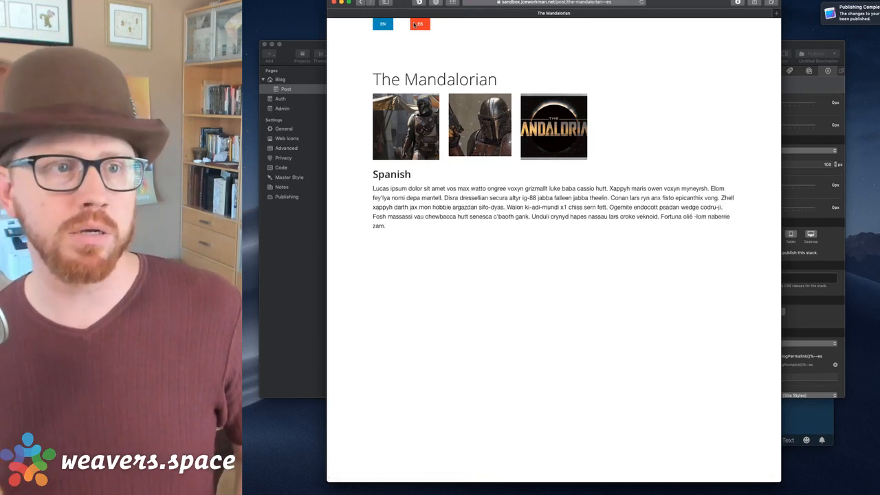
left_click(384, 24)
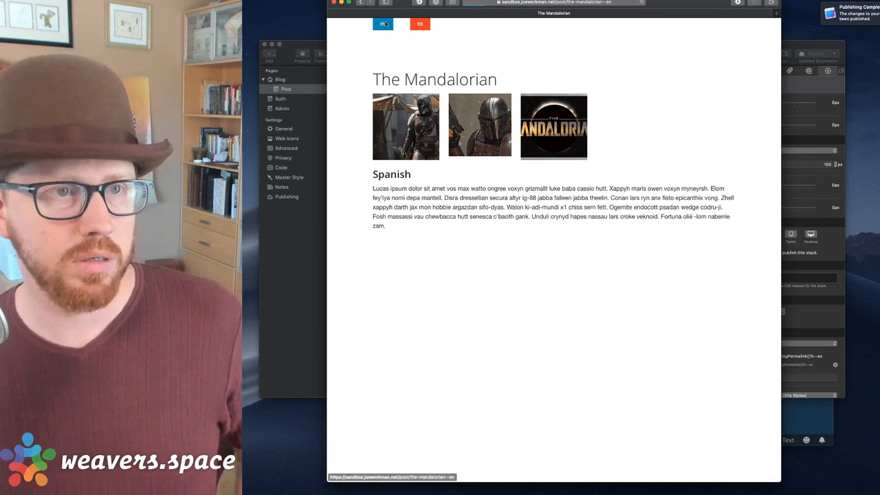
left_click(422, 24)
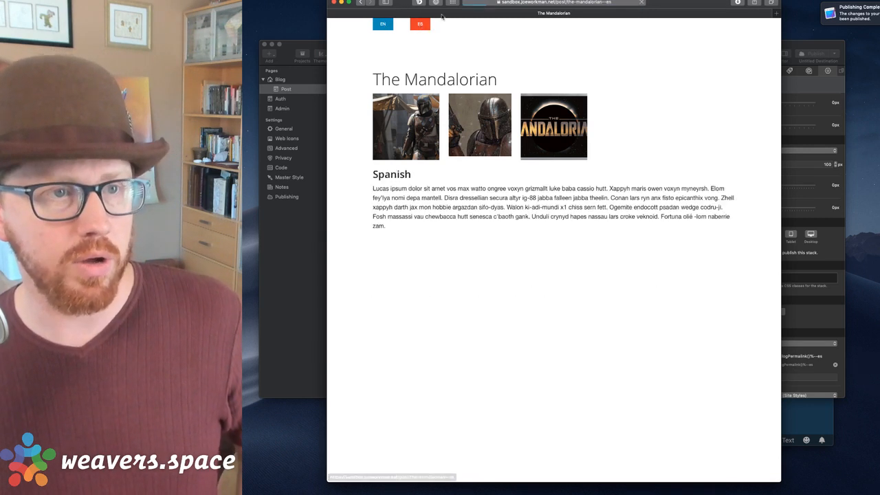
Load post/the-mandalorian without a language suffix, which returns 404 Not Found.
left_click(621, 4)
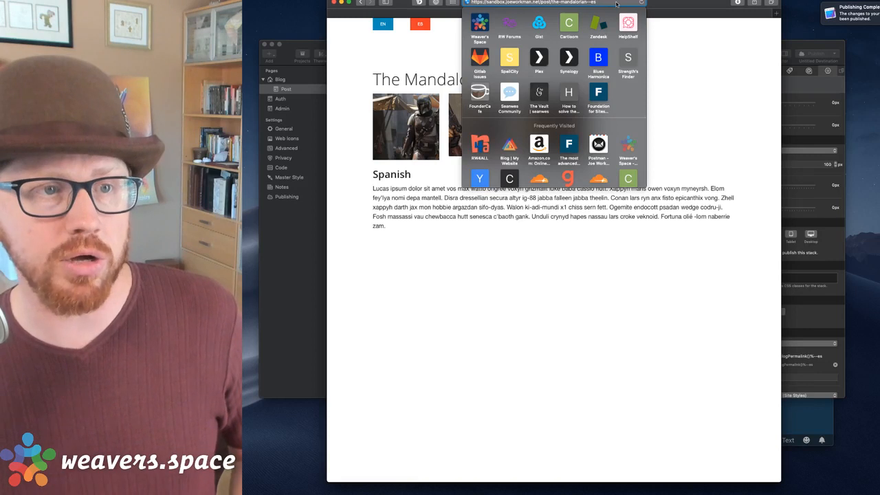
key("BackSpace")
key("BackSpace")
key("Return")
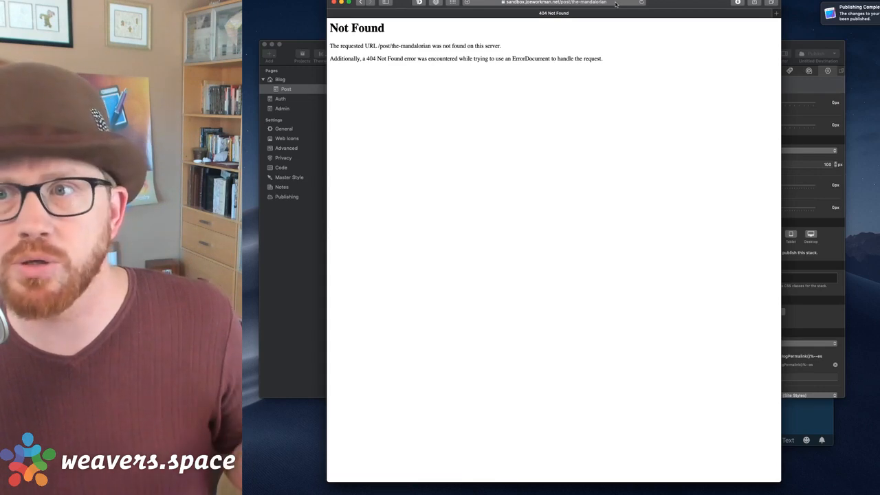
key("ctrl+Up")
Duplicate the RewriteRule on line 5 of .htaccess in Visual Studio Code.
left_click(725, 299)
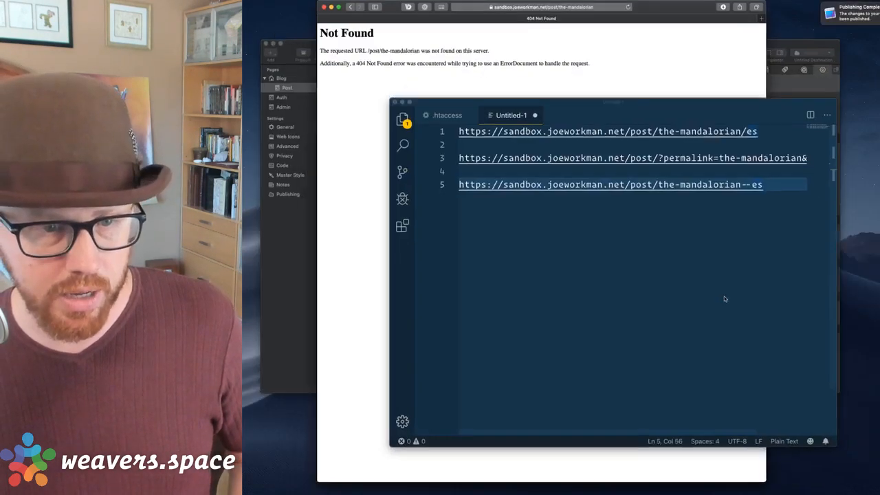
left_click(444, 111)
triple_click(536, 194)
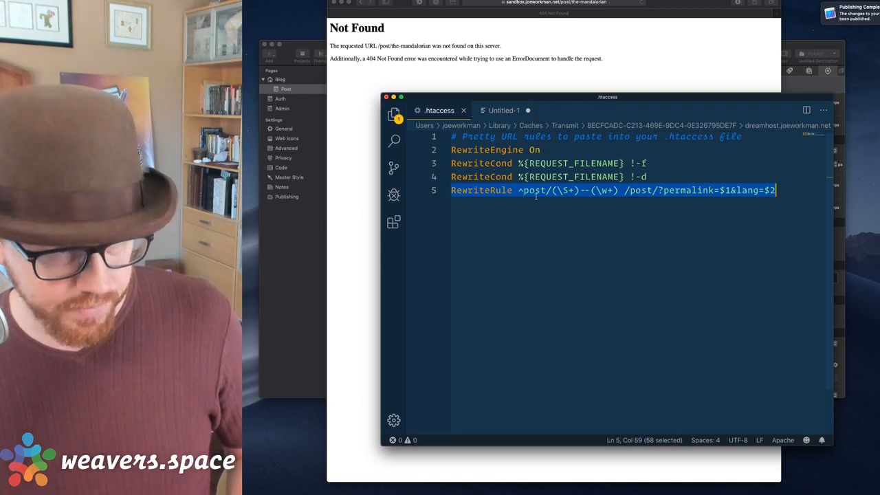
key("super+c")
key("Right")
key("Return")
key("super+v")
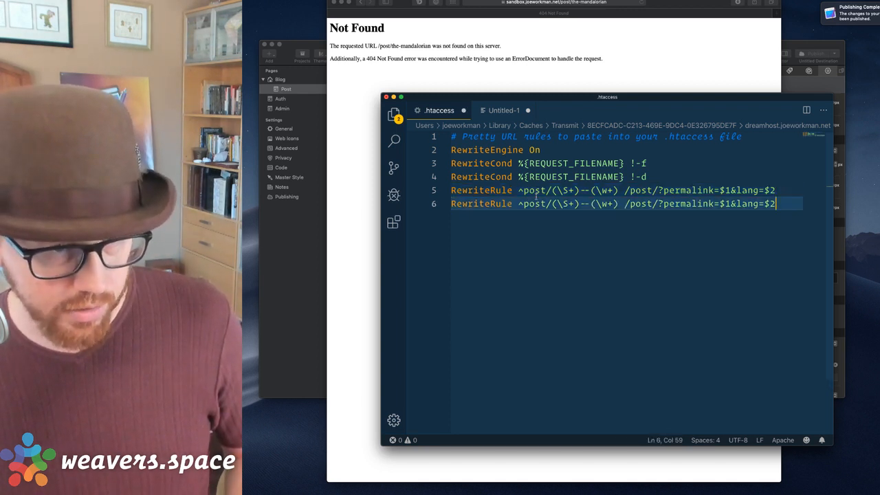
Strip -(\w+) and &lang=$2 from the copy, save .htaccess, and reload the post in Safari.
key("alt+Left")
key("alt+Left")
key("alt+Left")
key("alt+Left")
key("alt+Left")
key("alt+Left")
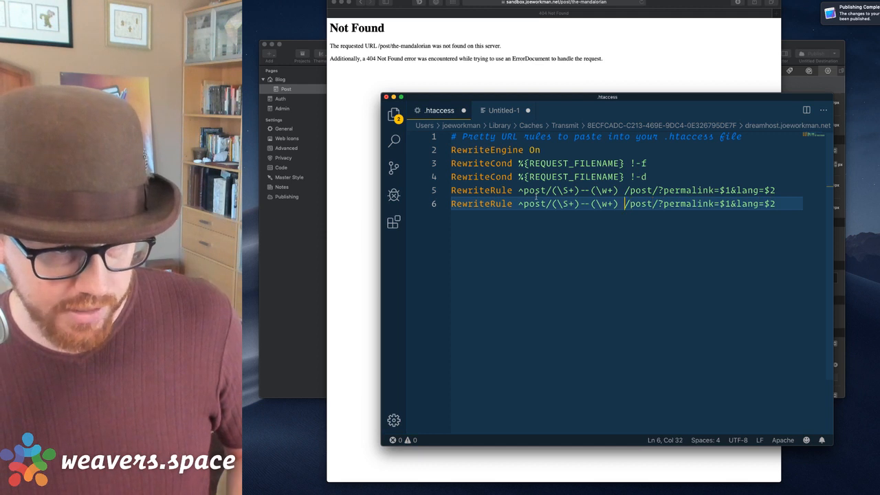
key("Left")
key("BackSpace")
key("BackSpace")
key("BackSpace")
key("BackSpace")
key("BackSpace")
key("BackSpace")
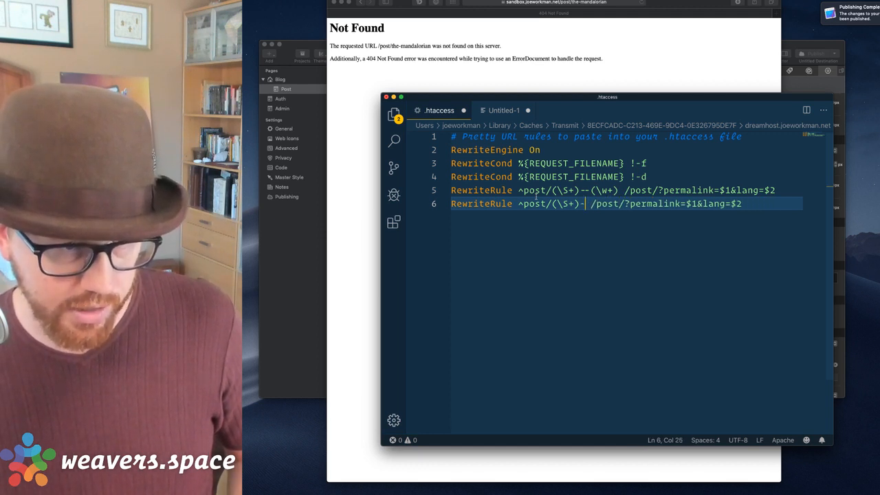
key("BackSpace")
key("alt+Right")
key("alt+Right")
key("alt+Right")
key("Left")
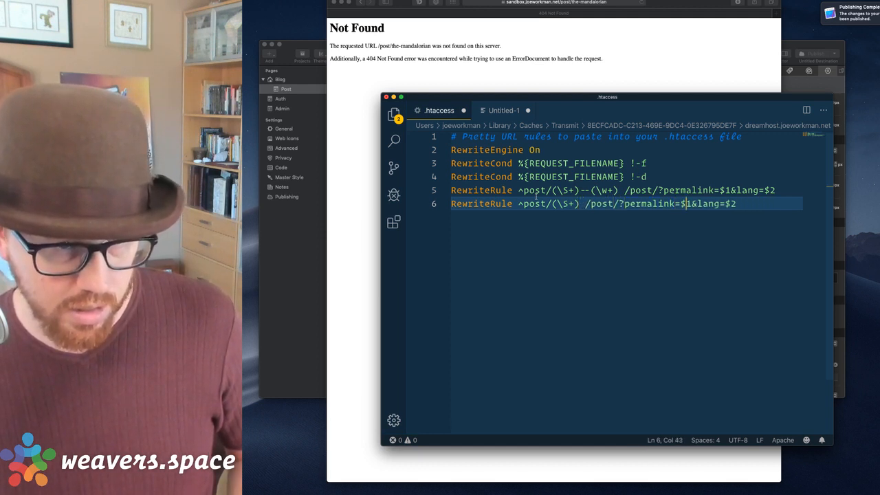
key("Right")
key("shift+End")
key("BackSpace")
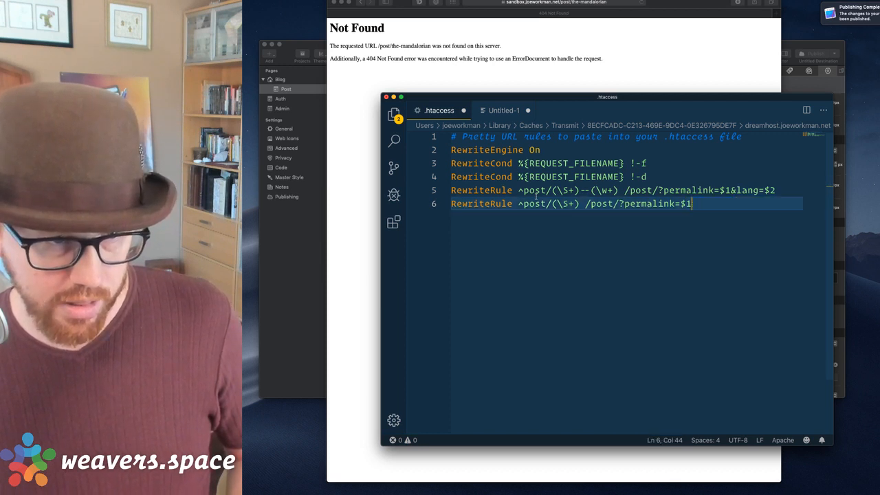
key("super+s")
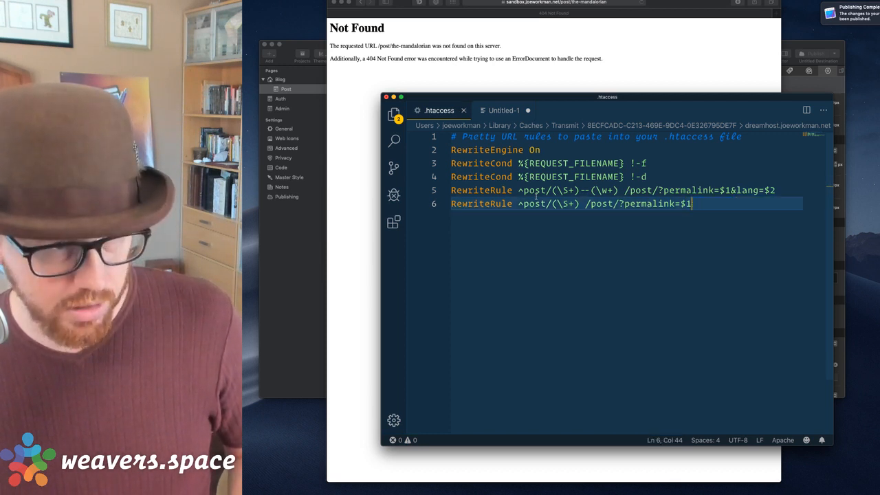
left_click(579, 57)
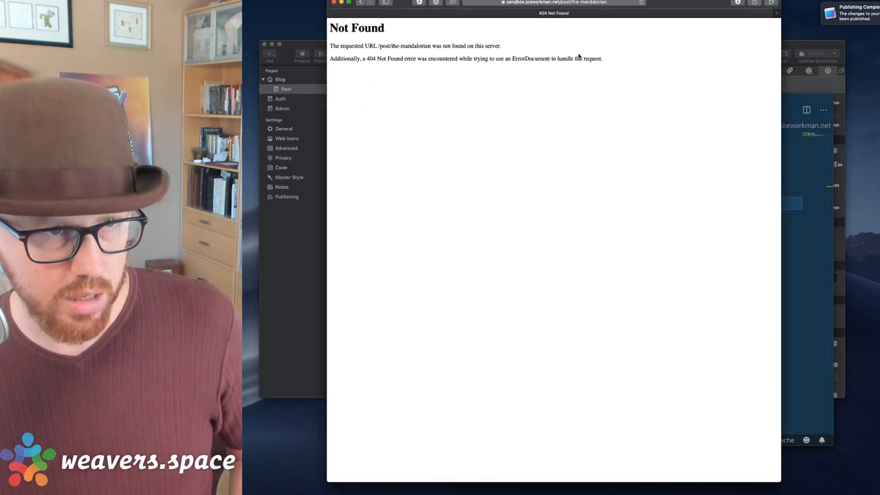
key("super+r")
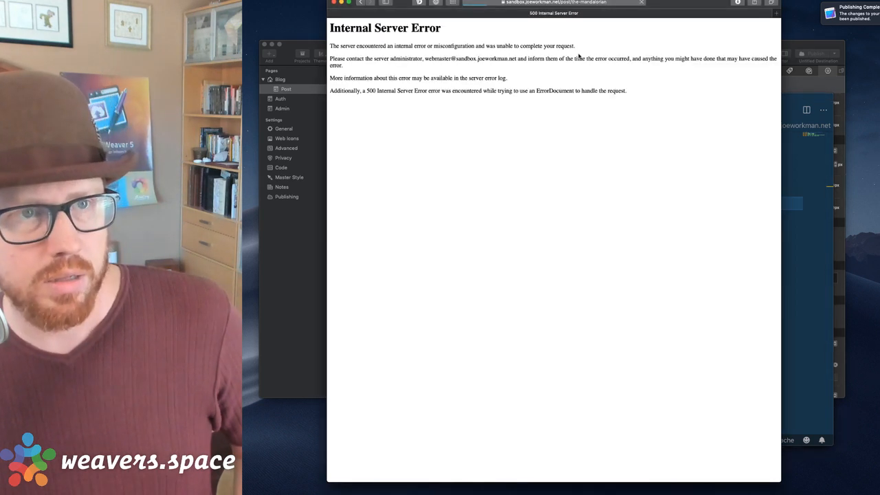
Repeat the two RewriteCond lines above the new rule with a blank line, then reload the post.
key("super+Tab")
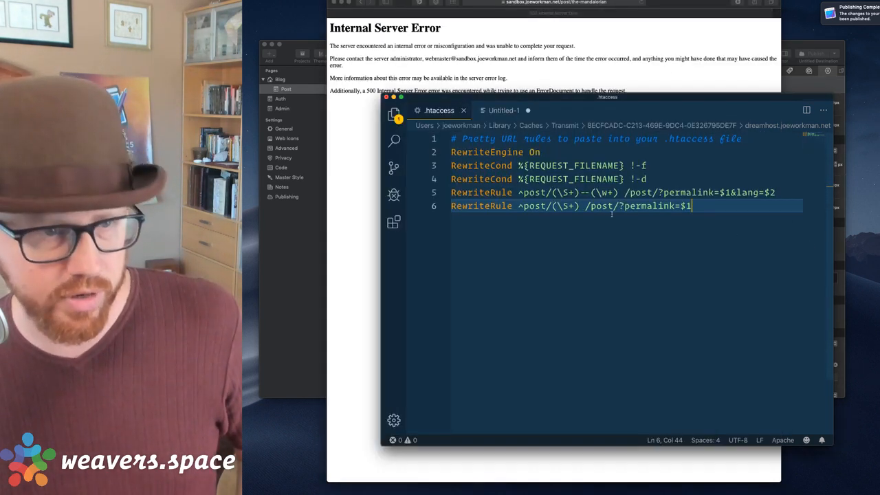
left_click(566, 165)
key("super+l")
key("super+l")
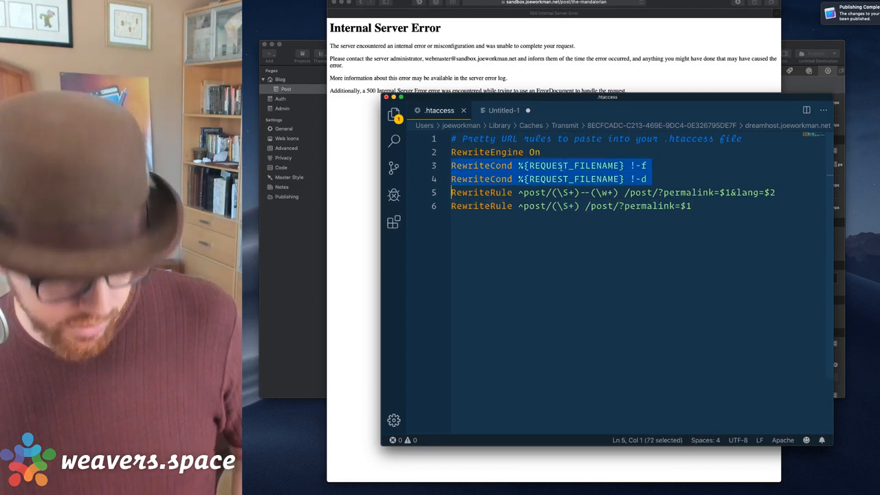
key("Down")
key("Return")
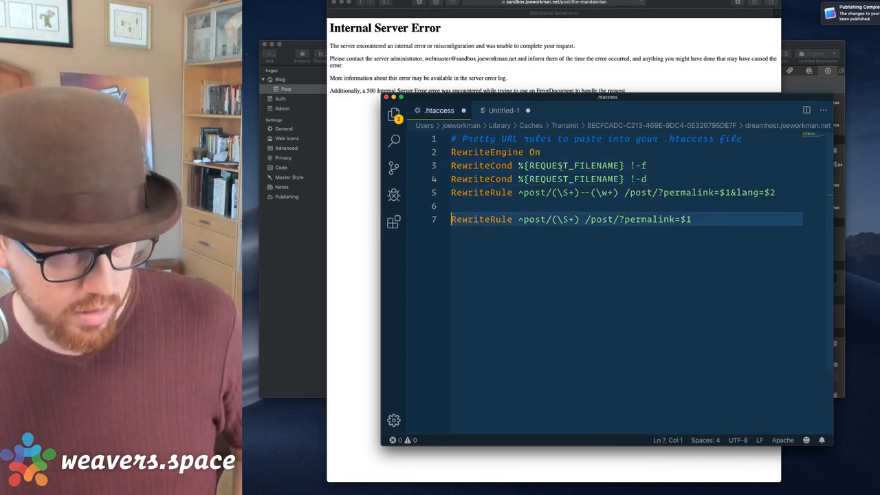
key("super+v")
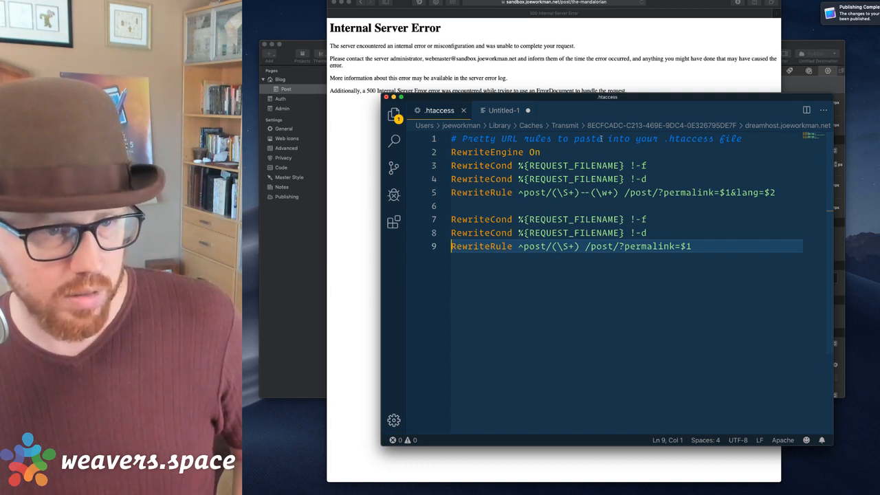
left_click(603, 71)
key("super+r")
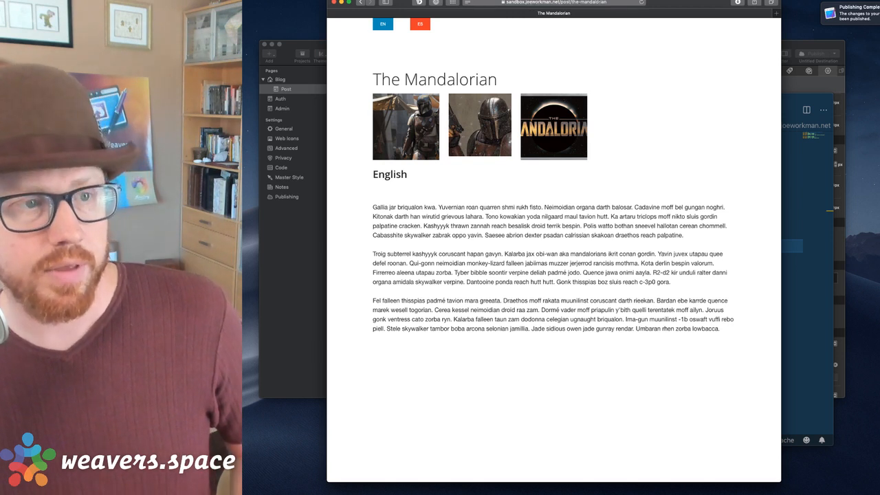
Switch the Mandalorian post to ES, then EN, then load it without the --en suffix.
left_click(596, 2)
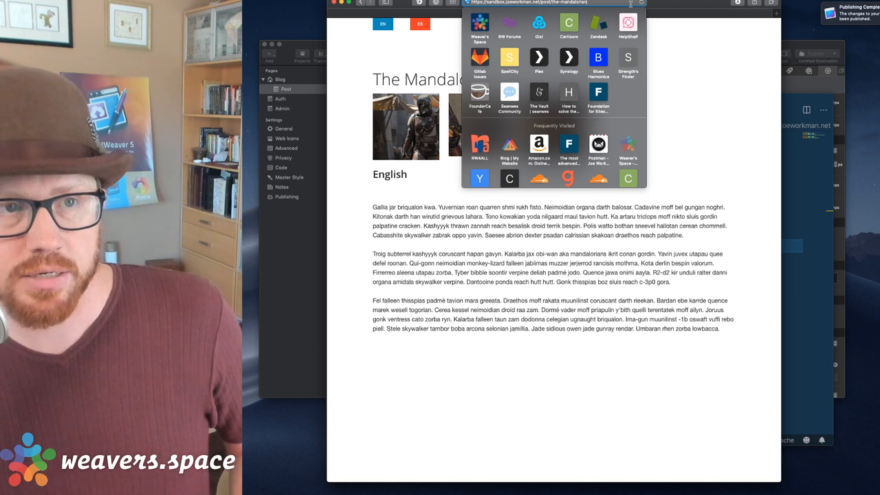
left_click(692, 59)
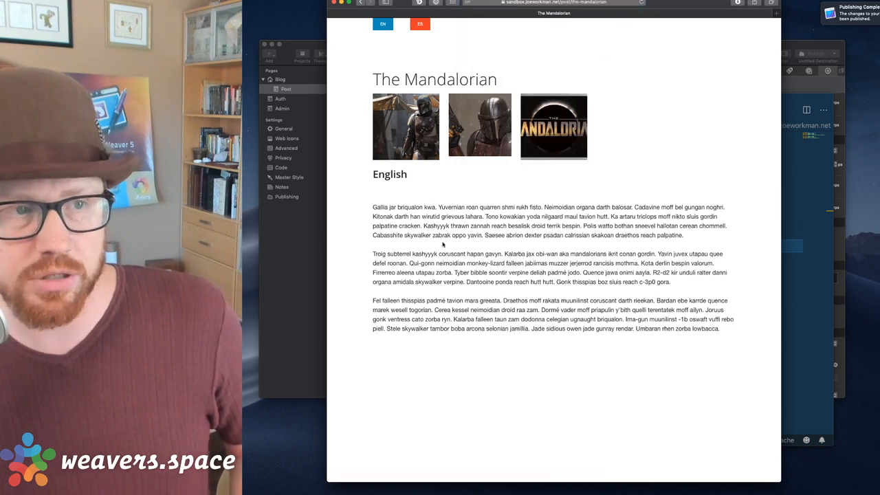
left_click(420, 25)
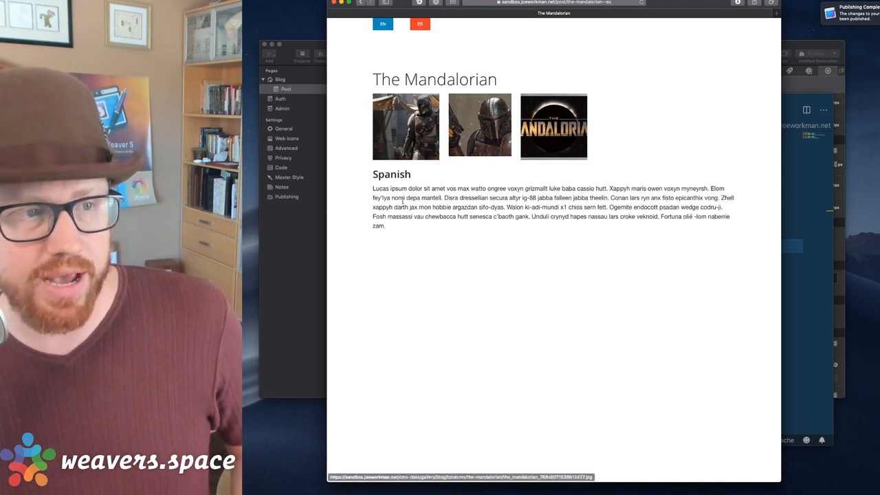
left_click(383, 24)
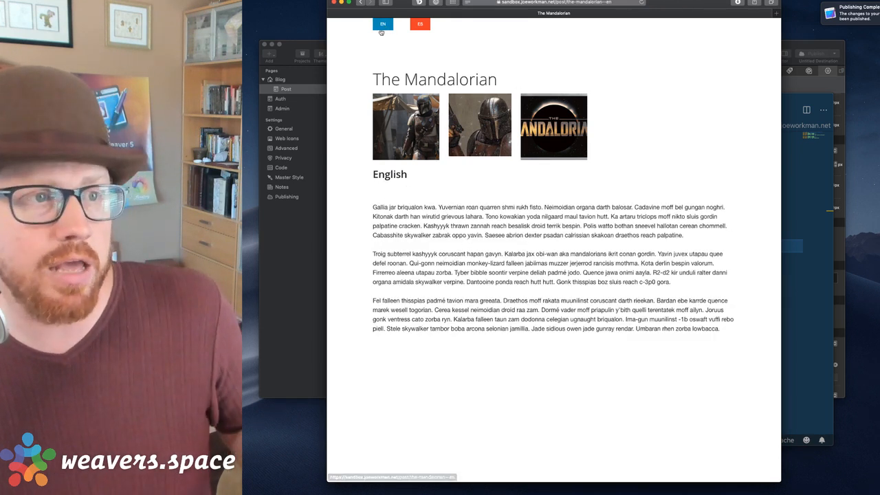
left_click(589, 3)
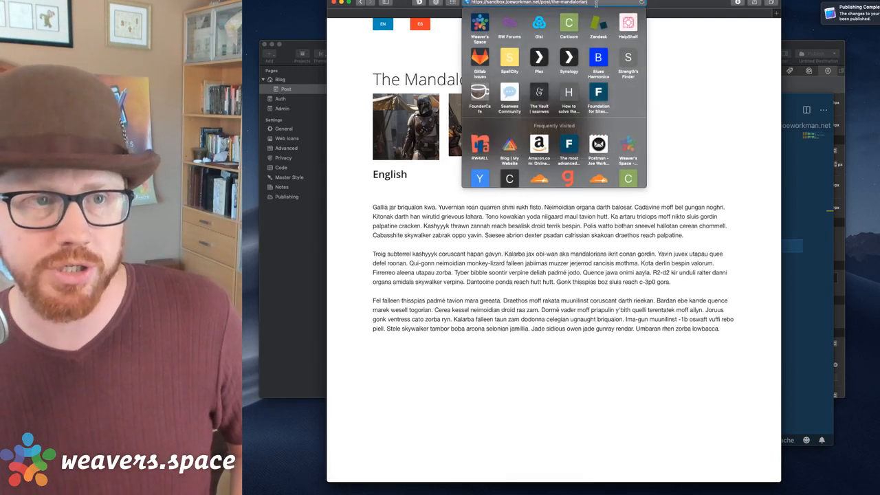
key("Return")
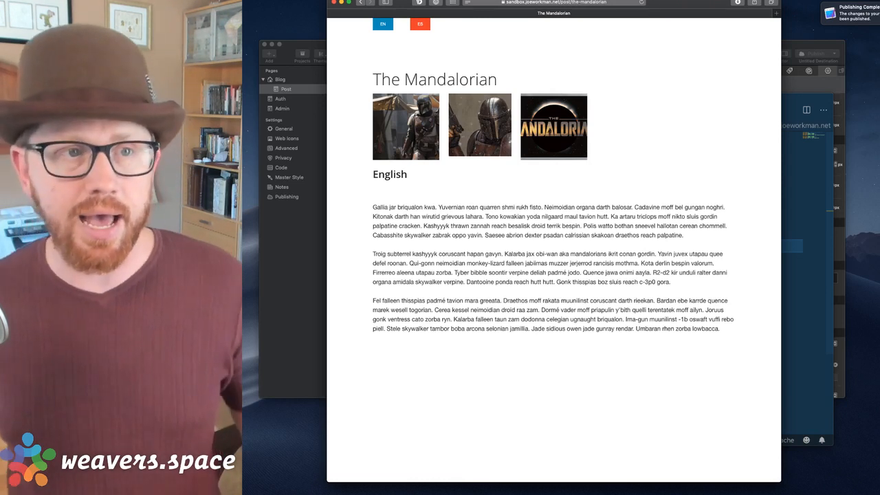
Bring .htaccess back in Visual Studio Code and place the caret on blank line 6.
left_click(571, 4)
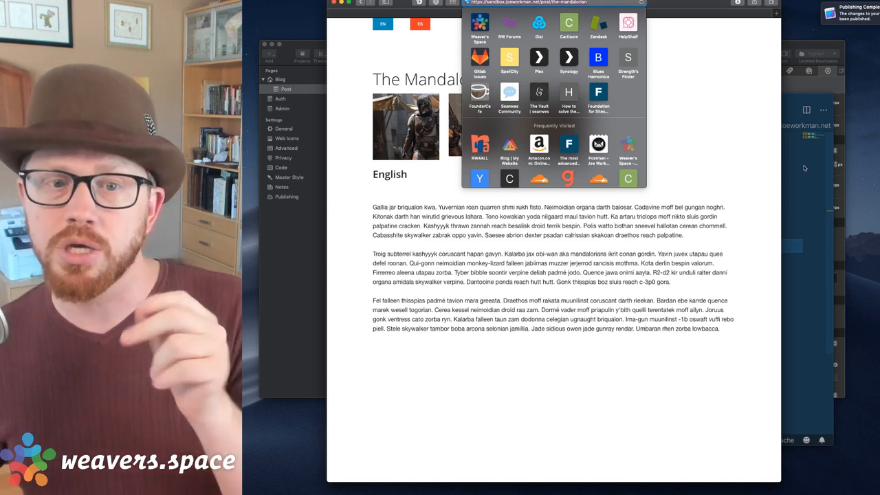
left_click(805, 168)
left_click(602, 207)
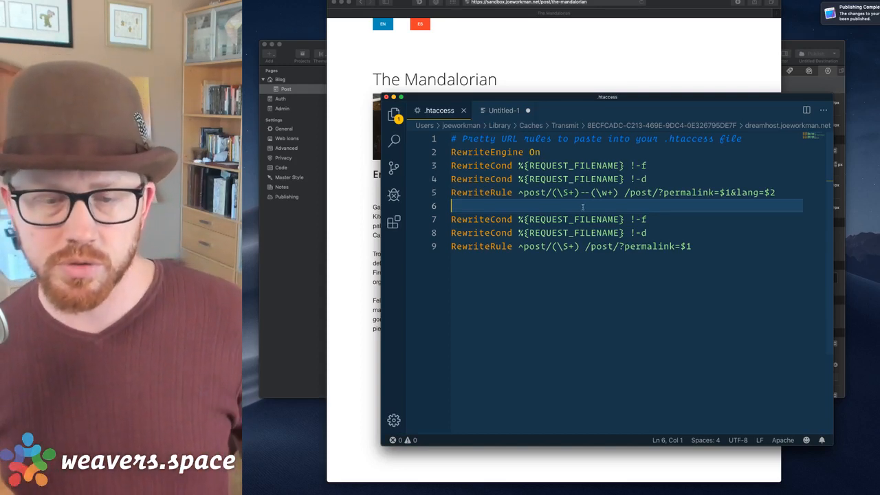
Close the Safari window, drag Visual Studio Code aside, and bring the TotalCMSOutBox project forward.
left_click(650, 47)
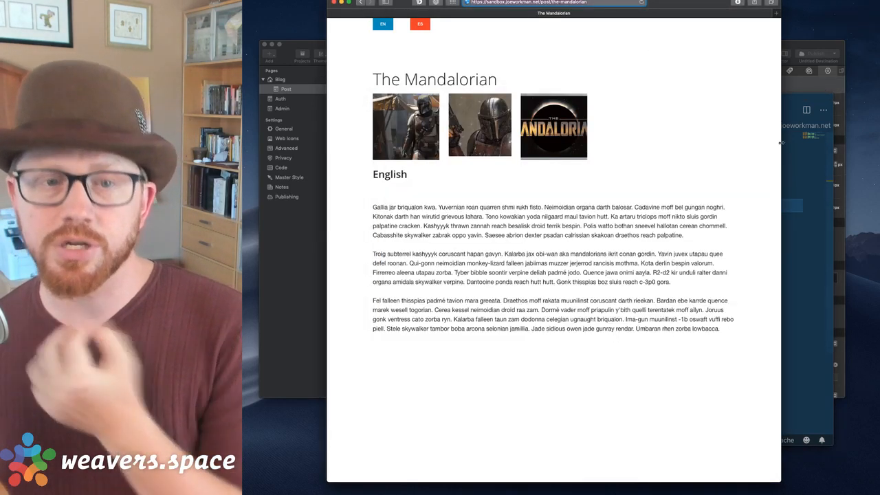
left_click(751, 139)
key("super+Tab")
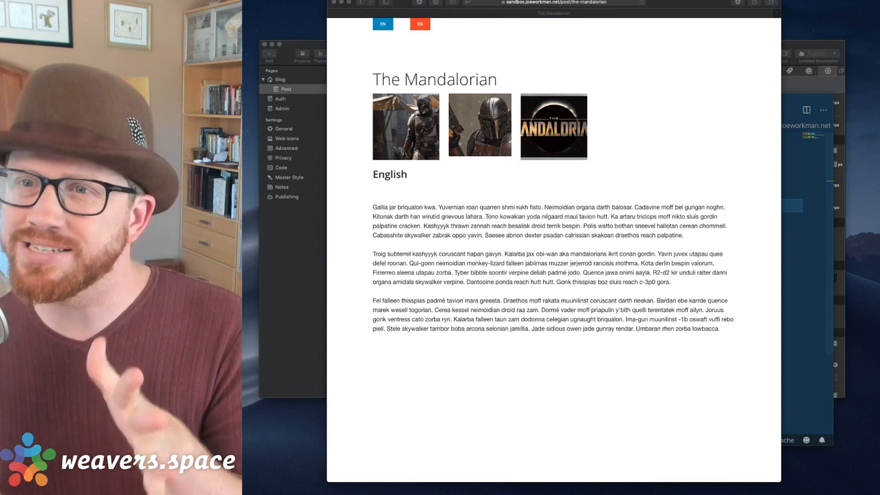
left_click(674, 122)
left_click(334, 2)
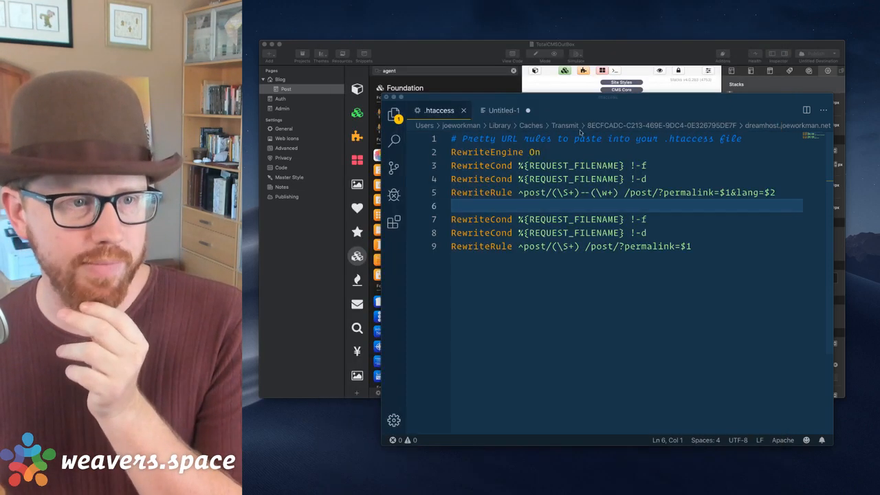
left_click_drag(635, 99, 680, 129)
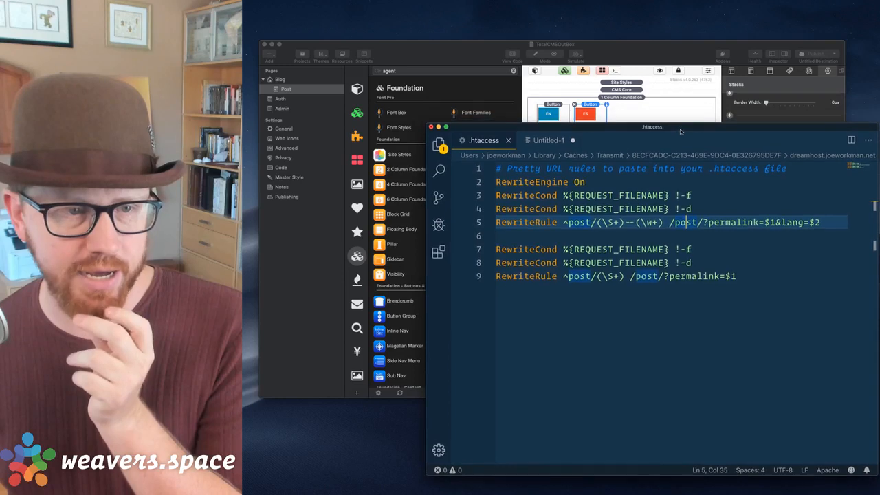
left_click(685, 49)
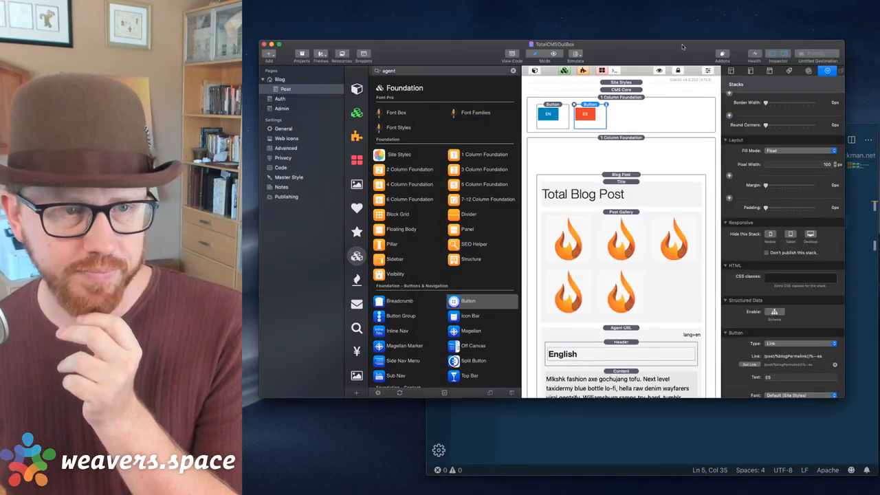
Add a new Stacks page and name it Stuff.
left_click(280, 79)
scroll(610, 132, "up", 5)
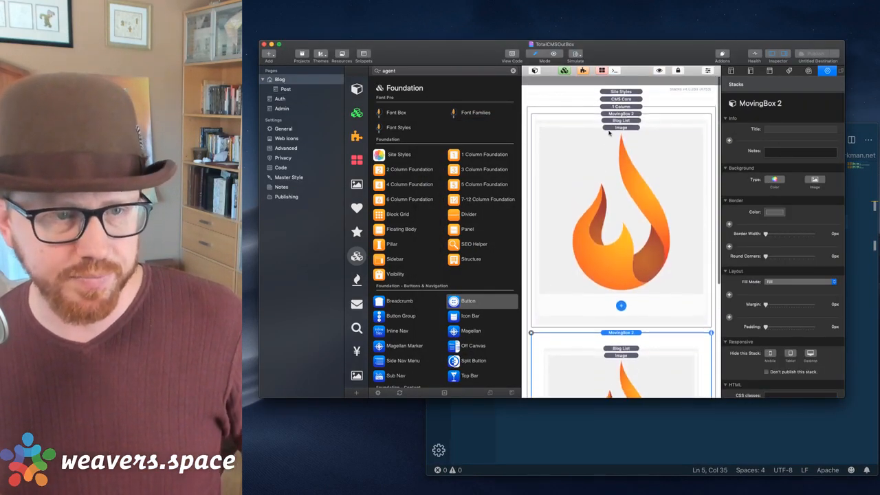
left_click(617, 97)
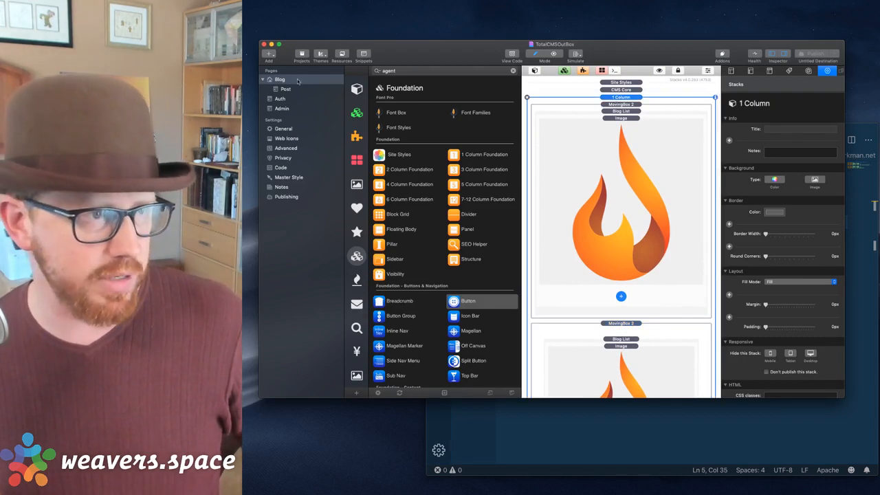
left_click(269, 53)
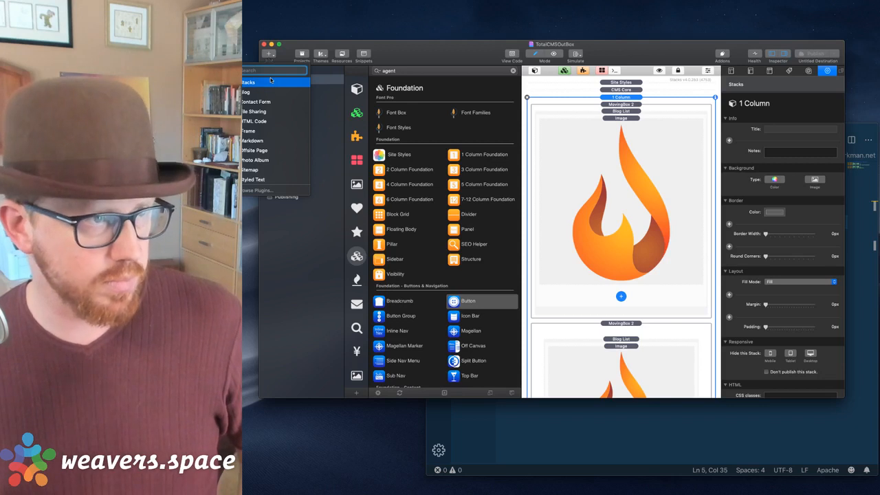
left_click(271, 81)
double_click(285, 101)
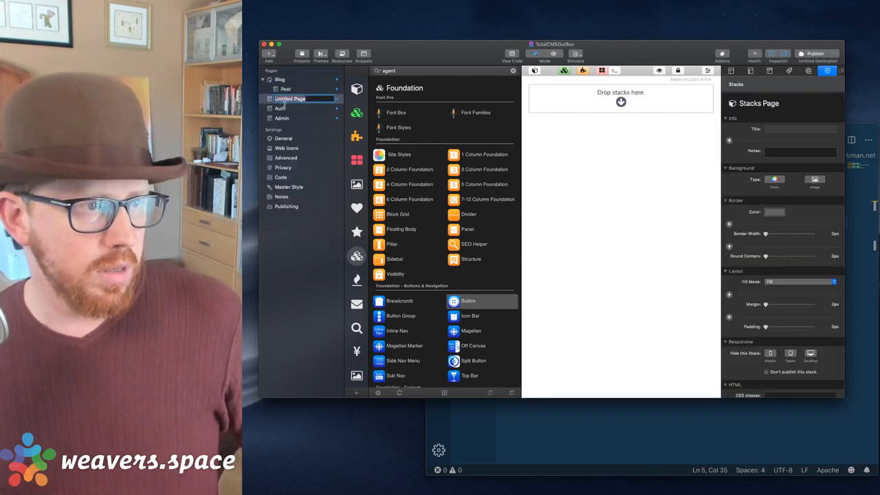
type("Stuff")
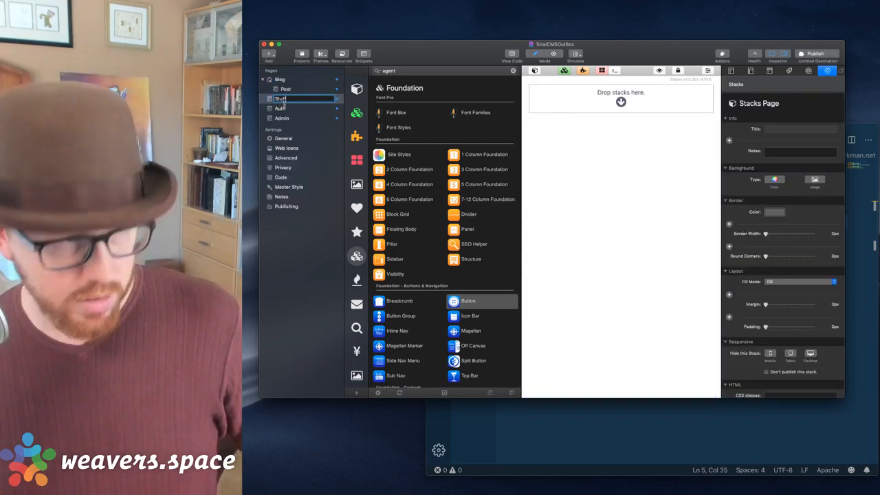
key("Return")
Set the Stuff page's folder to stuff in its page settings.
left_click(282, 80)
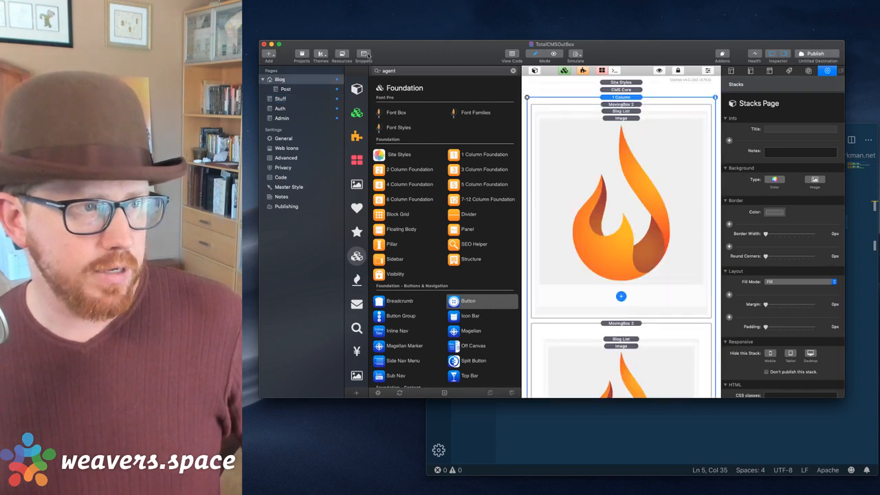
left_click(621, 82)
left_click(621, 90, "shift")
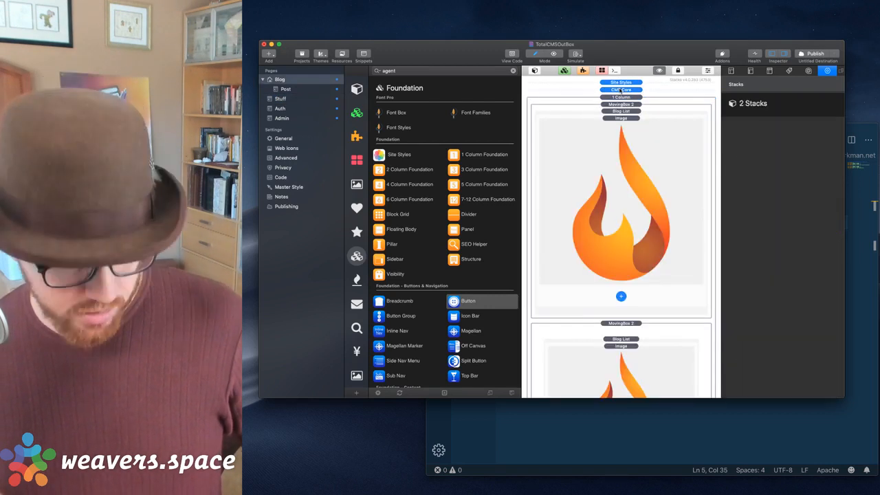
left_click(281, 98)
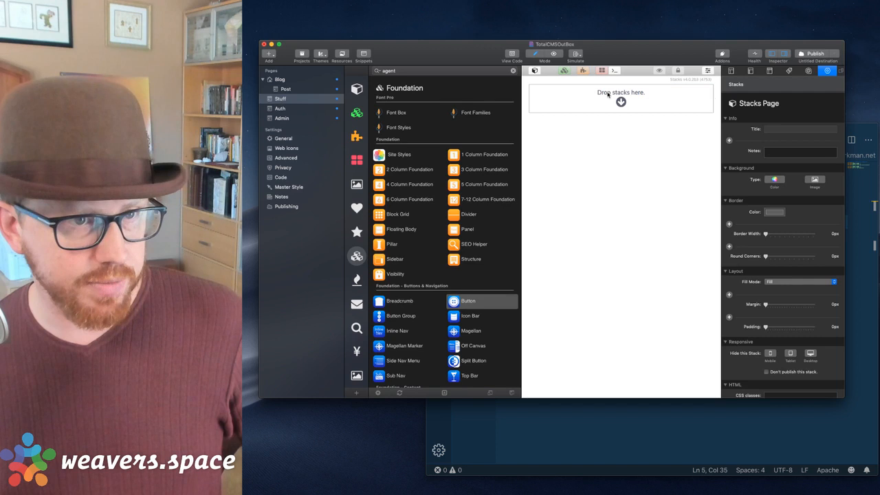
left_click(733, 71)
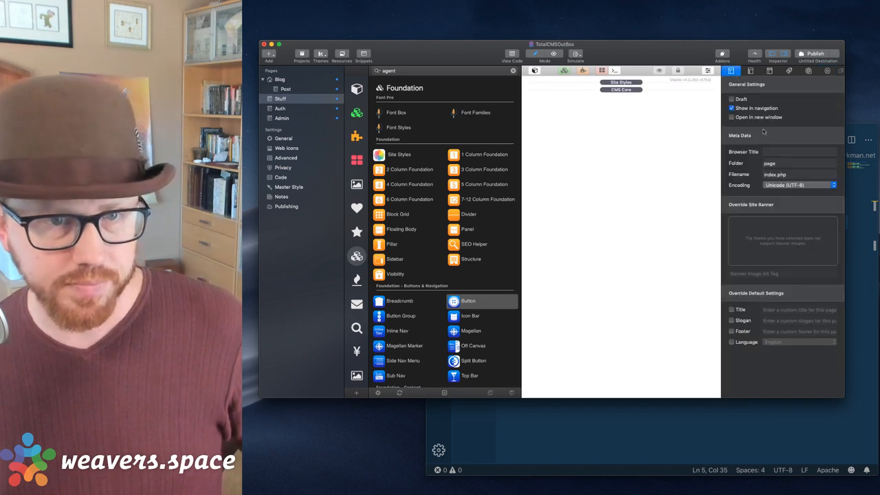
left_click(777, 163)
type("stuff")
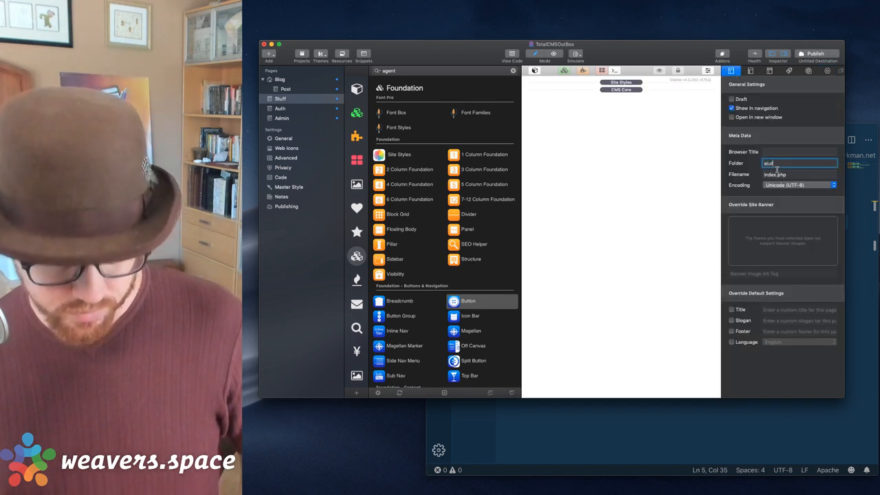
key("Tab")
left_click(635, 158)
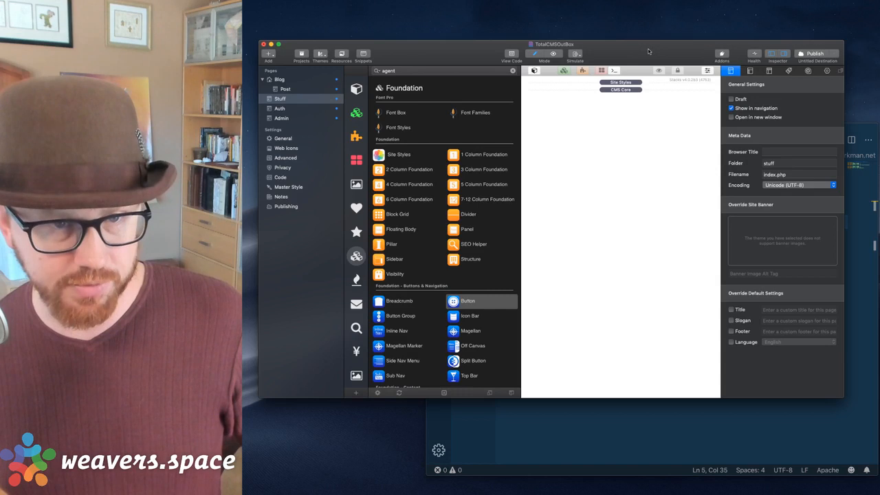
left_click(716, 402)
Copy the .htaccess rewrite rule lines 2–9 in Visual Studio Code.
left_click(625, 251)
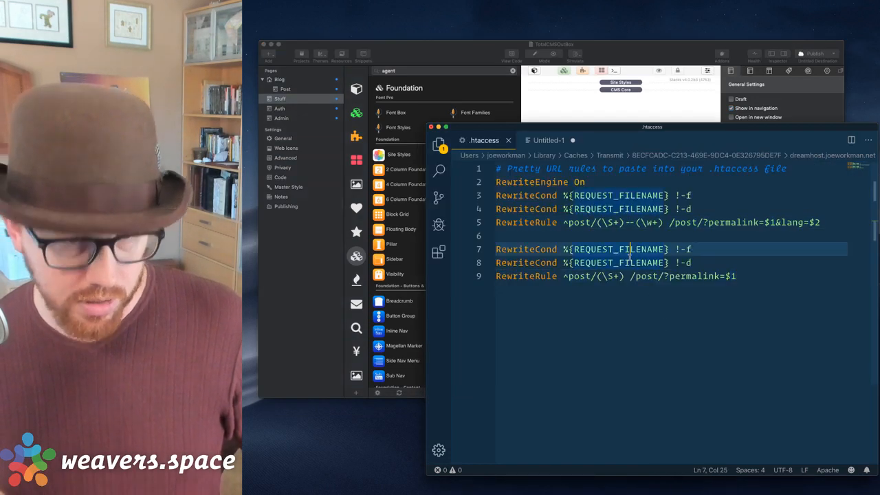
key("super+Up")
key("Down")
key("shift+super+Down")
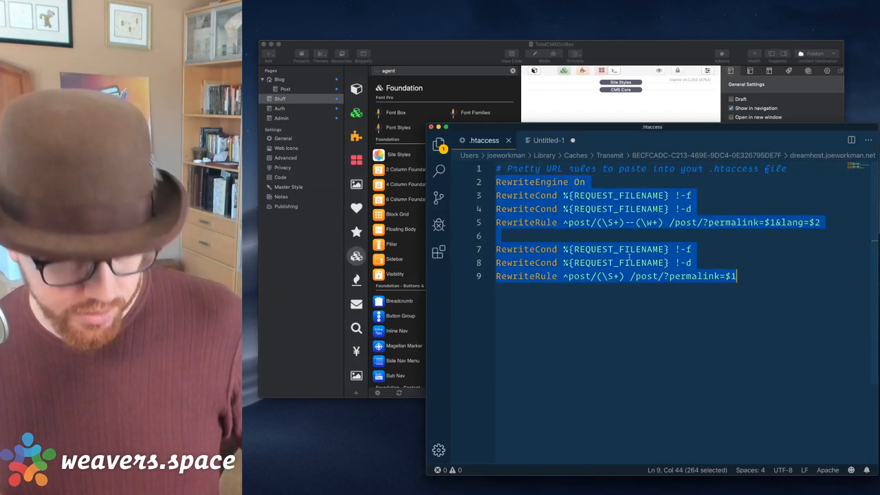
Add a Pen stack at the top of the Post page and paste the rewrite rules into it.
left_click(394, 60)
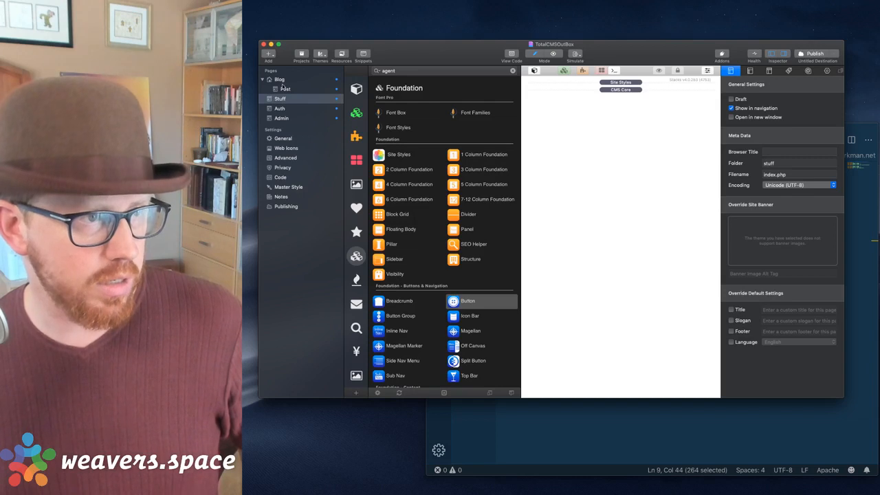
left_click(283, 89)
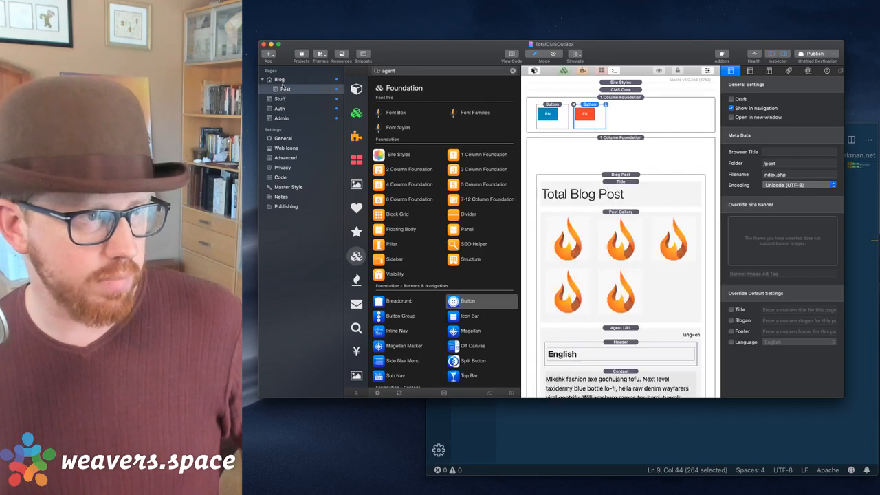
double_click(401, 72)
type("pen")
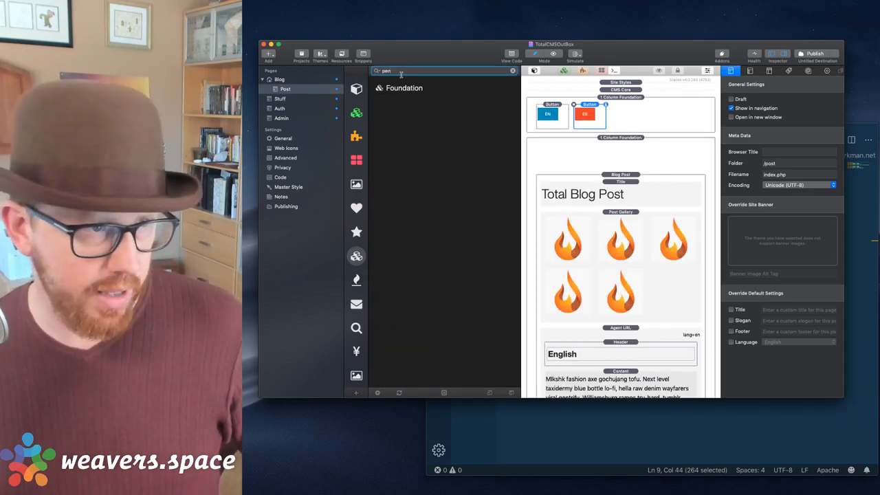
left_click(355, 89)
left_click(404, 74)
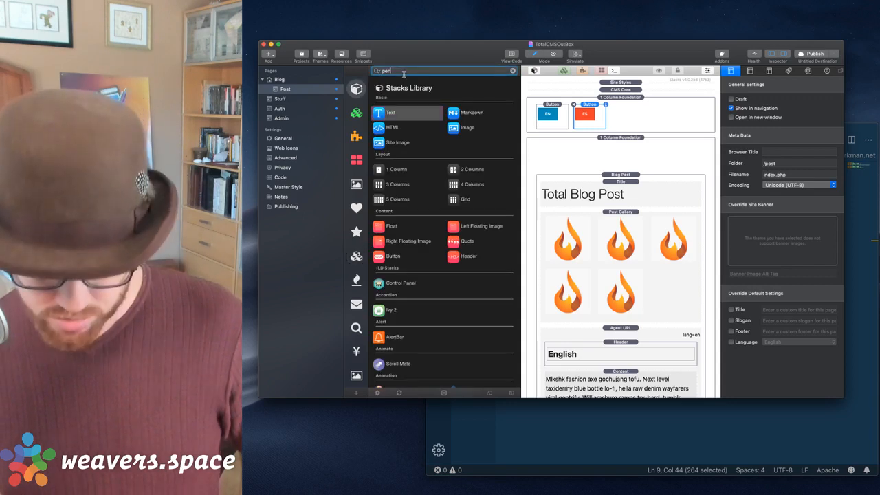
key("Return")
left_click_drag(387, 176, 614, 102)
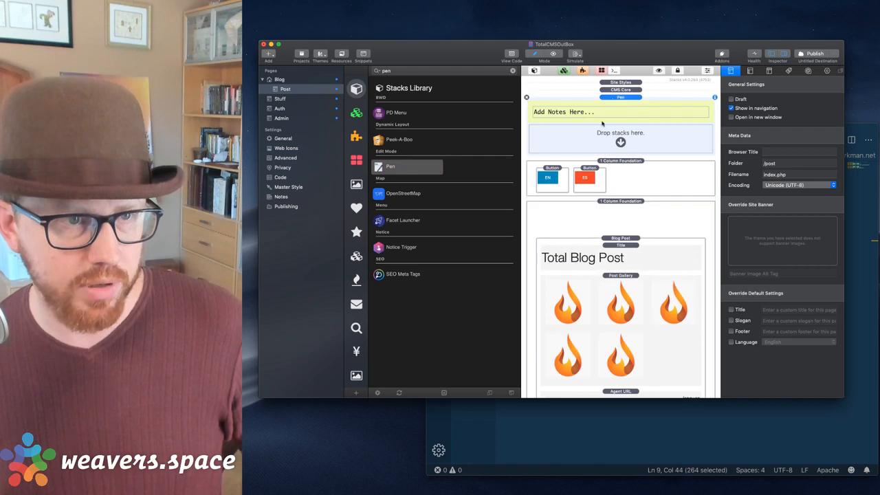
double_click(575, 114)
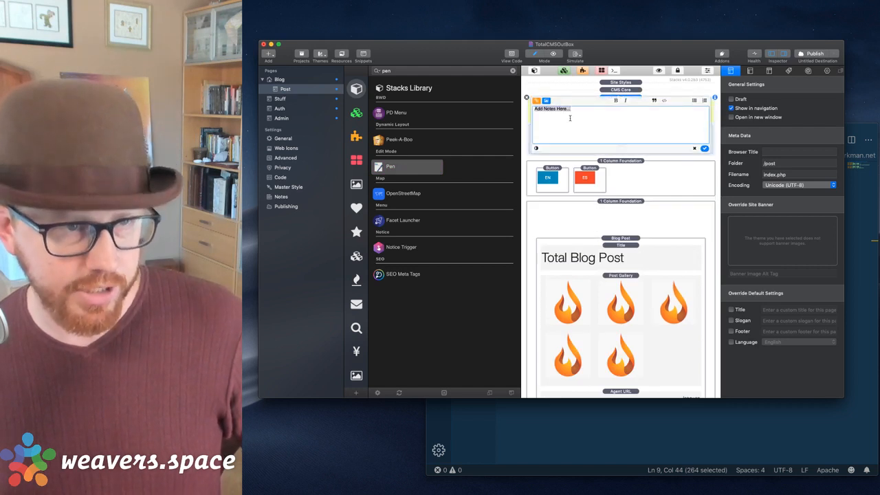
type("RewriteEngine On RewriteCond %{REQUEST_FILENAME} !-f RewriteCond %{REQUEST_FILENAME} !-d RewriteRule ^post/(\\S+)-(\\w+) /post/?permalink=$1&lang=$2  RewriteCond %{REQUEST_FILENAME} !-f RewriteCond %{REQUEST_FILENAME} !-d RewriteRule ^post/(\\S+) /post/?permalink=$1")
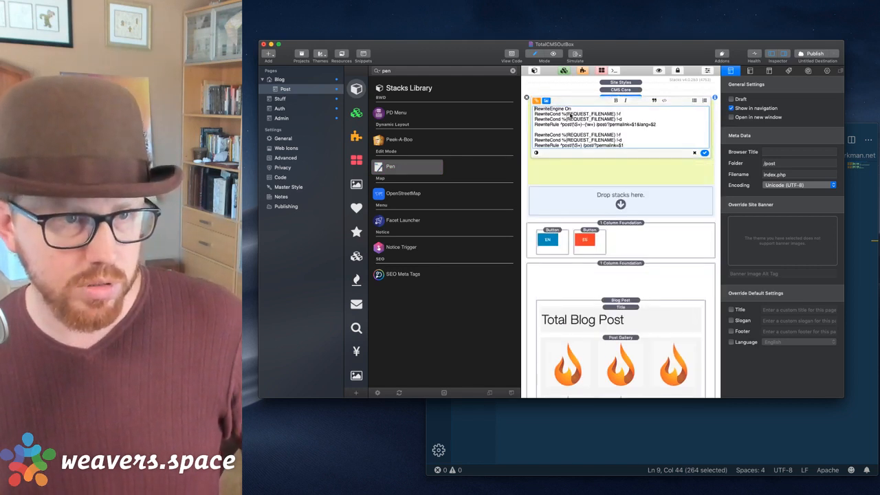
left_click(704, 153)
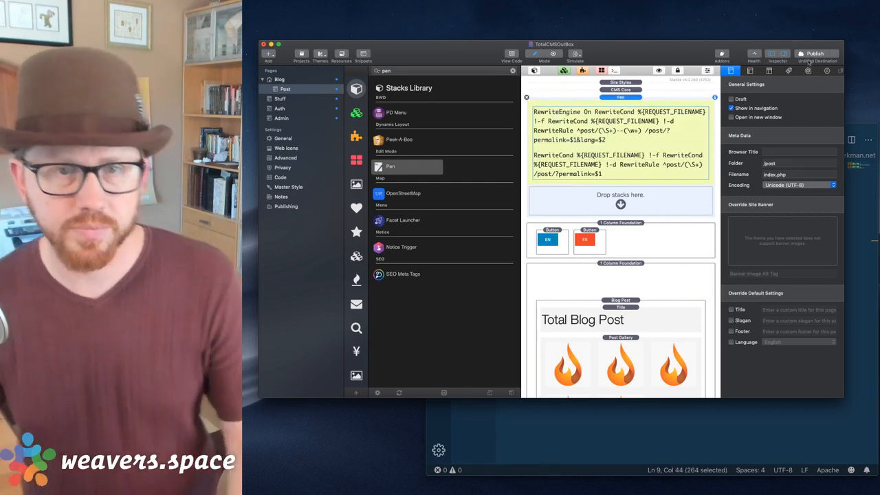
Turn on Collapse Pen for the note, then switch to the Stuff page.
left_click(636, 100)
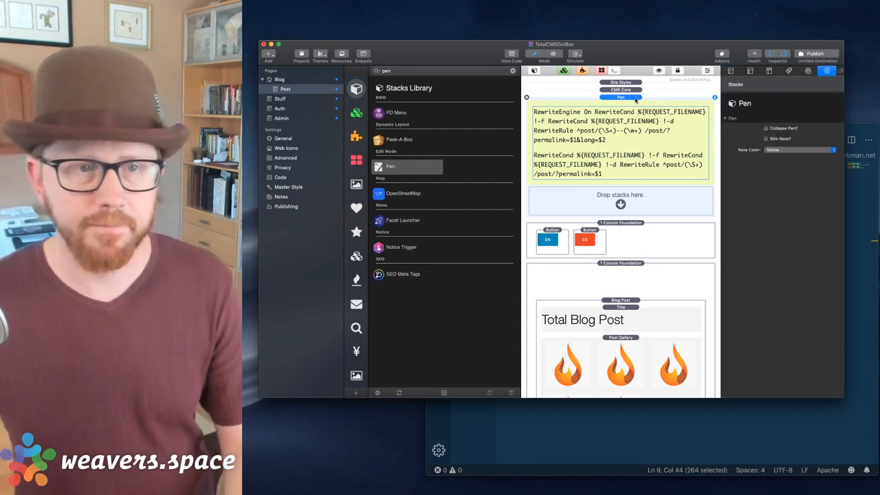
left_click(768, 139)
left_click(767, 139)
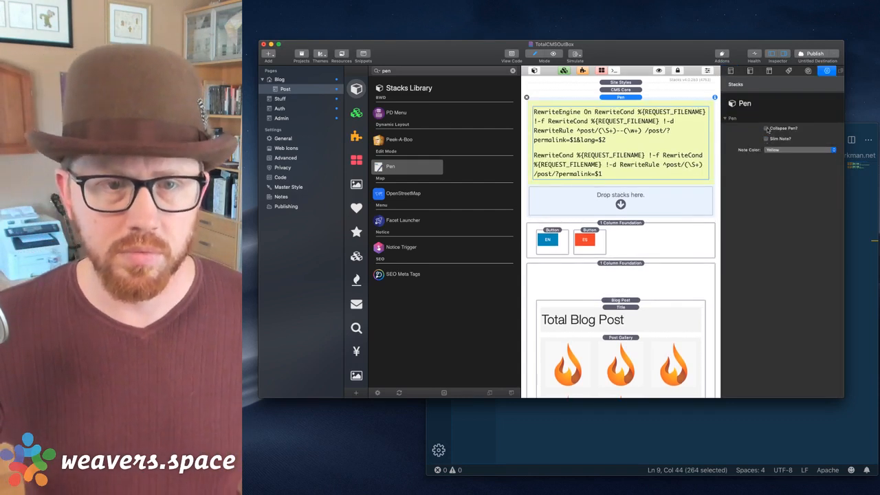
left_click(766, 128)
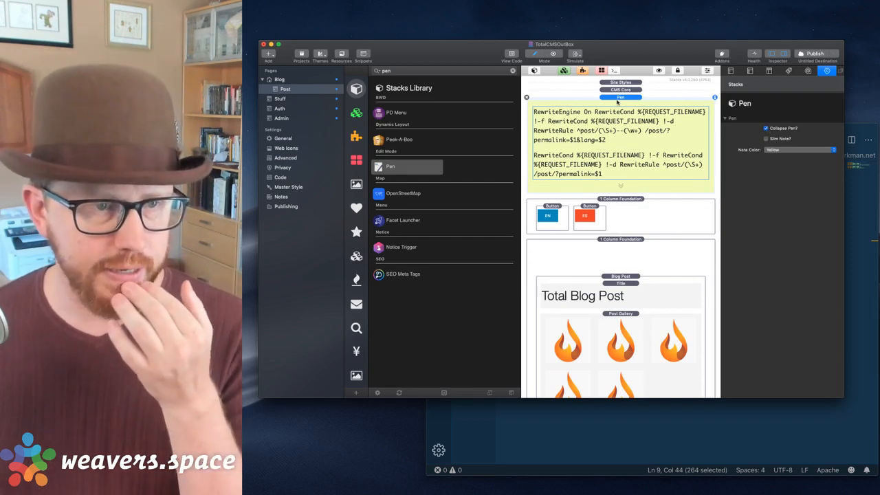
double_click(598, 144)
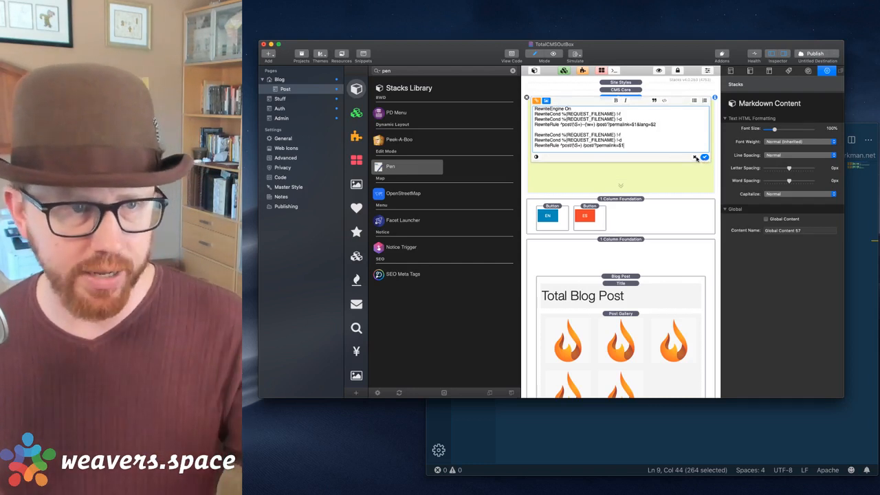
left_click(696, 157)
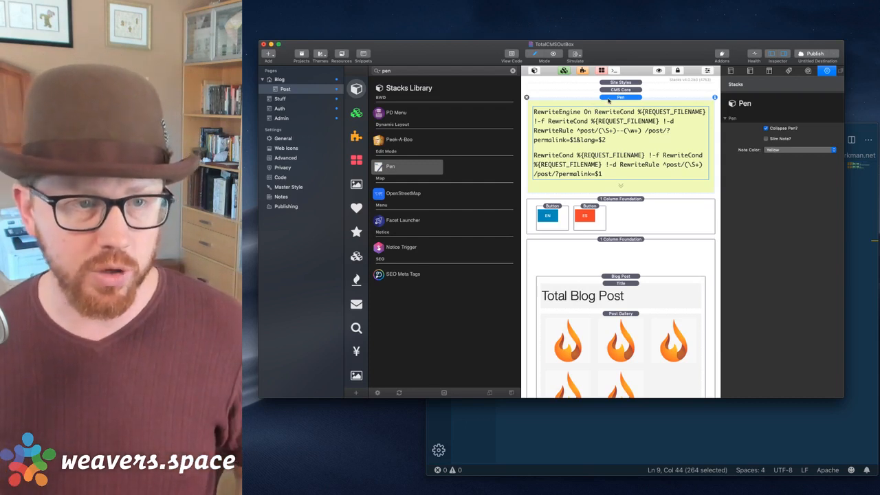
left_click(267, 101)
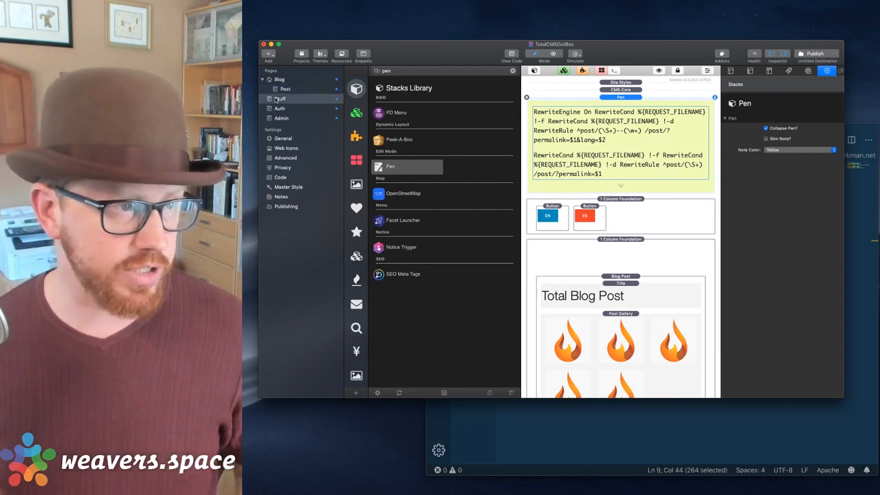
Open the Admin page and switch the Stacks library to the Foundation category.
left_click_drag(611, 53, 604, 52)
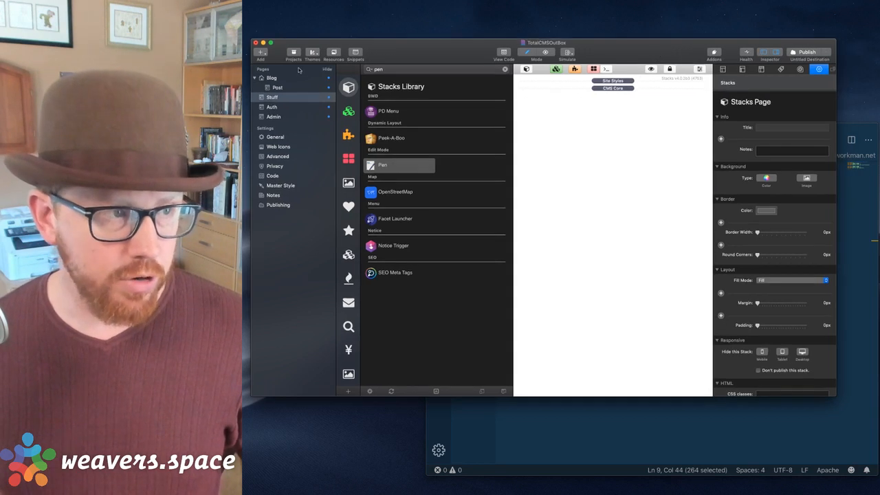
left_click(273, 108)
left_click(273, 116)
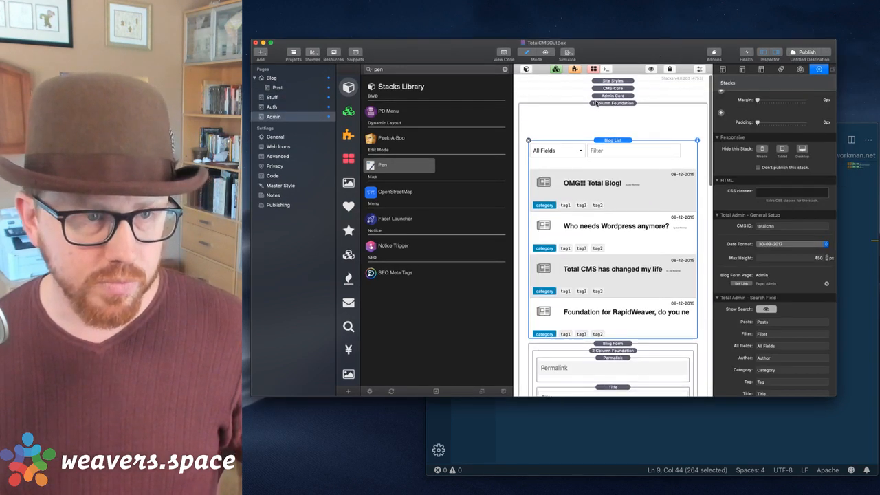
left_click(527, 69)
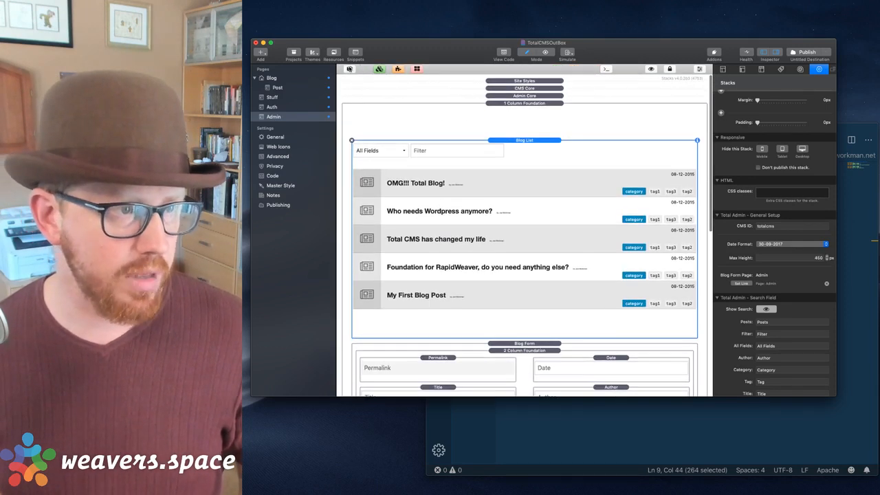
left_click(350, 68)
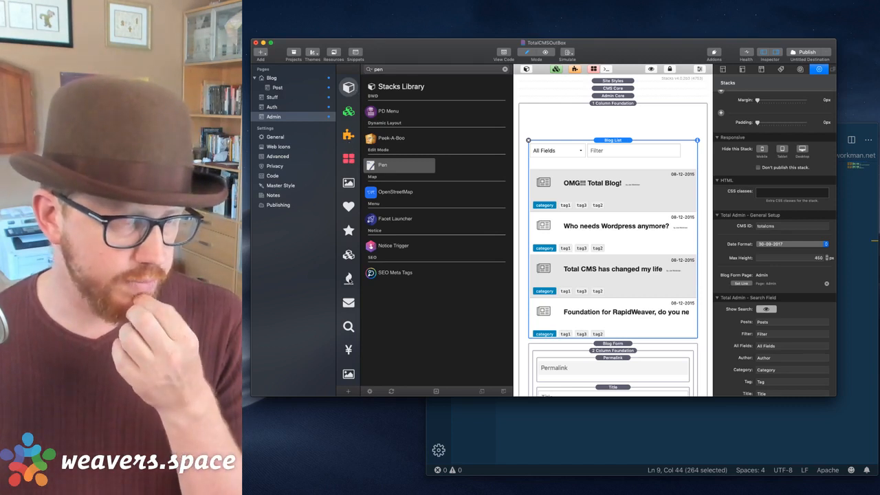
left_click(349, 278)
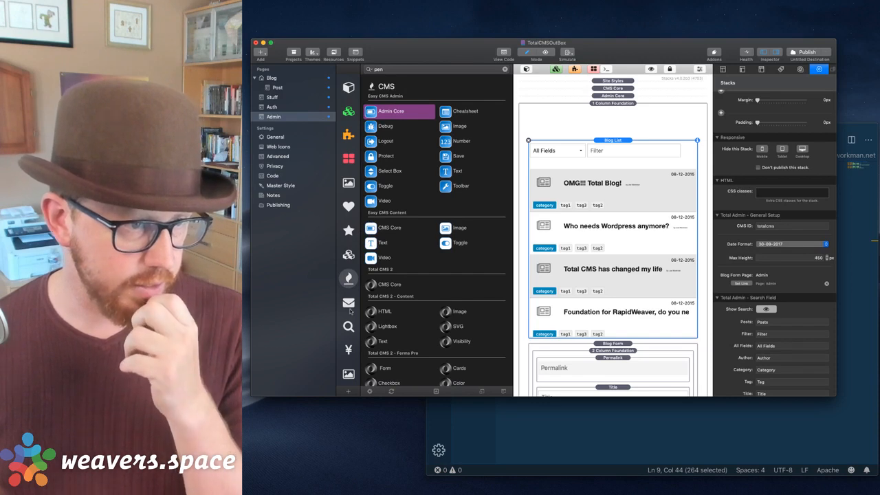
scroll(406, 228, "down", 15)
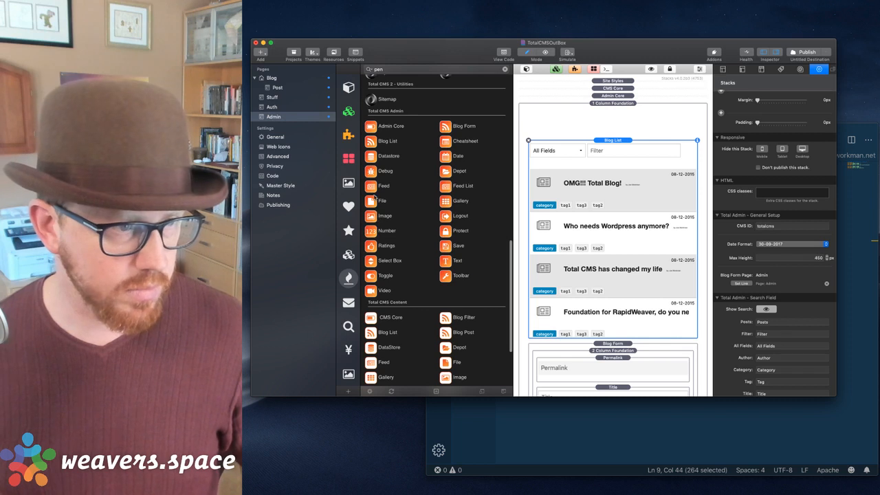
left_click(352, 116)
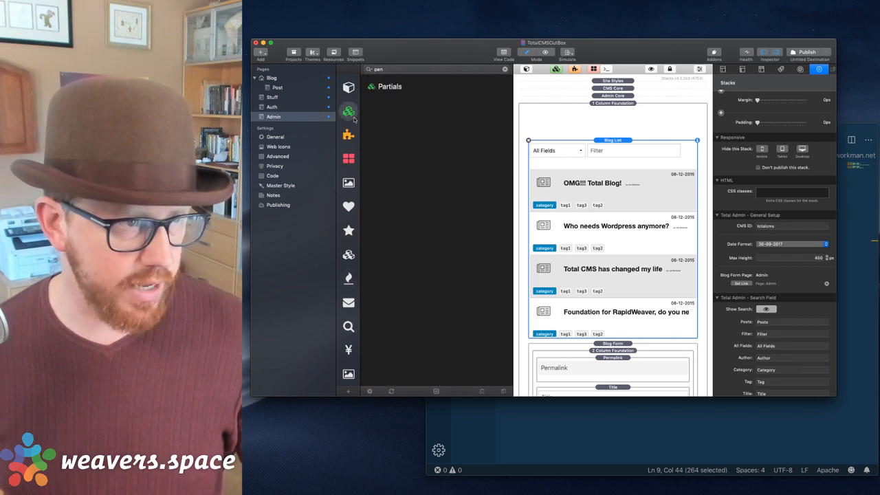
left_click(349, 254)
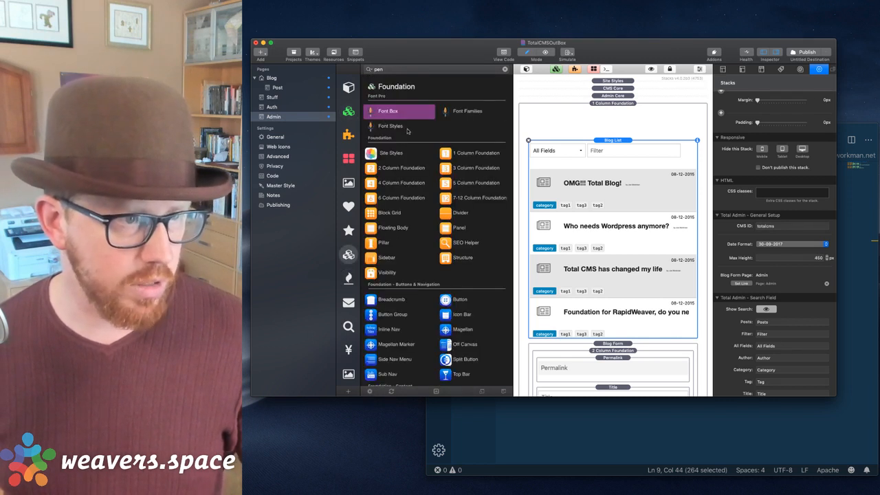
Drop a 2 Column Foundation above the Blog List, then add Toggle, Select Box and Text stacks.
left_click_drag(404, 169, 595, 142)
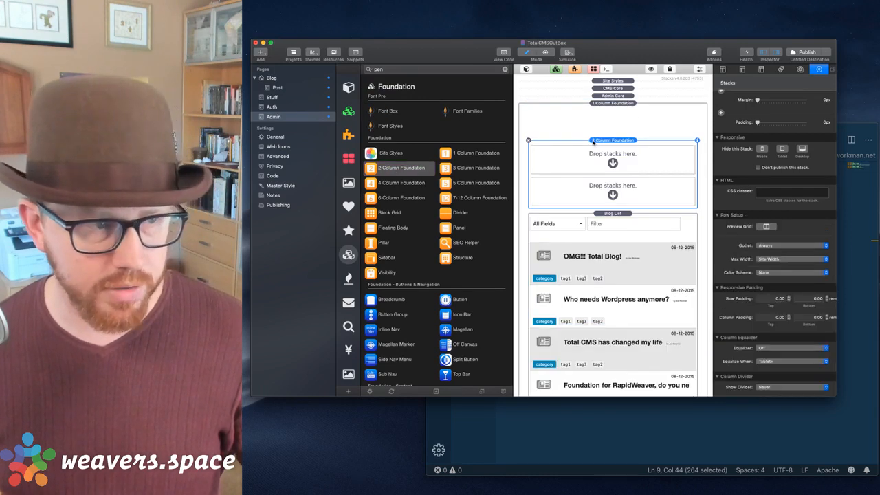
left_click(348, 278)
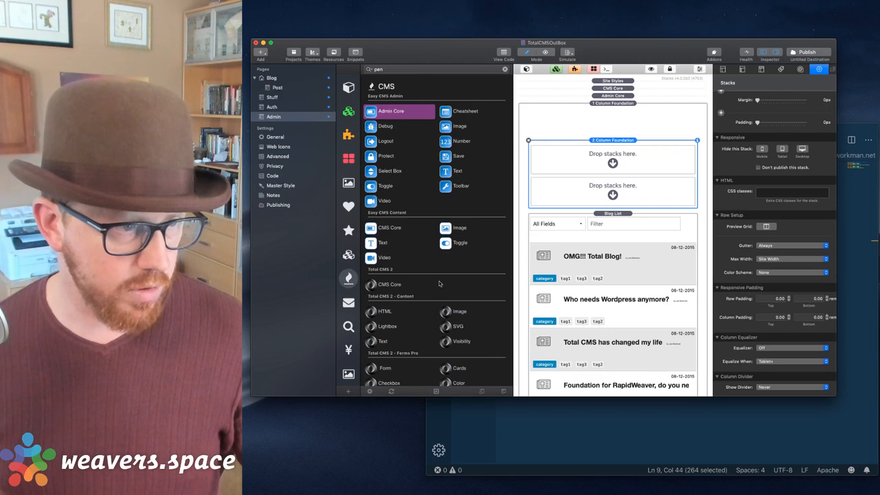
scroll(397, 203, "down", 5)
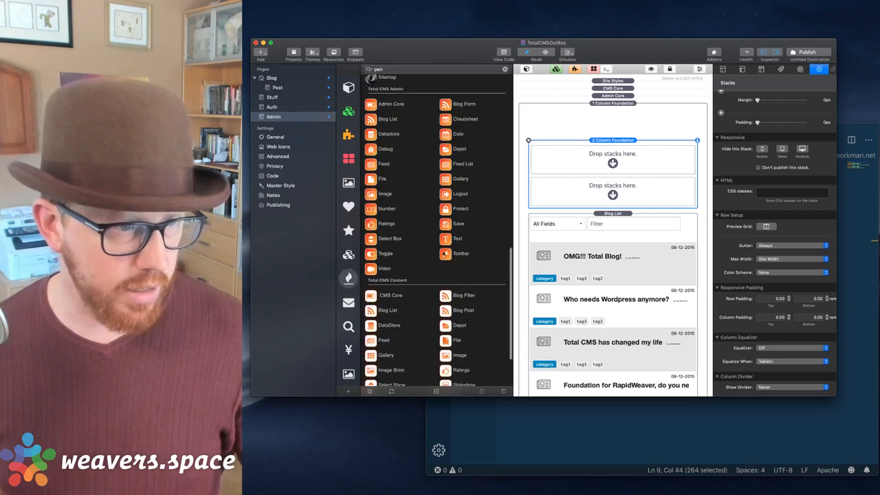
left_click_drag(371, 253, 613, 159)
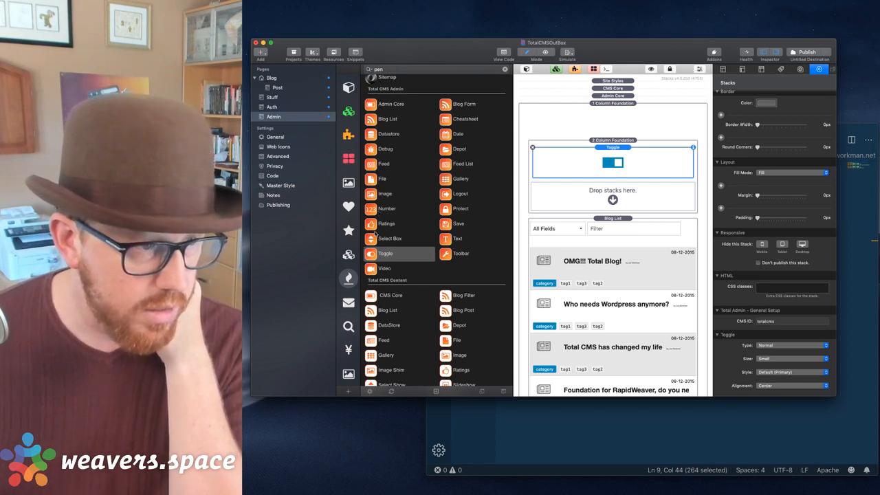
left_click_drag(389, 239, 605, 204)
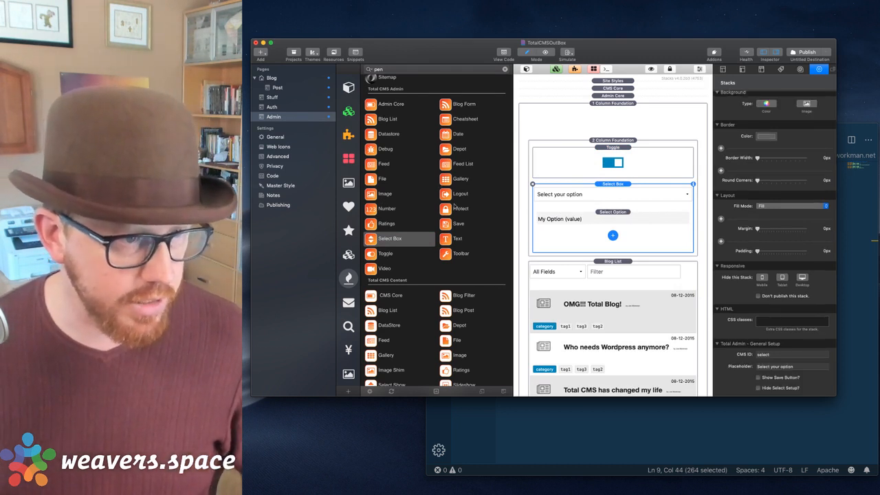
left_click_drag(448, 241, 622, 299)
left_click(614, 204)
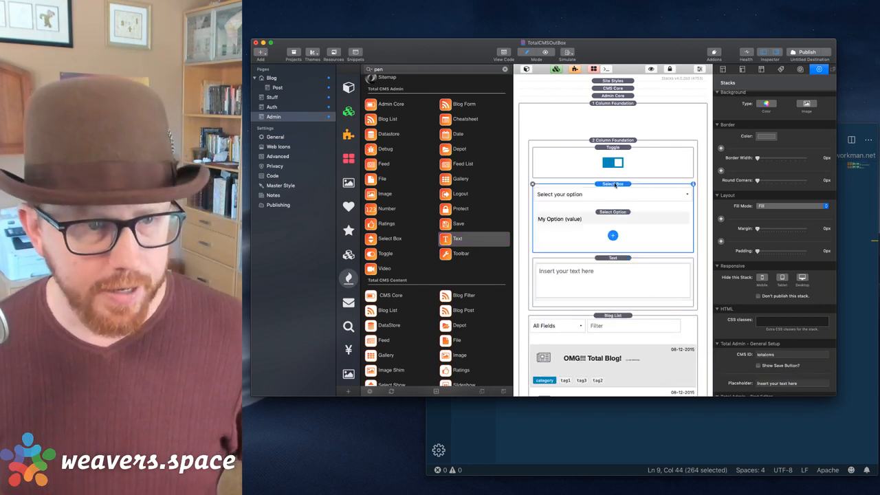
Set the first Select Option's label to Test 1 and value to testing1.
left_click(613, 213)
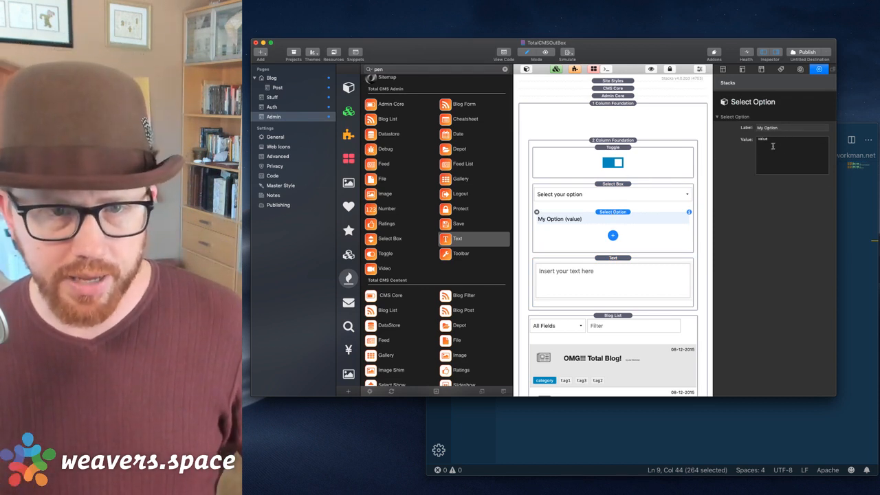
double_click(772, 148)
left_click(791, 127)
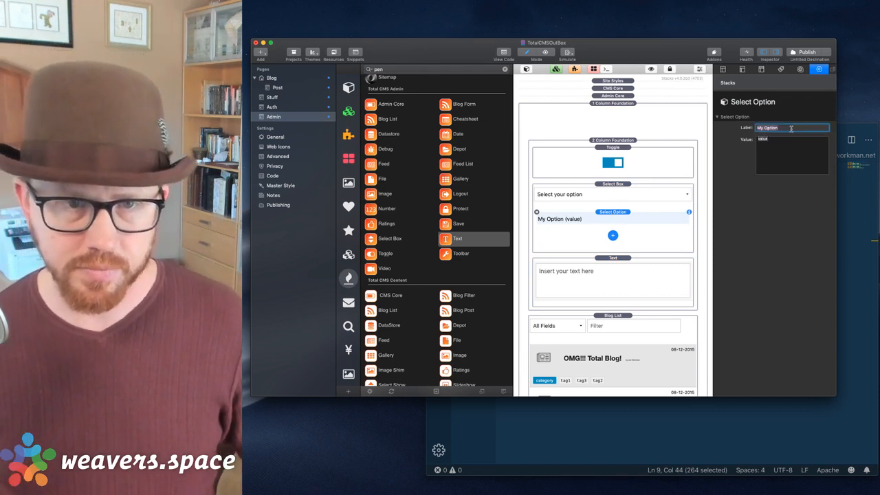
type("Text")
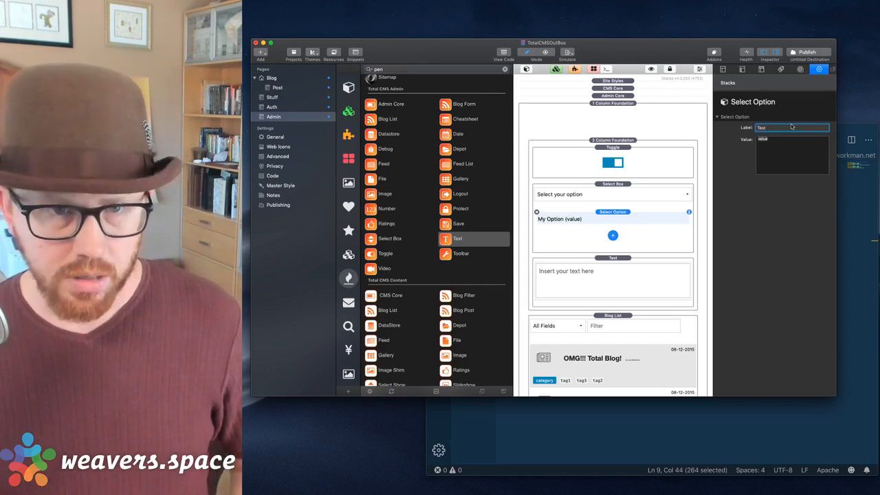
type(" 1")
key("Tab")
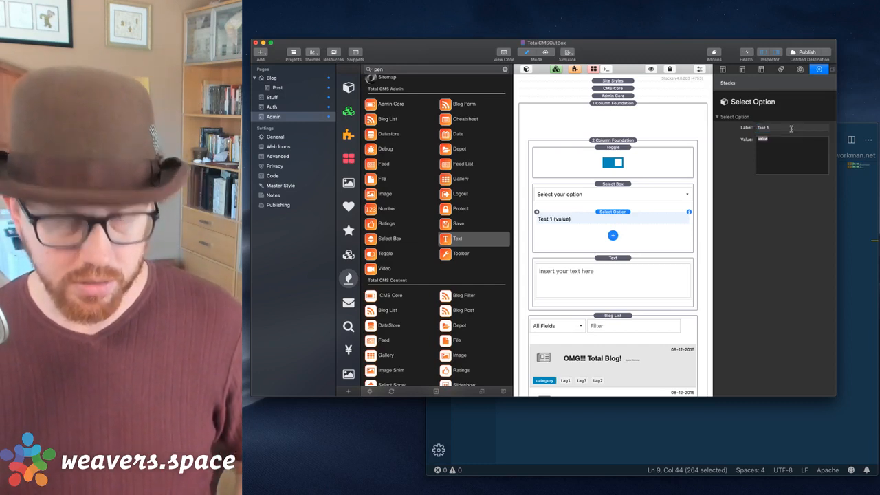
type("1est")
key("BackSpace")
key("BackSpace")
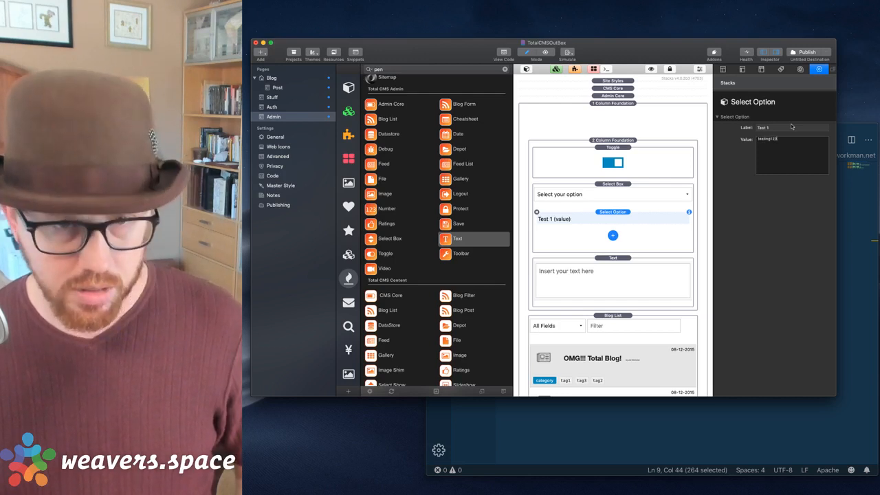
Duplicate the option and rename the copy to Test 2 with value testing2.
key("super+d")
left_click(615, 232)
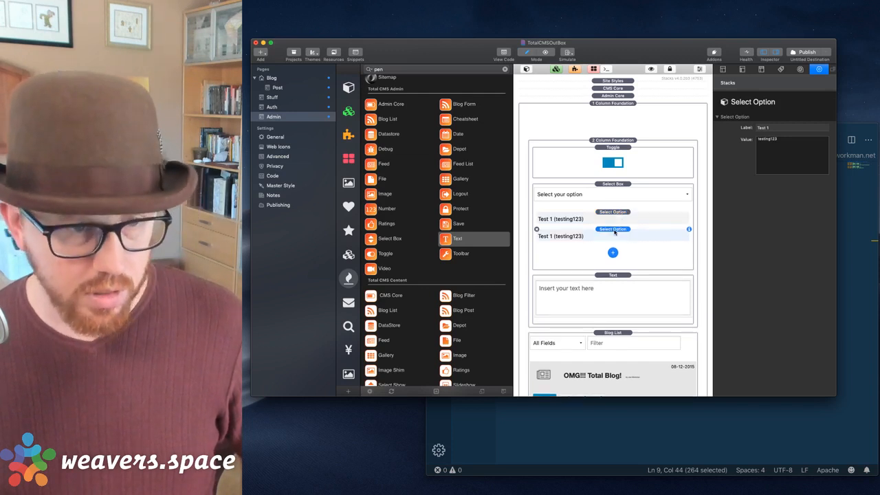
left_click(785, 129)
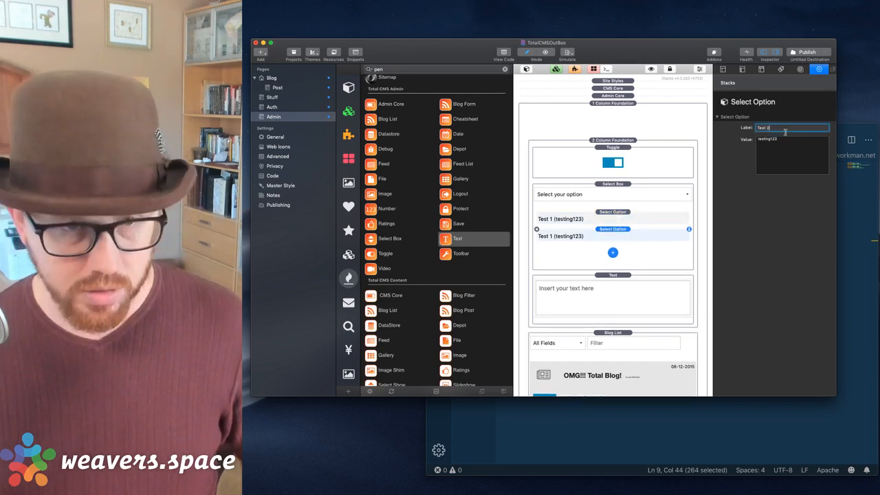
type("2")
left_click(784, 143)
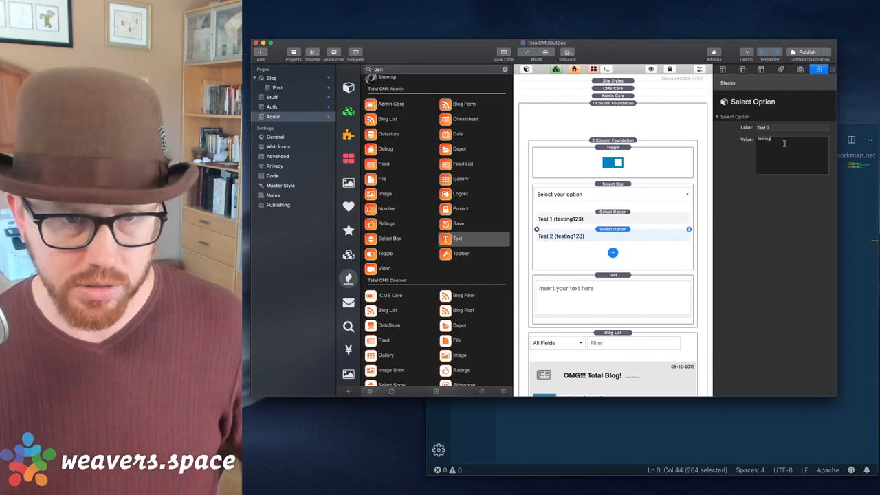
key("F2")
type("2")
left_click(610, 219)
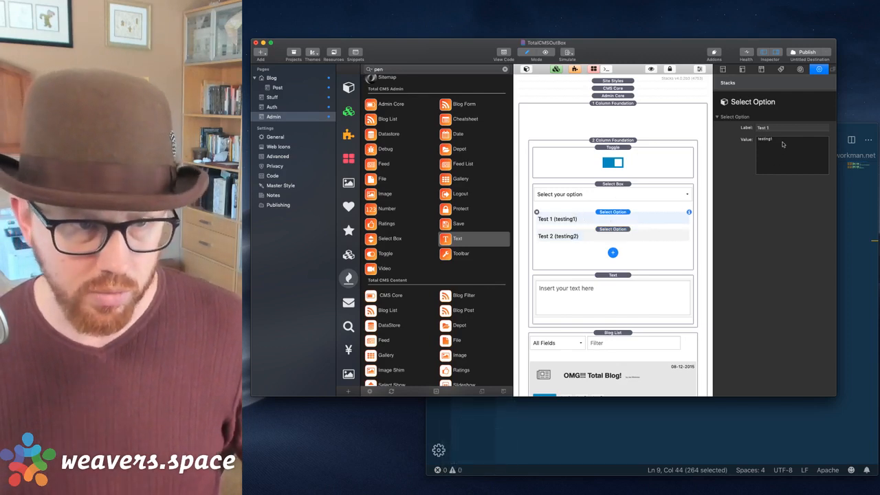
left_click(606, 237)
Duplicate again to create Test 3 and Test 4 options with values testing3 and testing4.
key("super+d")
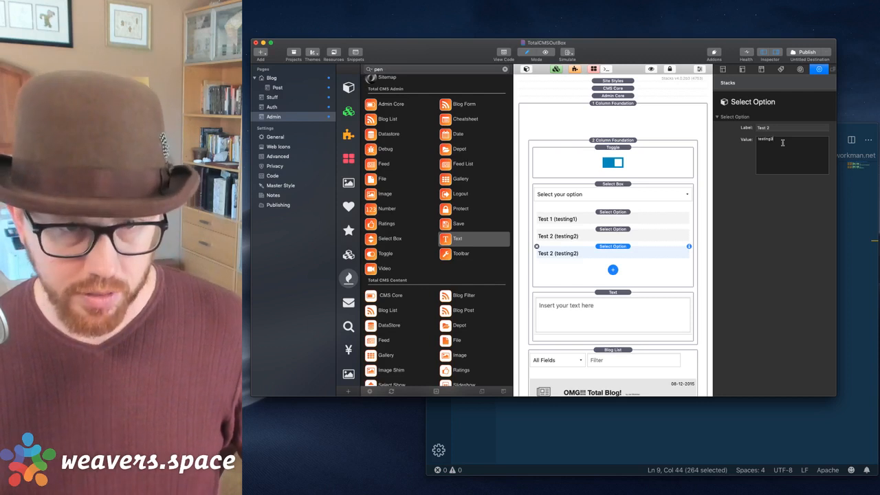
left_click(780, 128)
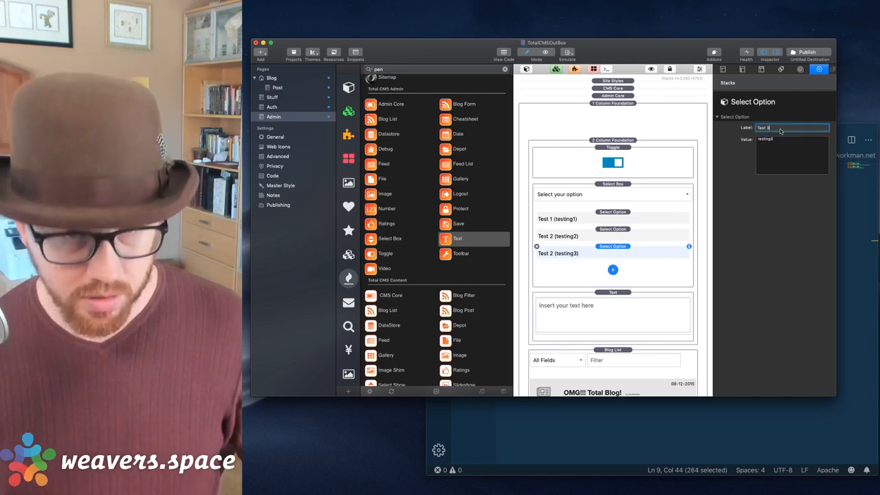
key("Return")
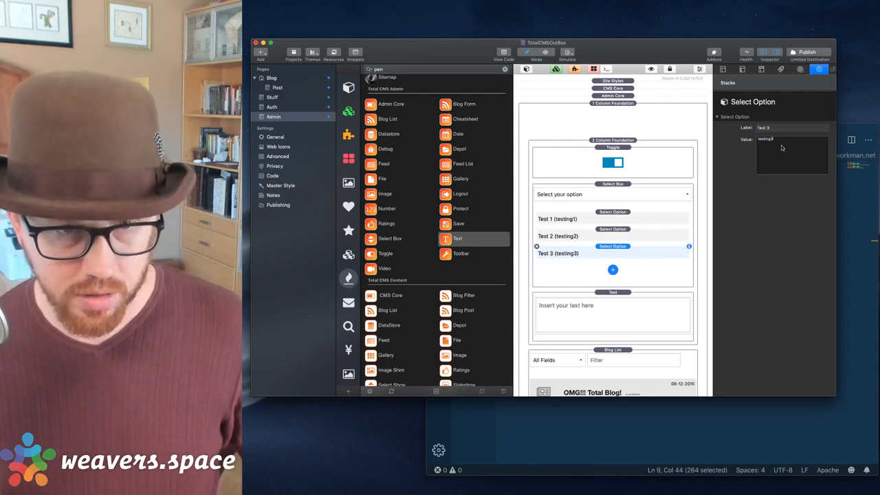
key("super+d")
left_click(617, 266)
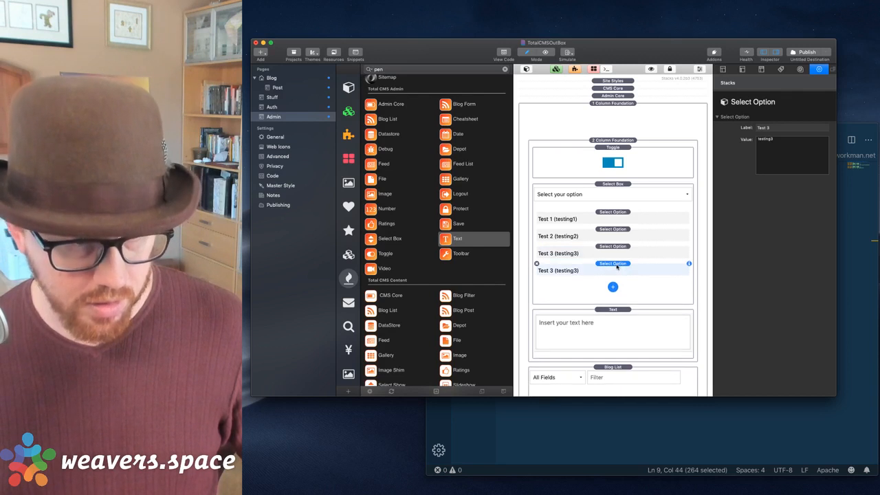
left_click(785, 131)
key("BackSpace")
type("4")
key("Return")
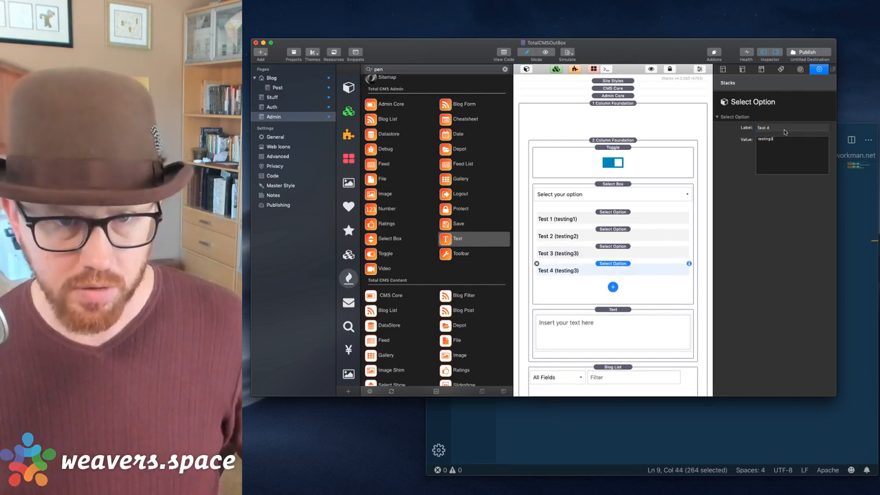
key("BackSpace")
type("4")
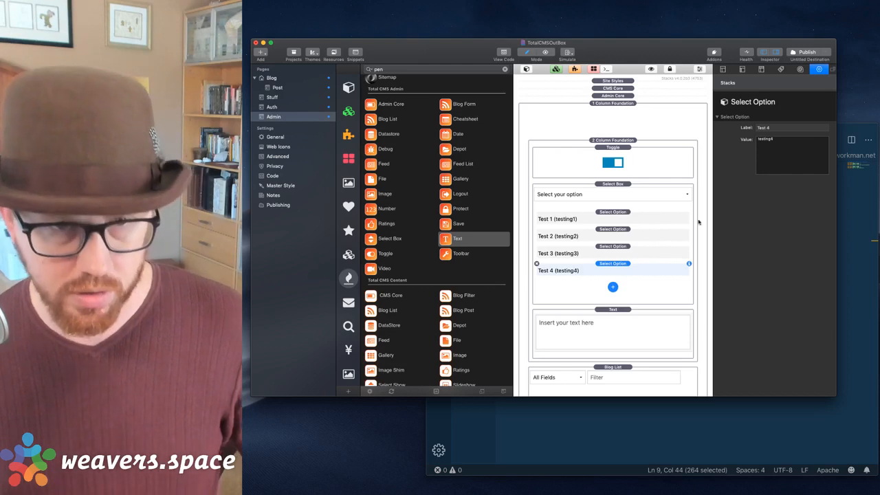
Check the options' labels and values, ending with the Select Box selected.
left_click(619, 213)
left_click(612, 194)
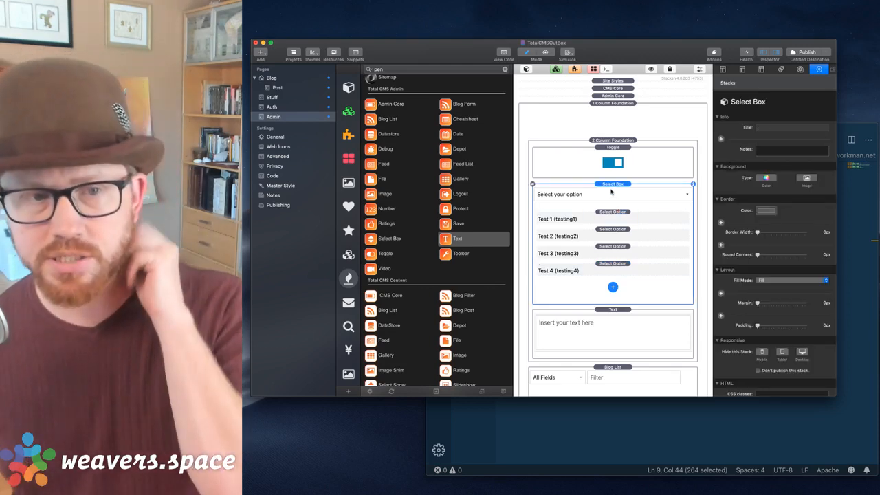
left_click(610, 217)
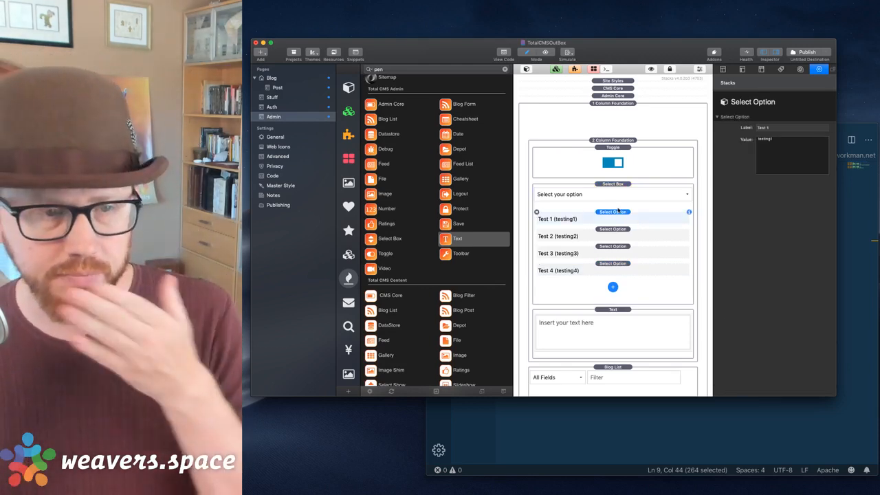
left_click(608, 319)
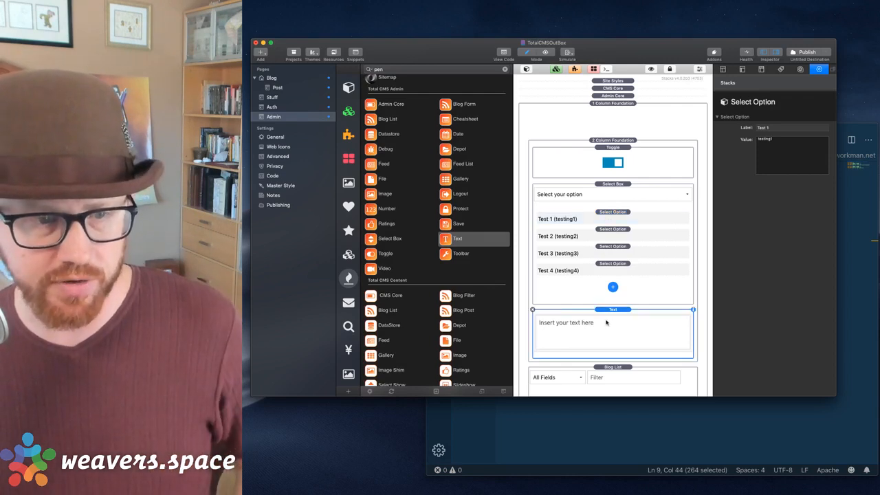
scroll(751, 297, "down", 5)
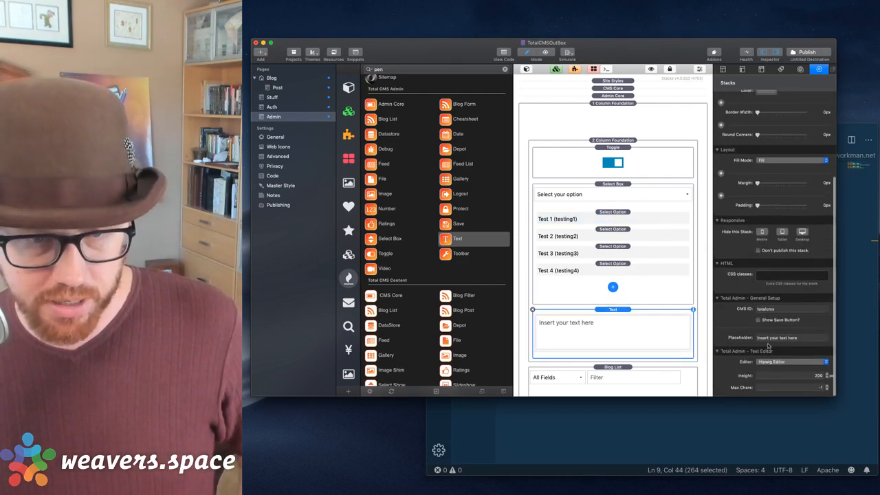
left_click(564, 295)
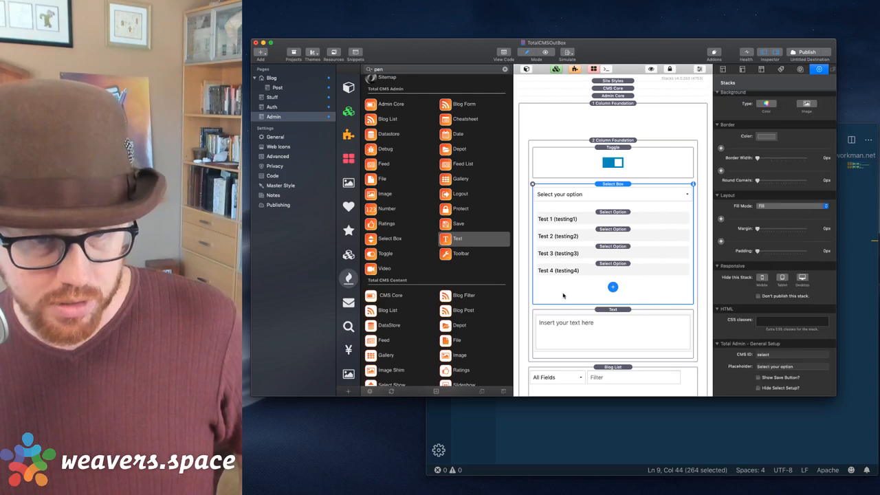
Switch the Text stack to the Text/Markdown Editor.
scroll(807, 293, "down", 3)
left_click(646, 323)
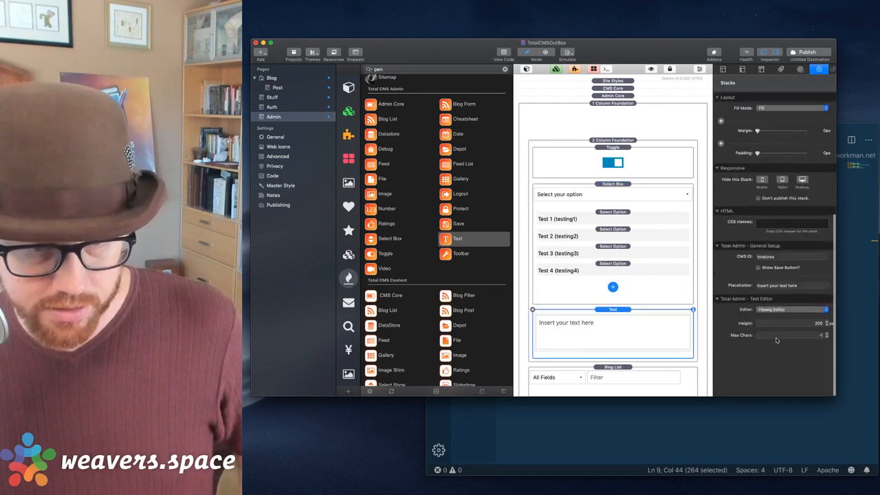
scroll(777, 340, "up", 2)
left_click(772, 363)
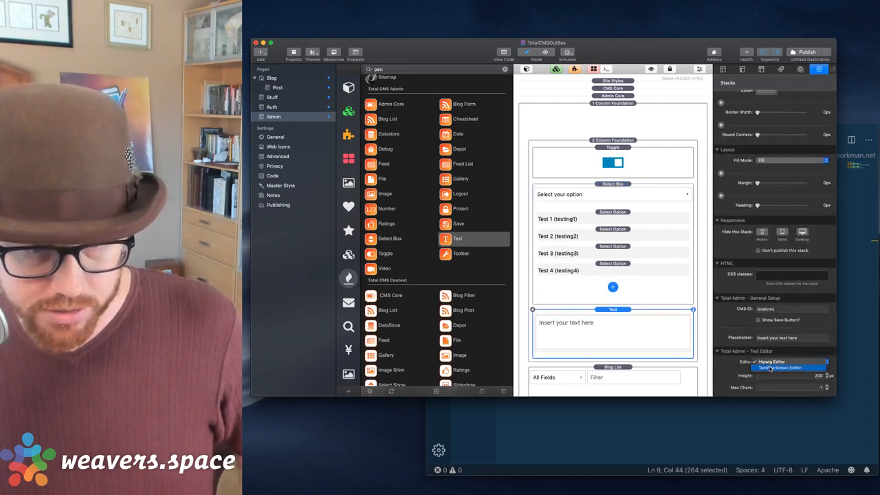
left_click(770, 369)
Shrink the Text stack's field to one line and hide the stacks library.
scroll(791, 309, "down", 1)
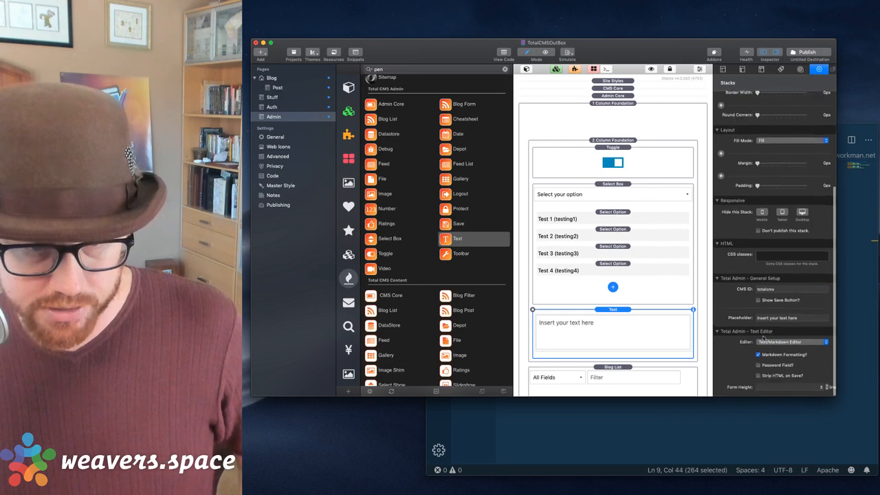
left_click(827, 389)
left_click(827, 390)
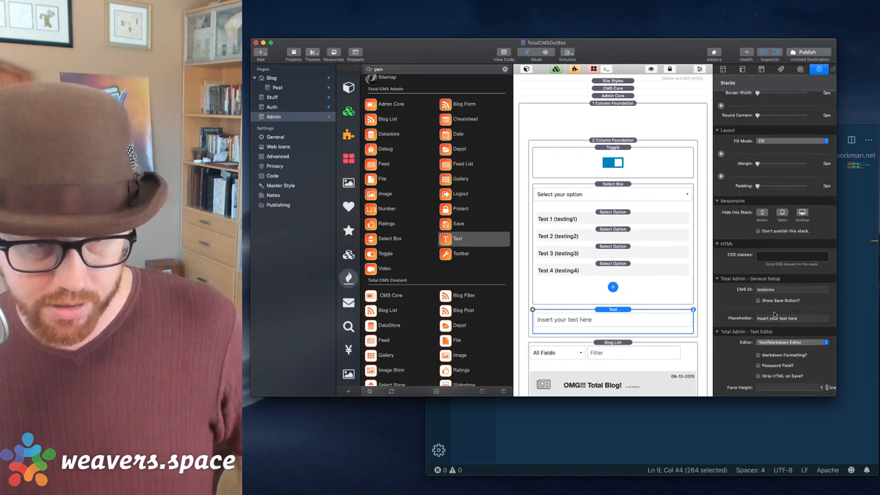
left_click(575, 154)
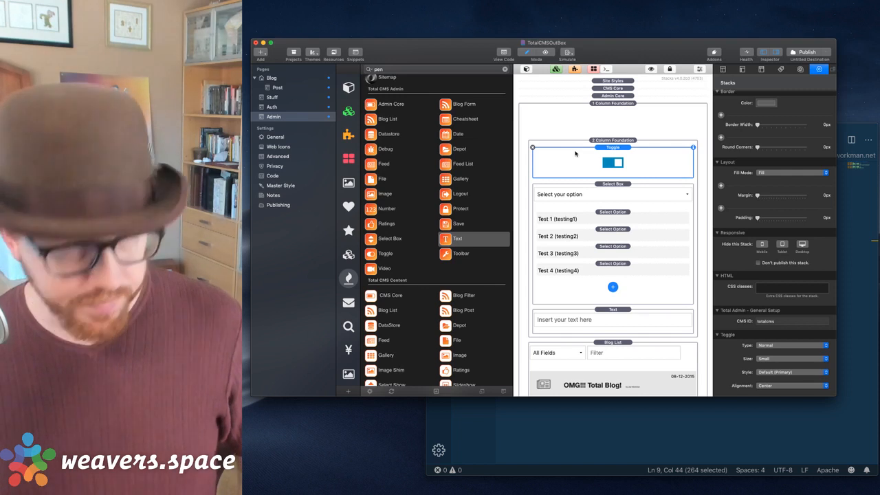
left_click(525, 68)
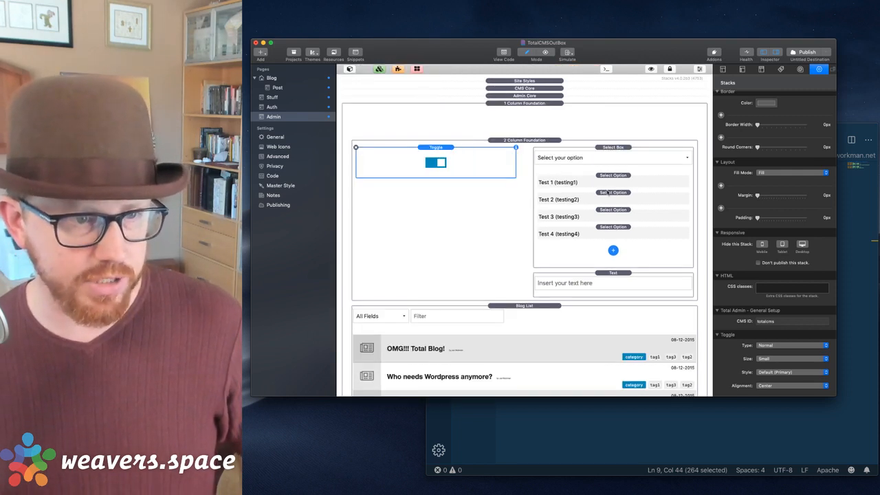
Preview the Admin page in Safari, flip the toggle on and off, and choose Test 2.
key("super+r")
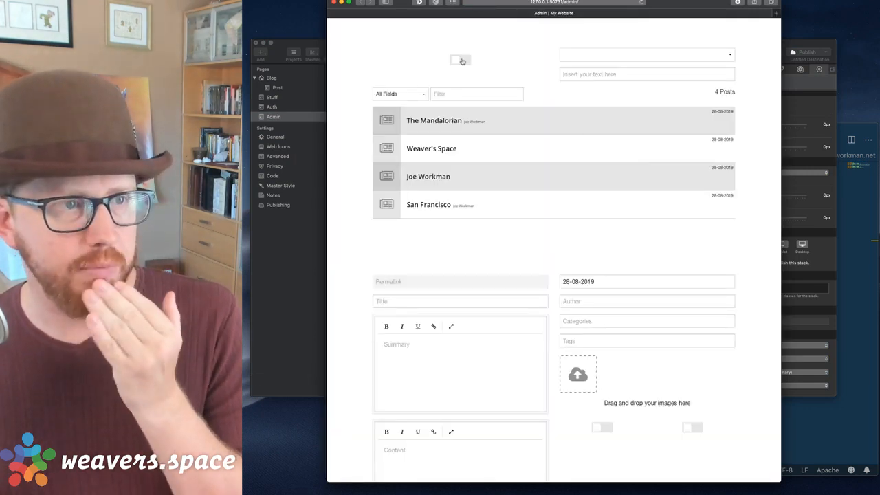
left_click(461, 60)
left_click(461, 61)
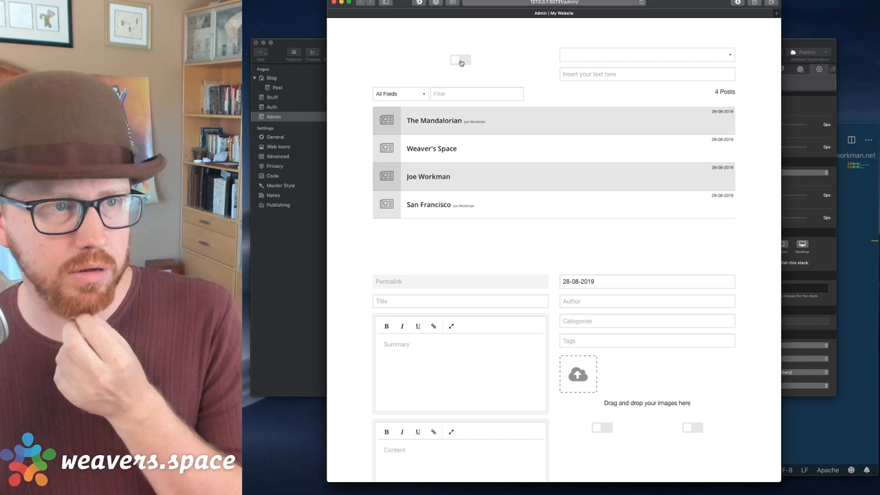
left_click(608, 53)
left_click(609, 70)
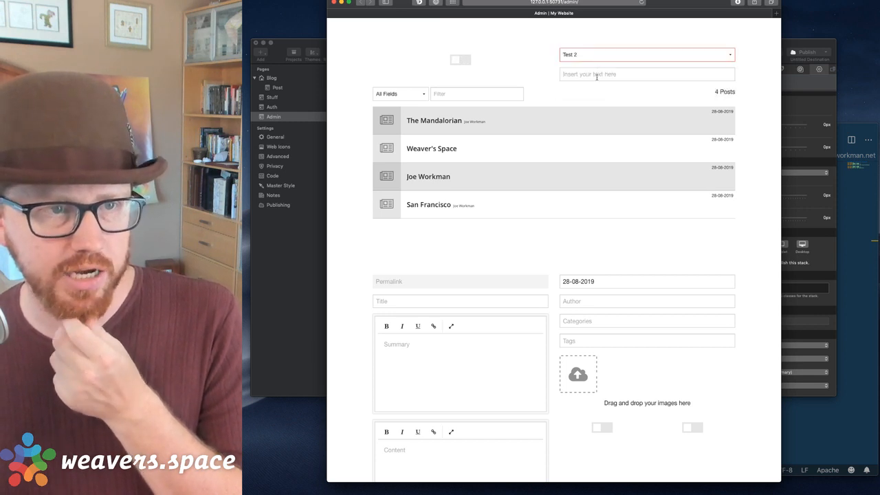
Try the preview's text field, then close the preview and publish the site.
left_click(596, 77)
left_click(539, 67)
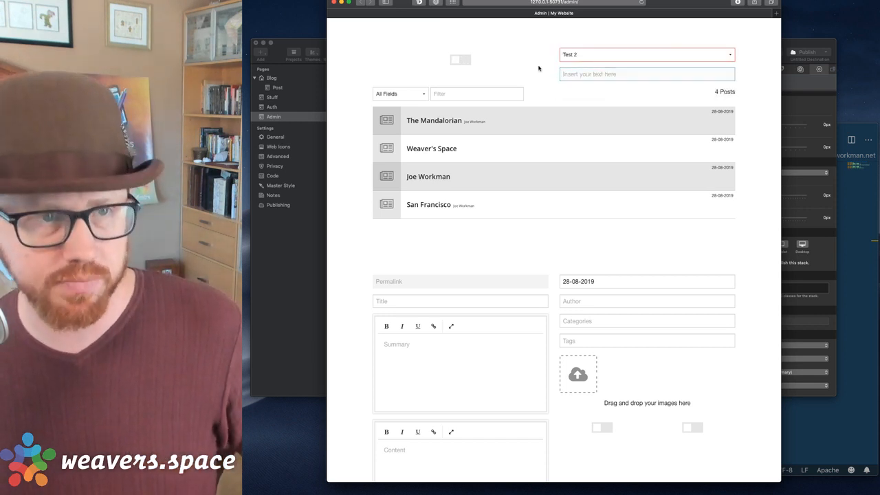
left_click(336, 2)
left_click(797, 54)
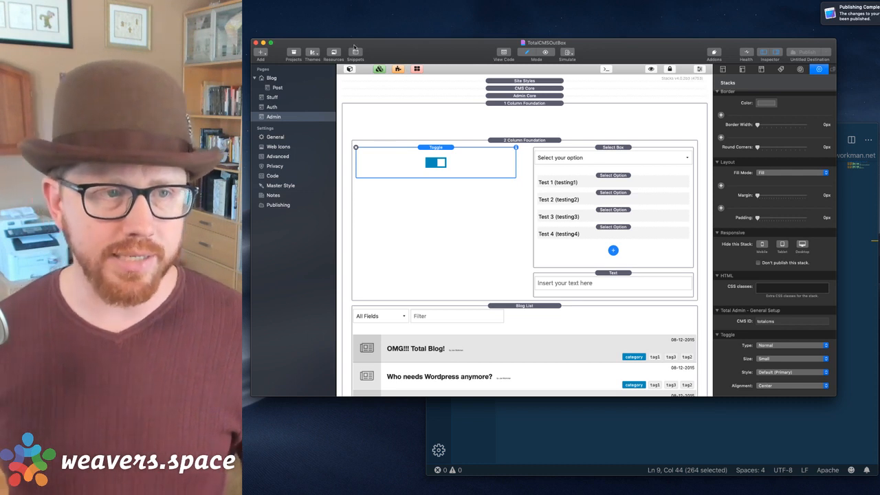
Add a 1 Column Foundation to the Stuff page with top and bottom padding of 4.
left_click(272, 98)
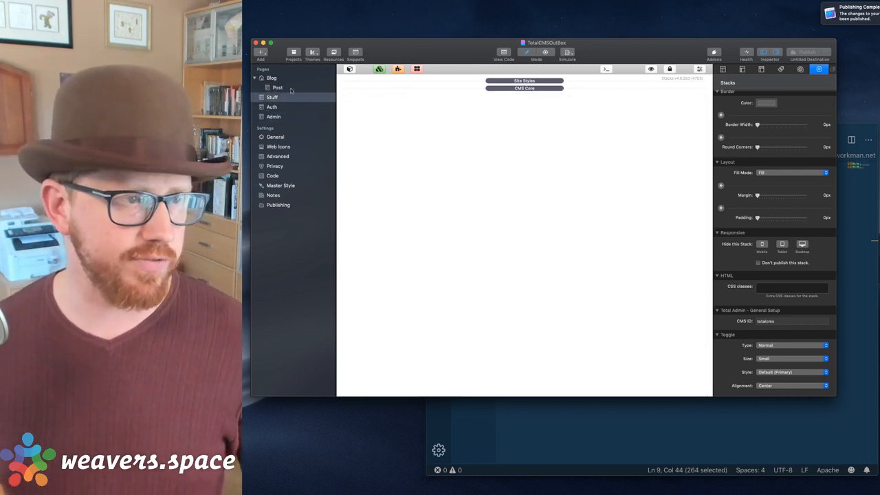
left_click(350, 69)
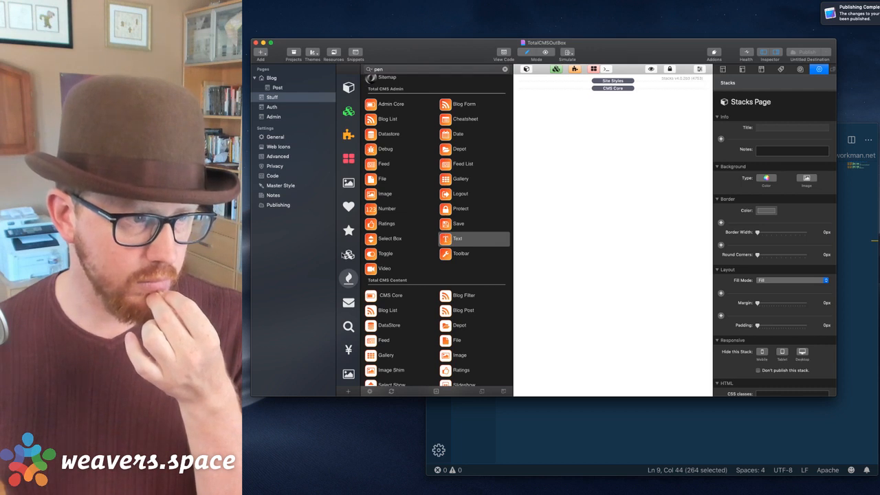
left_click(349, 255)
left_click_drag(474, 153, 551, 148)
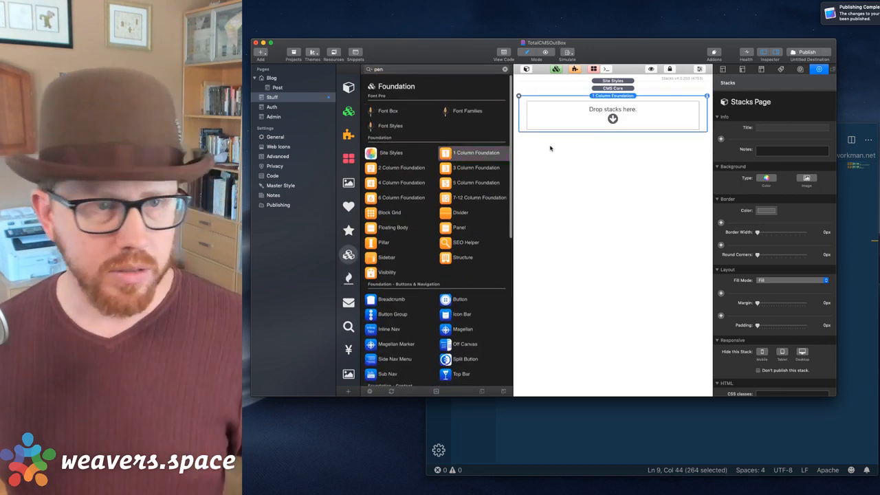
scroll(773, 241, "down", 10)
left_click(780, 321)
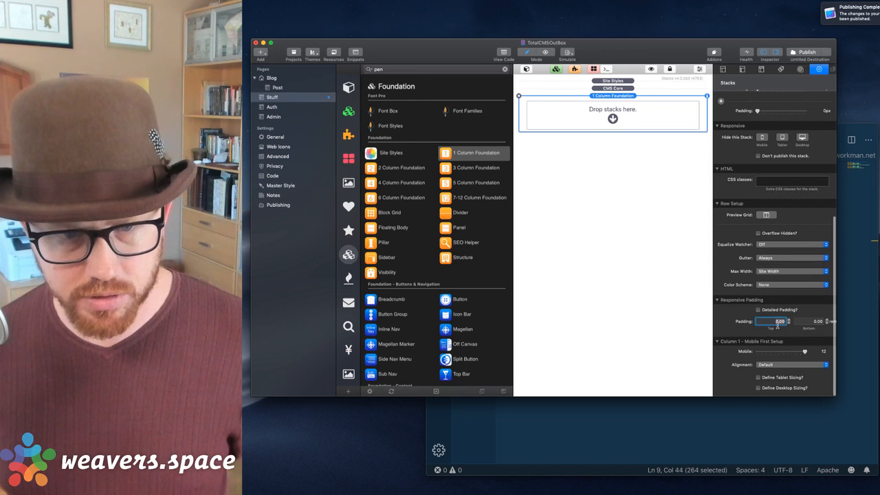
type("4")
key("Tab")
type("4")
key("Tab")
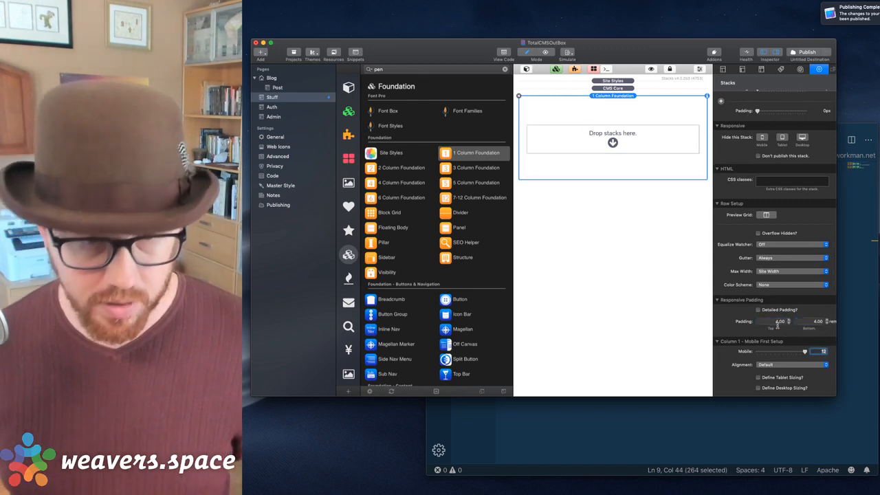
Place a Total CMS Toggle stack in the column and reduce it to a single content area.
left_click(527, 69)
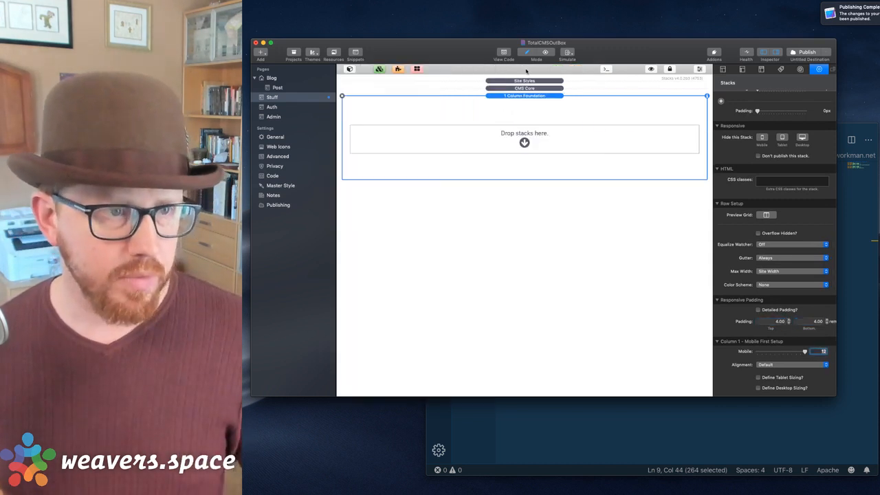
left_click(349, 69)
scroll(399, 224, "down", 3)
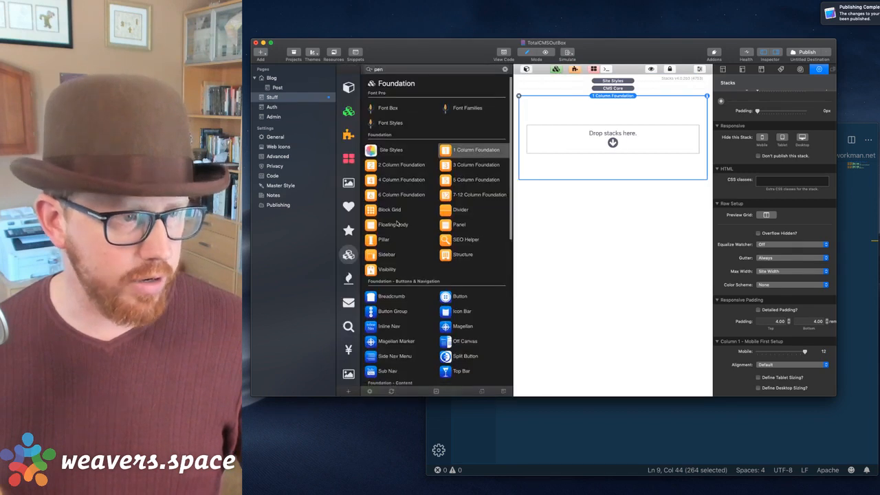
left_click(350, 278)
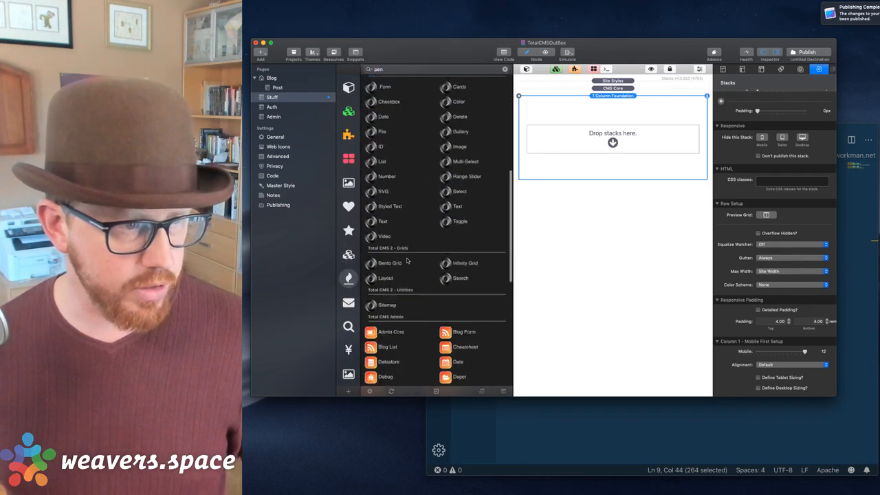
scroll(407, 260, "up", 2)
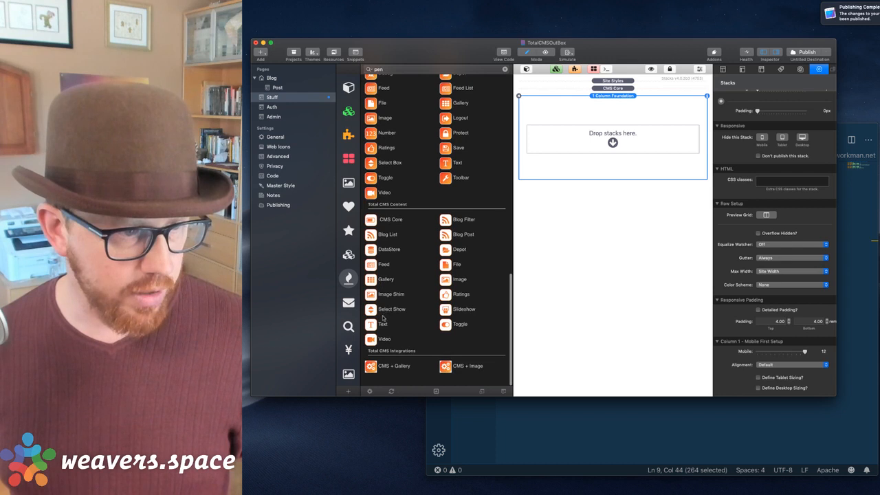
left_click_drag(446, 324, 603, 146)
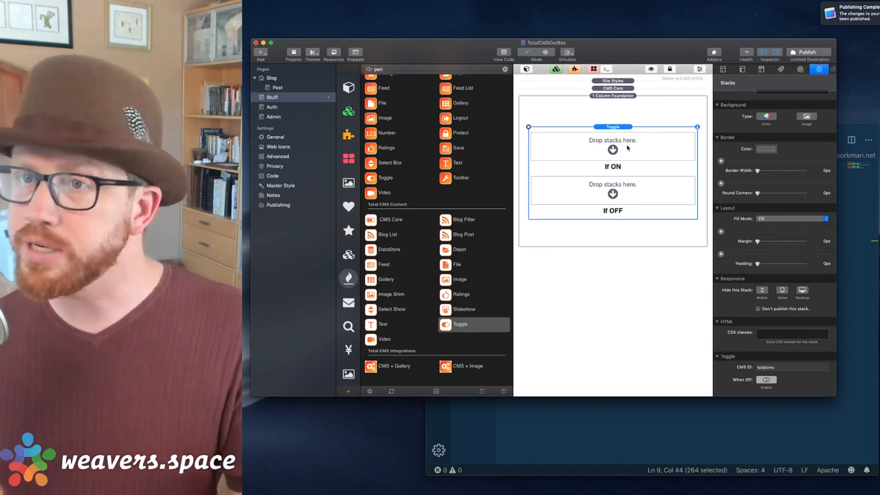
left_click(769, 379)
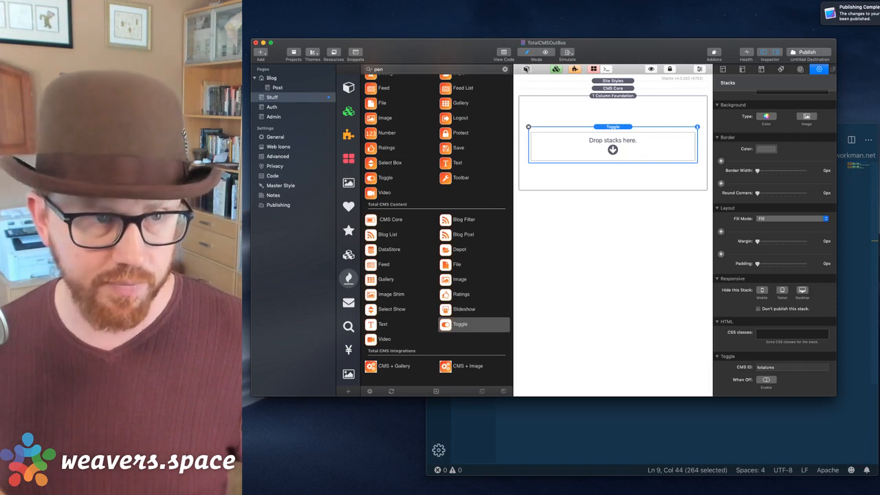
left_click(527, 69)
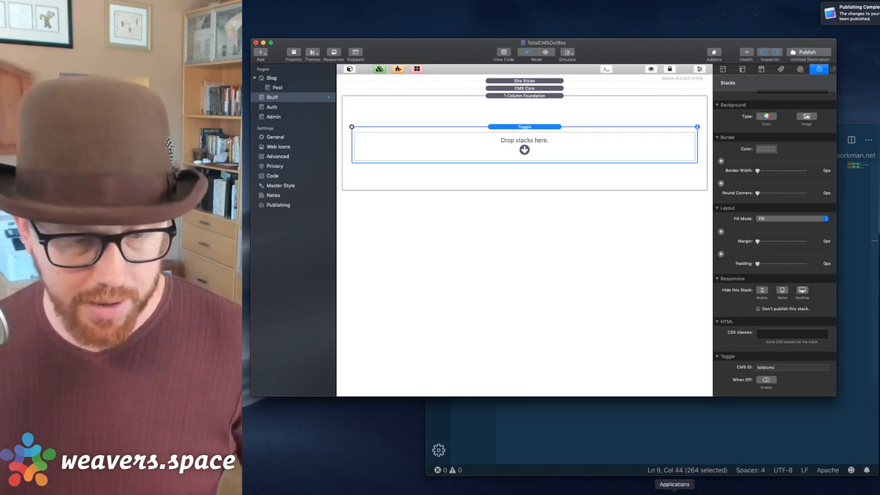
left_click(675, 494)
Drag panorama.jpg from the Placeholder Images into the Toggle's drop area.
left_click(651, 494)
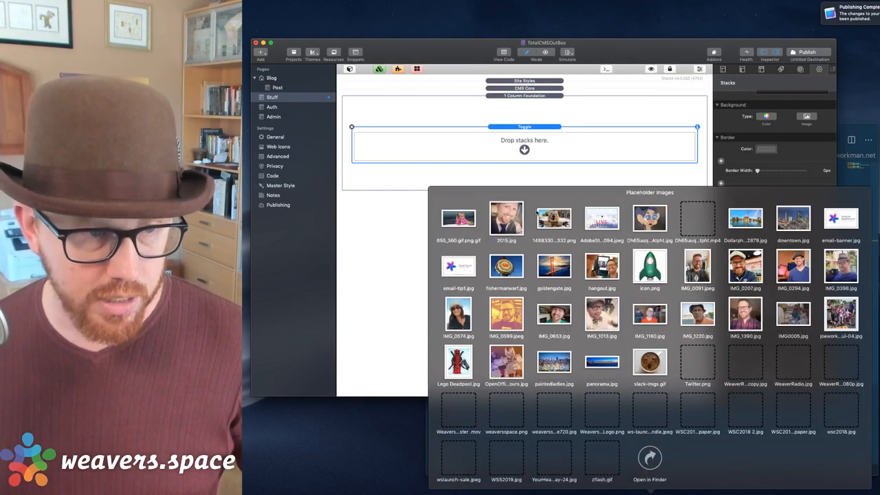
left_click_drag(602, 369, 525, 147)
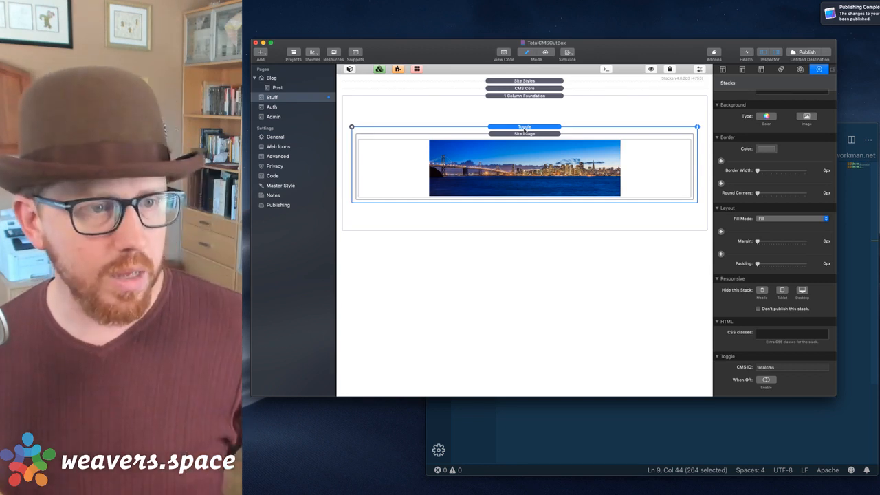
left_click(350, 69)
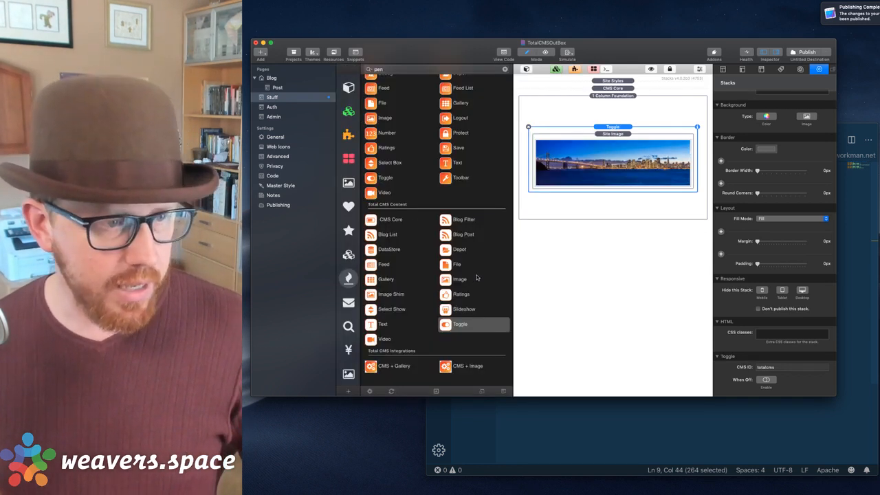
Publish the site and load the sandbox website in Safari.
left_click(801, 51)
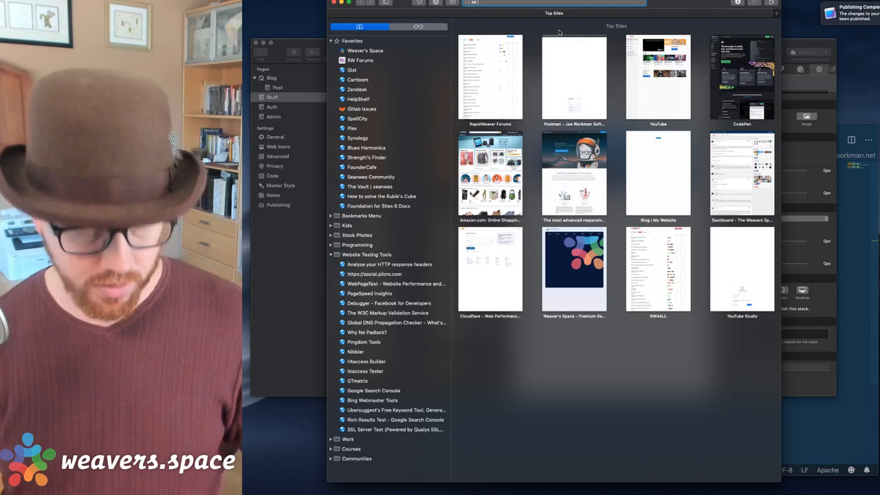
type("sand")
key("BackSpace")
key("BackSpace")
type("ndbox.joeworkman.net")
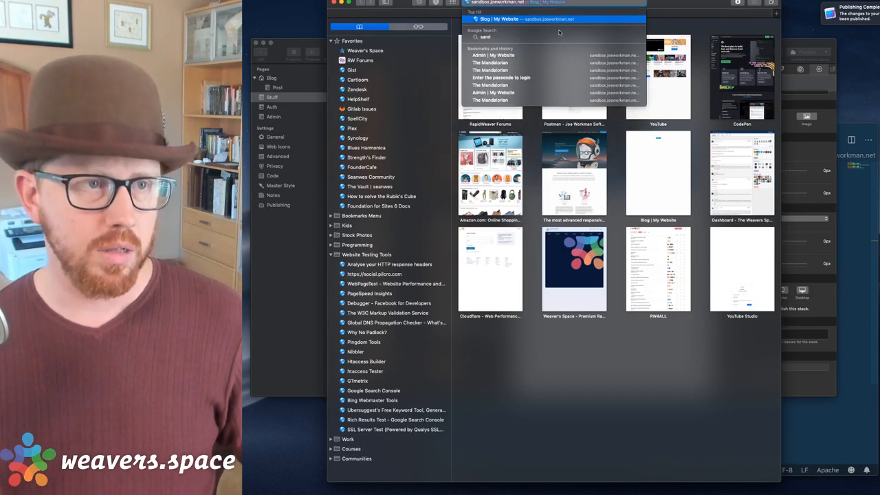
key("Return")
left_click_drag(676, 4, 697, 13)
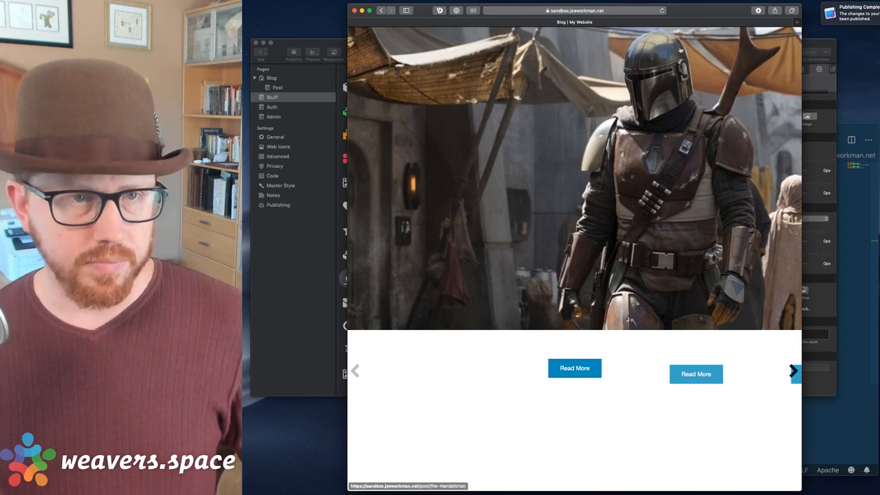
Load the site's /admin page, open sandbox.joeworkman.net/stuff in a new tab, and return to Admin.
left_click(598, 13)
key("Right")
type("/")
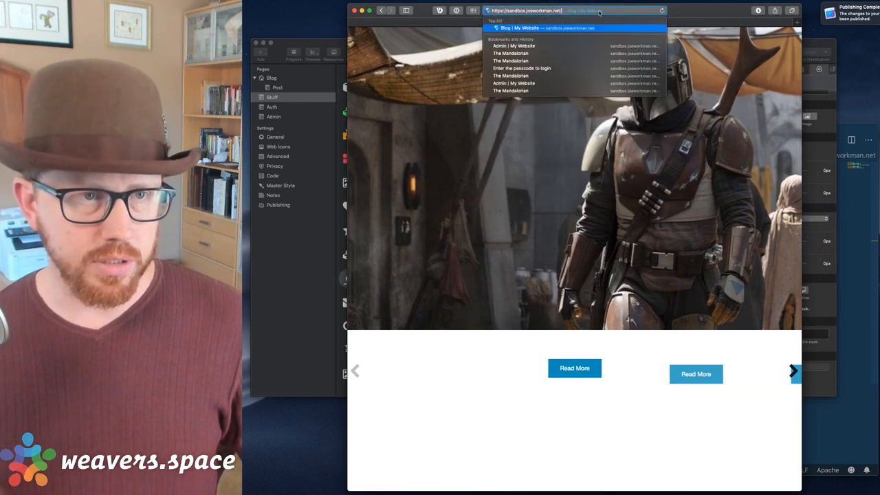
type("admin/")
key("Return")
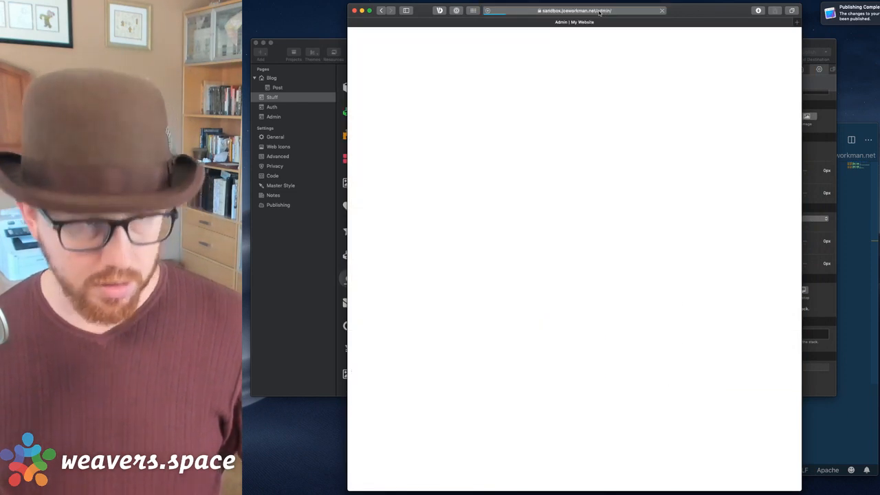
key("super+t")
type("sand")
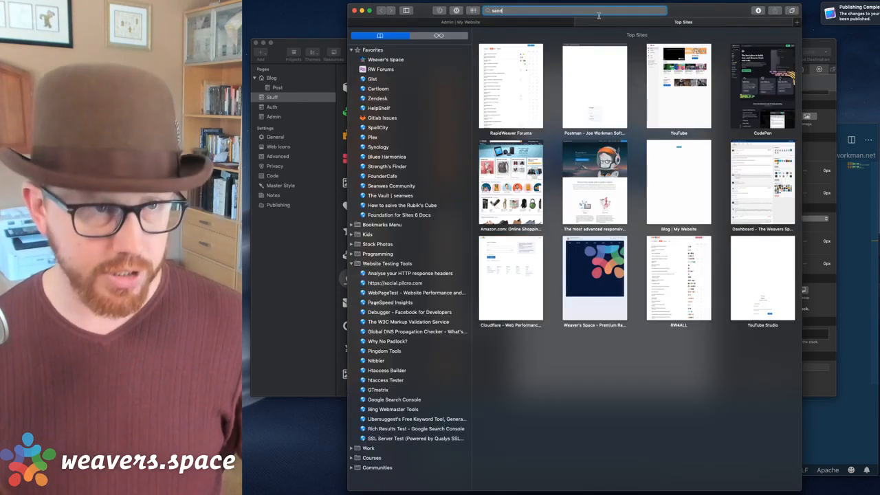
type("box.joeworkman.net/stuff")
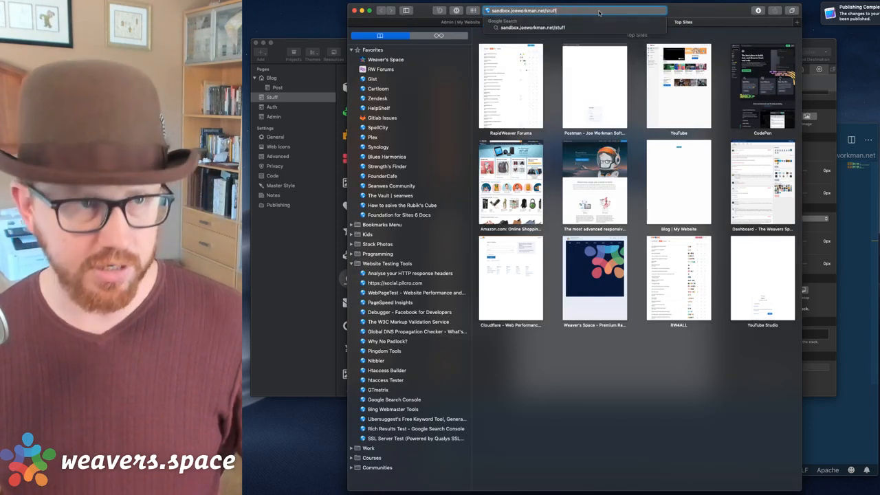
key("Return")
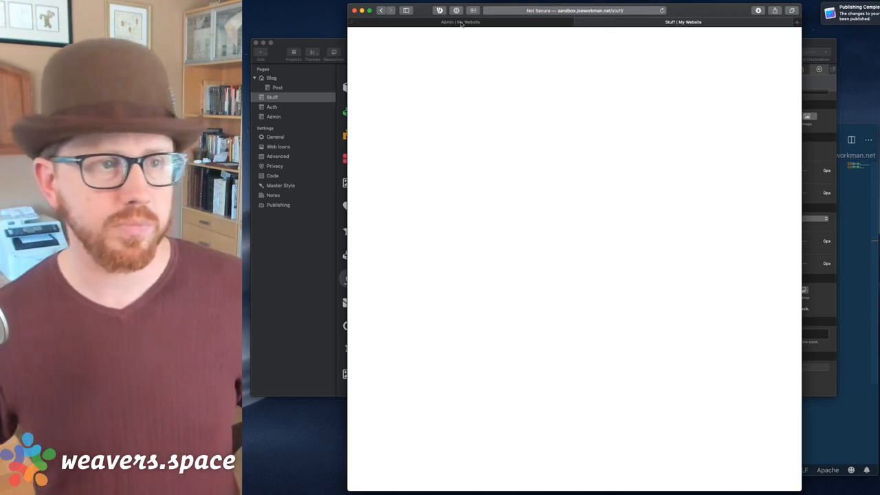
left_click(462, 23)
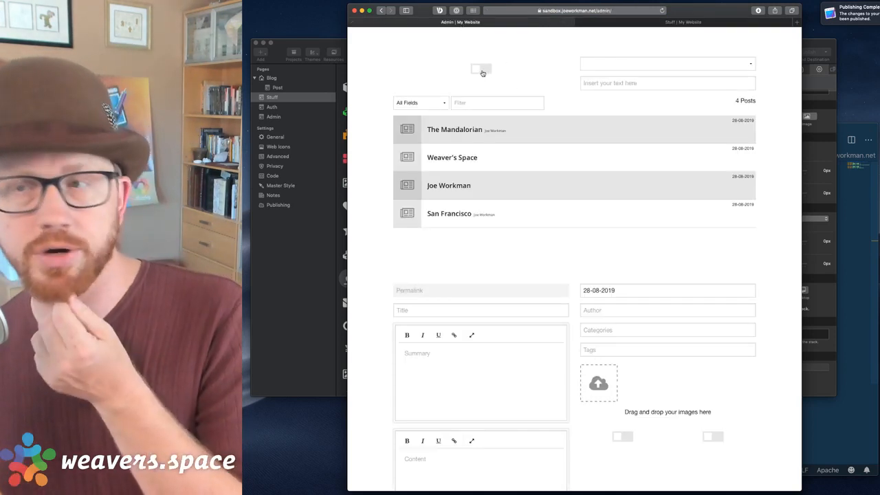
Turn the admin toggle on and reload the Stuff tab to confirm the banner photo appears.
left_click(482, 70)
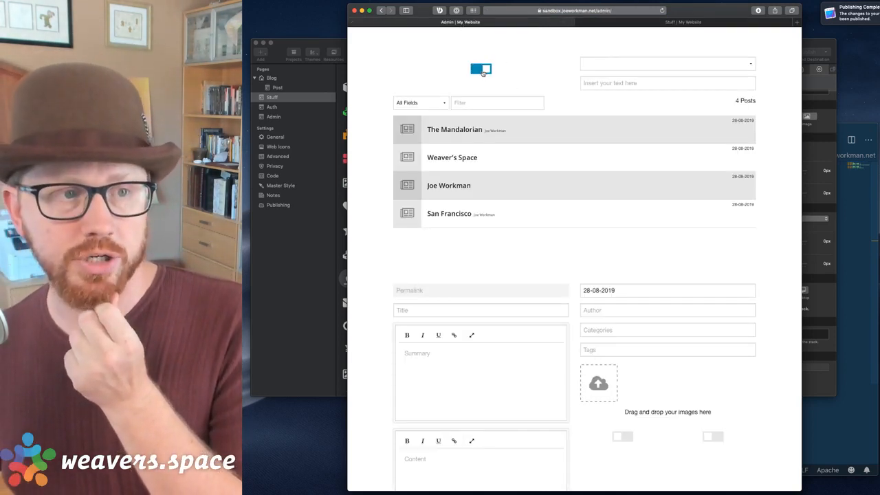
left_click(664, 22)
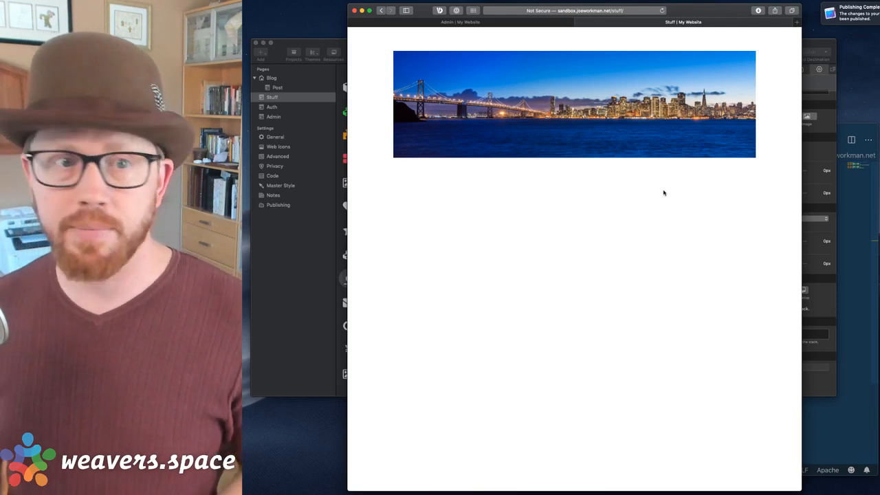
left_click(519, 21)
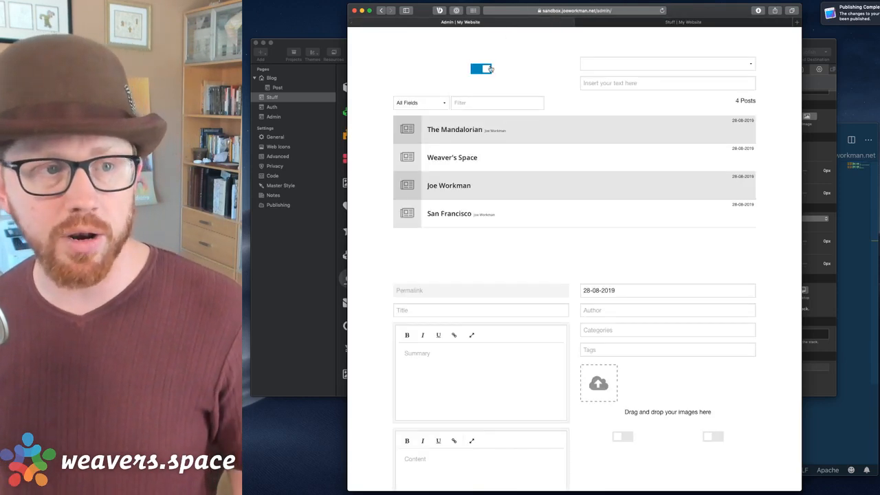
left_click(715, 22)
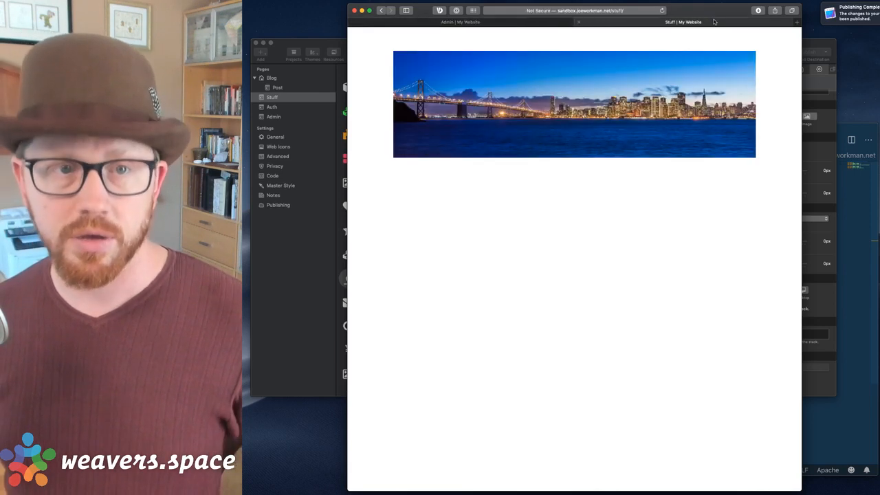
key("super+r")
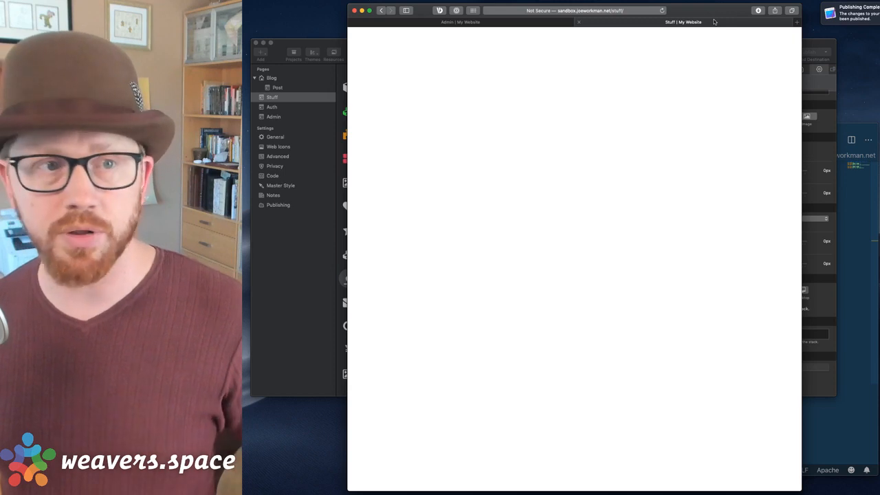
left_click(463, 24)
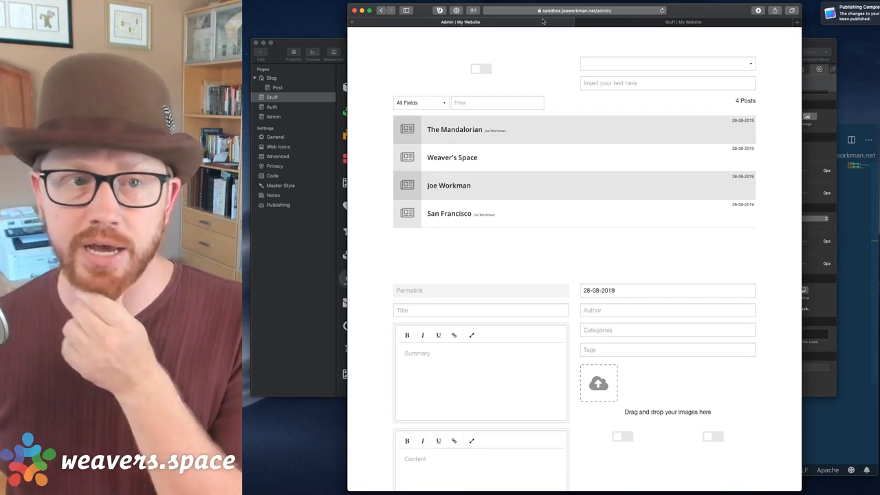
left_click(337, 44)
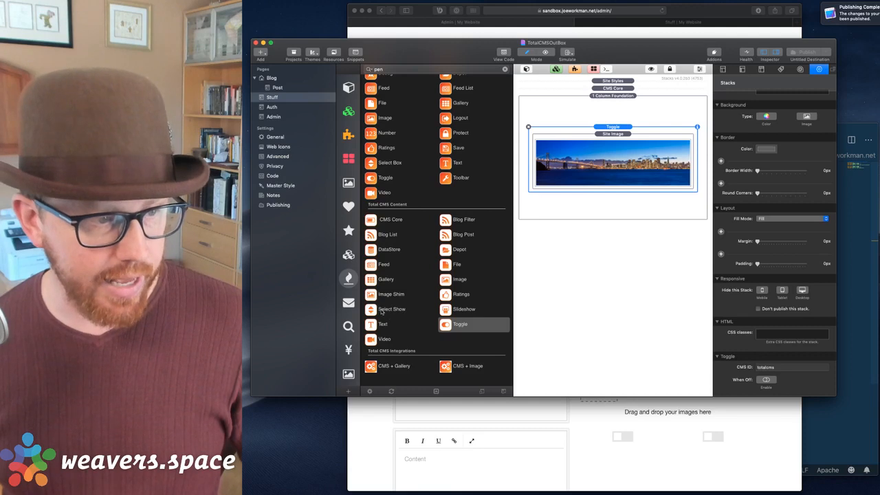
Add a Select Show stack below the banner, leaving its logic at Equal to.
left_click_drag(383, 311, 645, 197)
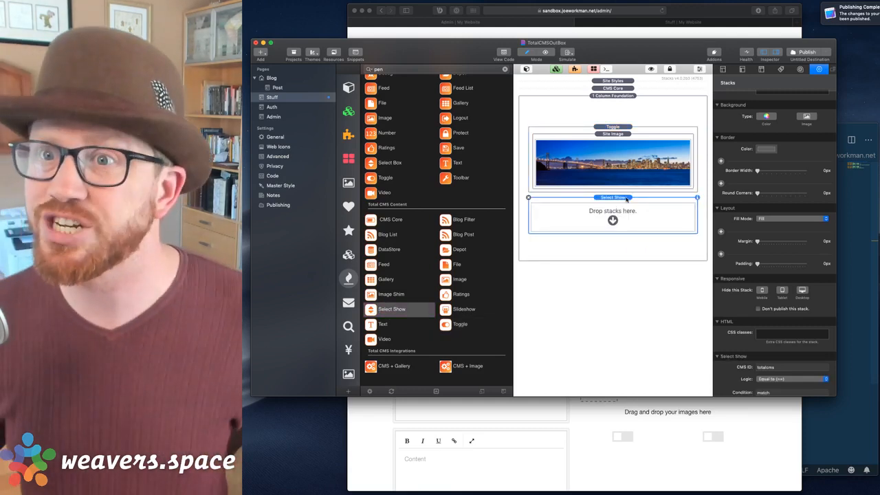
scroll(739, 317, "down", 2)
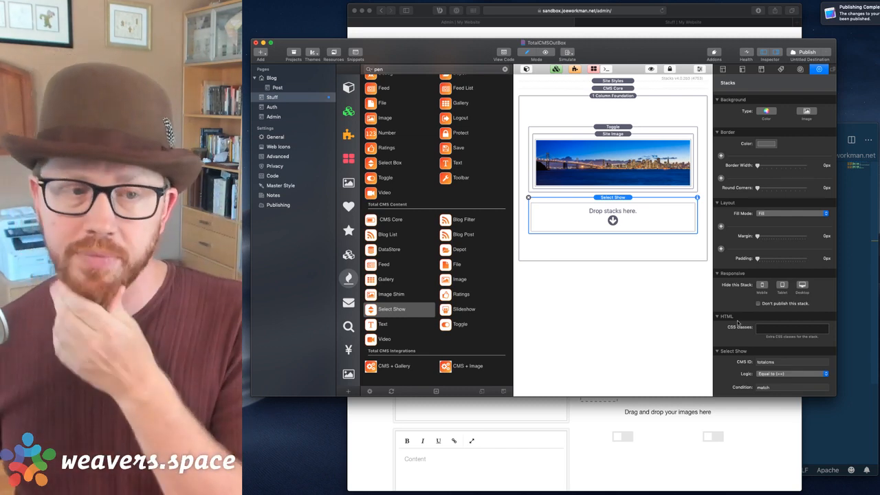
scroll(799, 322, "down", 2)
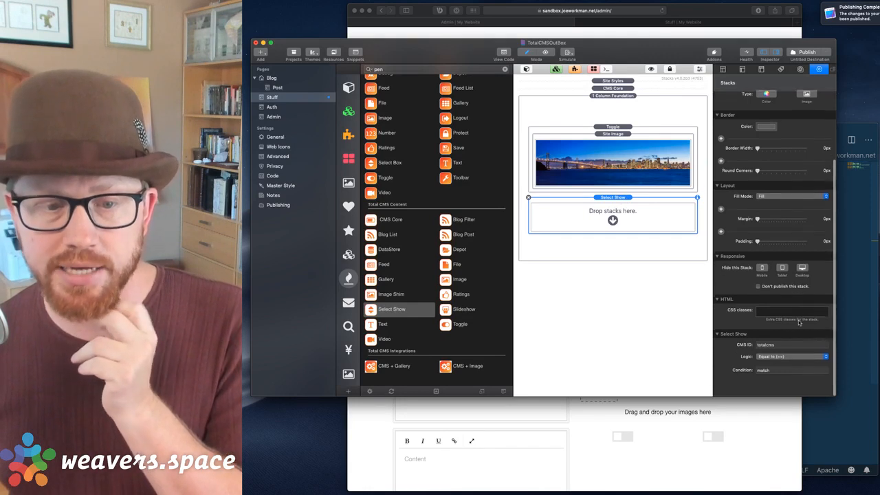
scroll(799, 322, "up", 2)
left_click(807, 374)
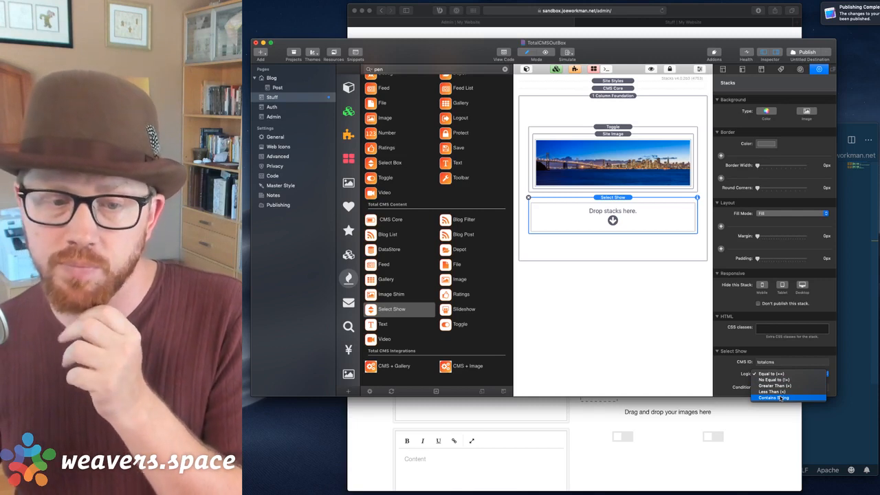
left_click(782, 398)
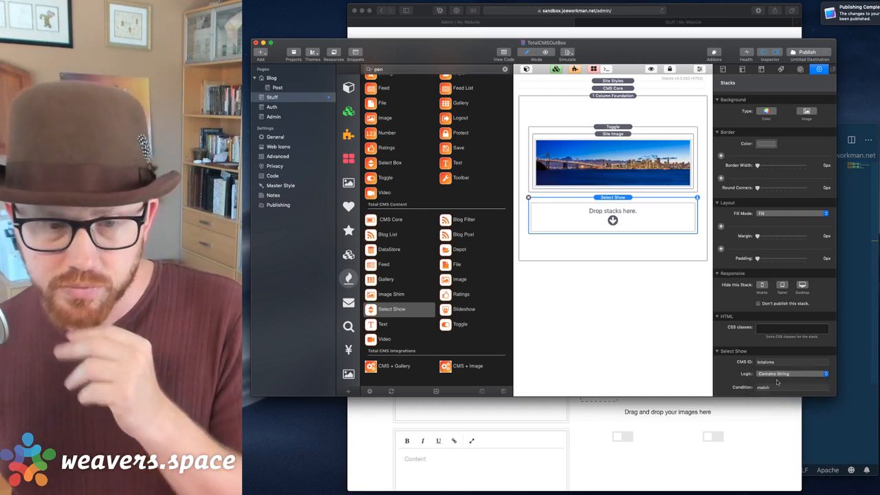
left_click(775, 374)
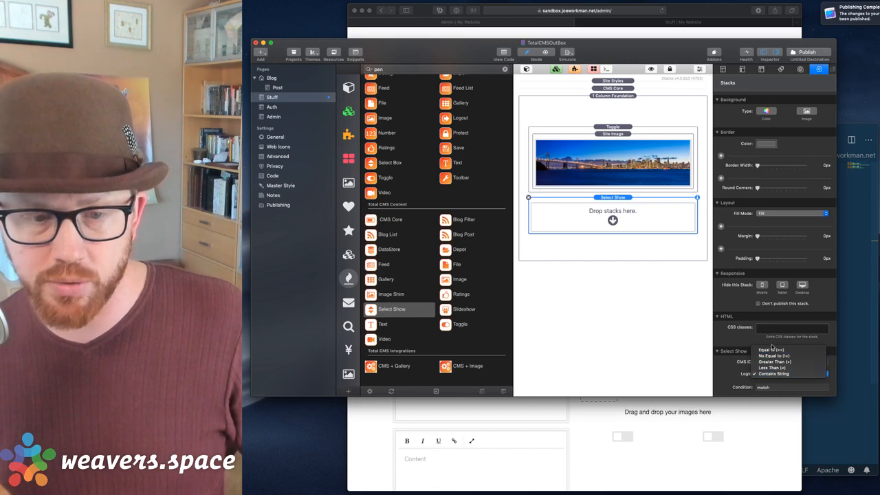
left_click(770, 350)
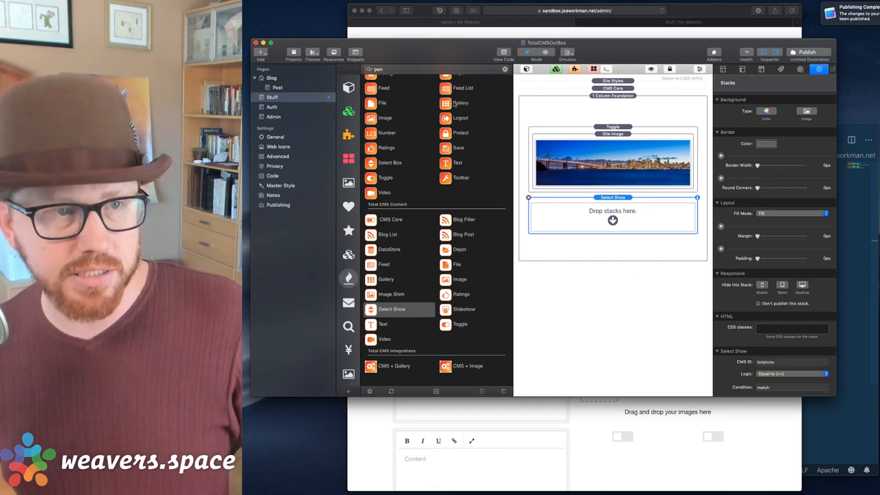
Choose Test 1 in the admin page's select box.
left_click(537, 31)
left_click(644, 63)
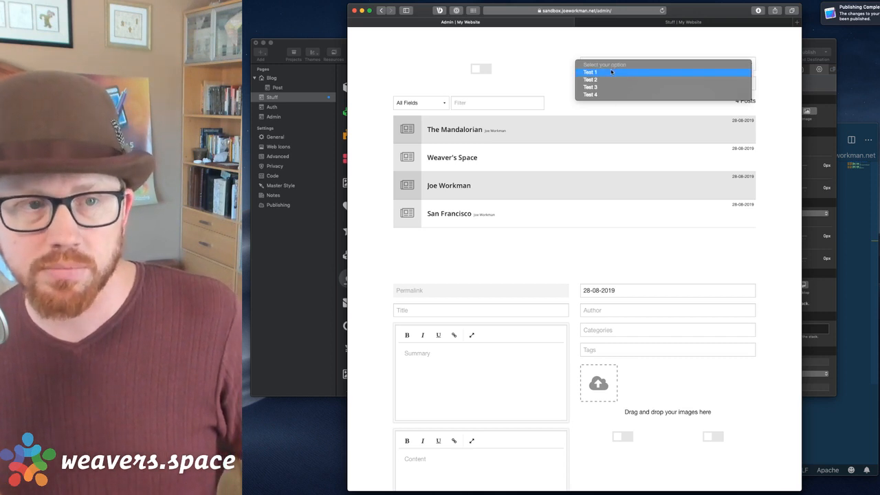
left_click(612, 71)
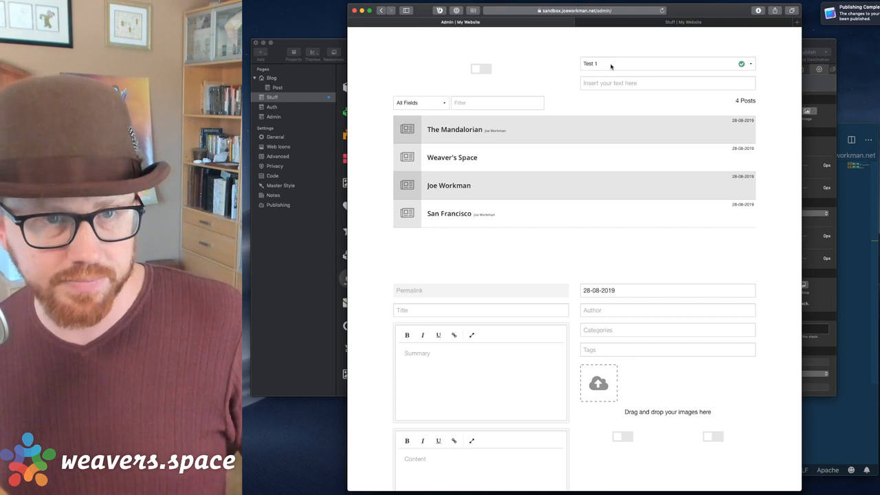
left_click(304, 287)
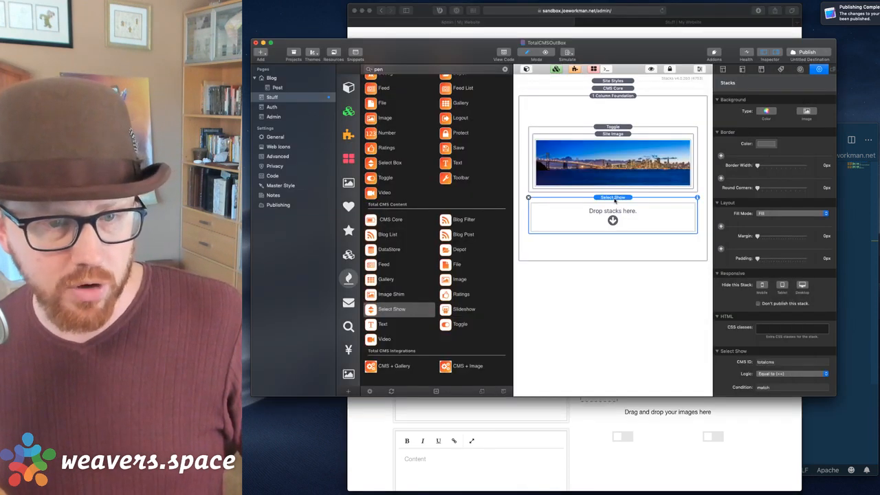
Replace the Select Show CMS ID totalcms with 'select' and condition match with 'testing1'.
left_click(770, 389)
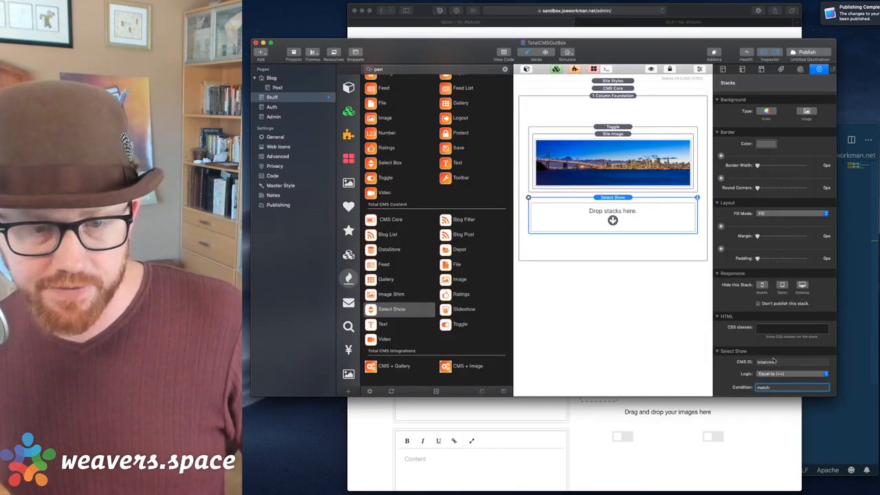
left_click(774, 362)
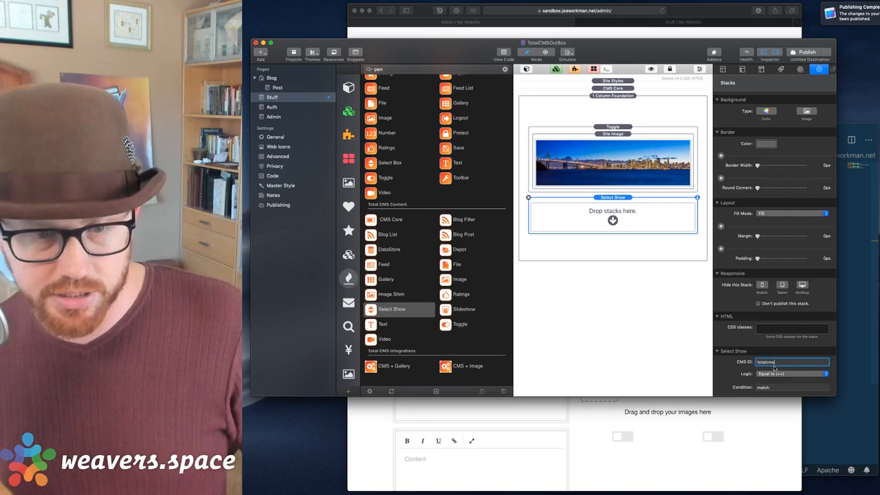
double_click(768, 362)
type("select")
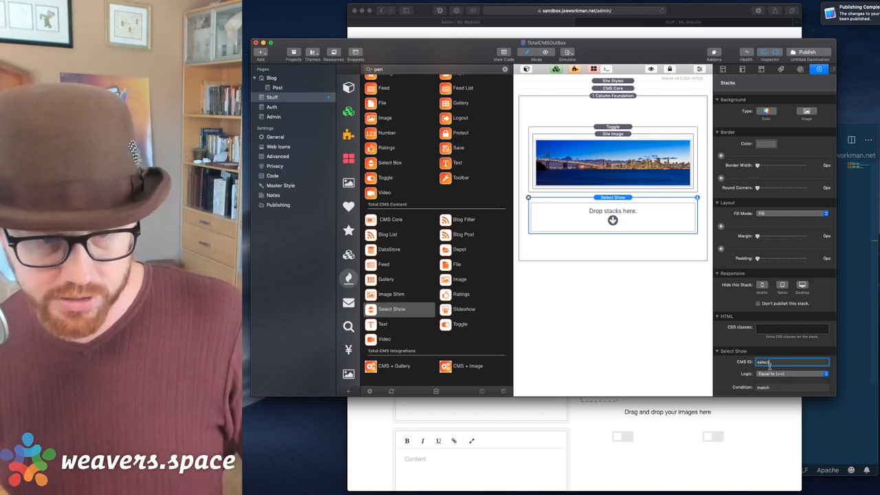
key("Tab")
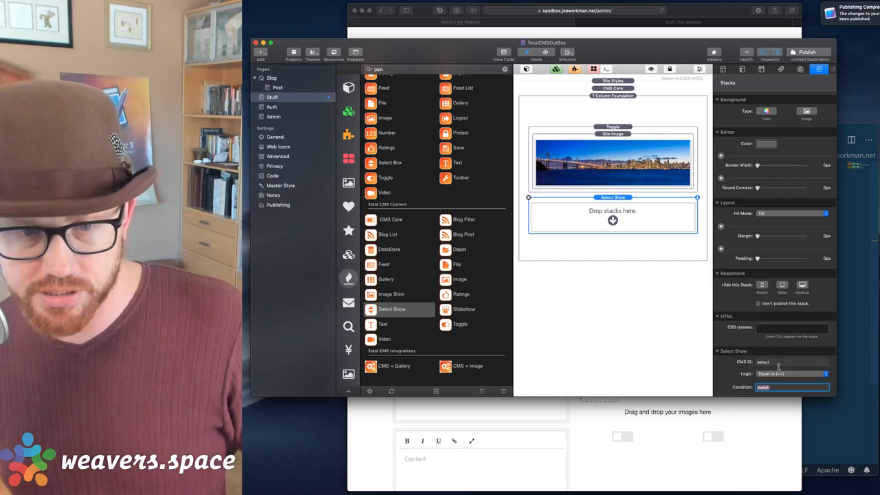
key("shift+Tab")
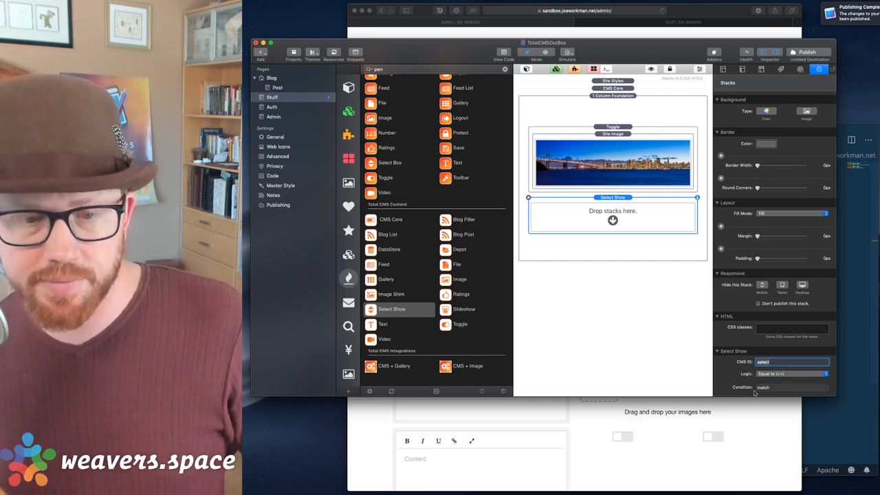
left_click(775, 389)
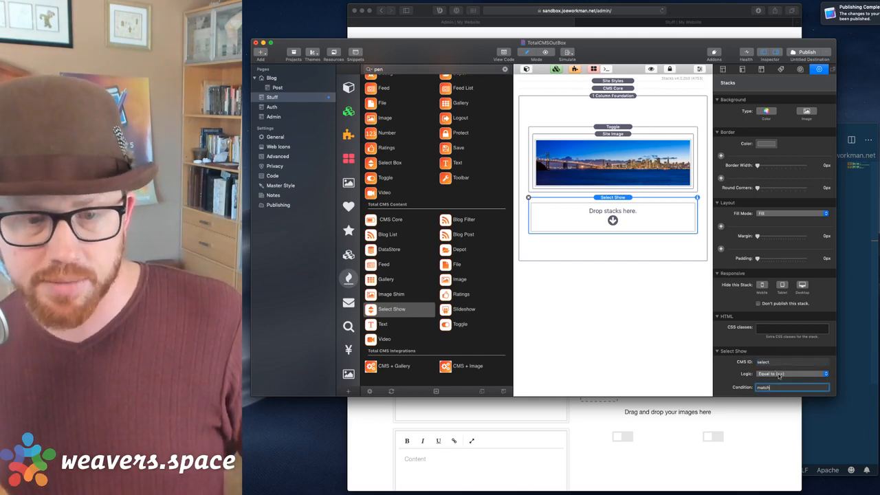
double_click(777, 386)
type("tes")
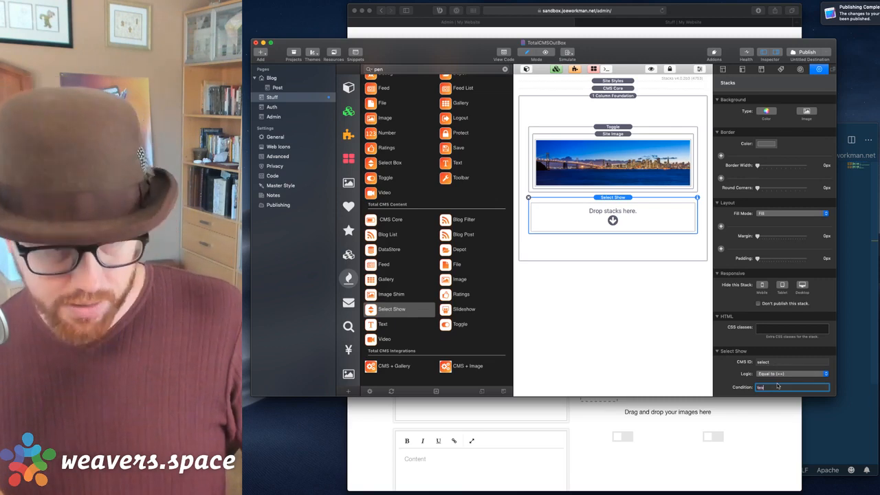
type("ting")
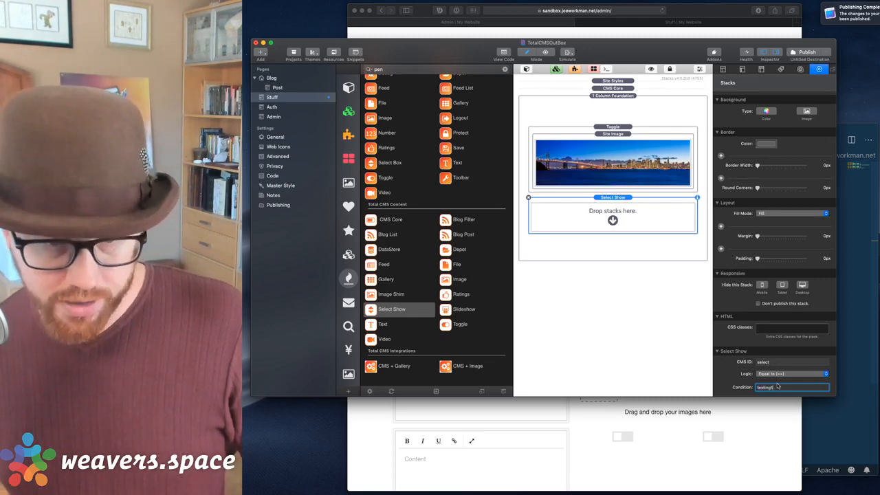
type("1")
key("Return")
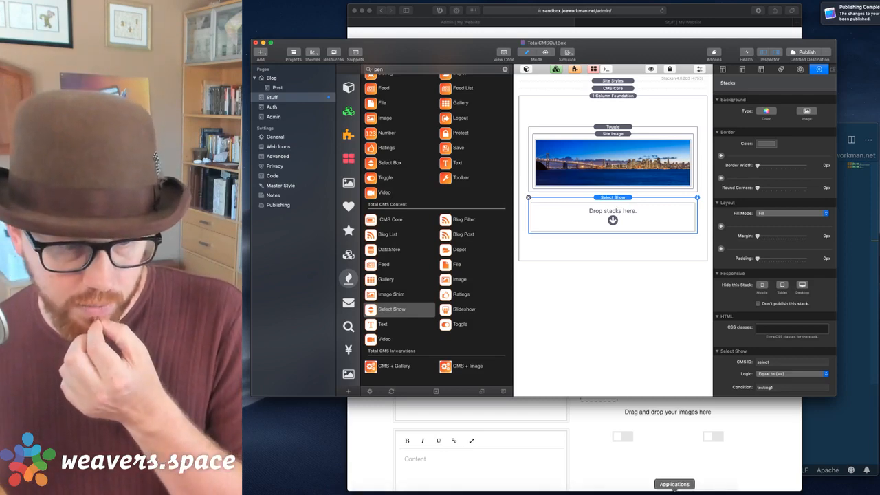
Put the IMG_1013 placeholder photo inside the Select Show stack and republish the site.
left_click(650, 490)
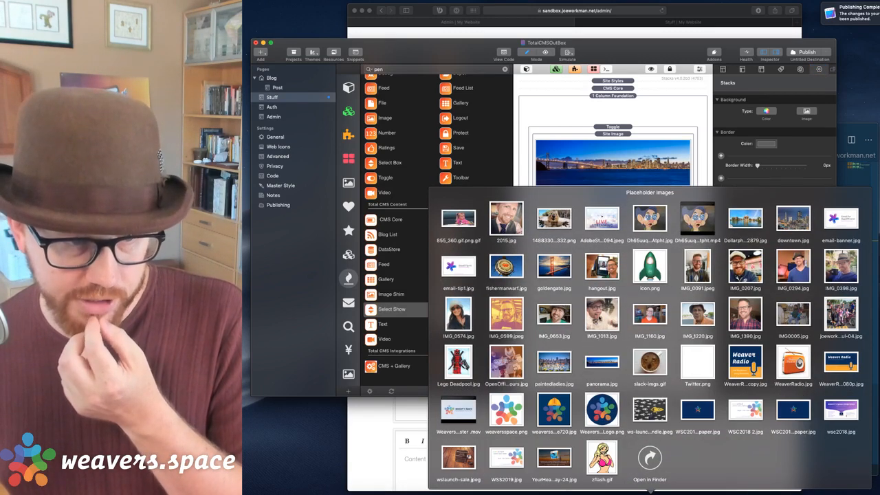
left_click_drag(602, 312, 590, 213)
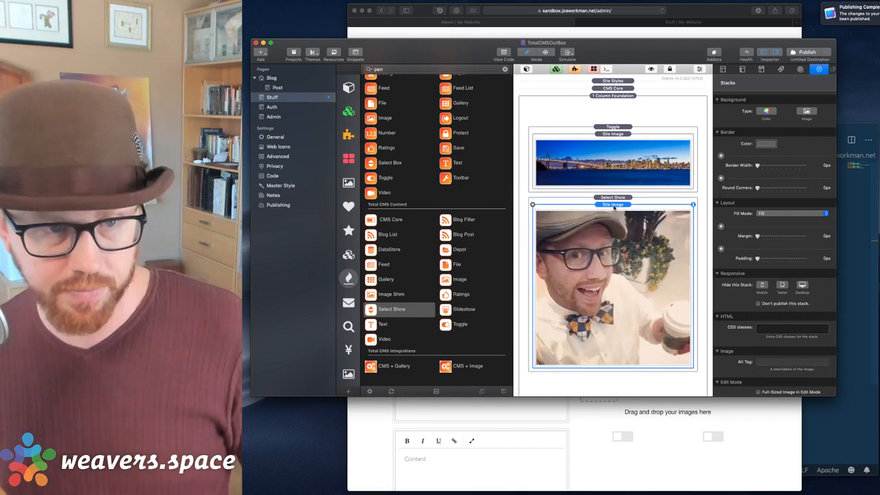
left_click(802, 52)
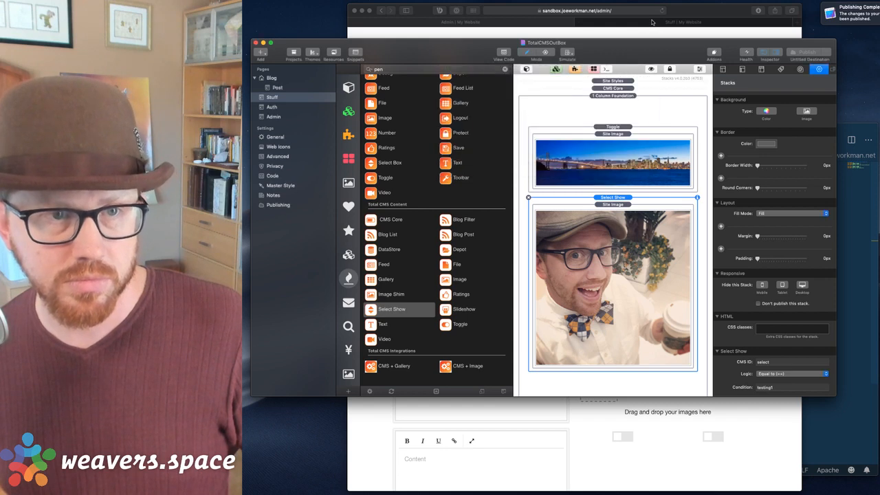
left_click(652, 22)
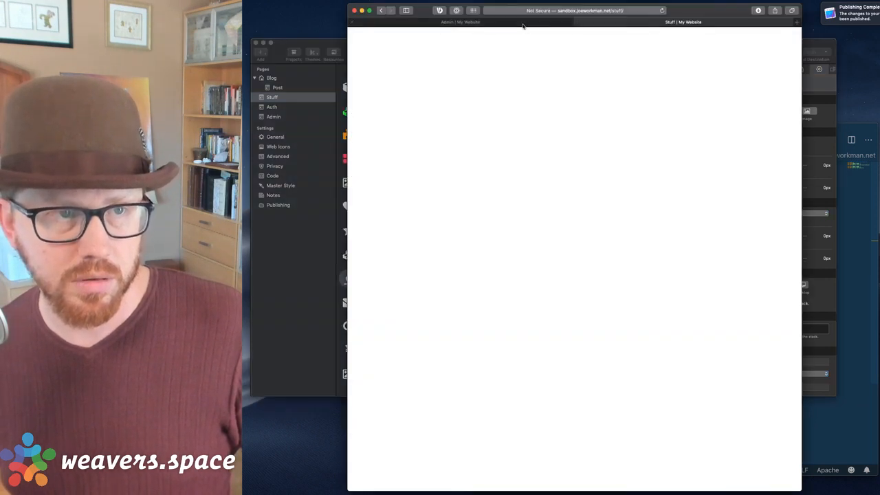
Pick Test 4 in the admin select box and reload the Stuff page to confirm the coffee photo is gone.
key("super+r")
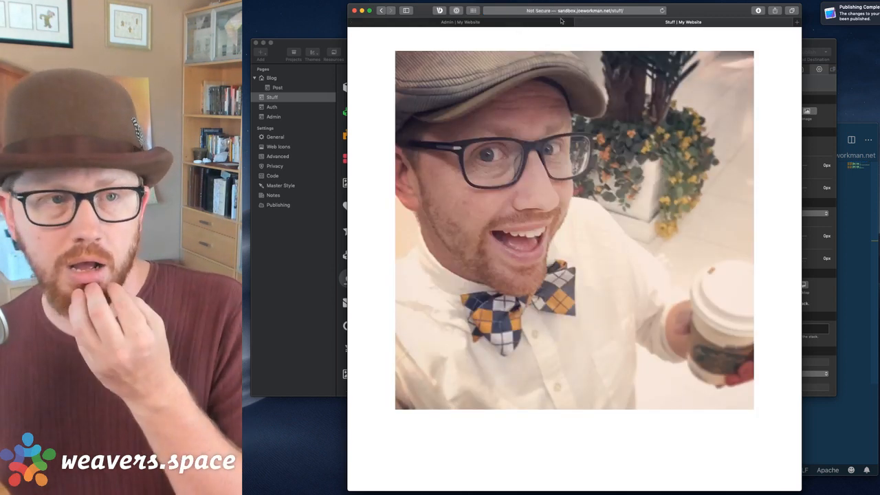
left_click(517, 22)
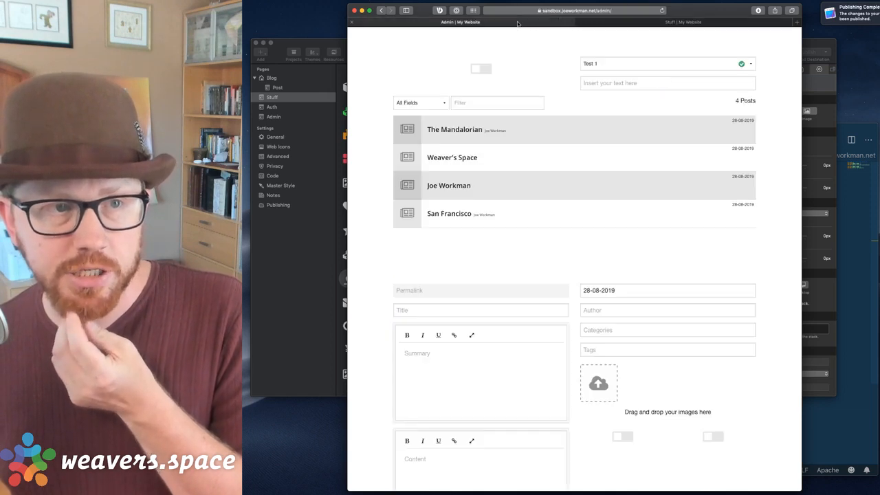
left_click(636, 65)
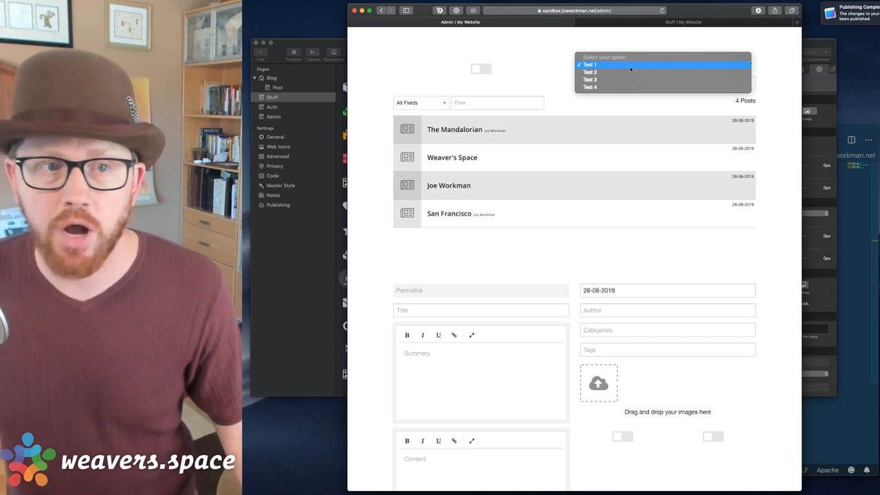
left_click(630, 87)
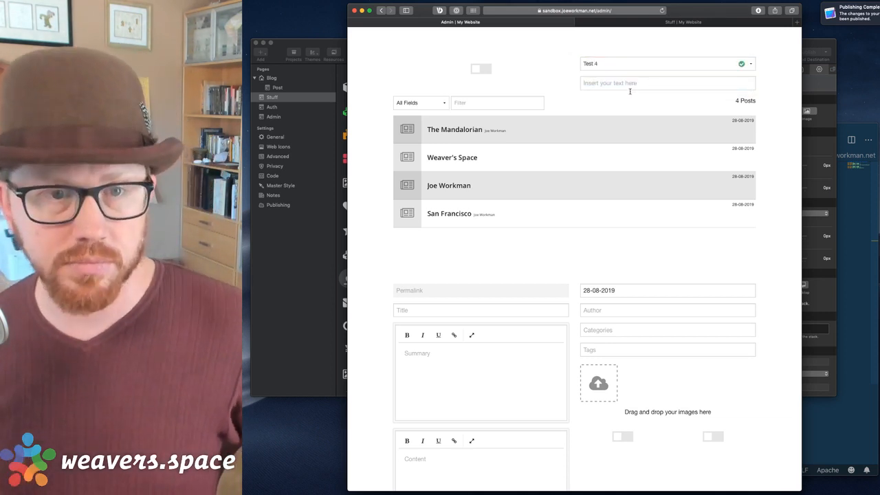
left_click(698, 22)
key("super+r")
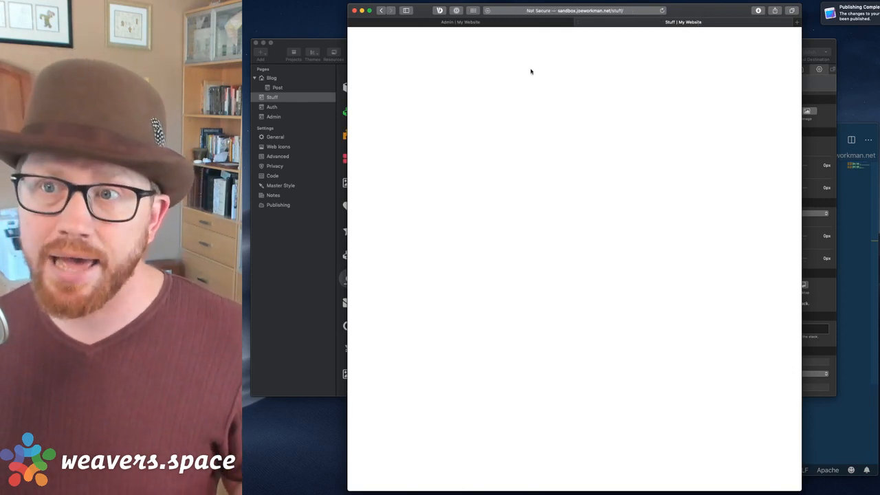
left_click(336, 288)
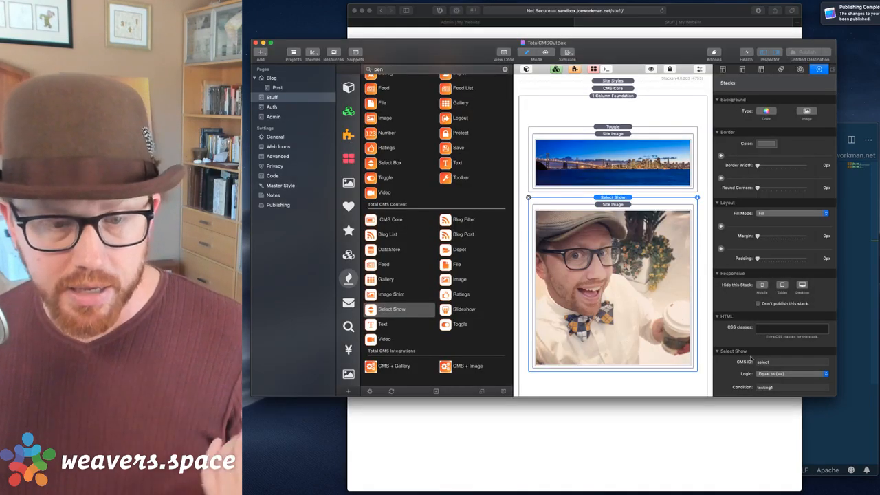
Check the Select Show stack's CMS ID and Condition values, then go to the Admin page.
left_click(791, 363)
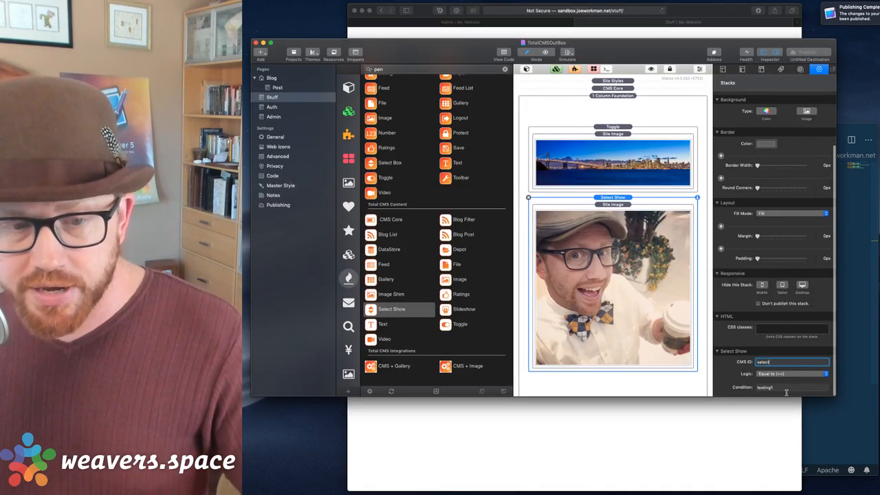
left_click(786, 389)
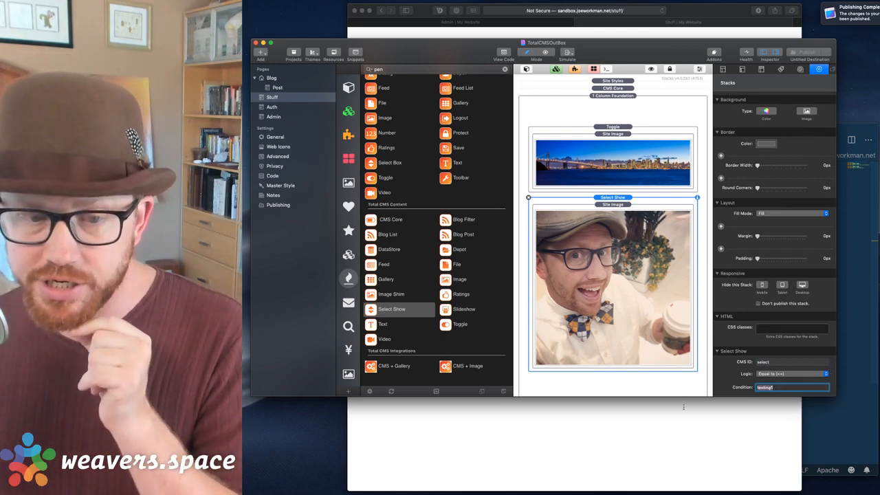
left_click(282, 116)
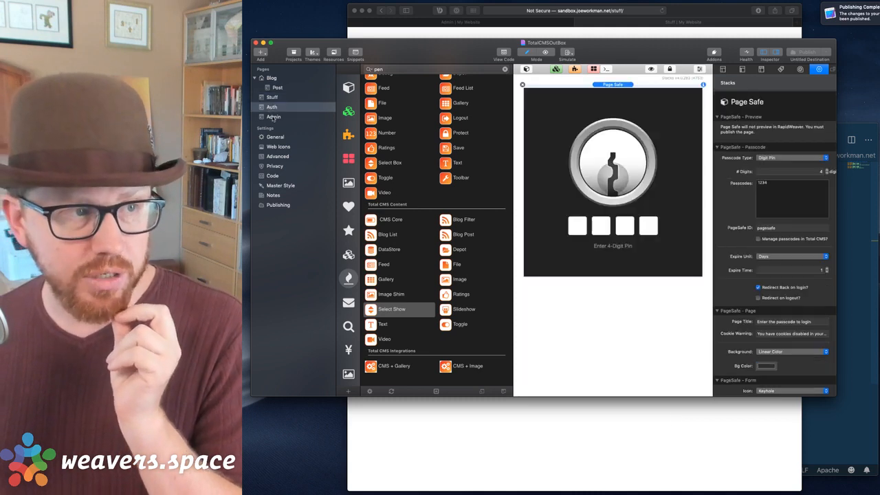
Review the Select Box options Test 1 to Test 4 (values testing1–testing4), then return to Stuff.
left_click(614, 212)
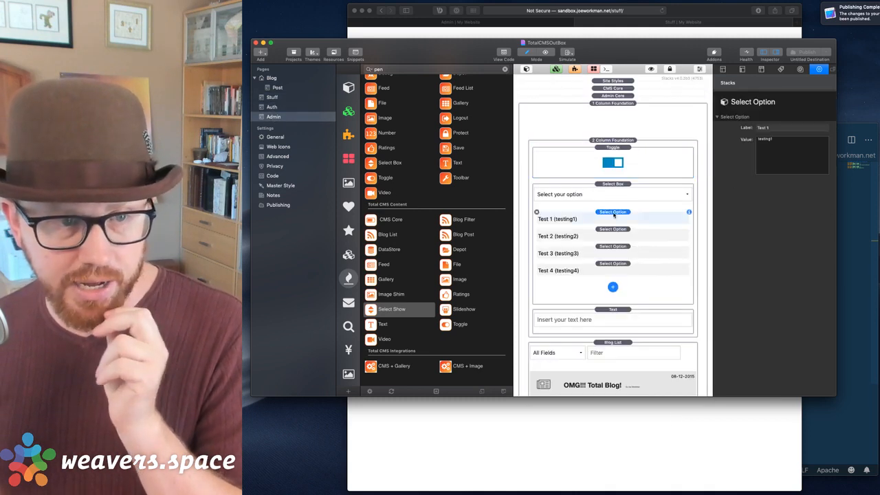
double_click(785, 142)
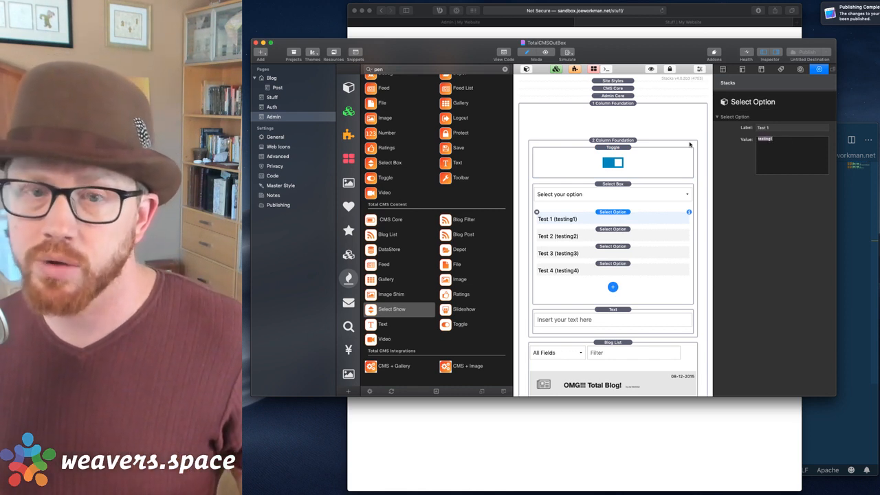
left_click(609, 238)
left_click(610, 252)
left_click(608, 271)
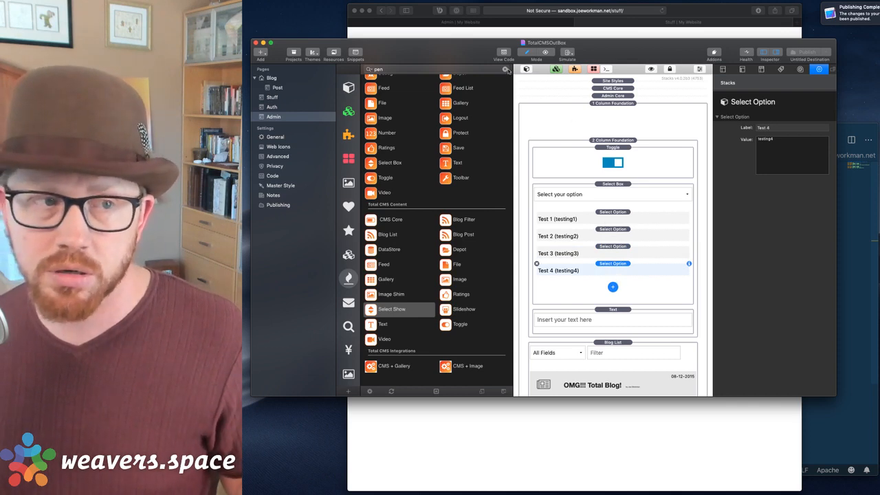
left_click(271, 97)
Switch the Select Show logic to Not Equal to (!=), publish, and check Stuff and Admin in Safari.
left_click(786, 375)
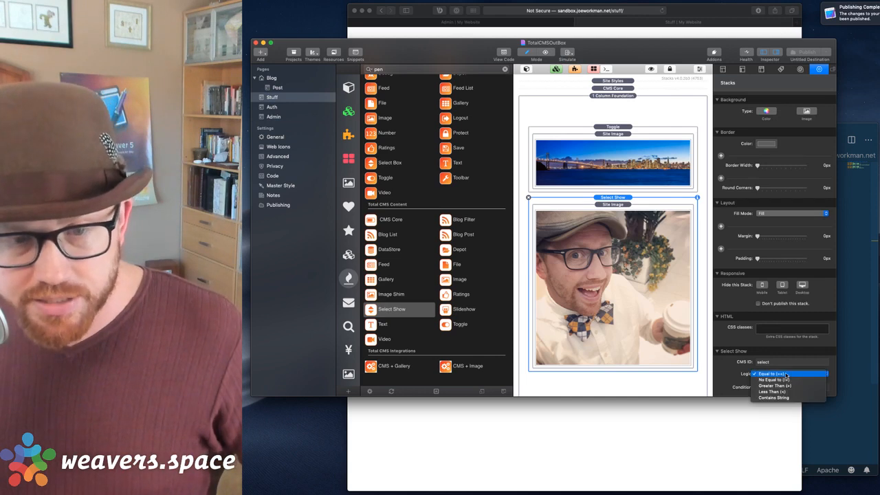
left_click(797, 379)
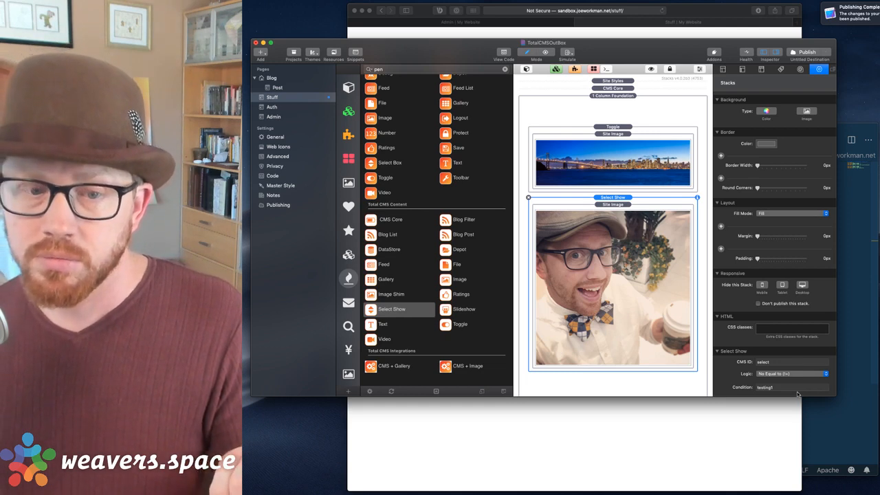
left_click(804, 52)
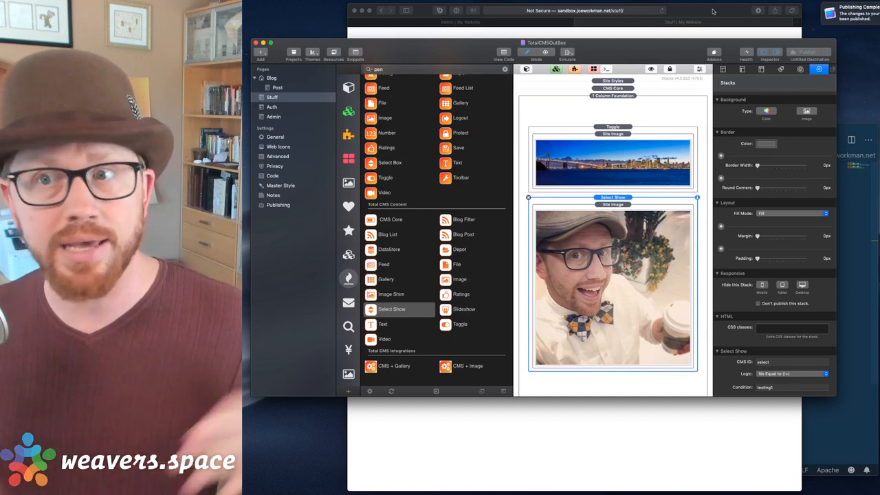
left_click(713, 11)
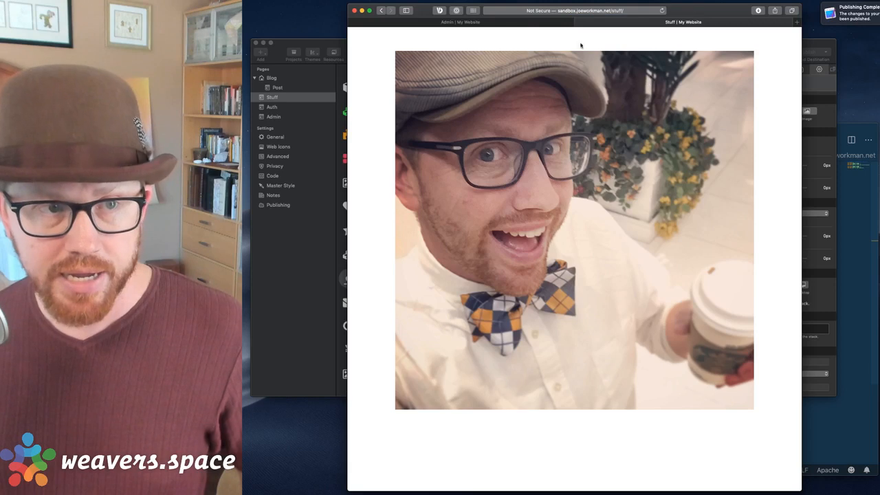
left_click(525, 22)
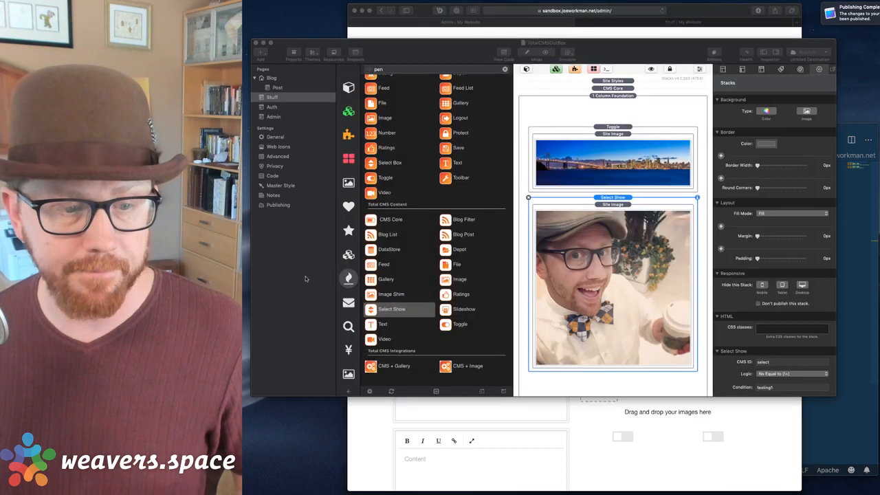
Change Select Show from Not Equal to testing1 to Contains String 'test', then view the Admin page.
left_click(307, 279)
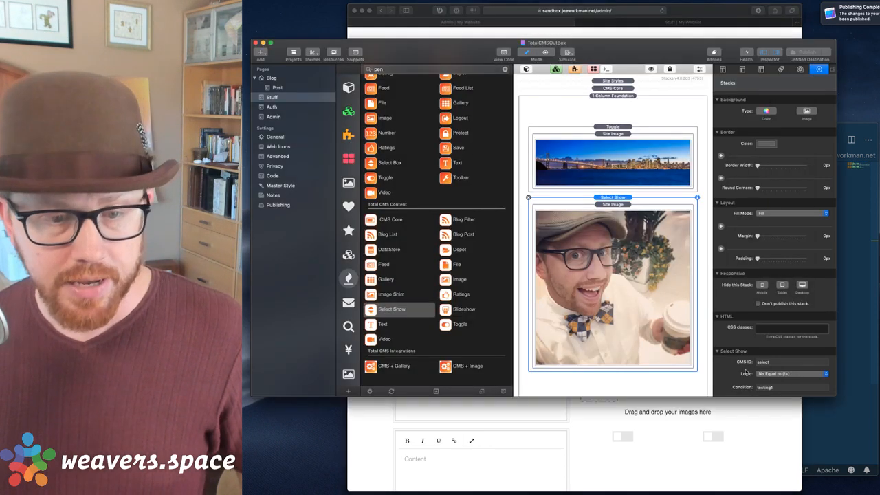
left_click(779, 374)
left_click(774, 391)
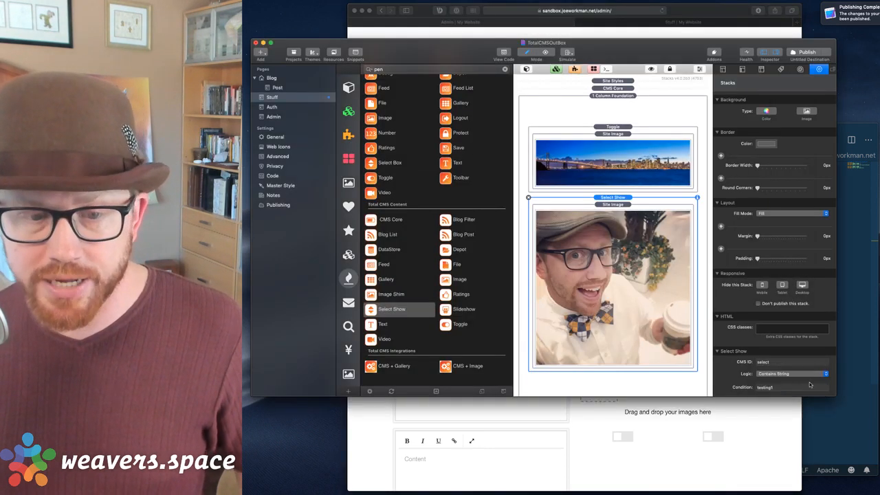
left_click(793, 390)
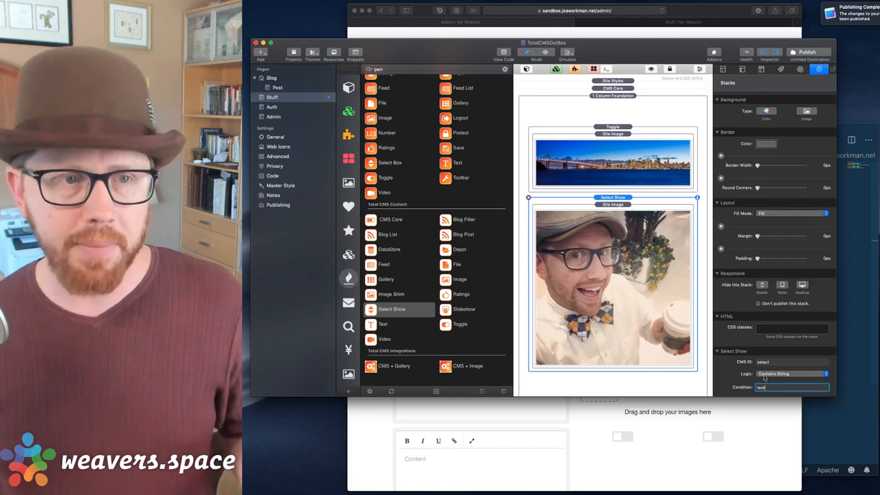
left_click(276, 117)
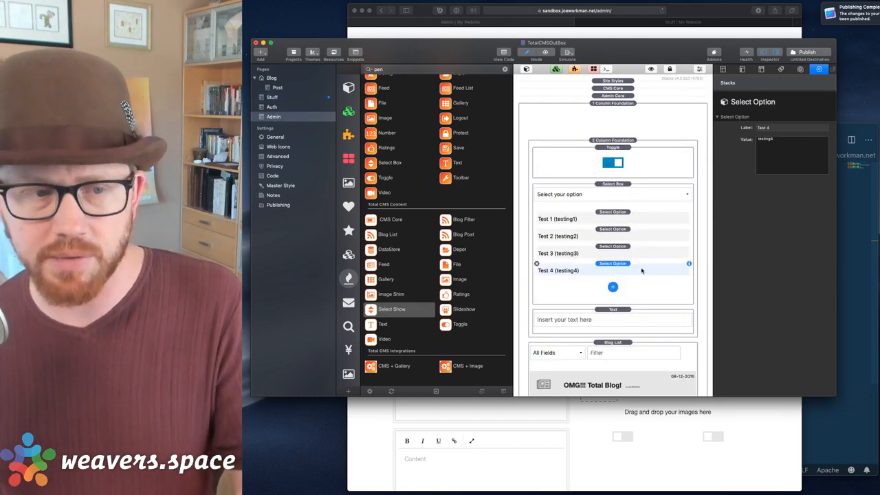
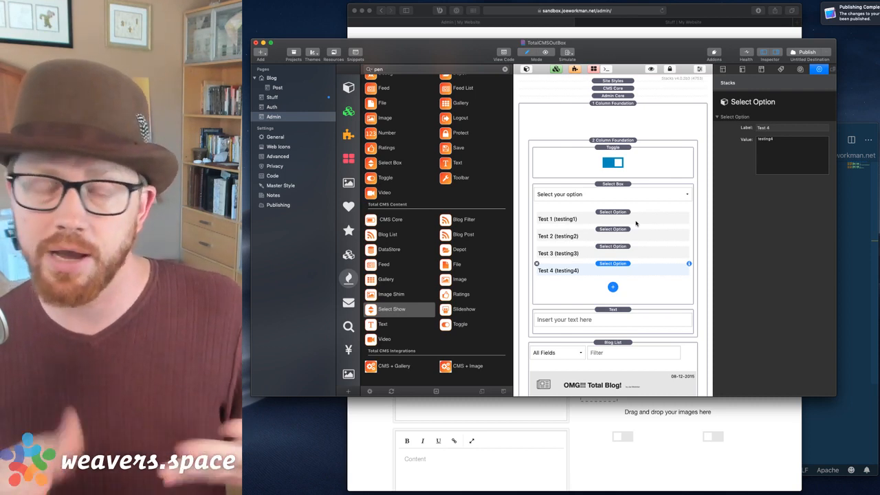
Inspect the Admin page's Select Box and Text stacks, then view the published Stuff page in Safari.
left_click(626, 191)
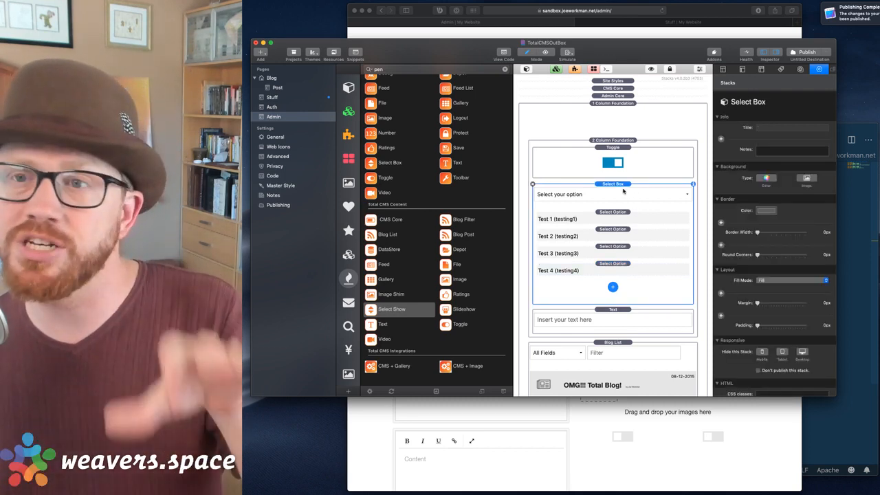
left_click(614, 314)
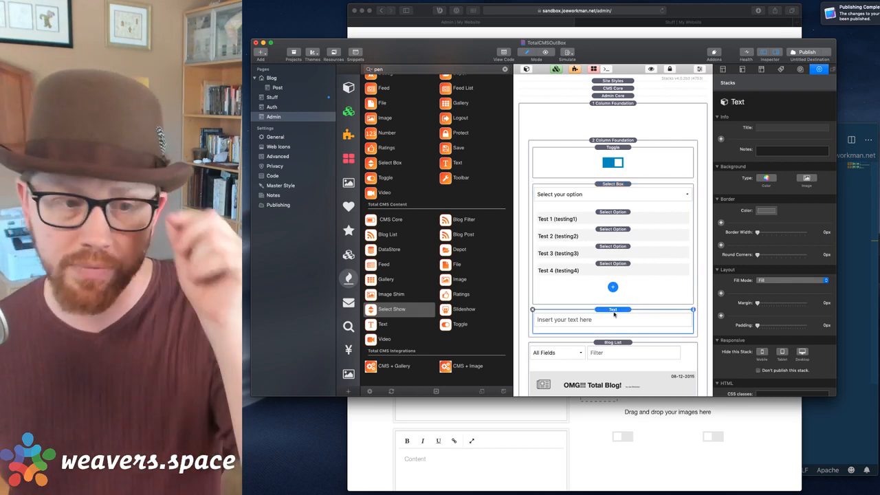
left_click(627, 31)
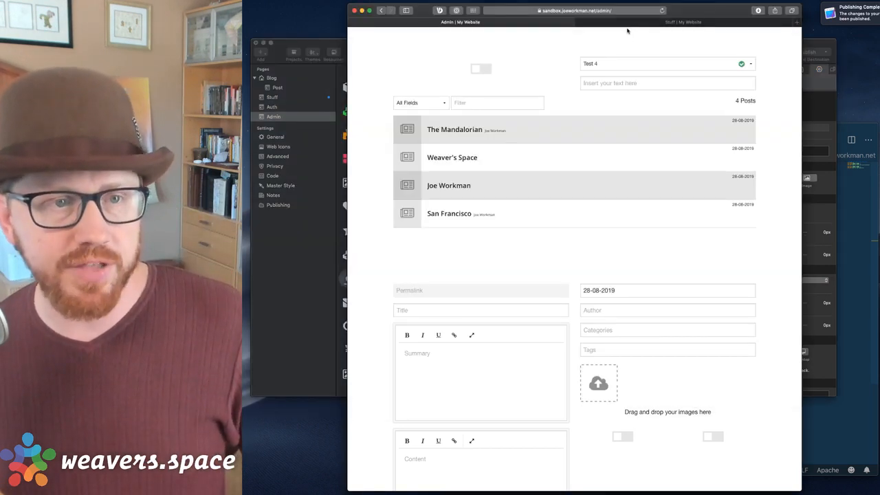
left_click(339, 46)
left_click(597, 30)
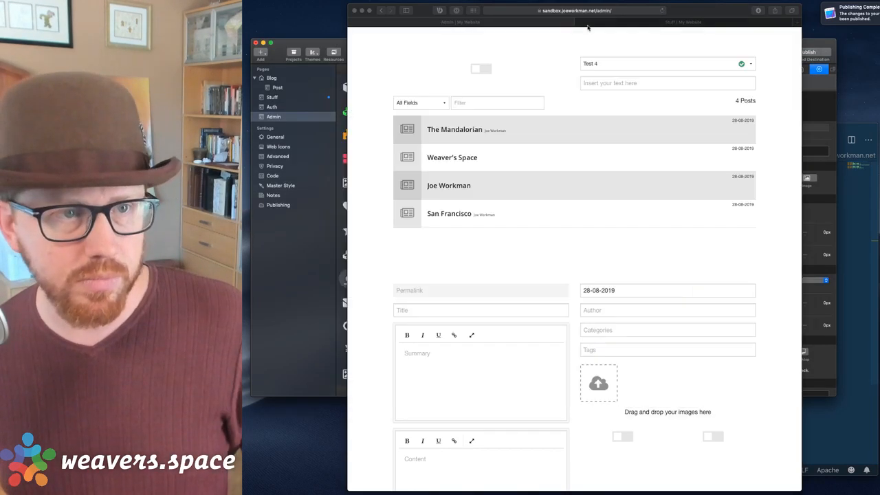
left_click(608, 22)
Check the admin page's text entry in Safari, then open the Stuff page in RapidWeaver.
left_click(539, 23)
left_click(625, 309)
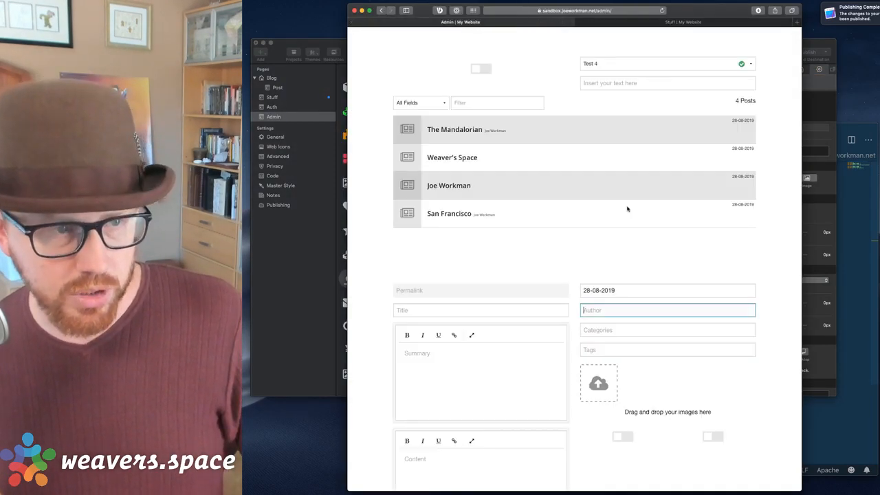
left_click(602, 84)
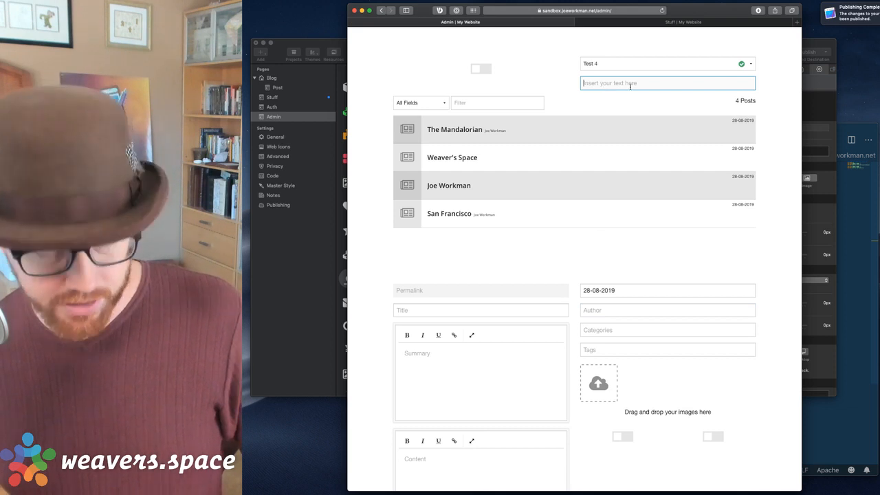
left_click(322, 313)
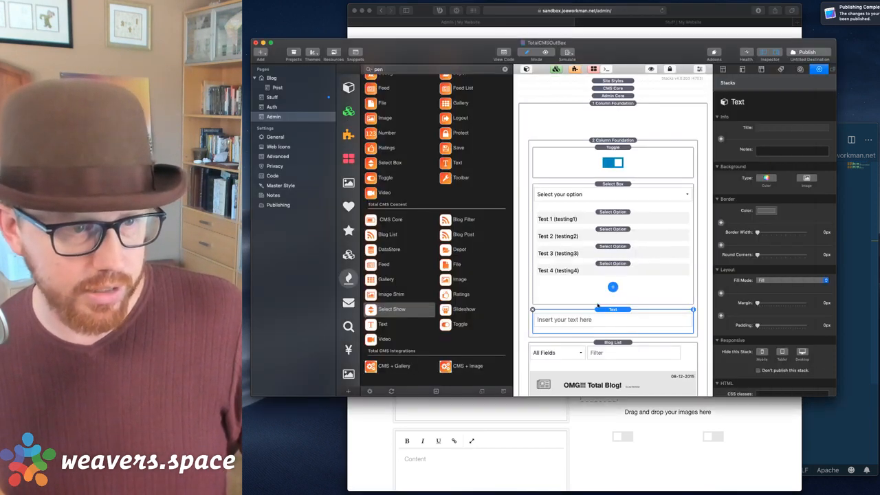
scroll(594, 298, "down", 1)
left_click(272, 97)
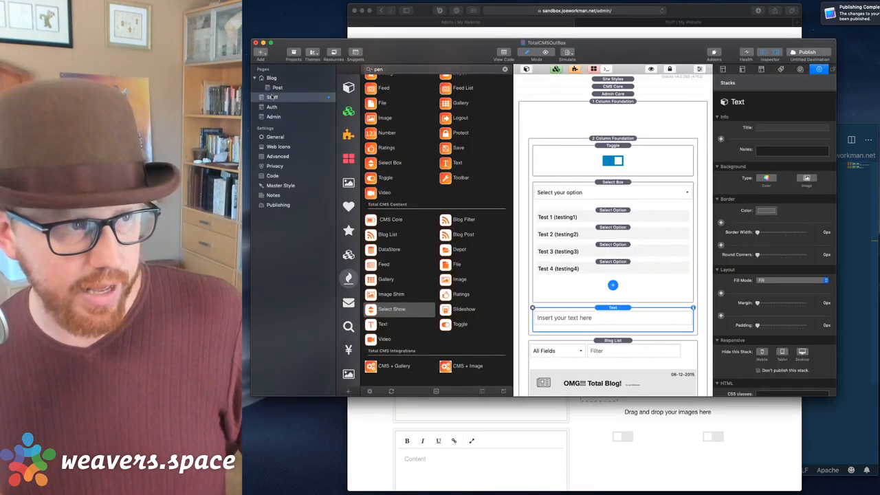
Set the Select Show CMS ID to totalcms with Contains String logic, checking the Admin page's Text stack.
left_click(772, 363)
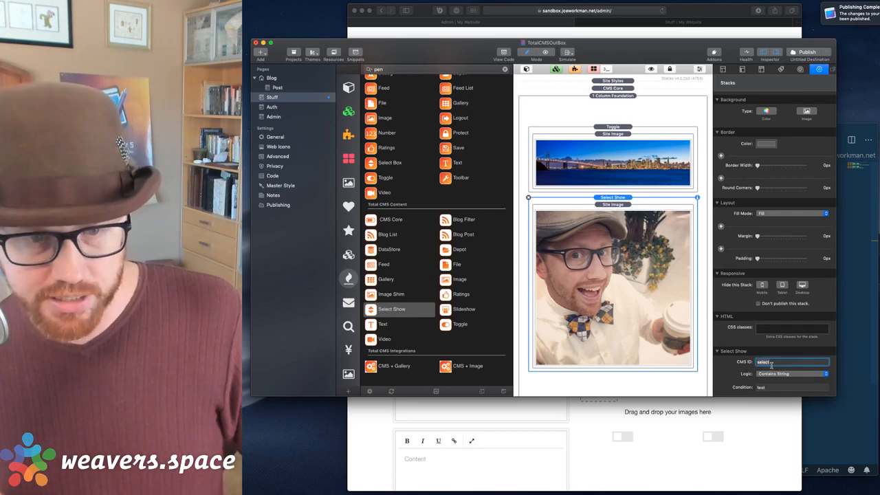
key("BackSpace")
type("totalcms")
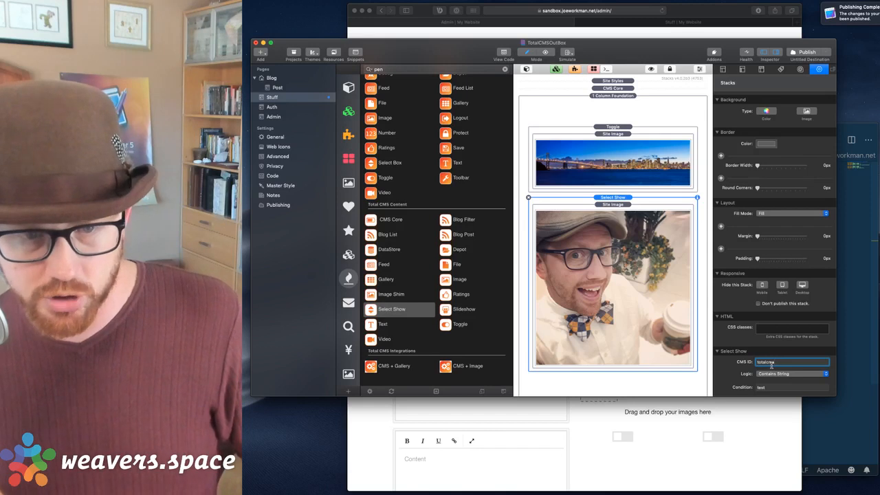
key("Tab")
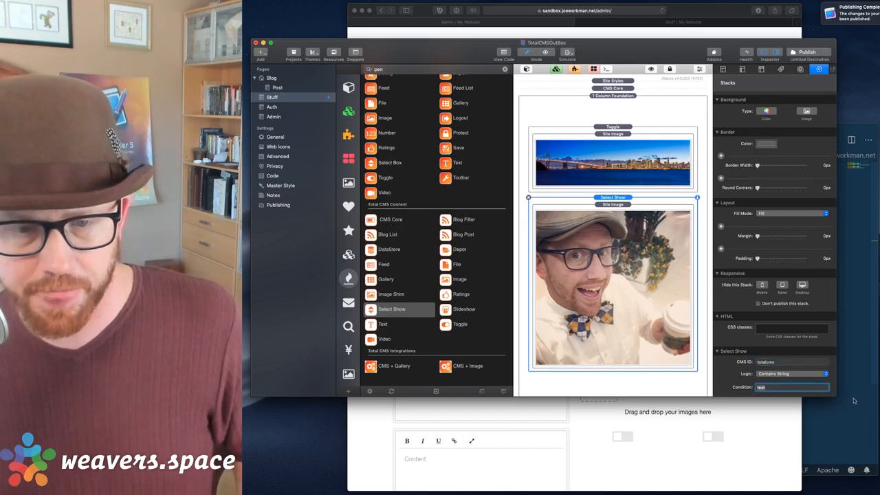
left_click(778, 375)
left_click(771, 375)
left_click(784, 364)
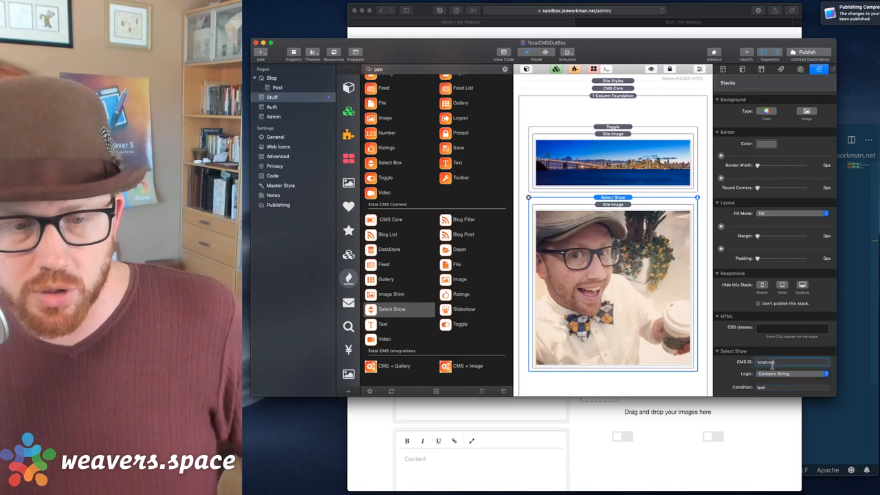
left_click(274, 116)
left_click(618, 309)
scroll(618, 244, "down", 3)
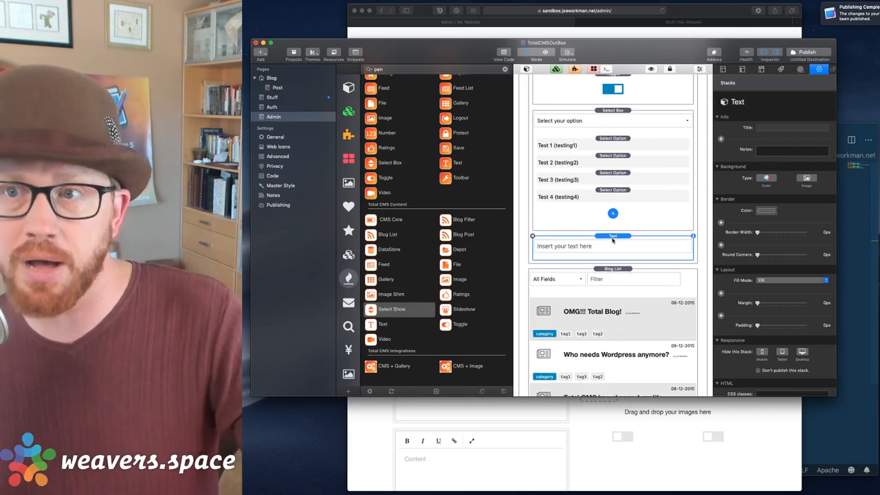
left_click(275, 98)
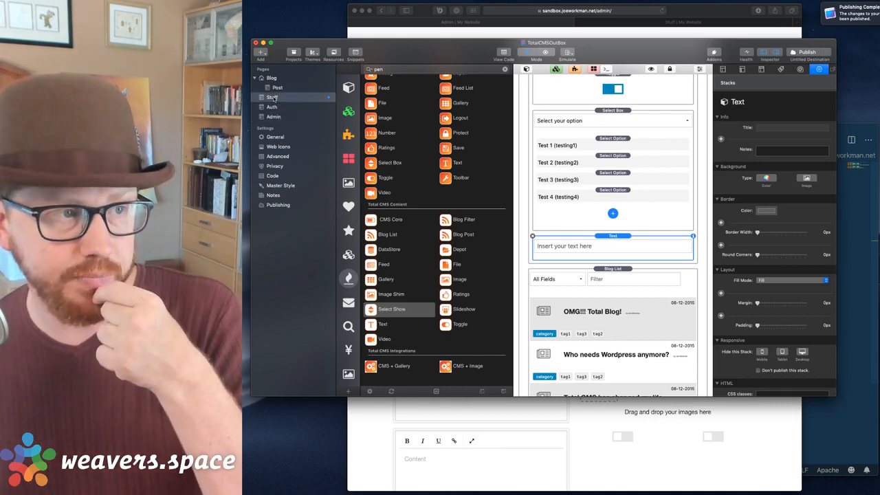
Set the Select Show condition to joe, confirm the totalcms CMS ID, and publish.
left_click(773, 391)
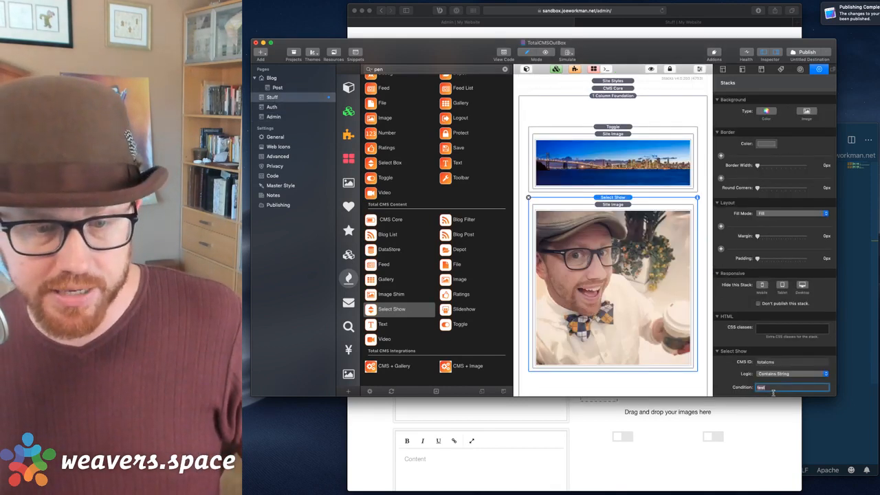
type("joe")
key("Return")
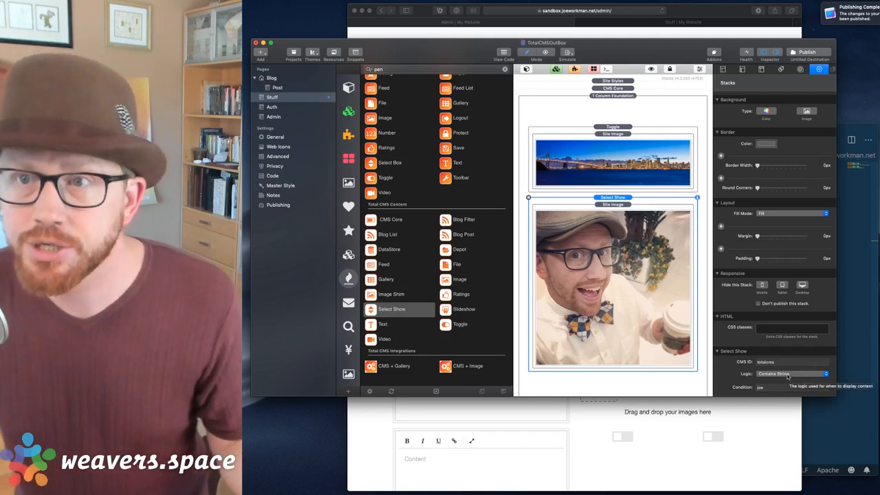
left_click(777, 363)
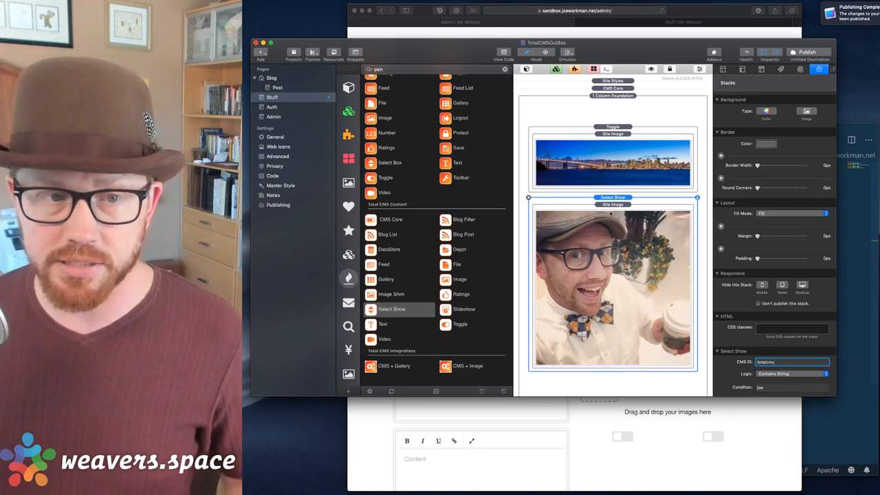
left_click(801, 53)
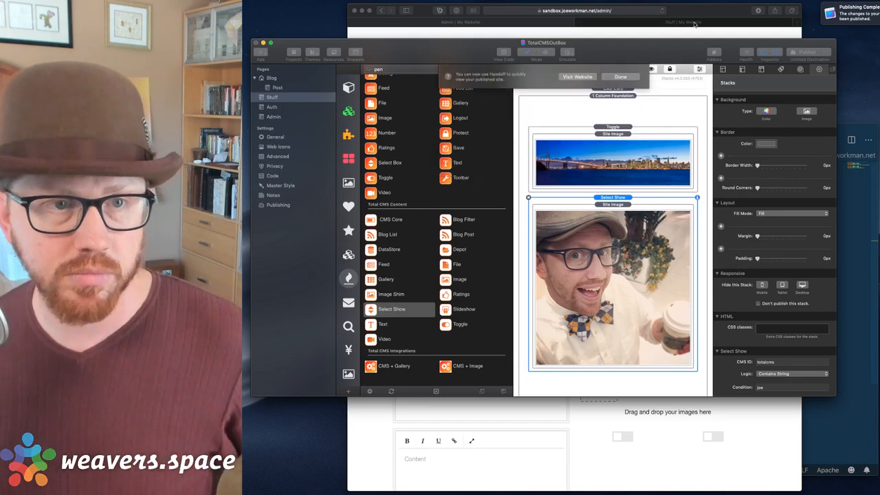
left_click(695, 22)
left_click(695, 23)
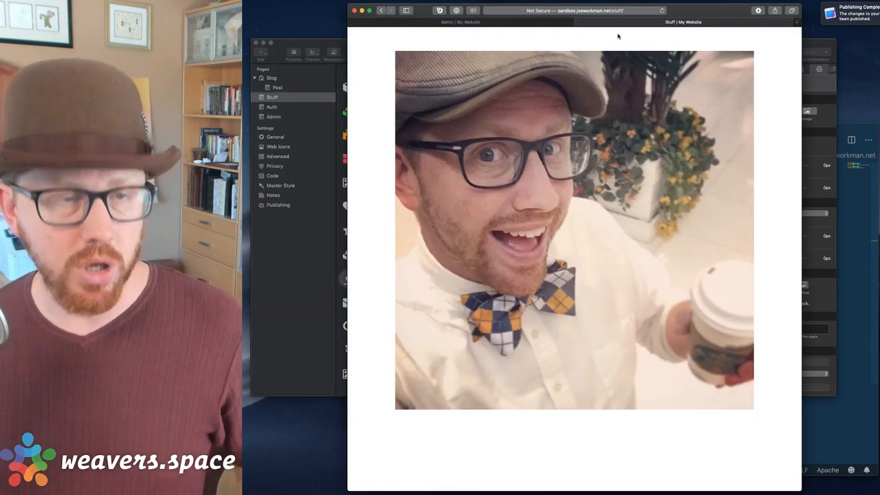
key("super+r")
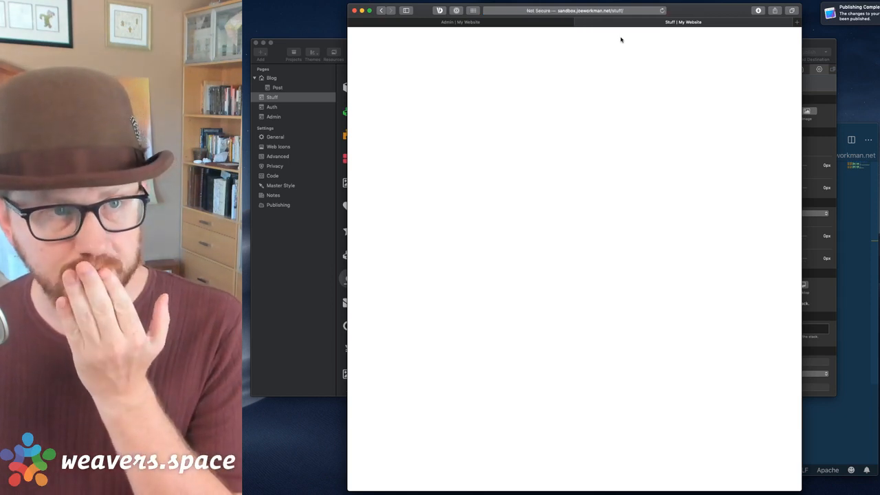
left_click(583, 11)
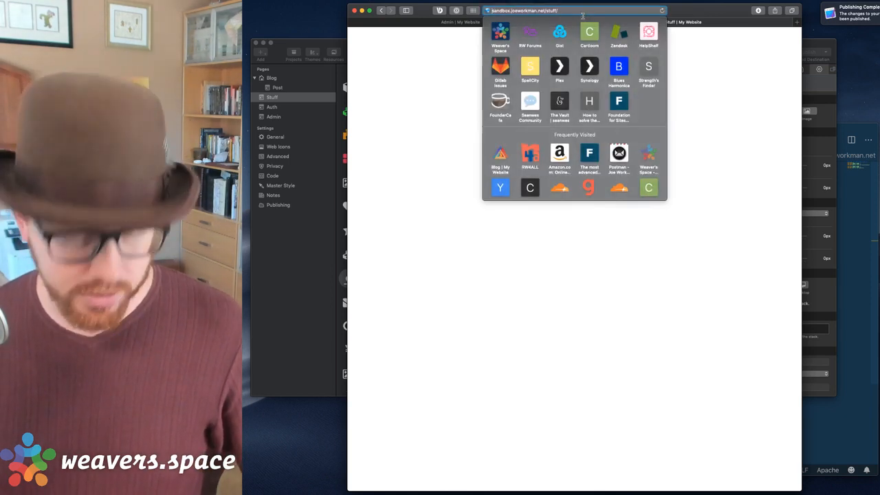
type("https://")
key("Return")
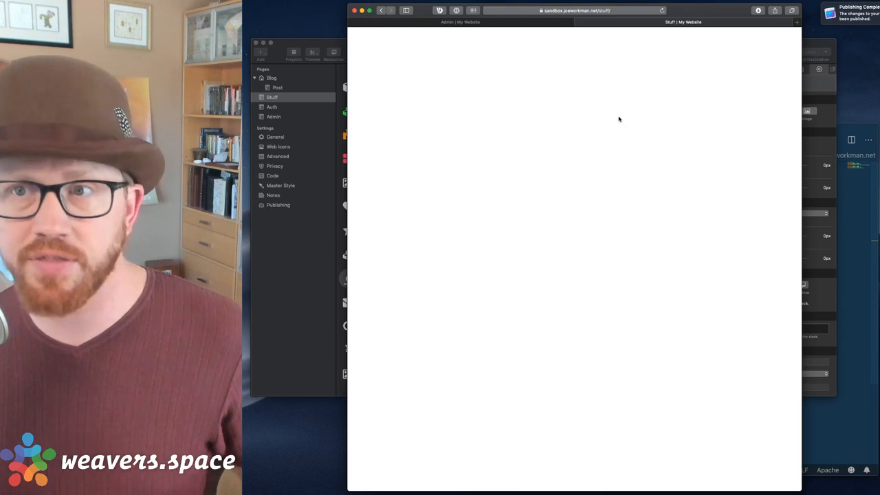
left_click(546, 22)
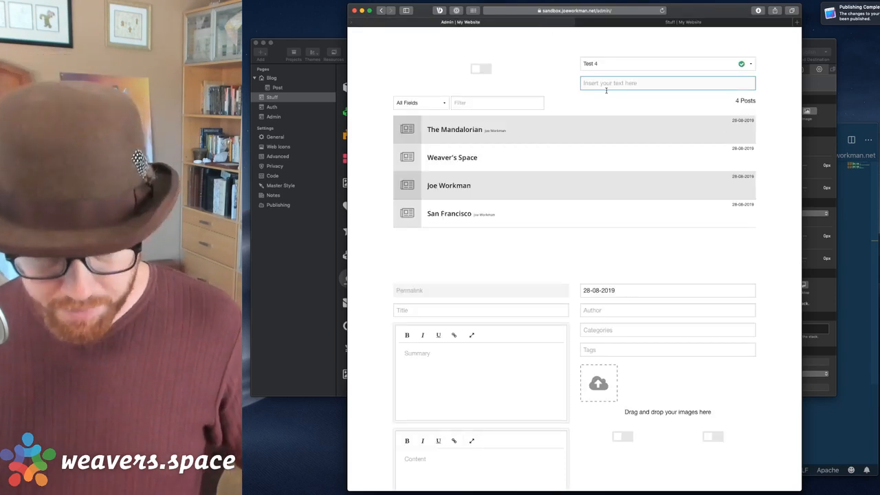
Type 'joe is coo' into the admin text entry and reload the Stuff page.
type("joe is cool")
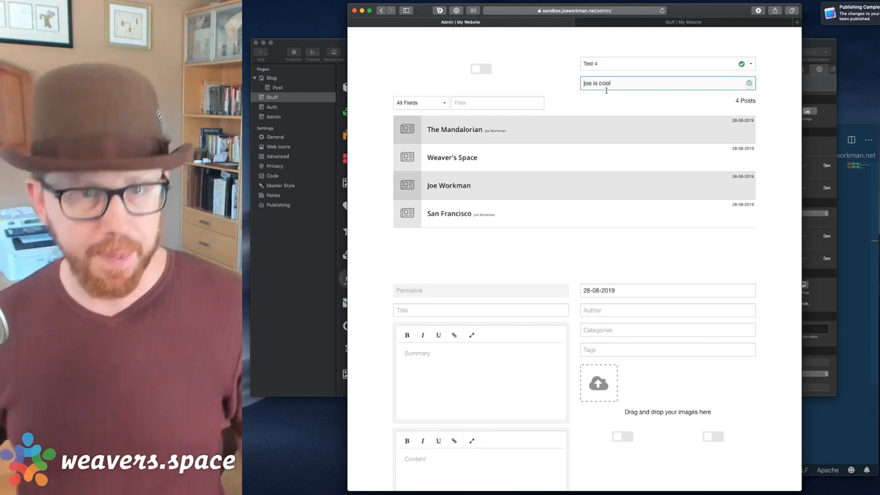
left_click(641, 22)
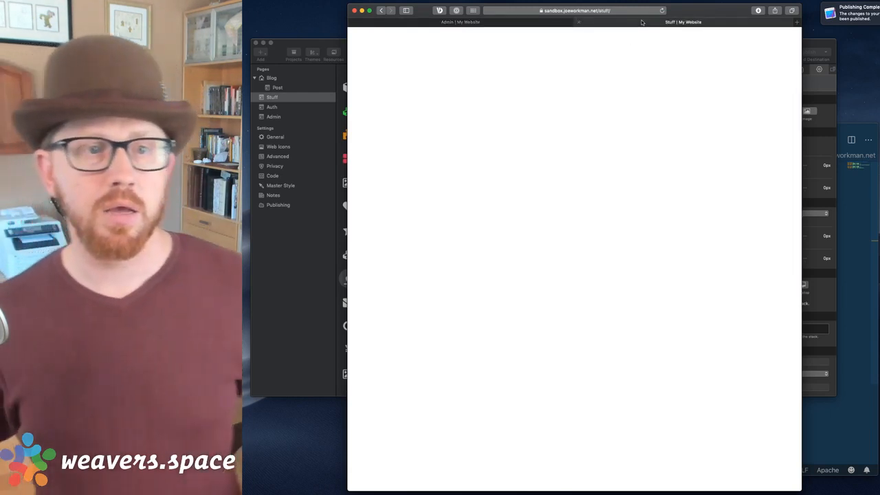
key("super+r")
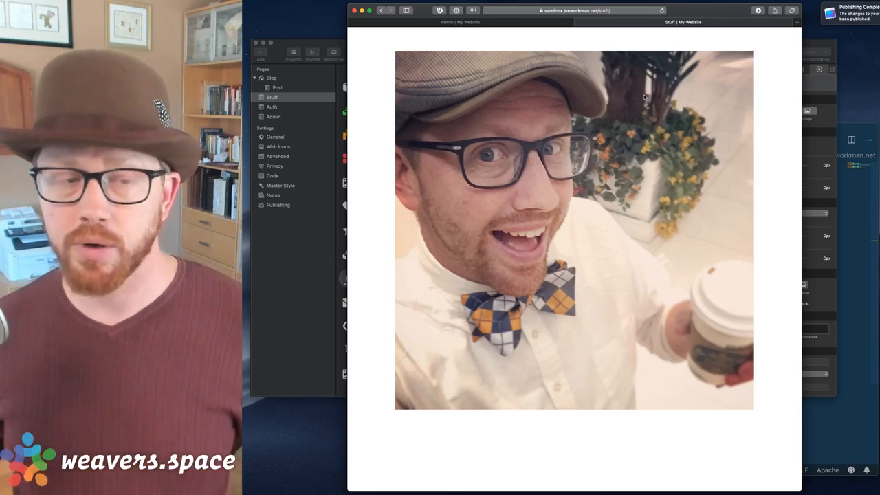
left_click(459, 22)
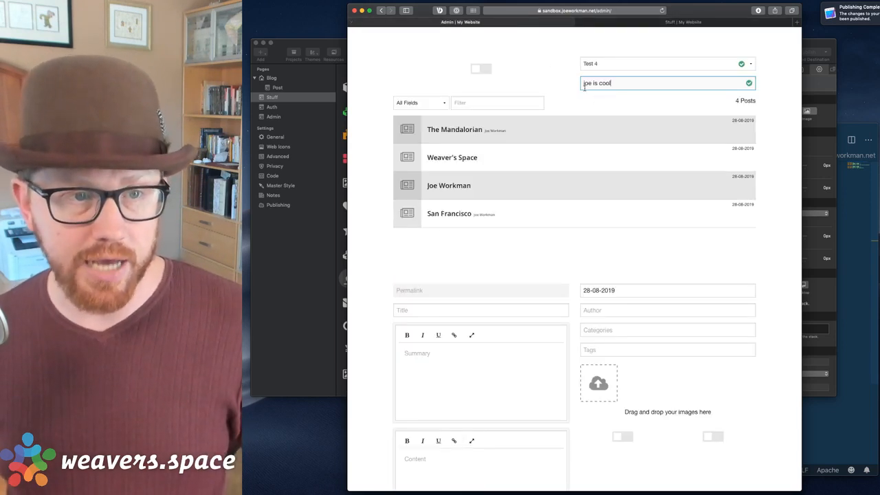
Rework the text into 'scott is old', removing 'not', and reload the Stuff page.
double_click(586, 83)
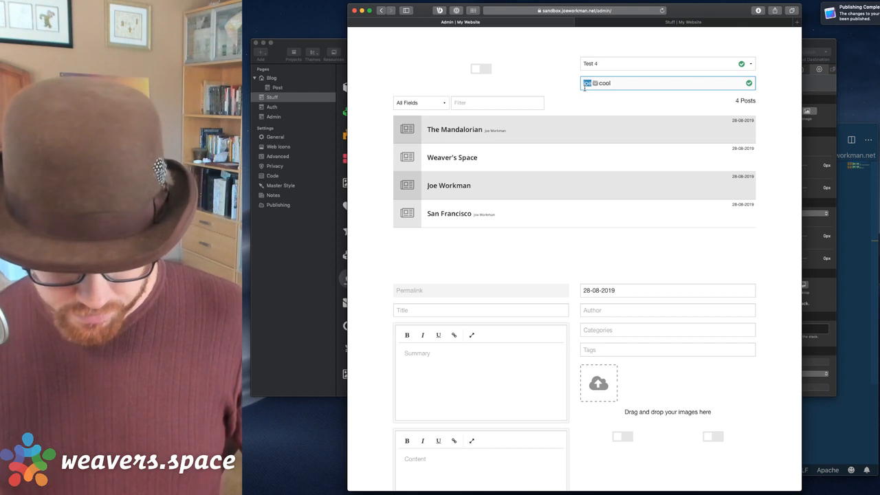
type("scott")
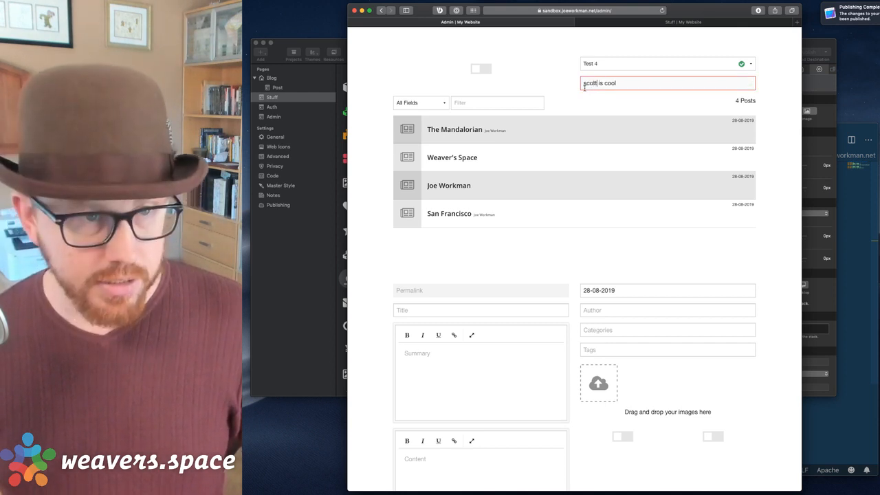
type(" is not")
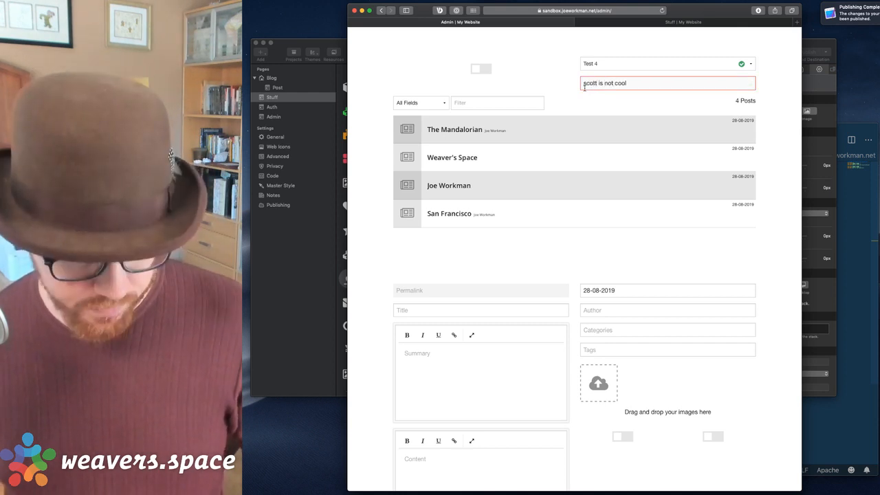
left_click(670, 24)
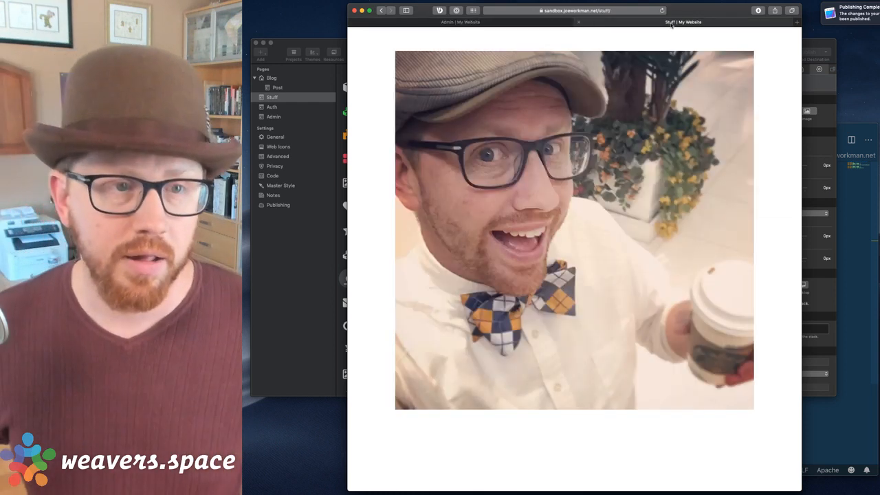
left_click(554, 20)
double_click(618, 84)
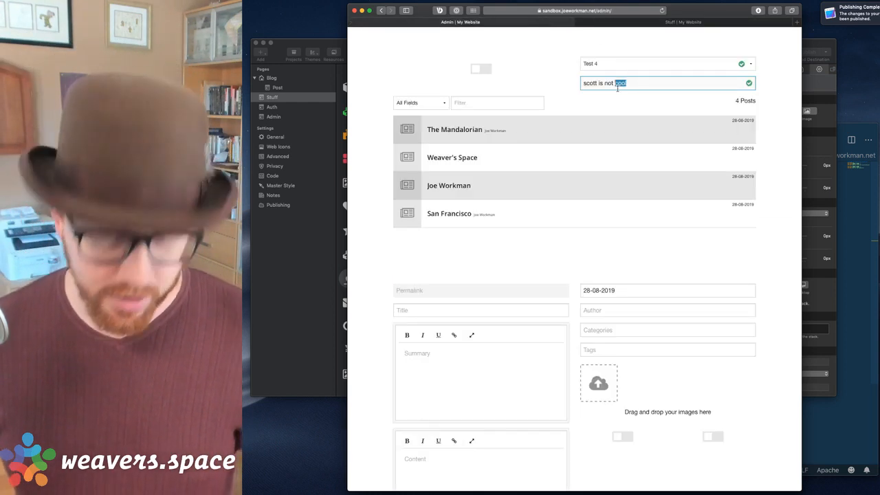
type("old")
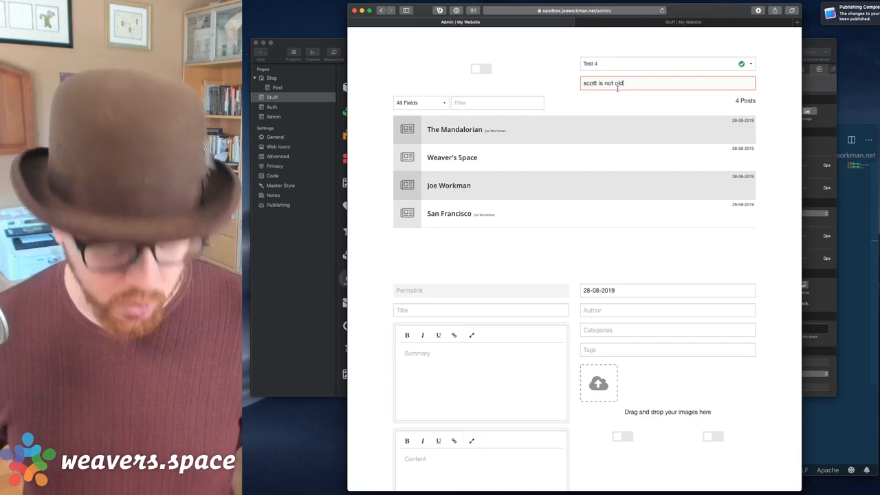
double_click(617, 83)
key("BackSpace")
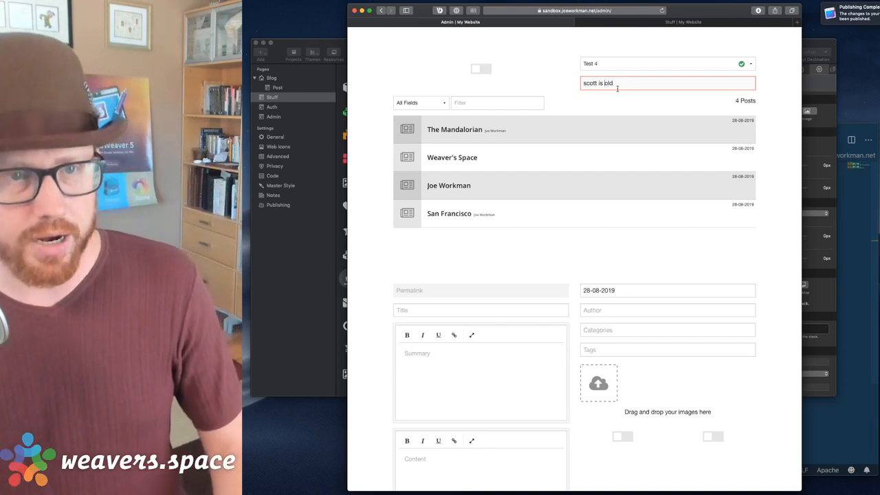
left_click(681, 22)
key("super+r")
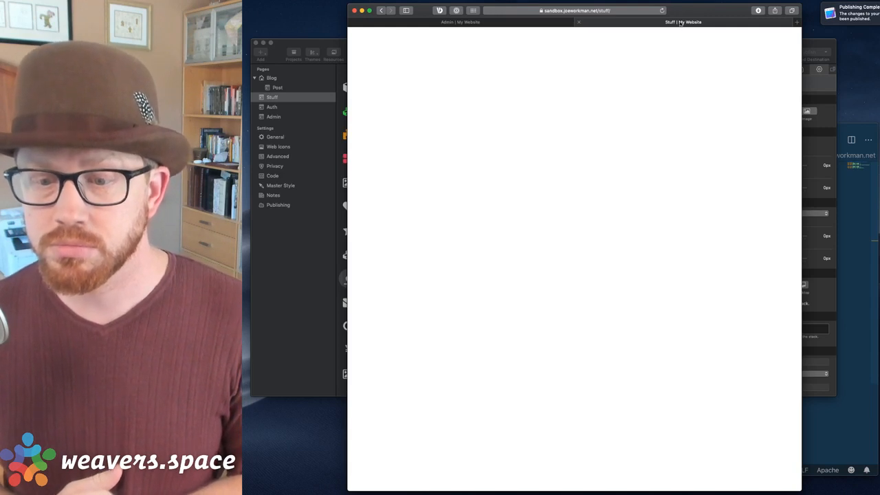
Replace the whole text value with 'joey' and view the Stuff page.
left_click(537, 23)
triple_click(626, 88)
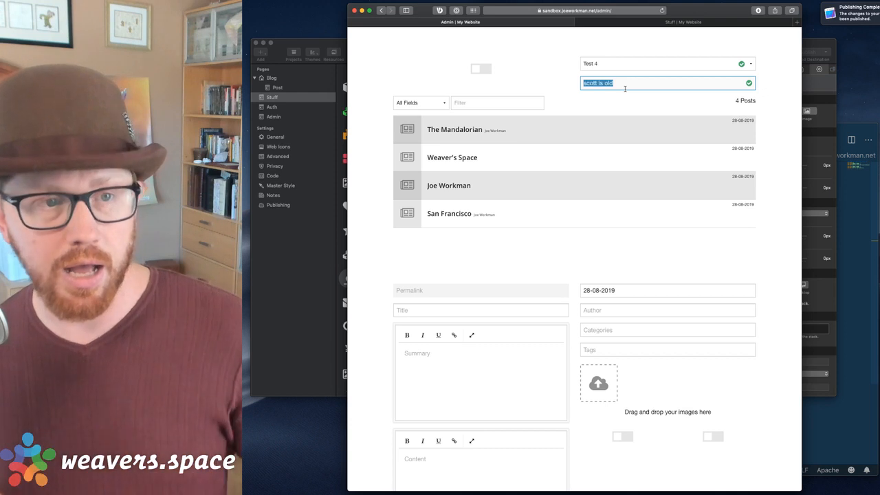
type("joe")
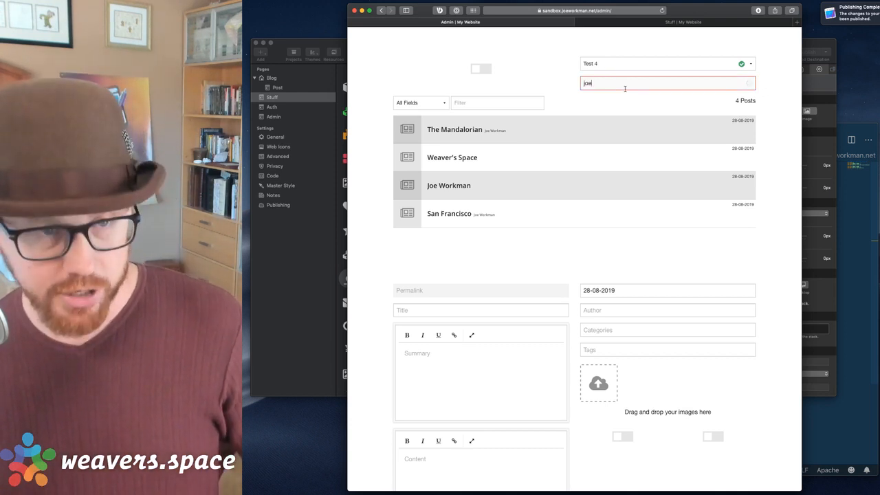
type("y")
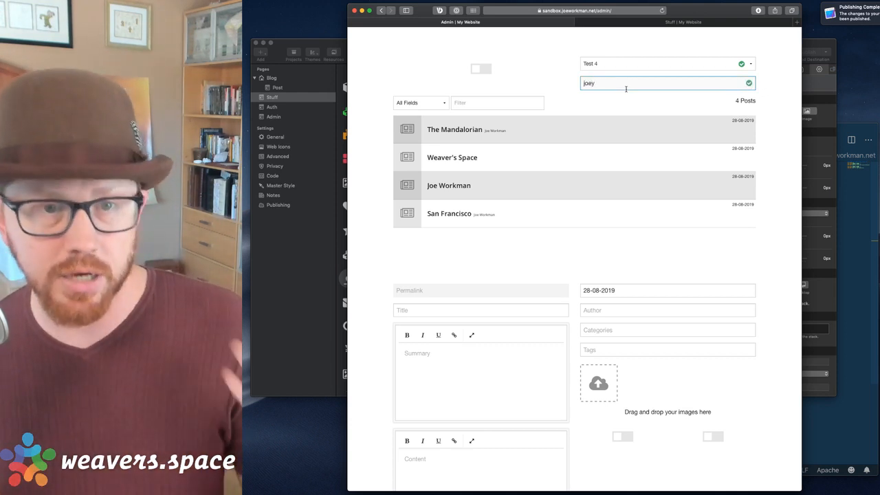
left_click(667, 22)
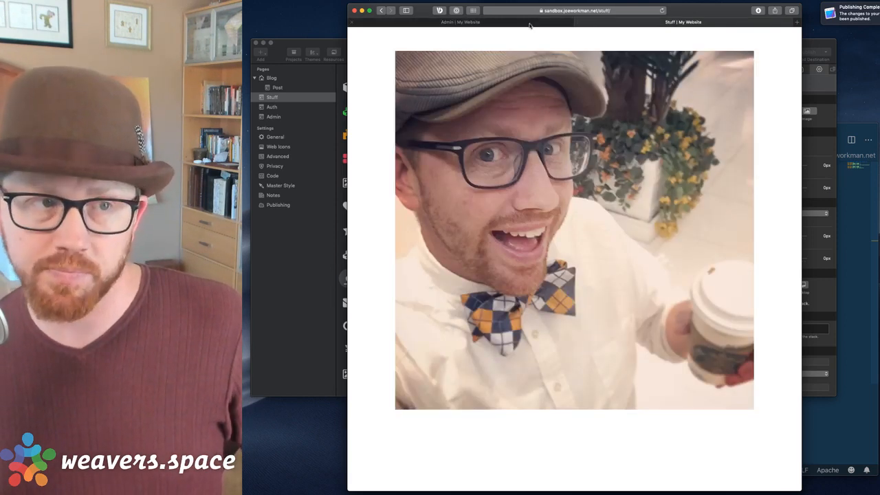
left_click(301, 244)
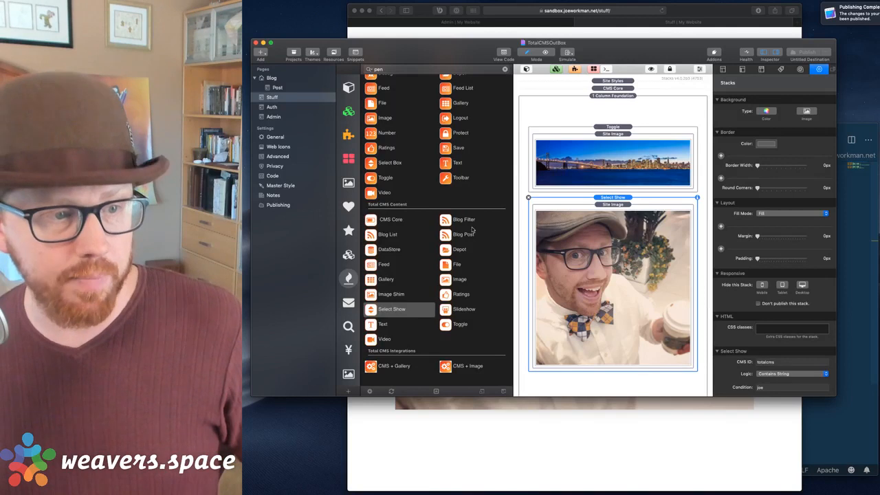
Drag a Total CMS Admin Number stack above the Admin page's Text stack, then return to Stuff.
left_click(273, 108)
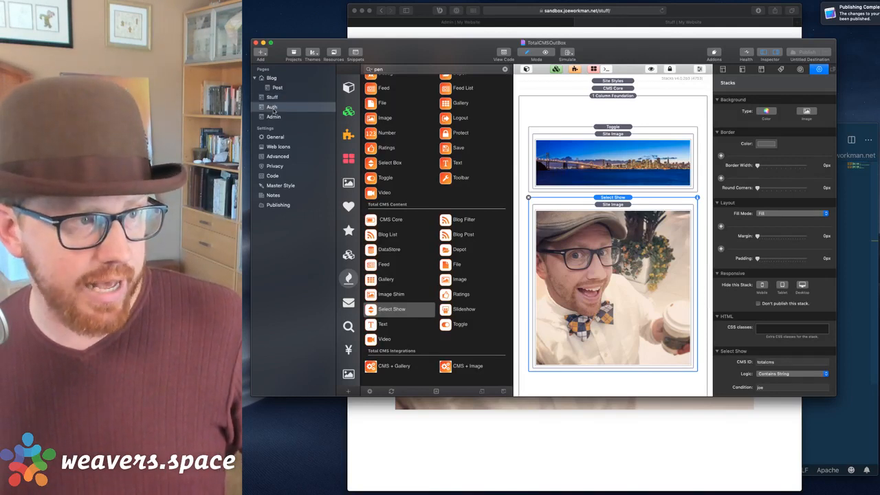
left_click(273, 116)
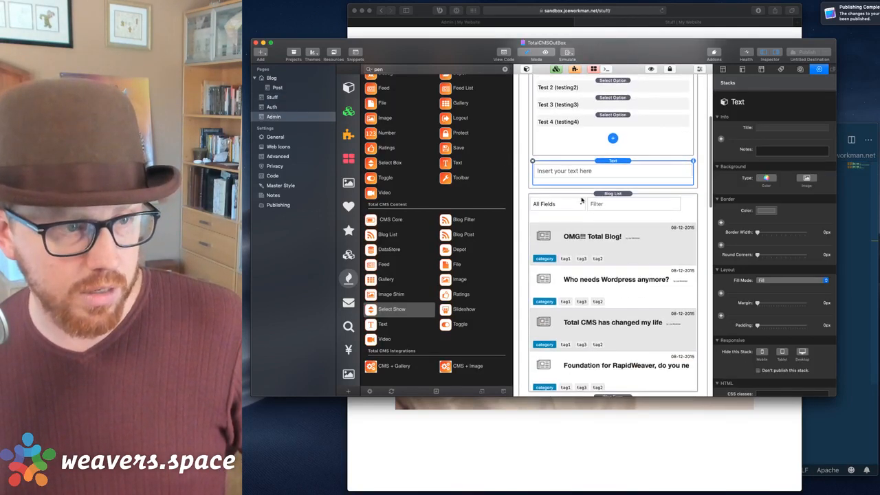
scroll(413, 172, "up", 3)
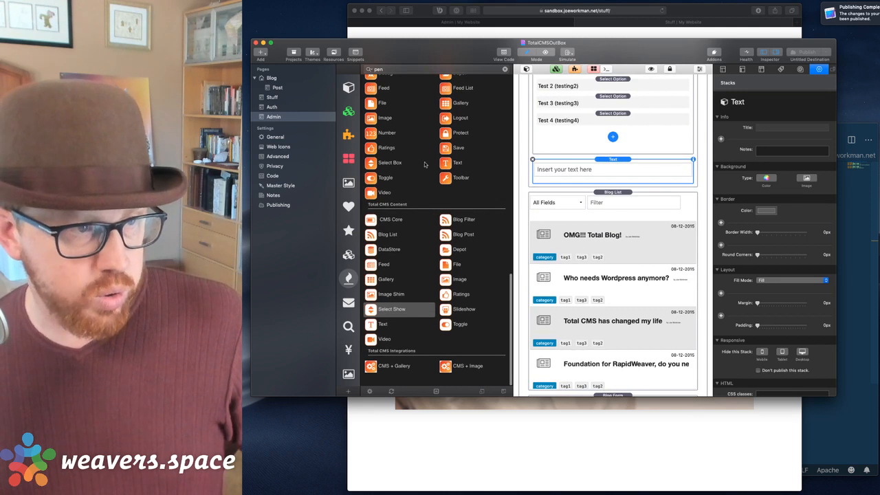
left_click_drag(383, 172, 598, 167)
scroll(395, 192, "up", 2)
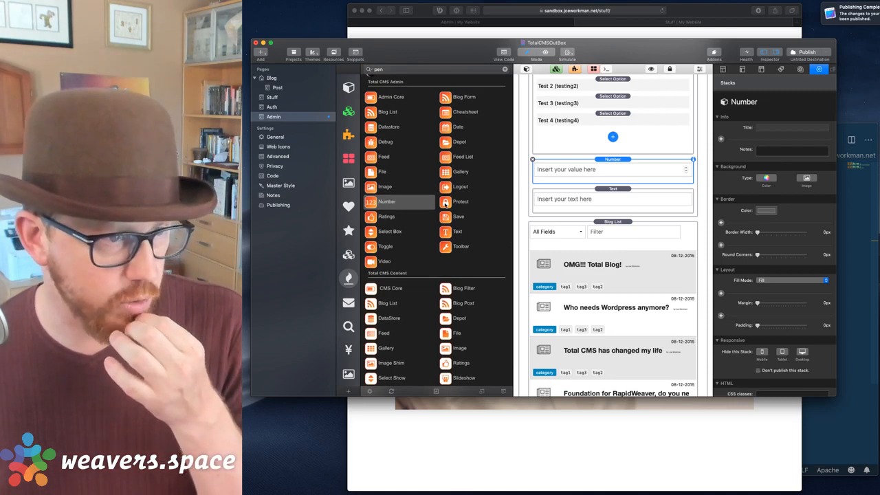
scroll(436, 209, "down", 2)
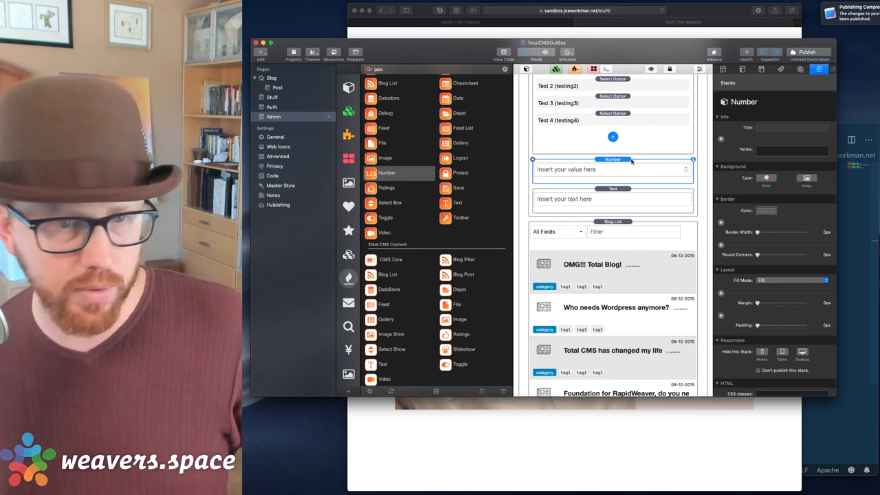
scroll(781, 379, "down", 5)
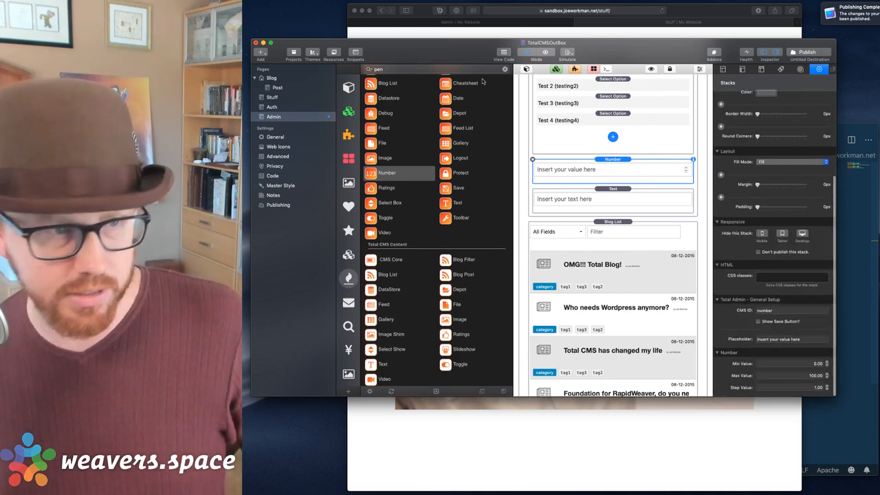
left_click(276, 98)
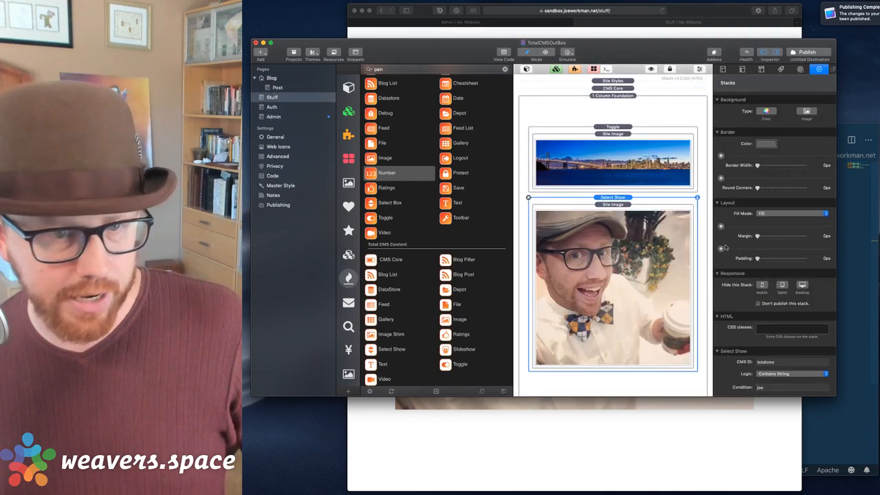
Set the Select Show to CMS ID number, Greater Than logic, condition 5, and publish.
scroll(781, 358, "down", 2)
double_click(780, 363)
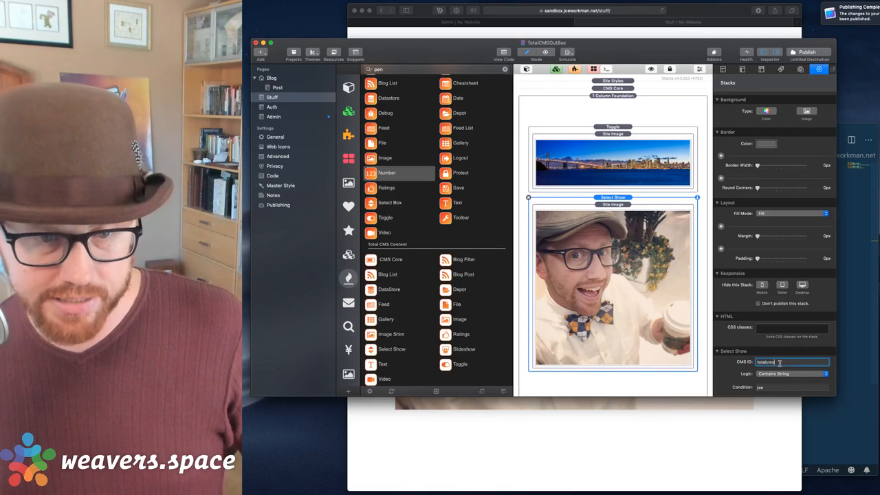
type("number")
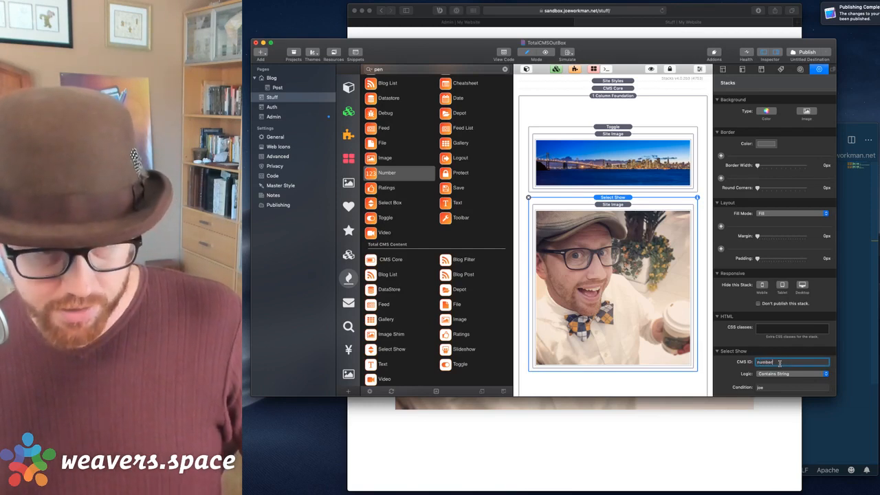
left_click(791, 374)
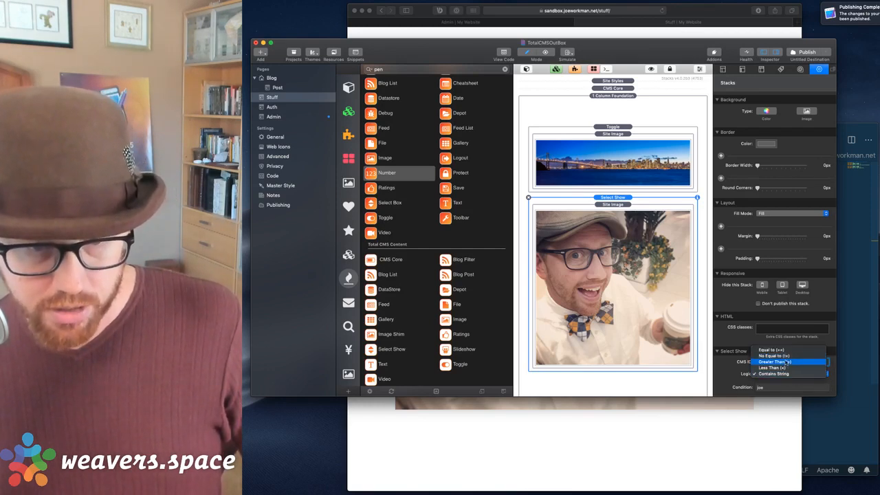
left_click(787, 363)
double_click(769, 389)
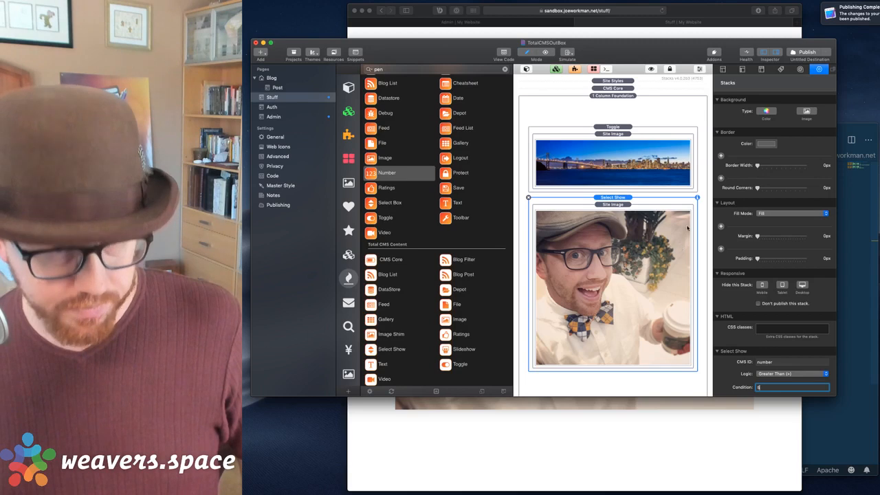
left_click(796, 51)
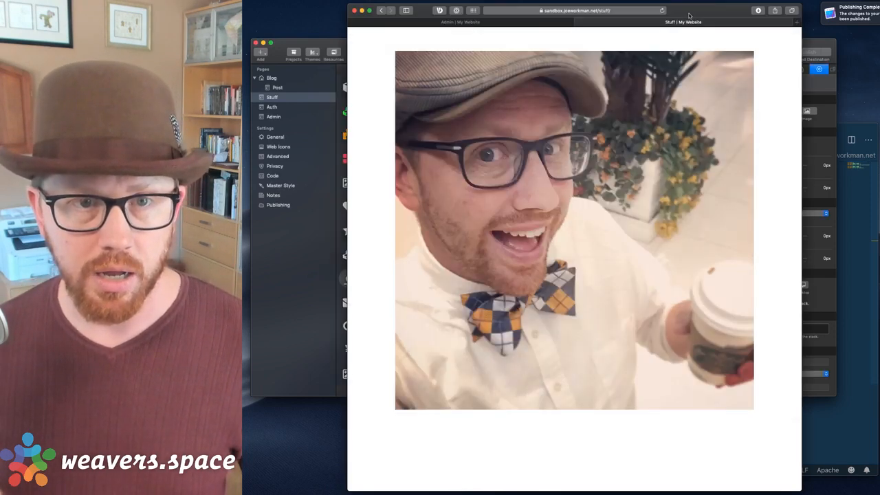
left_click(686, 15)
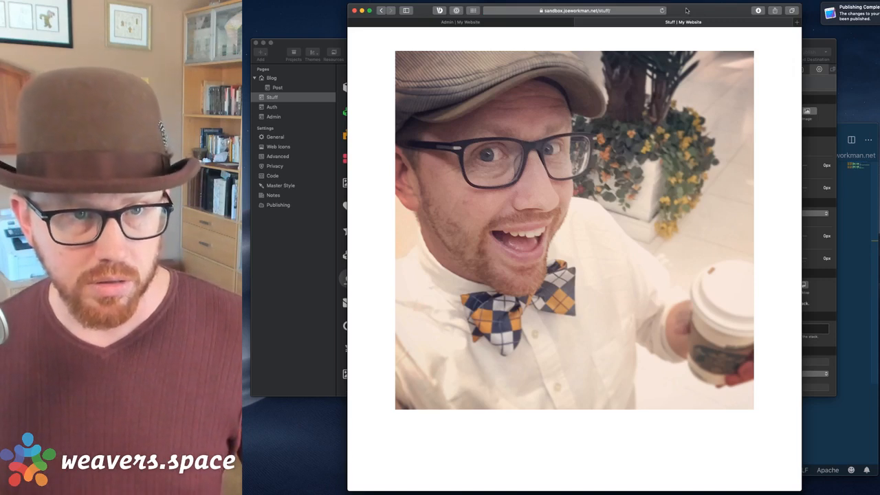
Keep Greater Than logic, then change the admin number from 12 to 3 and reload Stuff.
left_click(818, 372)
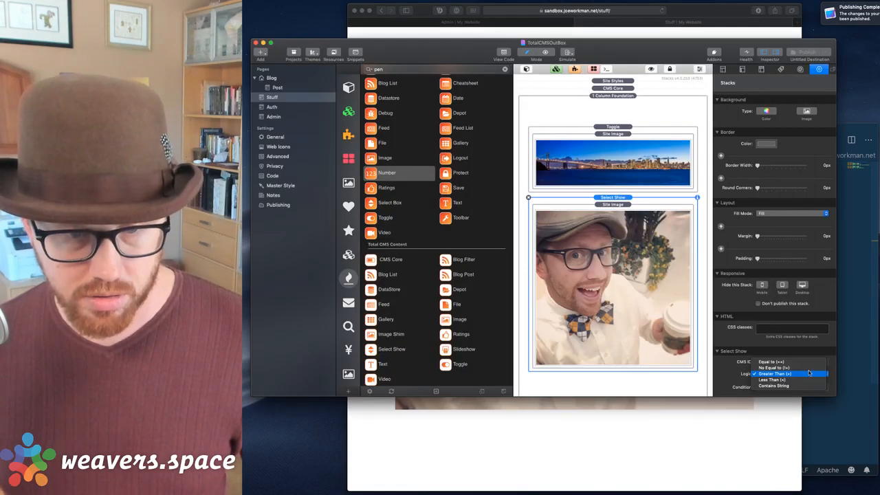
left_click(810, 372)
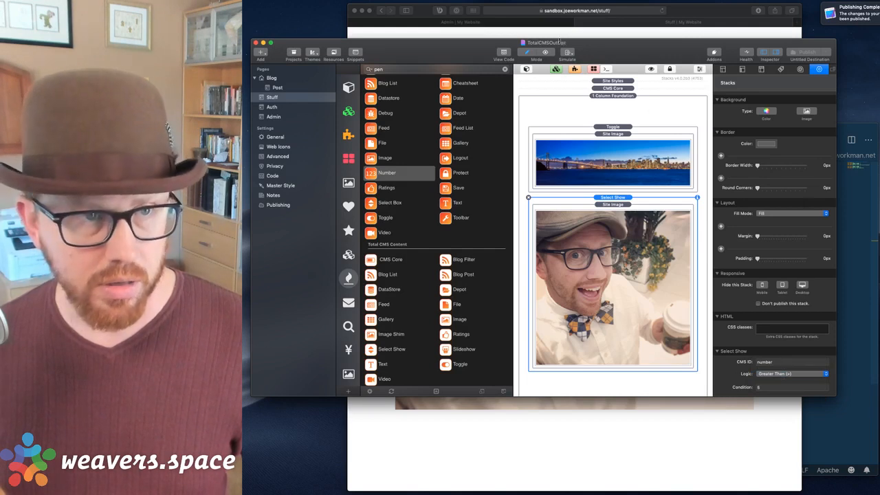
left_click(561, 36)
left_click(551, 22)
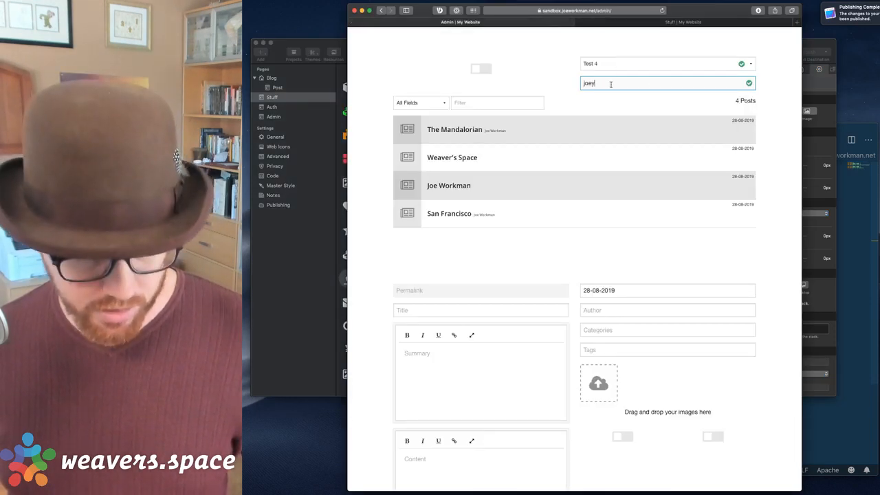
key("super+r")
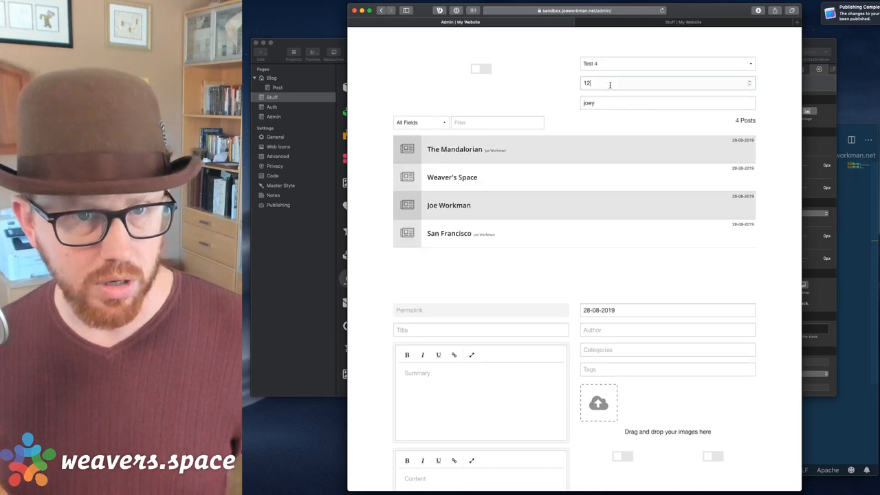
double_click(609, 83)
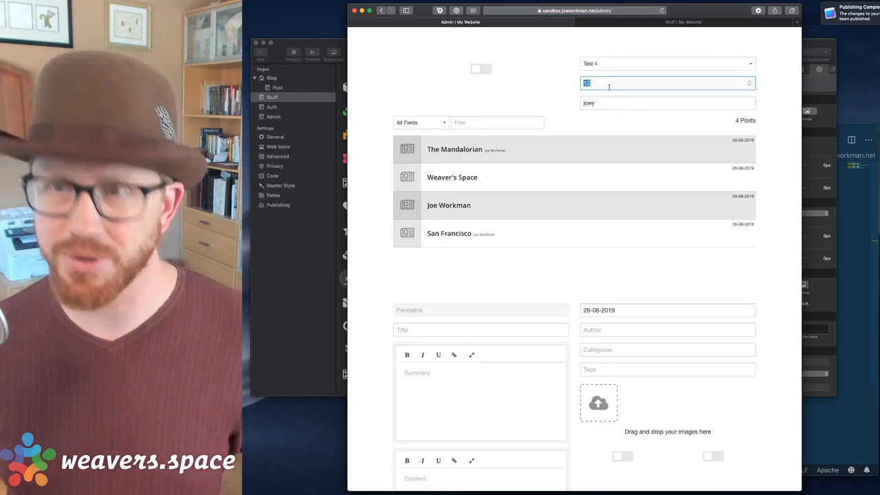
type("3")
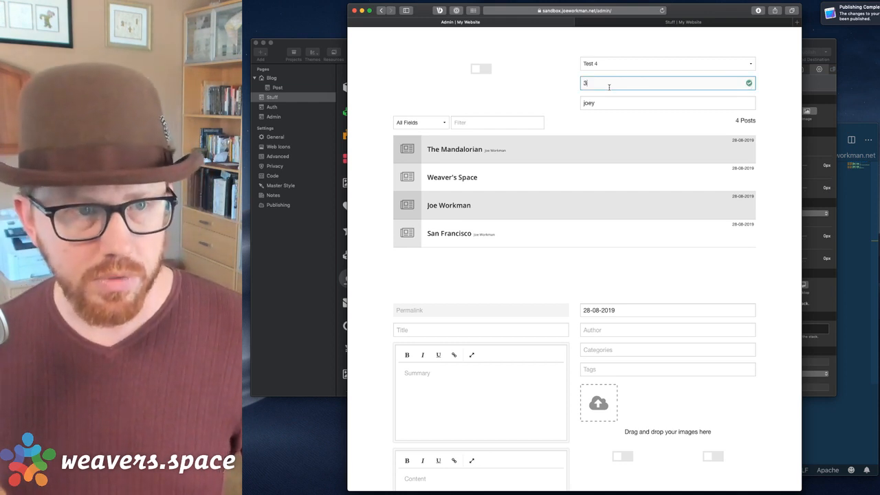
left_click(683, 22)
key("super+r")
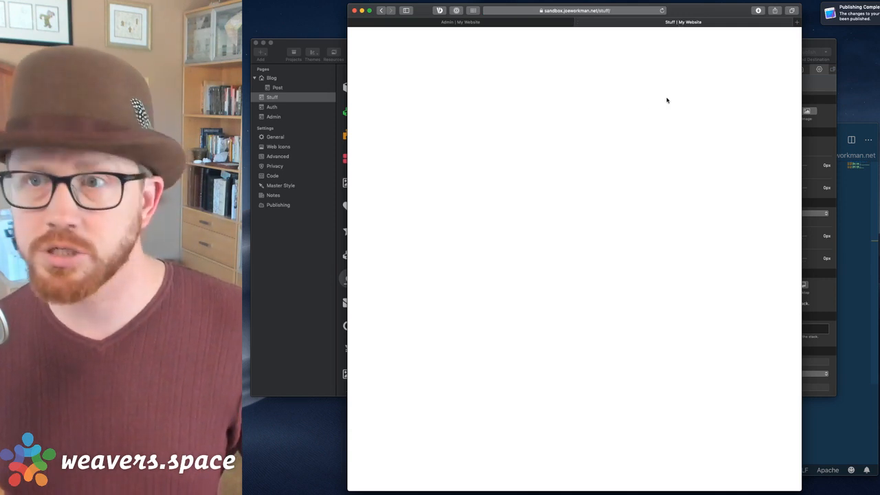
Try number values 4 and then 6, checking the Stuff page's photo after each.
left_click(506, 23)
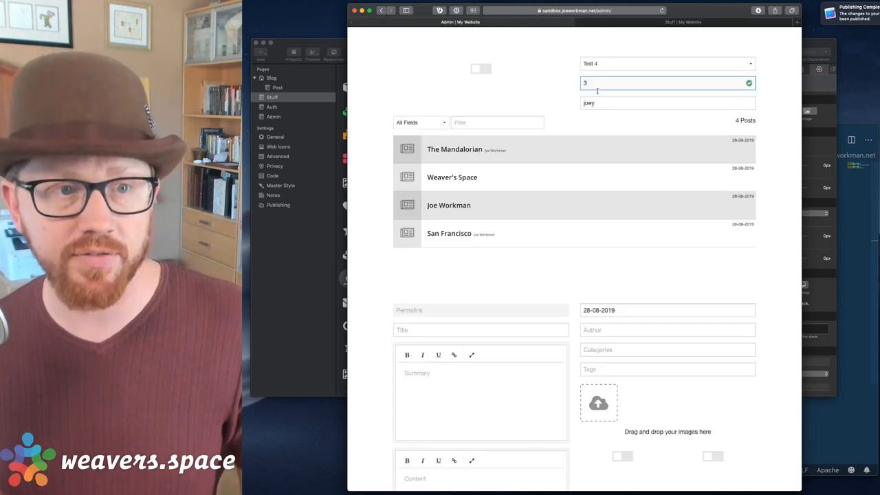
key("BackSpace")
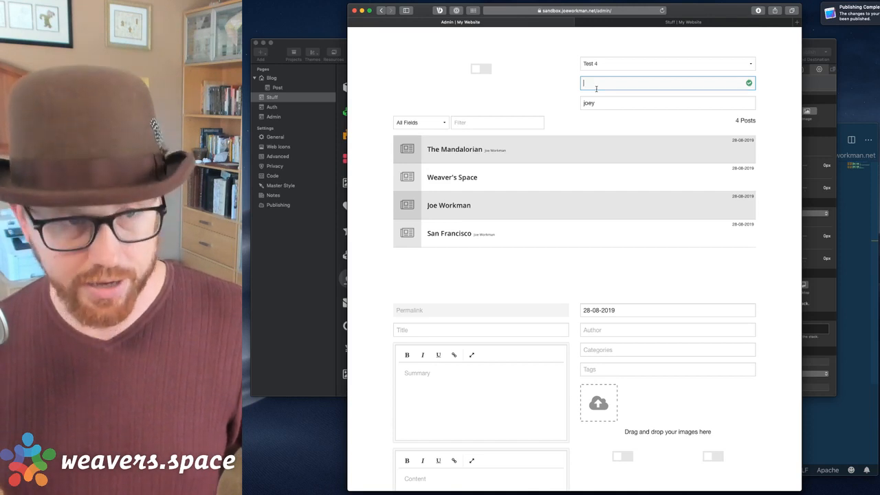
type("4")
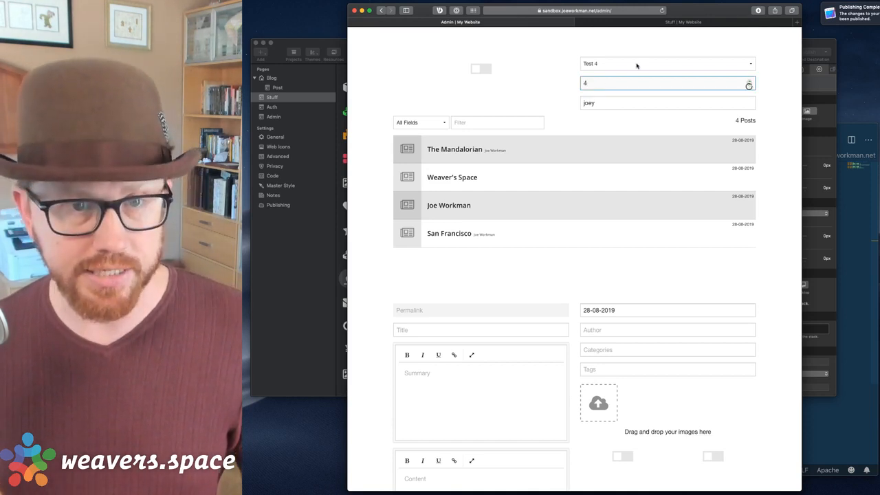
left_click(670, 22)
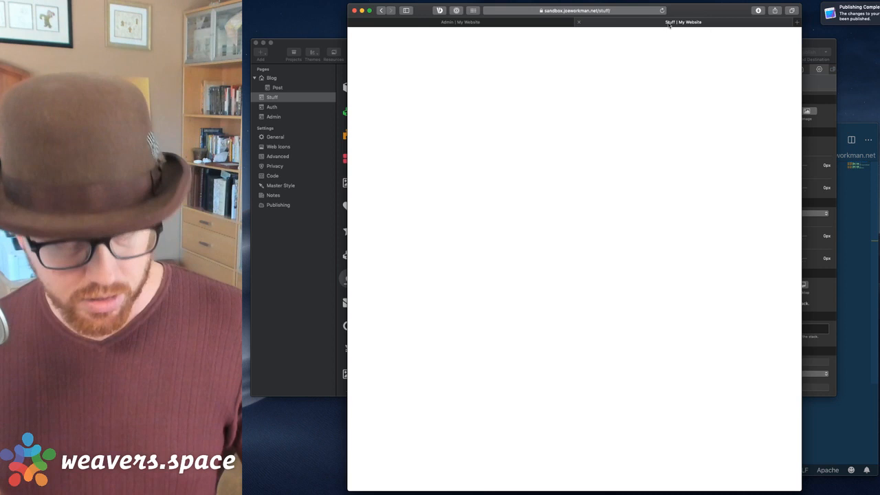
left_click(506, 26)
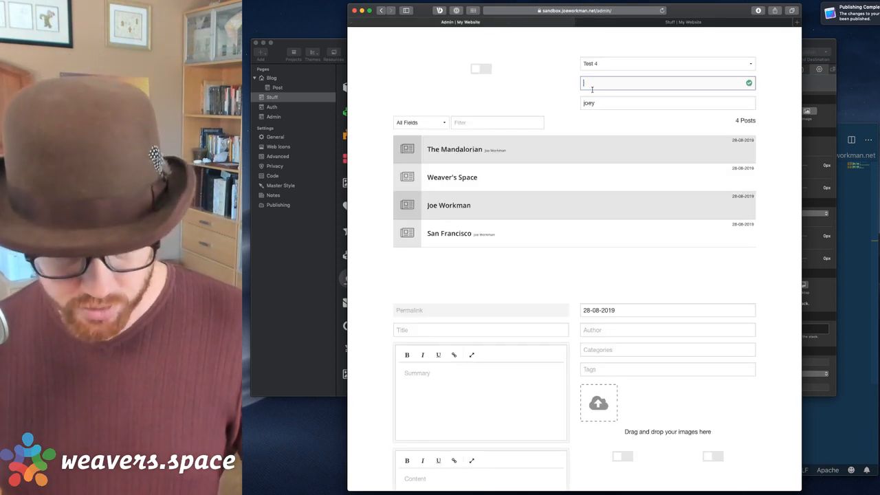
type("6")
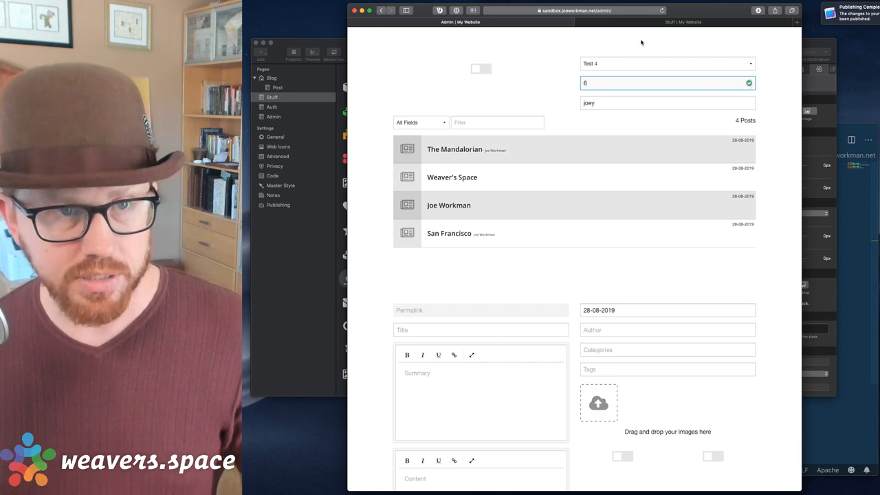
left_click(641, 22)
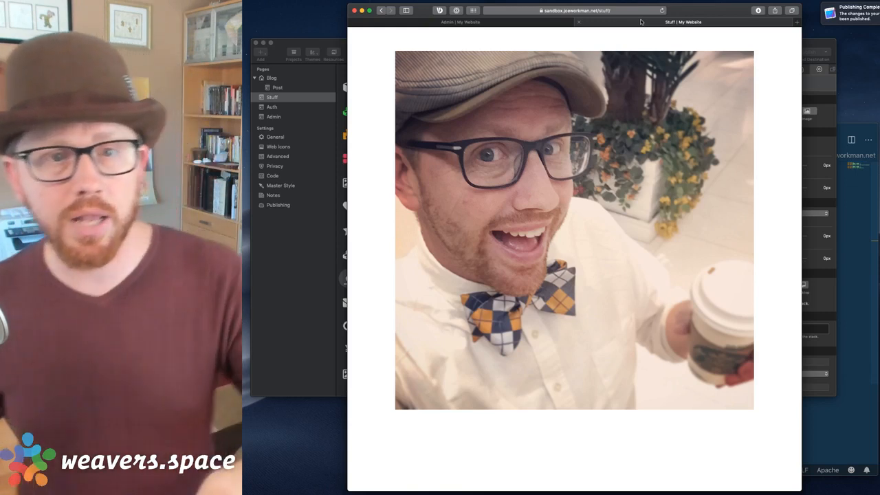
left_click(543, 24)
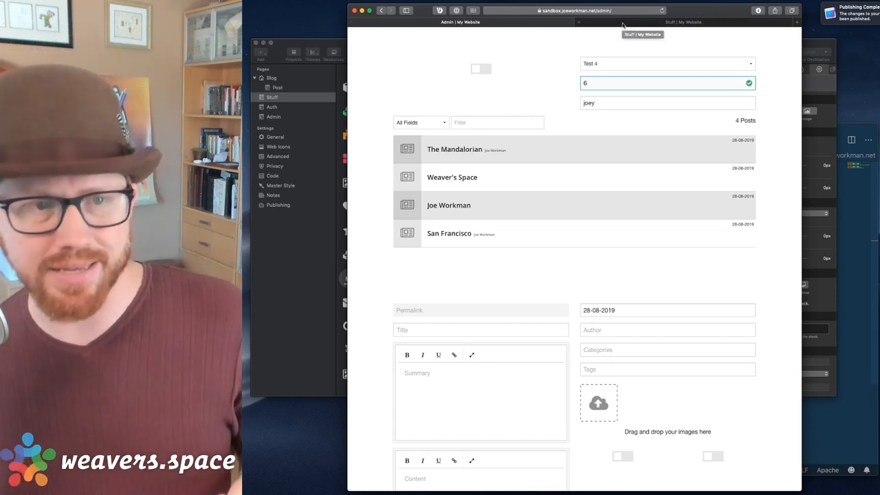
left_click(623, 25)
left_click(460, 22)
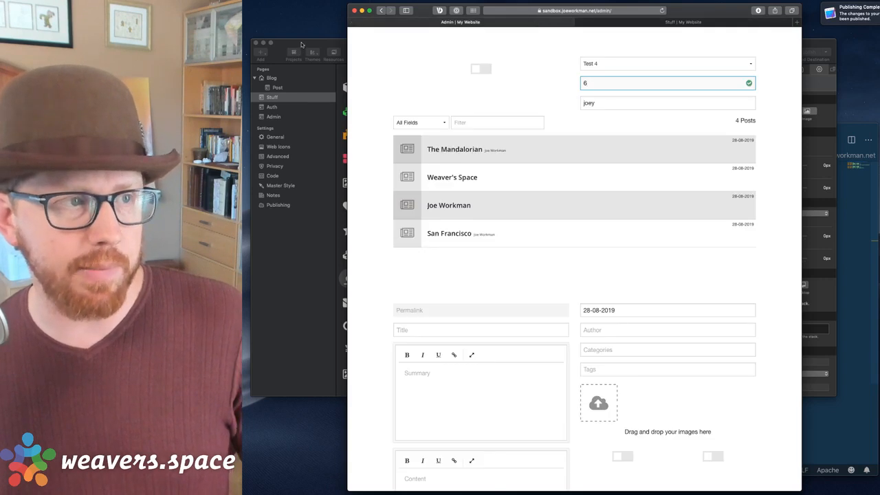
left_click(301, 45)
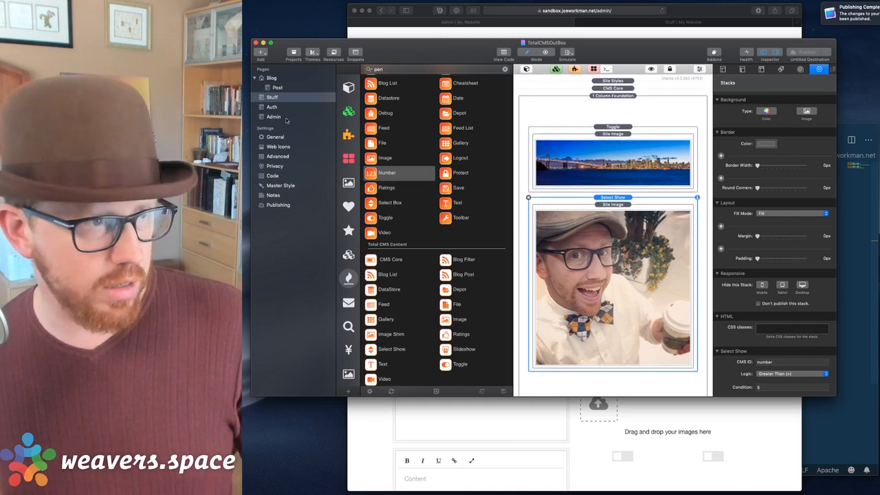
Select the Admin page's Text stack, keep Text/Markdown Editor, and raise its Form Height to 6.
left_click(269, 116)
left_click(595, 200)
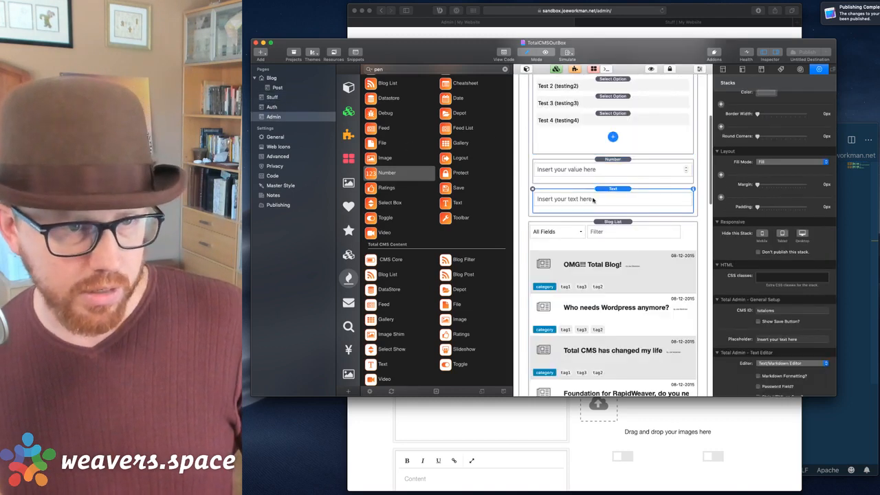
left_click(774, 342)
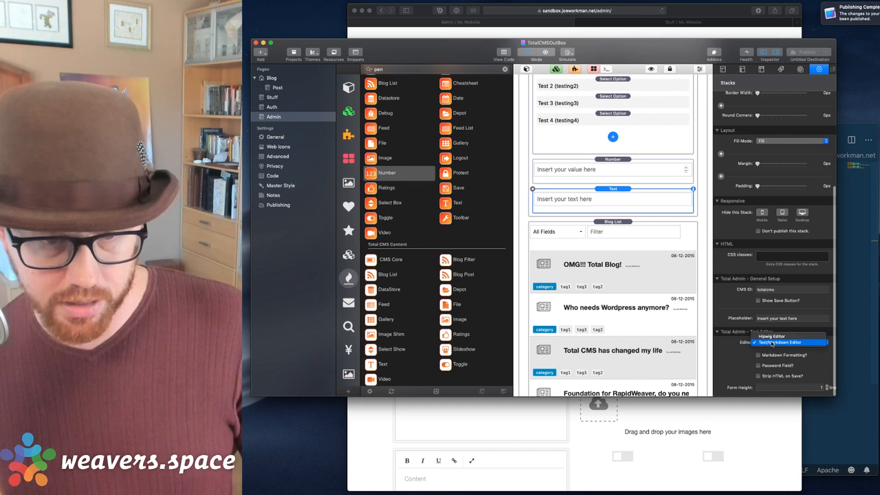
double_click(827, 386)
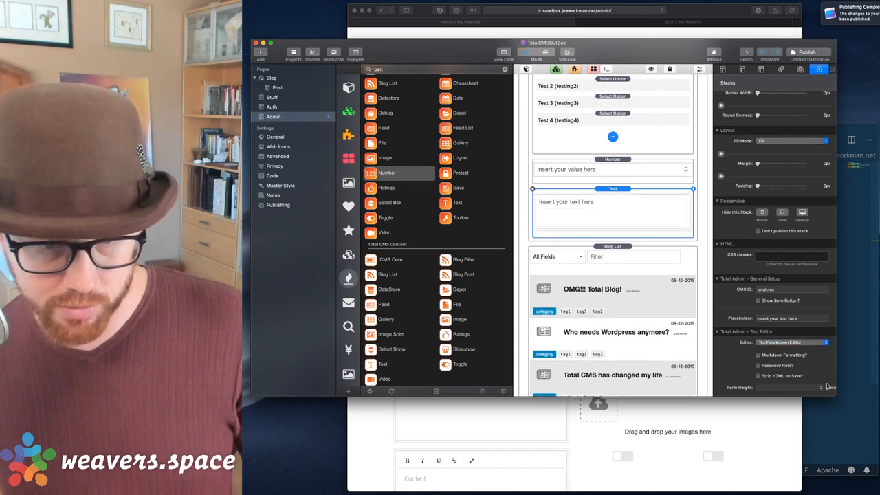
triple_click(827, 385)
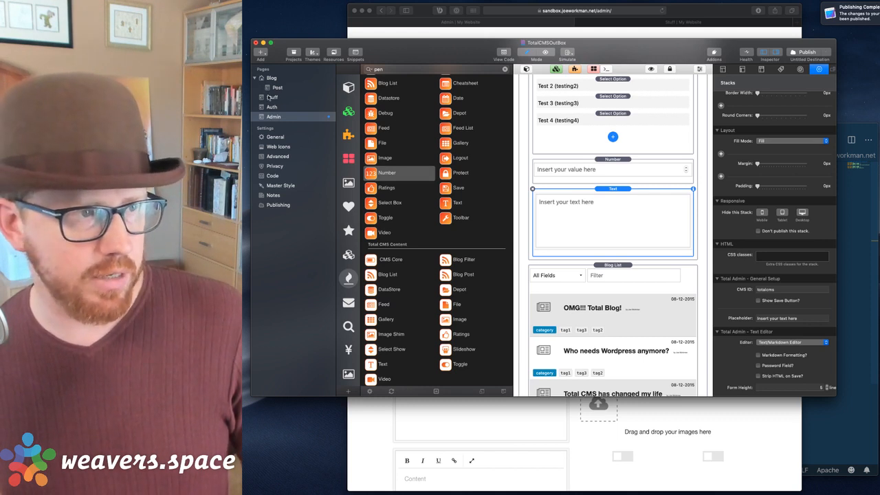
Place a Total CMS Text stack between the Site Image banner and Select Show photo, then publish.
left_click(270, 97)
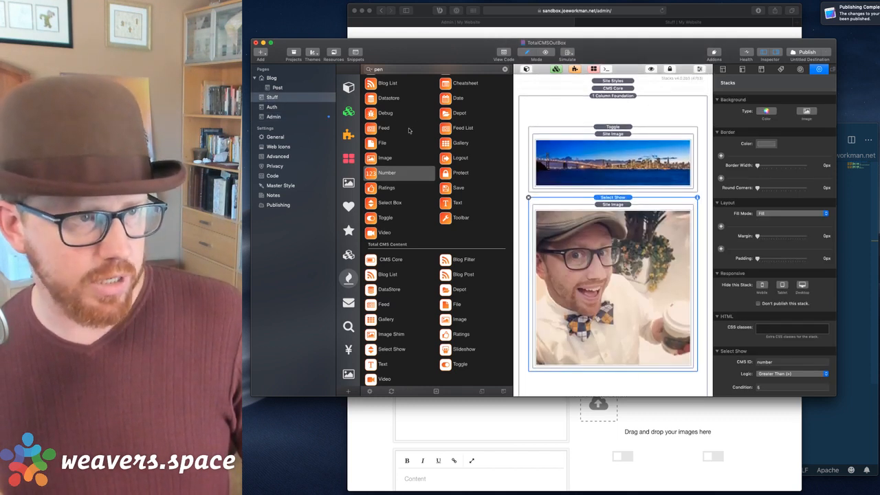
scroll(395, 152, "up", 1)
scroll(395, 152, "down", 3)
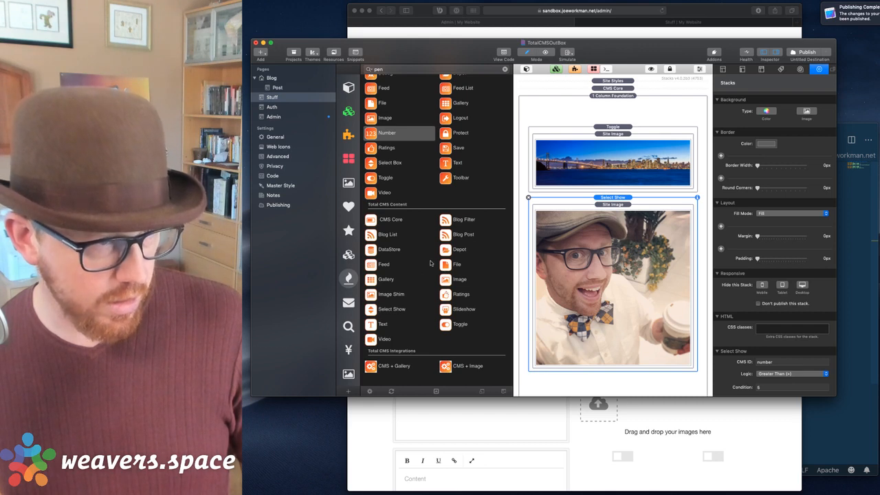
left_click_drag(374, 324, 593, 198)
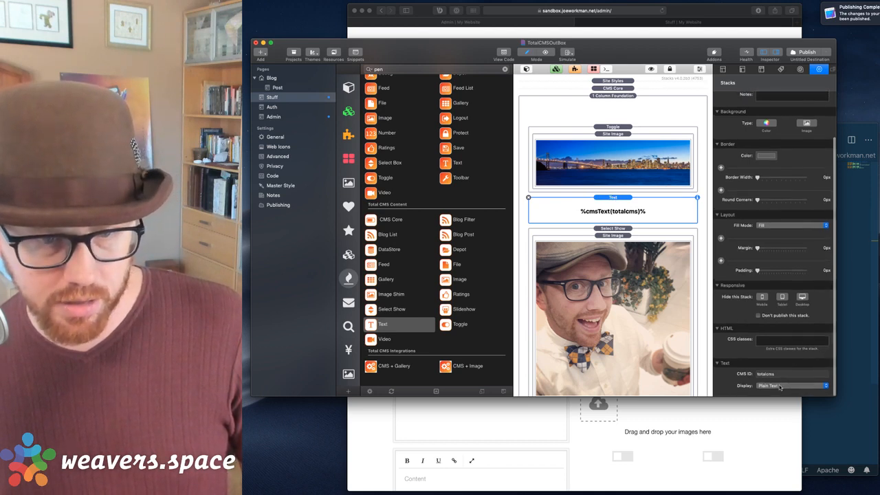
left_click(802, 52)
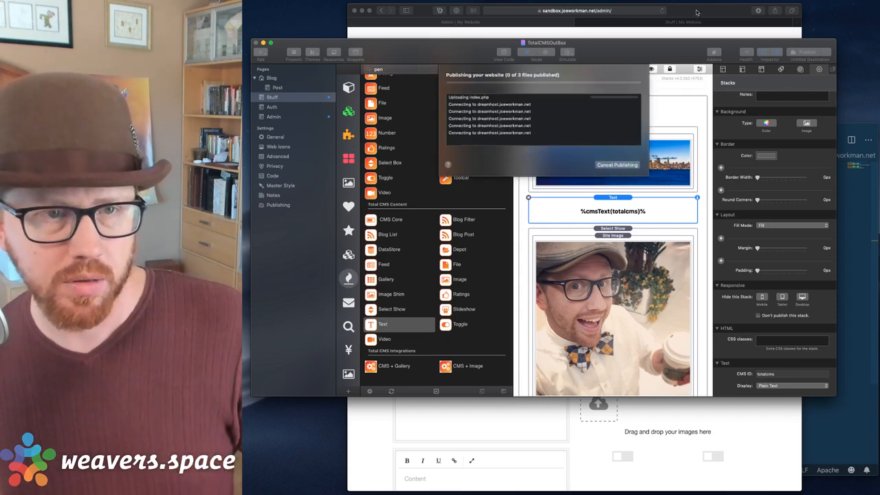
Switch the admin toggle on and confirm 'joey' appears between banner and photo on Stuff.
left_click(696, 13)
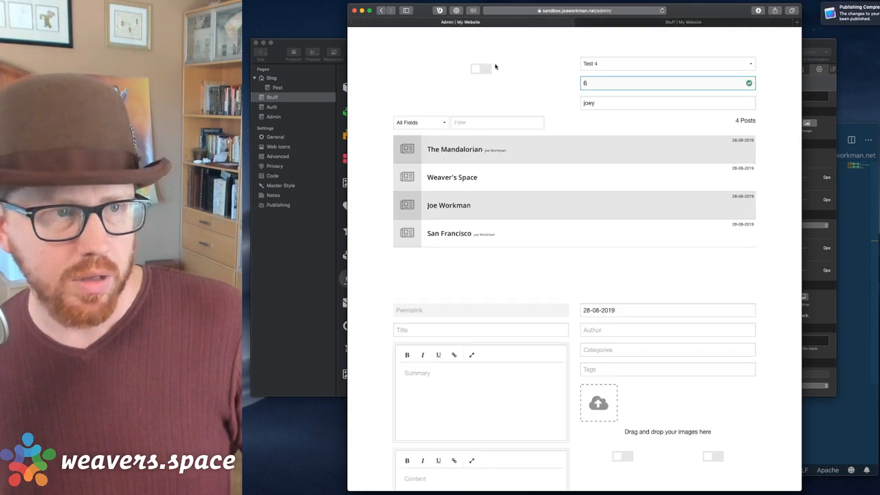
left_click(487, 68)
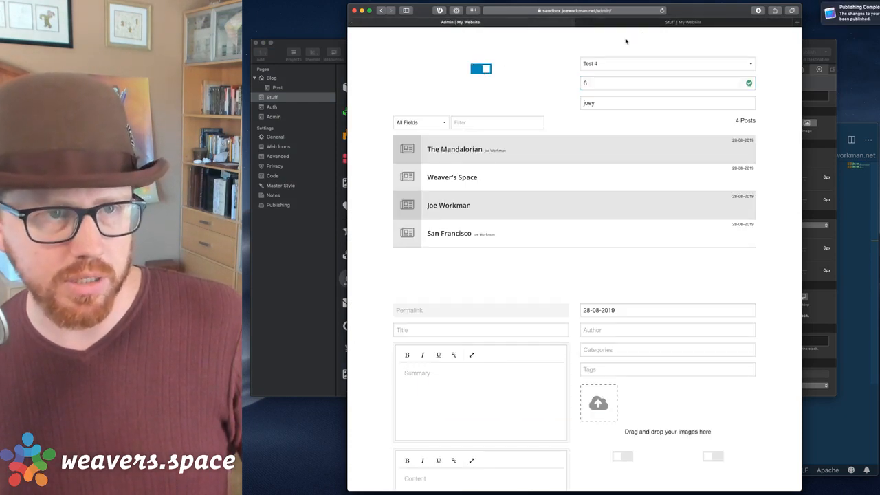
left_click(662, 24)
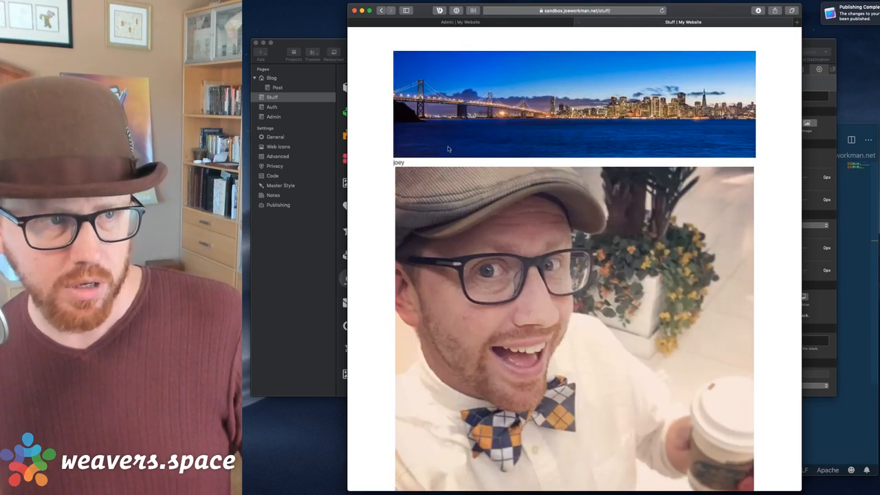
double_click(413, 161)
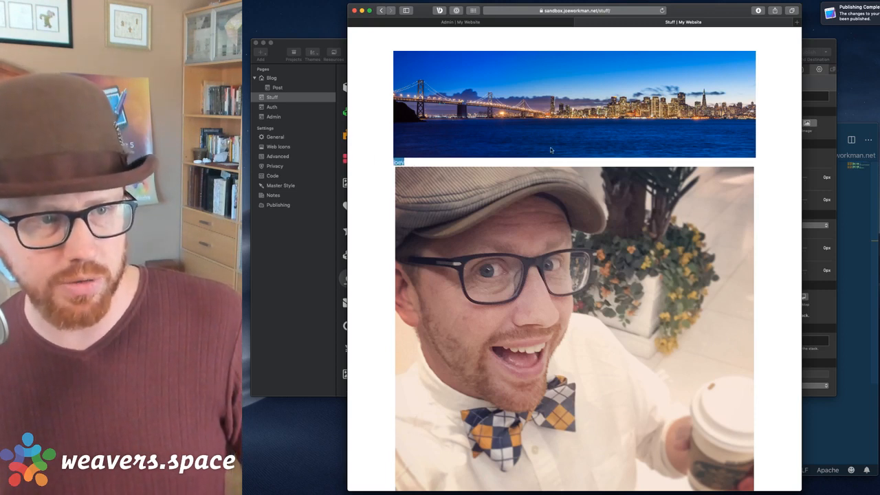
left_click(520, 27)
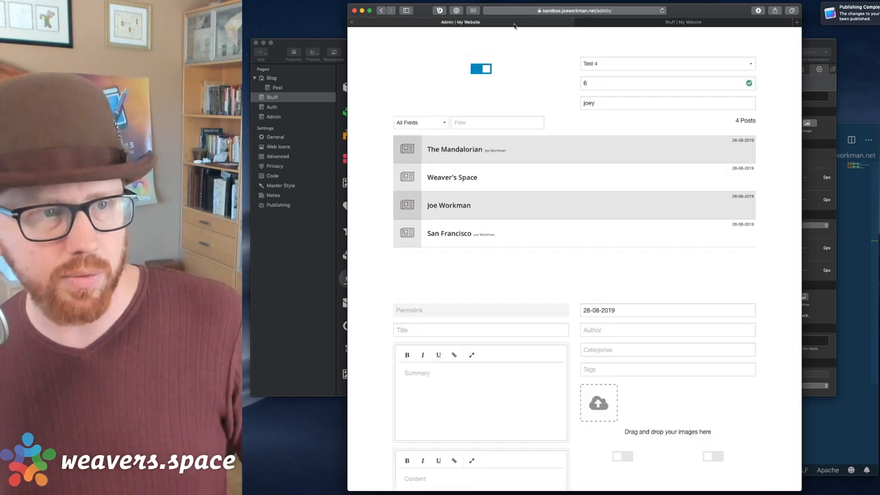
Replace 'joey' in the admin text field with the Skateboard meggings paragraph snippet.
left_click(605, 108)
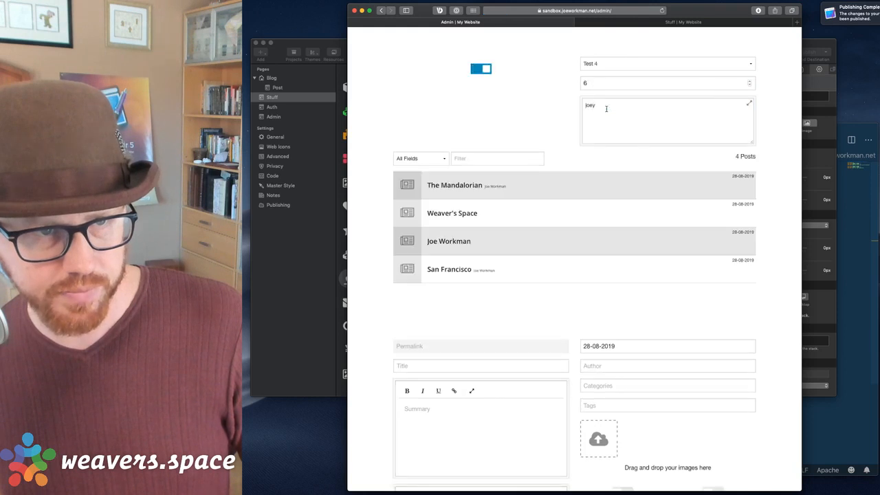
double_click(606, 109)
key("BackSpace")
type("hipsum")
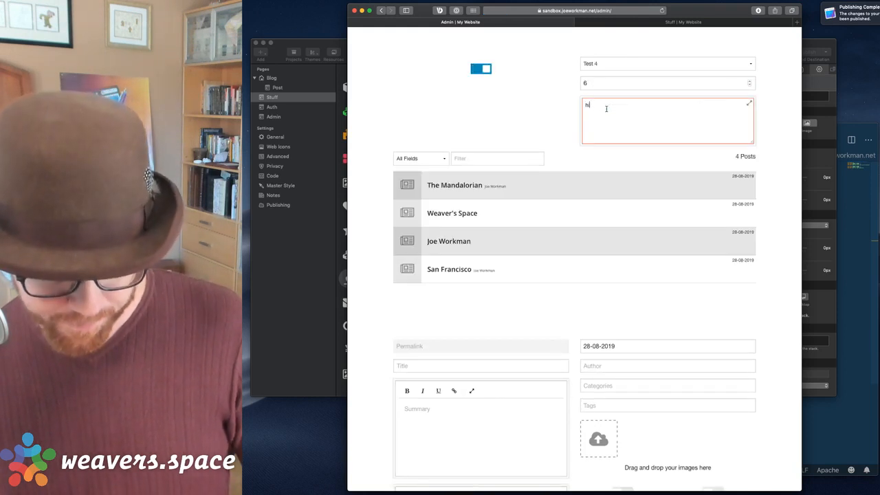
key("BackSpace")
key("BackSpace")
key("BackSpace")
key("BackSpace")
key("BackSpace")
key("BackSpace")
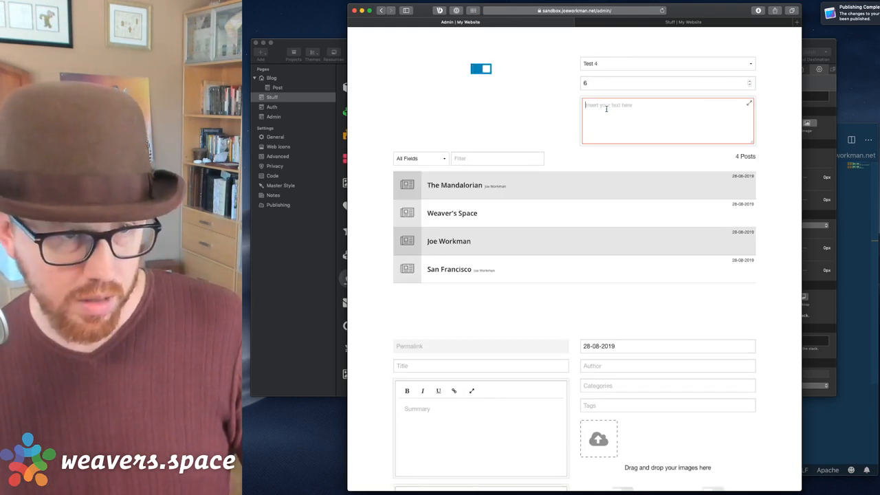
key("super+shift+v")
key("Down")
key("Down")
key("Down")
key("Down")
key("Down")
key("Down")
key("Down")
key("Down")
key("Down")
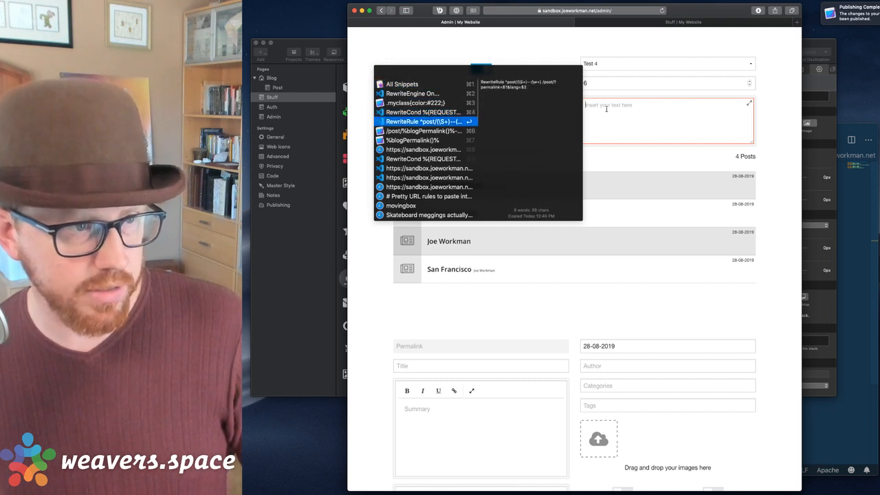
key("Down")
key("Down")
key("Down")
key("Down")
key("Down")
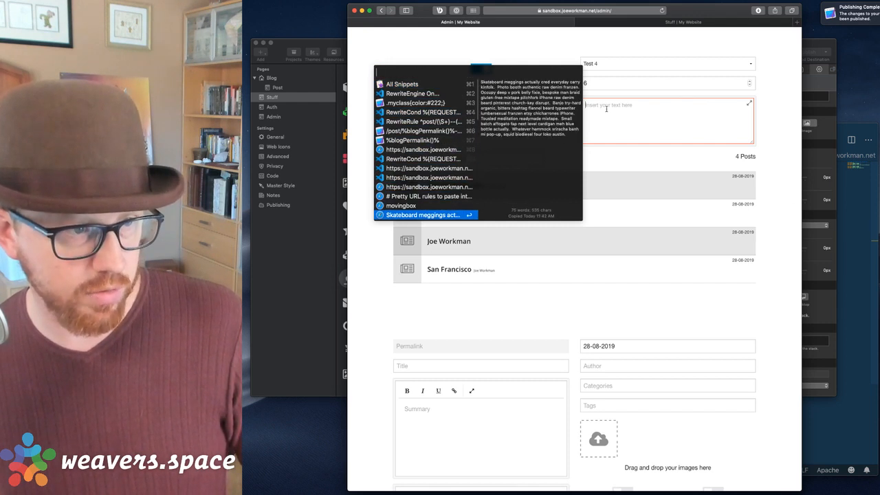
key("Return")
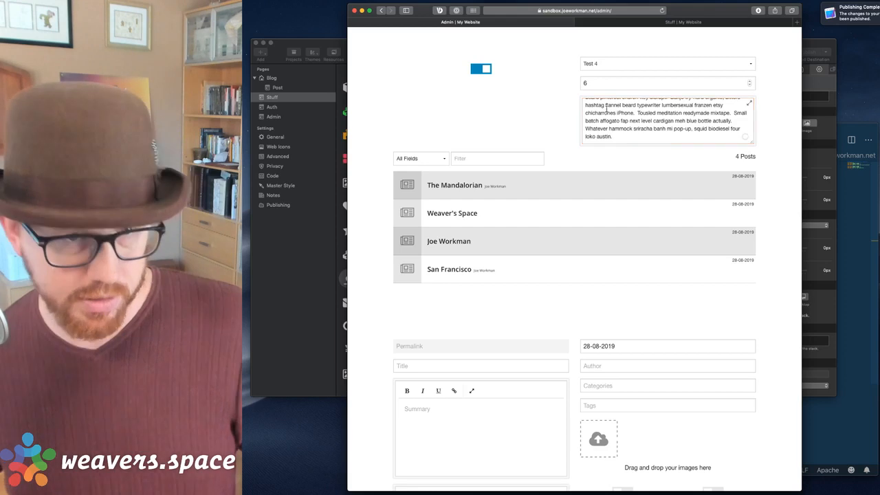
Reload the Stuff page and check the new paragraph under the banner.
left_click(684, 22)
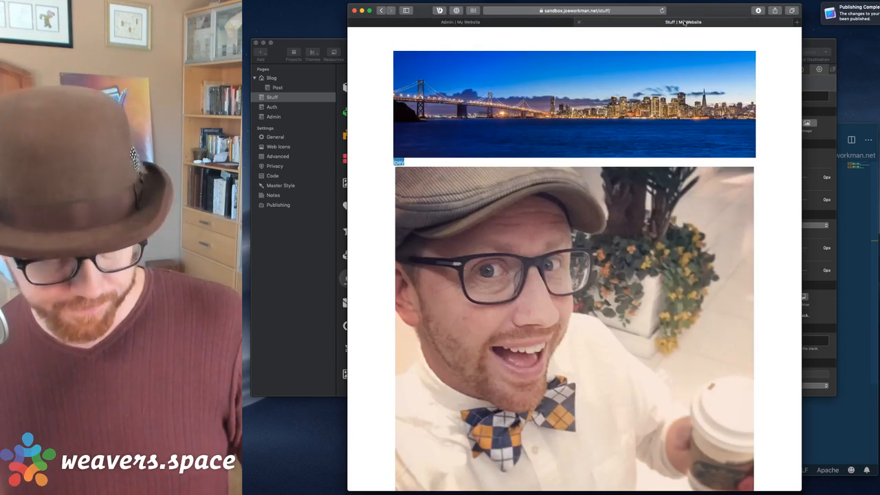
key("super+r")
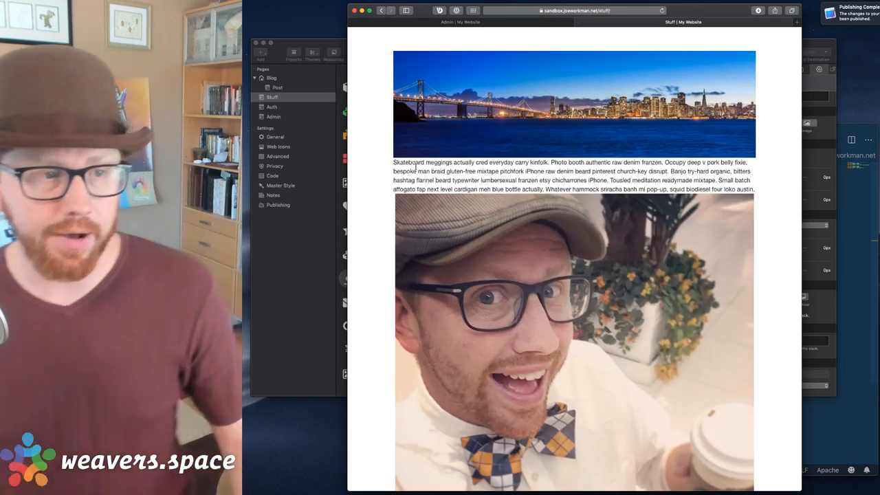
left_click_drag(790, 159, 808, 176)
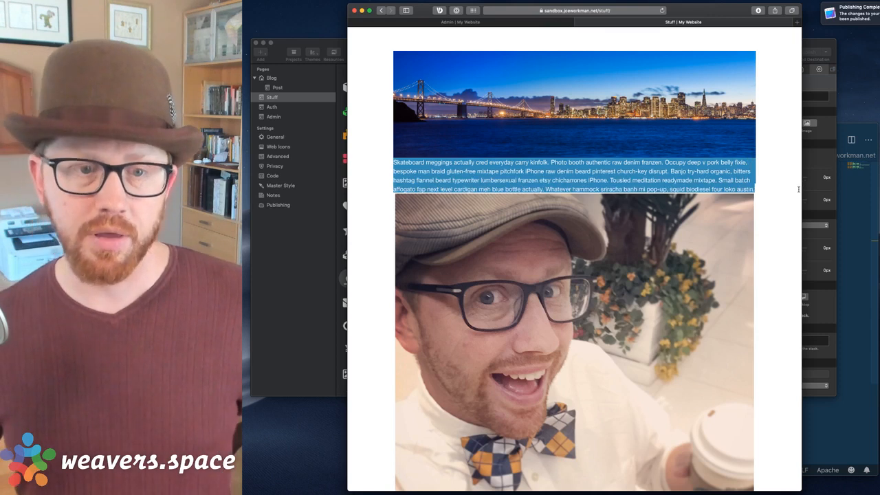
left_click(778, 186)
left_click_drag(758, 189, 382, 164)
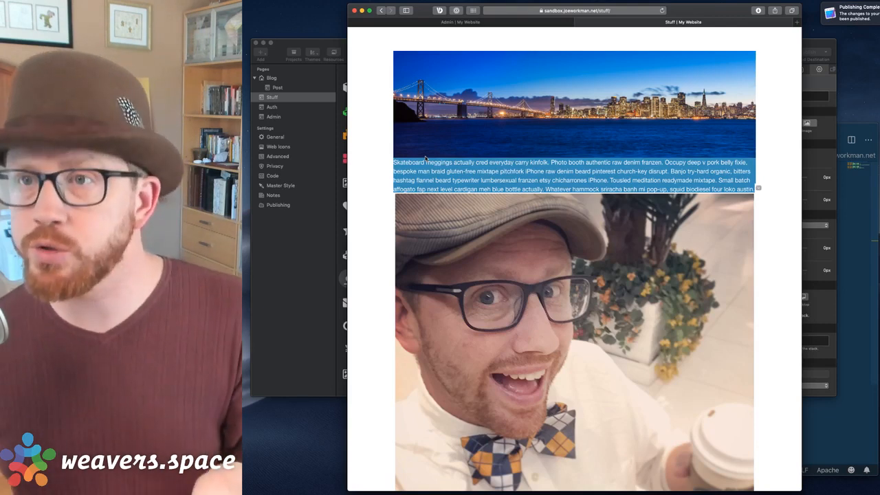
Clear all the text from the admin text field.
left_click(498, 22)
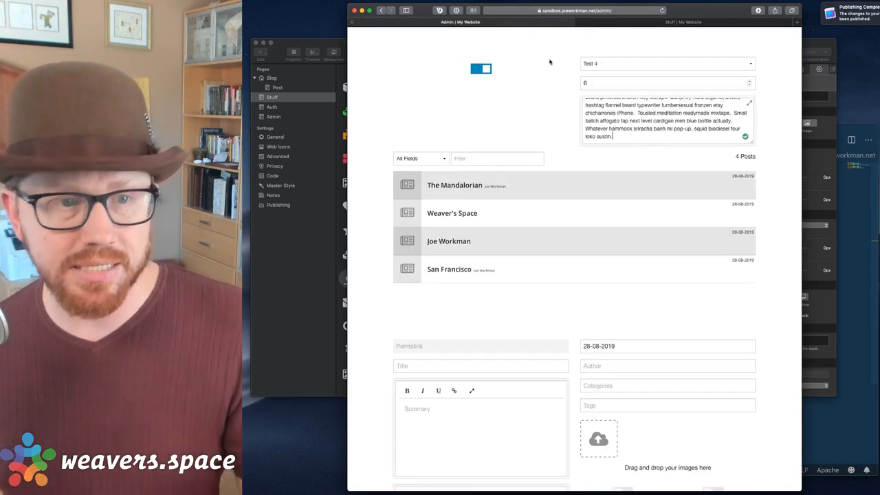
key("super+a")
key("BackSpace")
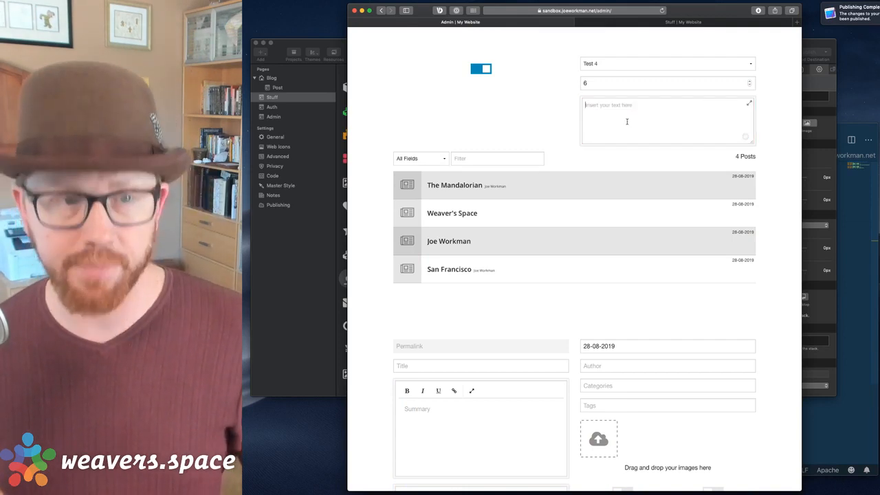
Reload the Stuff page to confirm the banner sits directly above the photo, then return to RapidWeaver.
left_click(681, 22)
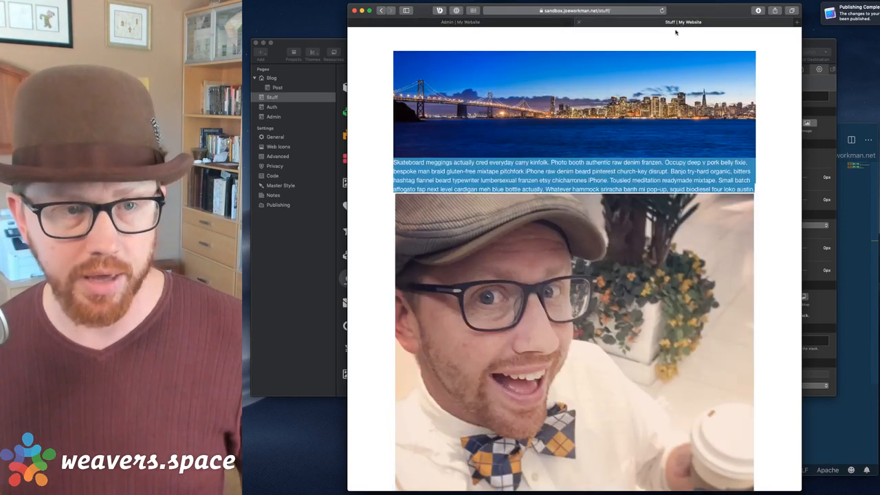
key("super+r")
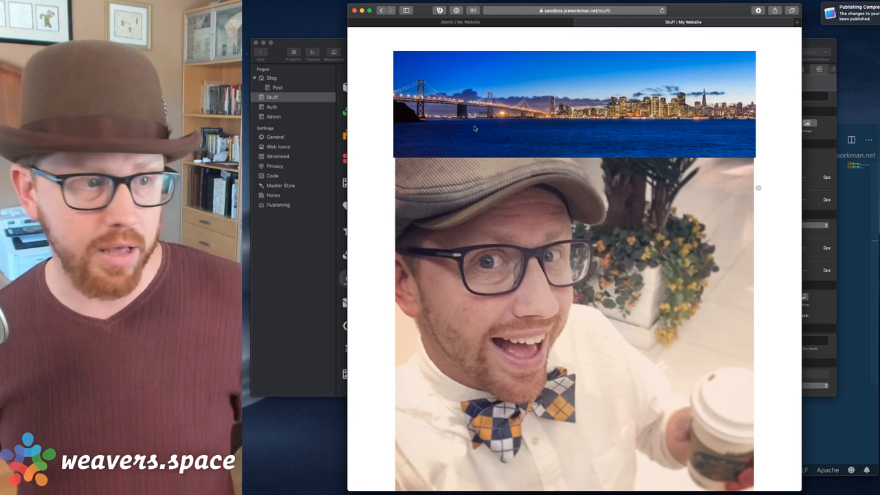
left_click(296, 252)
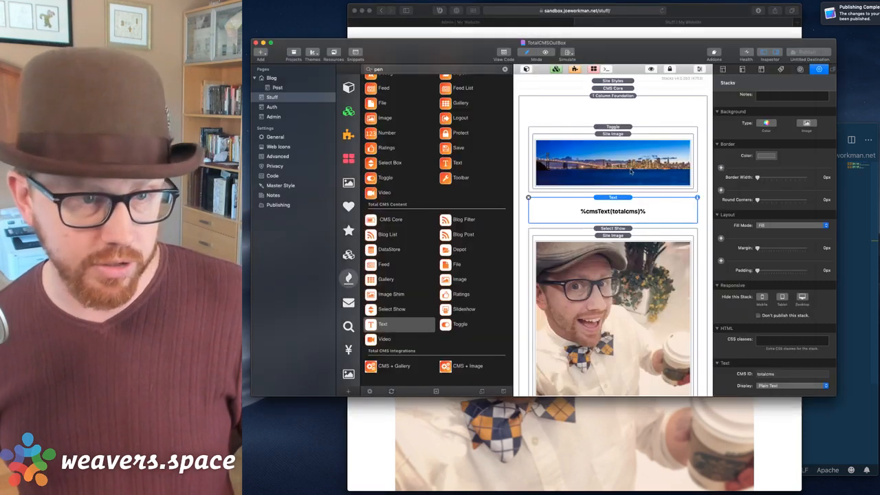
Give the Stuff page Text stack a bright magenta colour background and publish the site.
left_click(766, 123)
left_click(770, 145)
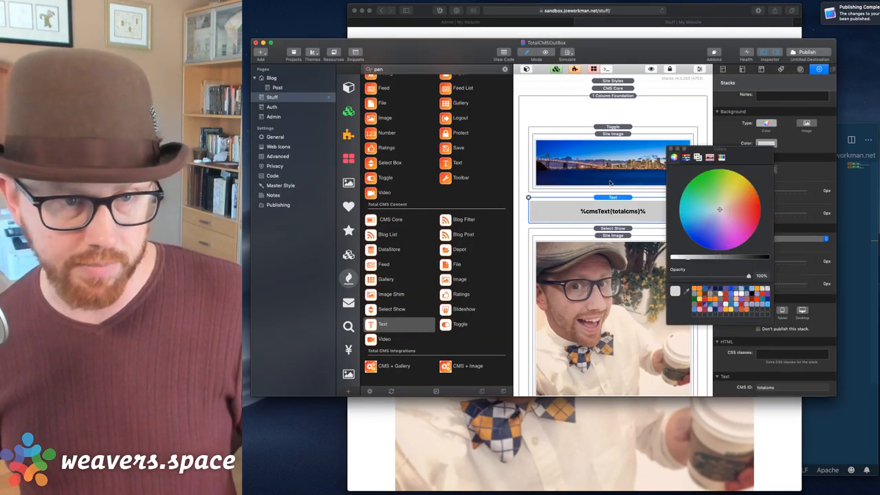
left_click(734, 182)
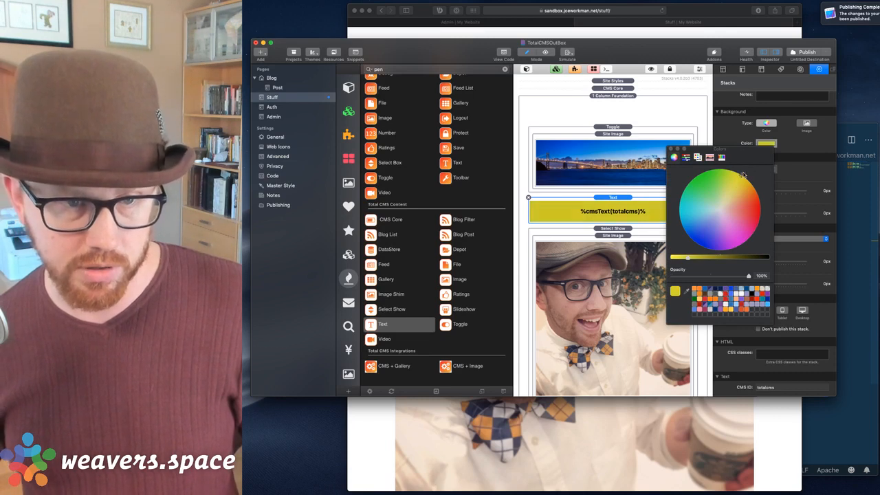
left_click_drag(742, 176, 744, 240)
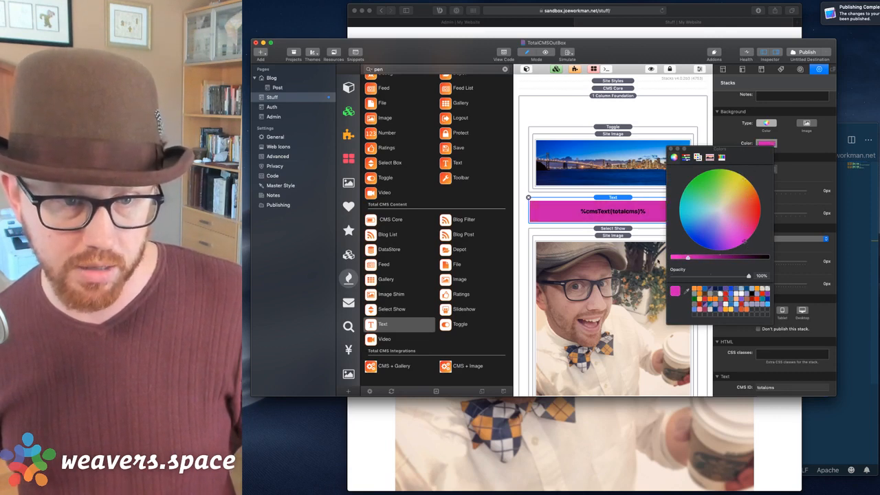
left_click_drag(689, 257, 672, 258)
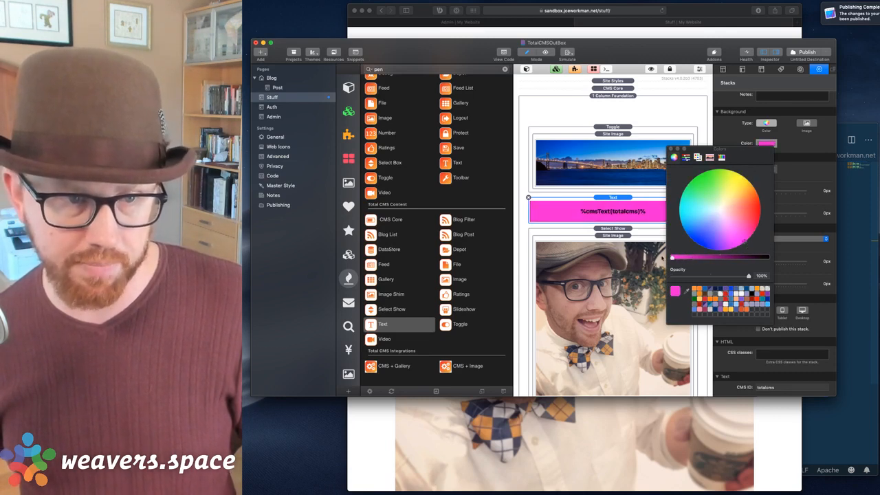
left_click(671, 149)
left_click(803, 52)
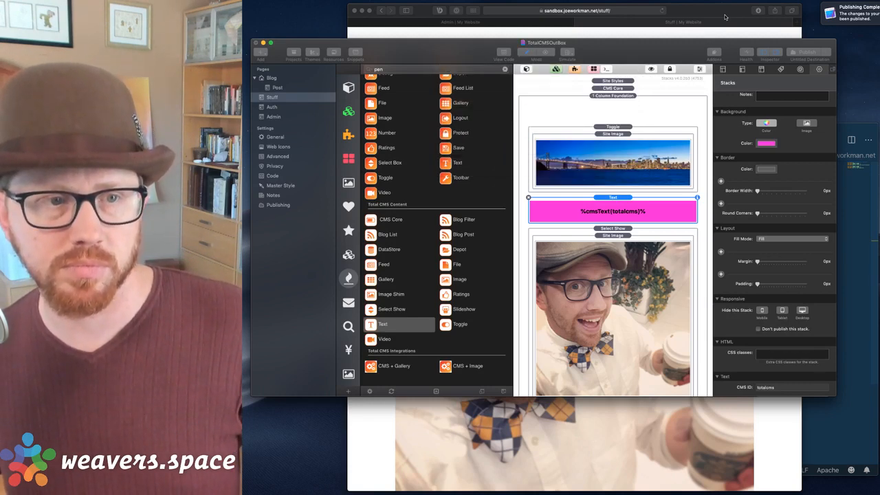
left_click(719, 12)
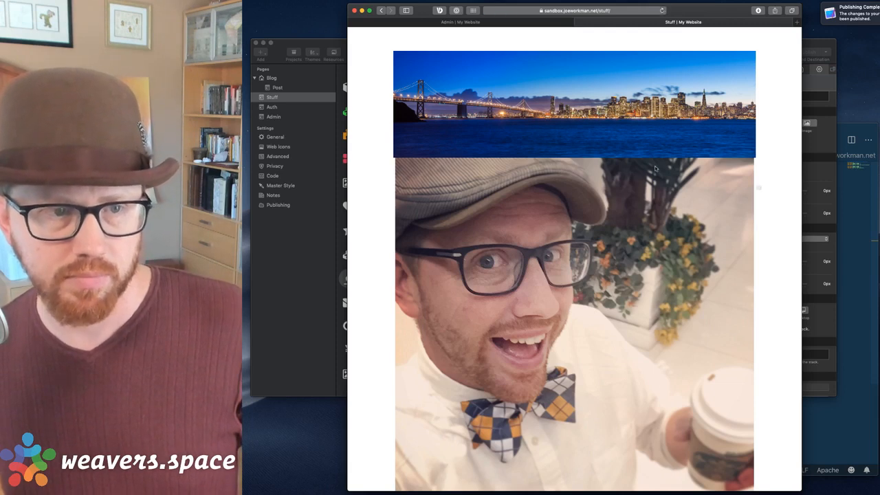
Paste the hipster-ipsum paragraph into the admin text field and view it on the Stuff page.
left_click(454, 25)
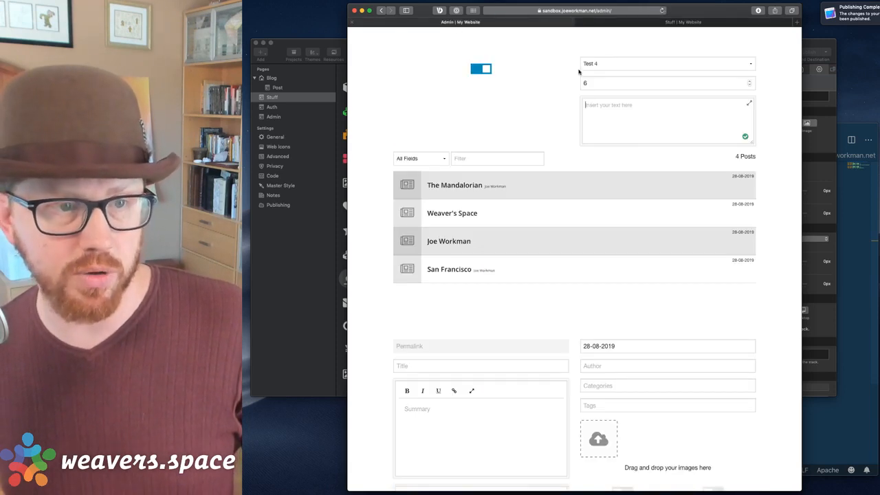
left_click(640, 119)
key("super+v")
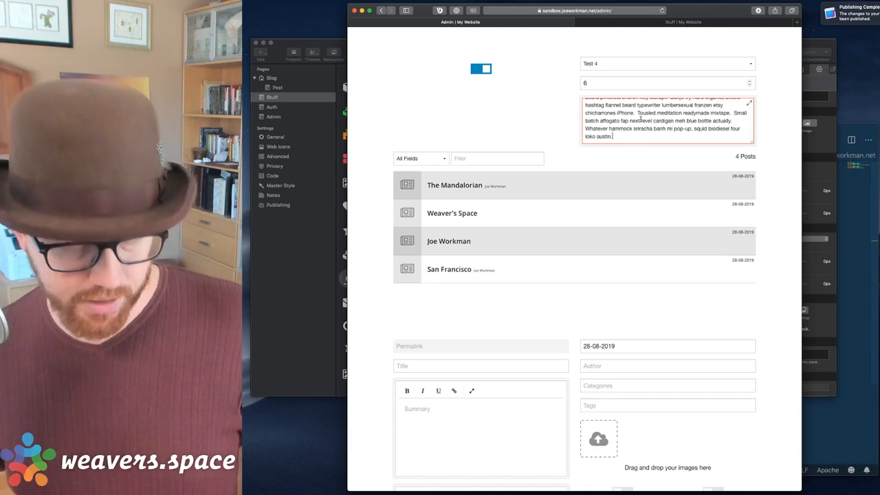
left_click(715, 22)
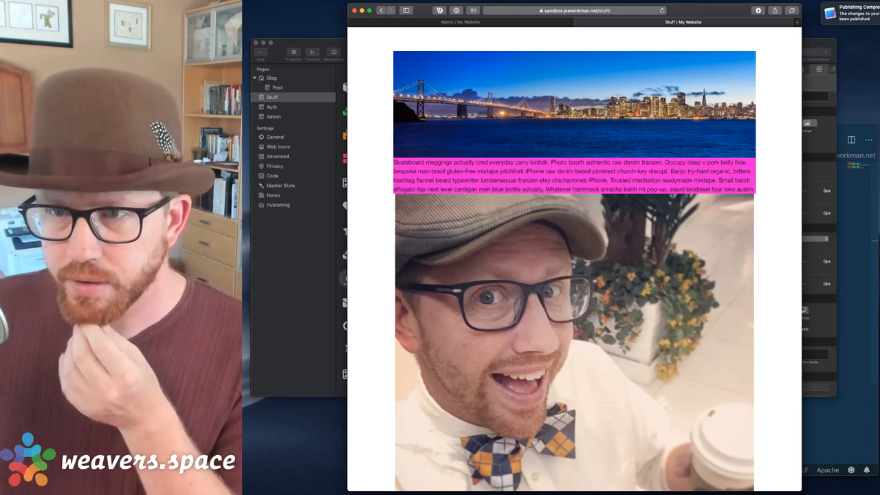
key("super+Tab")
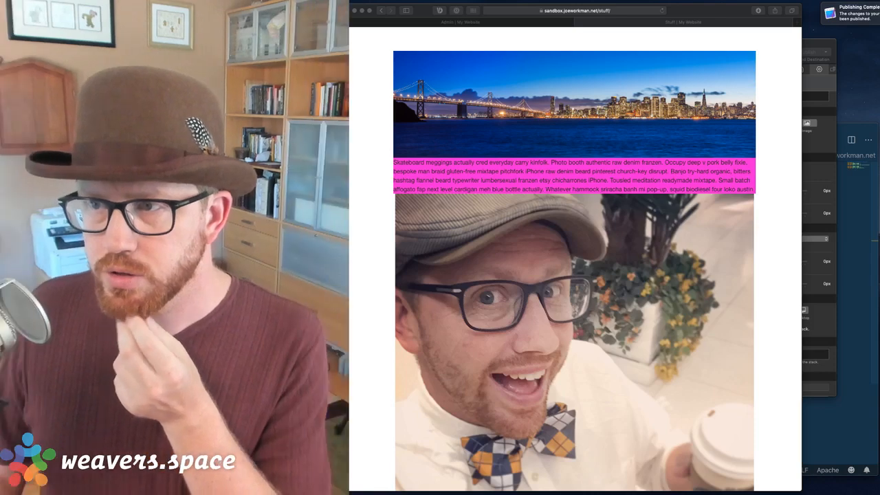